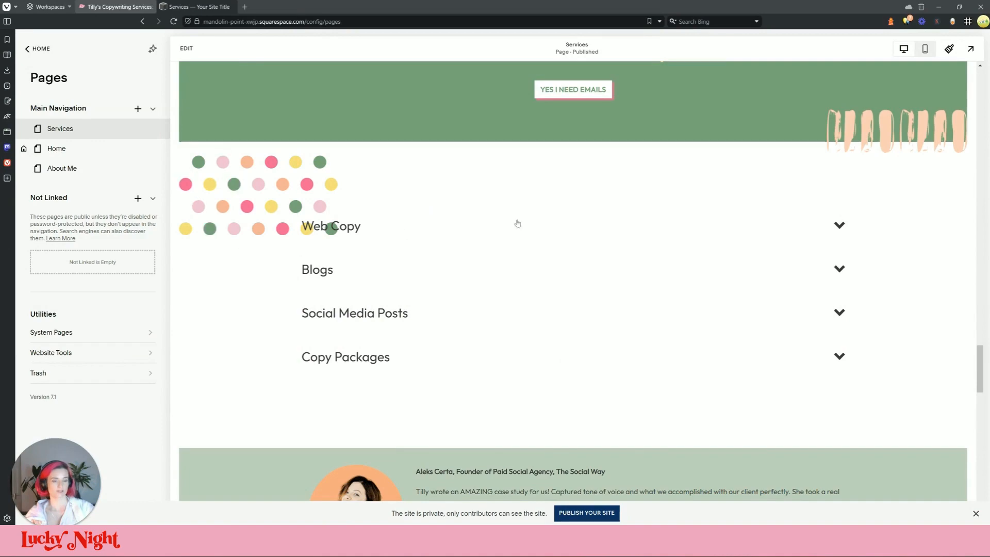
- Review the Services page preview around the accordion, testimonial and newsletter sign-up sections
scroll(440, 217, "down", 10)
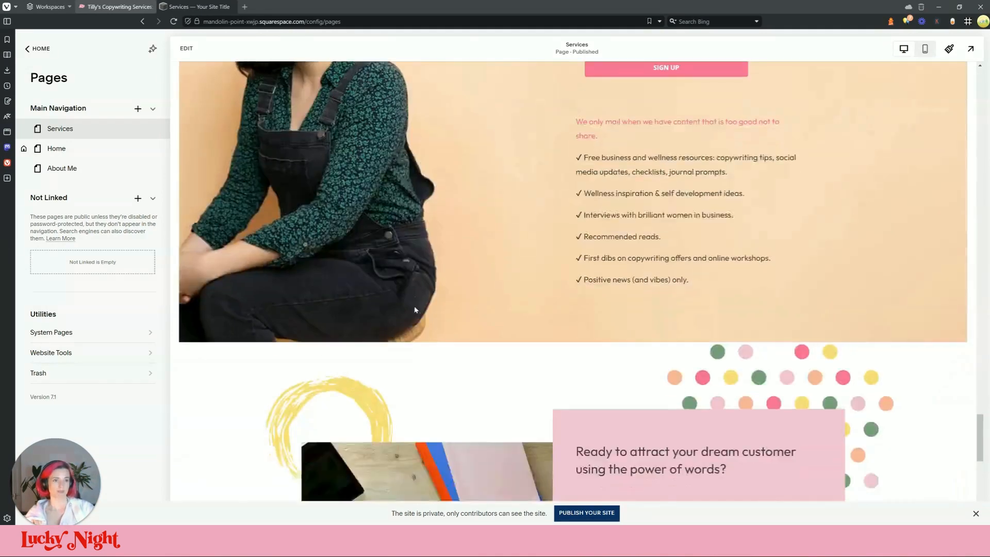
scroll(416, 309, "up", 8)
scroll(416, 309, "up", 5)
scroll(416, 310, "down", 9)
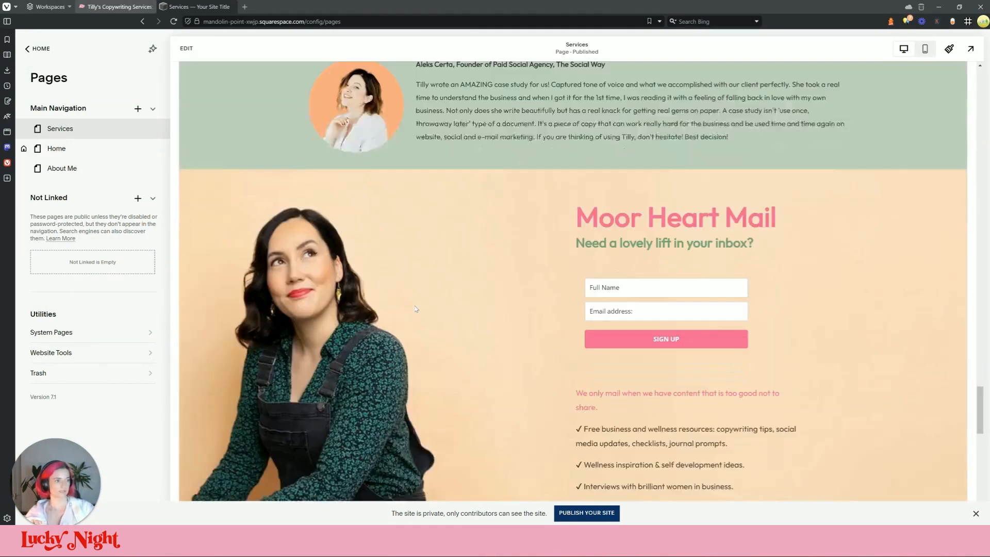
scroll(414, 306, "up", 11)
scroll(413, 304, "down", 10)
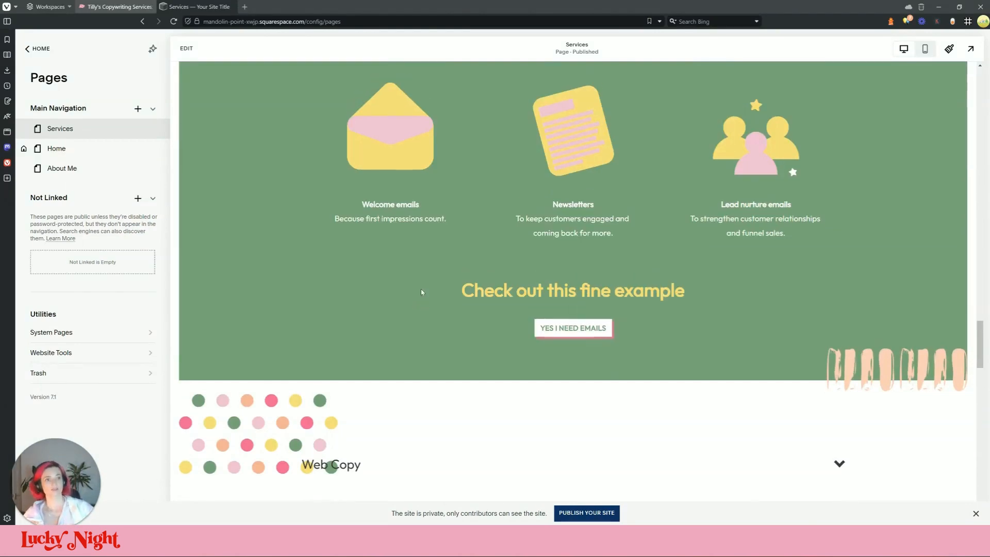
scroll(417, 398, "up", 15)
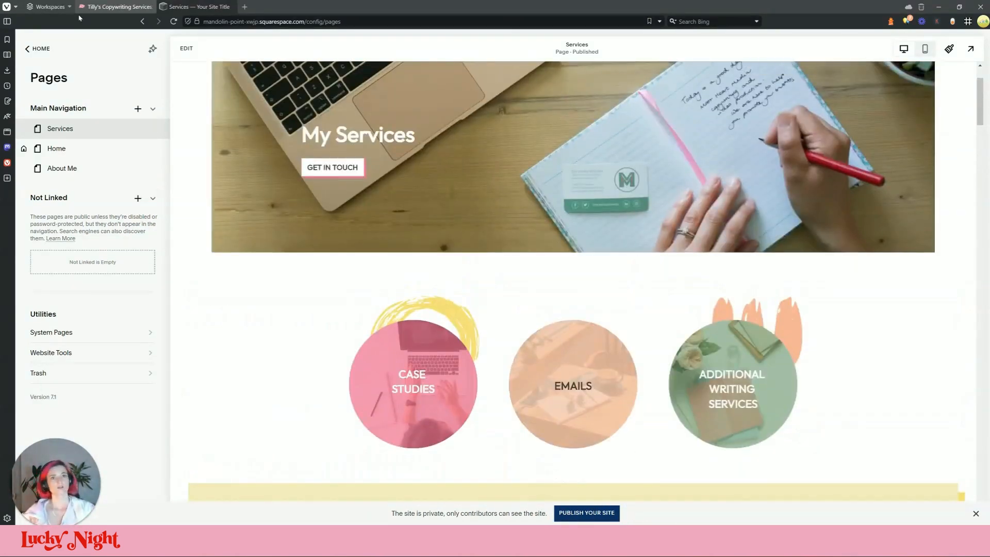
- Compare the Additional Writing Services heading and accordion on the live moorheartcopy.com page with the matching section in the Squarespace rebuild
left_click(85, 7)
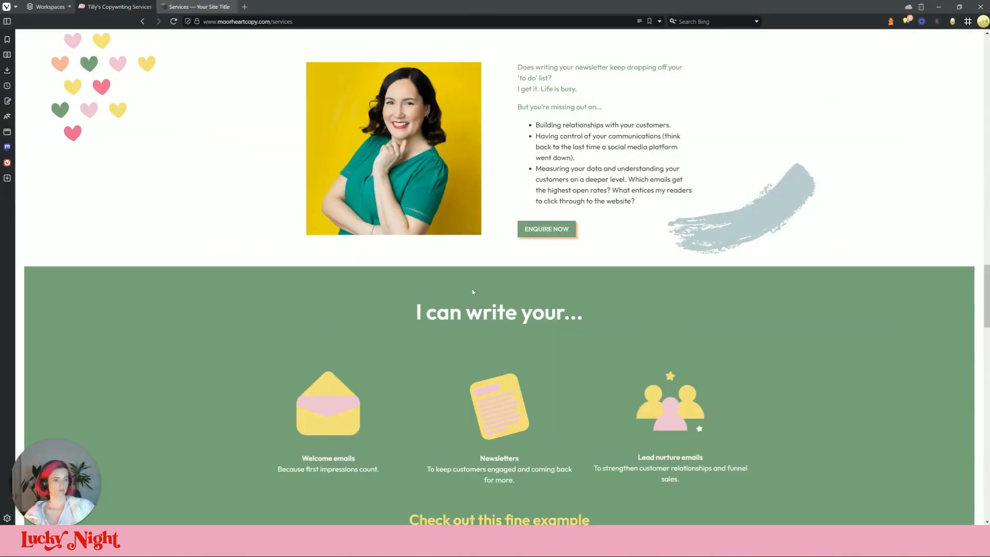
scroll(473, 292, "down", 20)
scroll(475, 222, "up", 12)
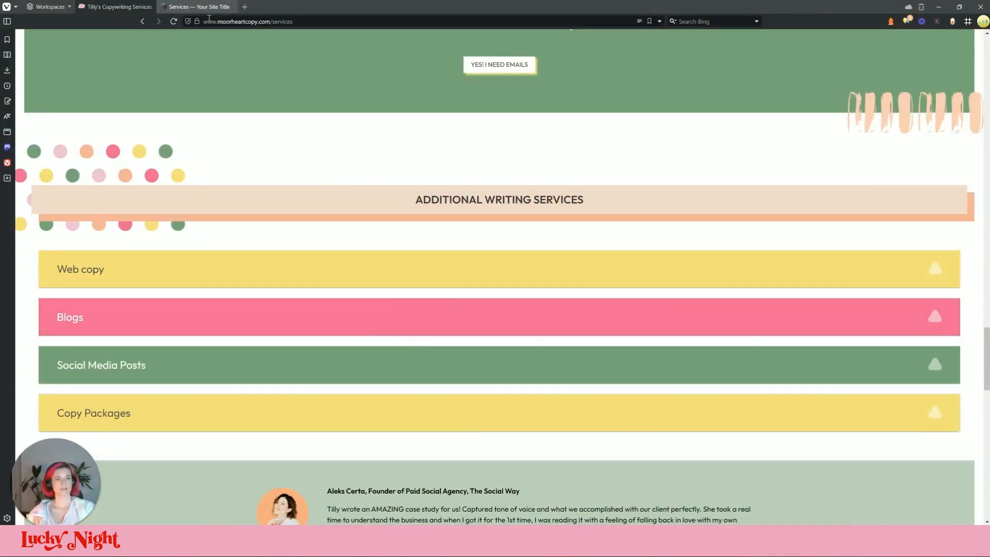
left_click(198, 7)
scroll(674, 329, "down", 15)
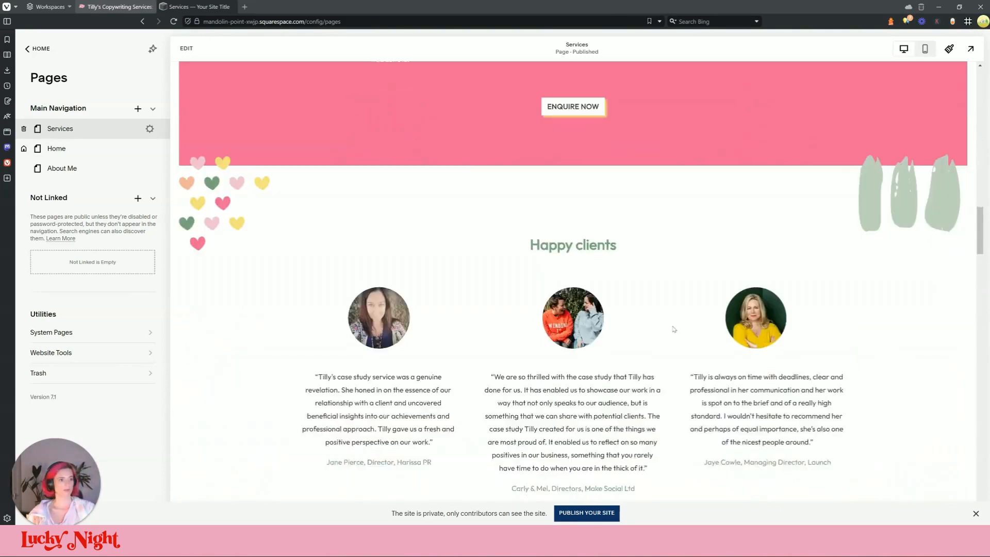
scroll(674, 329, "down", 20)
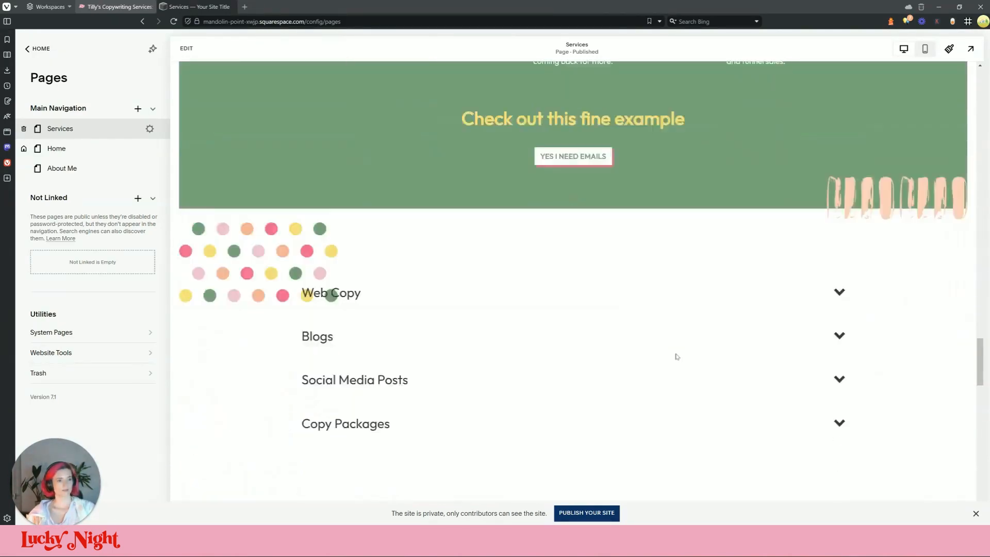
scroll(677, 356, "down", 4)
scroll(472, 228, "up", 4)
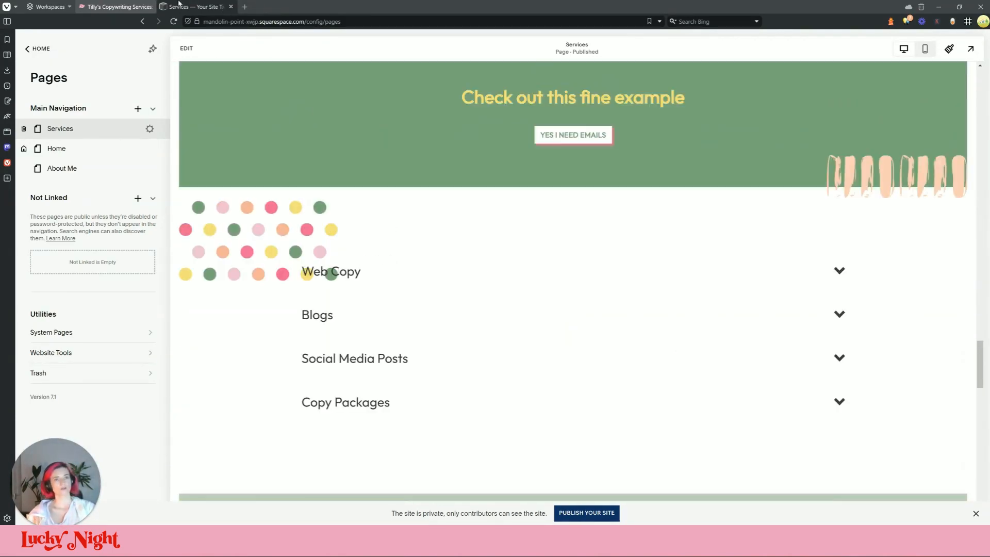
left_click(116, 7)
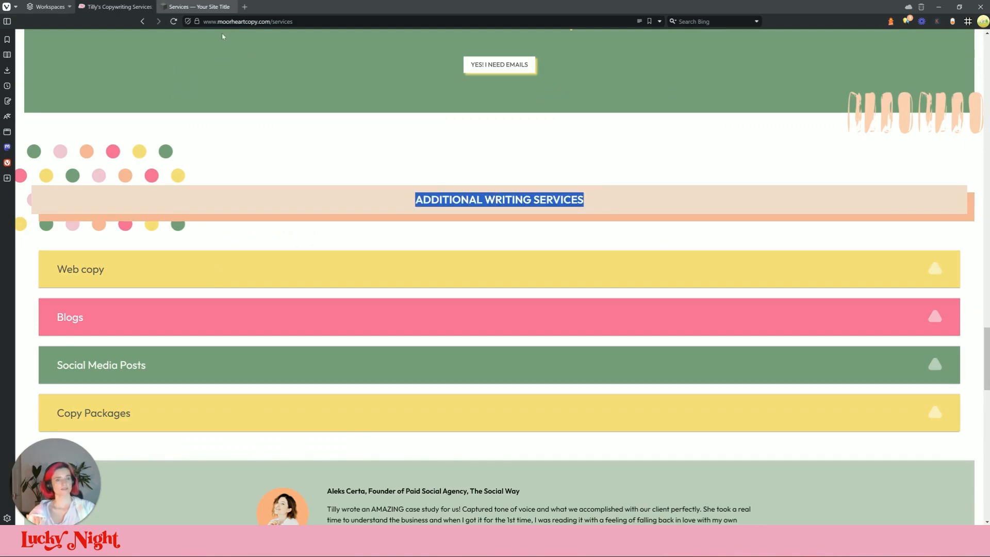
left_click(201, 8)
- Open the Services page for editing
scroll(681, 325, "up", 10)
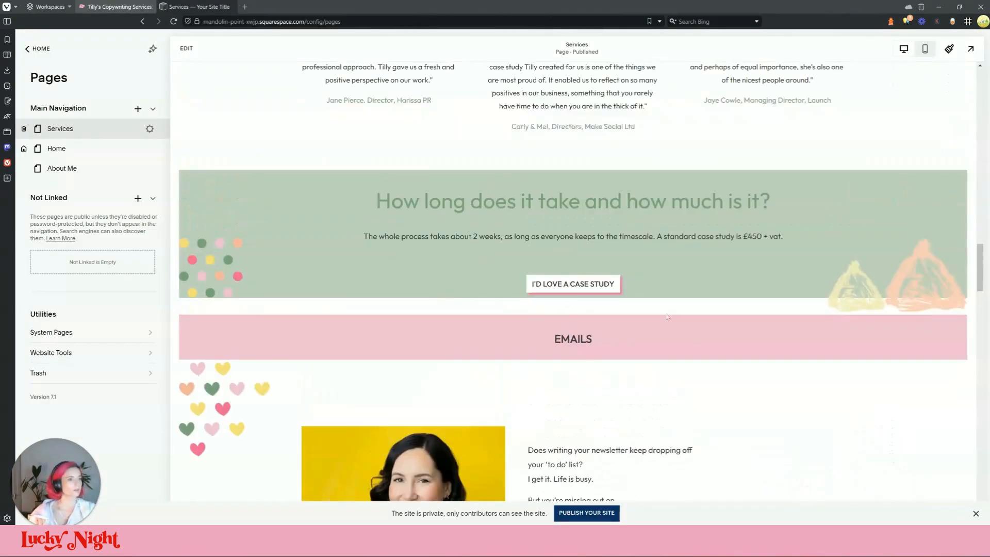
scroll(656, 212, "up", 4)
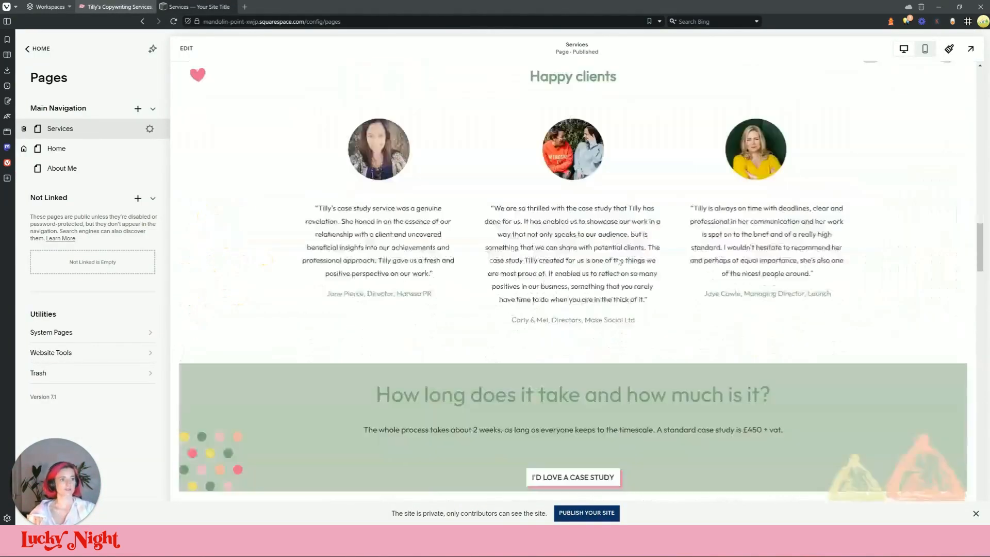
scroll(619, 259, "down", 3)
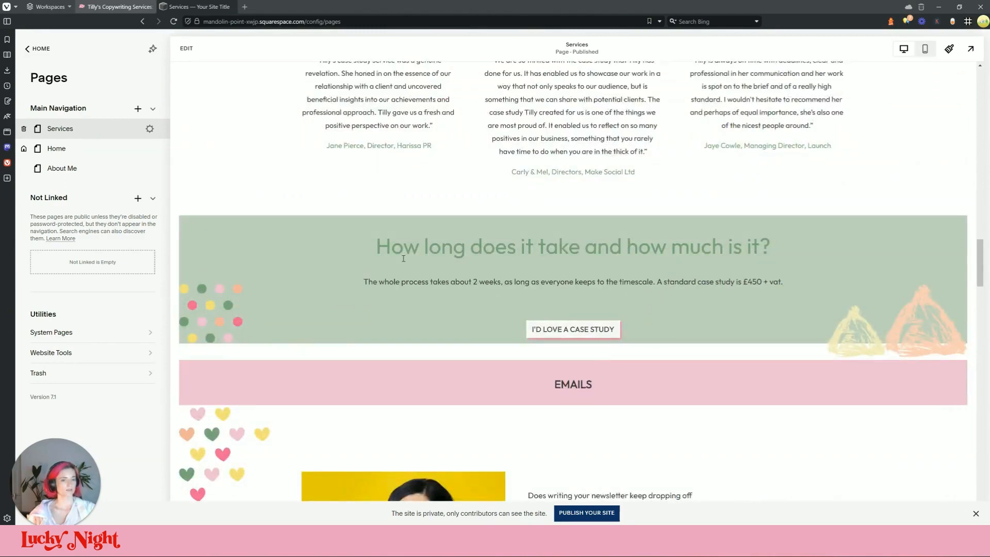
scroll(403, 259, "up", 15)
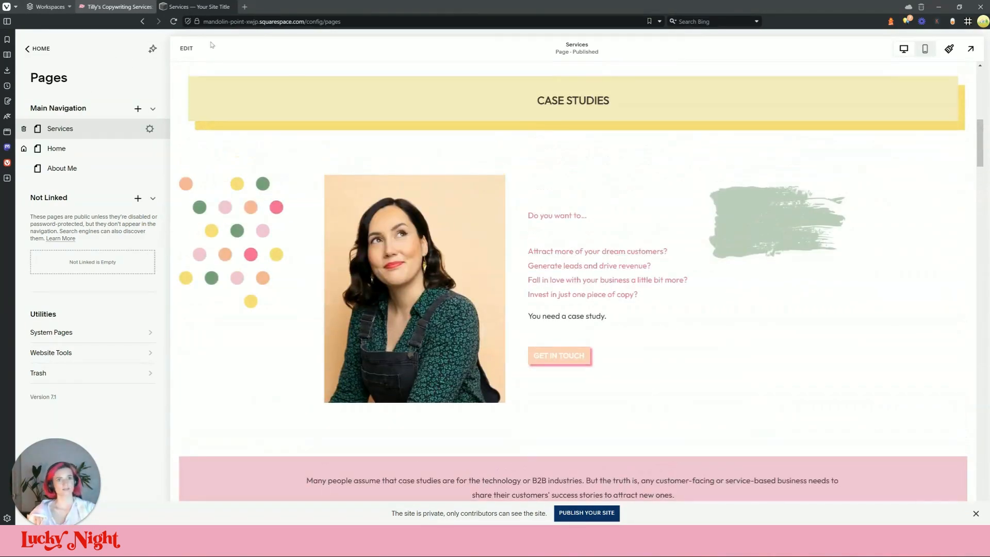
left_click(194, 49)
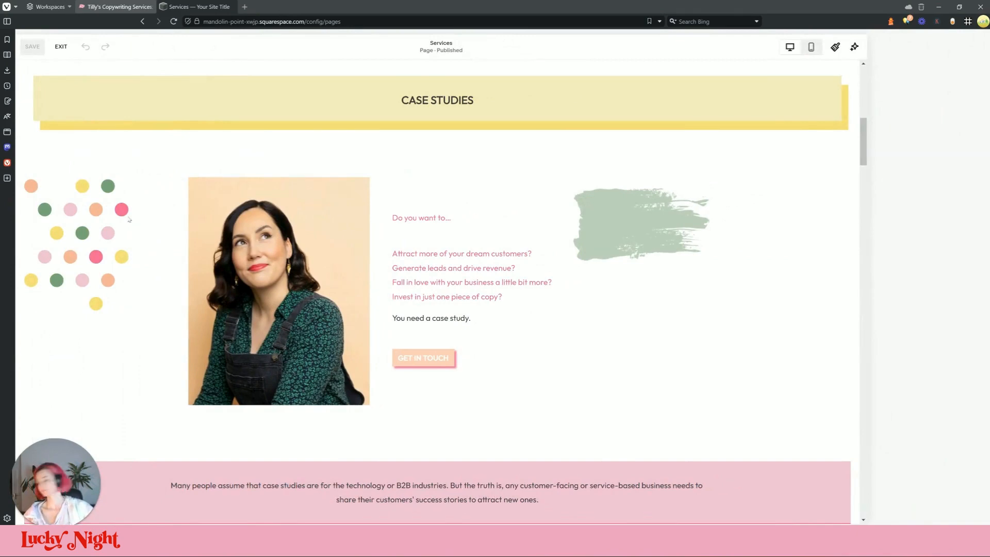
- Extend the green background shape behind "How long does it take and how much is it?" down by one grid row
scroll(587, 263, "down", 8)
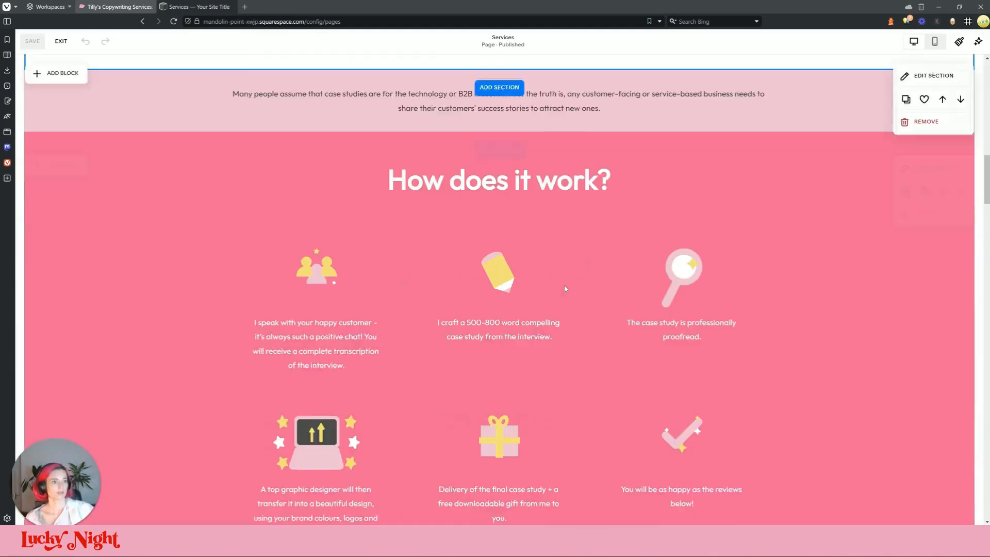
scroll(568, 287, "up", 2)
scroll(568, 286, "up", 10)
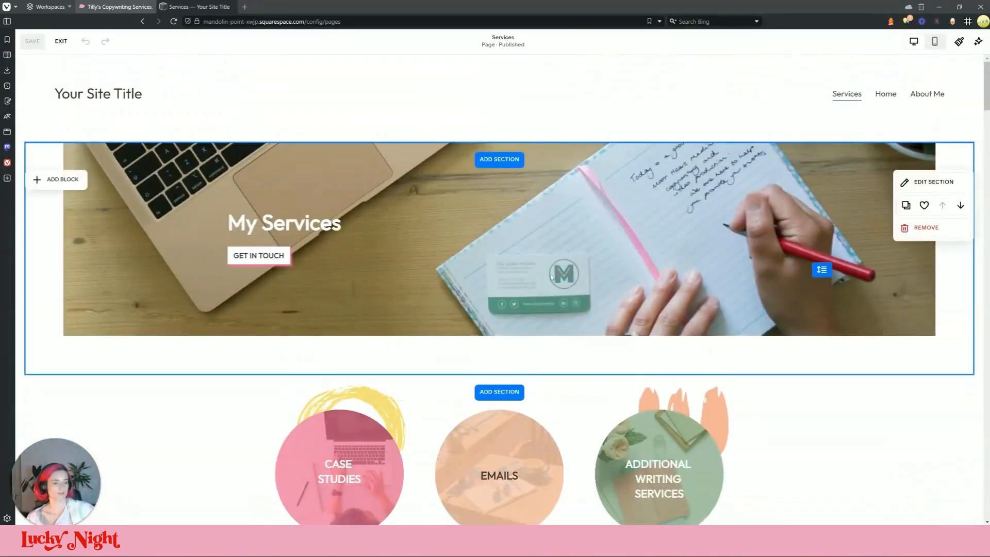
scroll(526, 283, "down", 6)
scroll(526, 282, "down", 15)
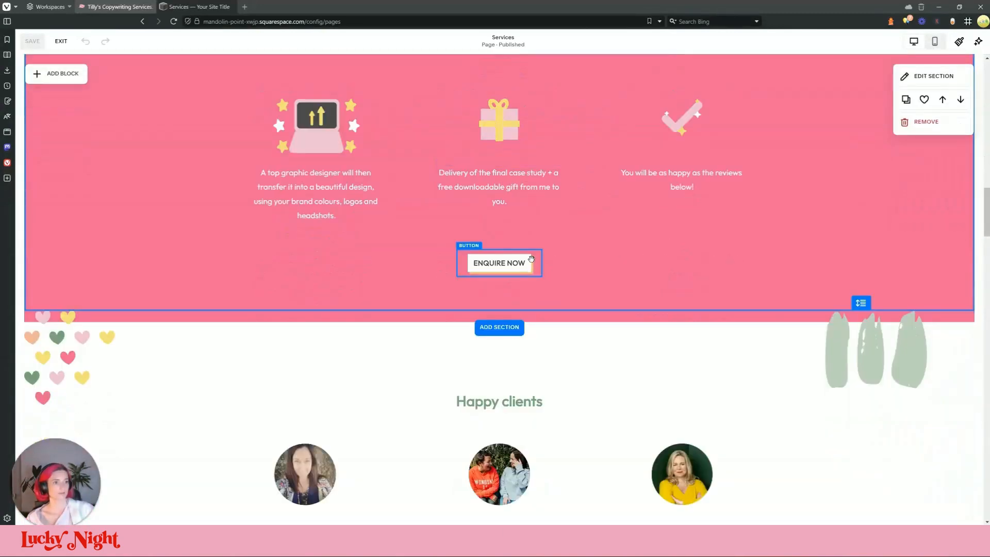
scroll(531, 260, "down", 3)
scroll(639, 250, "up", 1)
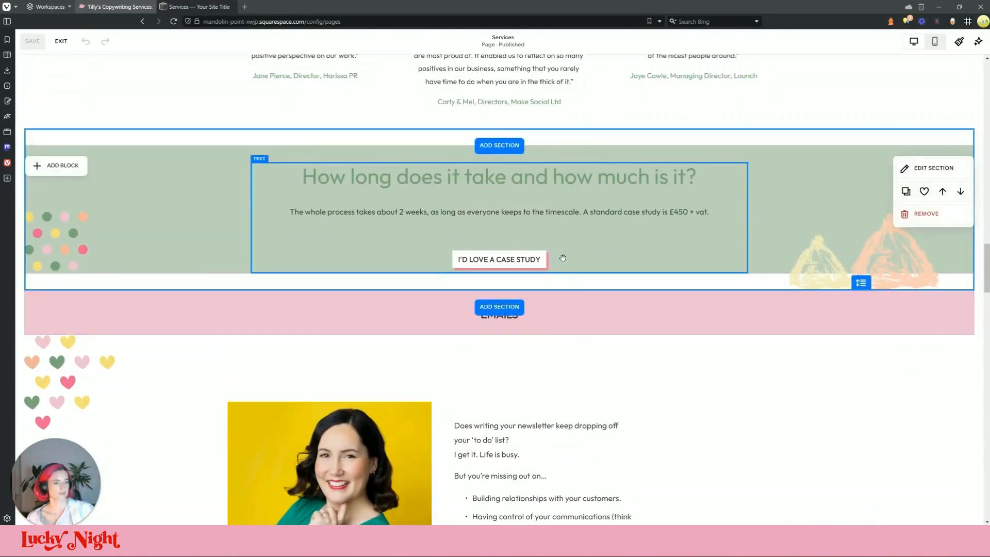
left_click(590, 216)
left_click(775, 239)
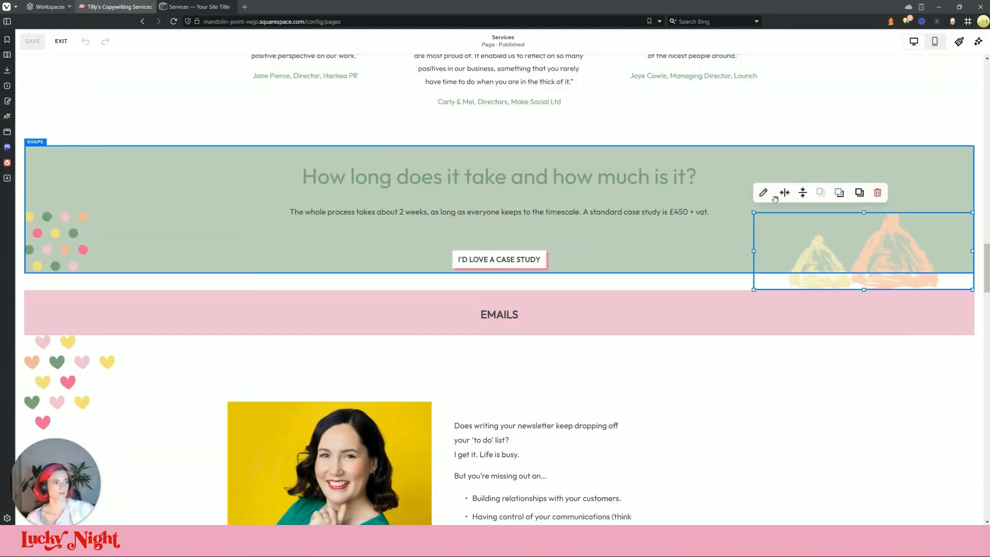
left_click(790, 166)
left_click_drag(498, 275, 502, 293)
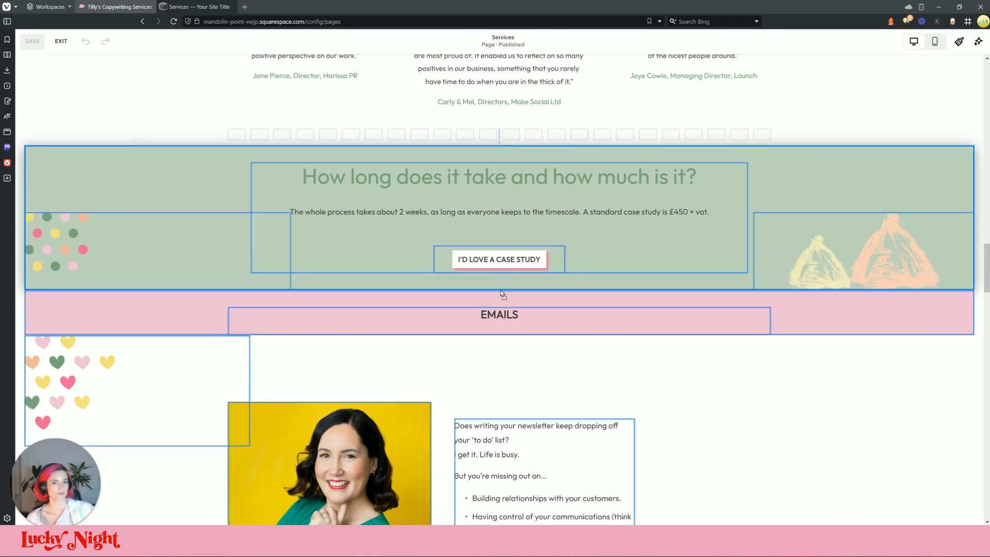
- Move the pink banner shape and its EMAILS heading down one grid row within their section
left_click_drag(657, 303, 656, 304)
left_click_drag(610, 331, 575, 337)
left_click(823, 298)
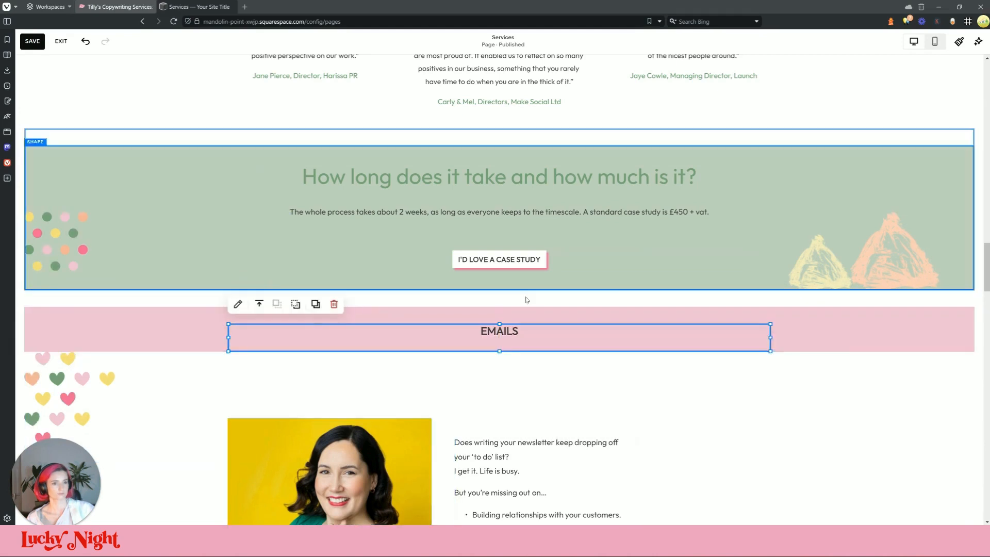
- Move the painted triangles and the dot pattern down one grid row so they overhang the green band's lower edge
left_click_drag(831, 255, 837, 291)
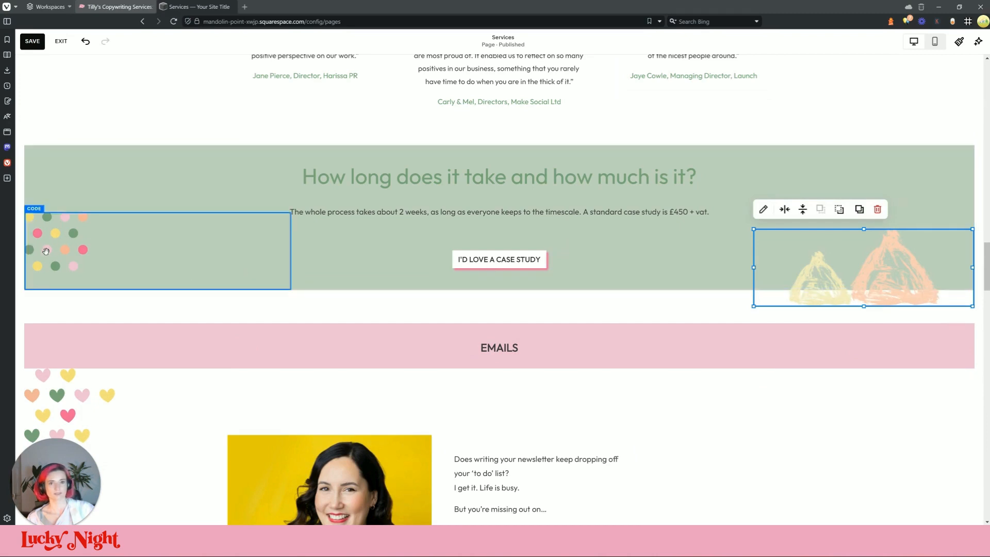
mouse_move(46, 251)
left_mouse_down()
mouse_move(53, 269)
mouse_move(53, 247)
left_mouse_up()
left_click_drag(156, 242, 161, 263)
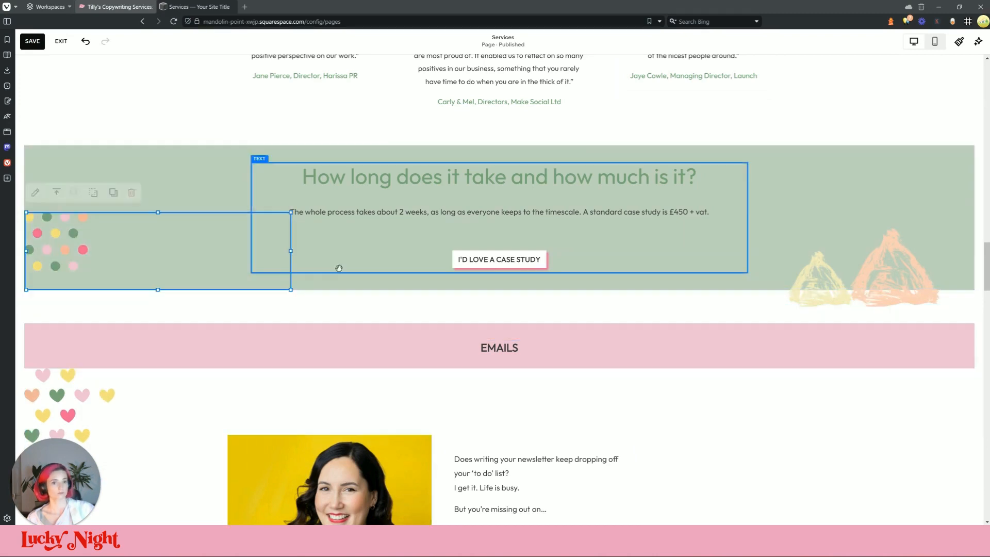
left_click_drag(209, 240, 209, 256)
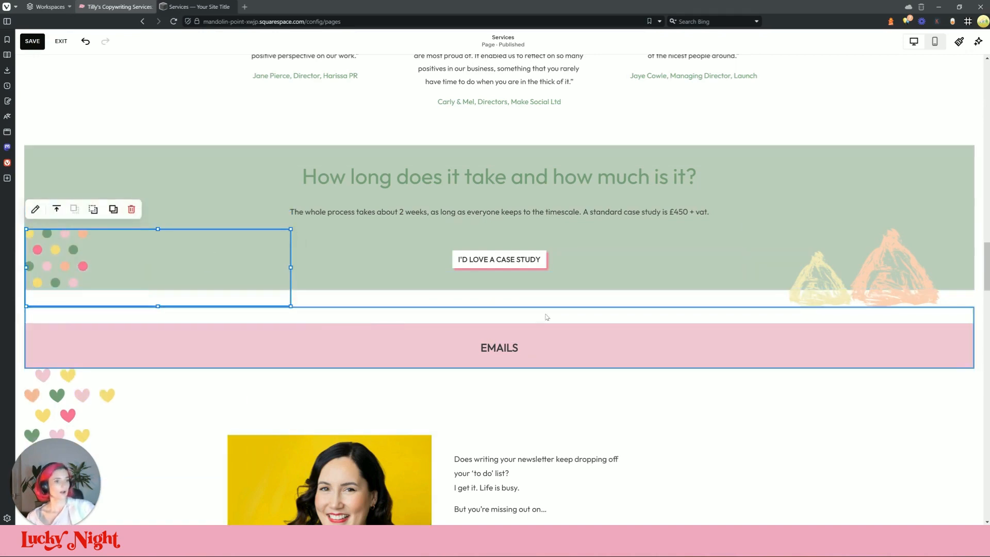
scroll(470, 317, "down", 4)
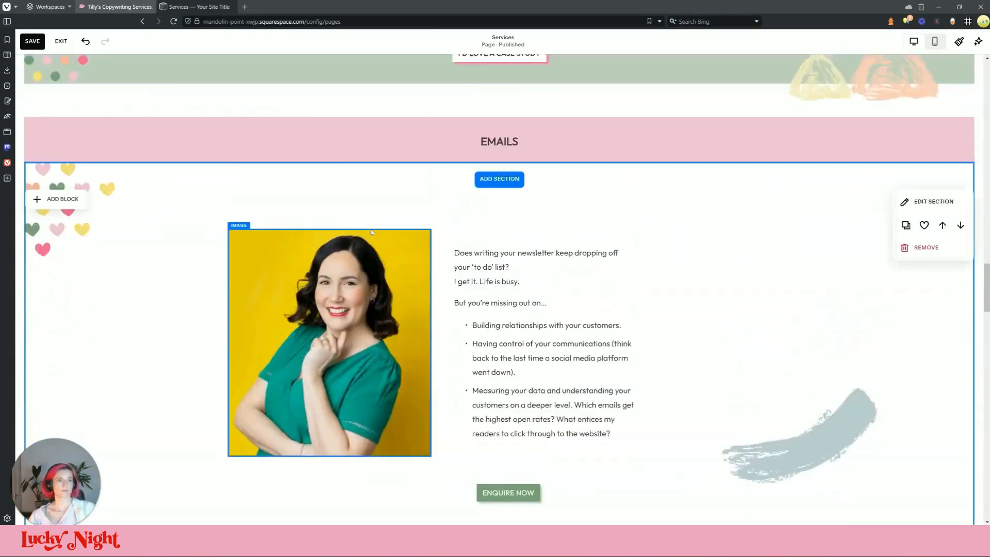
scroll(231, 234, "up", 1)
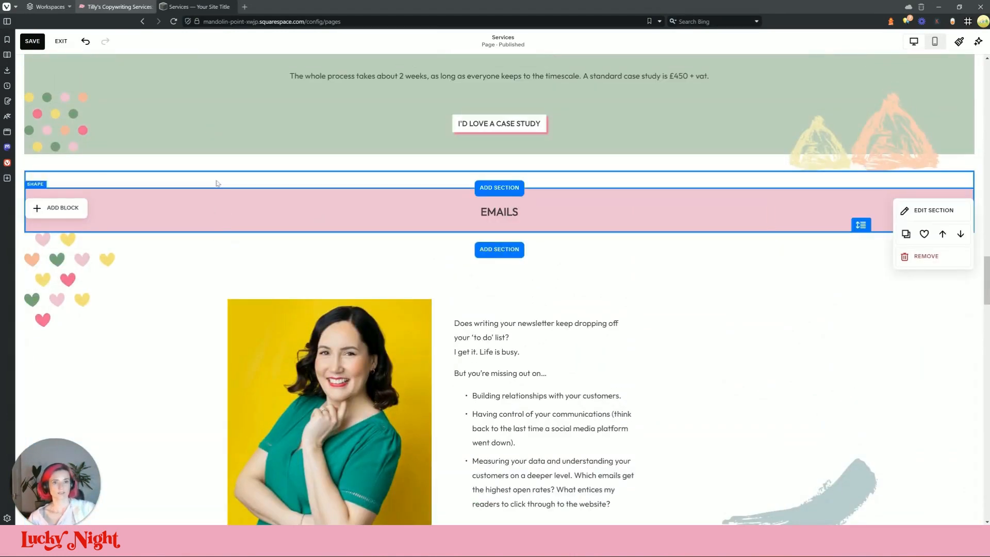
scroll(447, 212, "down", 5)
scroll(182, 146, "up", 4)
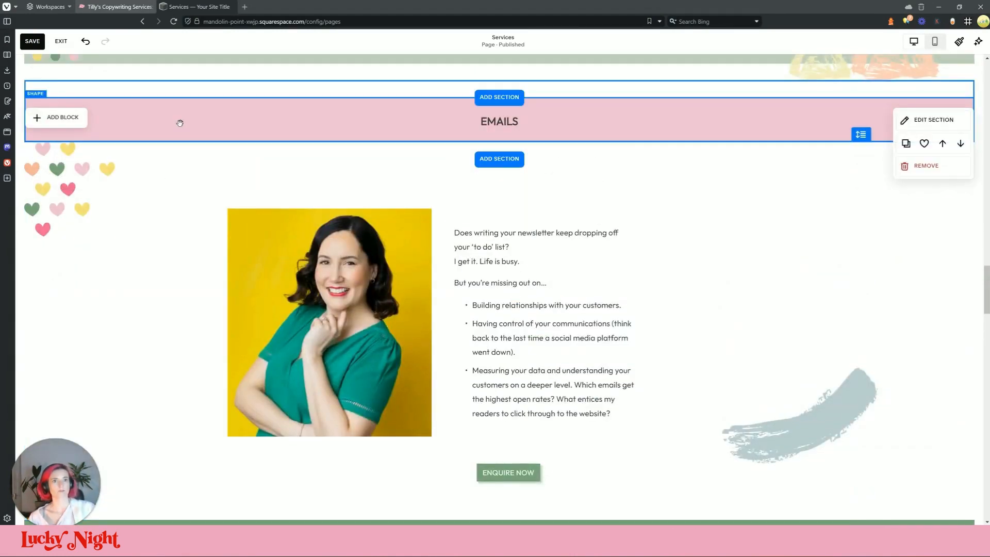
left_click(180, 123)
left_click(822, 219)
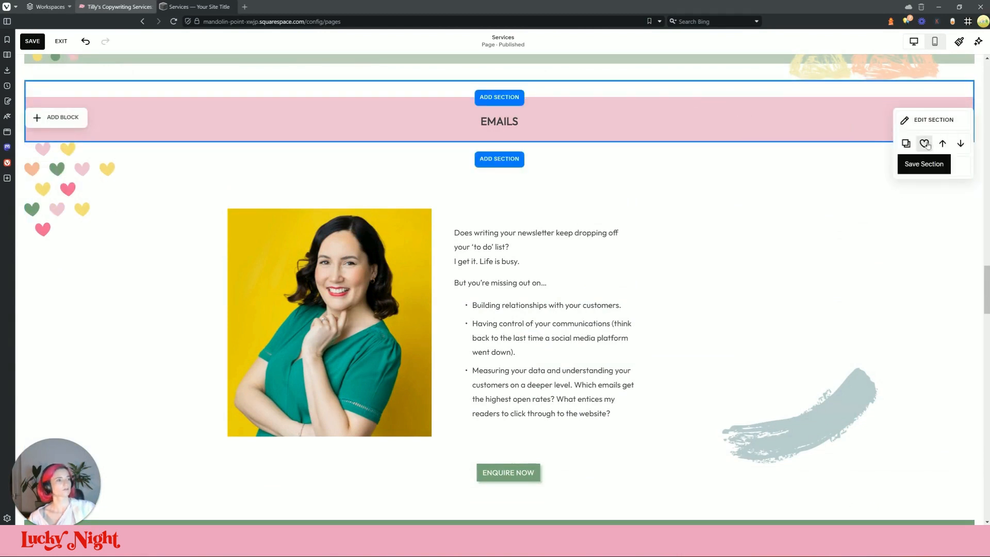
- Add a Shape block to the section with the Web Copy, Blogs, Social Media Posts and Copy Packages accordion
scroll(505, 215, "down", 10)
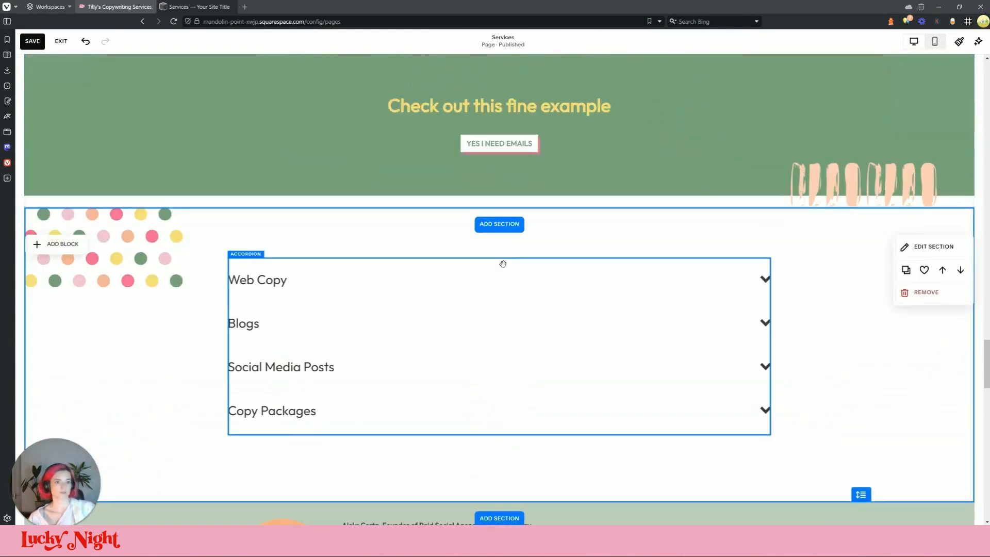
left_click(500, 224)
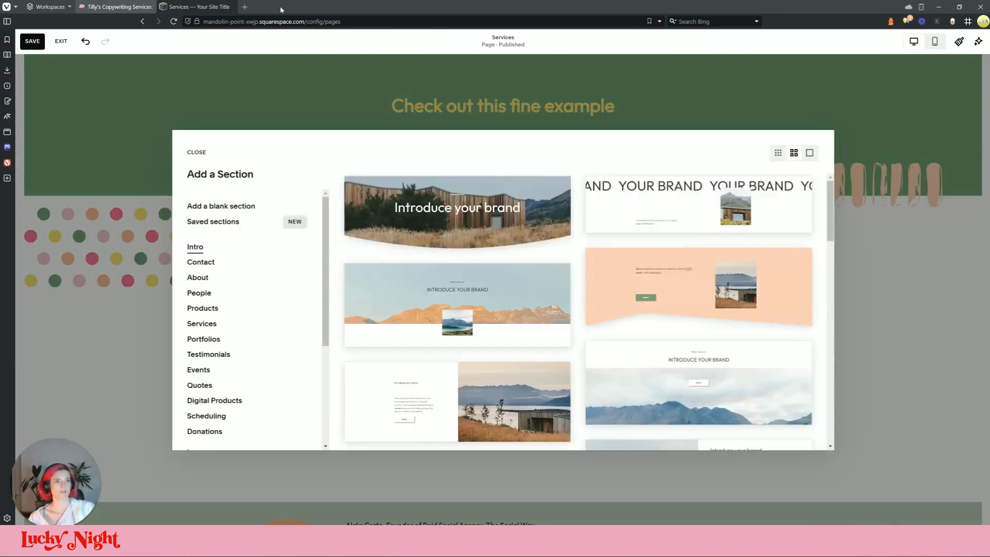
left_click(425, 103)
left_click(115, 7)
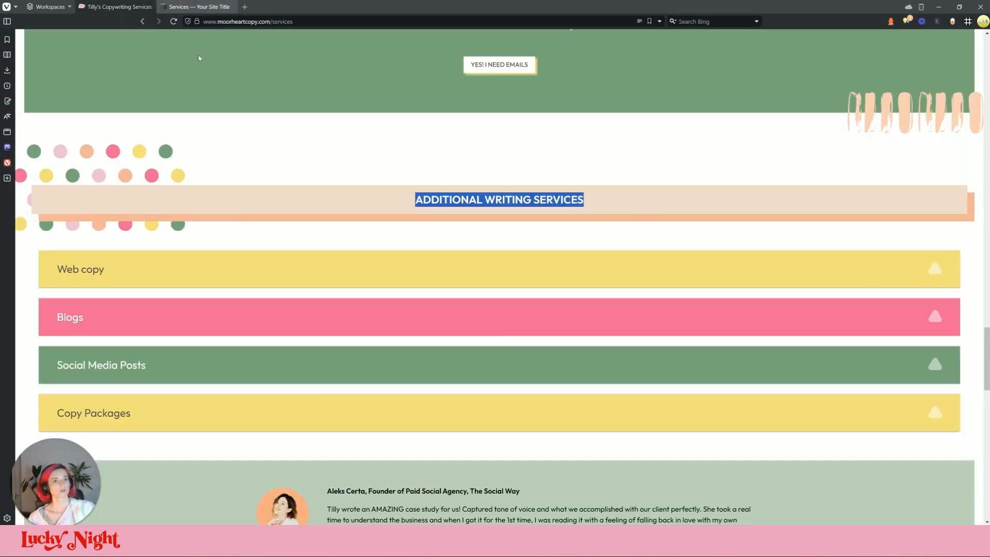
left_click(202, 7)
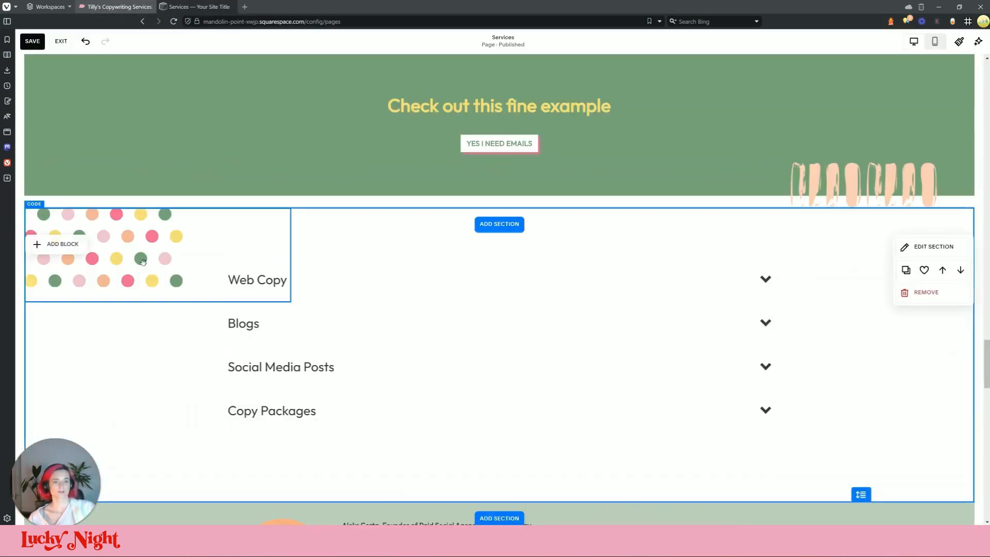
left_click(69, 252)
type("sha")
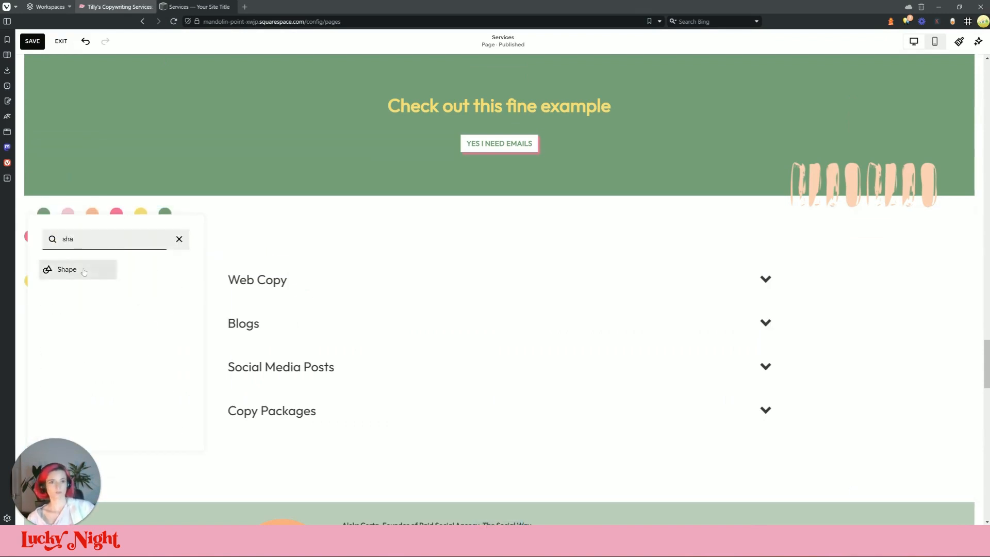
left_click(84, 271)
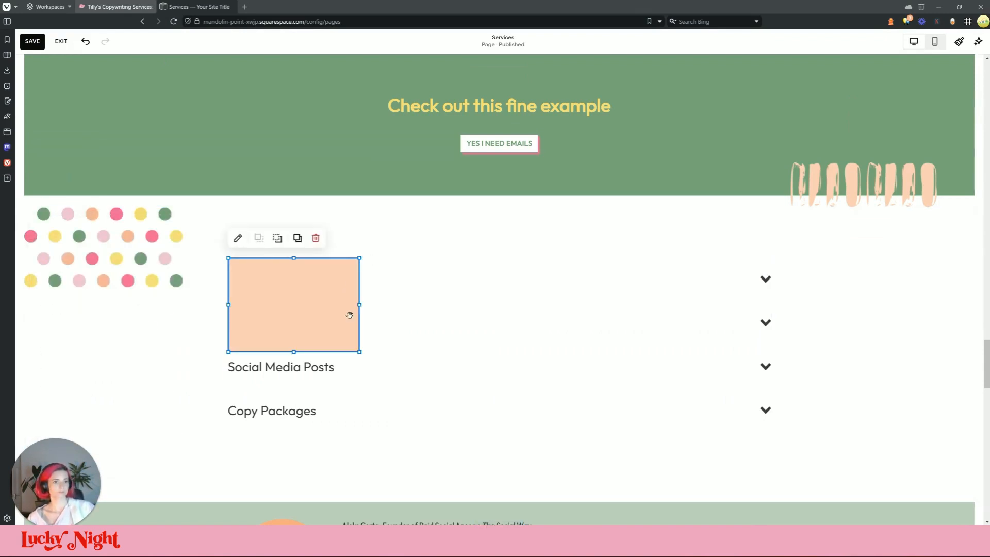
- Shorten the peach shape, place it above the accordion over the dot pattern, and stretch it across the full page width
left_click_drag(292, 355, 321, 227)
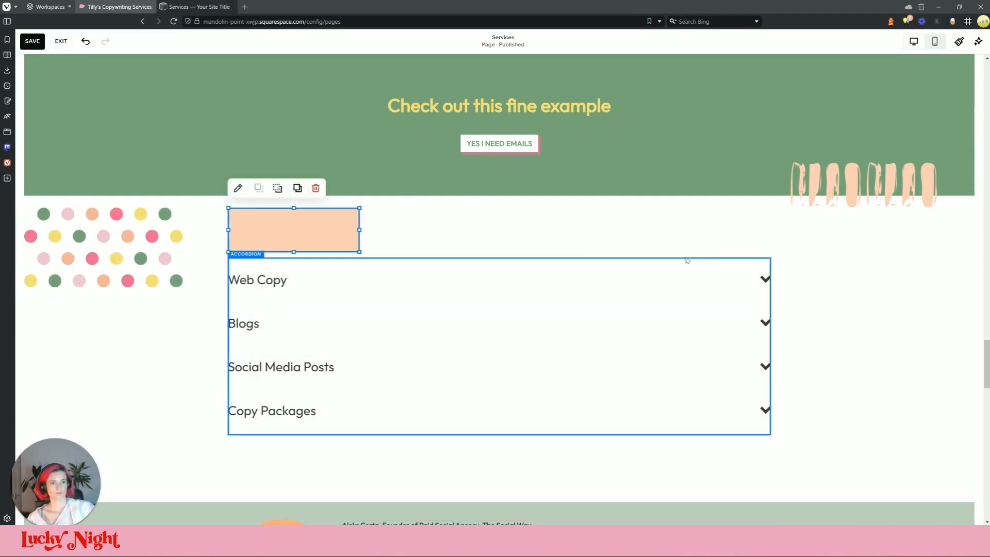
left_click_drag(726, 307, 511, 224)
left_click_drag(285, 241, 94, 256)
left_click_drag(337, 246, 771, 248)
left_click_drag(233, 249, 26, 246)
left_click_drag(772, 246, 972, 247)
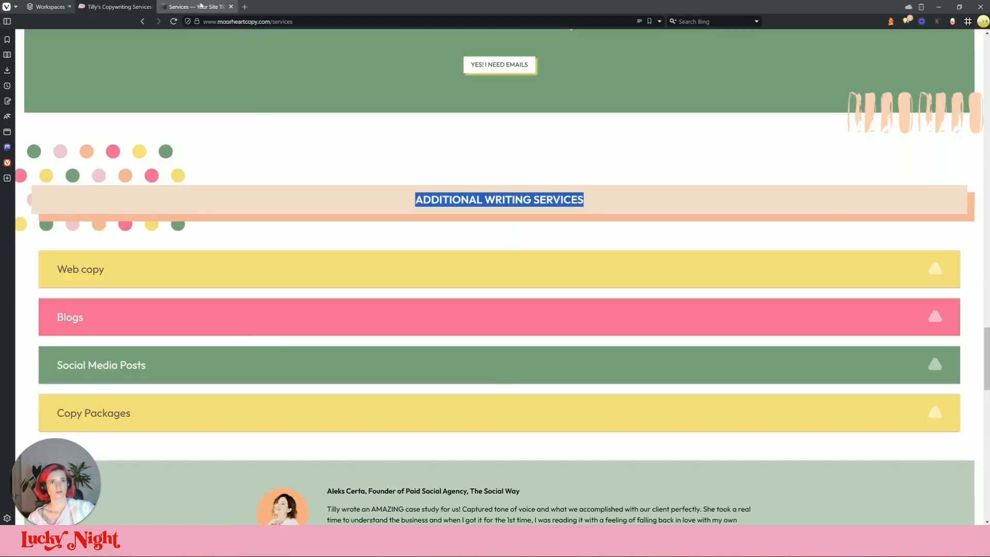
- Compare the peach band with the Additional Writing Services banner on the original site and the EMAILS banner further up the page
left_click(195, 7)
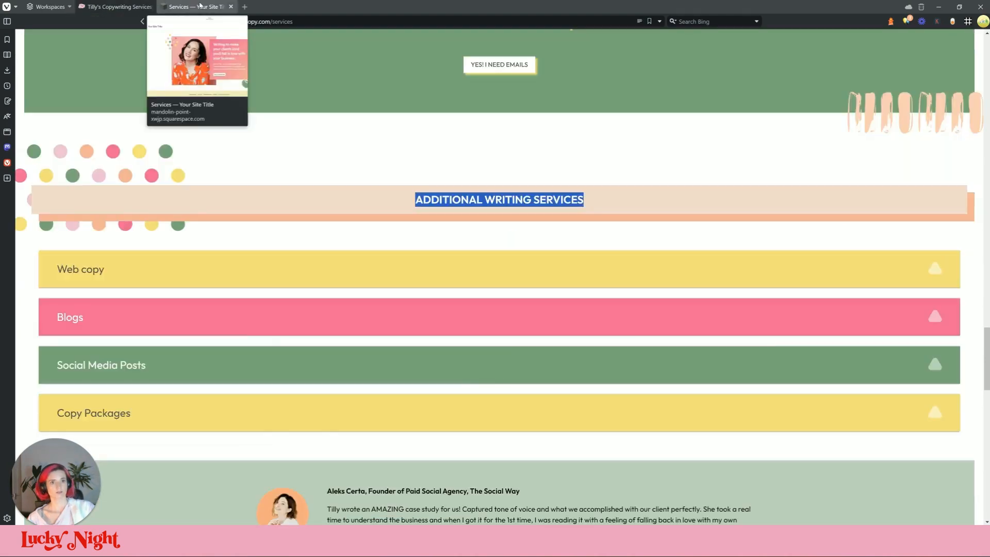
left_click(118, 6)
left_click(143, 289)
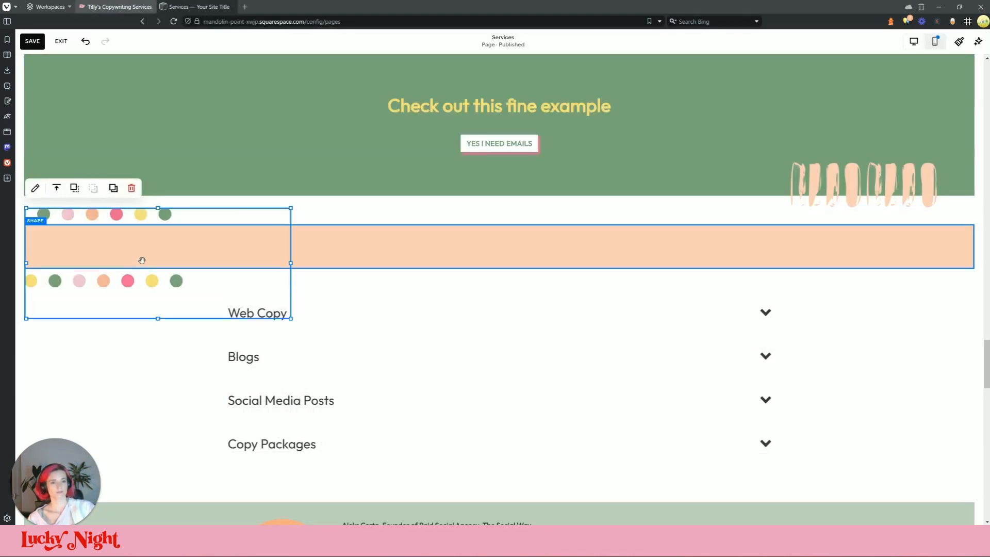
left_click(184, 7)
key("ctrl+Tab")
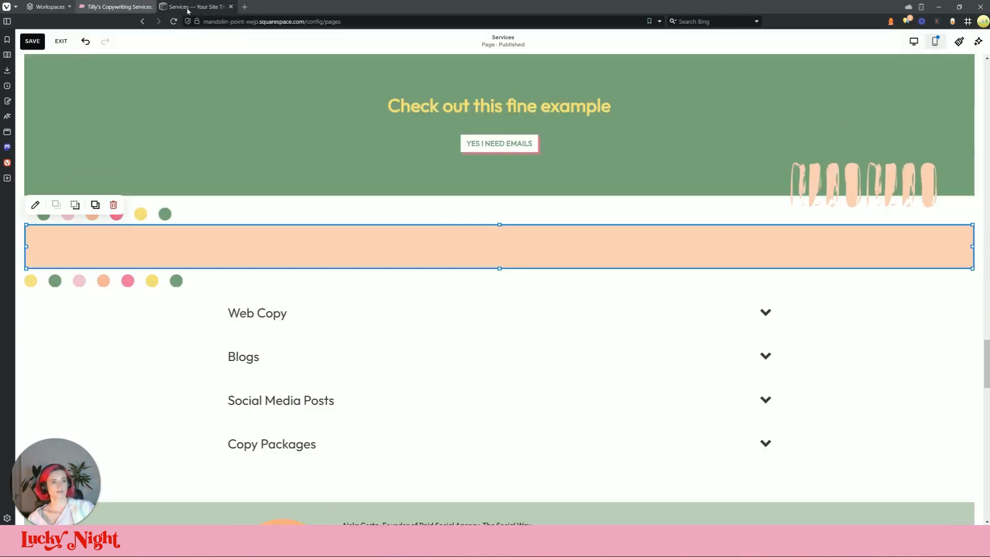
mouse_move(501, 266)
left_mouse_down()
mouse_move(500, 249)
mouse_move(499, 282)
left_mouse_up()
left_click(511, 270)
left_click(500, 252)
scroll(500, 282, "up", 15)
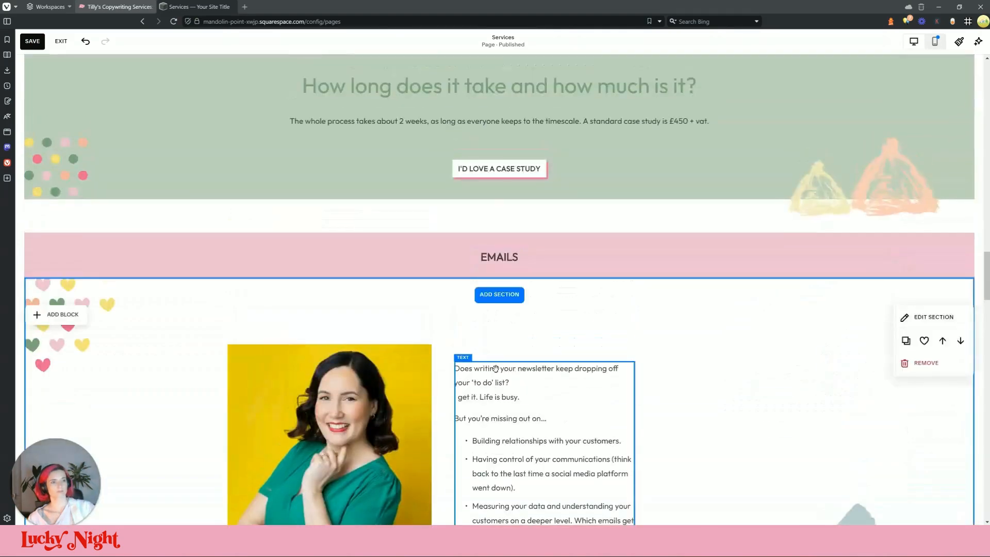
scroll(424, 375, "down", 10)
scroll(424, 375, "down", 10)
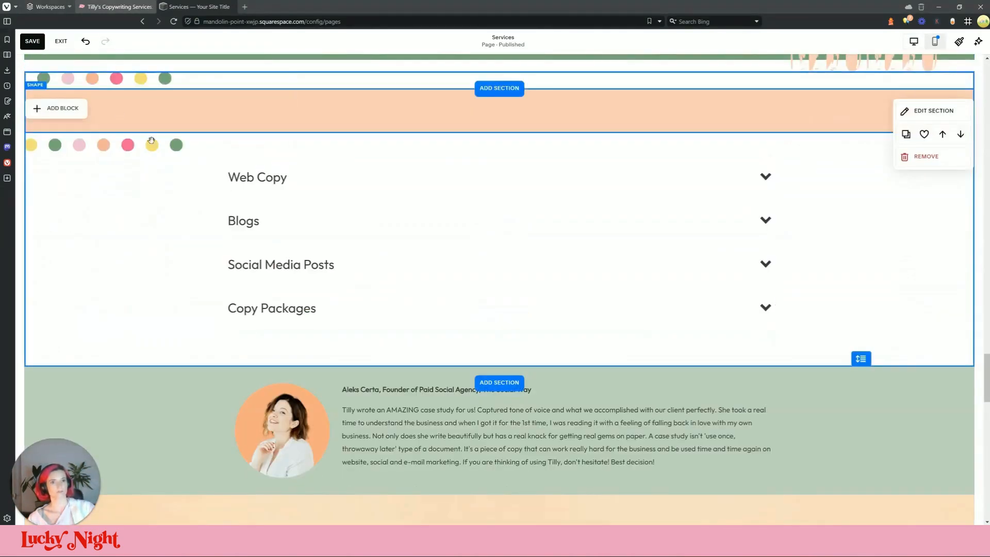
scroll(70, 318, "up", 2)
- Add a text block with the bold, non-italic Heading 2 text "ADDITIONAL WRITING SERVICES", matching the original site's heading
left_click(62, 245)
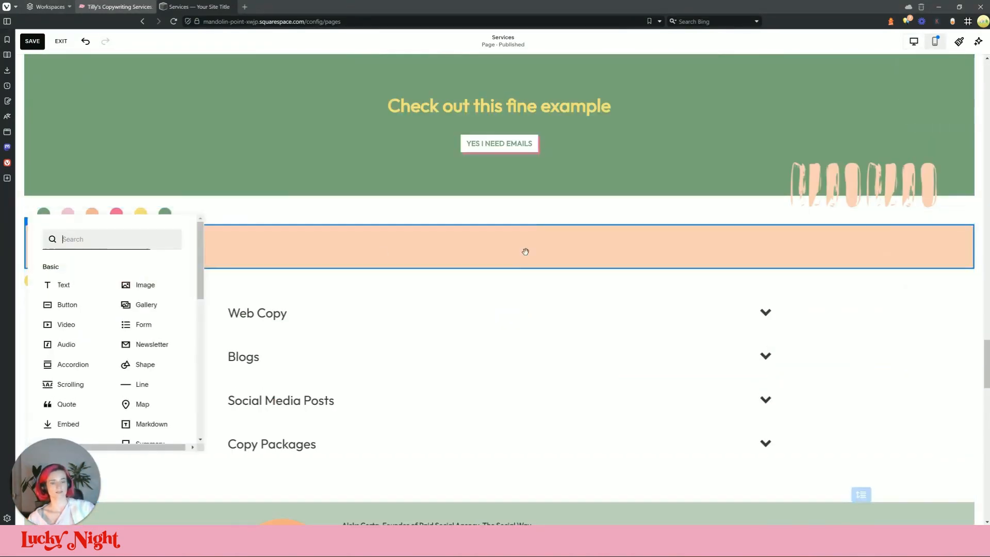
left_click(70, 292)
left_click(114, 8)
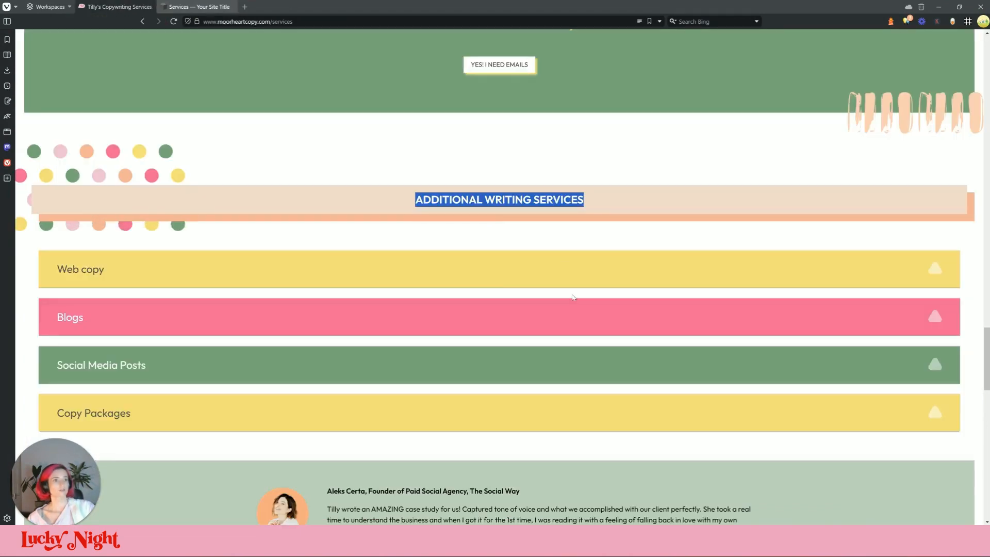
left_click(199, 3)
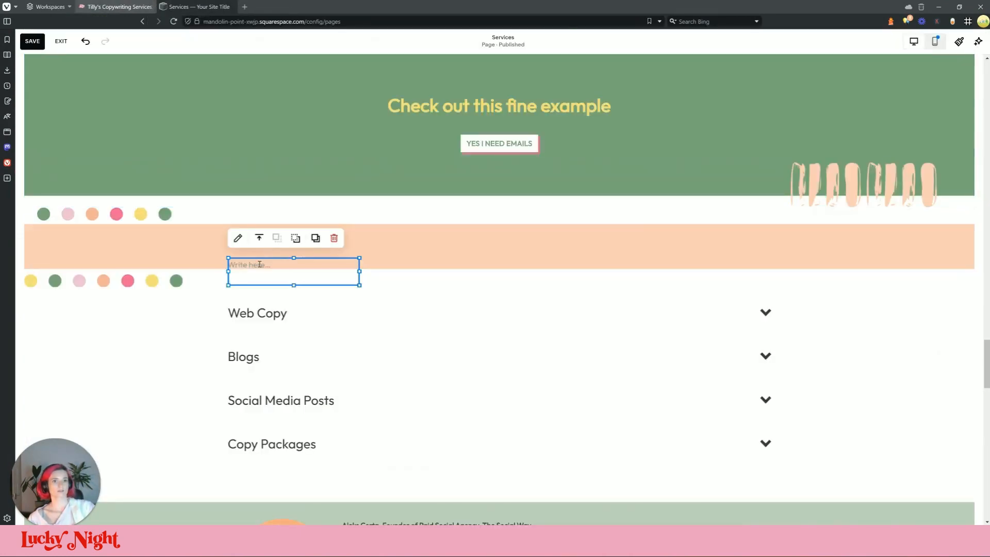
type("ADDITIONAL WRITING SERVICES")
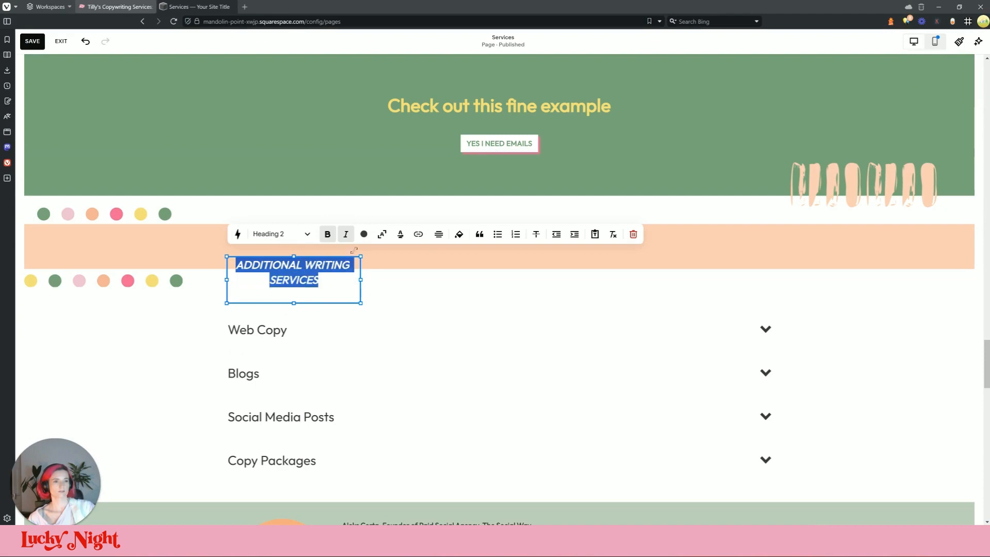
left_click(135, 3)
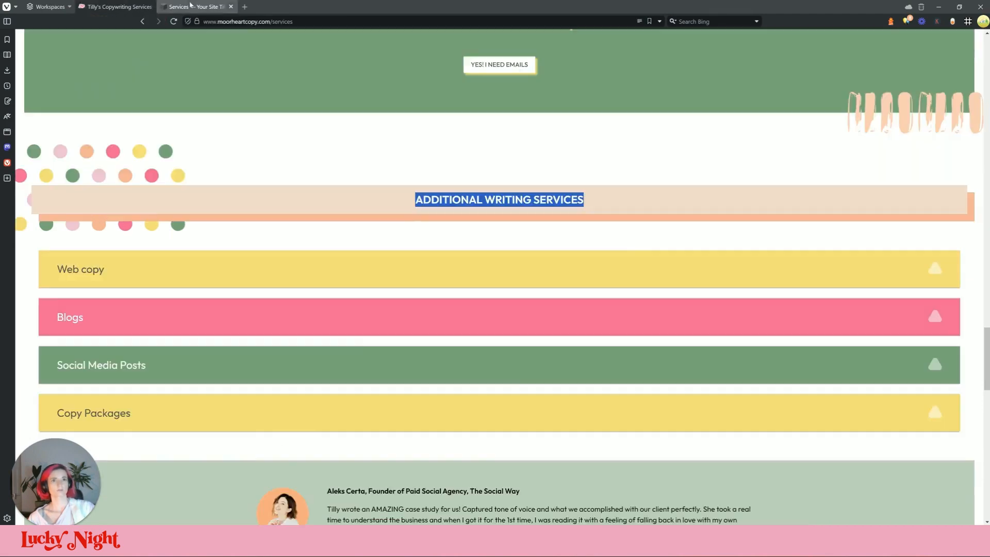
left_click(196, 7)
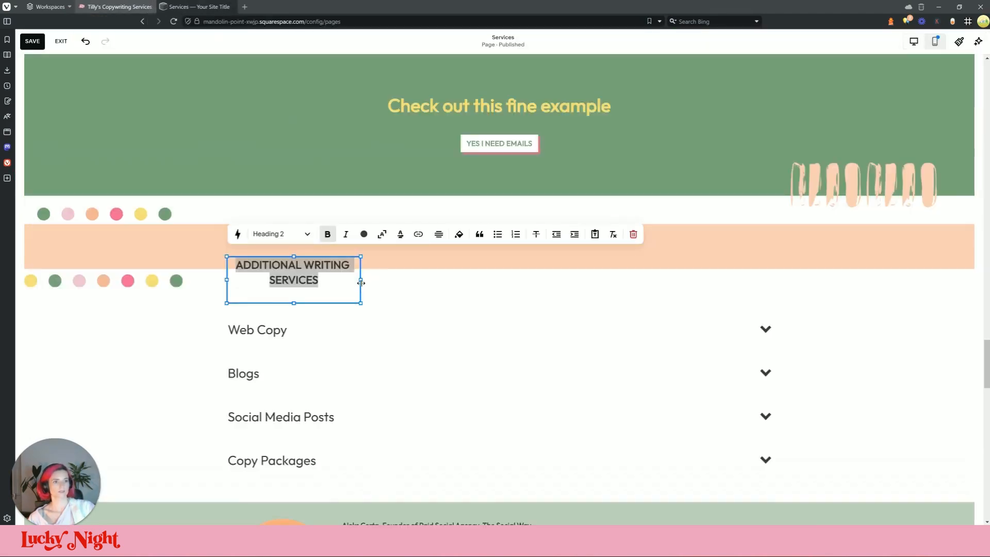
- Widen the ADDITIONAL WRITING SERVICES text block to the accordion's width and move it up onto the peach band
left_click_drag(361, 283, 772, 282)
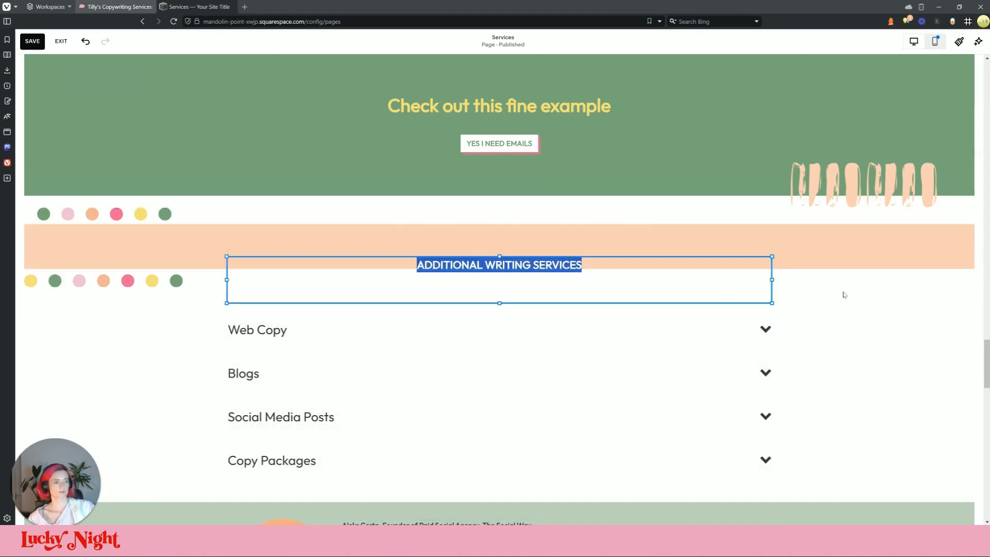
left_click_drag(521, 270, 508, 250)
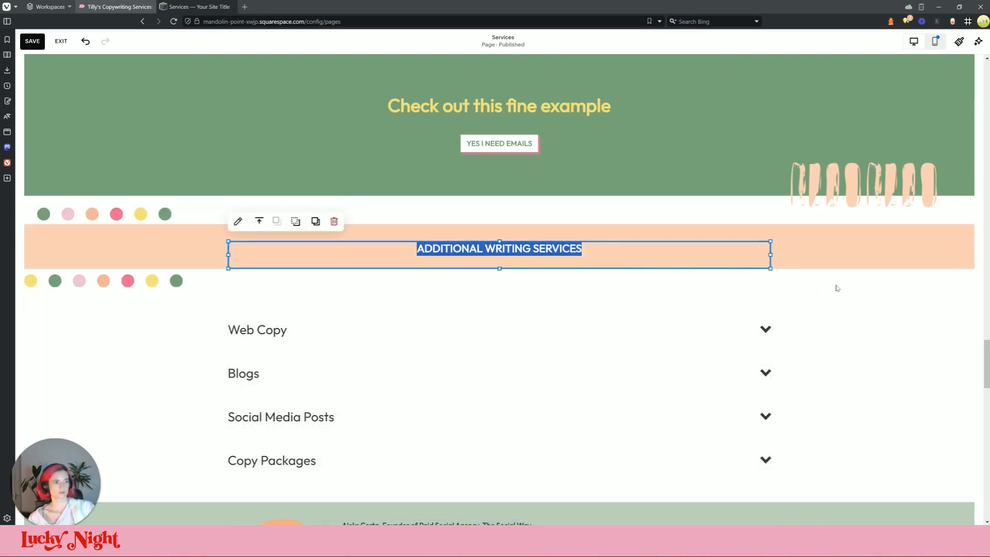
left_click(527, 261)
left_click(615, 297)
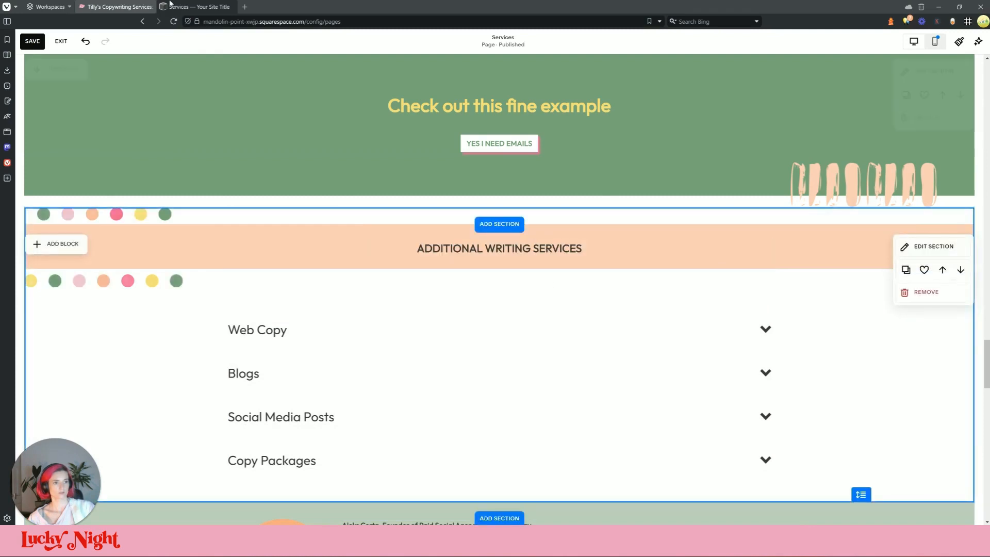
- Inspect the original site's ADDITIONAL WRITING SERVICES banner in the developer tools and copy the offset bar's background colour #F7B49A
left_click(138, 5)
left_click(466, 177)
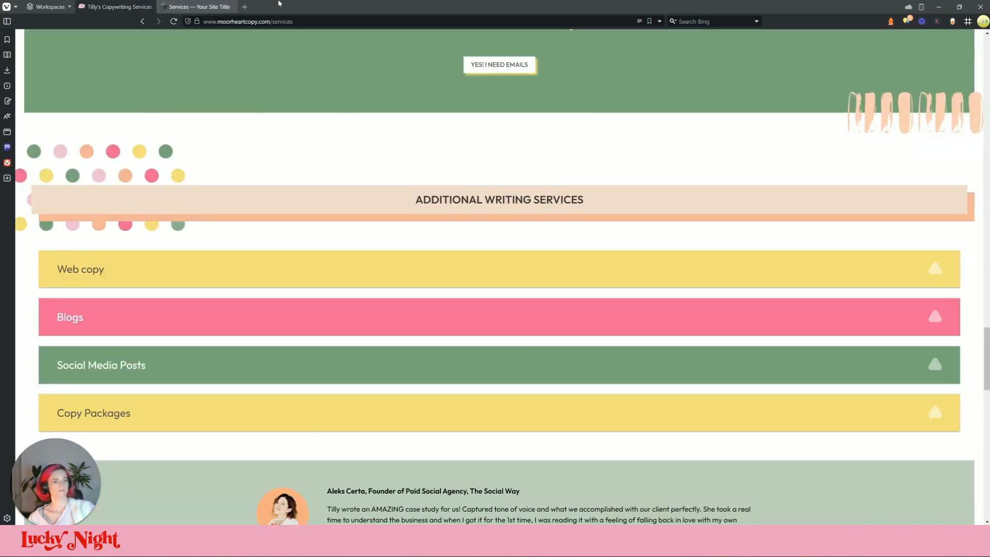
left_click(198, 6)
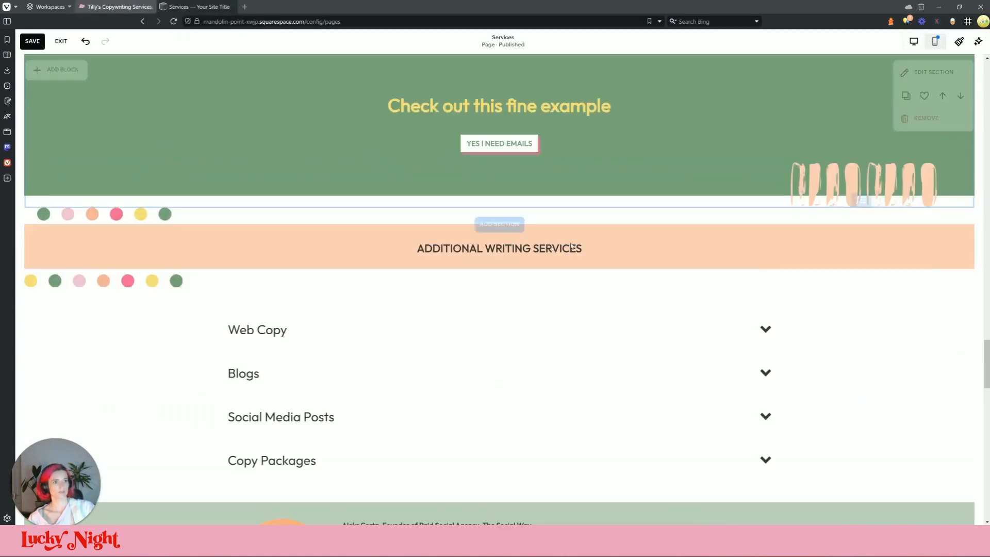
left_click(83, 4)
right_click(716, 203)
mouse_move(787, 372)
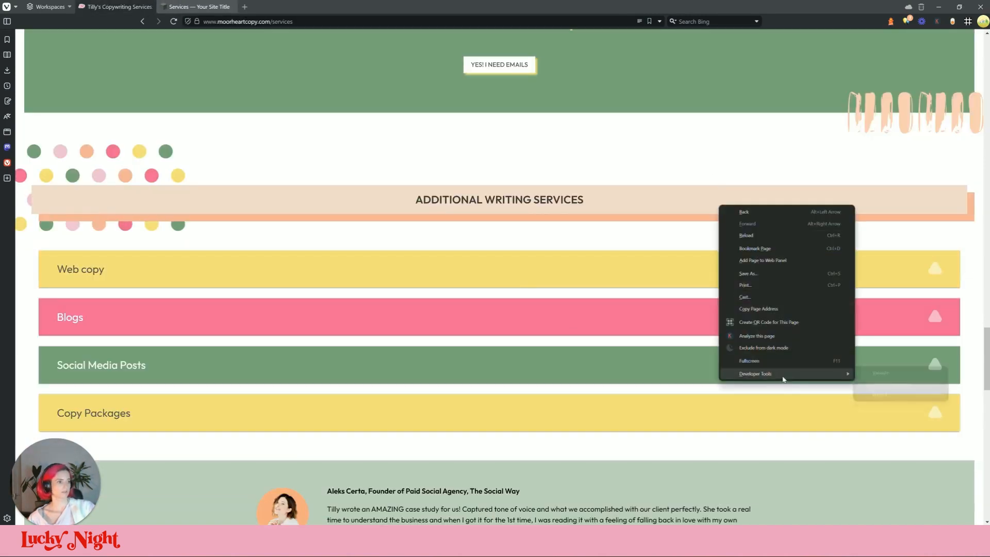
left_click(877, 395)
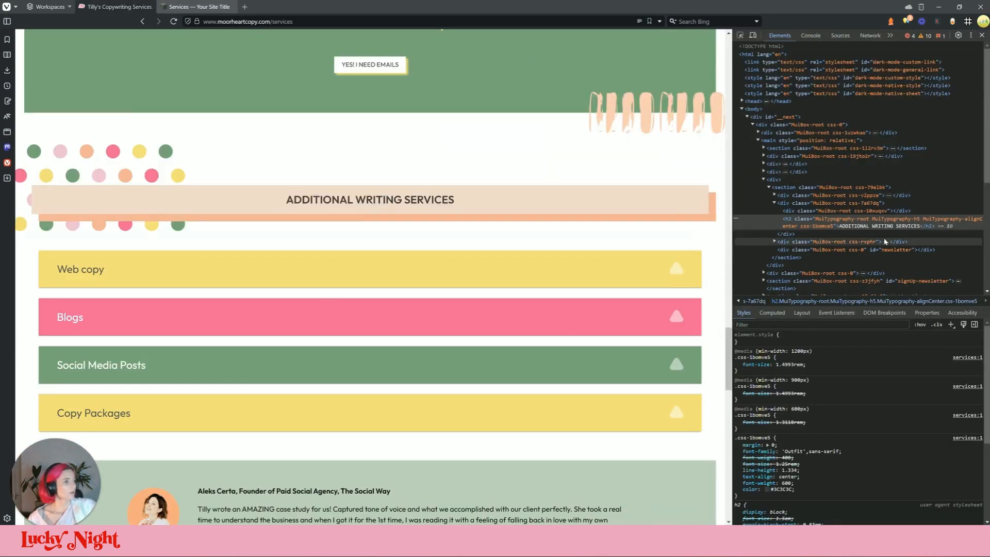
left_click(821, 211)
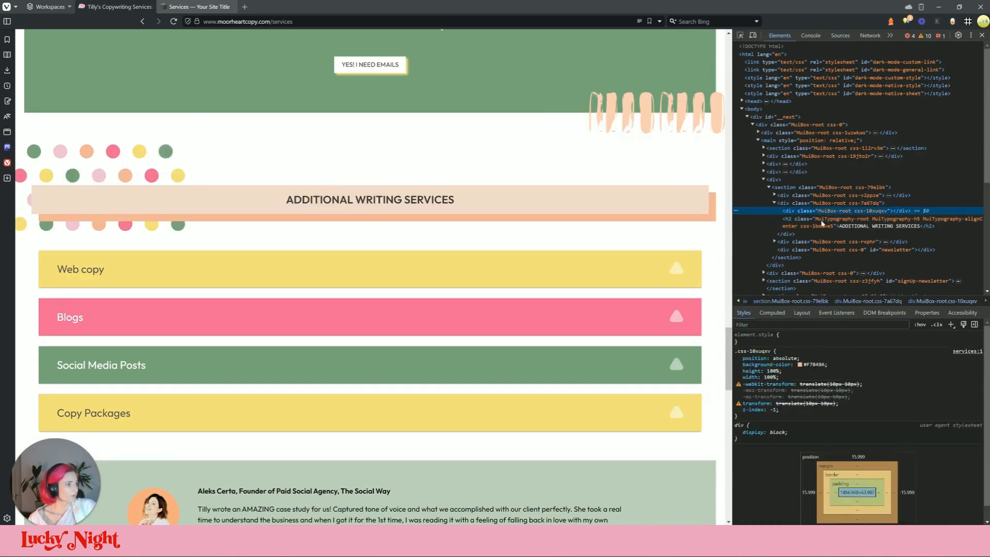
left_click(807, 365)
key("ctrl+c")
left_click(196, 6)
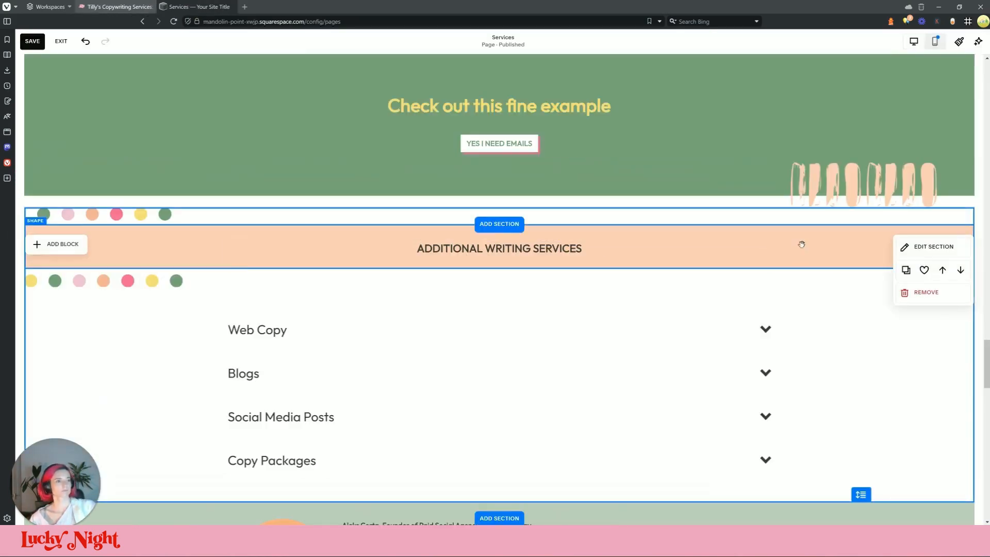
- Set the band shape behind ADDITIONAL WRITING SERVICES to the custom colour #F7B49A
left_click(927, 251)
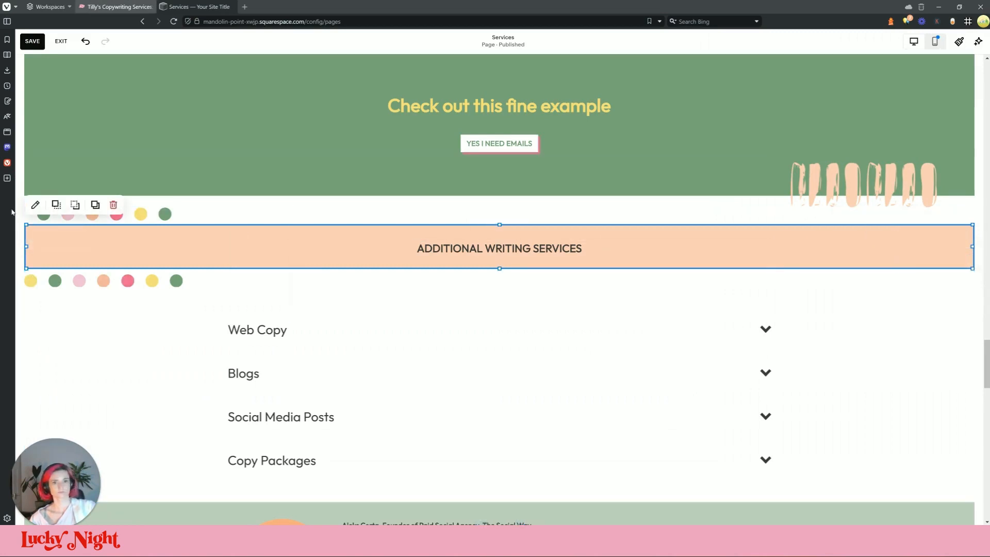
left_click(35, 205)
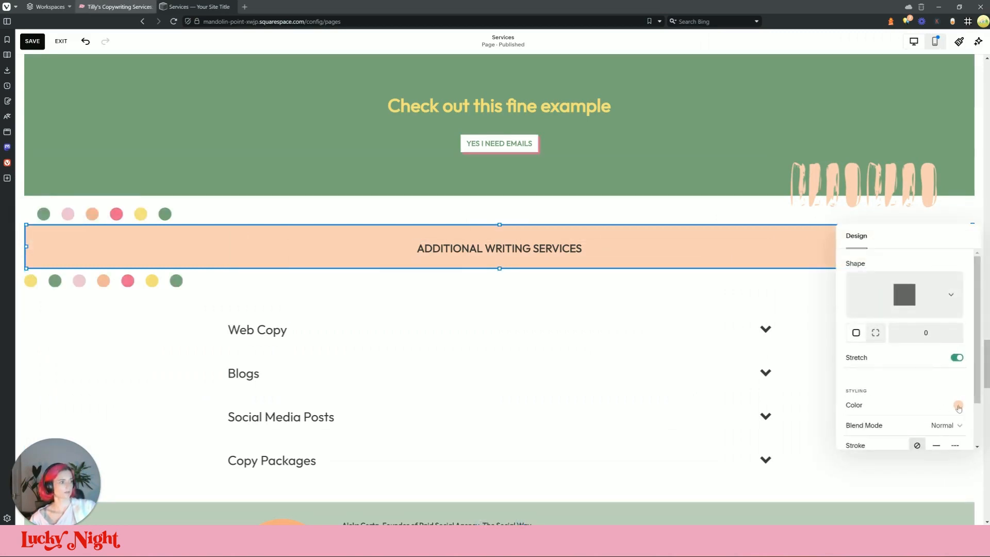
left_click(957, 406)
left_click(949, 368)
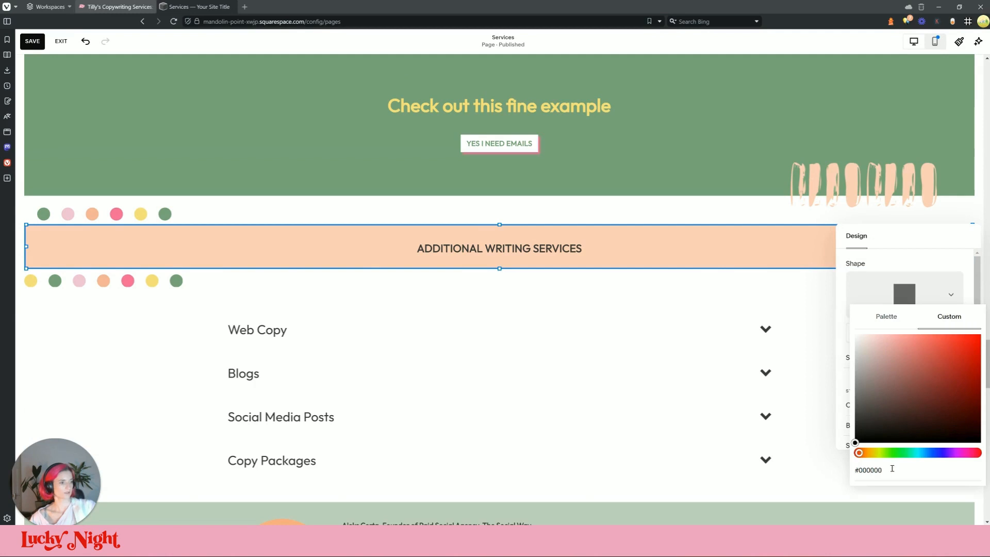
key("ctrl+v")
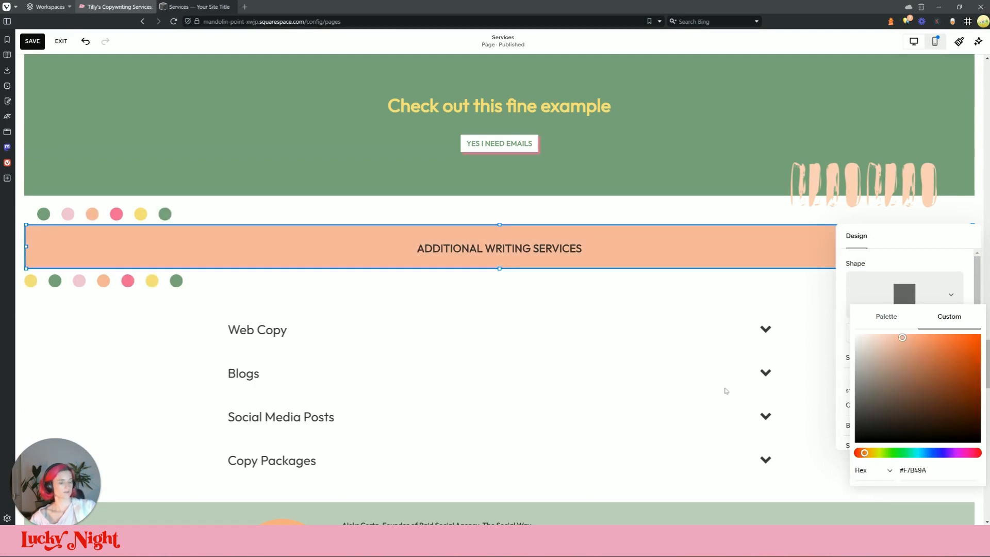
left_click(706, 303)
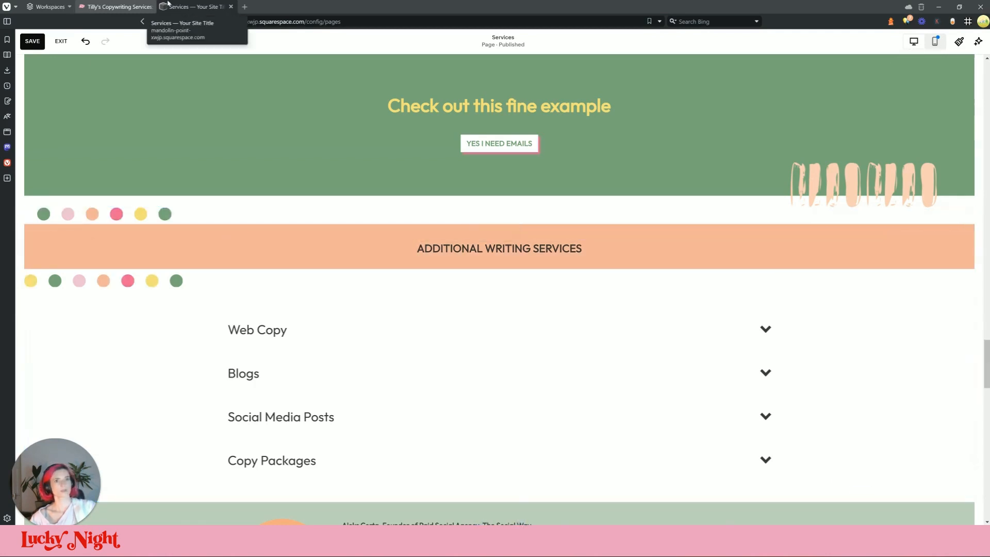
- Examine the original banner's heading and offset bar styles, switching the bar's background colour off and on to identify its layer
left_click(196, 6)
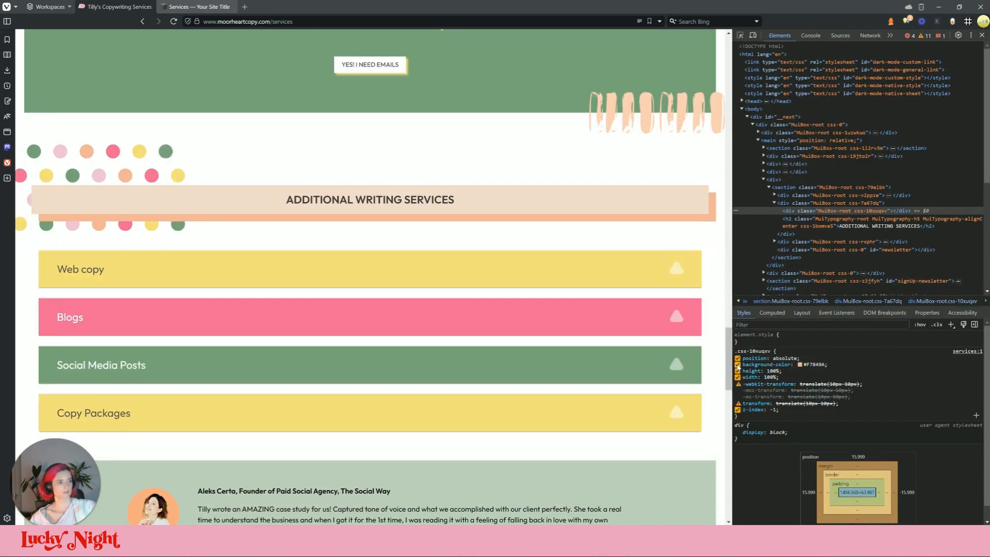
left_click(738, 365)
left_click(738, 365)
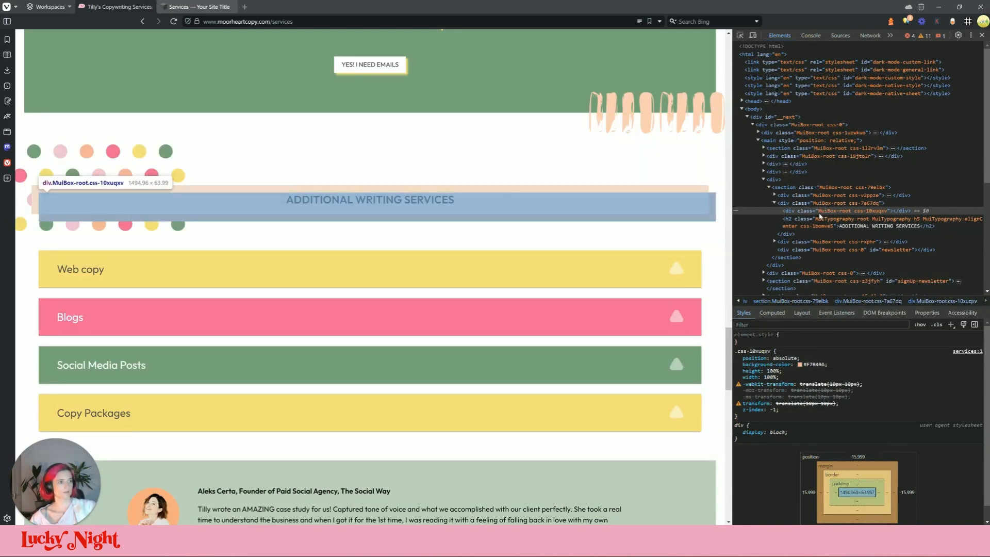
left_click(820, 223)
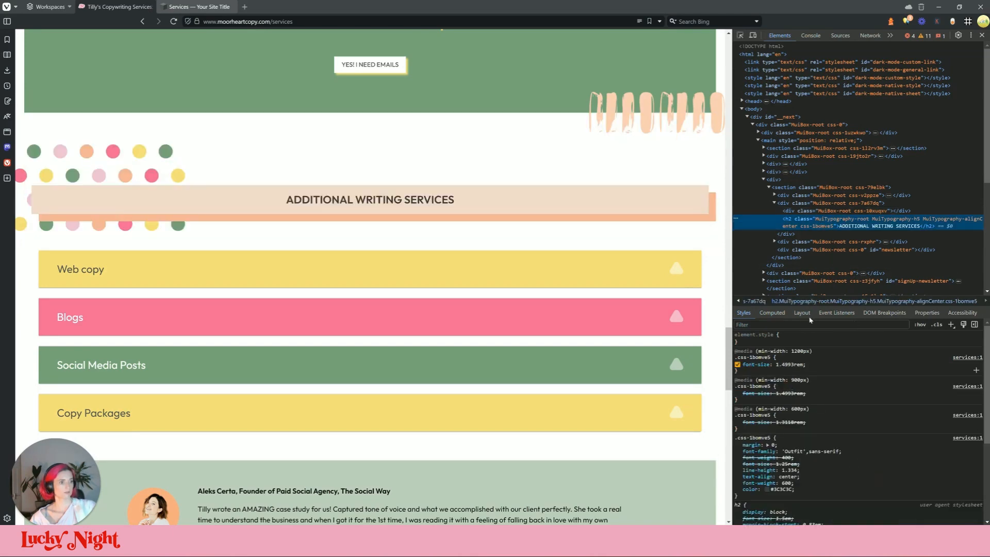
left_click(802, 211)
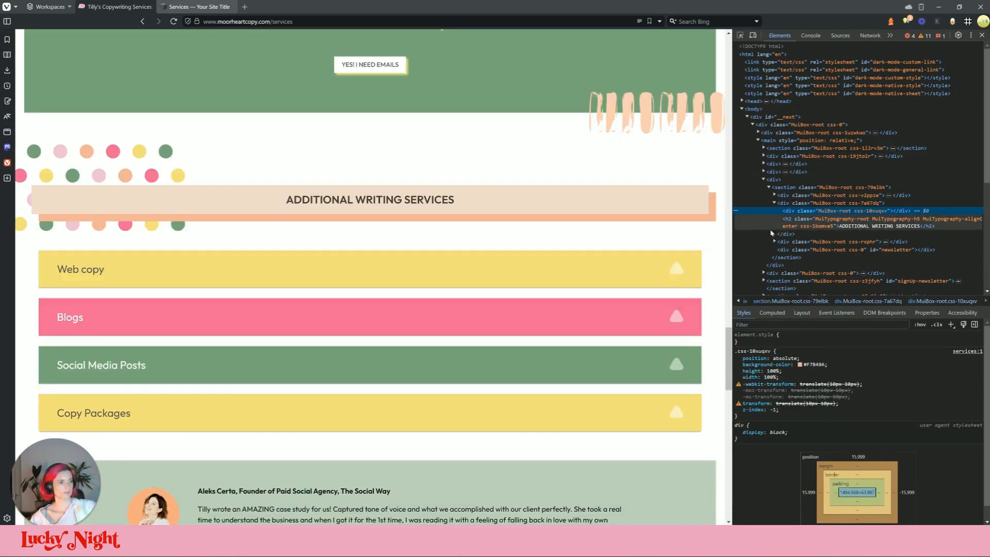
left_click(738, 364)
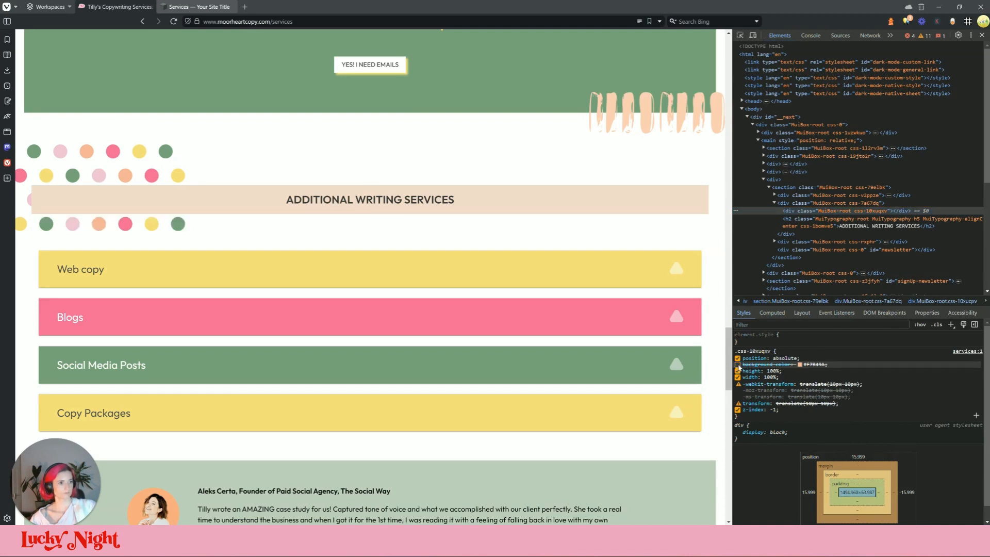
left_click(738, 364)
left_click(738, 365)
left_click(738, 365)
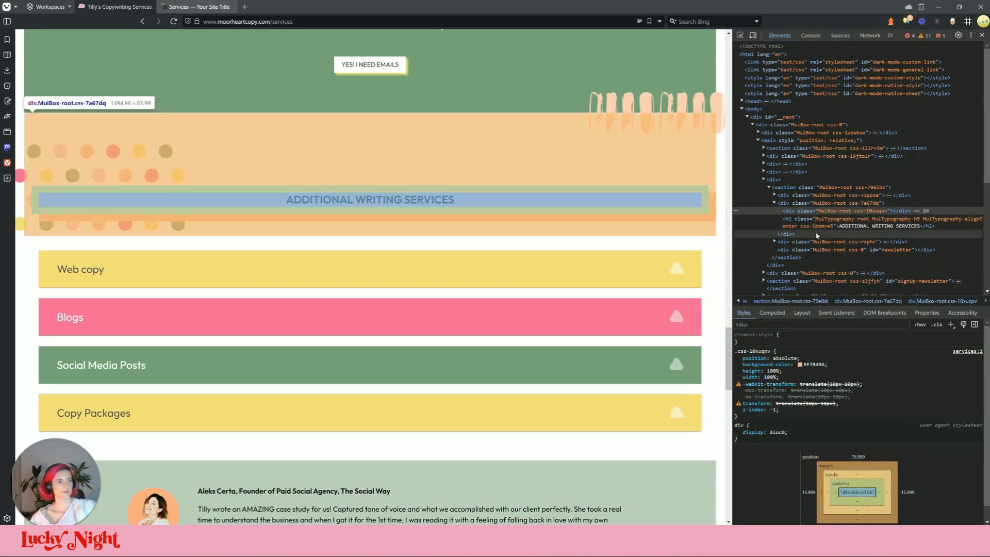
- Copy the background colour #F5DACE from the original banner's container element and return to the Squarespace editor
left_click(819, 234)
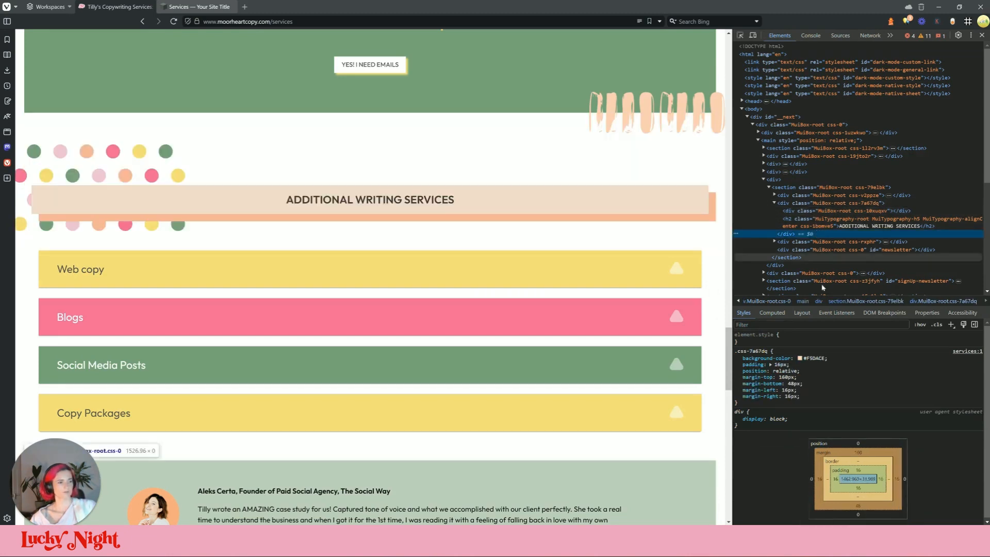
left_click(812, 358)
key("ctrl+c")
left_click(198, 7)
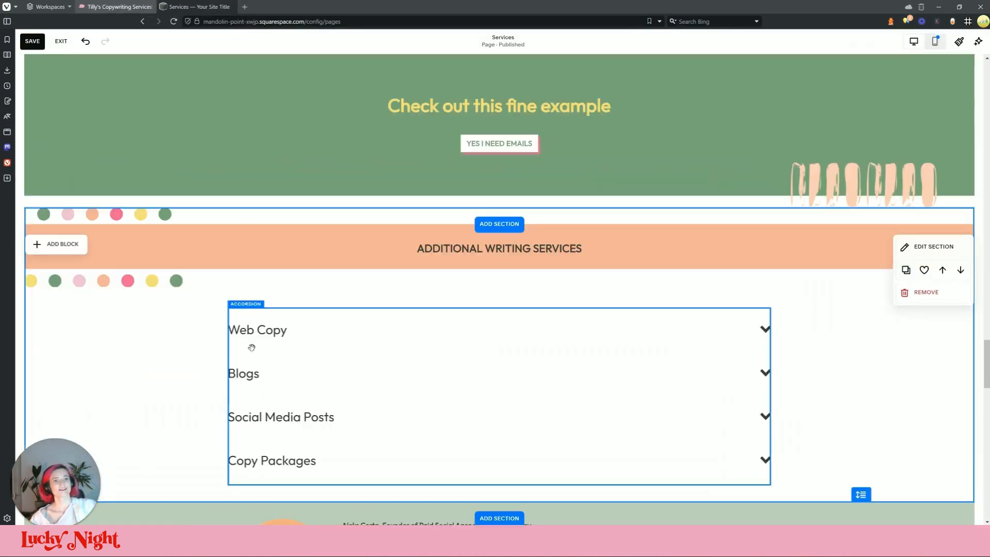
- Set the band shape behind ADDITIONAL WRITING SERVICES to the custom colour #F5DACE
left_click(46, 246)
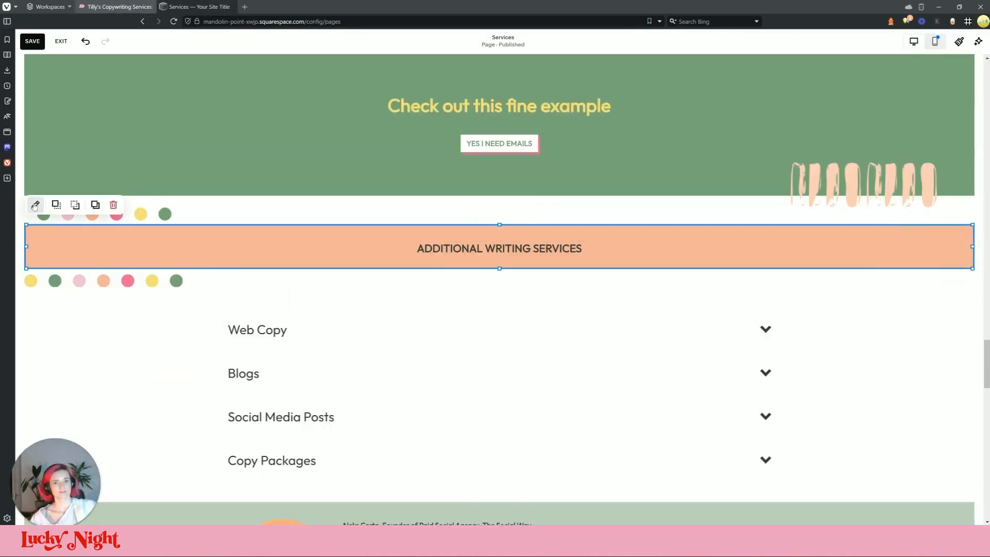
left_click(36, 206)
left_click(958, 405)
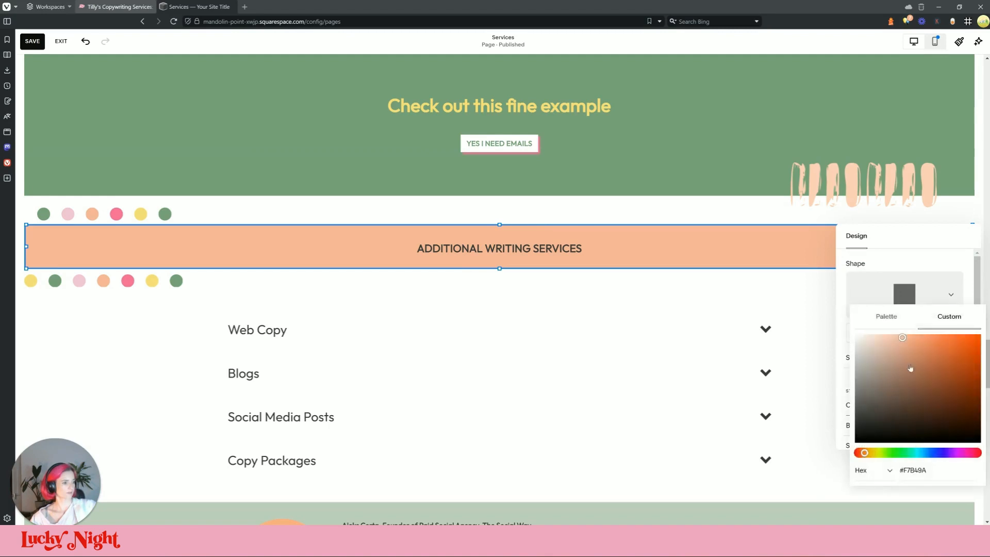
key("ctrl+v")
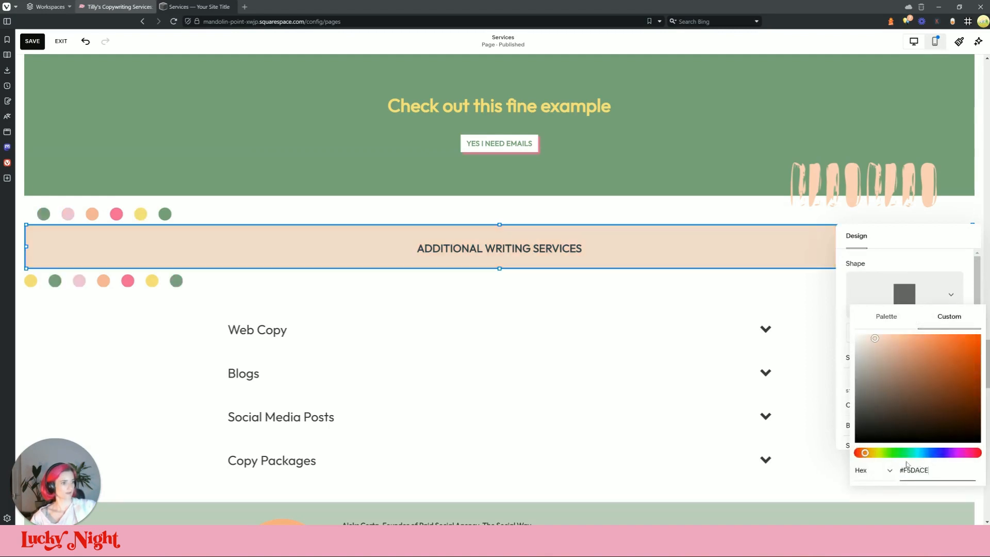
left_click(117, 261)
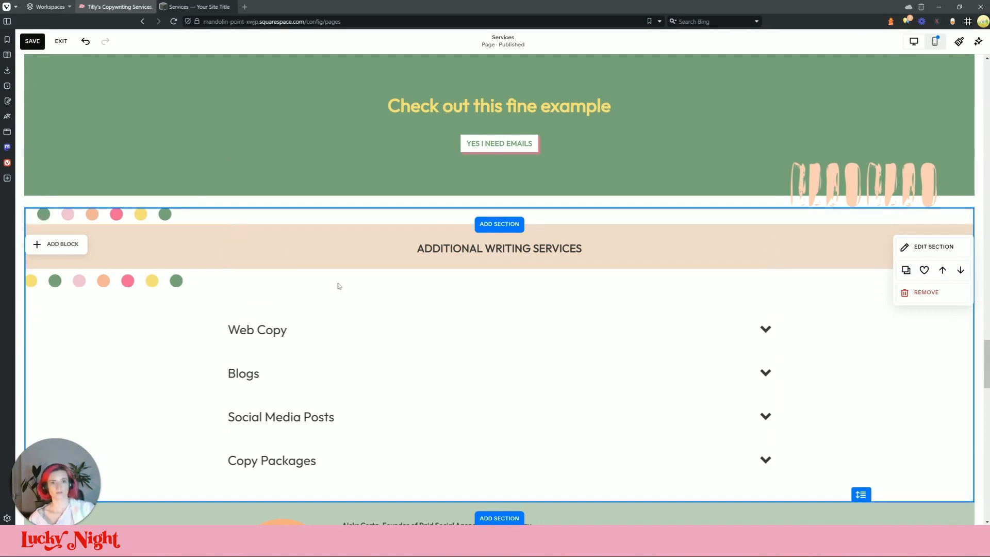
- Try to shorten the band behind ADDITIONAL WRITING SERVICES from its upper edge, and undo the resize
left_click(149, 286)
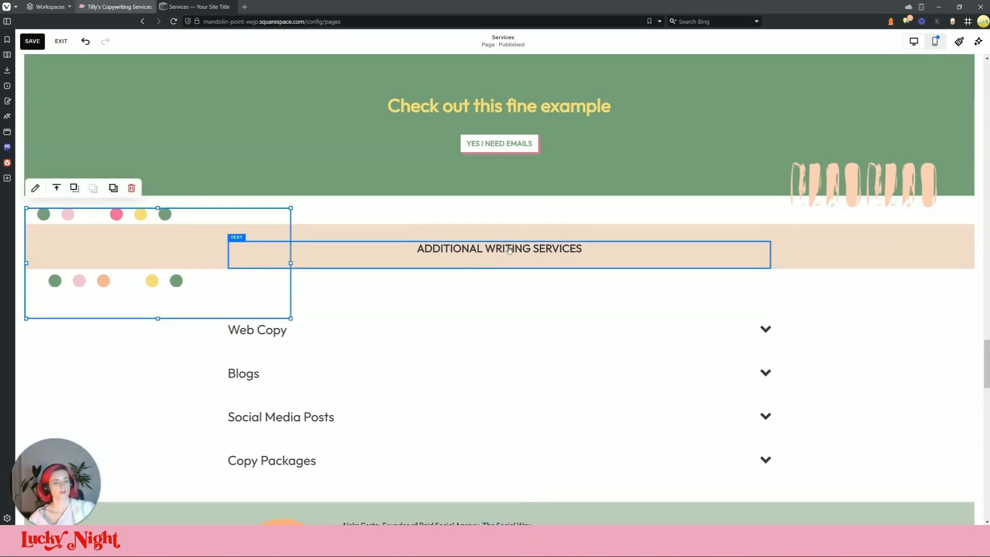
left_click(433, 234)
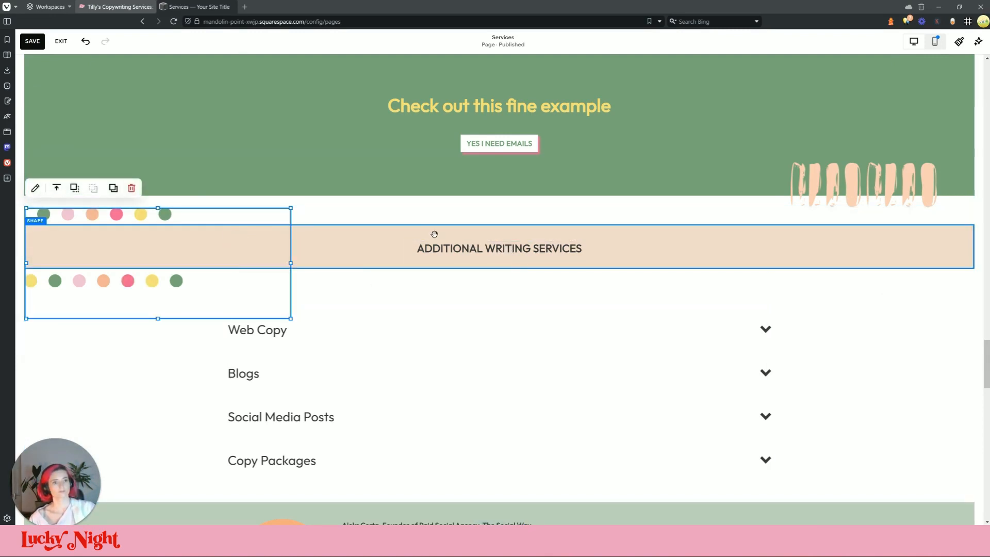
left_click_drag(502, 224, 503, 240)
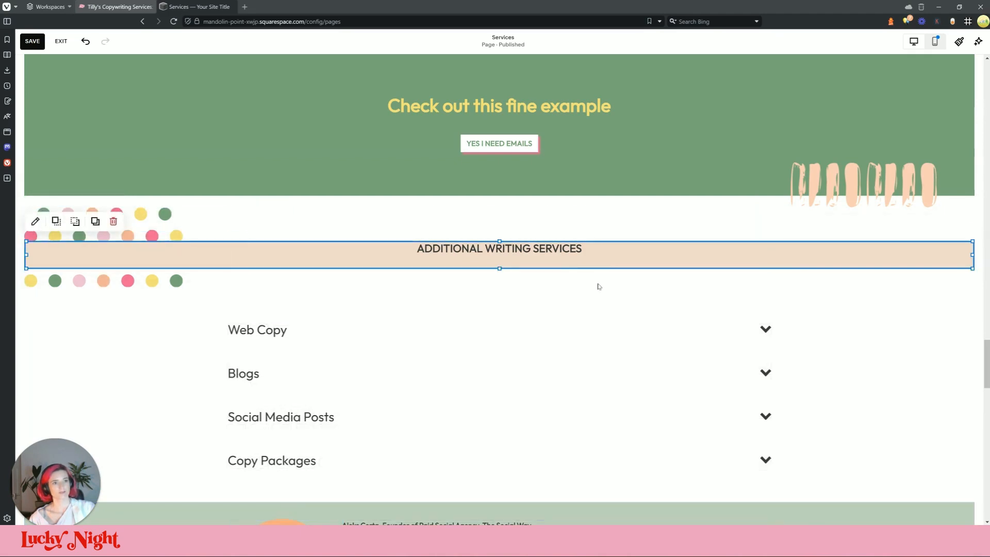
key("ctrl+z")
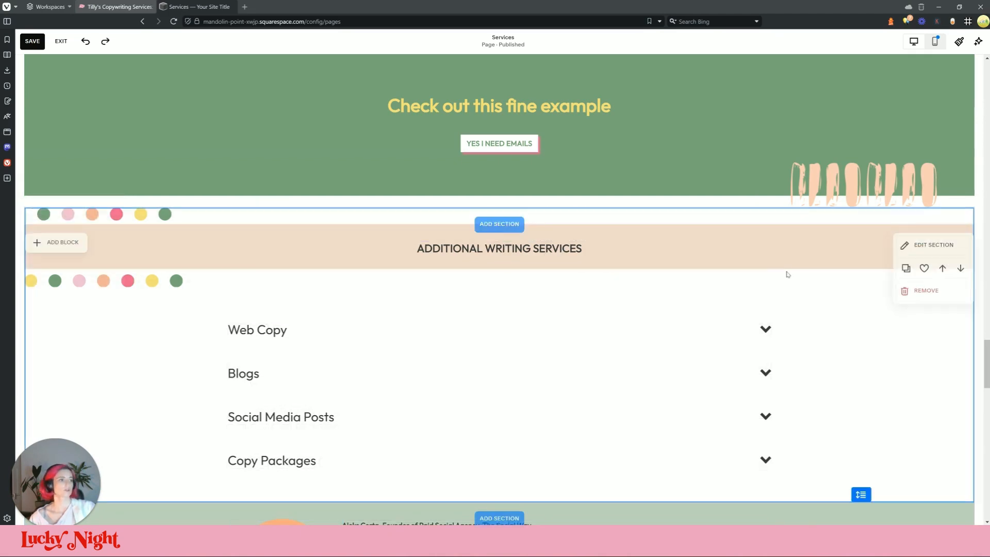
- Set the SVG max-width to 380px in the code block of colourful dots beside the ADDITIONAL WRITING SERVICES heading
left_click(157, 229)
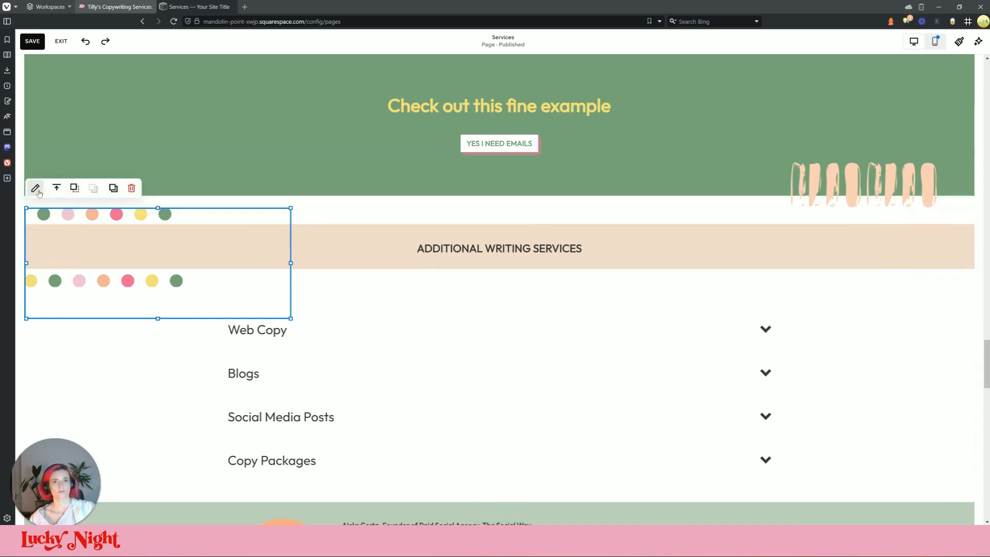
left_click(36, 189)
left_click(413, 262)
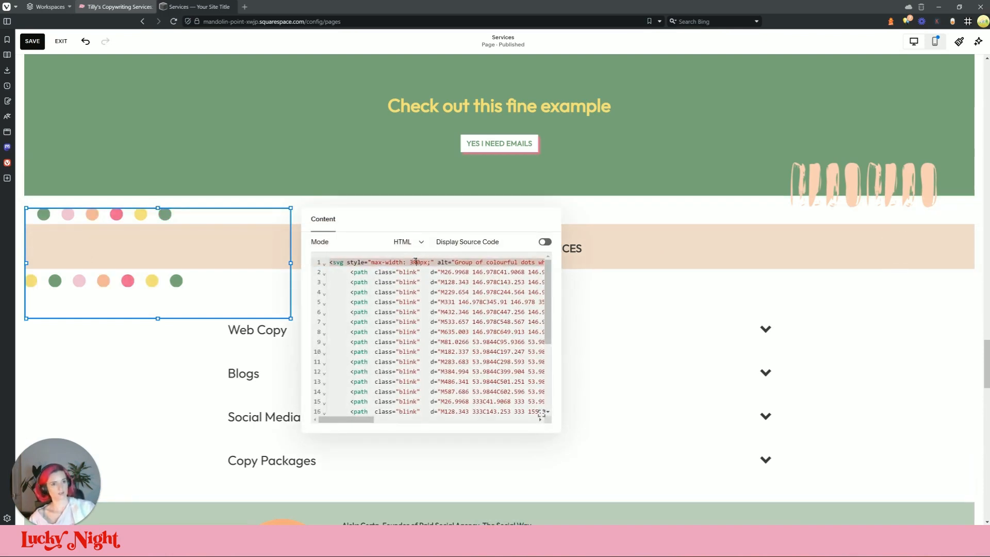
left_click(160, 399)
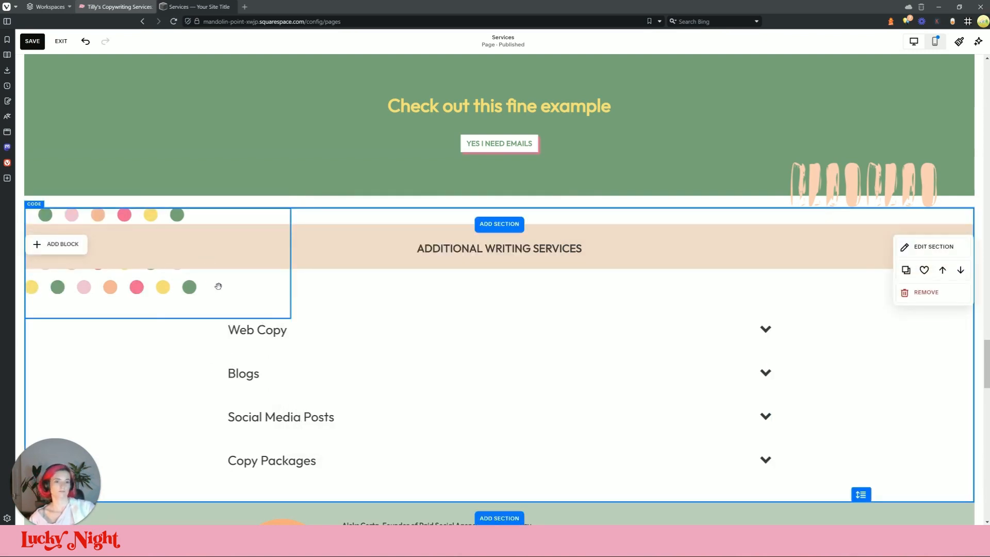
left_click(219, 286)
scroll(134, 288, "down", 2)
scroll(149, 257, "up", 2)
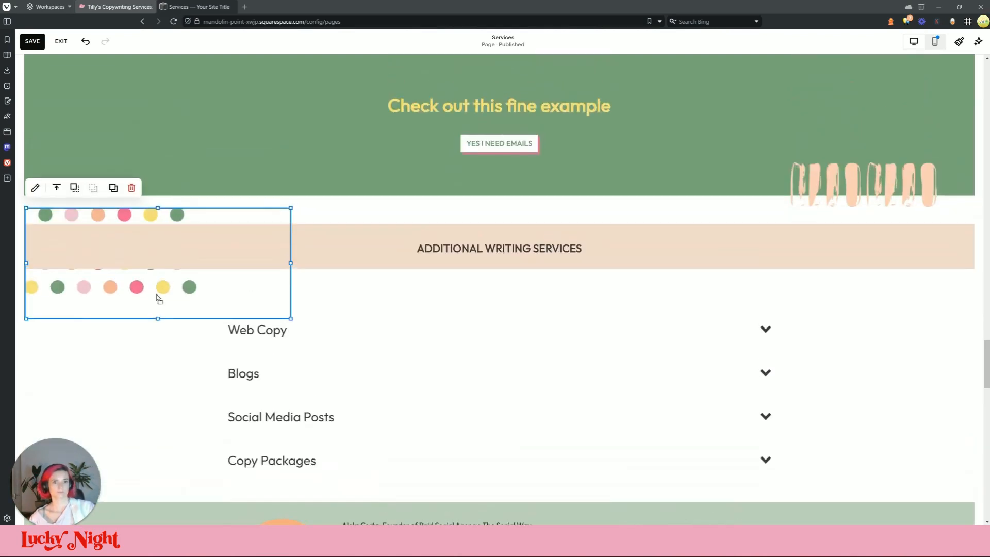
mouse_move(157, 298)
left_mouse_down()
mouse_move(161, 305)
mouse_move(150, 289)
left_mouse_up()
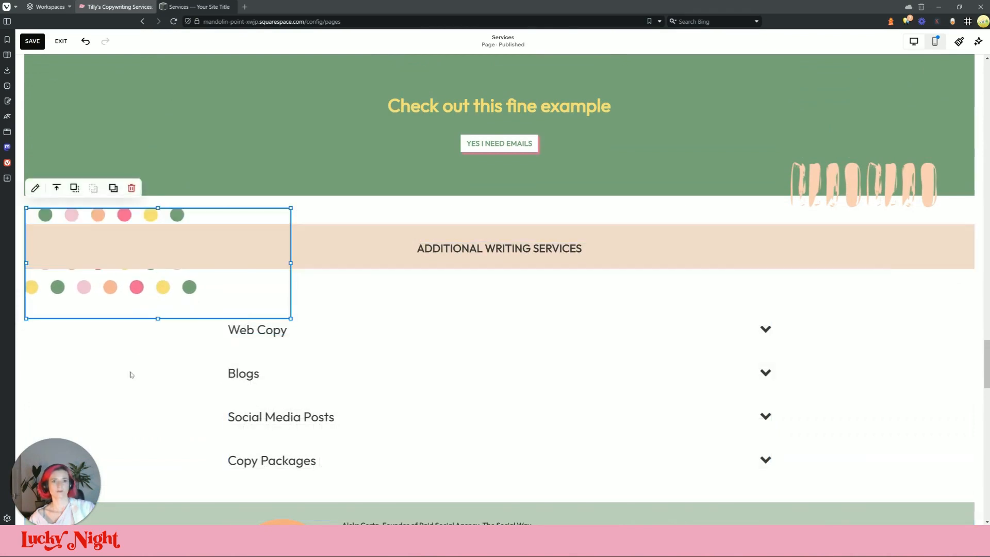
left_click(131, 371)
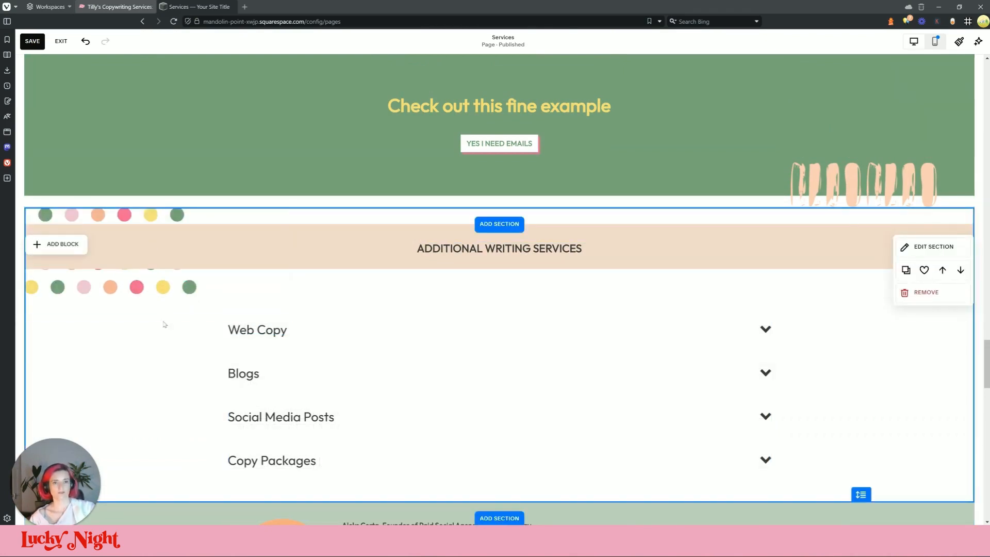
- Set the SVG max-width to 400px in the code block of colourful dots by the ADDITIONAL WRITING SERVICES banner
left_click(134, 299)
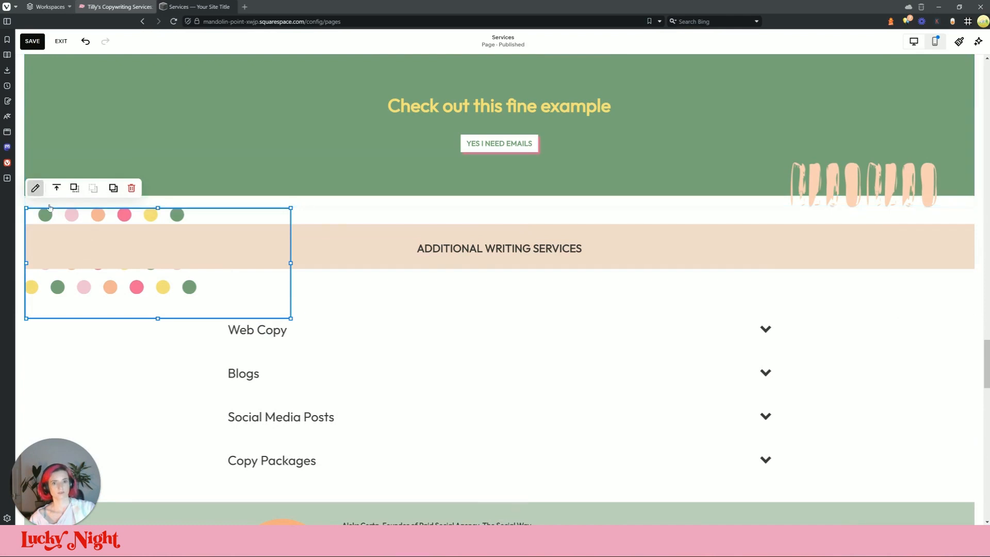
left_click(35, 189)
left_click(407, 263)
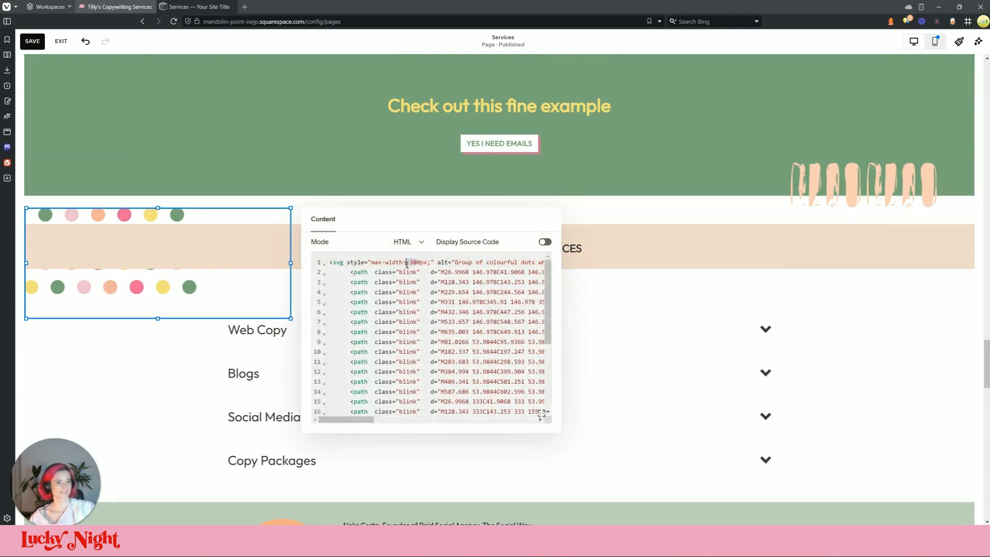
type("40")
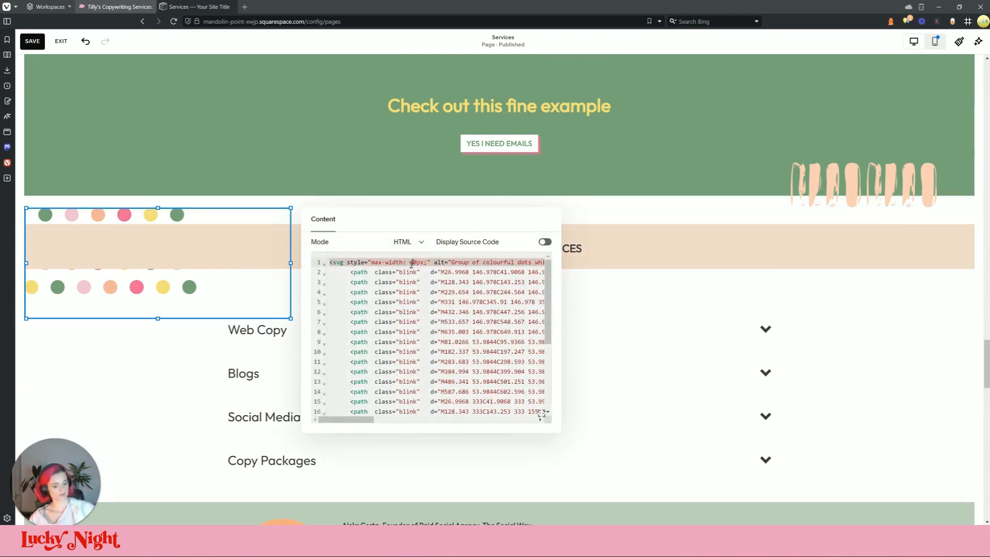
left_click(129, 384)
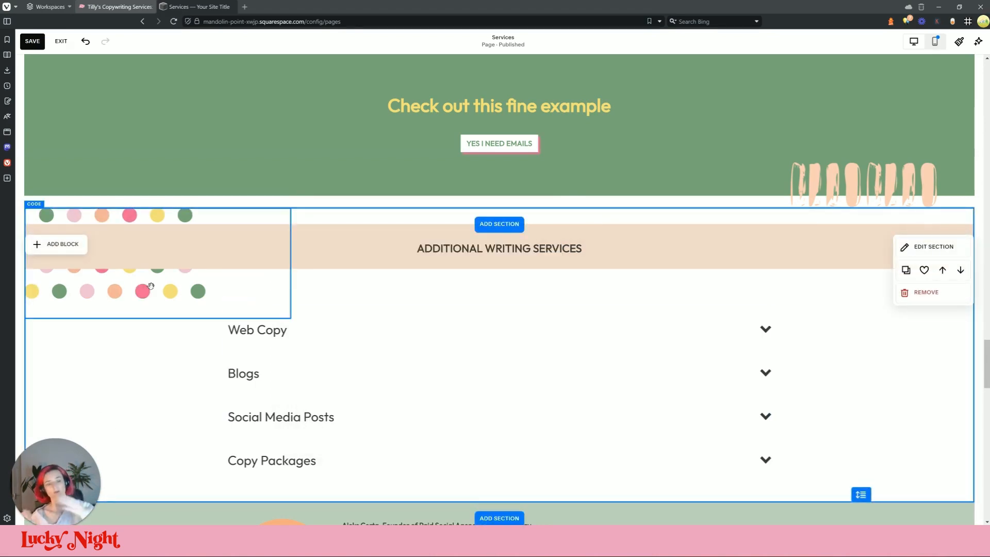
- Extend the accordion section slightly downward above the green testimonial section and save the page
scroll(824, 294, "down", 4)
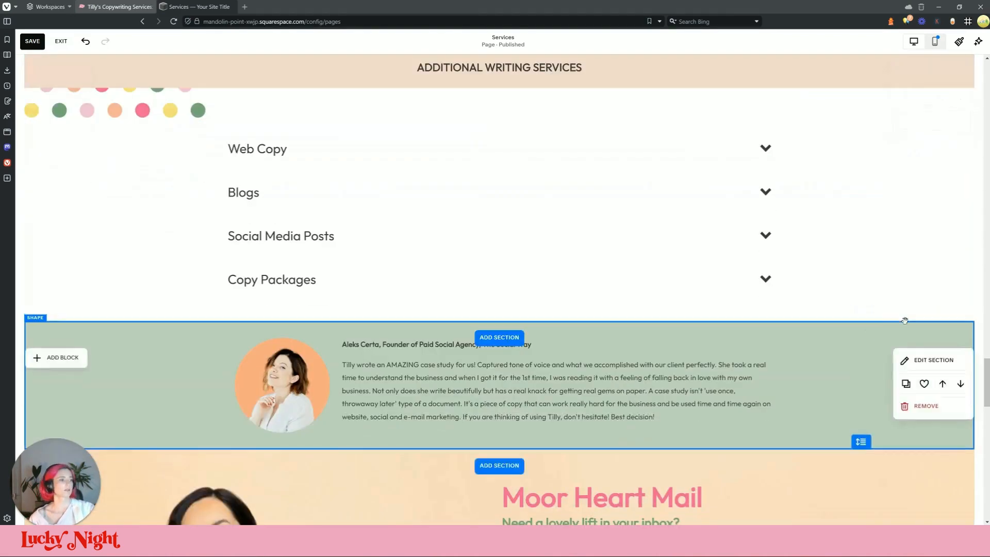
left_click_drag(862, 313, 862, 340)
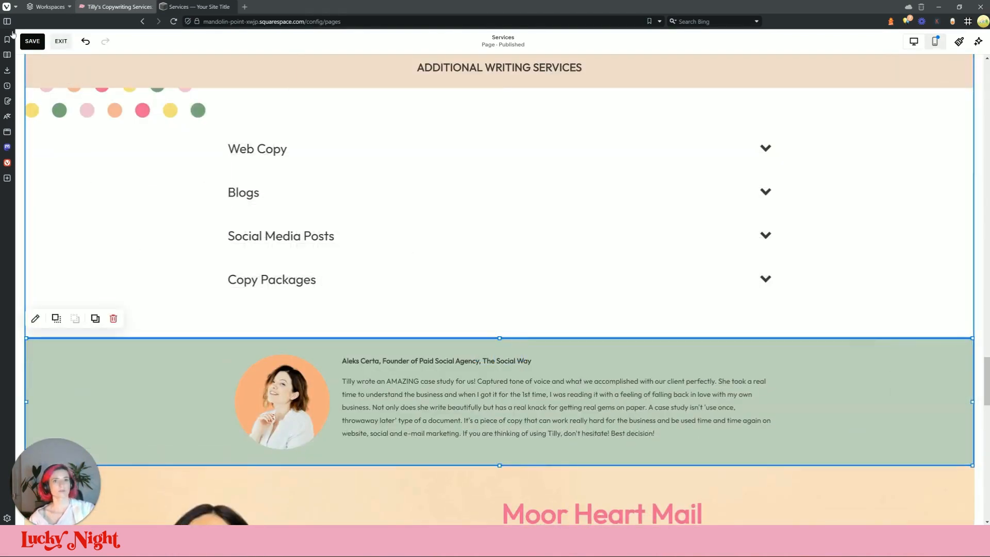
left_click(32, 41)
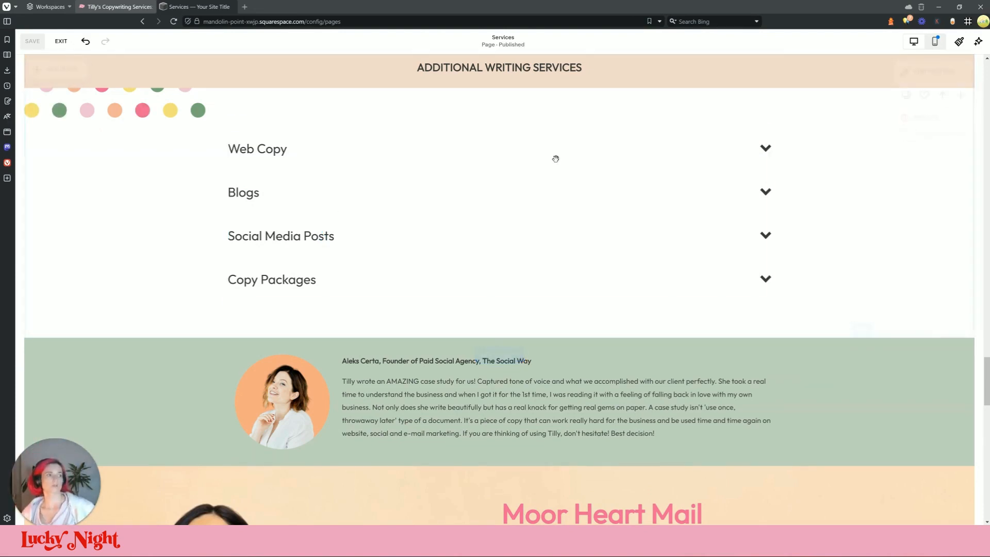
- Exit page editing and open the site's Custom CSS at the Box Border rules
left_click(61, 41)
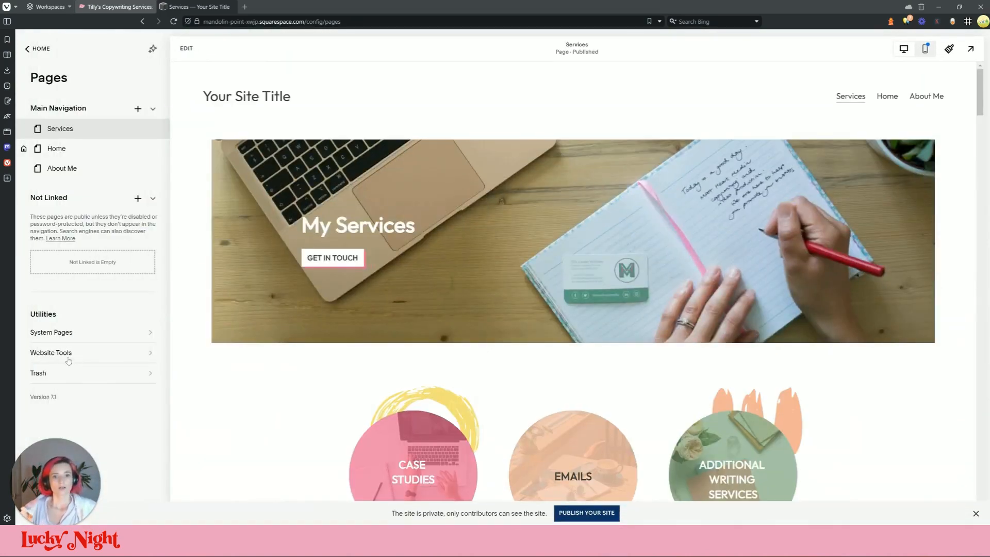
left_click(69, 356)
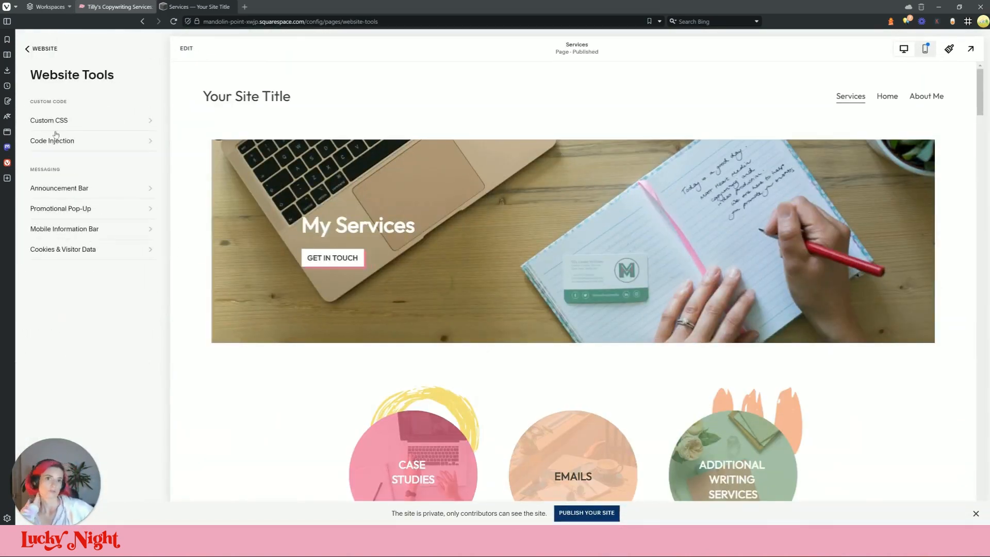
left_click(64, 123)
scroll(74, 432, "down", 15)
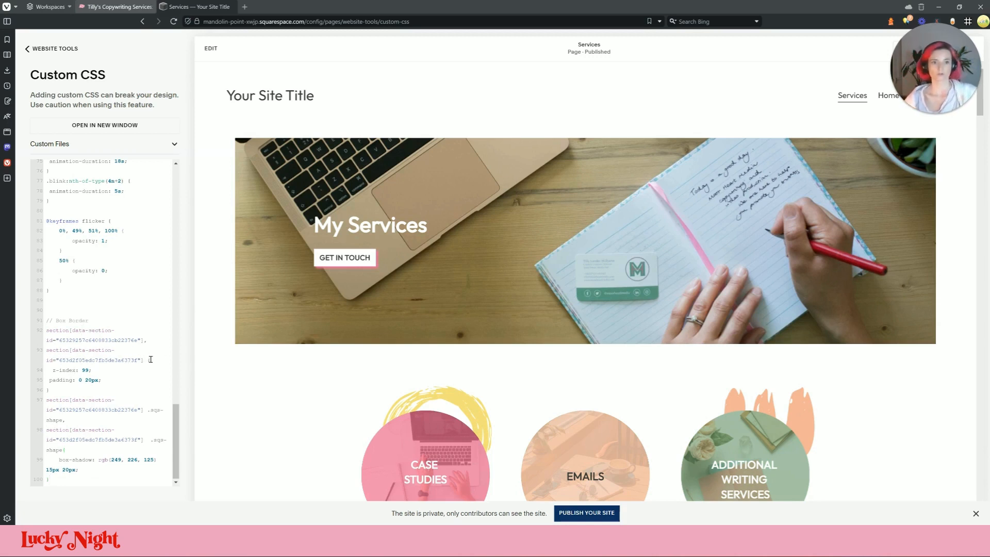
- Show section IDs on the preview and add section[data-section-id="653e8856fad67d3ed1ef9060"] for the EMAILS banner to the Box Border z-index and padding rule
key("Return")
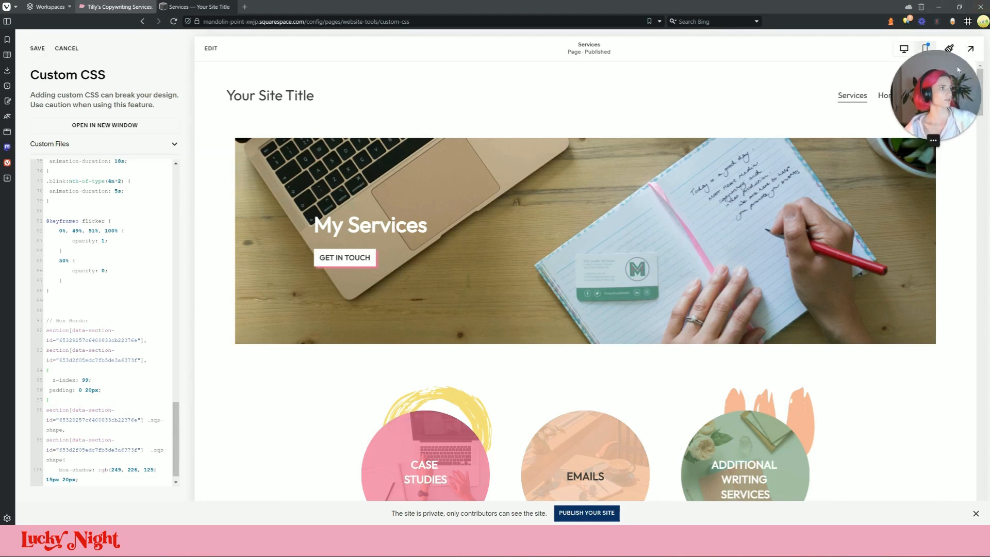
left_click(968, 22)
scroll(561, 318, "down", 5)
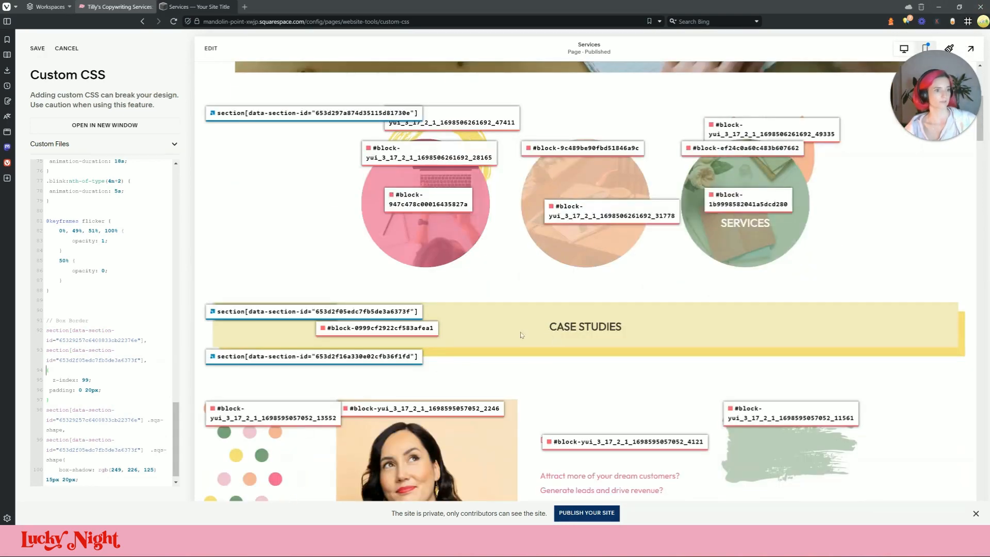
scroll(522, 250, "up", 2)
scroll(531, 239, "down", 5)
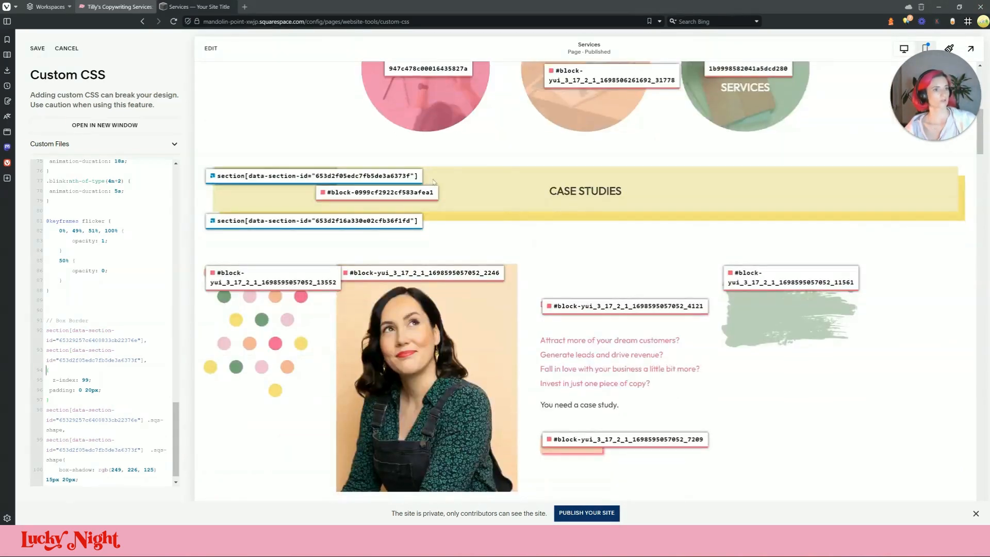
scroll(438, 232, "up", 5)
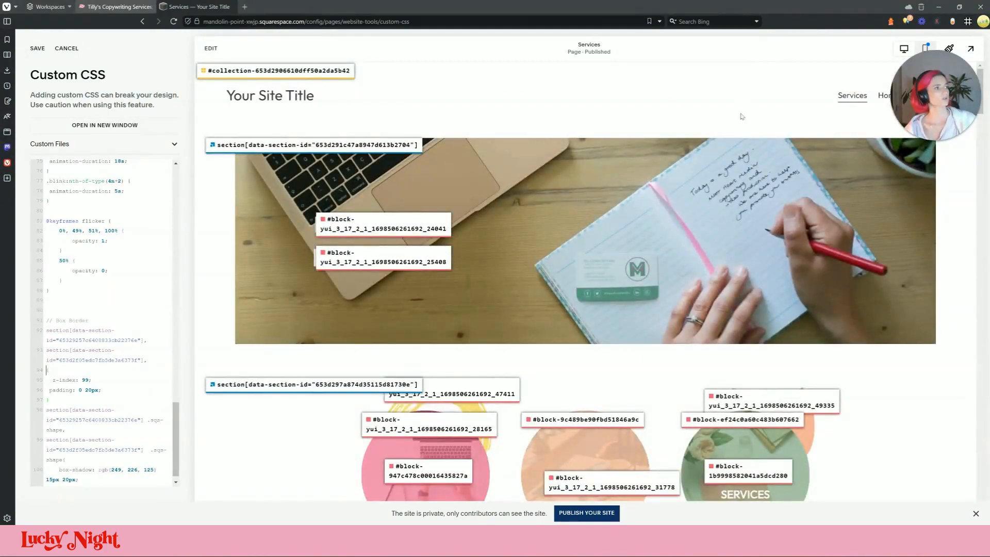
scroll(743, 155, "down", 10)
scroll(744, 196, "up", 3)
scroll(744, 213, "down", 4)
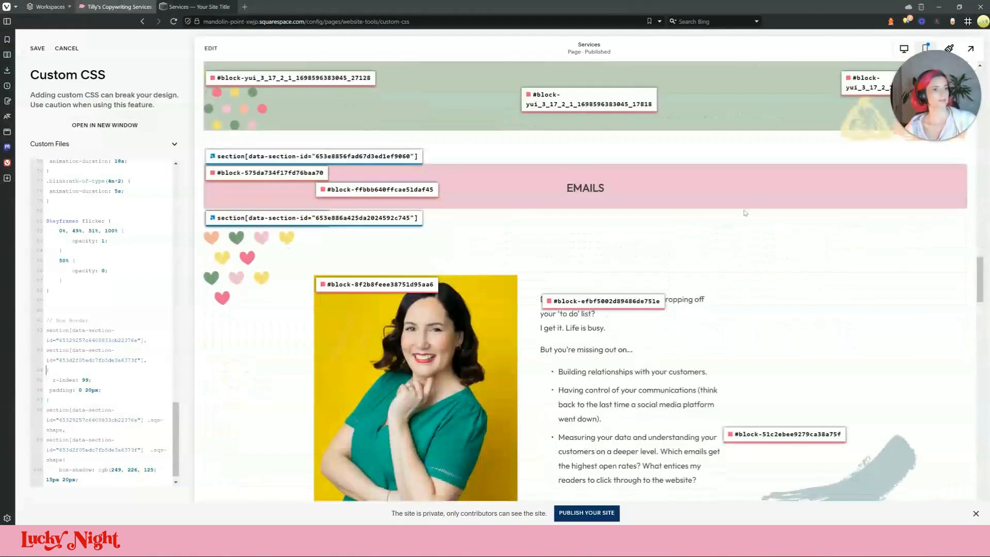
left_click(281, 162)
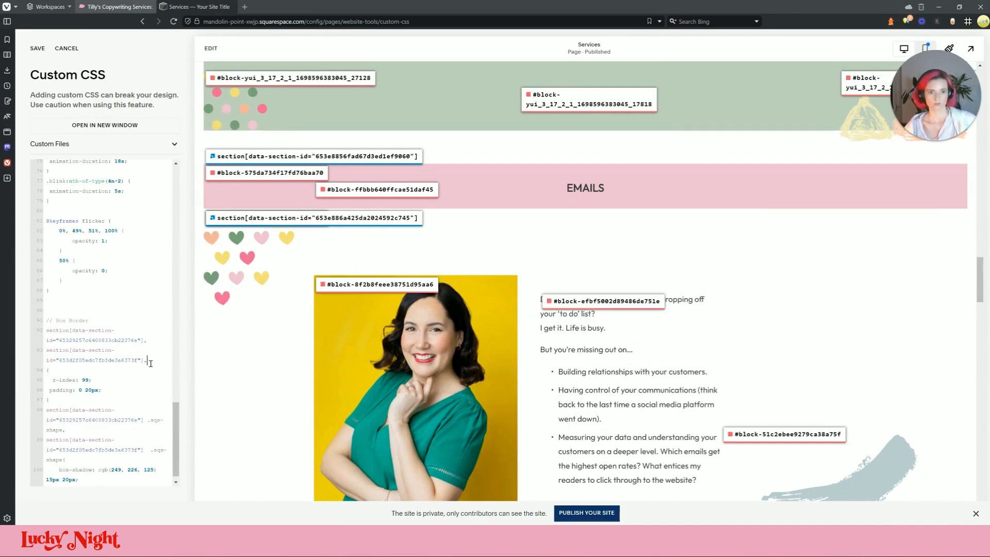
key("ctrl+v")
key("Return")
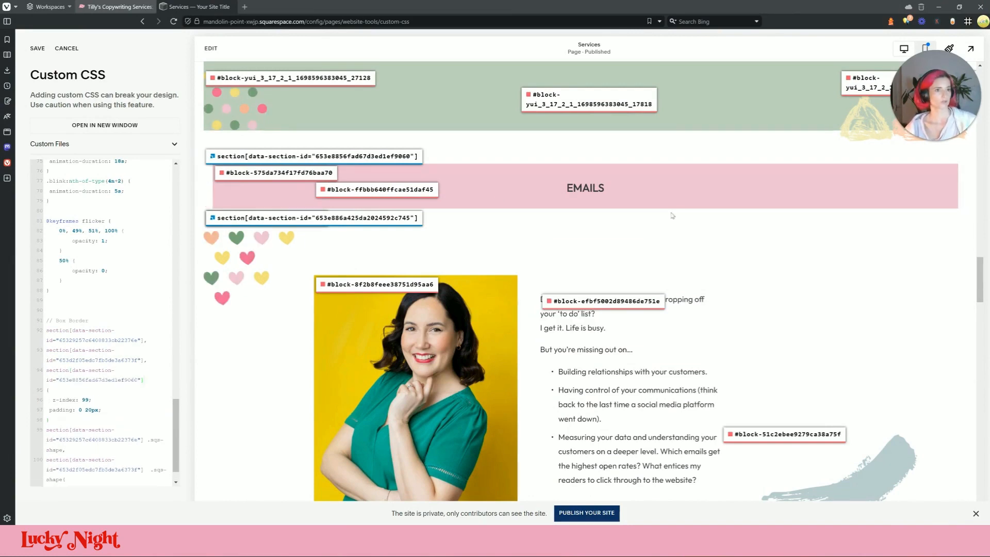
- Add section[data-section-id="653e8b426eba014bc2b78081"] for the ADDITIONAL WRITING SERVICES banner to the Box Border z-index and padding rule
scroll(674, 212, "down", 5)
scroll(77, 448, "down", 1)
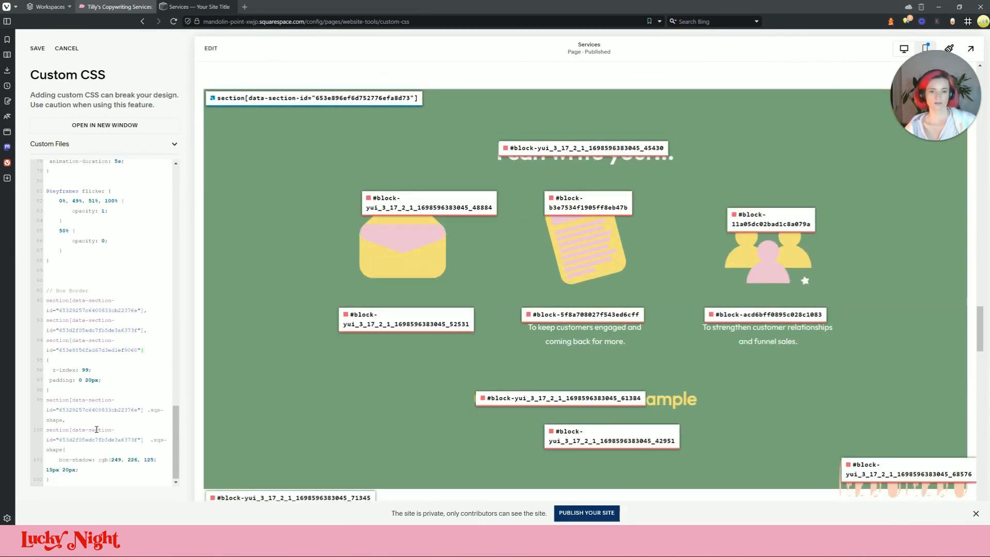
scroll(506, 329, "up", 10)
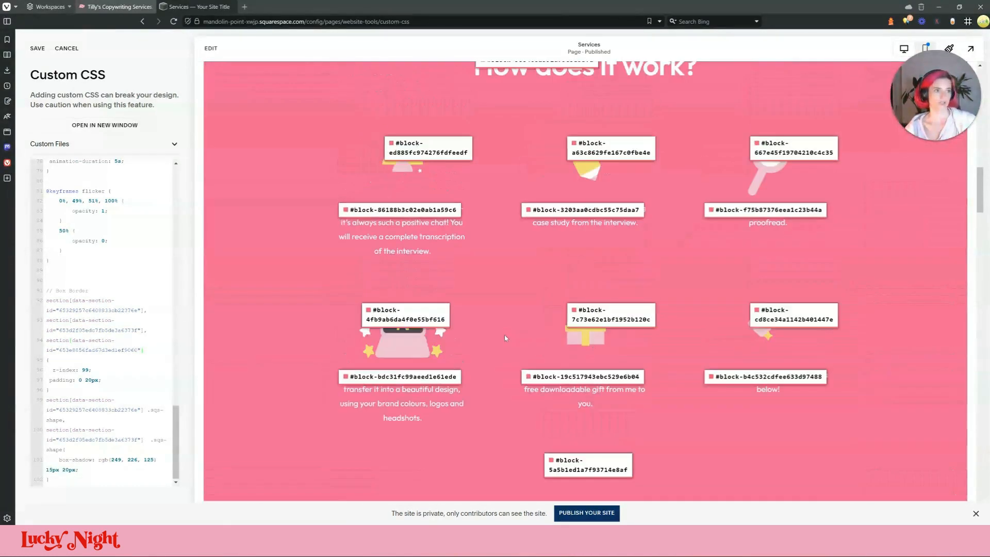
scroll(505, 337, "up", 8)
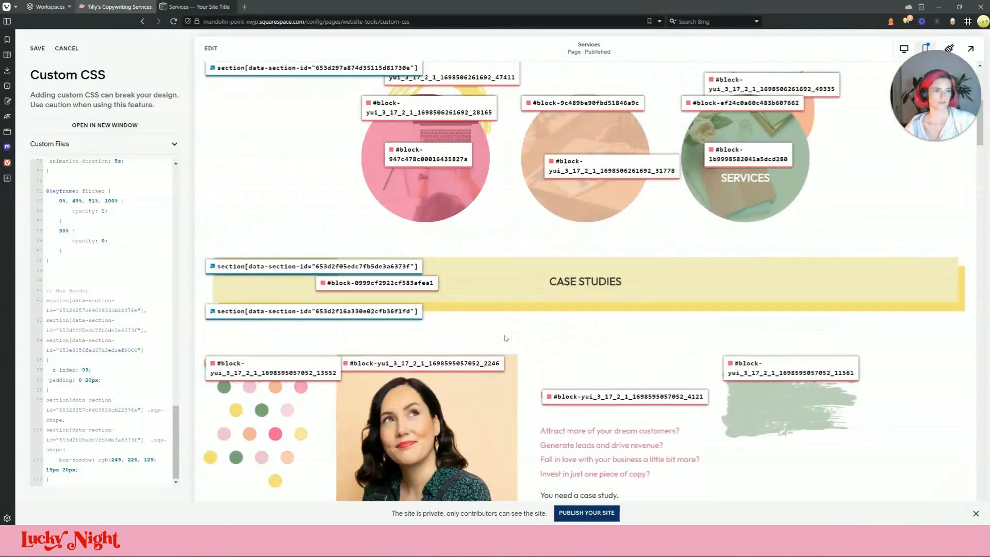
scroll(507, 338, "down", 15)
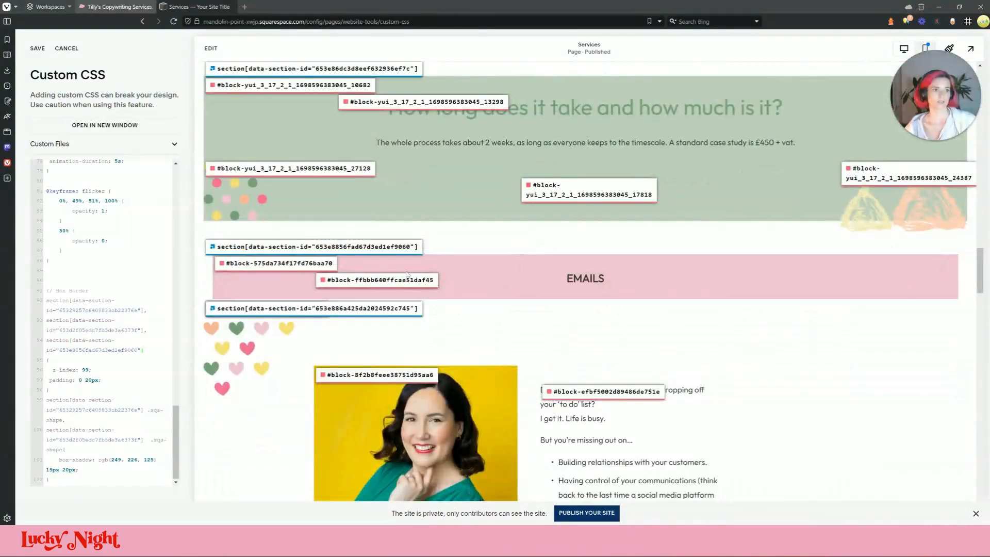
scroll(480, 291, "down", 15)
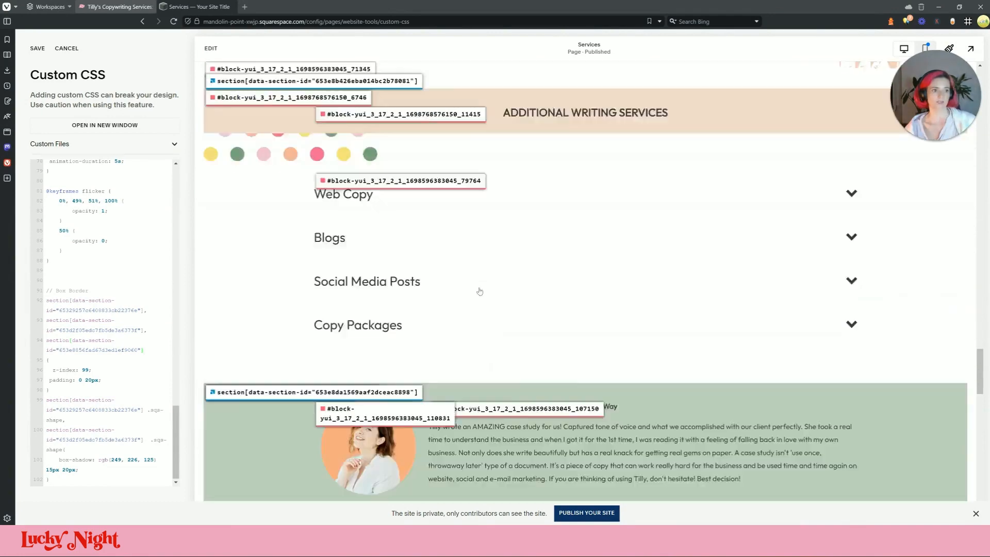
scroll(480, 292, "up", 3)
left_click(308, 255)
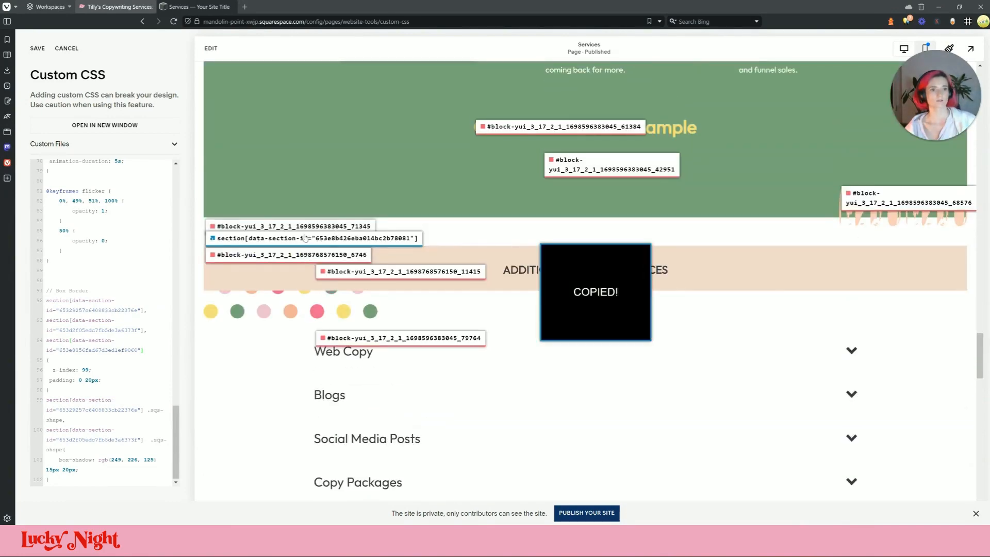
left_click(146, 352)
type(",")
key("Return")
key("ctrl+v")
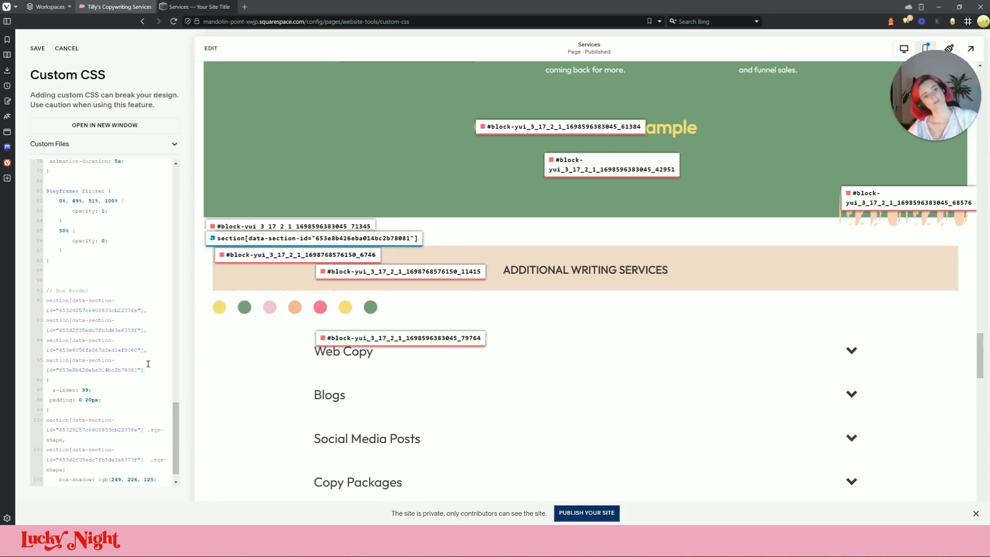
scroll(537, 243, "down", 3)
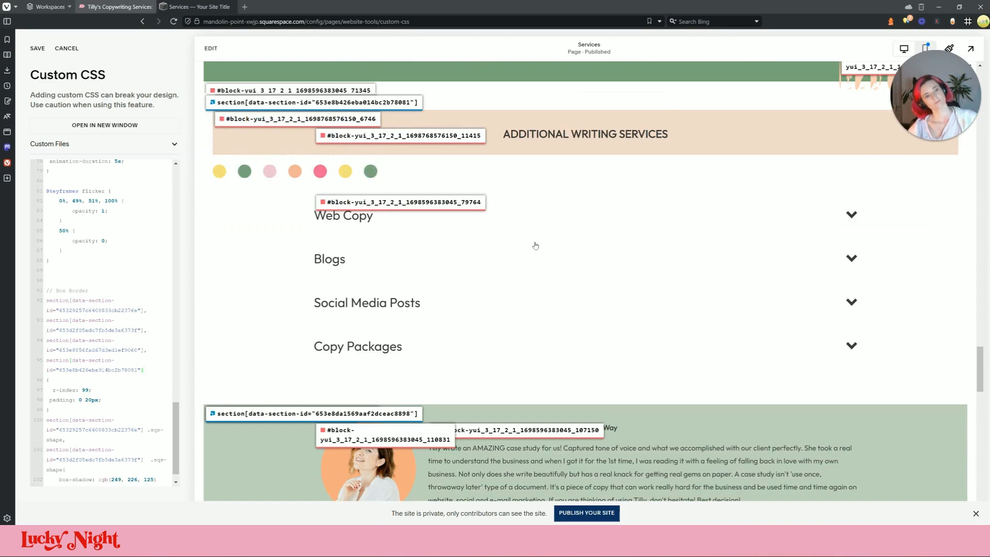
scroll(536, 246, "up", 3)
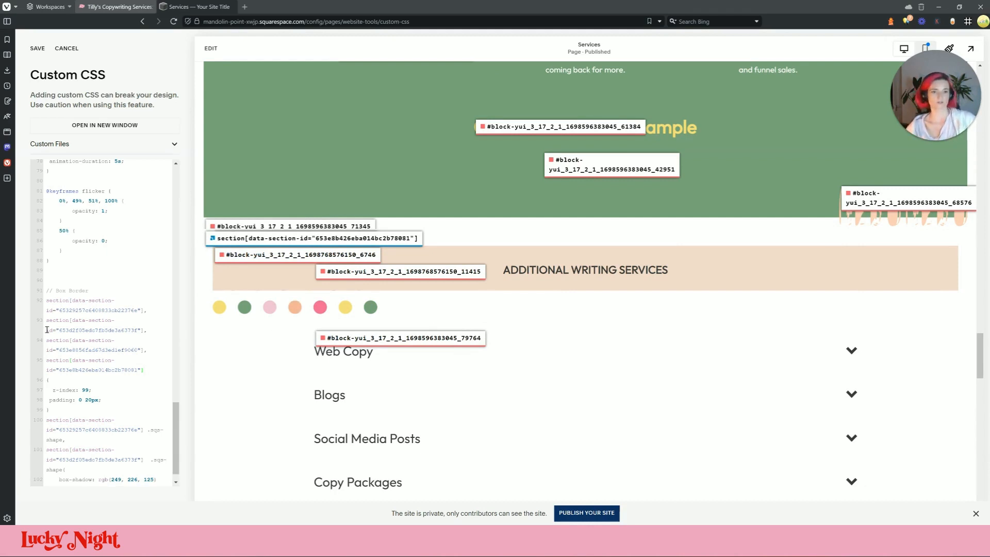
- Start a separate rule at the end of the CSS for the EMAILS banner, section[data-section-id="653e8856fad67d3ed1ef9060"]
scroll(117, 359, "down", 1)
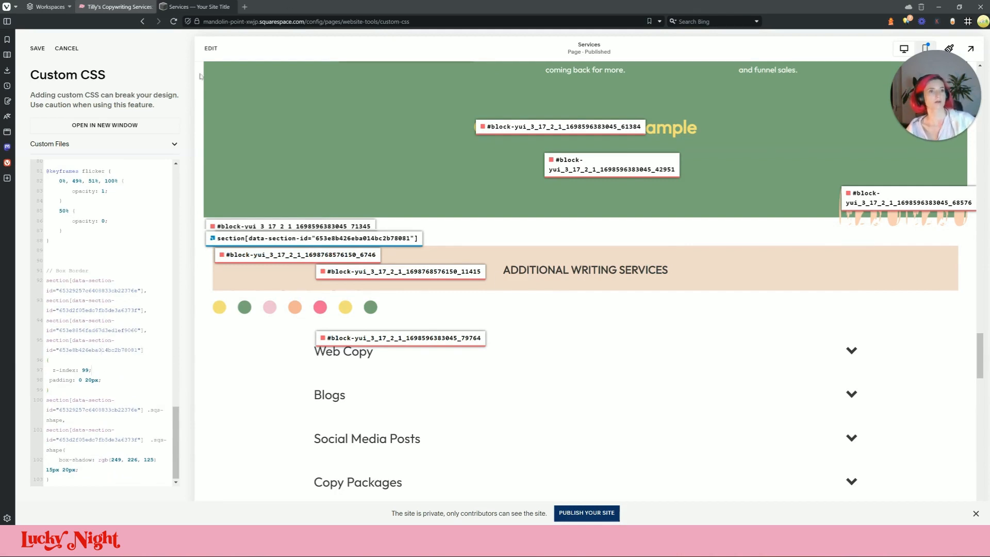
scroll(242, 216, "up", 2)
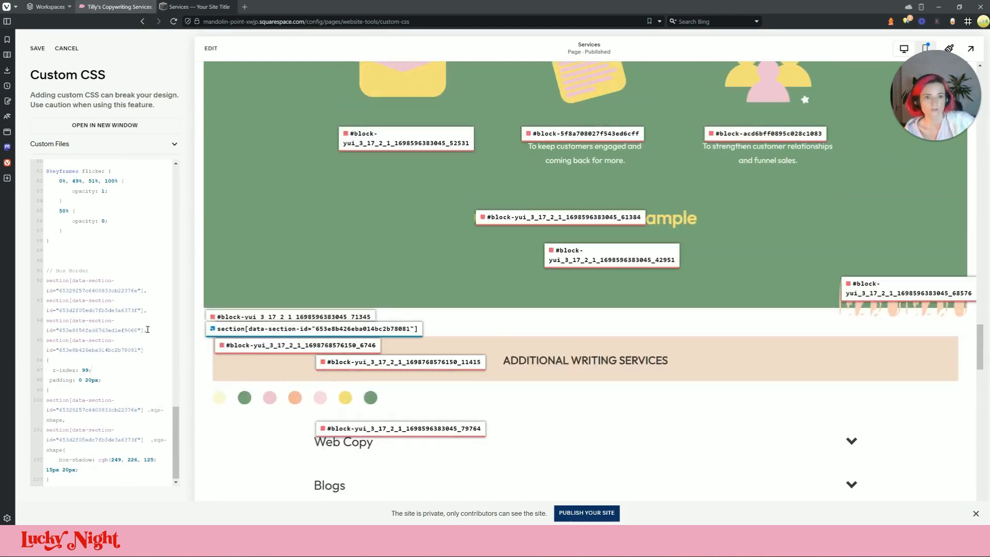
left_click_drag(143, 331, 32, 324)
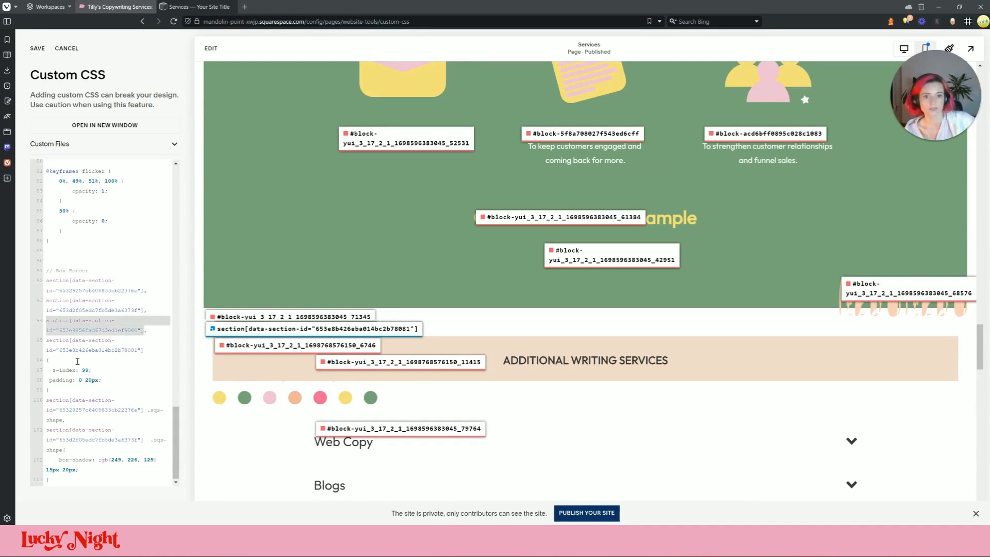
left_click(118, 479)
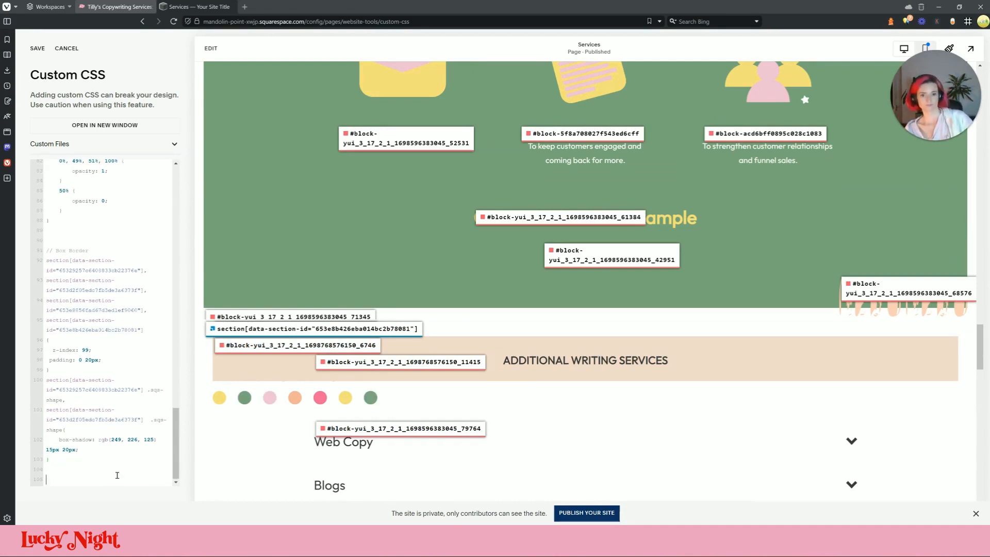
key("Return")
key("Return")
key("ctrl+v")
type("{")
key("Return")
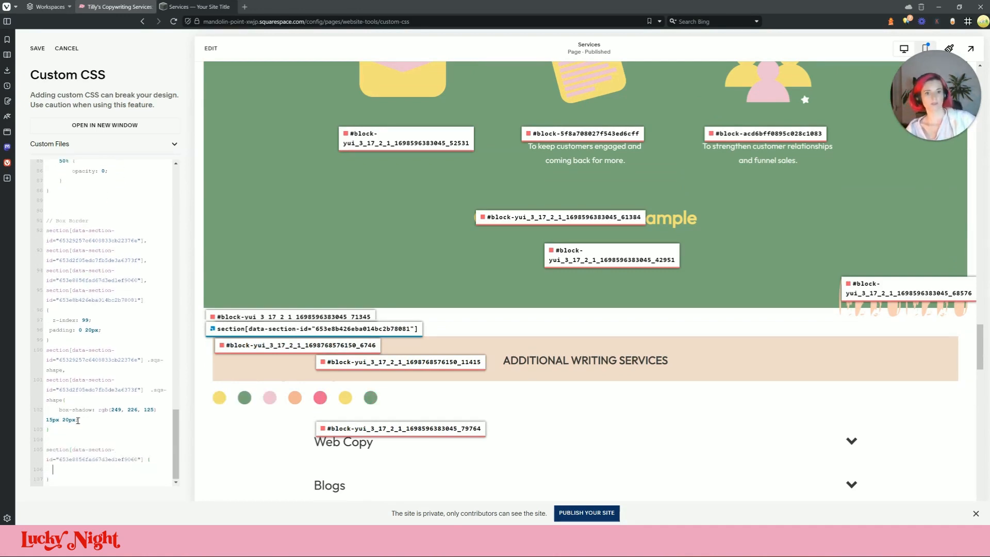
- Copy the box-shadow declaration rgb(249, 226, 125) 15px 20px into the new EMAILS rule and check the banner in the preview
left_click_drag(77, 420, 58, 410)
key("ctrl+c")
left_click(89, 469)
key("ctrl+v")
scroll(481, 279, "up", 1)
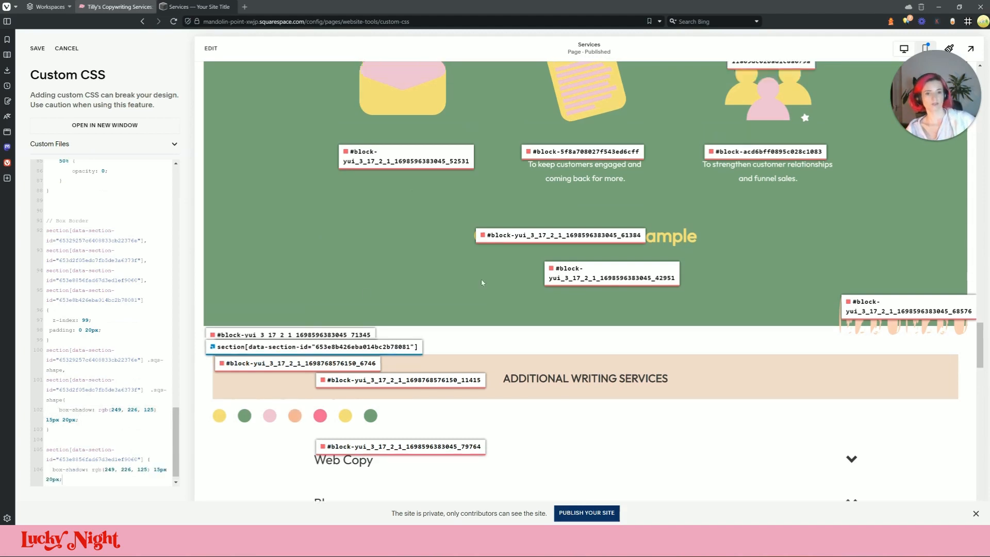
scroll(481, 281, "up", 16)
scroll(472, 277, "down", 3)
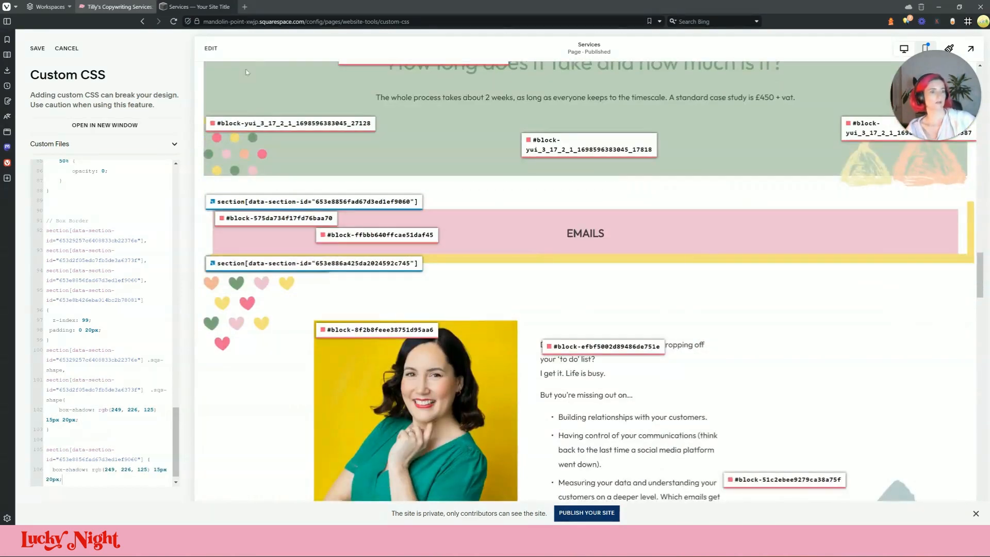
- On the original site, inspect the offset box behind the EMAILS banner, copy its pink background colour and return to the Custom CSS
left_click(178, 7)
scroll(450, 307, "up", 12)
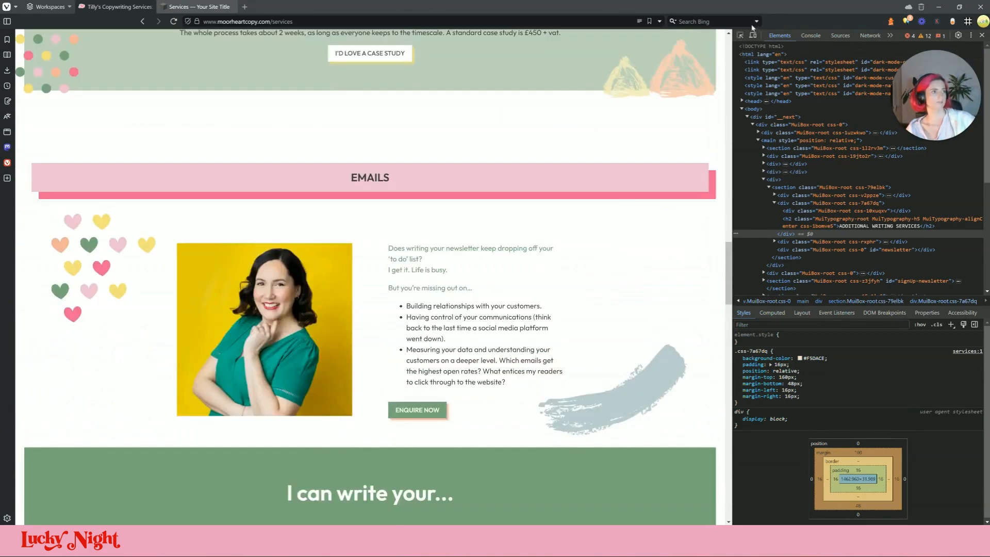
left_click(741, 35)
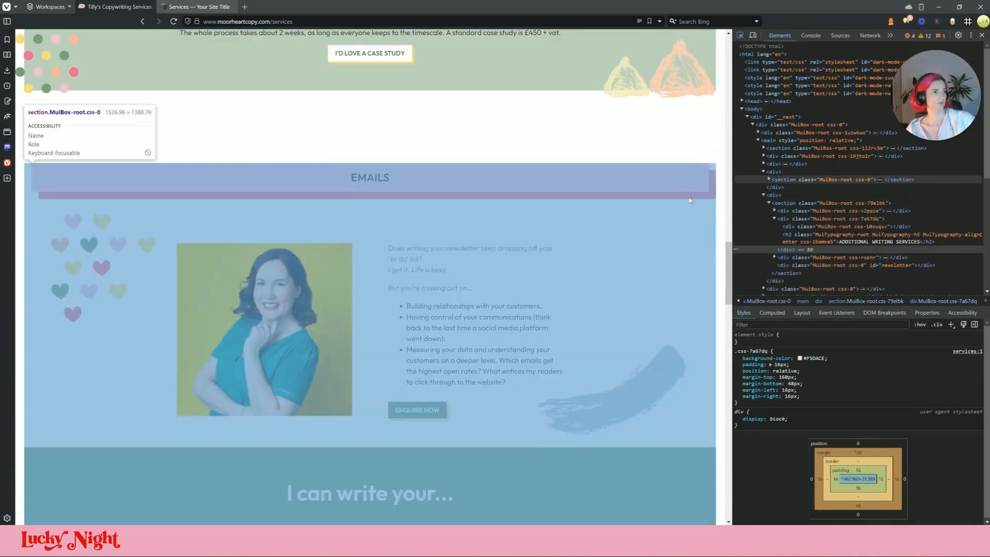
left_click(690, 195)
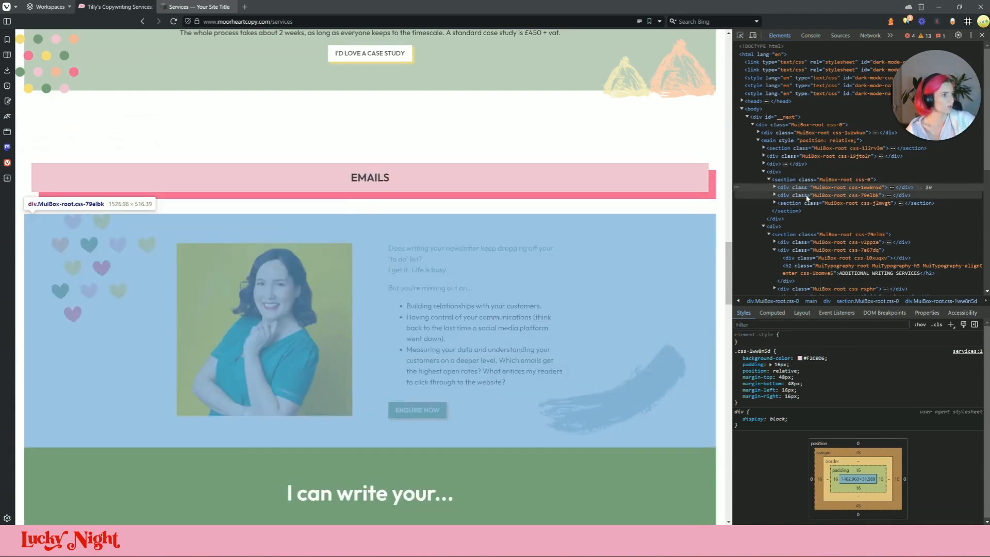
left_click(808, 180)
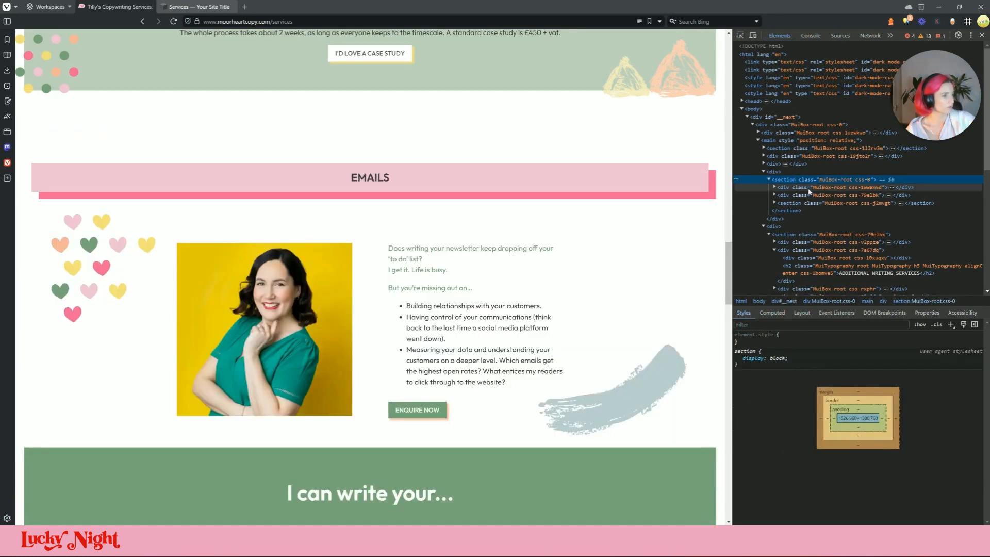
left_click(810, 189)
left_click(774, 188)
left_click(802, 197)
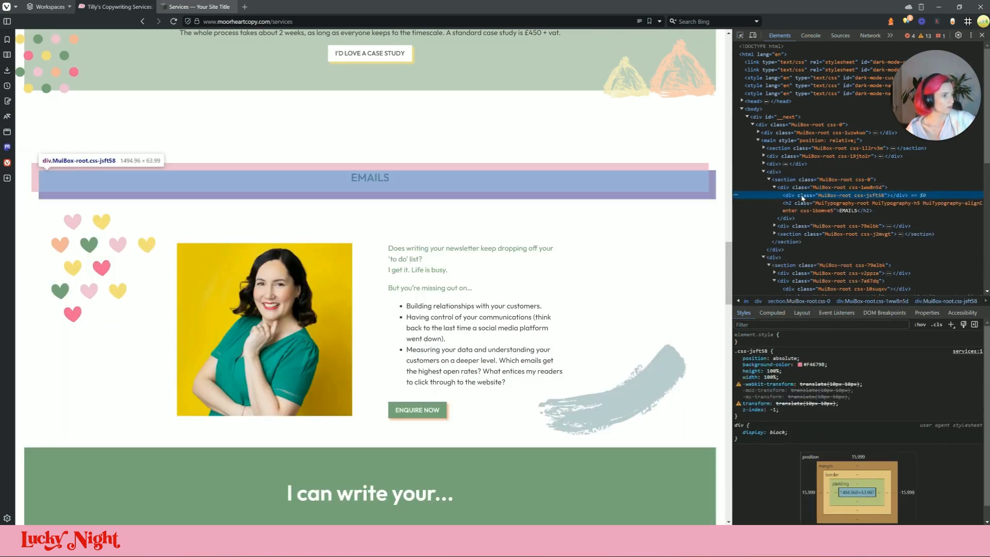
left_click(807, 365)
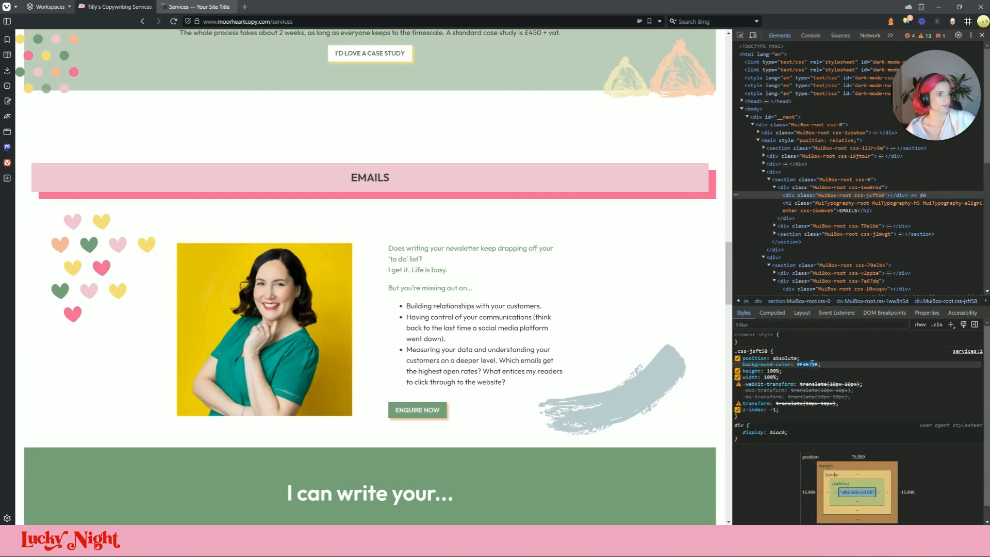
left_click(220, 7)
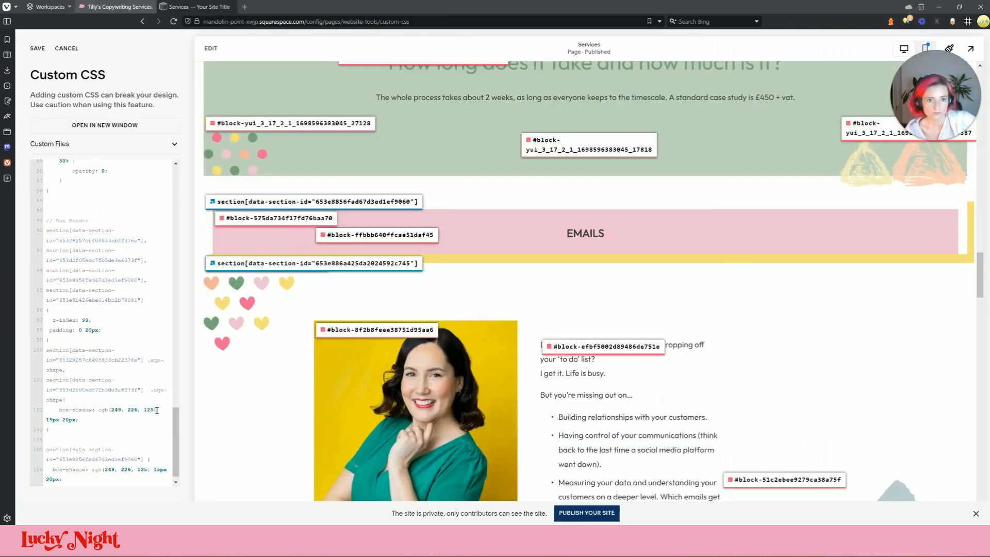
left_click_drag(157, 410, 104, 414)
key("ctrl+v")
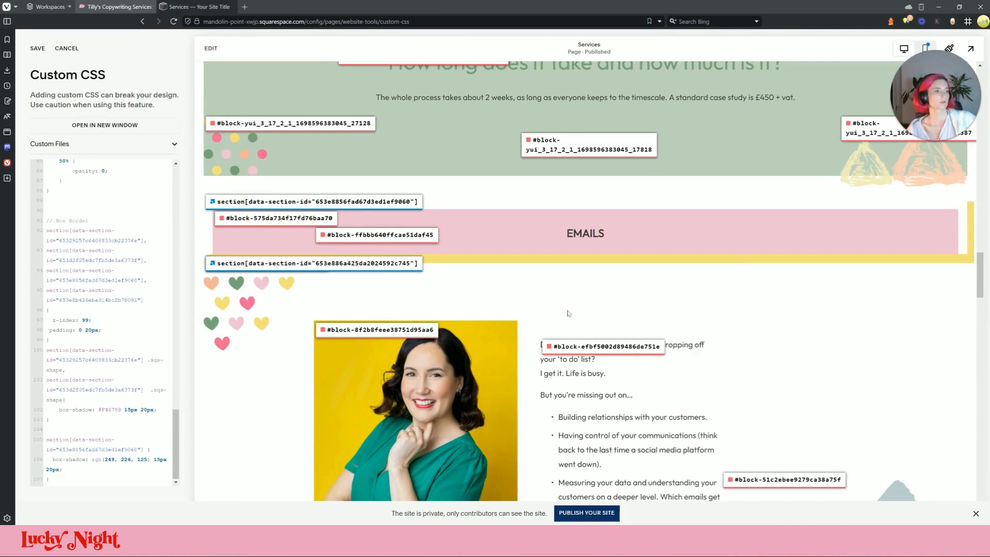
key("ctrl+z")
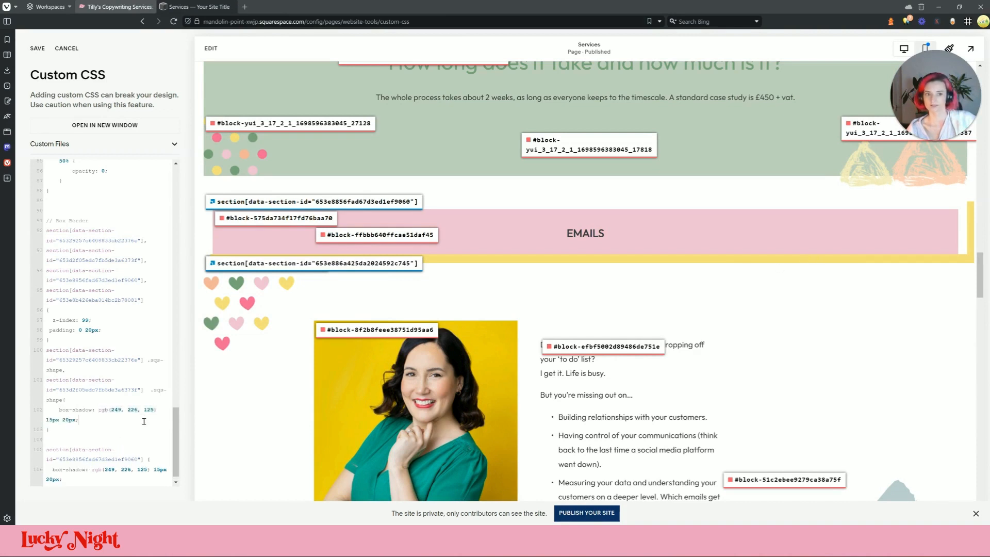
- Replace the EMAILS rule's box-shadow colour with the copied pink and append .sqs-shape to its selector
left_click_drag(150, 459, 101, 460)
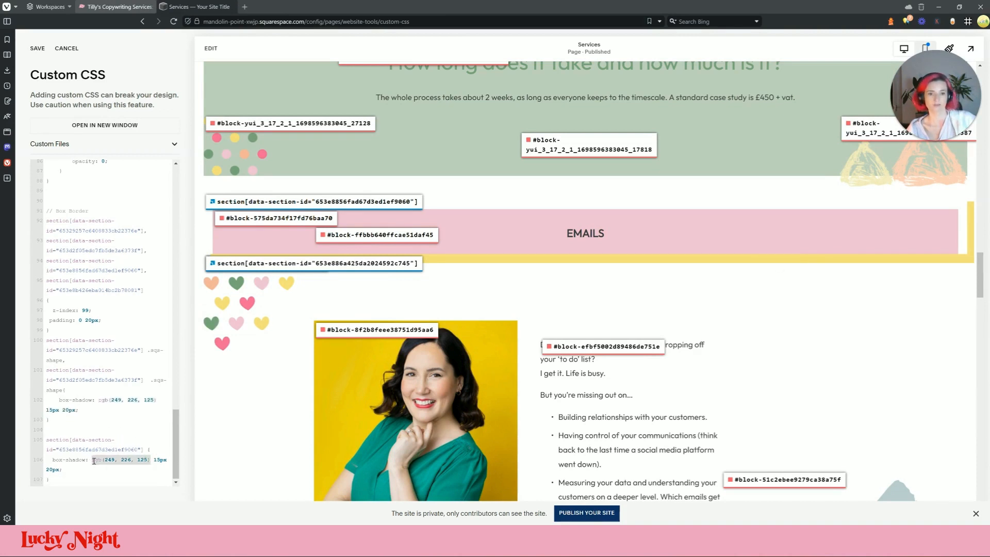
key("ctrl+v")
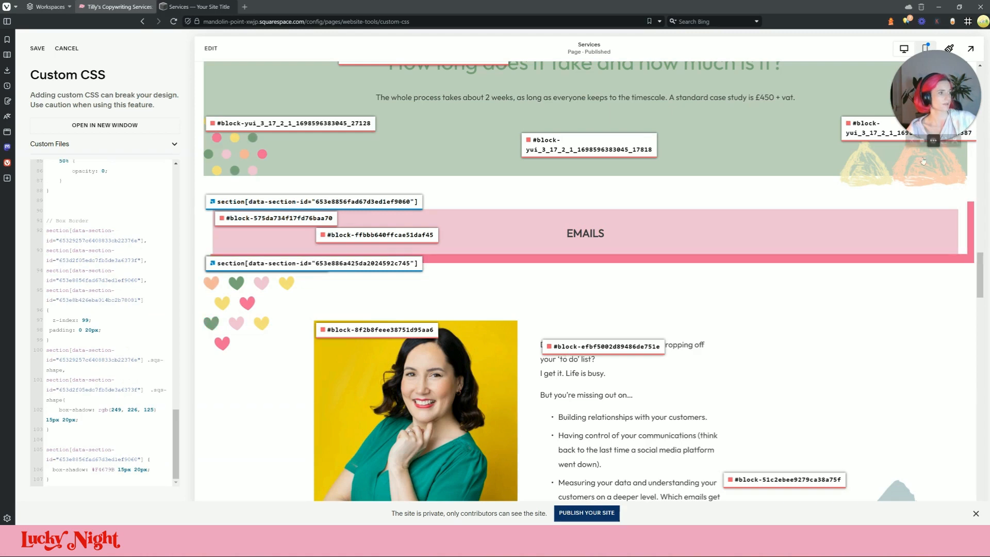
double_click(65, 450)
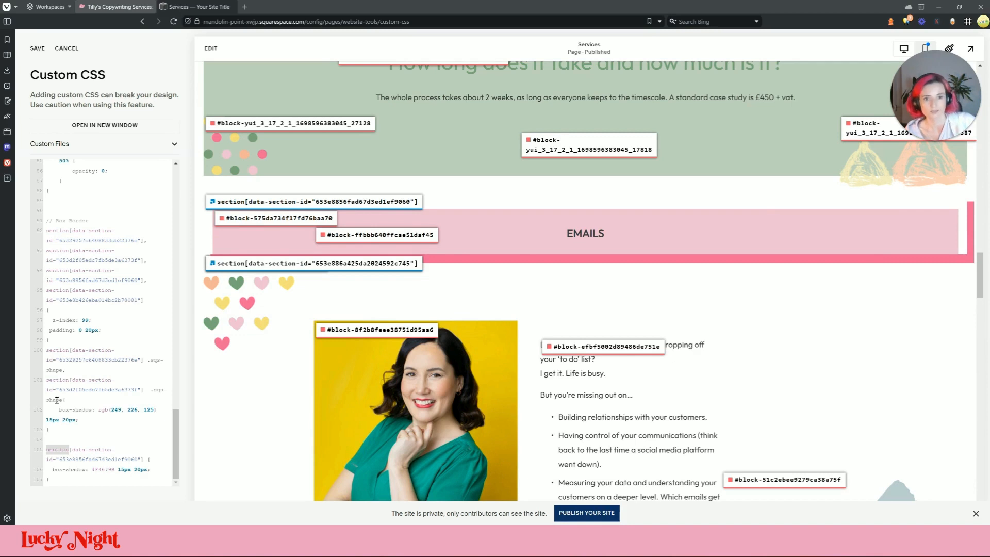
left_click_drag(62, 402, 151, 389)
left_click(144, 460)
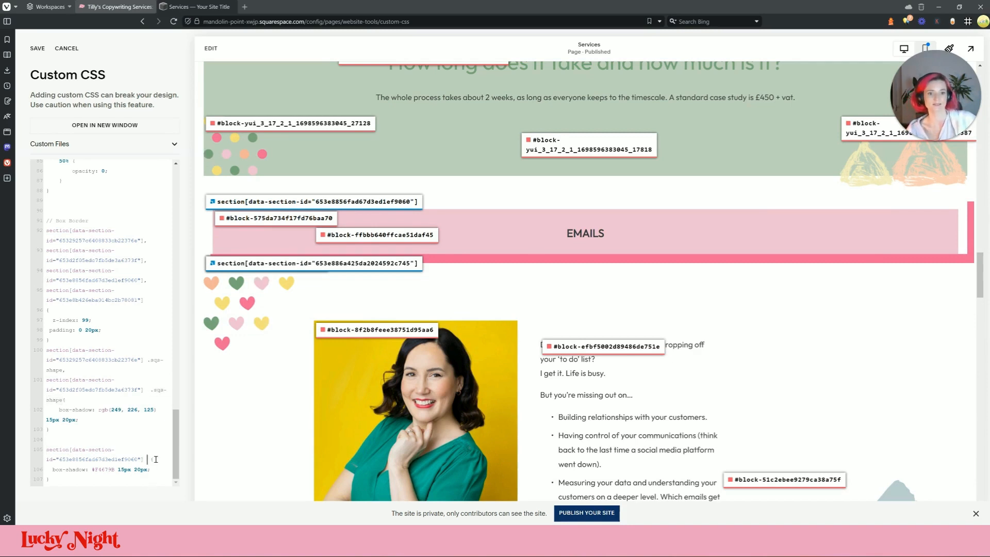
key("ctrl+v")
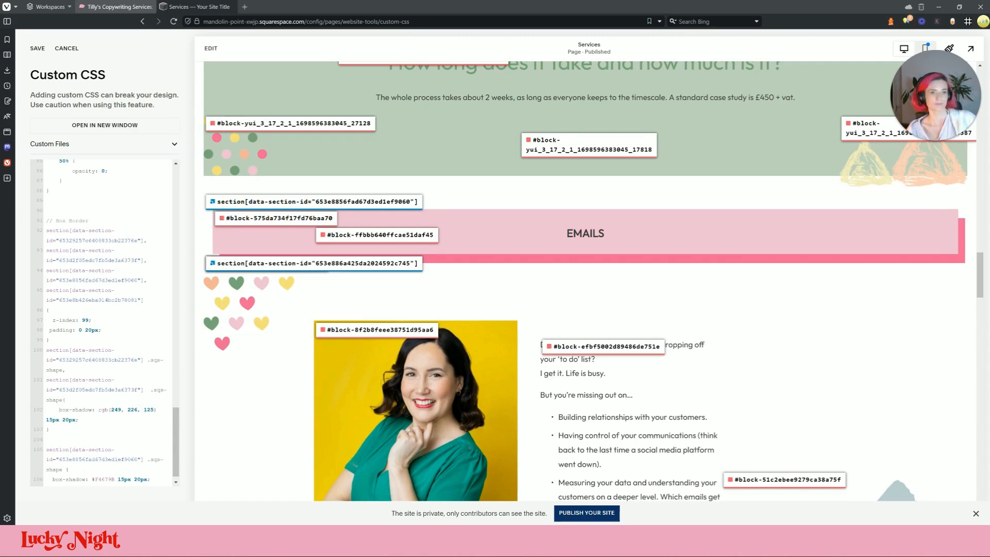
- Start a new rule at the CSS end for the ADDITIONAL WRITING SERVICES banner, selector section[data-section-id="653e8b426eba014bc2b78081"] .sqs-shape
scroll(72, 457, "down", 1)
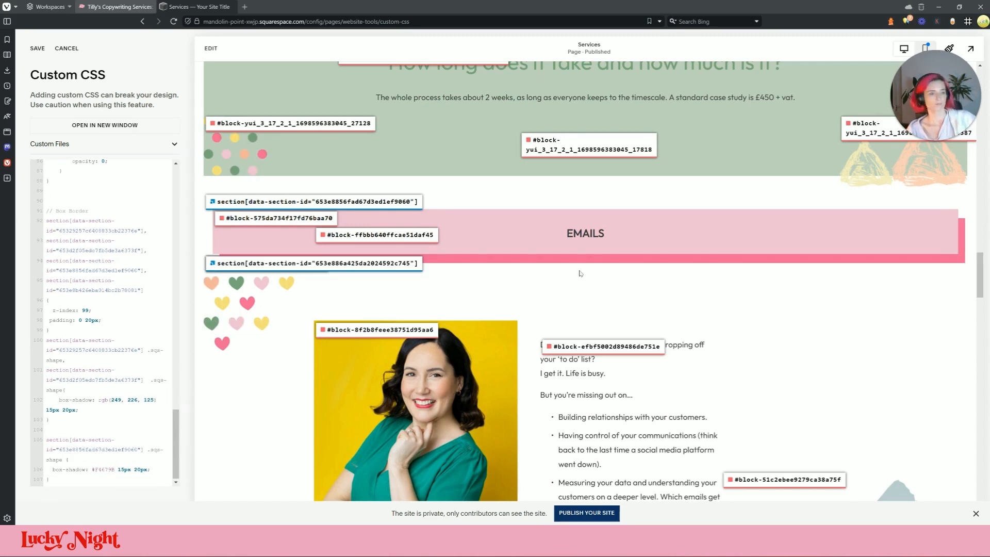
scroll(581, 274, "down", 10)
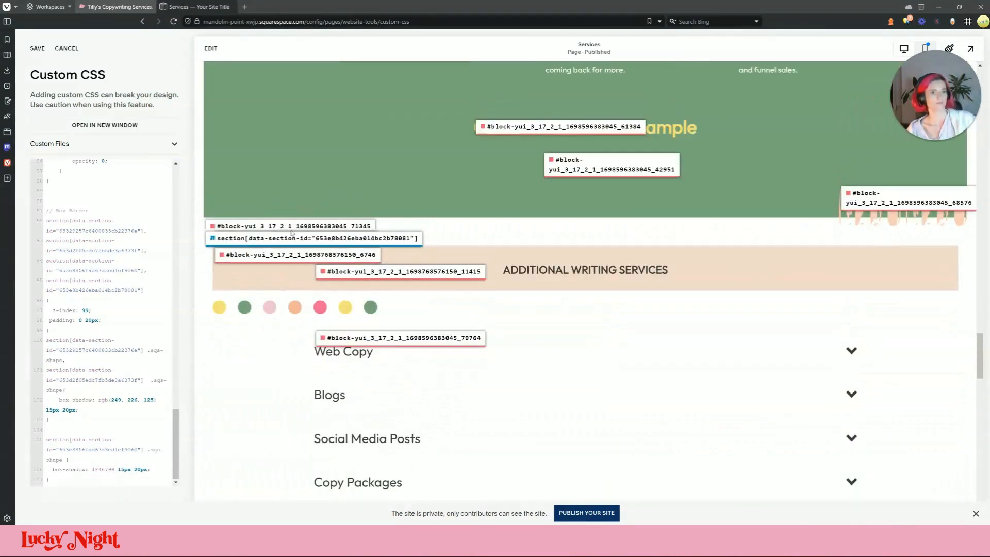
left_click(287, 240)
key("Return")
key("Return")
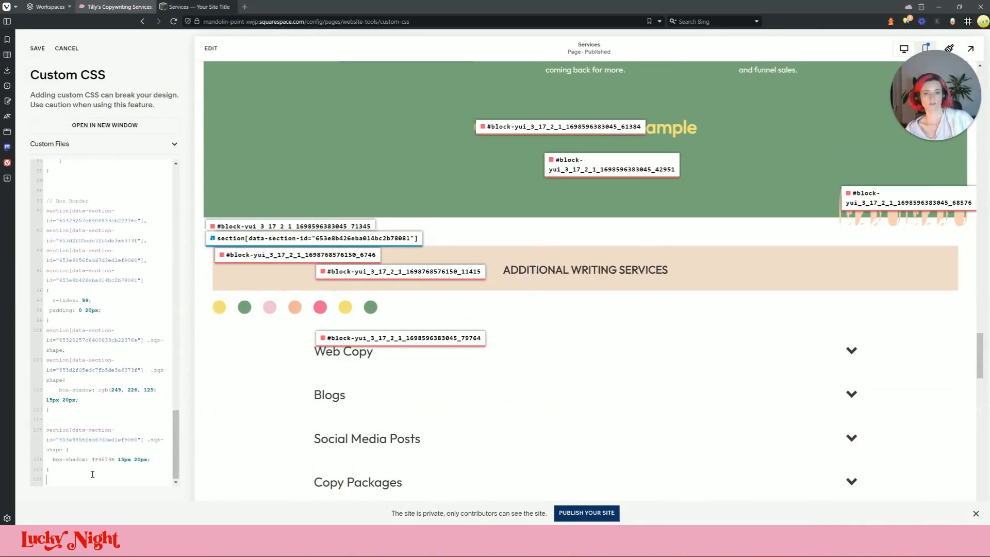
key("ctrl+v")
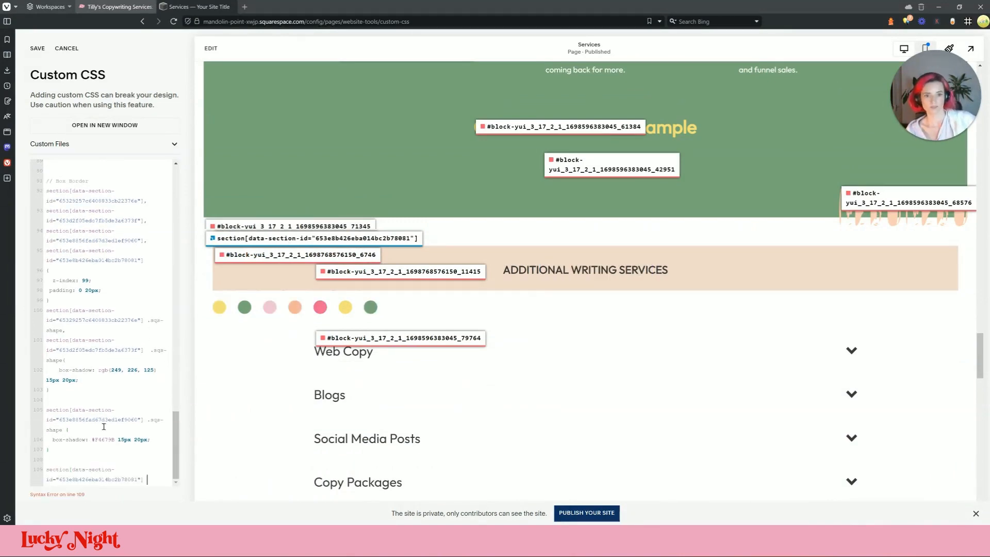
left_click_drag(64, 430, 145, 420)
left_click(150, 480)
key("ctrl+v")
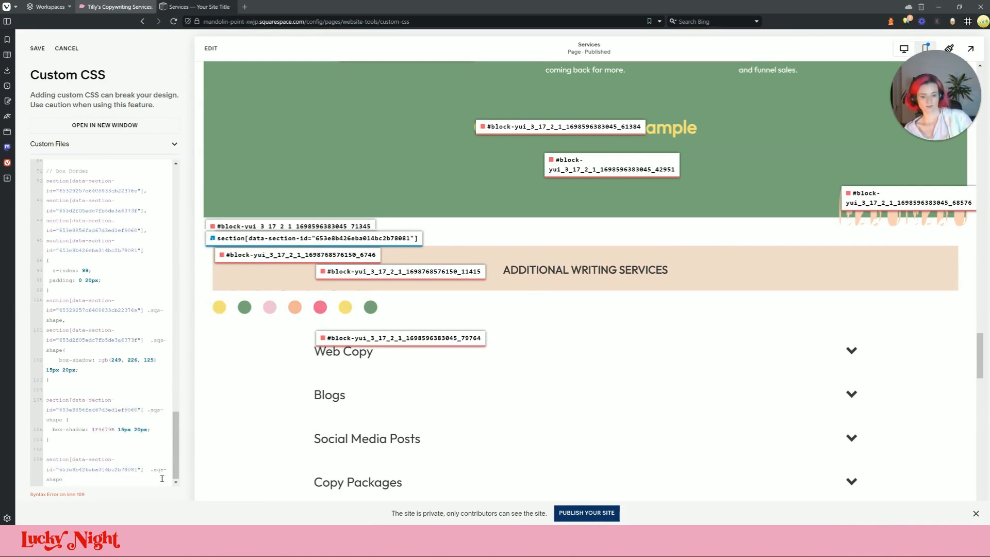
type("}{")
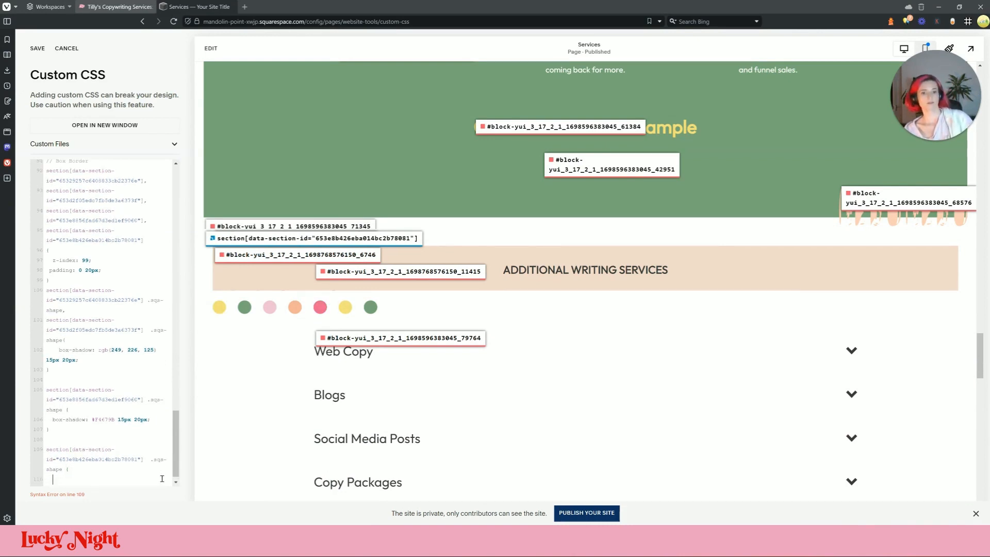
- On the original site, inspect the offset box behind the ADDITIONAL WRITING SERVICES banner, copy its orange background colour and return to the Custom CSS
left_click(199, 7)
scroll(699, 205, "down", 10)
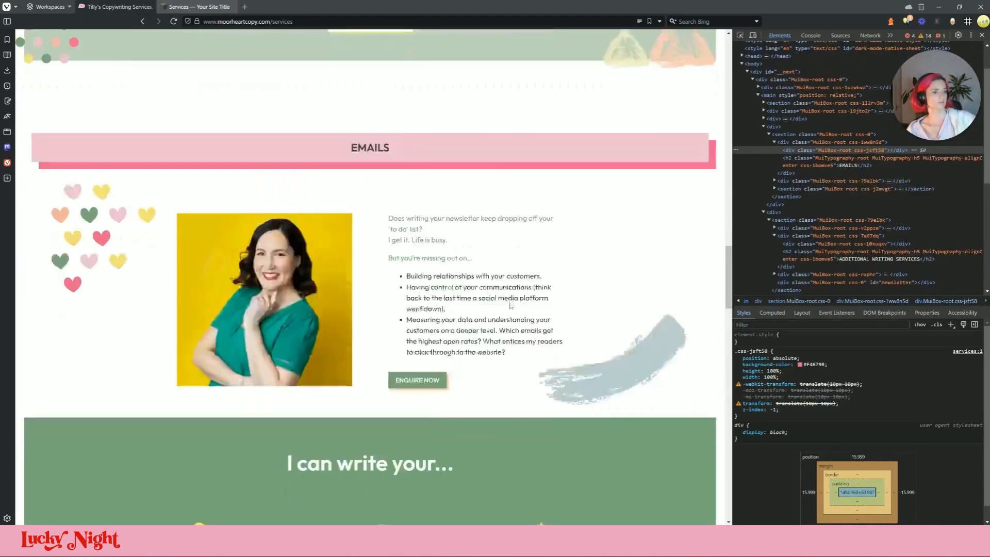
scroll(806, 163, "up", 2)
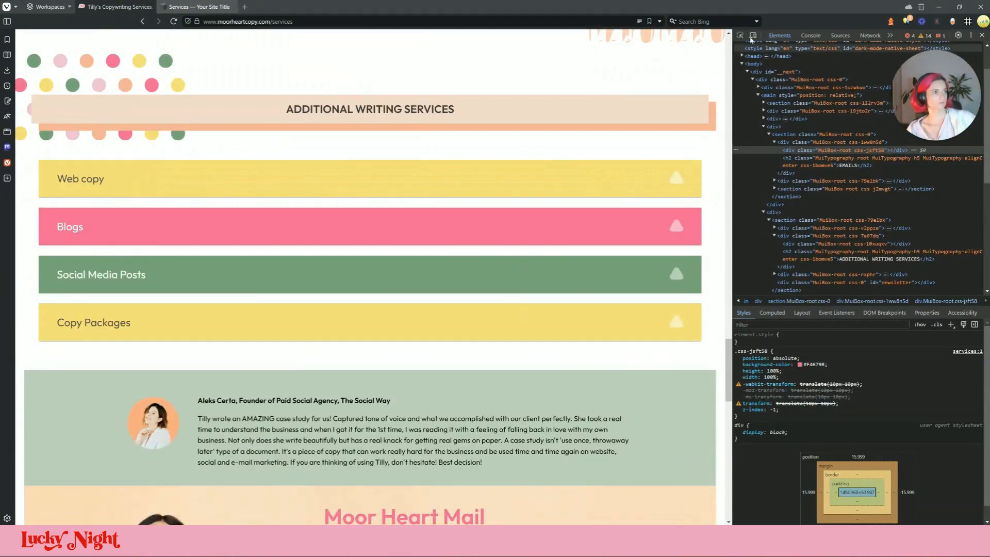
left_click(740, 35)
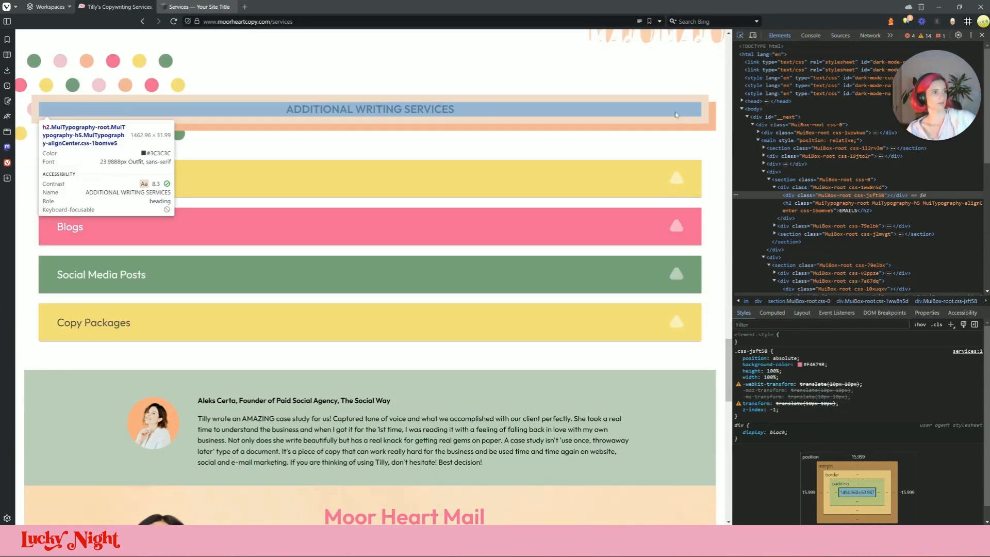
left_click(678, 119)
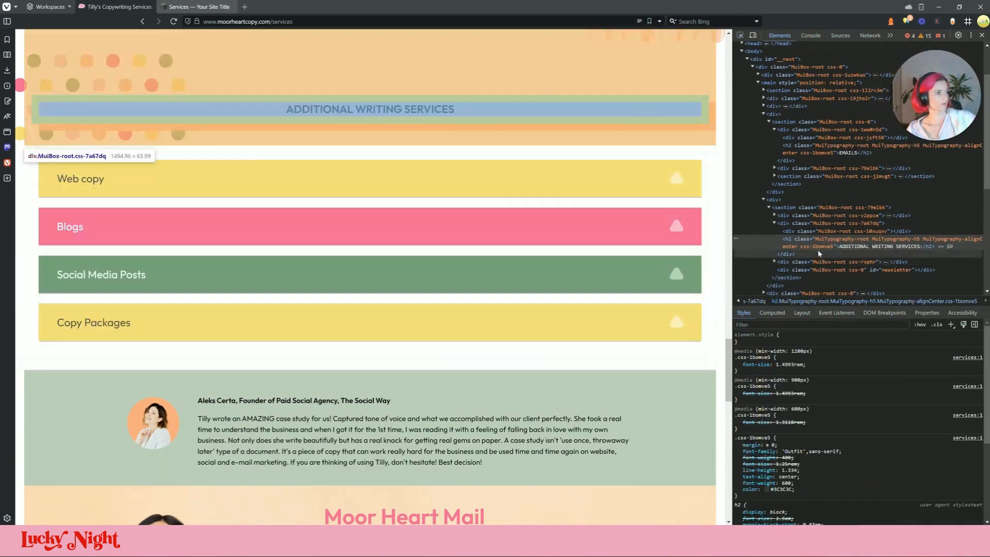
left_click(825, 231)
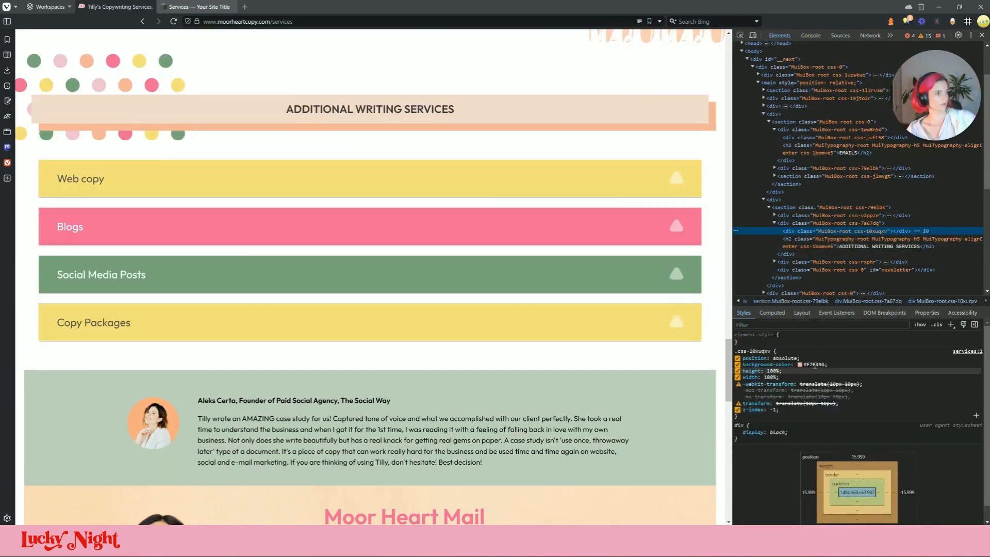
left_click(829, 224)
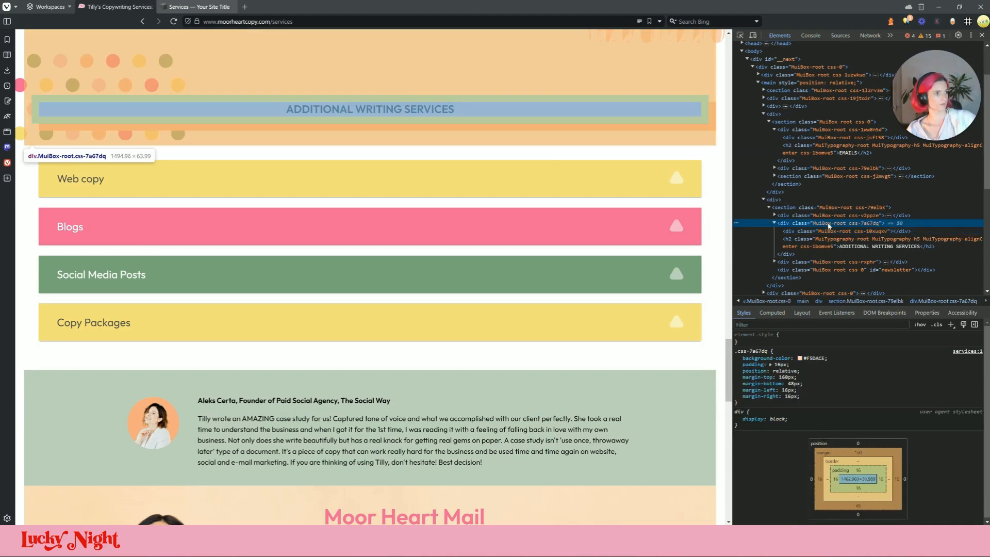
left_click(825, 231)
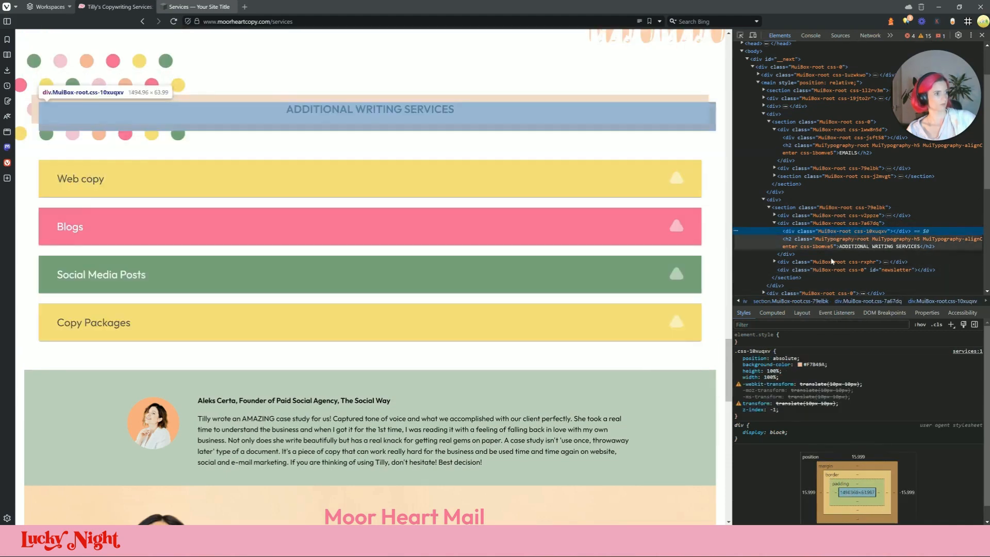
left_click(196, 7)
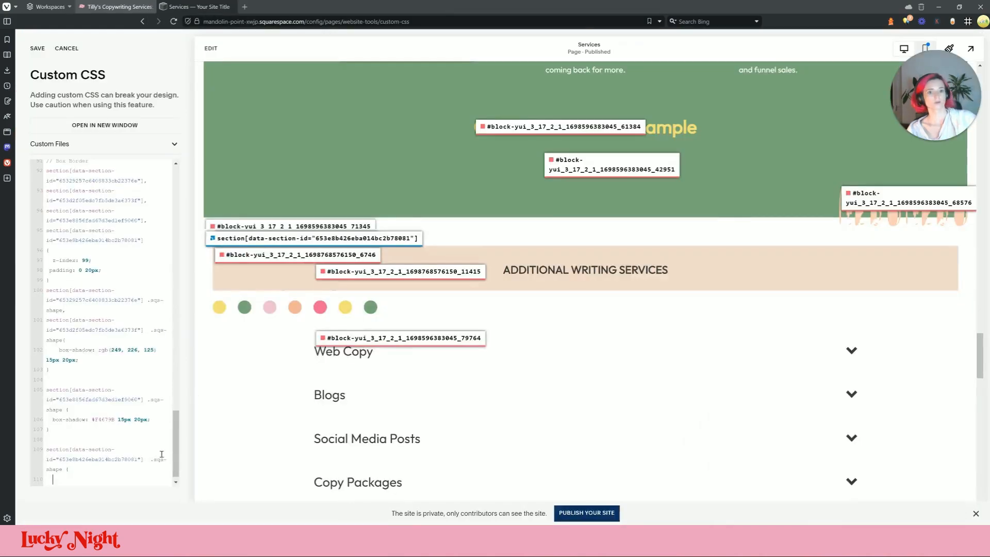
- Give the ADDITIONAL WRITING SERVICES rule a box-shadow of #F7B49A 15px 20px, close the rule and save the CSS
key("Return")
type("}")
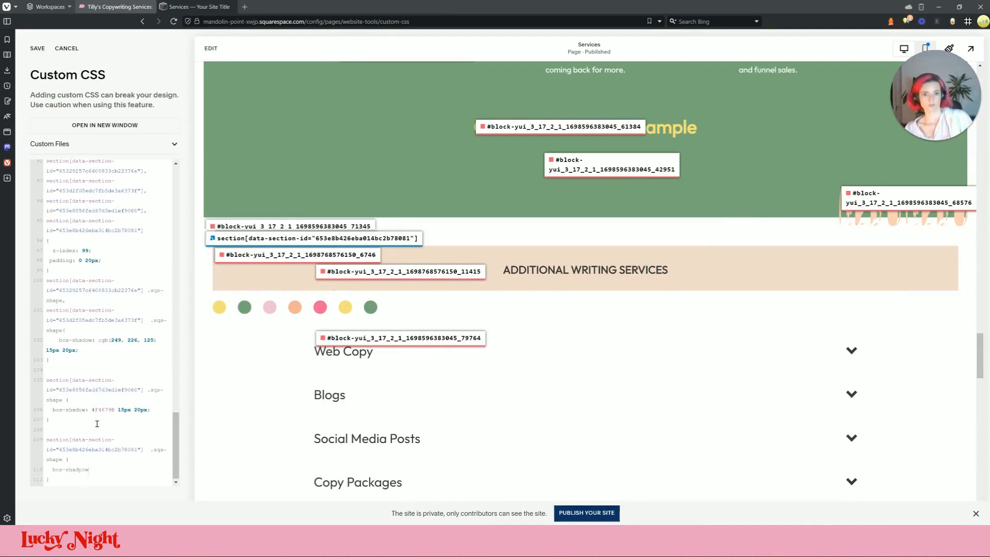
key("BackSpace")
key("BackSpace")
key("BackSpace")
type("ow:")
key("ctrl+v")
type("15px 20")
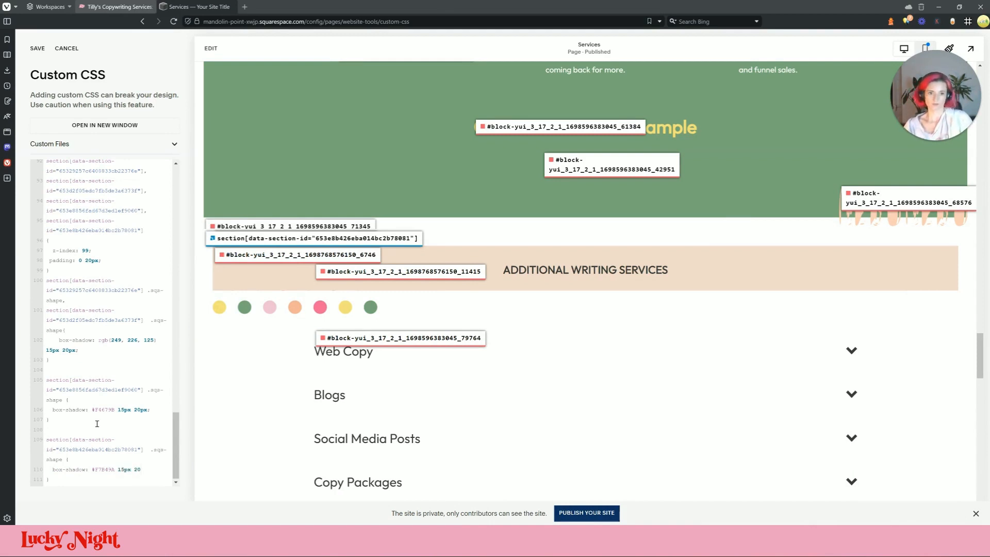
type("px;")
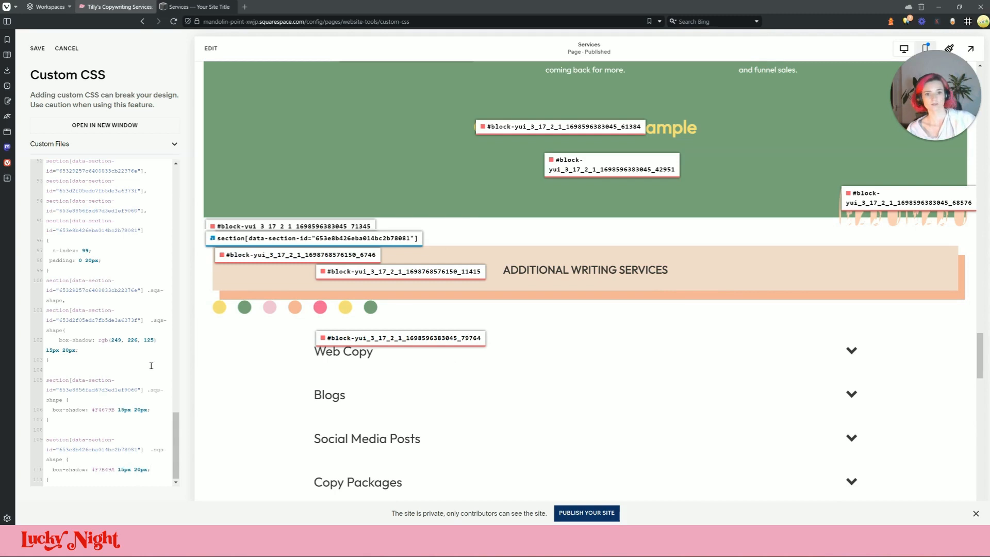
left_click(37, 49)
- Add a comment line reading // Accordion a few lines below the last rule in the CSS
left_click(92, 484)
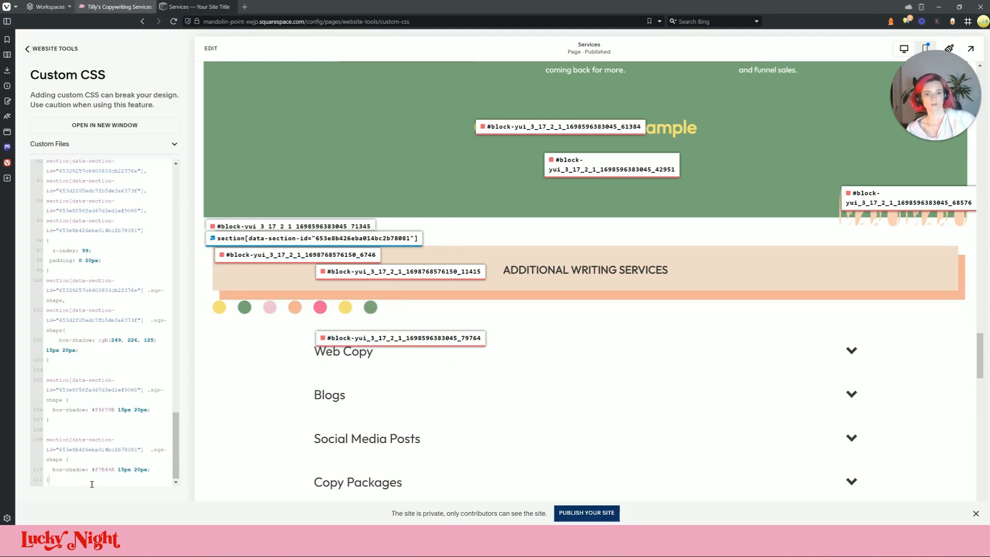
key("Return")
key("Return")
key("Return")
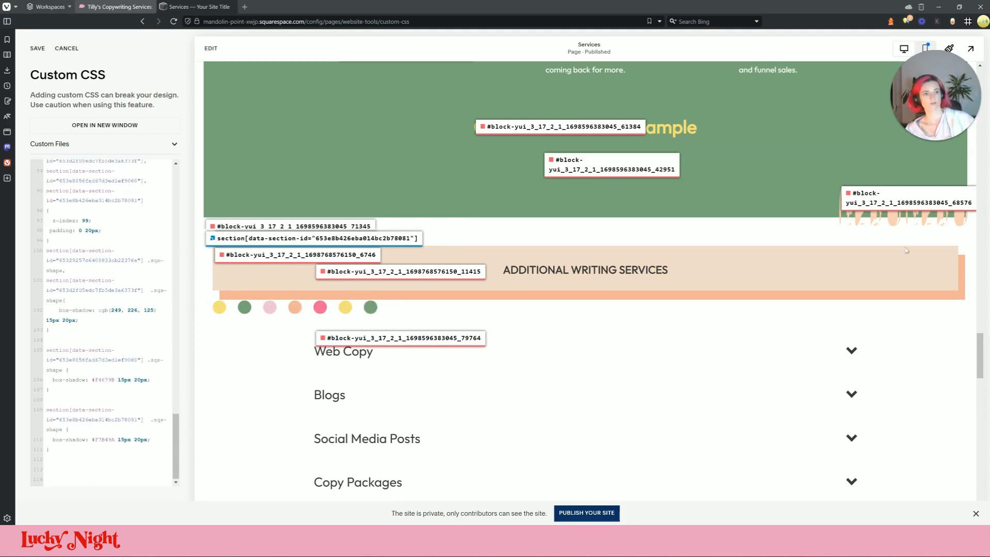
type("// Add")
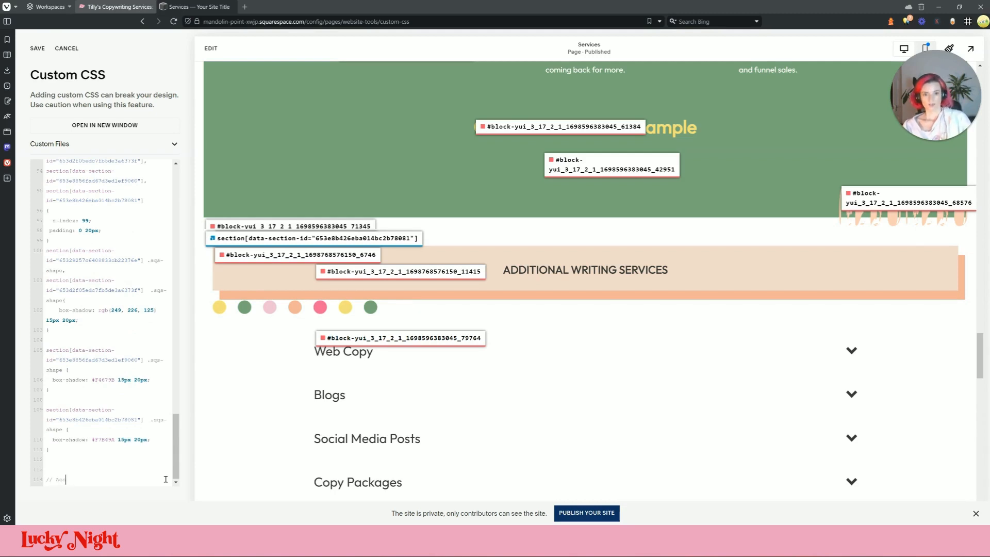
type("ordion")
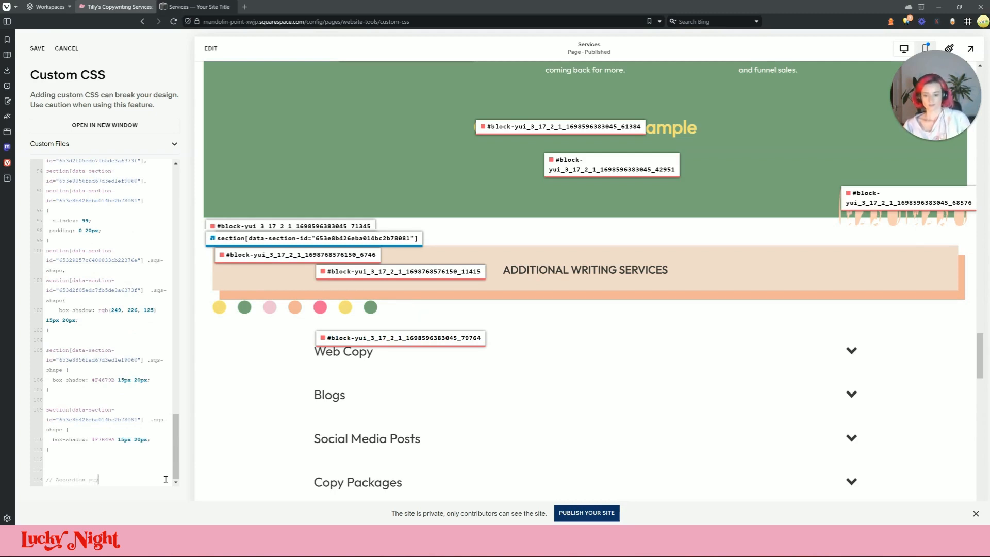
key("Return")
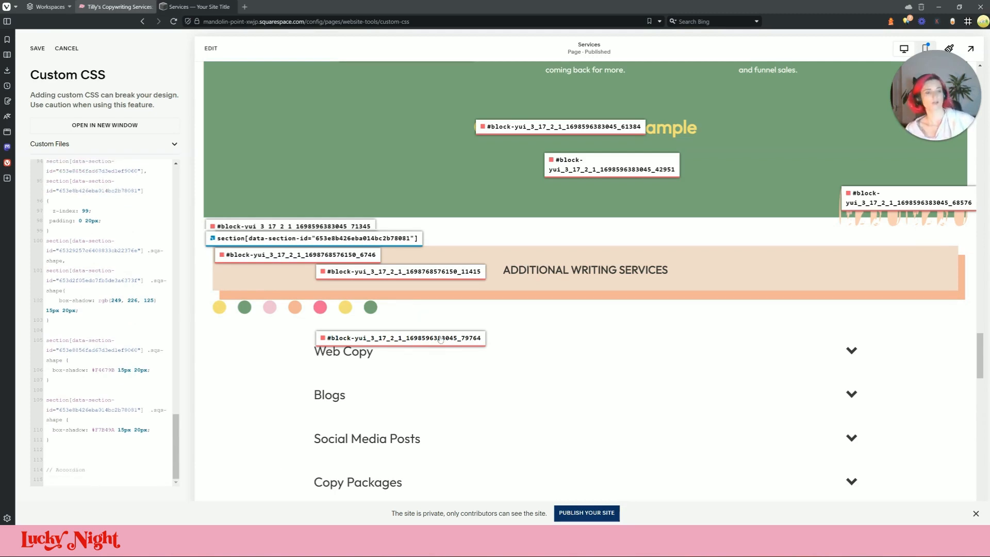
- Hide the section and block ID labels in the preview and inspect the Web Copy accordion title in the developer tools
scroll(438, 337, "down", 4)
scroll(698, 127, "up", 2)
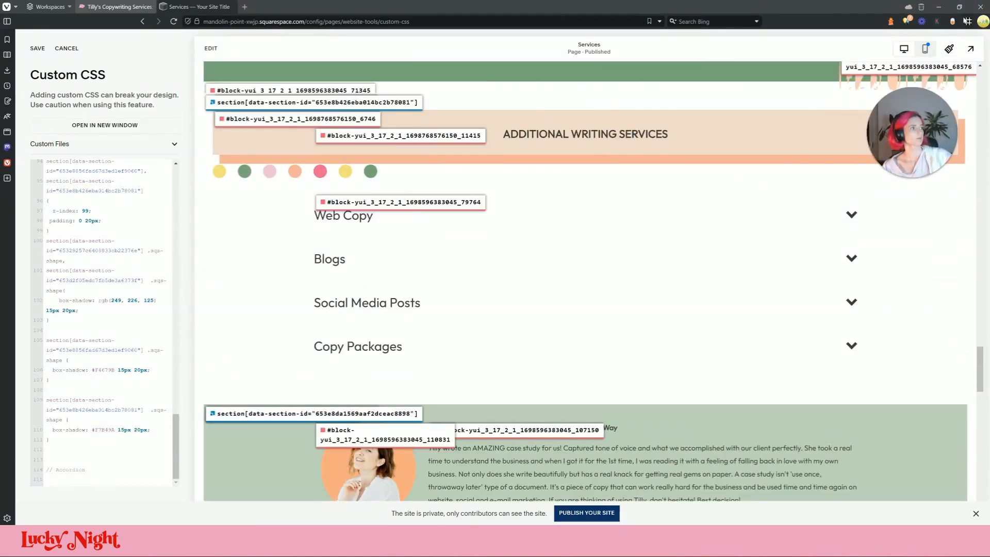
left_click(968, 21)
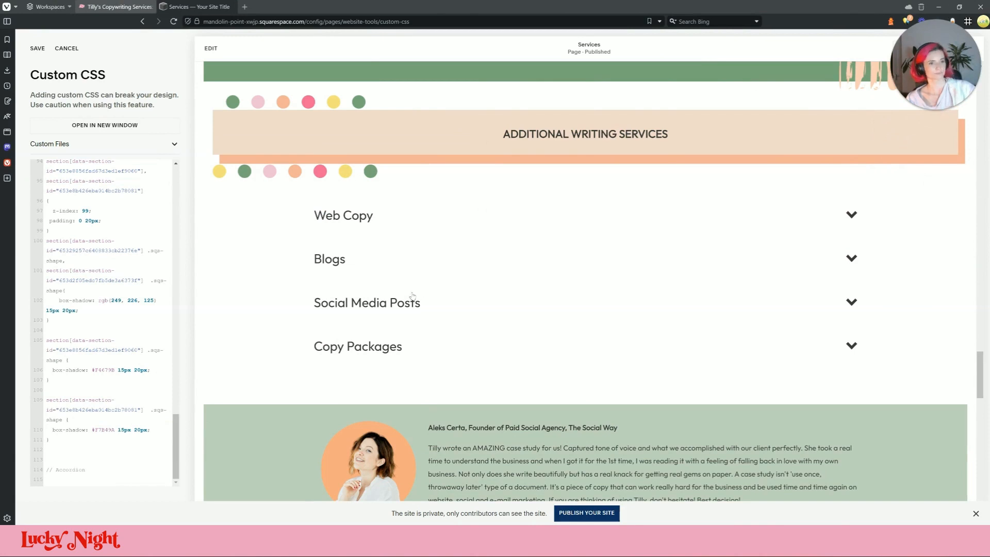
right_click(345, 212)
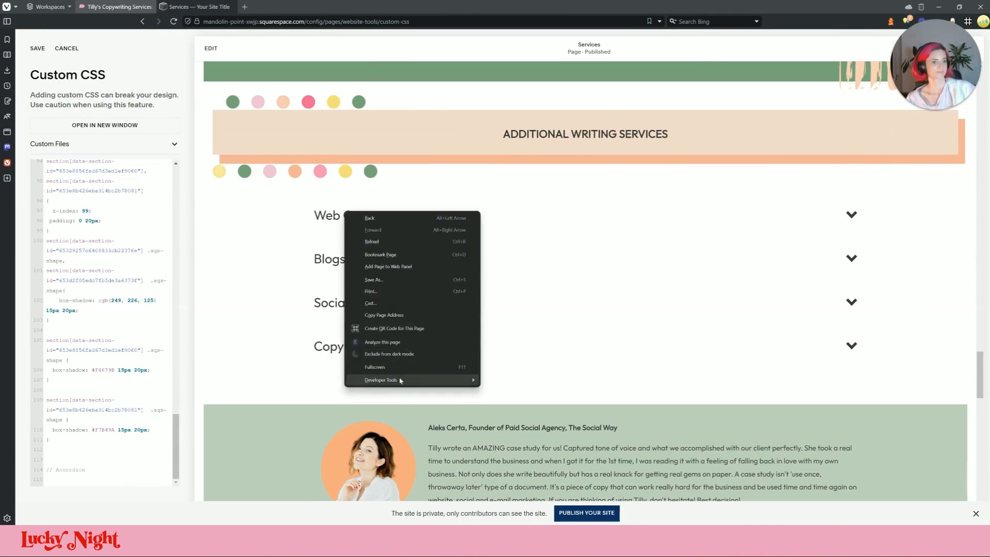
mouse_move(433, 380)
left_click(505, 422)
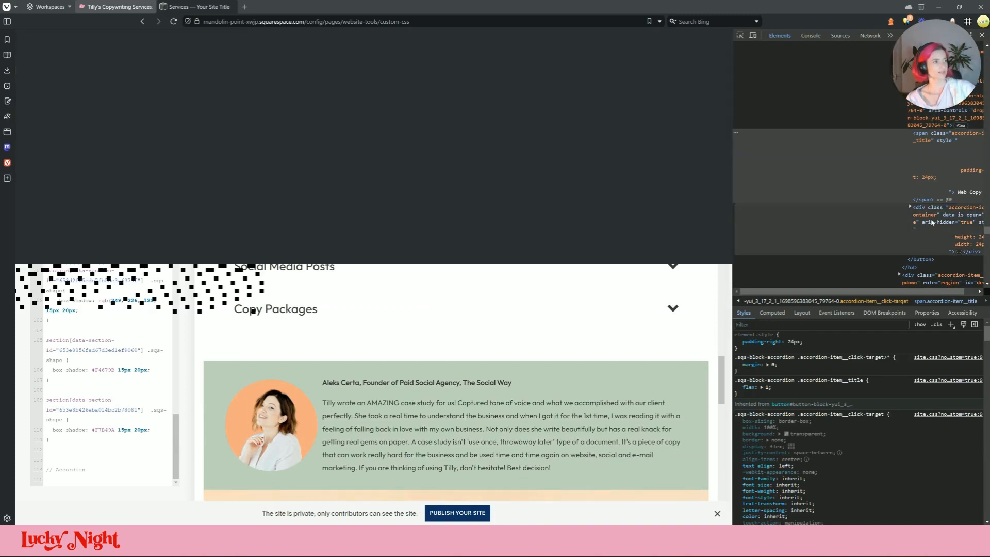
- Enlarge the developer tools and select the list item that wraps the Web Copy accordion entry in the element tree
scroll(945, 232, "up", 3)
scroll(944, 231, "down", 2)
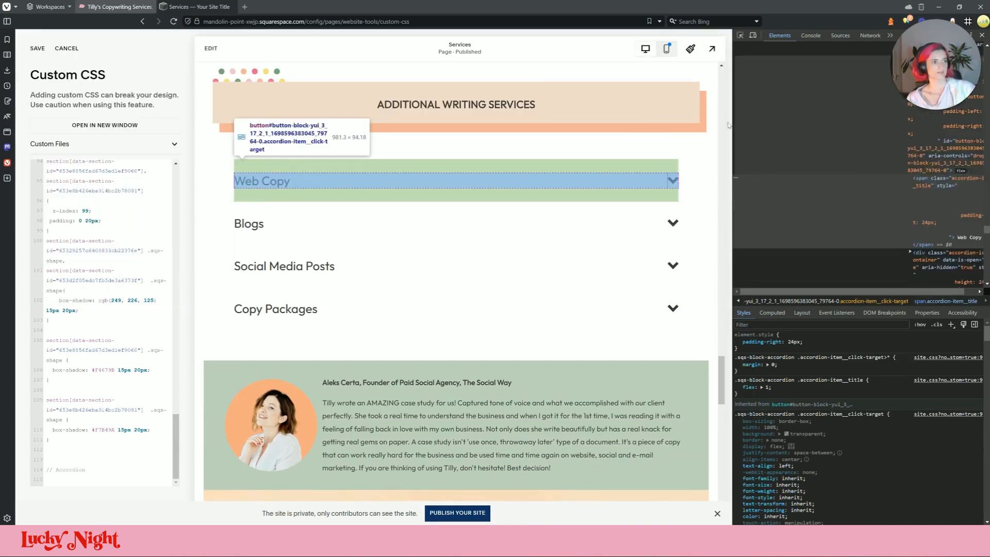
left_click_drag(954, 58, 75, 45)
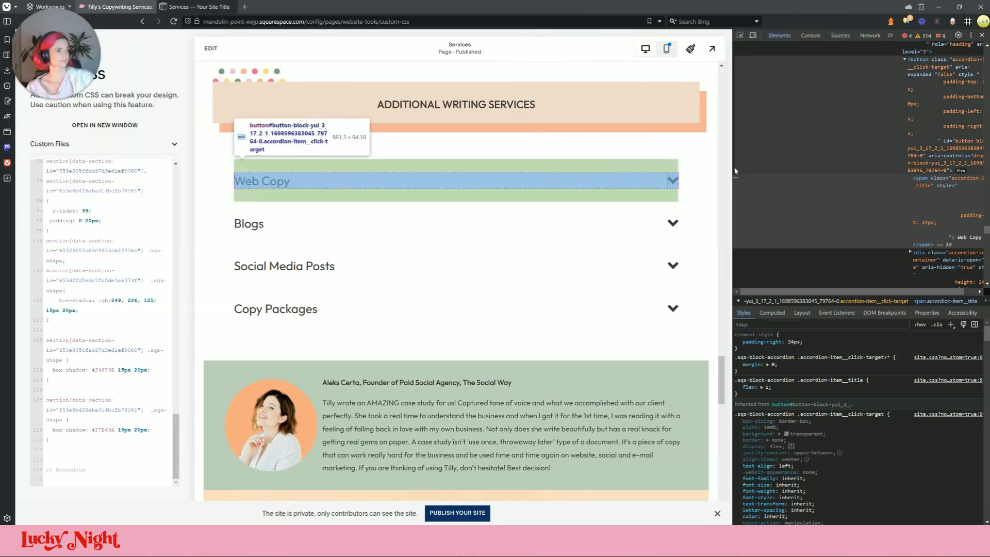
left_click_drag(732, 170, 642, 168)
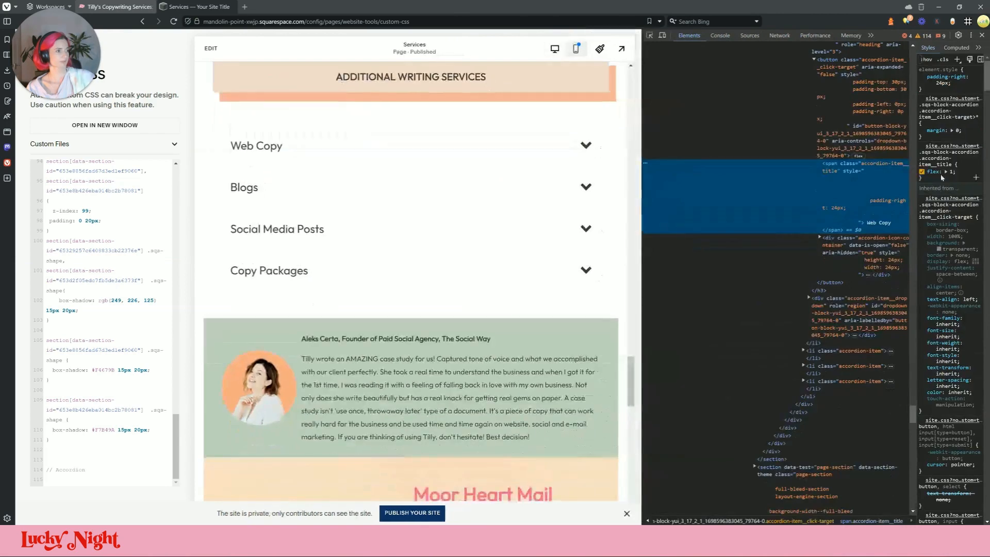
scroll(807, 166, "up", 3)
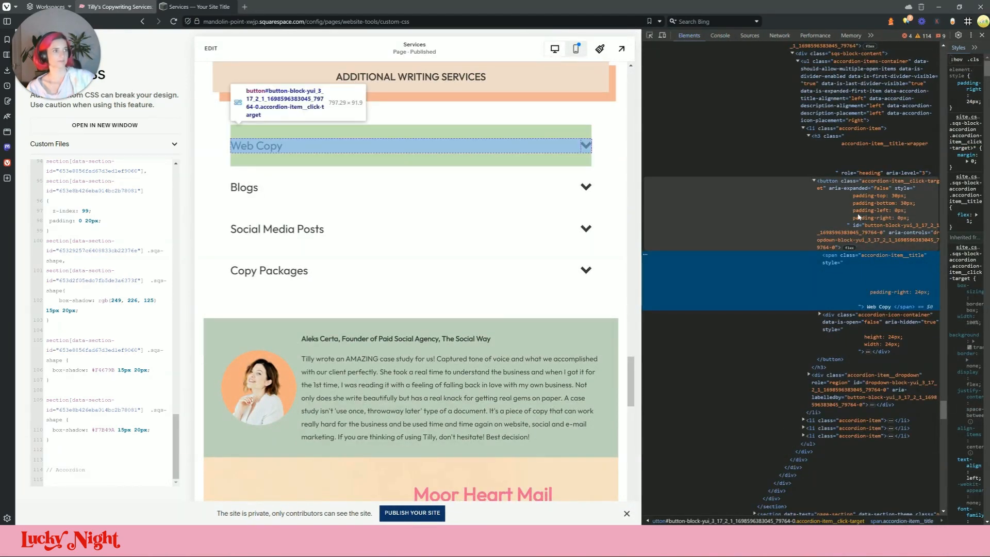
left_click(862, 127)
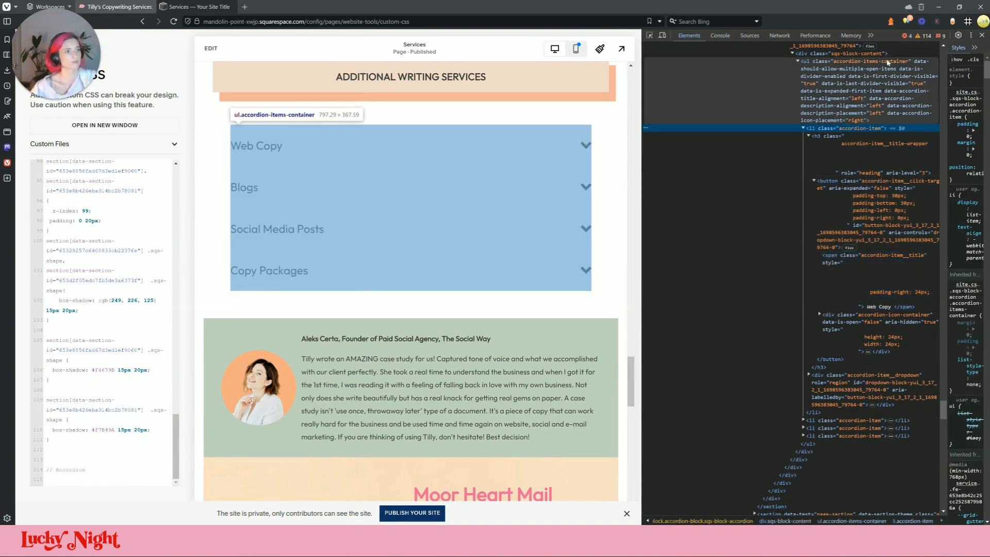
- Compare with the original site's accordion, copy the list item's class name and enter .accordion-item as the selector under the Accordion comment
left_click(120, 7)
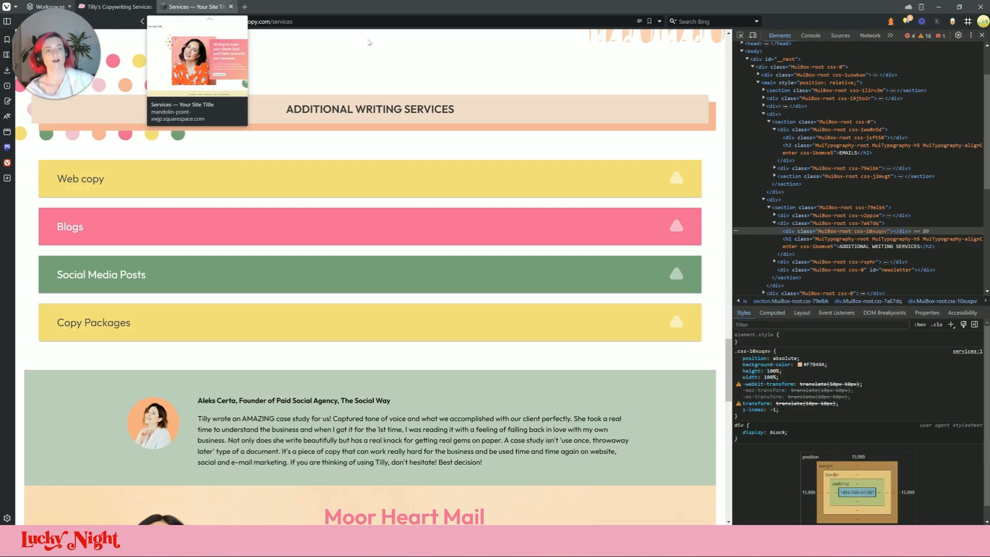
left_click(195, 8)
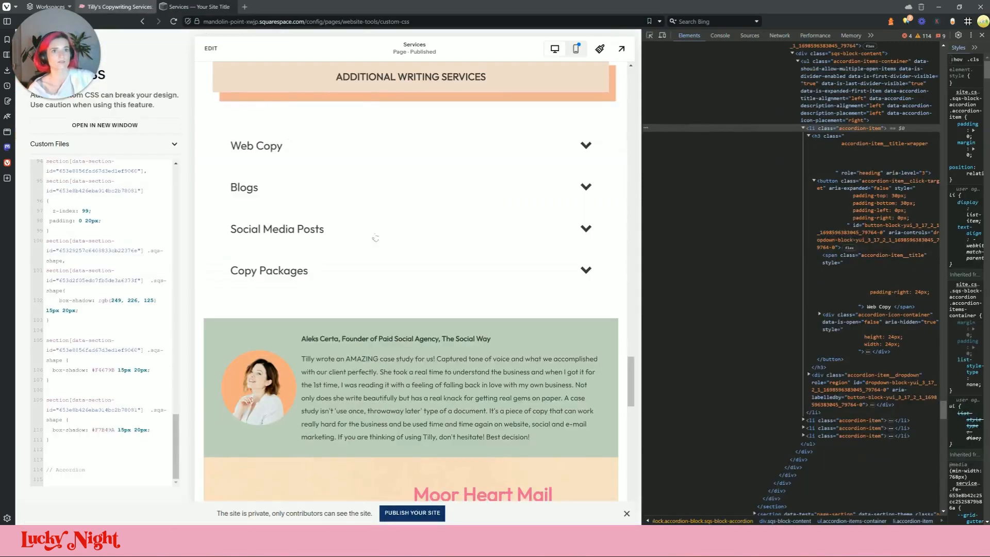
double_click(862, 128)
key("ctrl+c")
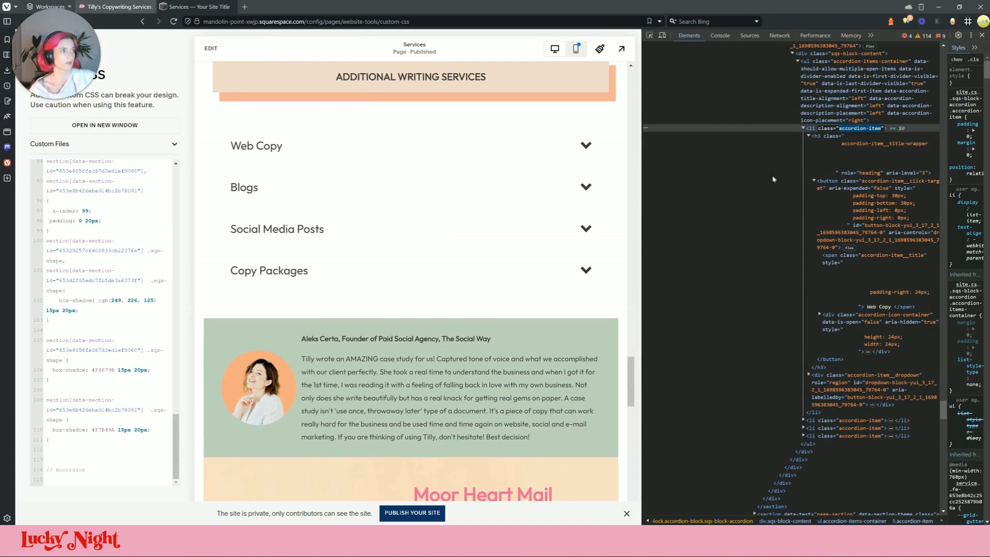
left_click(94, 479)
type(".")
key("ctrl+v")
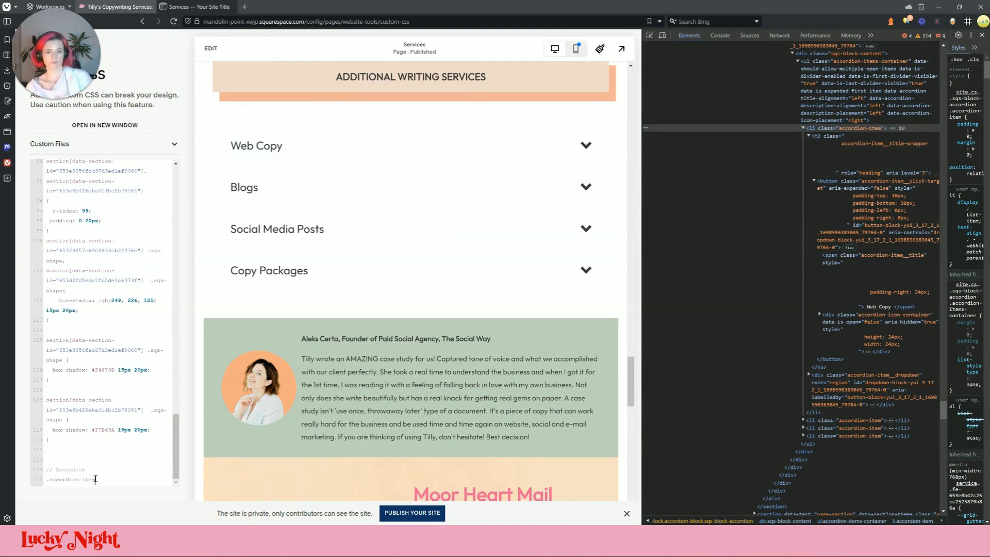
- Look up the Web copy accordion header's colour on the original site and set the .accordion-item rule's background to #F9E27D
type("{")
key("Return")
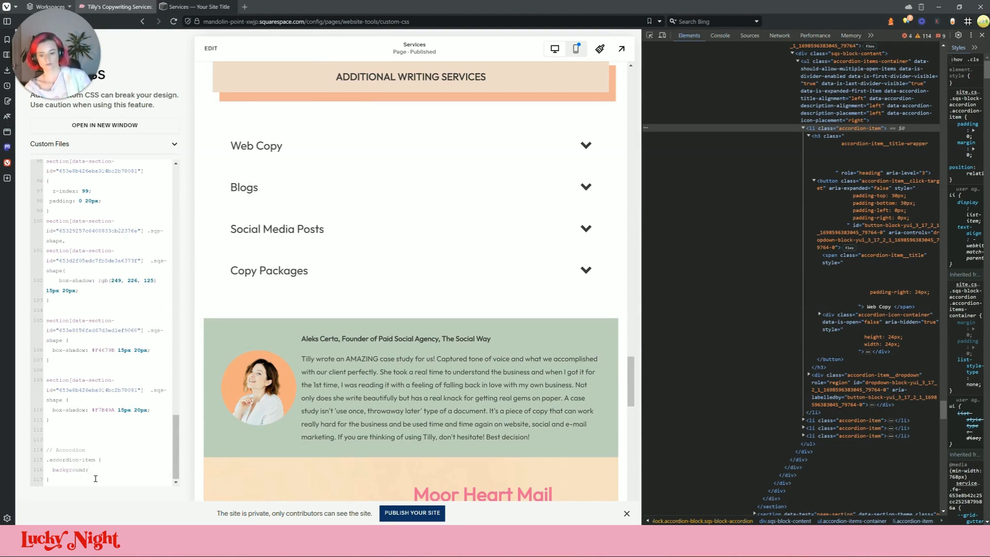
left_click(89, 8)
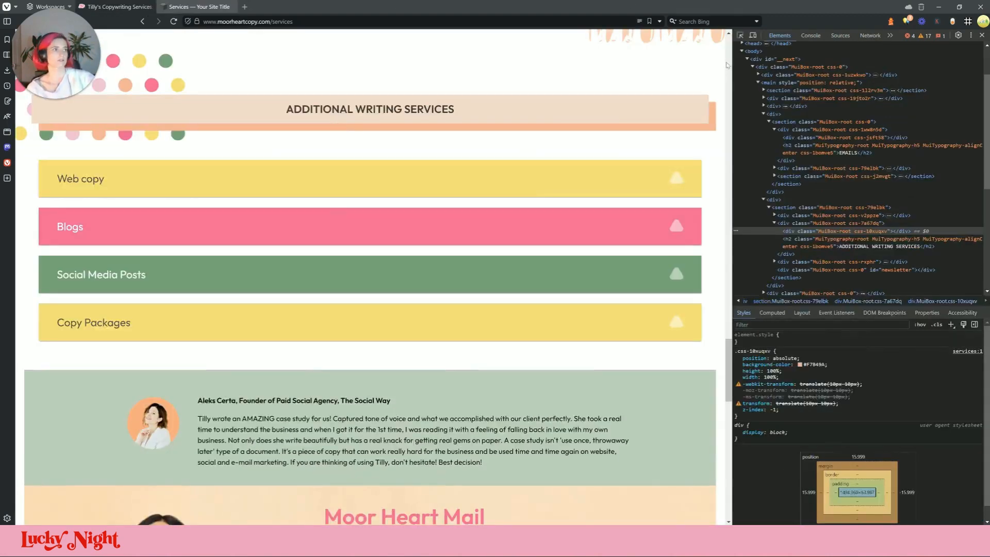
left_click(740, 35)
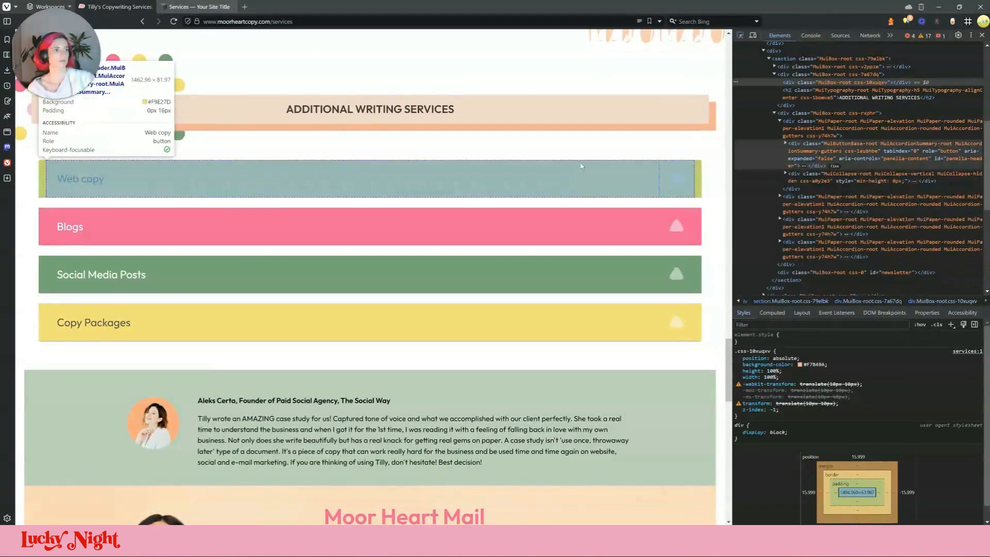
left_click(581, 169)
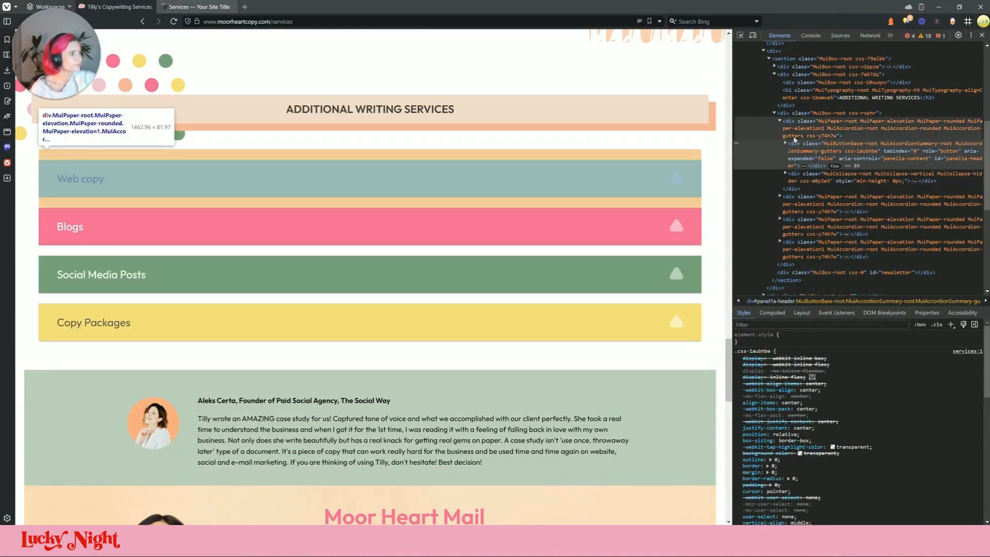
left_click(786, 144)
scroll(824, 429, "down", 5)
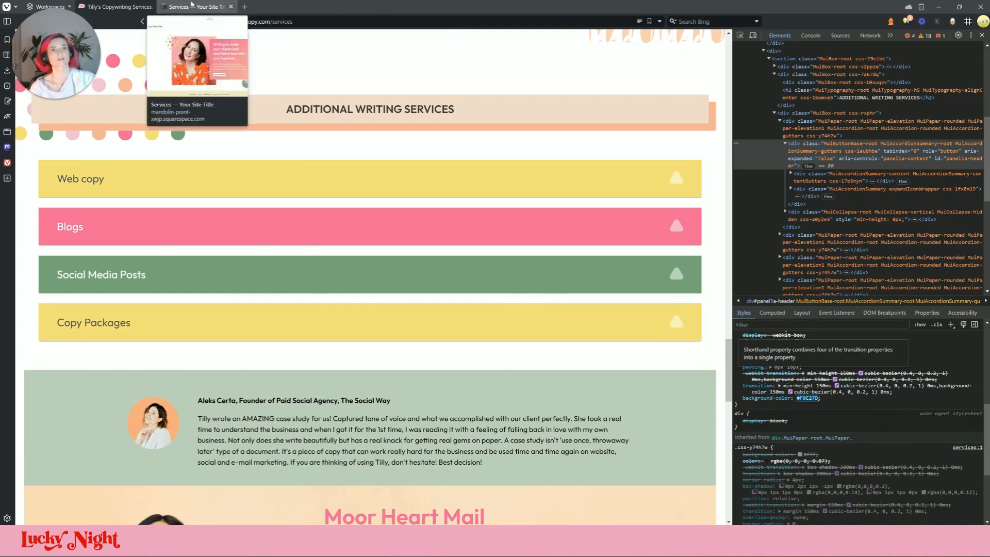
left_click(119, 6)
type("#F9E27D;")
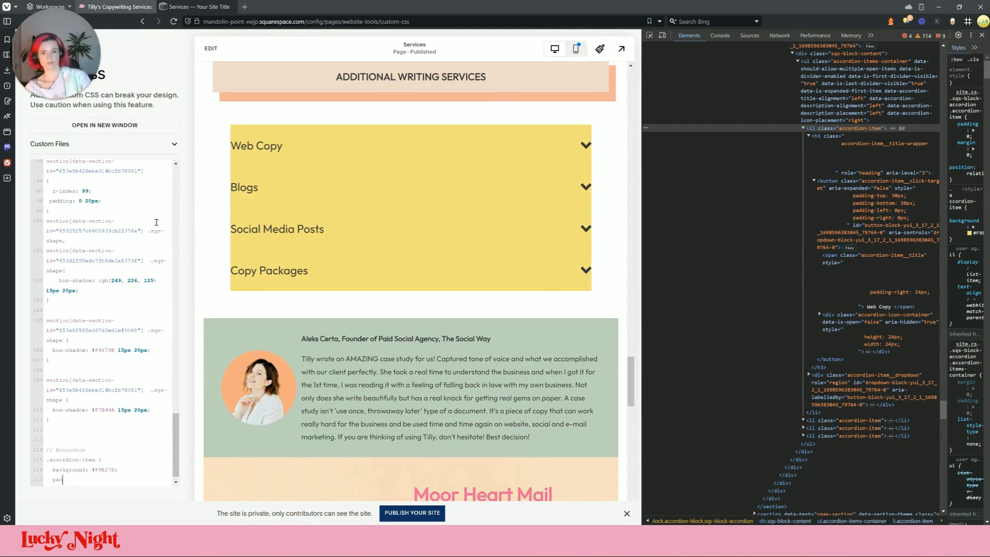
- Add a padding of 20px and a margin-bottom of 20px to the .accordion-item rule
type("ding")
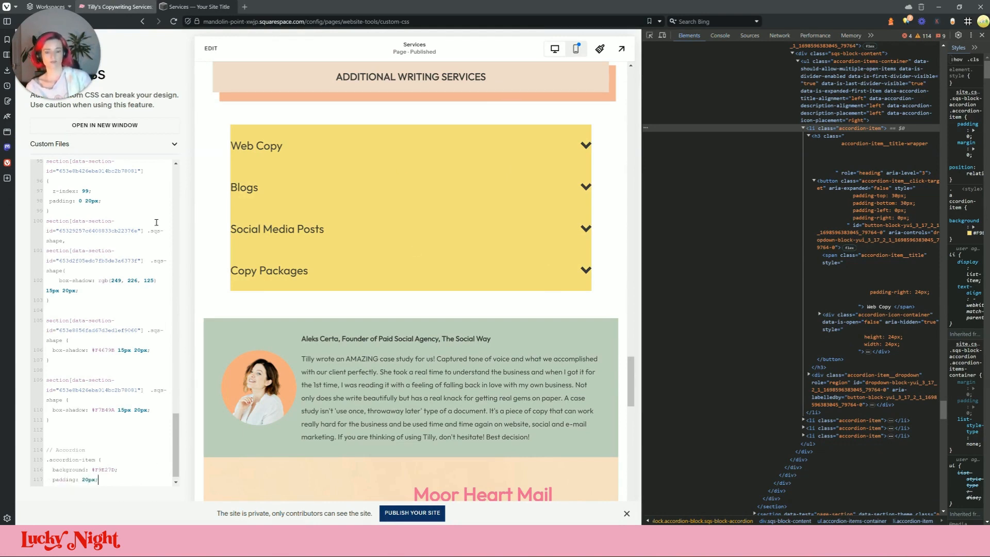
type(": 20px;")
key("Return")
type("margin")
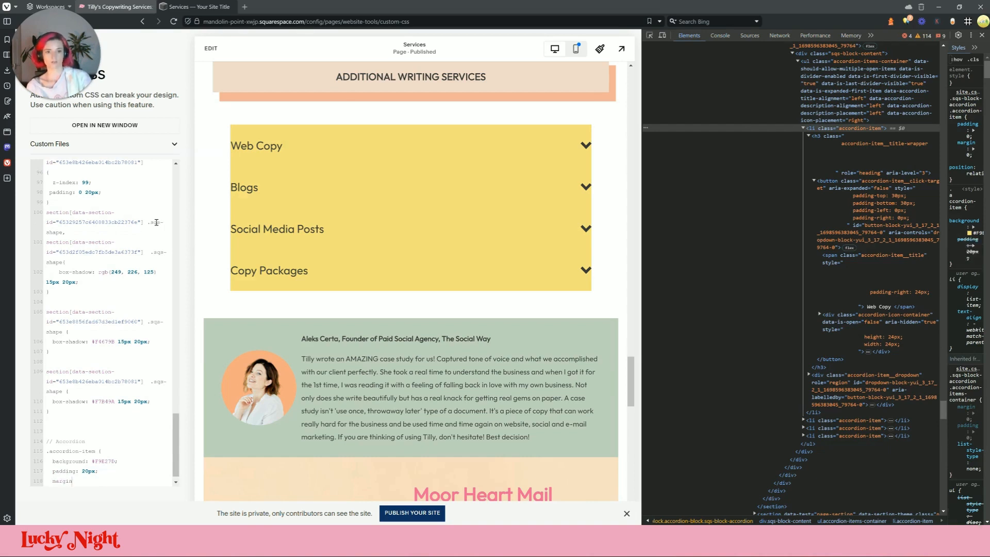
type("-bottom: 20px;")
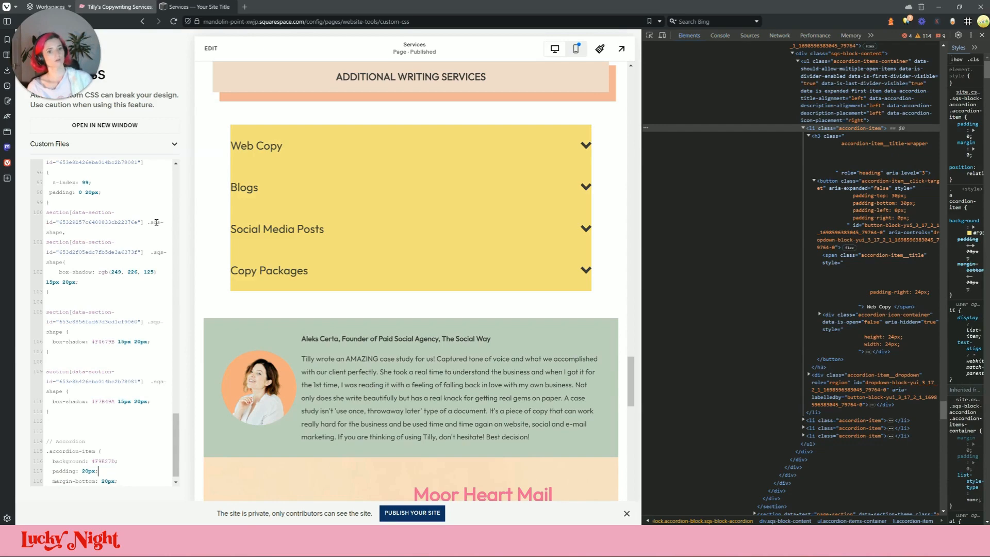
- Check the accordion item's overridden styles in the developer tools and mark its padding and margin-bottom as !important in the custom CSS
left_click(847, 129)
left_click_drag(939, 129, 706, 129)
left_click(757, 135)
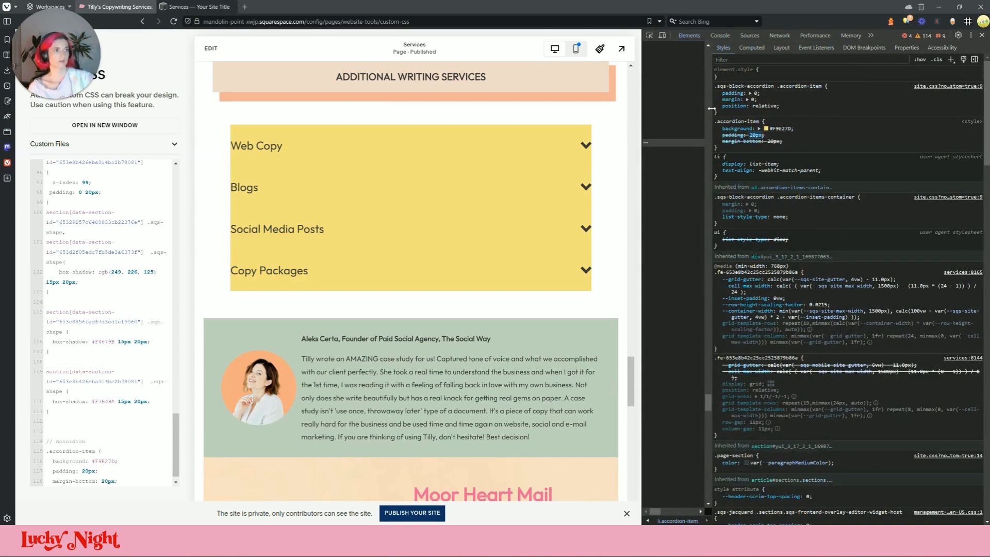
left_click_drag(712, 116, 947, 140)
left_click(99, 471)
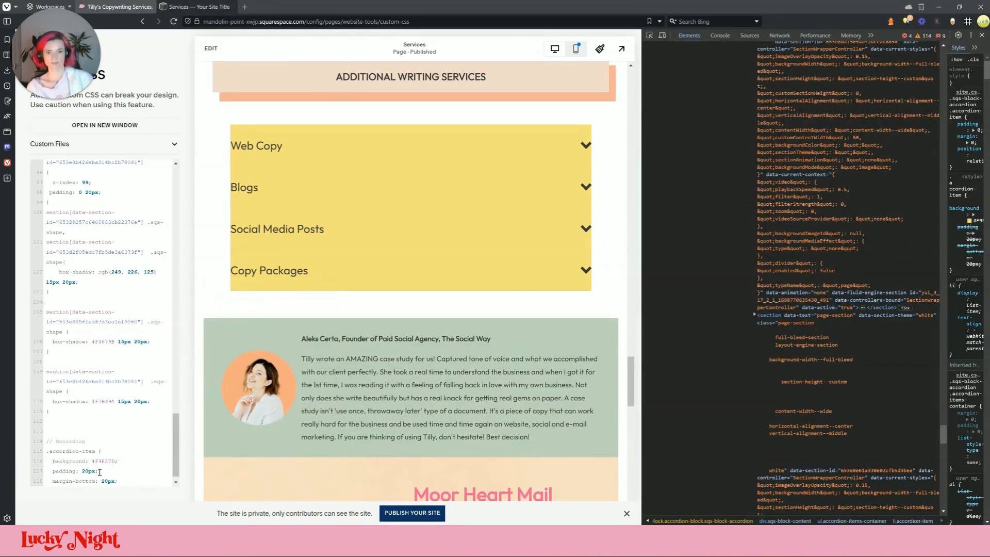
key("BackSpace")
type("!important")
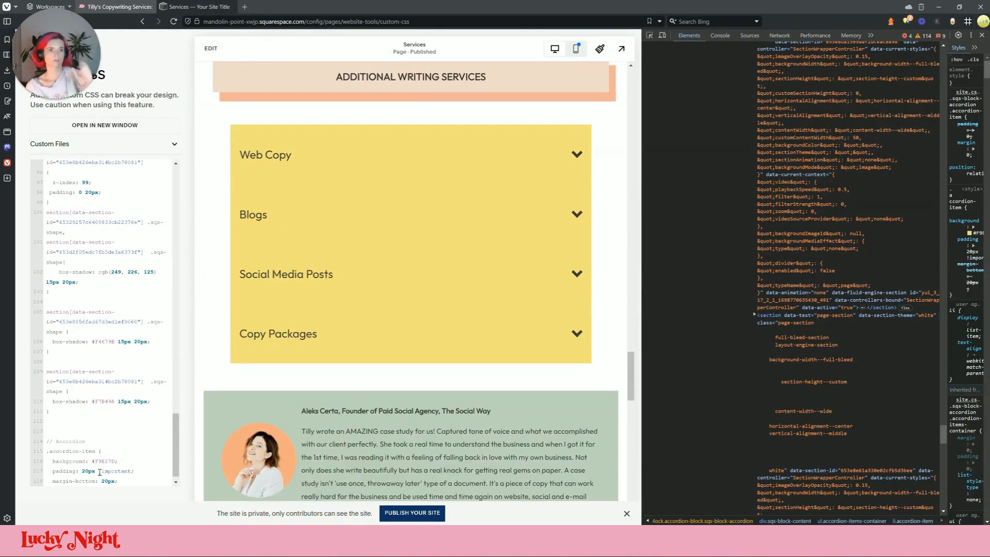
- Change the .accordion-item padding to 0 20px while keeping it !important
key("Left")
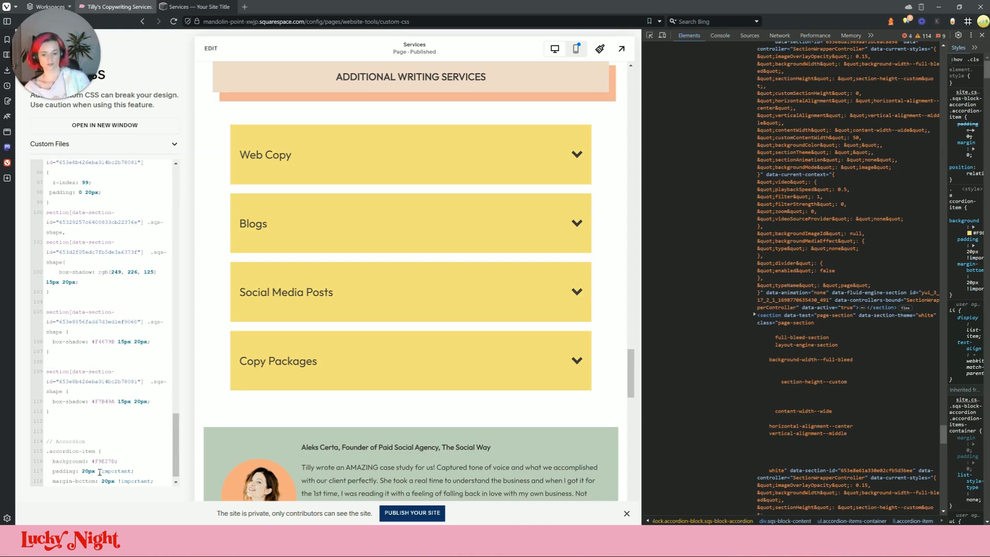
type("0")
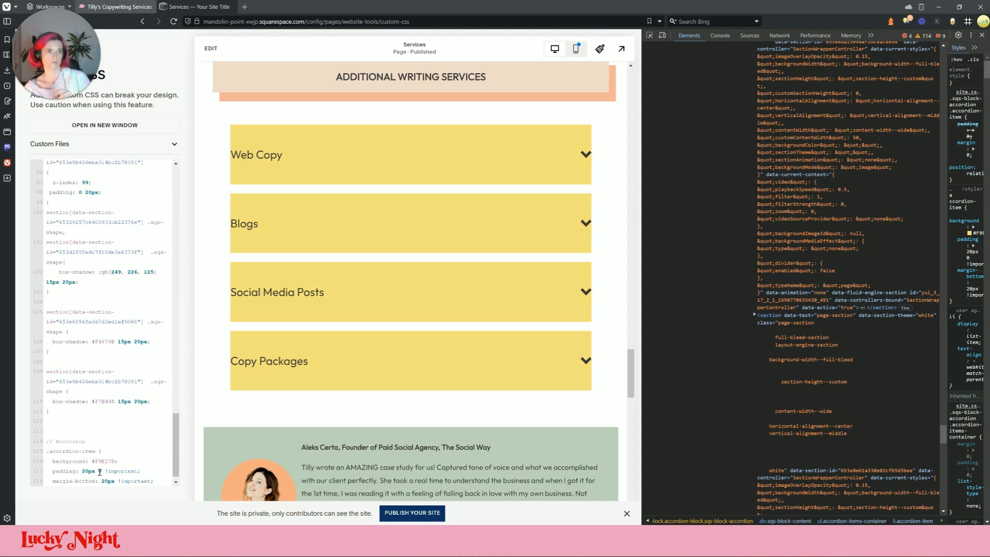
key("BackSpace")
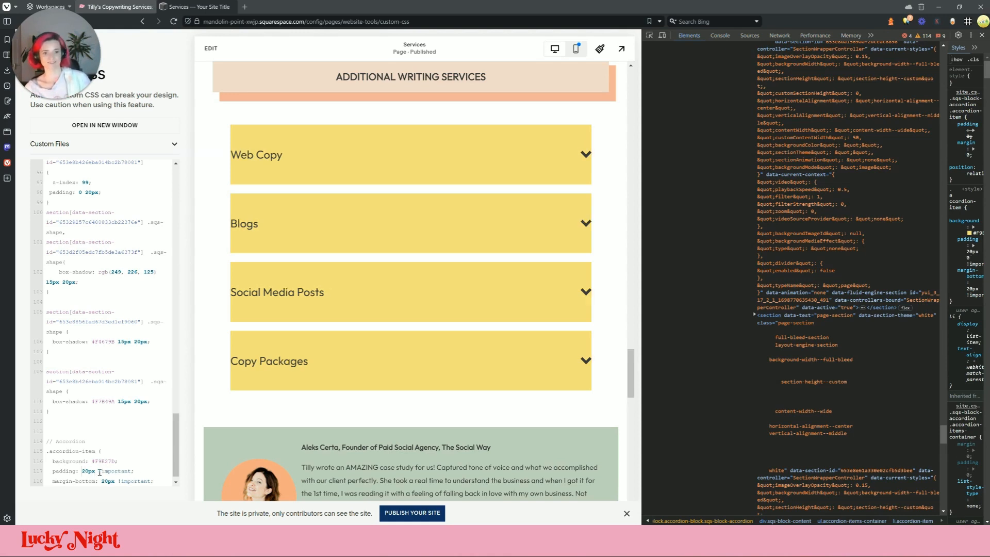
key("ctrl+Left")
type("0")
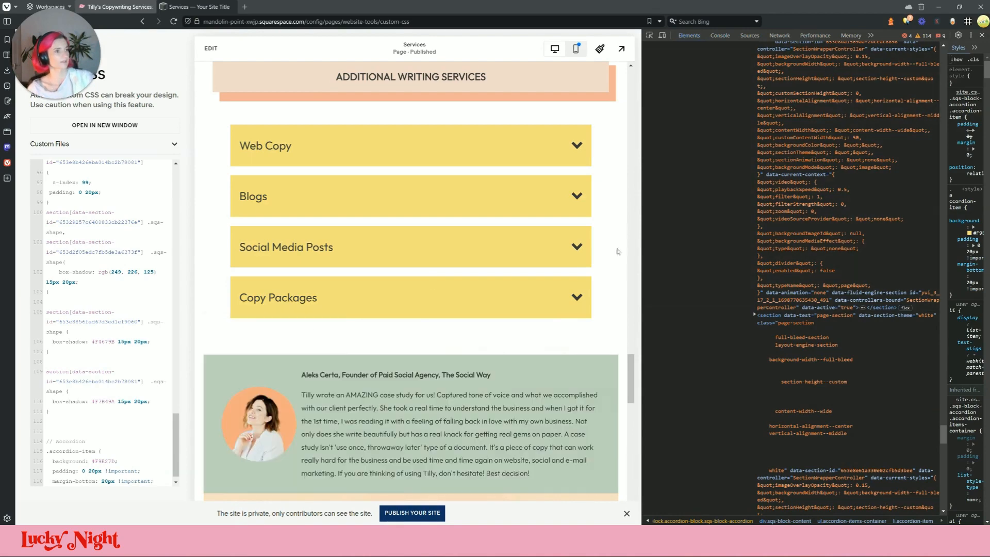
- Expand and collapse the Web Copy accordion in the preview and compare its look with the original site's accordion
left_click_drag(642, 226, 977, 229)
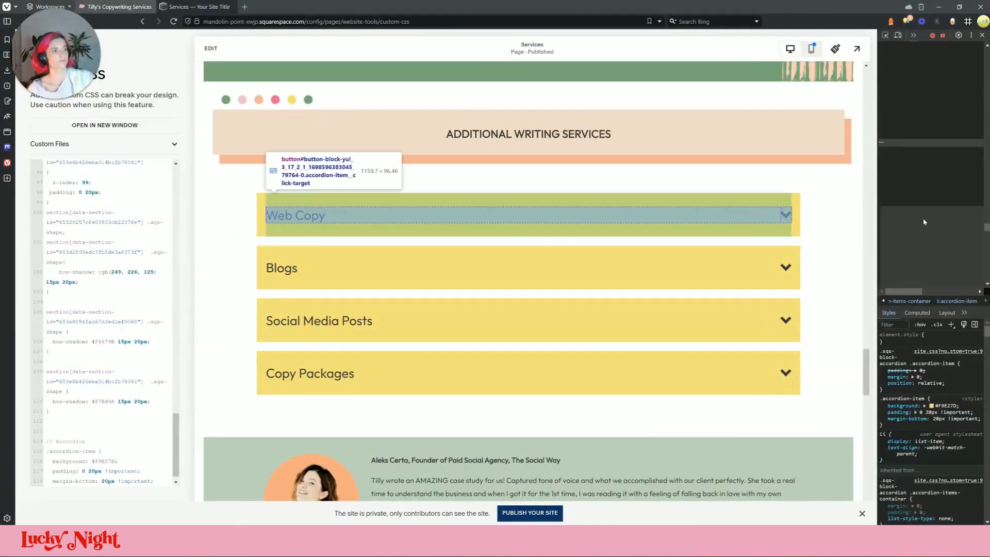
left_click_drag(878, 211, 610, 214)
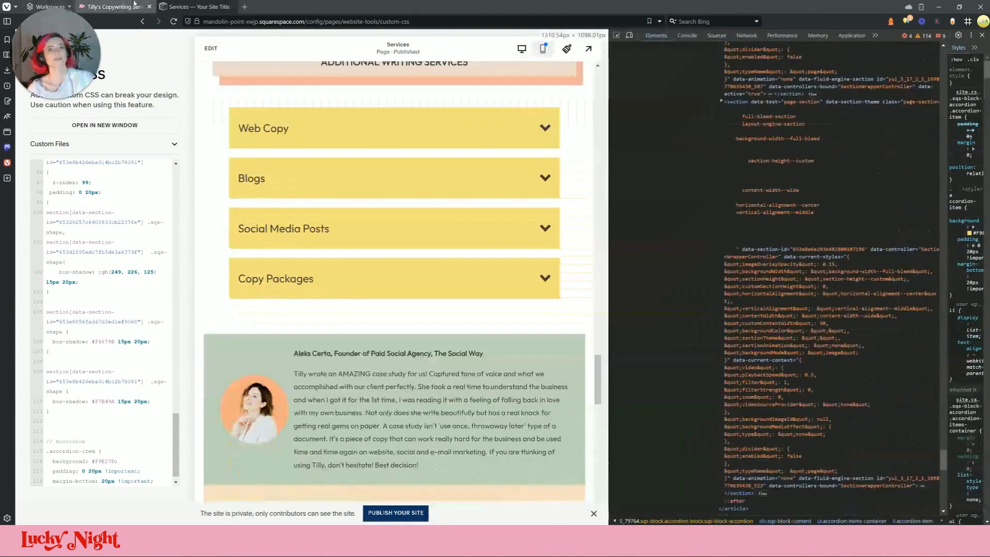
left_click(539, 128)
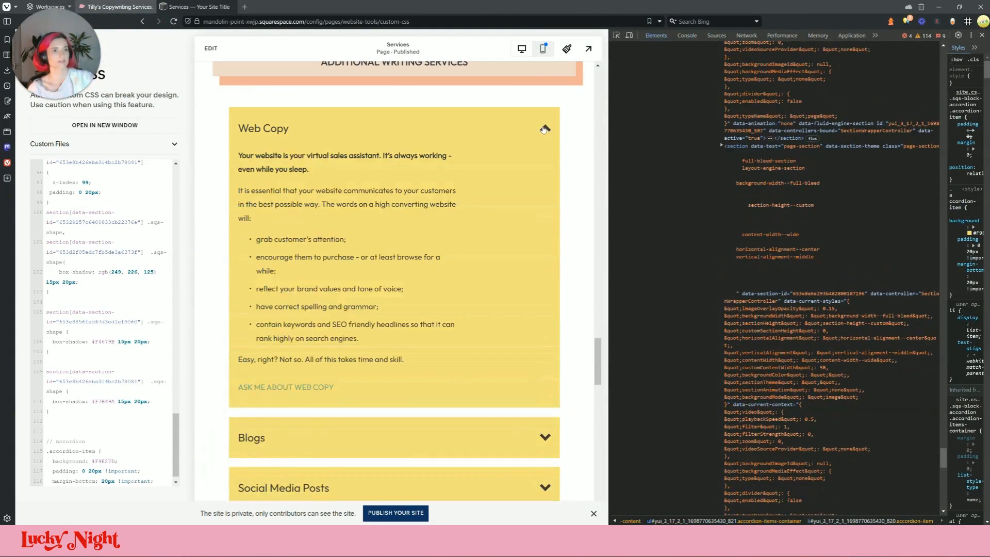
left_click(539, 129)
left_click(99, 6)
left_click(467, 180)
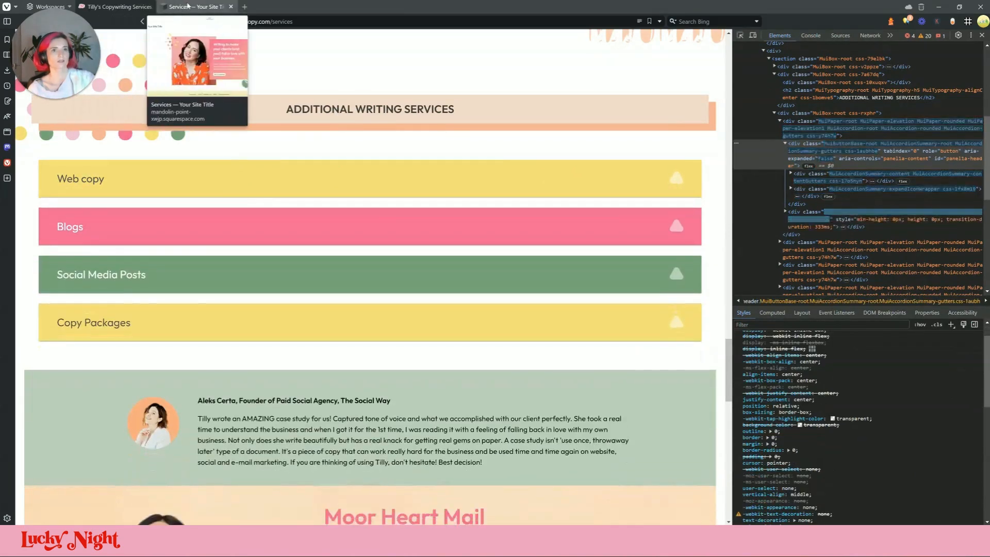
left_click(198, 6)
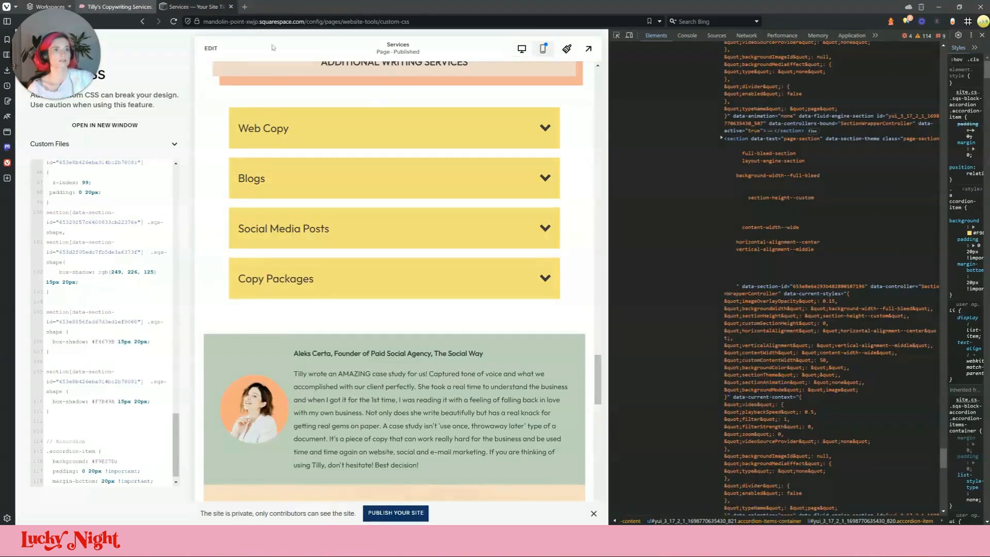
left_click(475, 131)
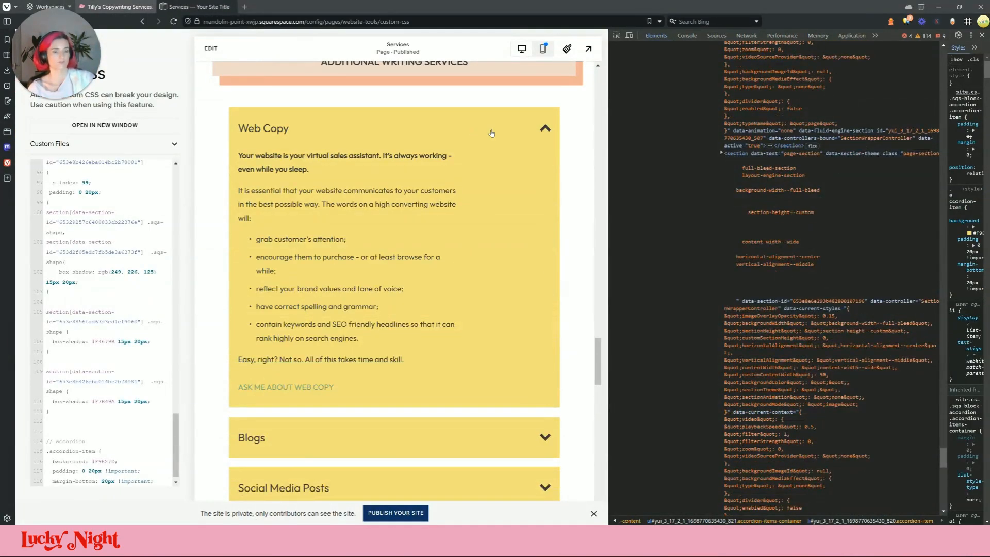
left_click(491, 131)
- Inspect the Web Copy entry's arrow icon in the developer tools and copy its arrow-container class name
left_click_drag(610, 125, 704, 93)
left_click(712, 35)
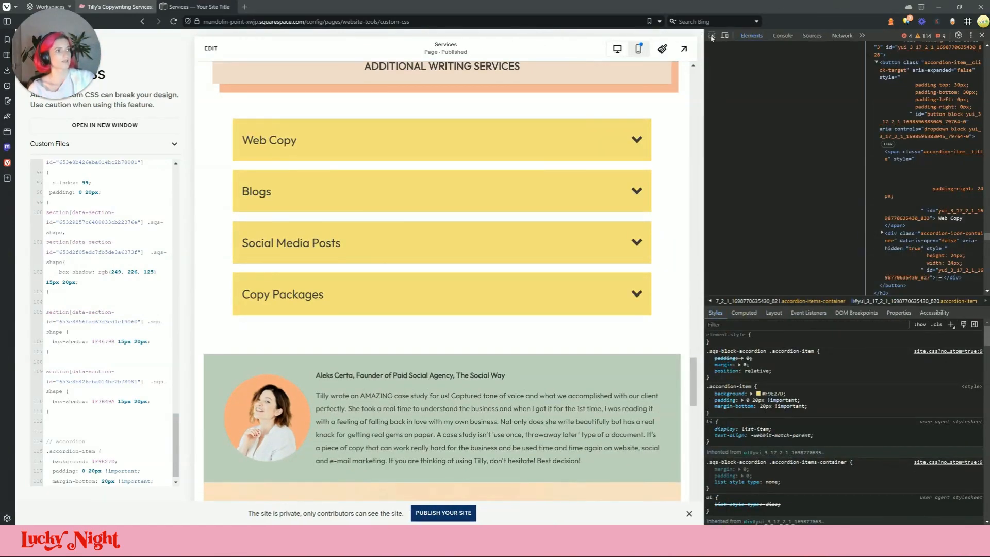
left_click(642, 145)
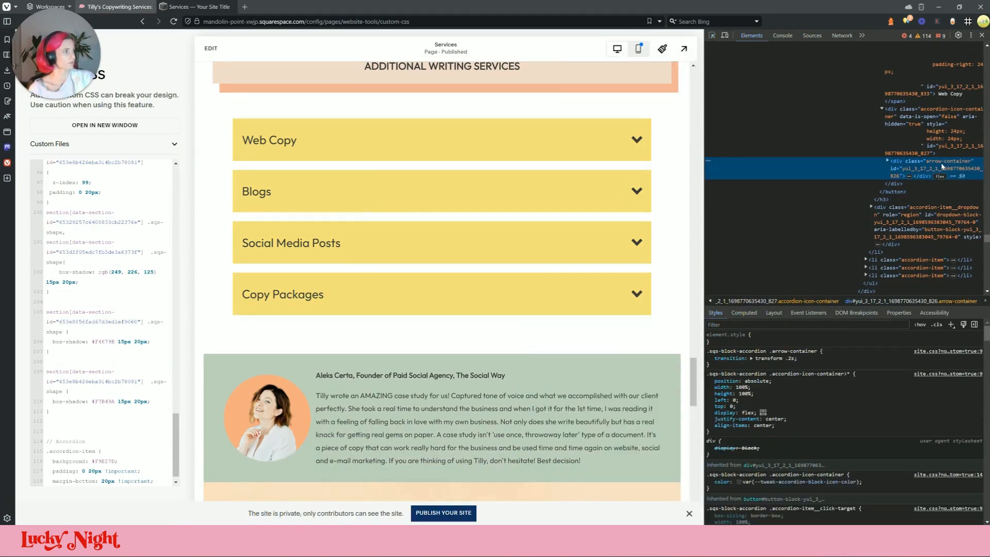
double_click(942, 164)
scroll(98, 445, "down", 1)
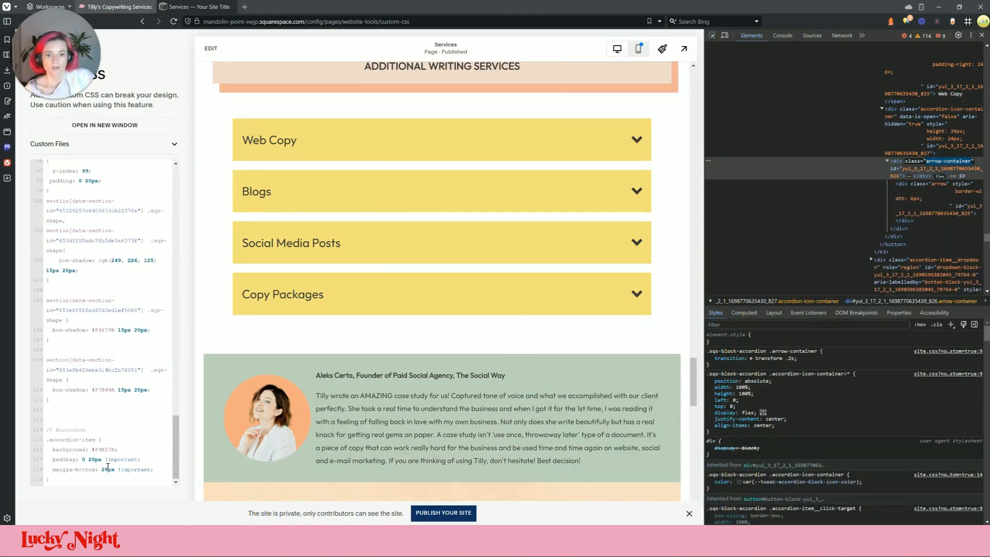
- Start a new rule with the selector .accordion-item .arrow-container below the .accordion-item rule
left_click(108, 470)
key("Return")
key("Return")
type(".")
key("ctrl+v")
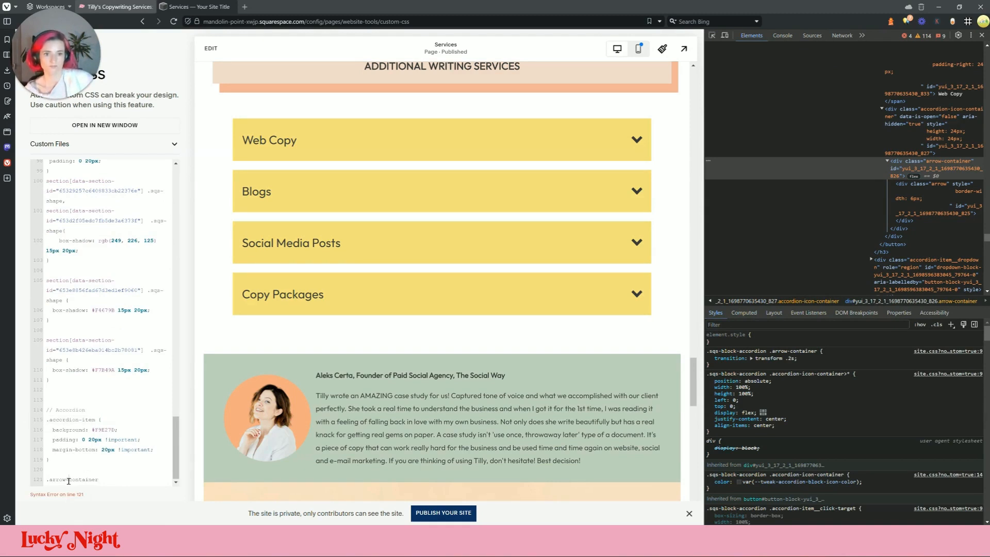
key("ctrl+v")
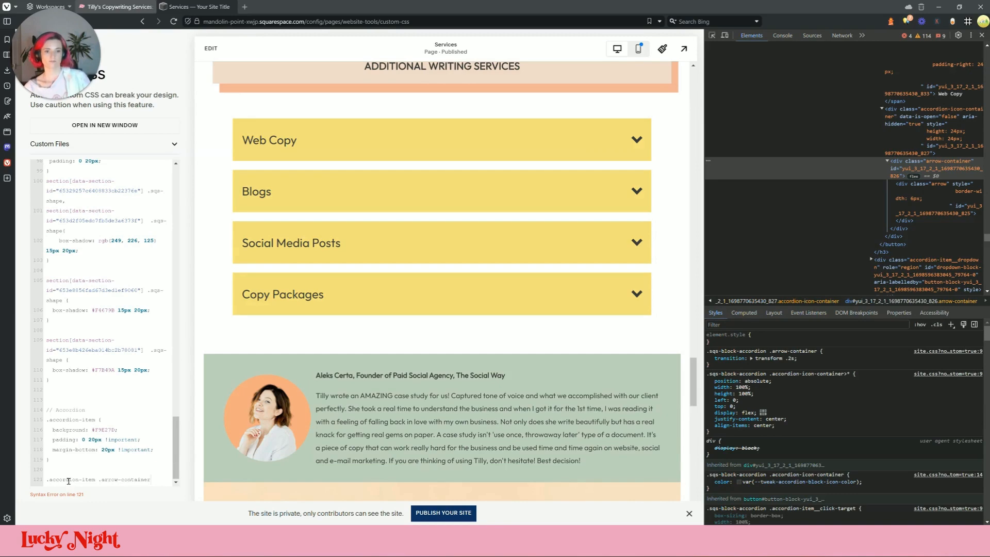
type("{")
key("Return")
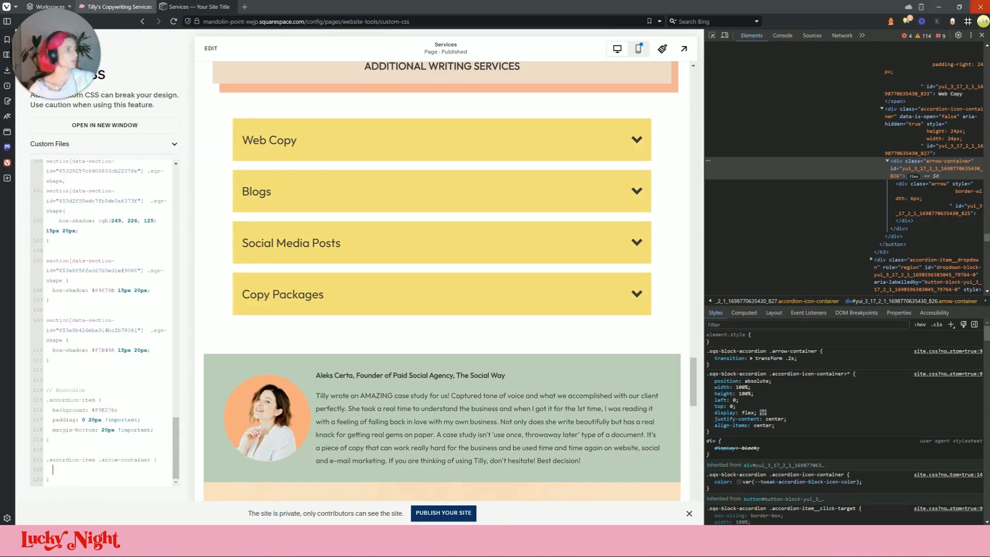
- Copy the inner icon element's class name arrow and change the new rule's selector to .accordion-item .arrow
double_click(939, 186)
key("ctrl+c")
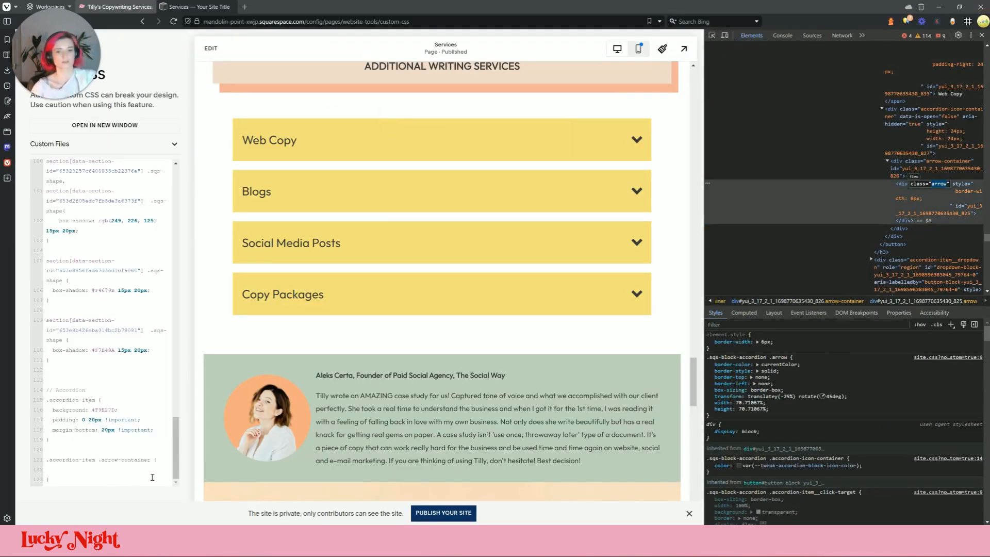
double_click(102, 464)
key("ctrl+v")
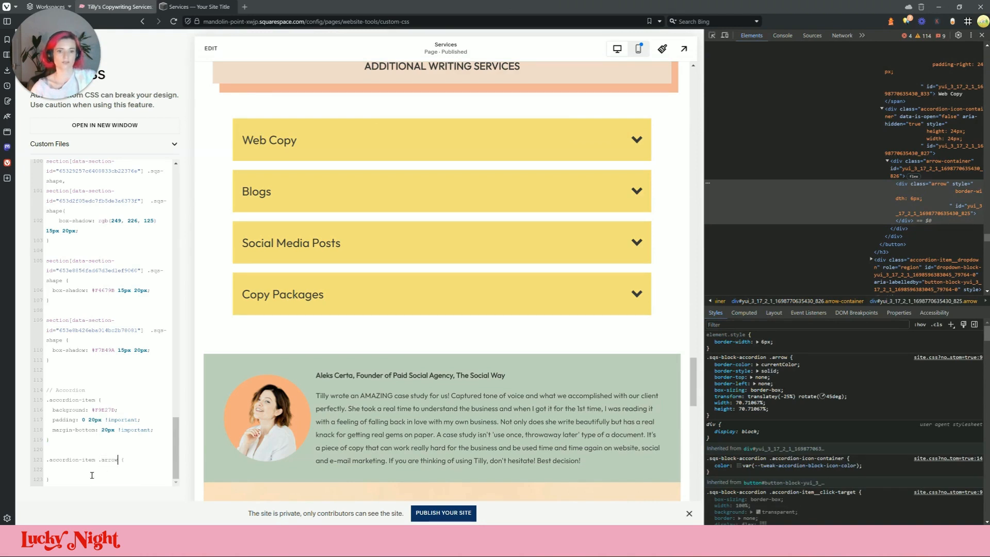
left_click(95, 471)
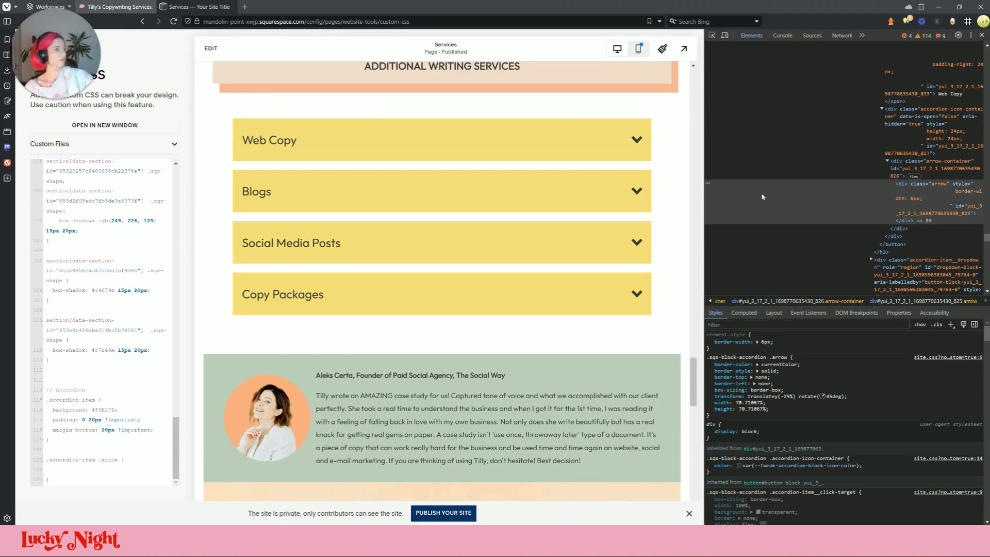
left_click(901, 220)
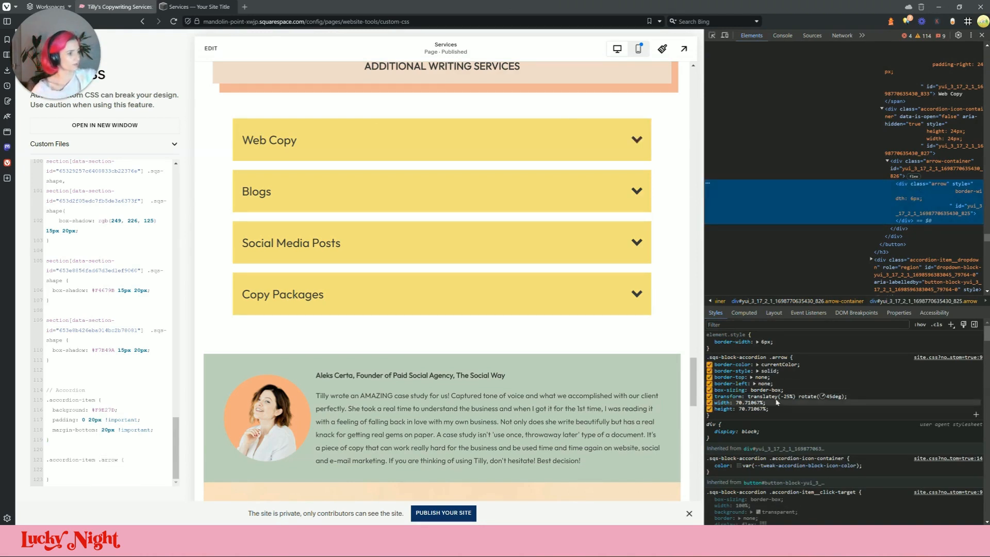
left_click(760, 374)
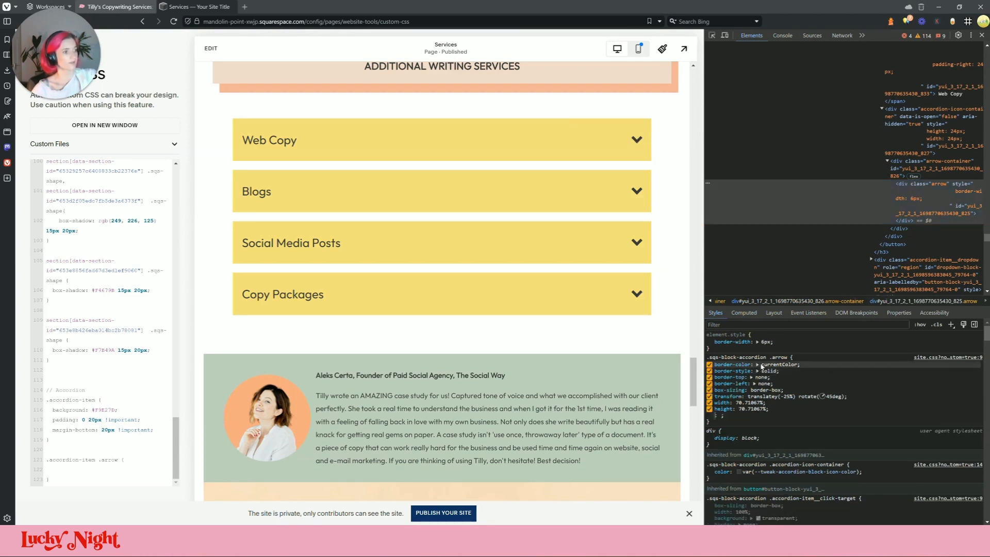
left_click(758, 365)
left_click(757, 365)
left_click(736, 365)
key("ctrl+c")
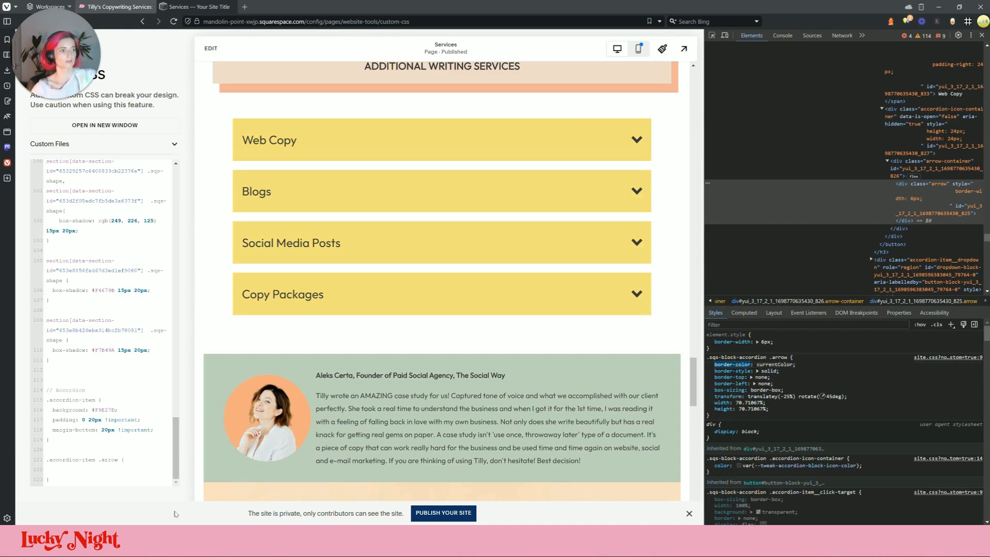
left_click(110, 466)
key("ctrl+v")
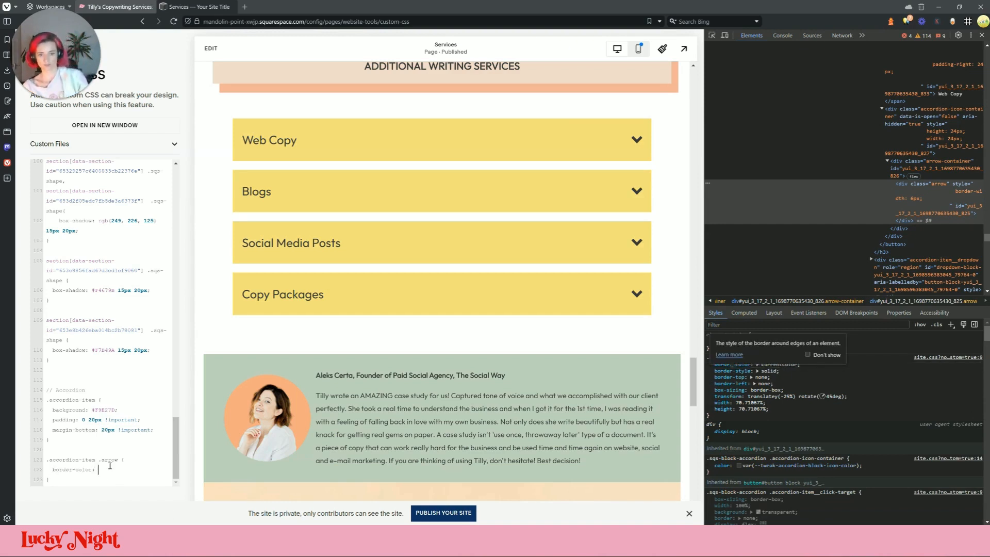
type(": red;")
key("BackSpace")
key("BackSpace")
key("BackSpace")
key("BackSpace")
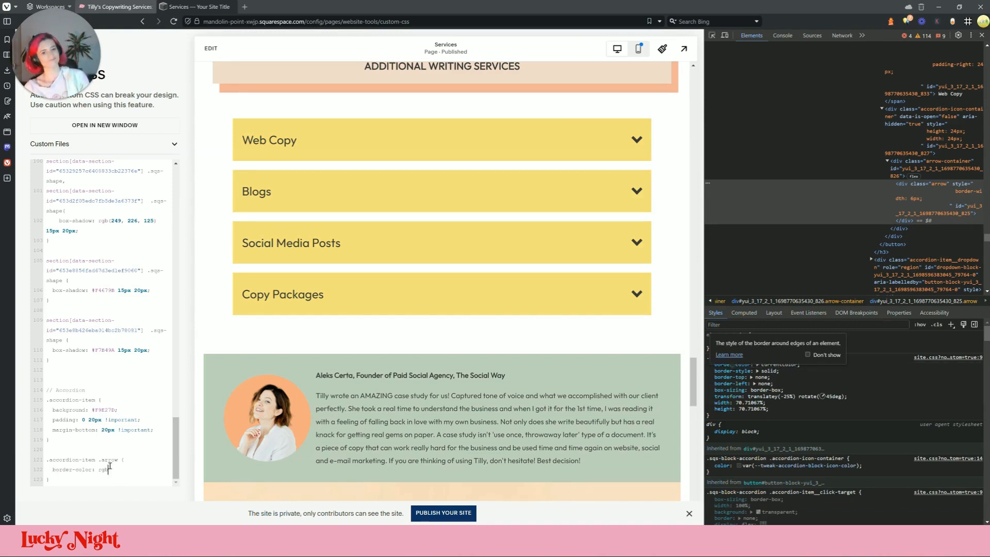
key("BackSpace")
key("BackSpace")
key("BackSpace")
key("BackSpace")
key("BackSpace")
key("BackSpace")
key("BackSpace")
key("BackSpace")
key("BackSpace")
key("BackSpace")
key("BackSpace")
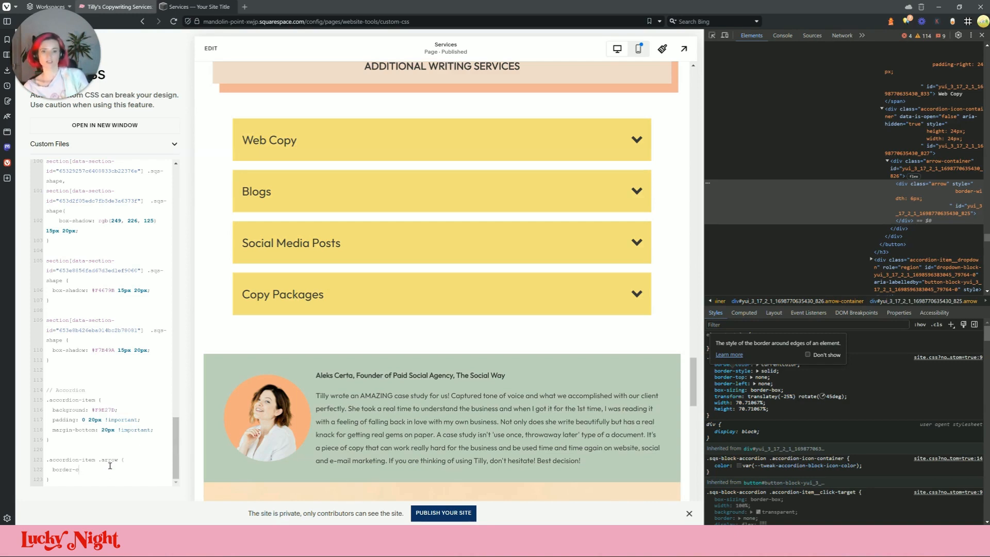
- Add an opacity of 0.5 to the .accordion-item .arrow rule
type("opa")
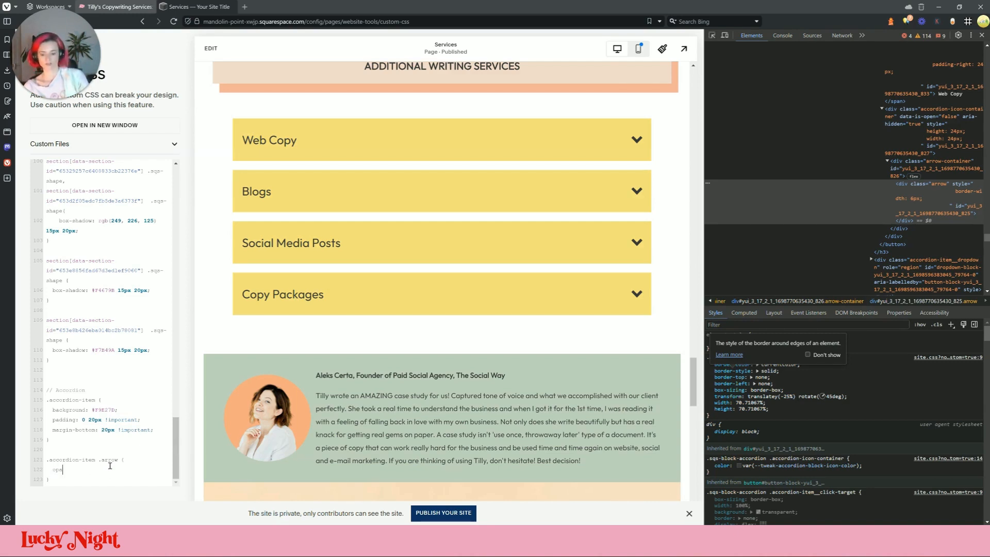
type("city: 0.5")
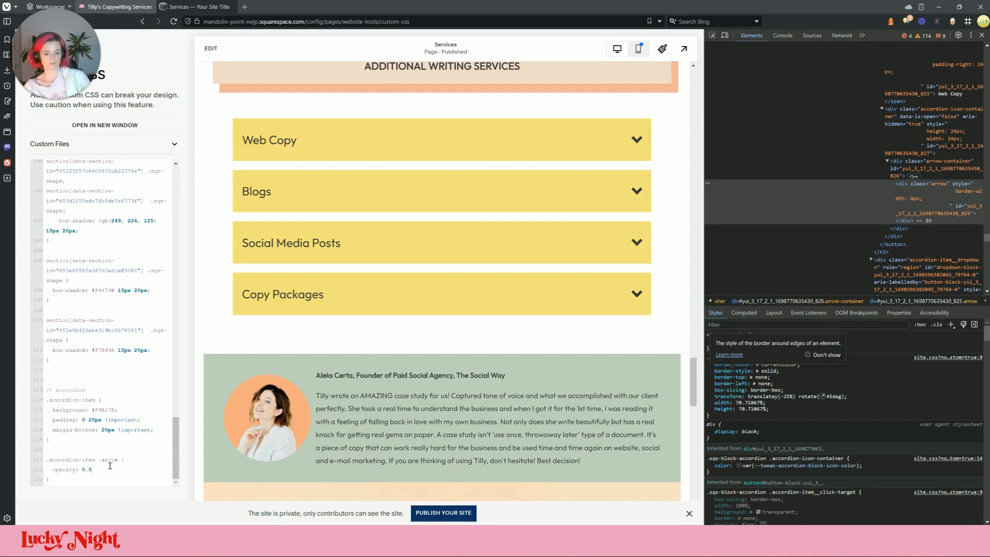
type(";")
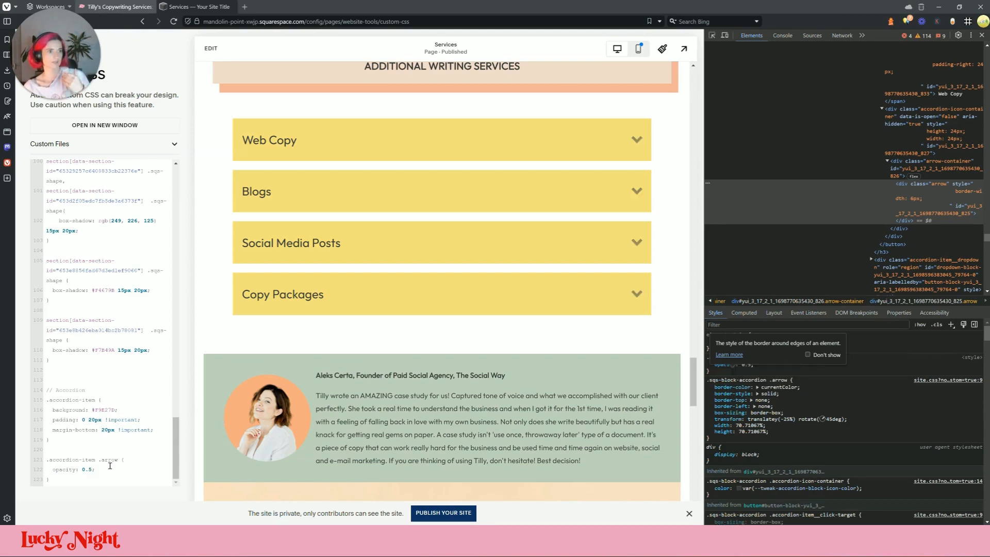
- Compare the accordion arrows with those on the original site and set the arrow rule's opacity to 0.8
left_click(119, 7)
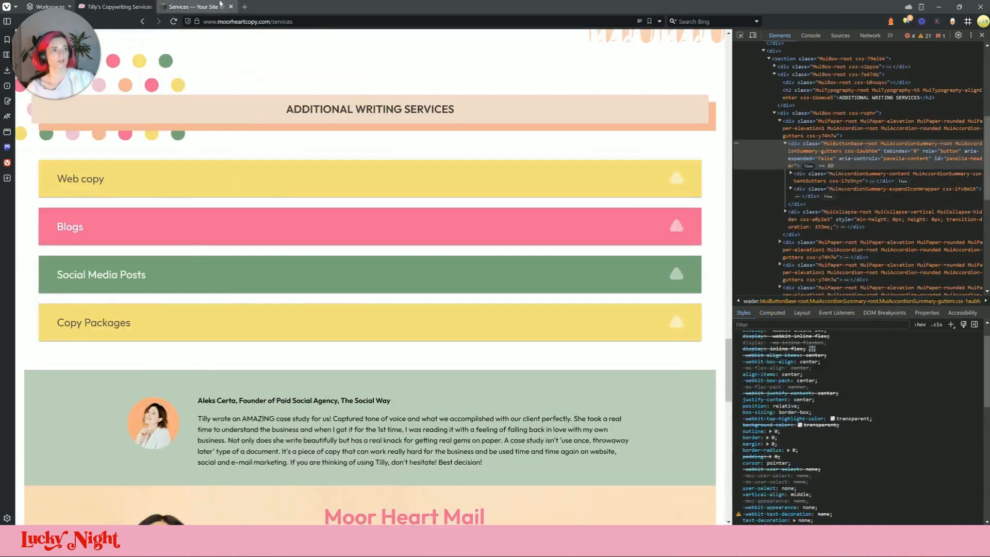
left_click(199, 7)
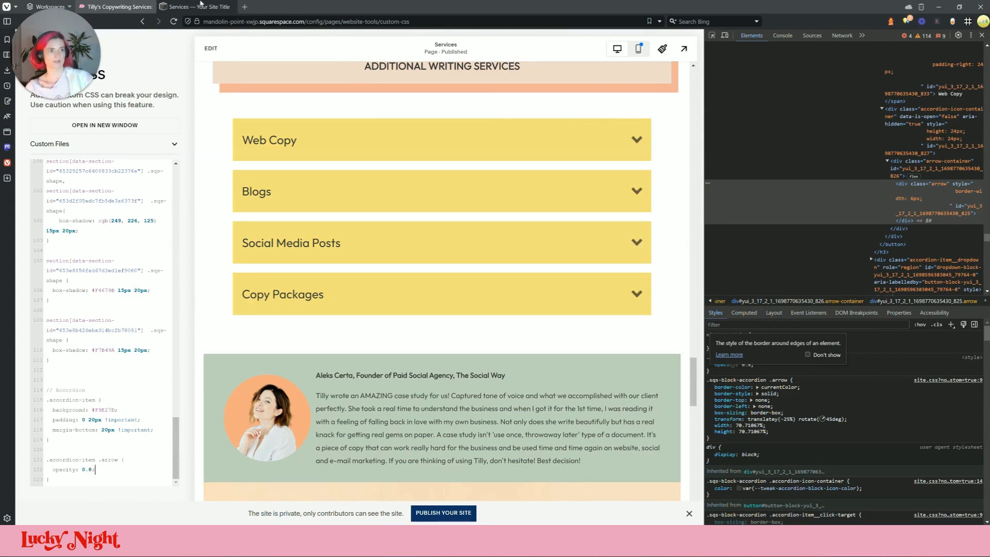
left_click(216, 7)
left_click(230, 7)
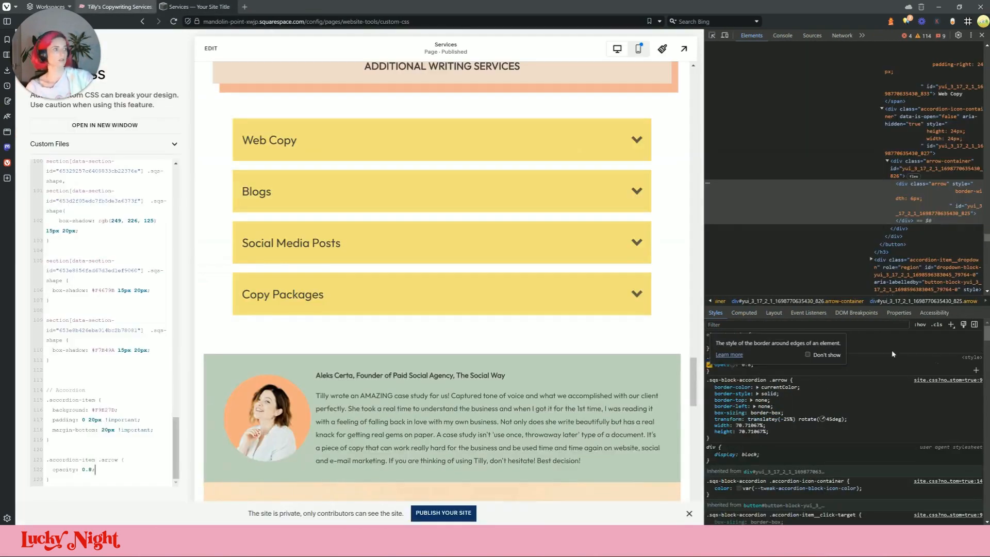
- Add border-color: white to the .accordion-item .arrow rule and set its opacity to 0.6
left_click(109, 470)
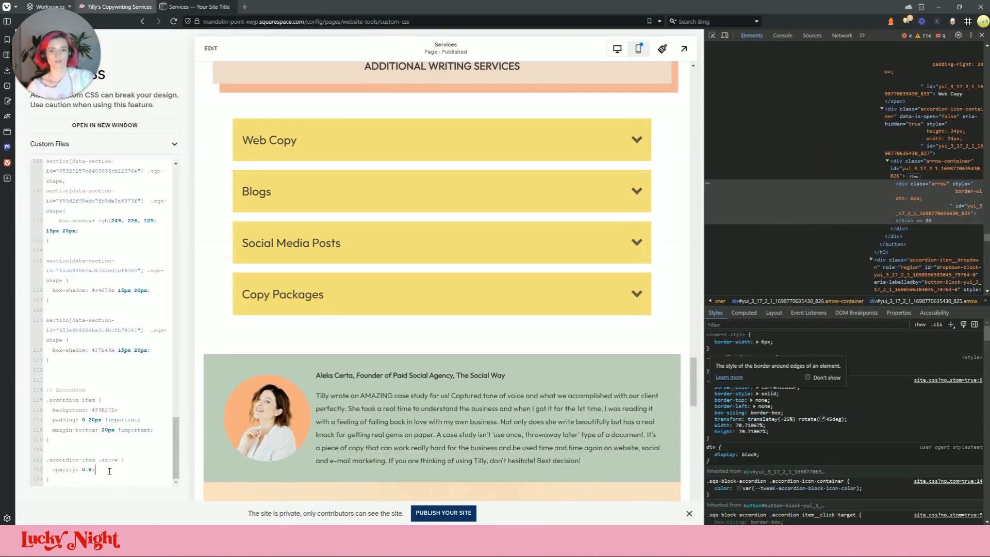
key("Return")
type("border-color: white;")
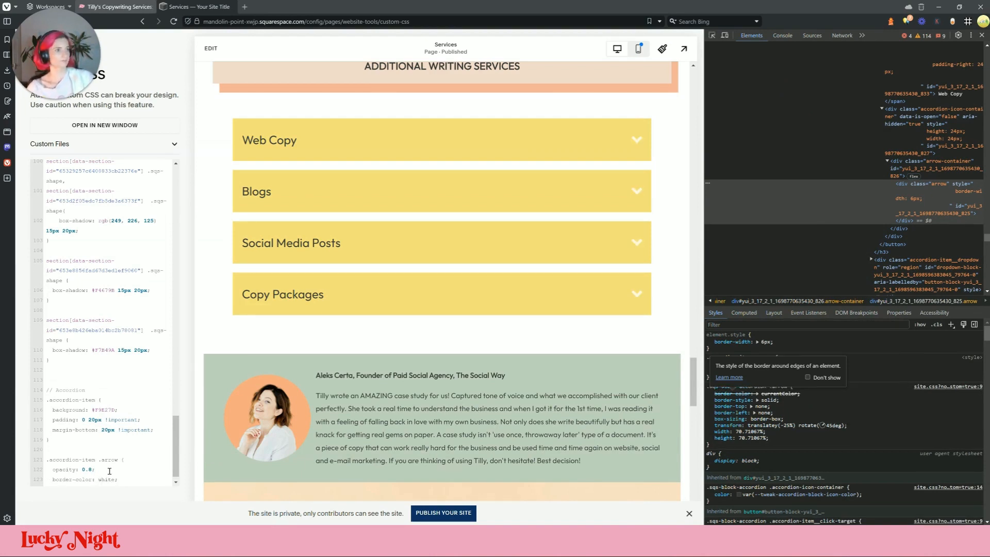
left_click_drag(108, 459, 108, 465)
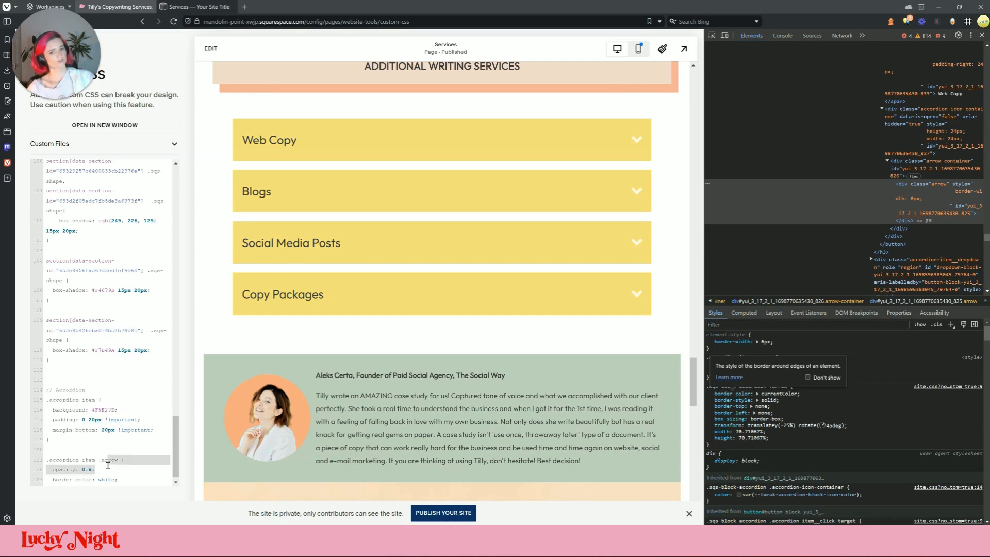
left_click(107, 465)
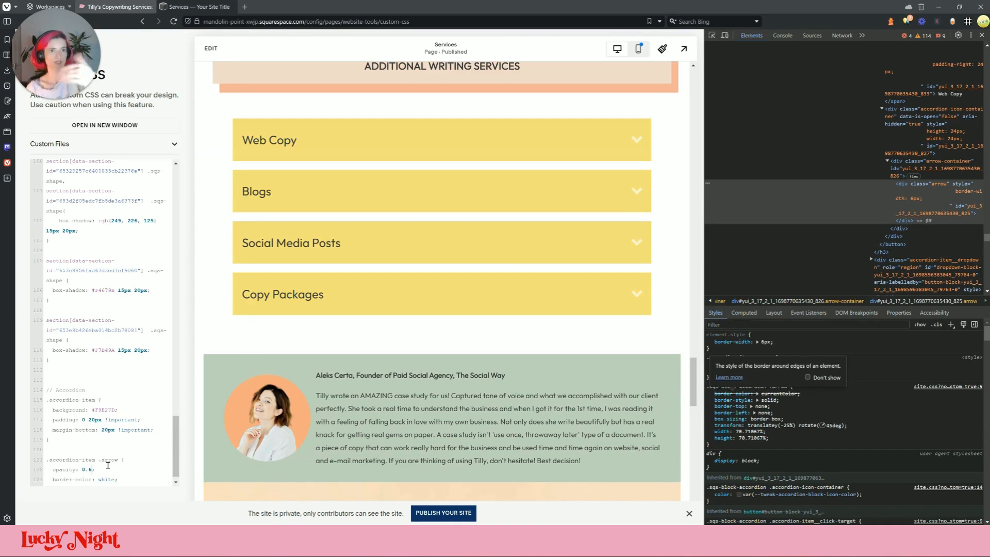
- Start a new .accordion-item selector on its own line between the .accordion-item rule and the .arrow rule
scroll(88, 436, "down", 1)
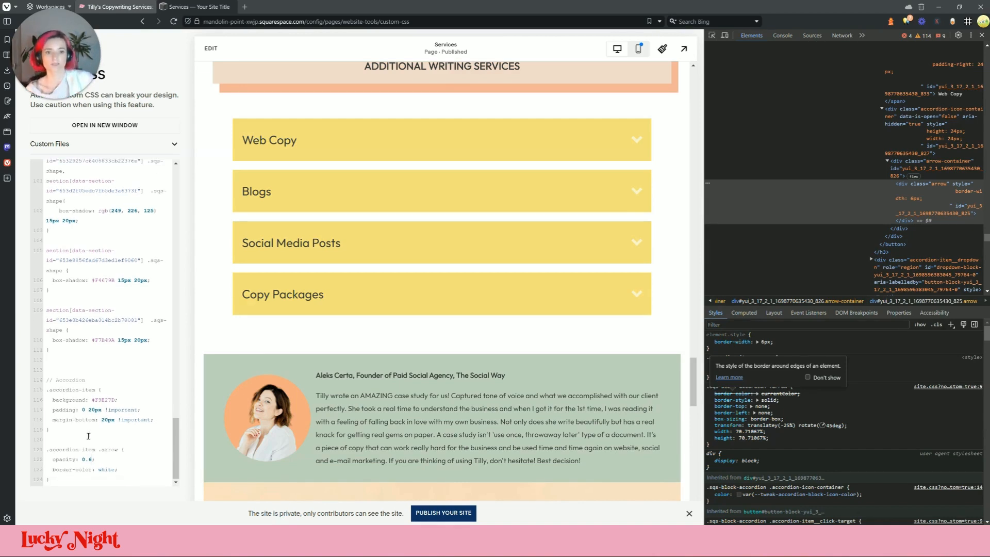
left_click(97, 390)
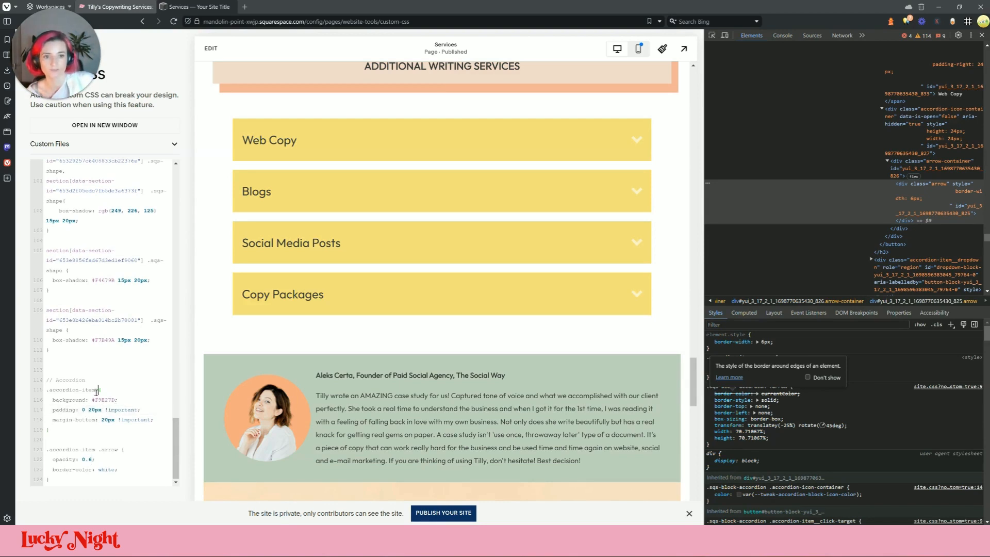
left_click(66, 432)
key("Return")
key("Return")
type(".accordion-item:")
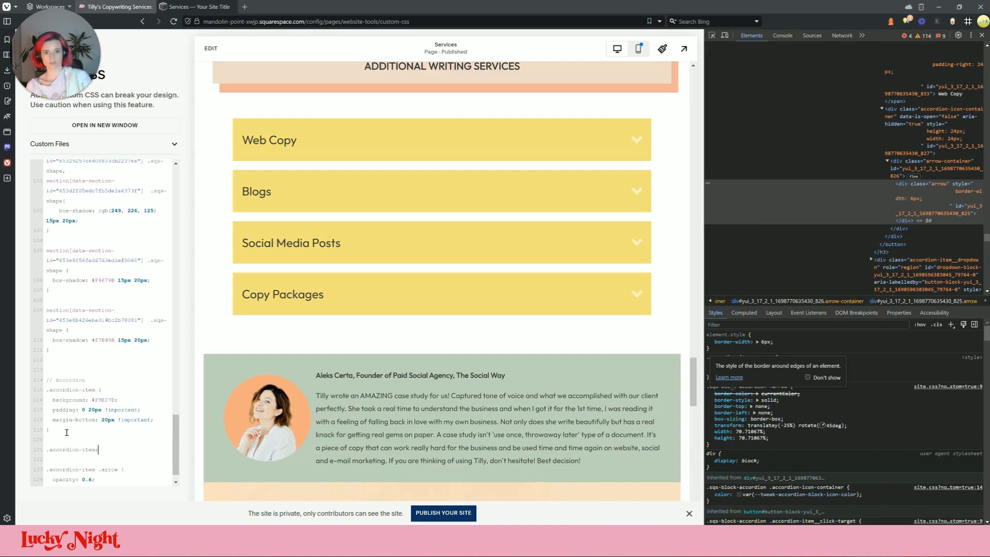
- Copy the :nth-of-type pseudo-class from the .blink rules and open a rule with the selector .accordion-item:nth-of-type(2)
scroll(130, 306, "up", 10)
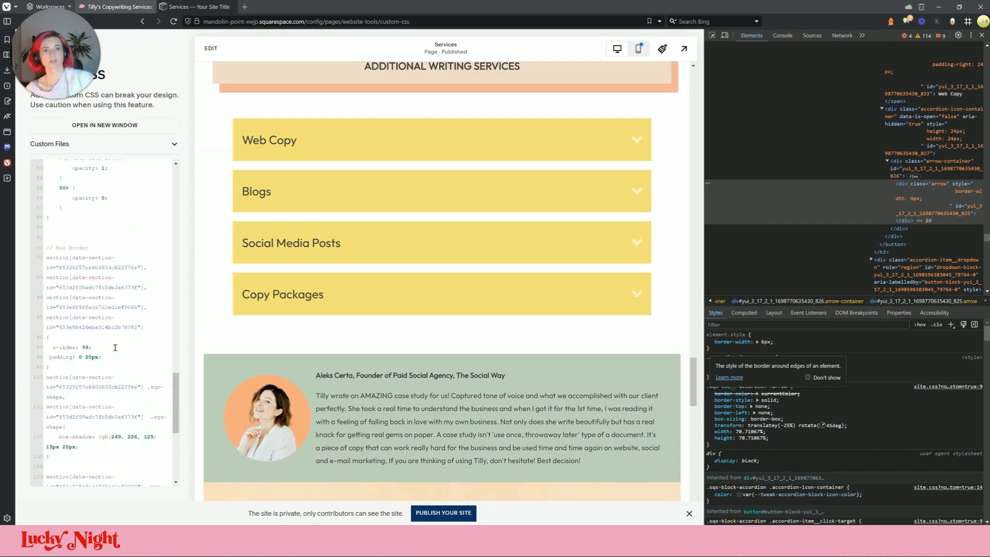
scroll(130, 306, "down", 1)
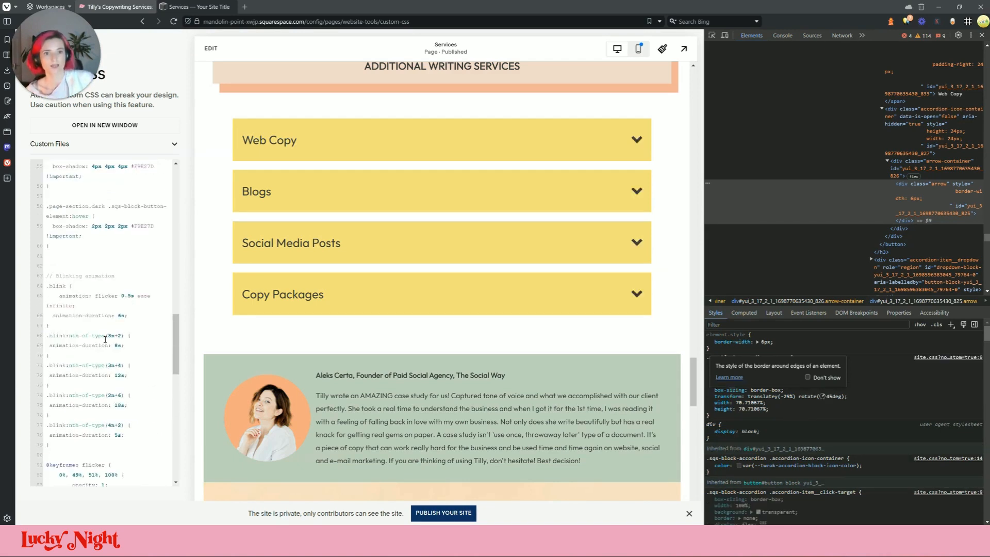
left_click_drag(105, 336, 67, 340)
key("ctrl+c")
scroll(77, 339, "down", 11)
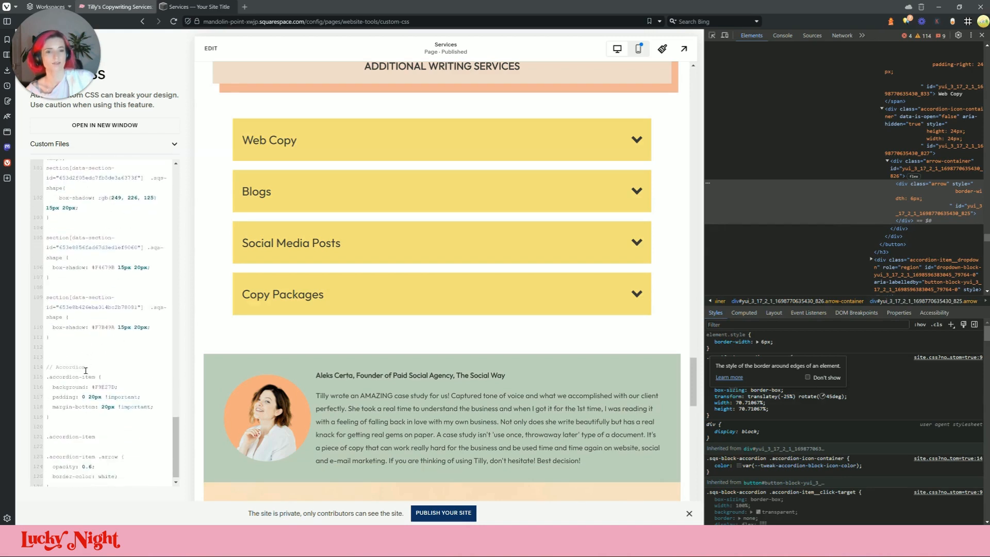
double_click(99, 429)
left_click(99, 429)
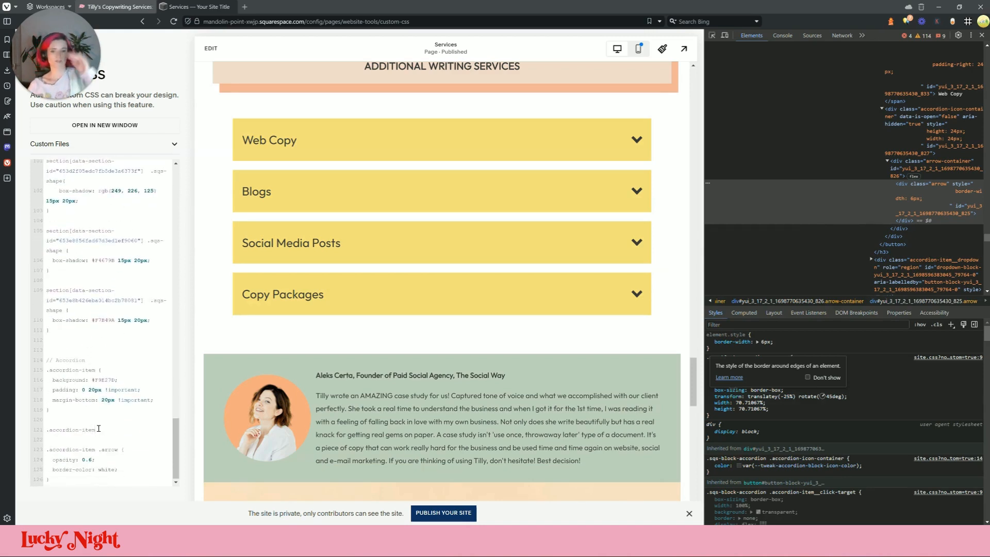
key("ctrl+v")
type("(2)")
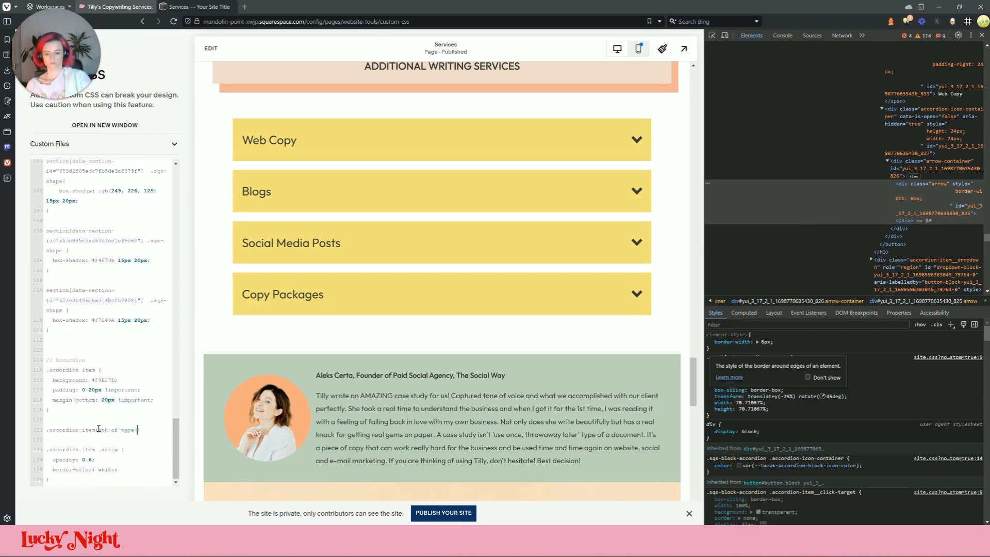
type(" {")
key("Return")
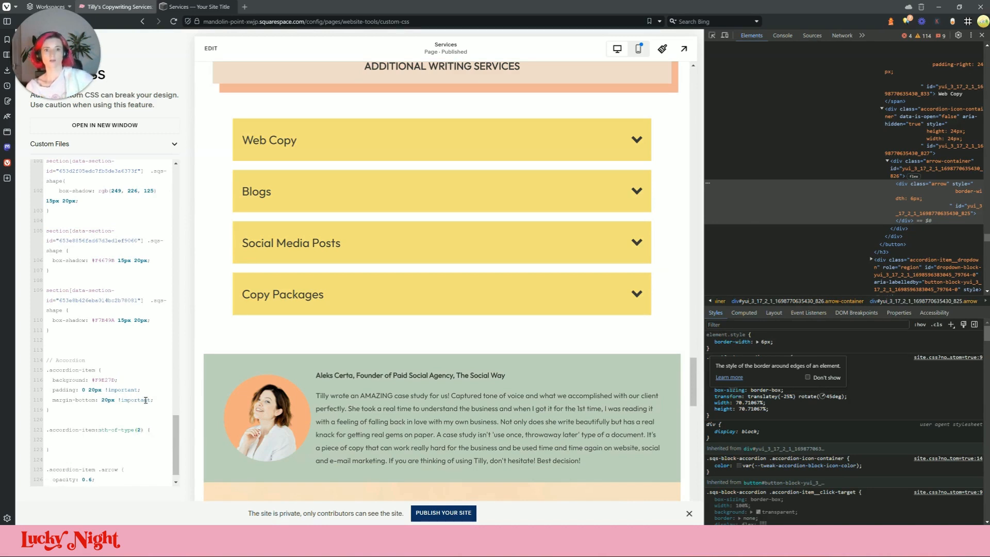
- Copy the background declaration from the .accordion-item rule into the nth-of-type rule and change its value to red
left_click_drag(118, 380, 53, 382)
key("ctrl+c")
left_click(79, 443)
key("ctrl+v")
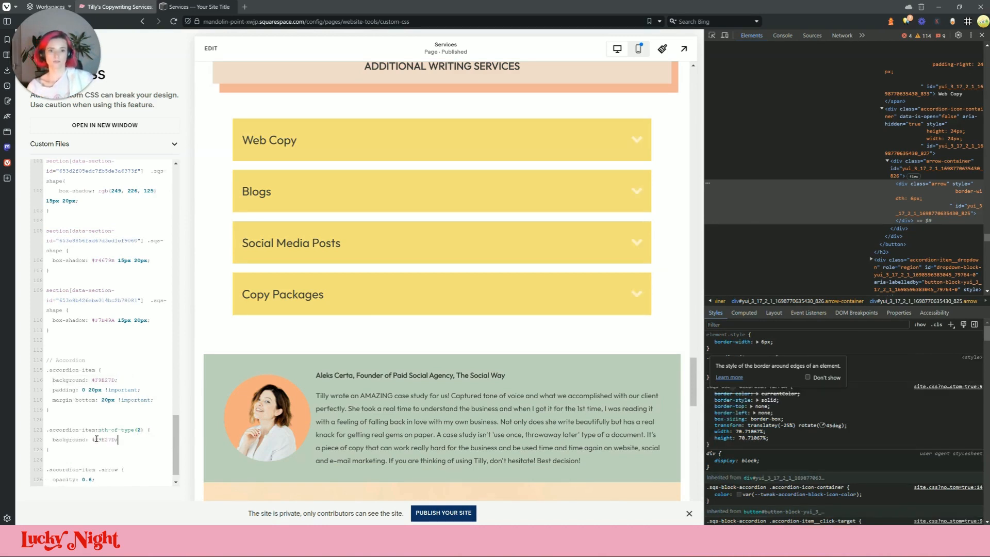
double_click(101, 440)
key("BackSpace")
key("BackSpace")
type("tr")
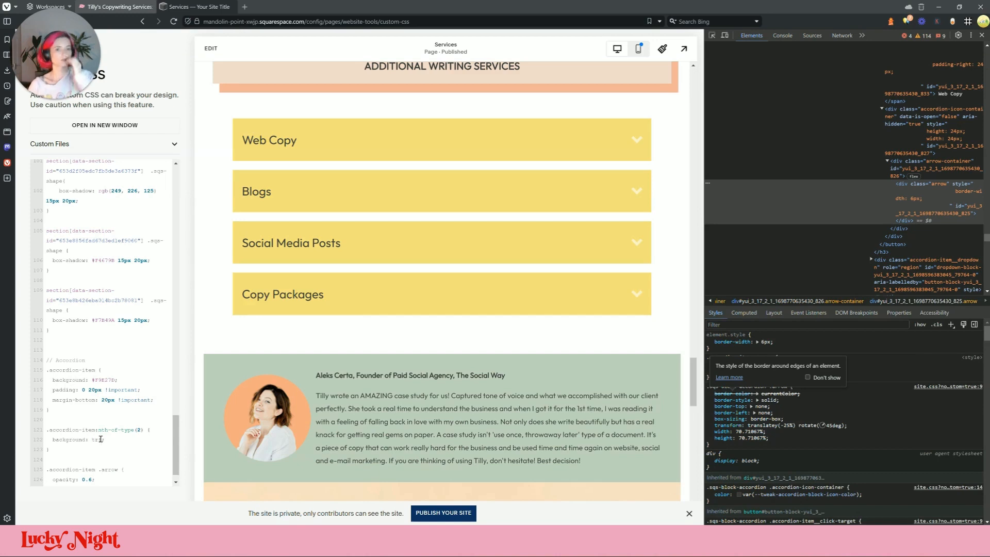
key("BackSpace")
type("red")
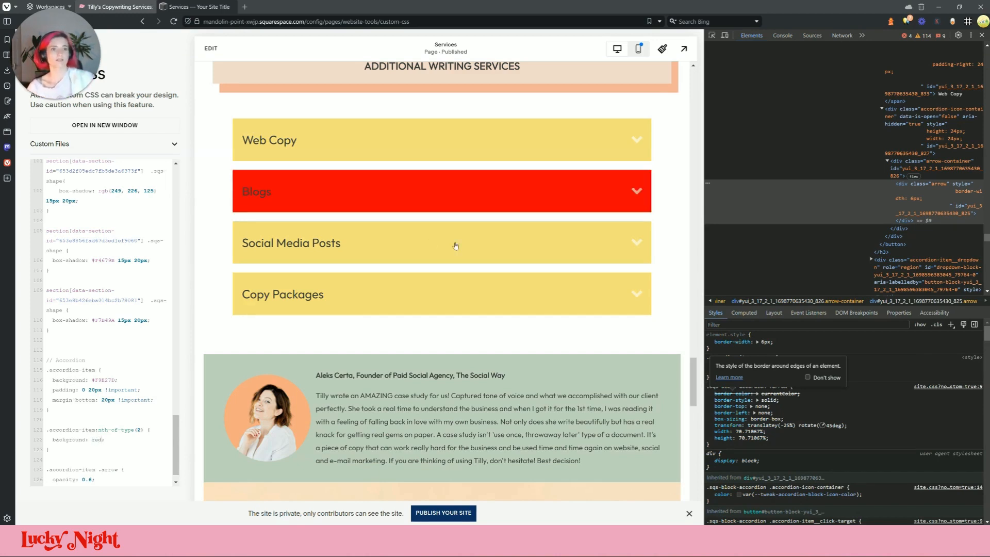
- Try the nth-of-type arguments 2n and 2n + 1 to colour alternate accordion entries, checking against the original site
mouse_move(110, 3)
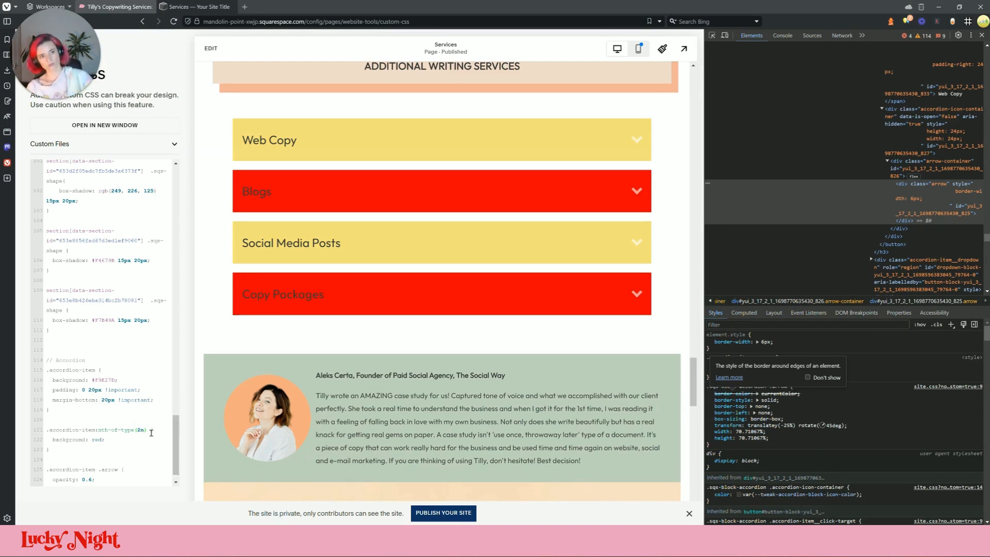
left_click(124, 6)
left_click(206, 6)
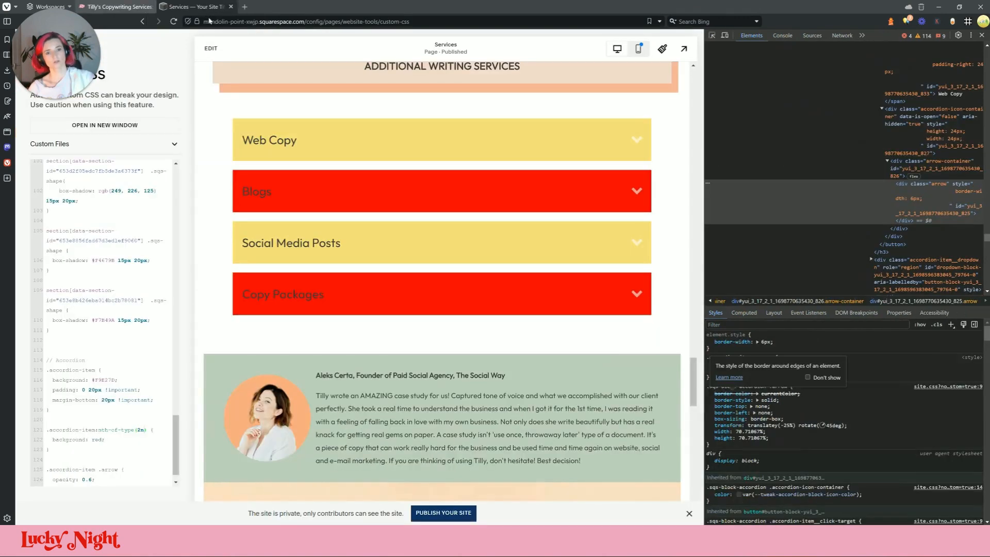
left_click(146, 431)
type("+ 1")
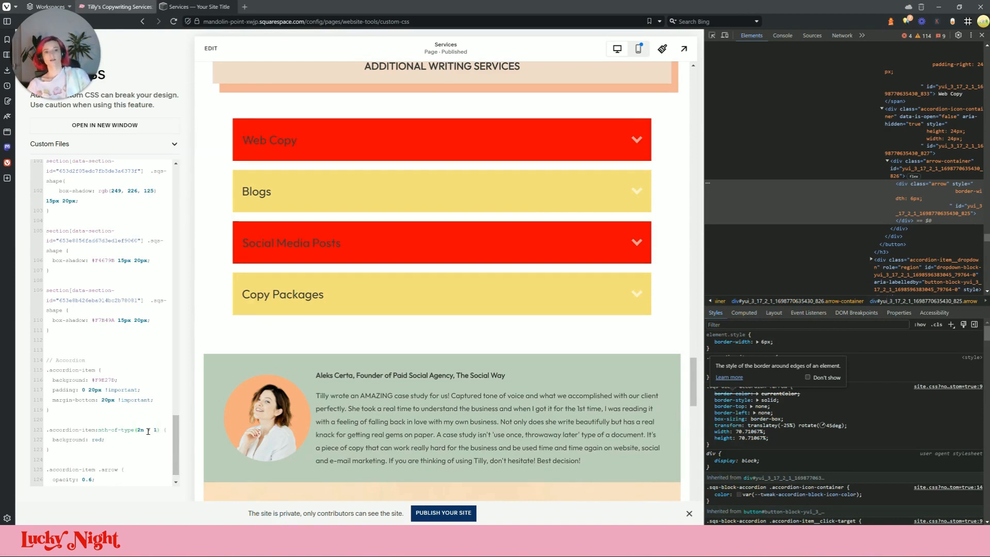
- Change the nth-of-type argument to 3n + 2 and check the colour pattern against the original site's accordion
key("BackSpace")
key("BackSpace")
key("BackSpace")
key("BackSpace")
key("BackSpace")
key("BackSpace")
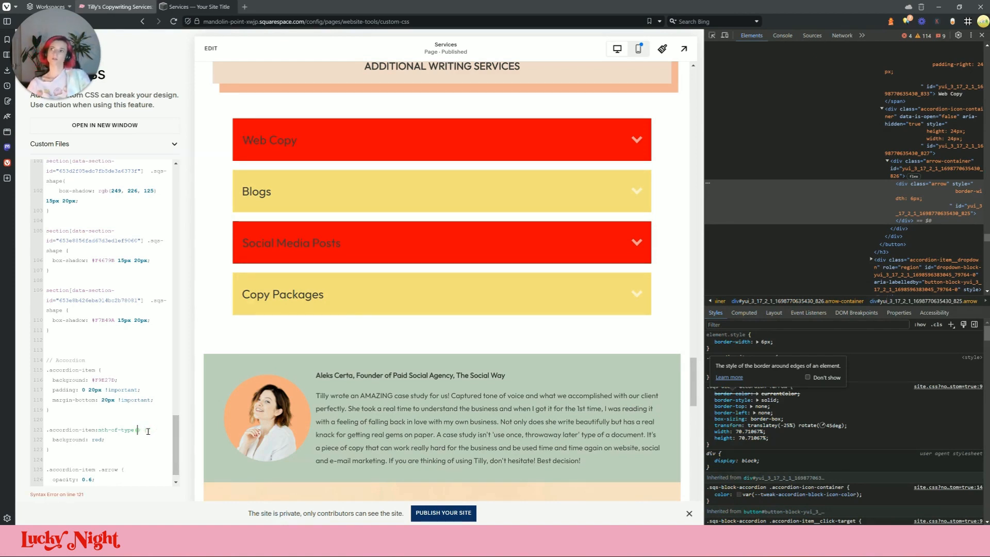
type("3n+ 2")
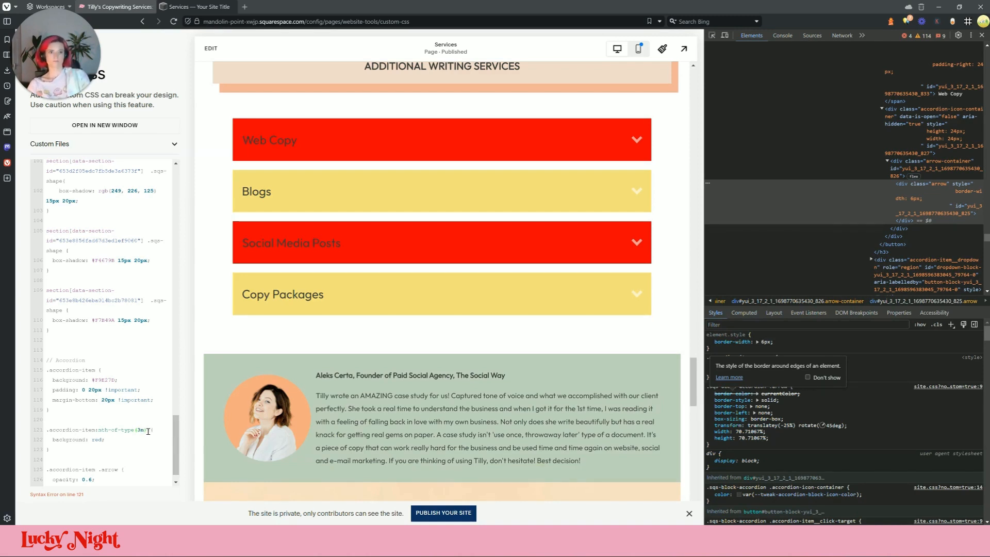
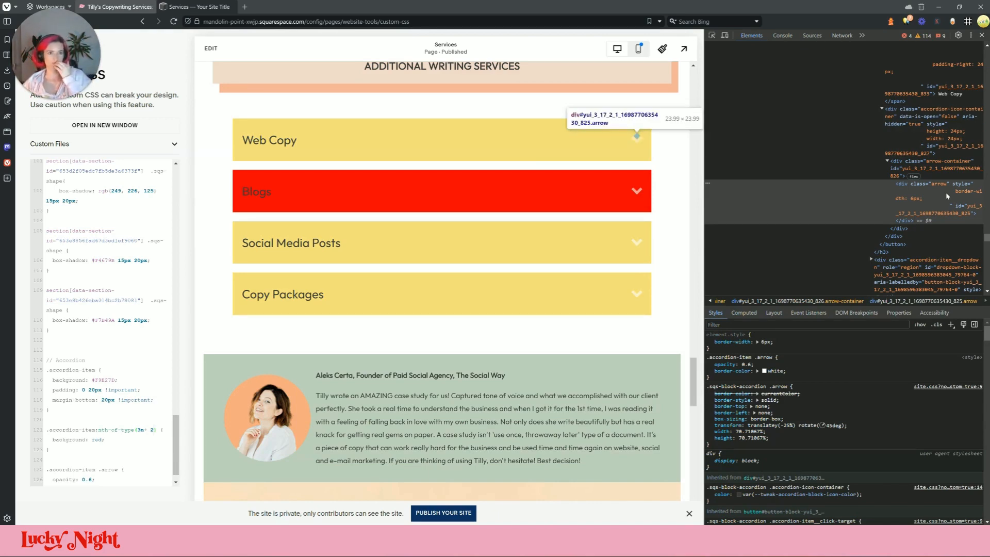
left_click(116, 7)
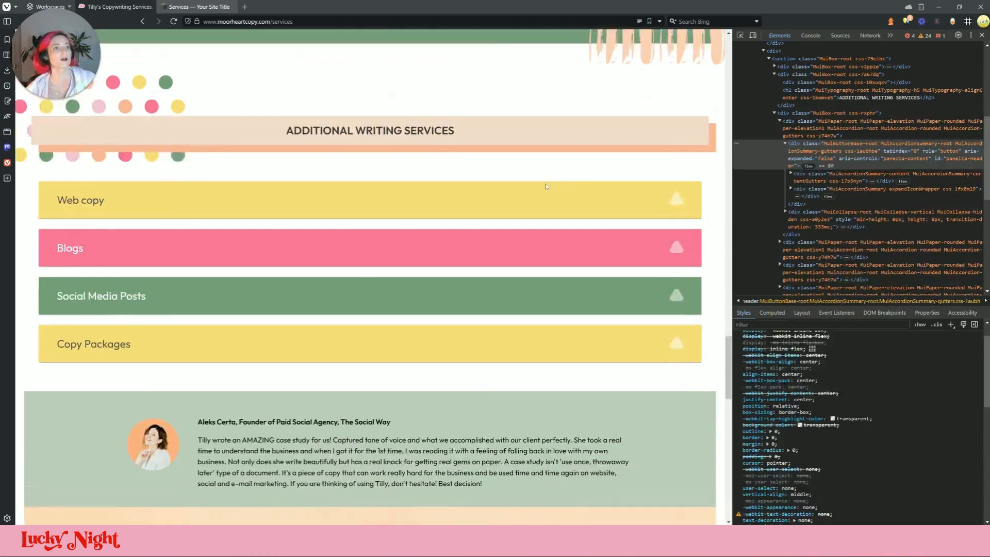
- Examine the repeating accordion colours on the original site's FAQs page, and return to the Squarespace custom CSS
scroll(547, 186, "up", 20)
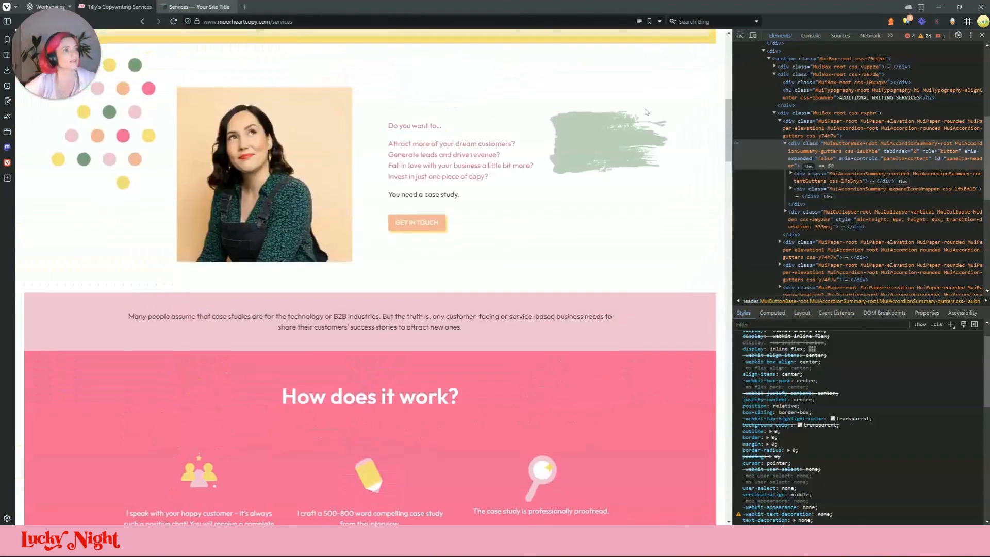
scroll(646, 112, "up", 10)
left_click(573, 60)
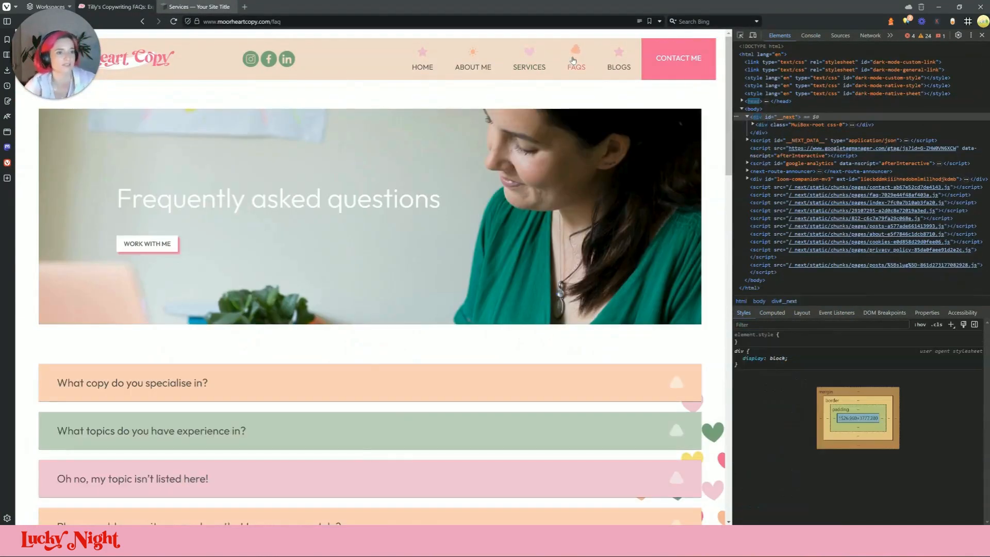
scroll(269, 324, "down", 3)
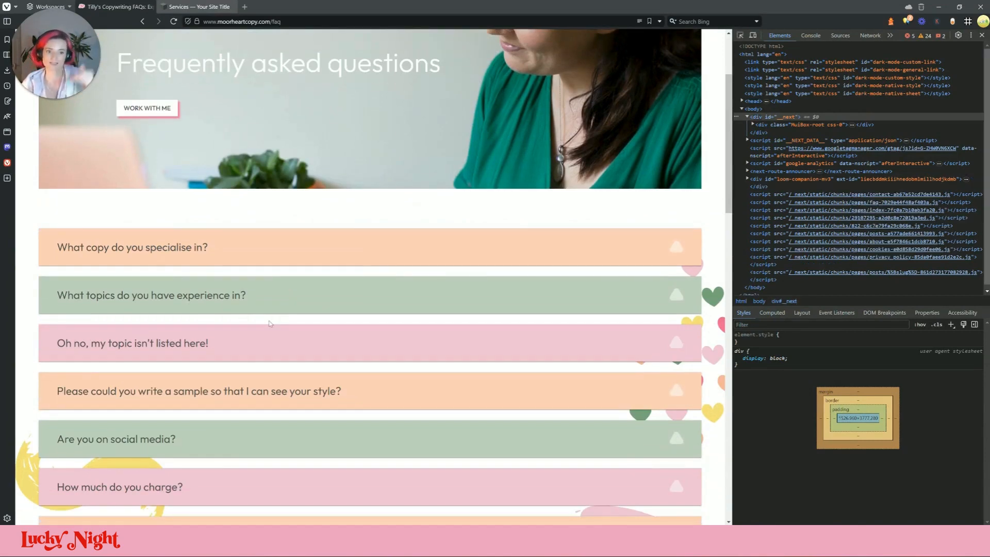
scroll(199, 271, "down", 7)
scroll(140, 119, "up", 10)
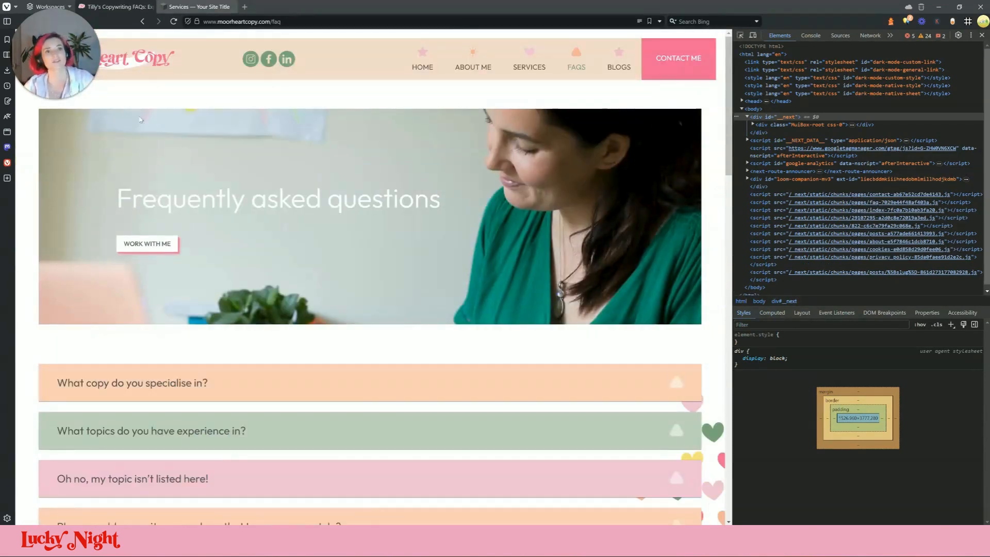
left_click(142, 21)
left_click(199, 6)
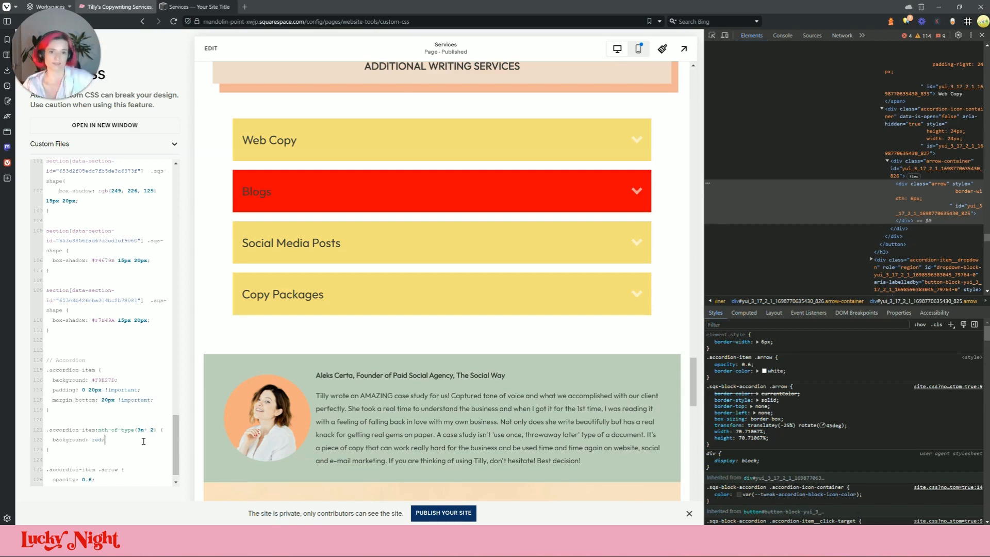
- Inspect the Blogs accordion entry's header on the original site's Services page and find its background colour declaration
left_click(118, 7)
scroll(534, 298, "down", 5)
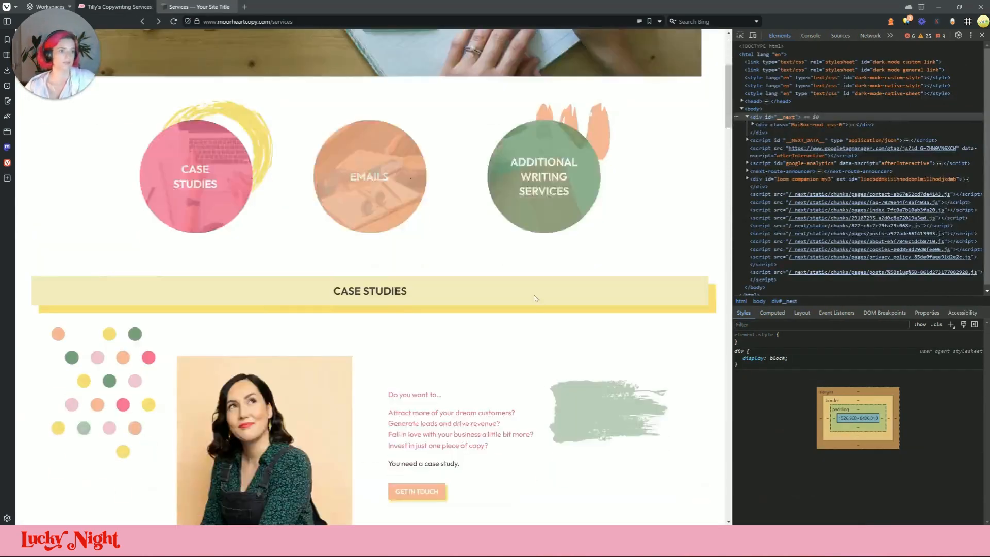
scroll(535, 298, "down", 20)
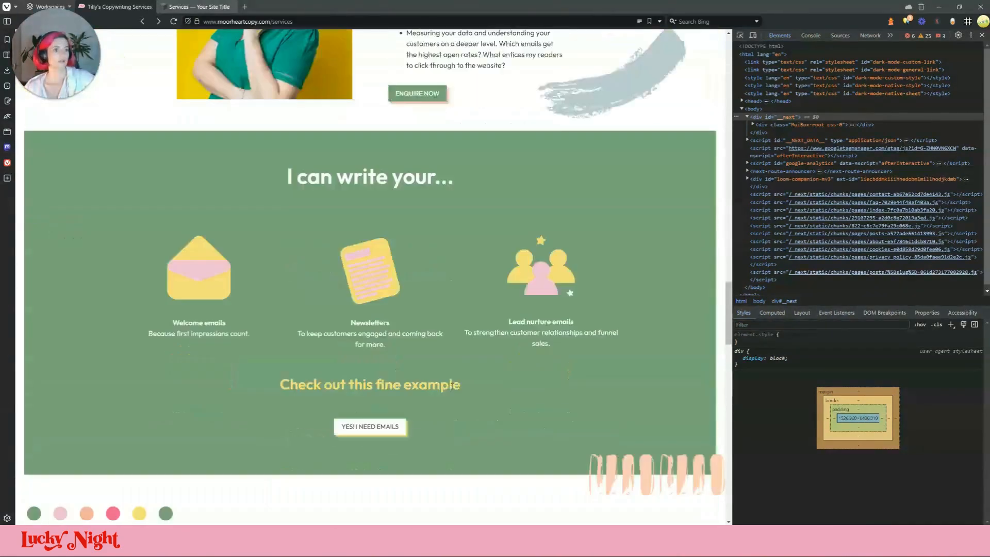
scroll(452, 387, "up", 15)
scroll(364, 349, "down", 5)
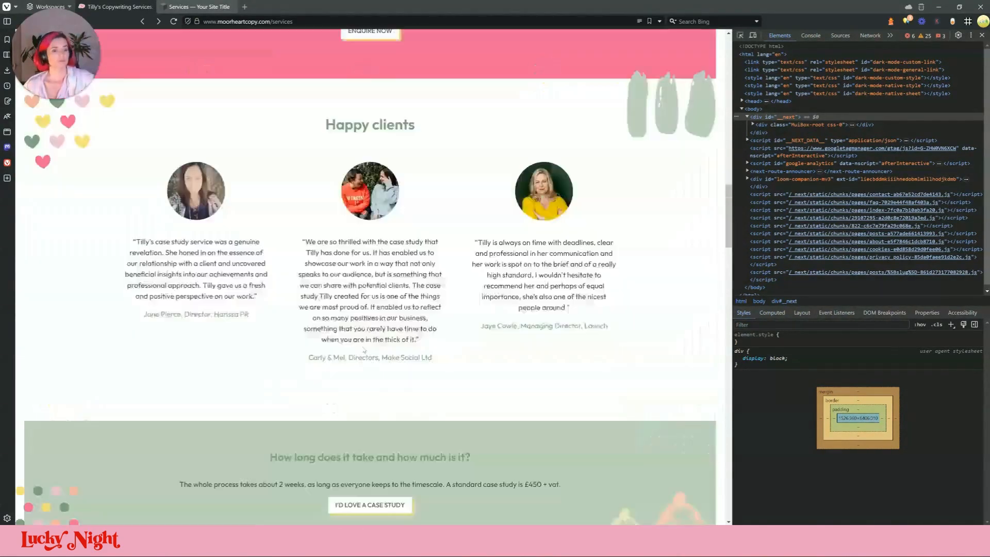
scroll(364, 350, "down", 10)
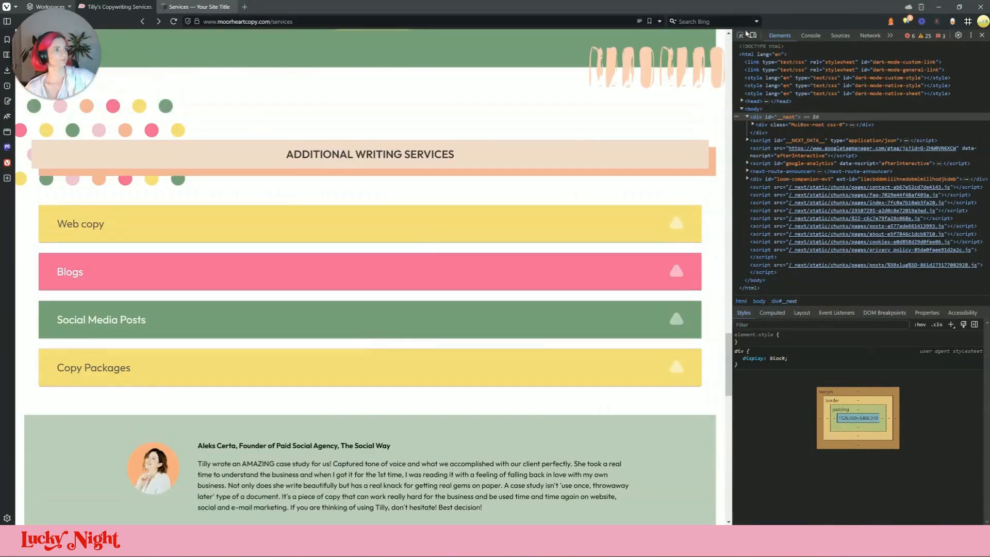
left_click(740, 35)
left_click(639, 272)
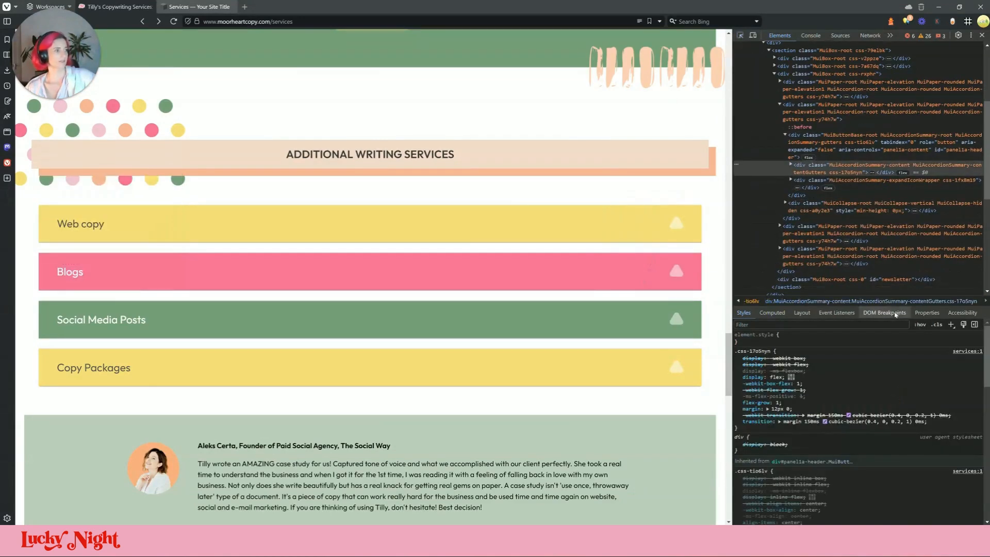
left_click(834, 152)
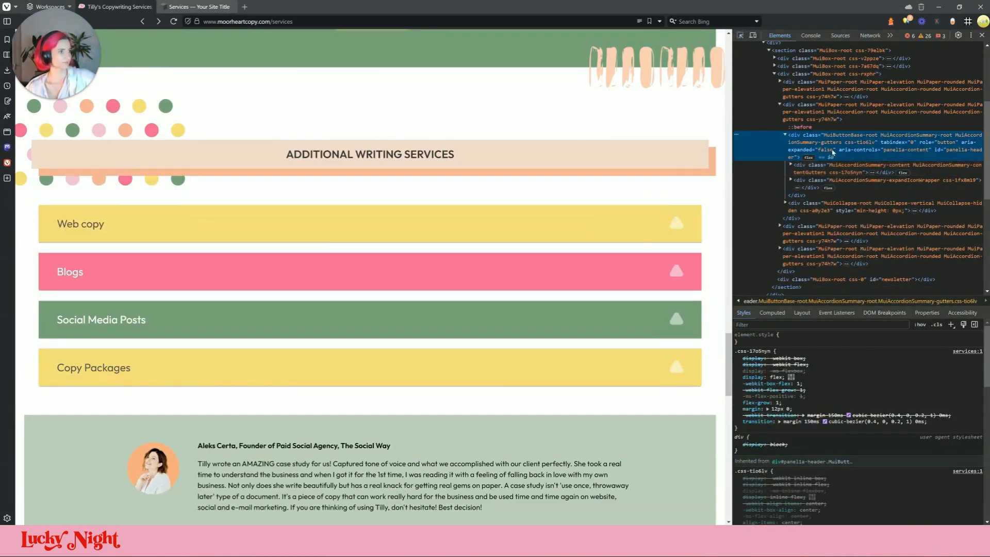
scroll(814, 447, "down", 5)
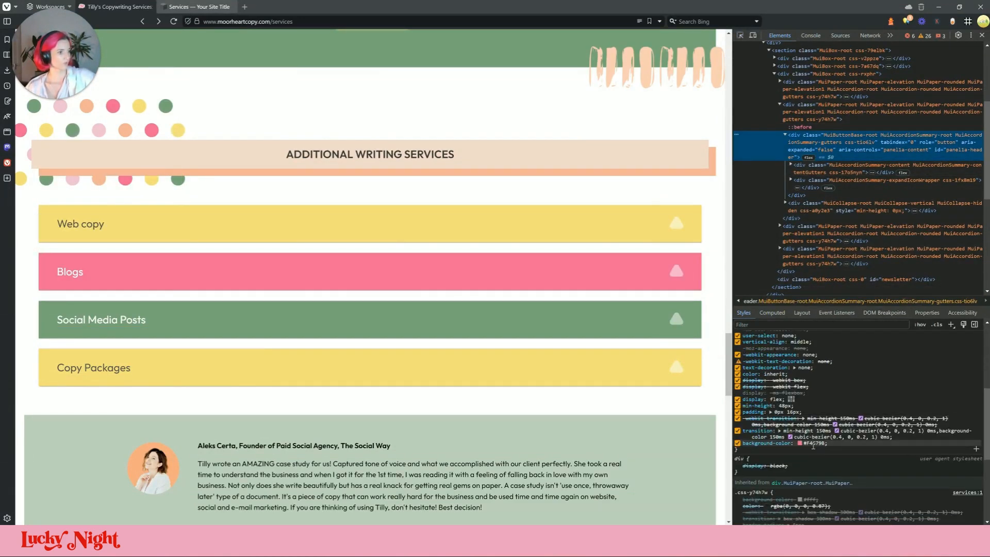
- Replace red with #F4679B as the background in the .accordion-item:nth-of-type(3n + 2) rule of the Squarespace custom CSS
left_click(116, 7)
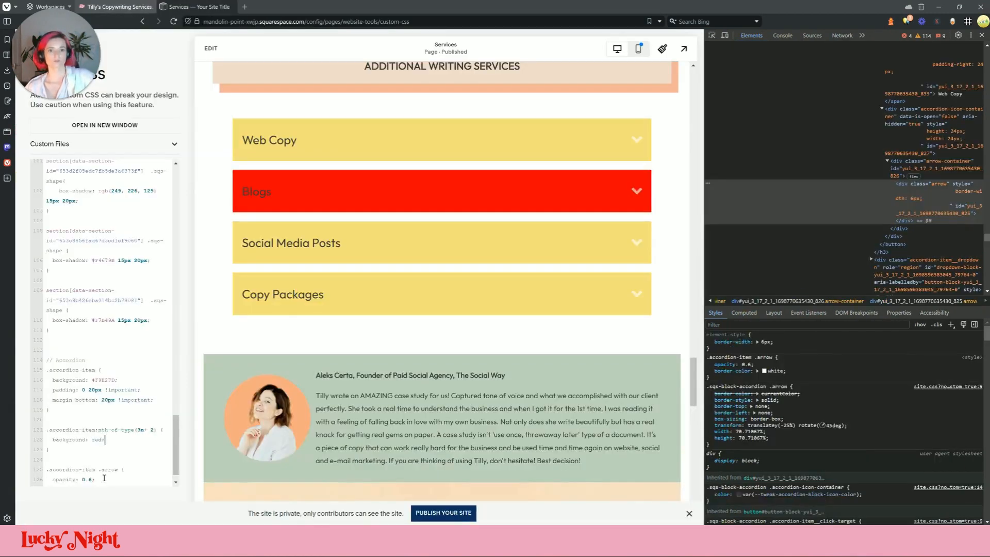
double_click(97, 439)
type("#F4679B")
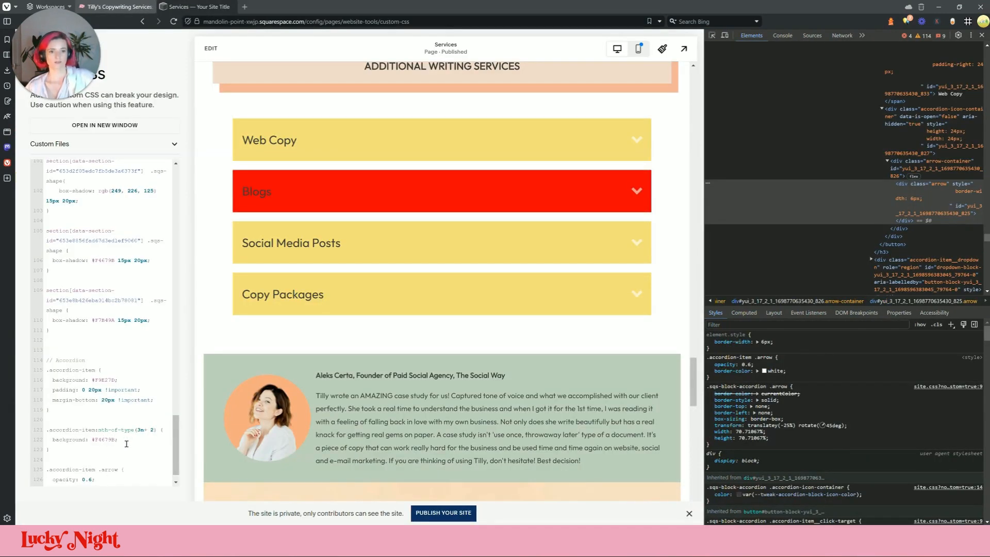
- Duplicate the .accordion-item:nth-of-type(3n + 2) rule below itself and change the copy's argument to 3n + 3
left_click_drag(66, 447, 19, 433)
key("ctrl+c")
key("Right")
key("Return")
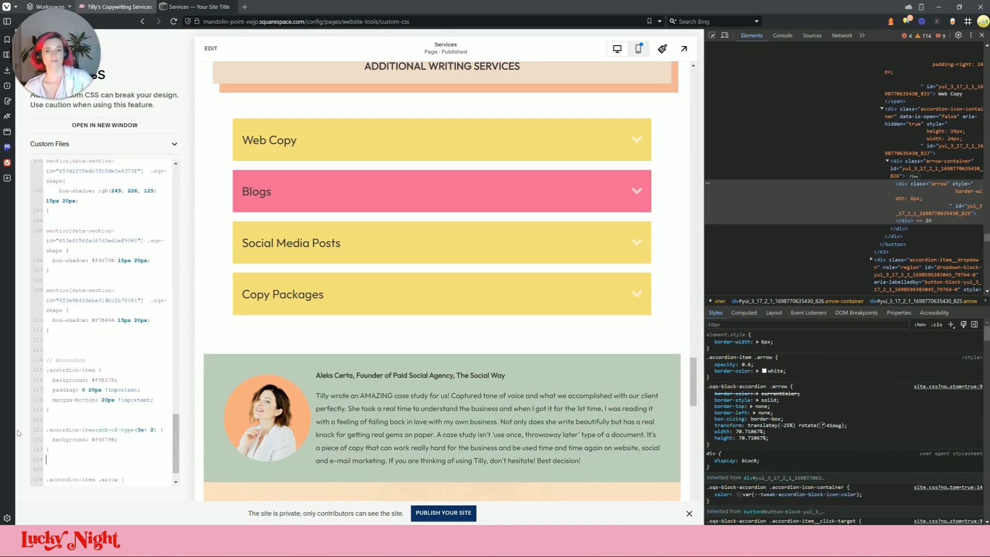
key("Return")
key("ctrl+v")
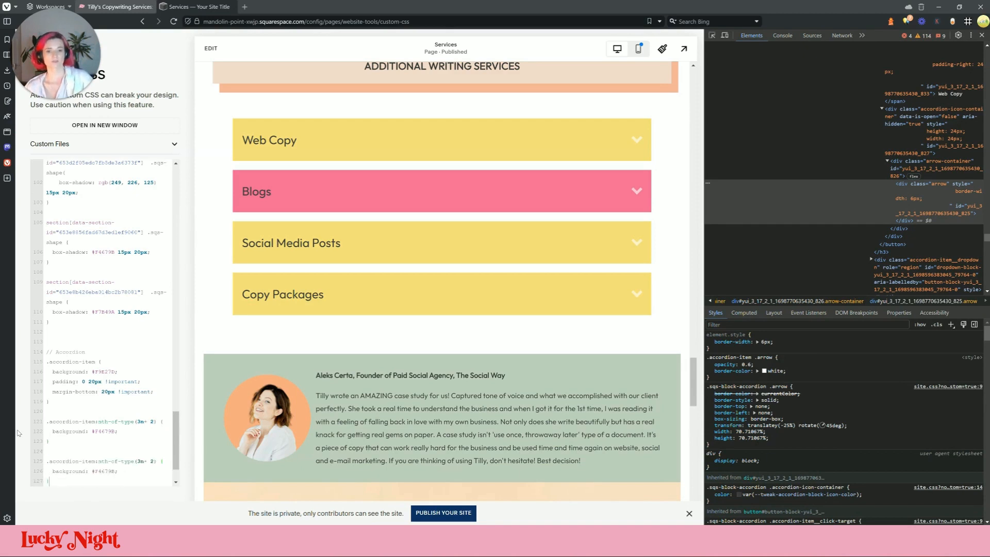
double_click(151, 461)
type("3")
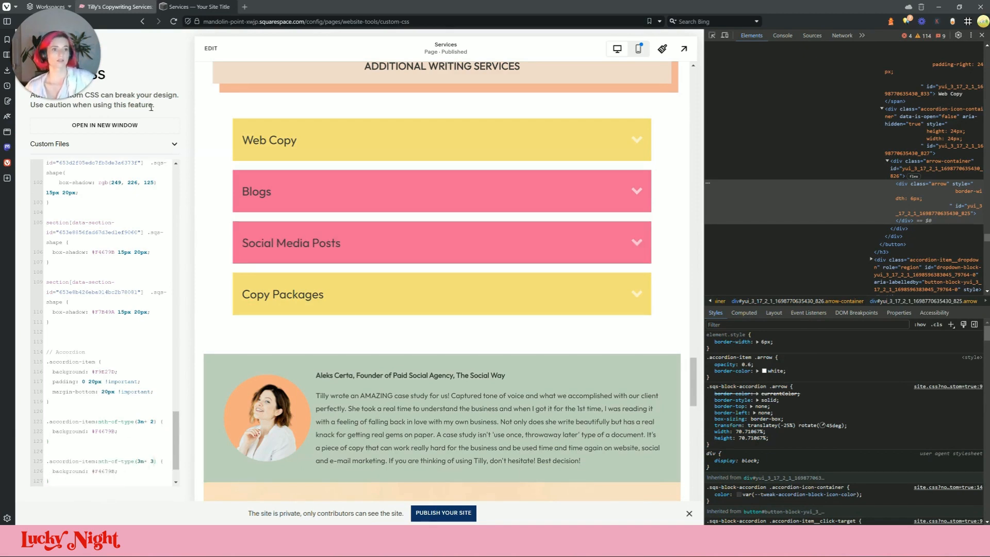
- Inspect the original site's Social Media Posts entry and apply its background colour #7AA57C in the 3n + 3 rule
left_click(128, 8)
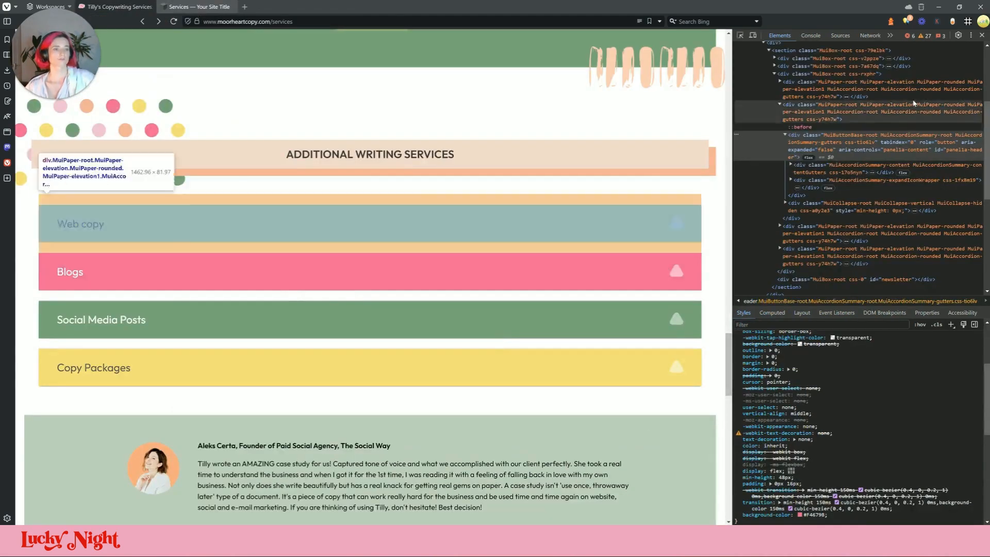
left_click(739, 35)
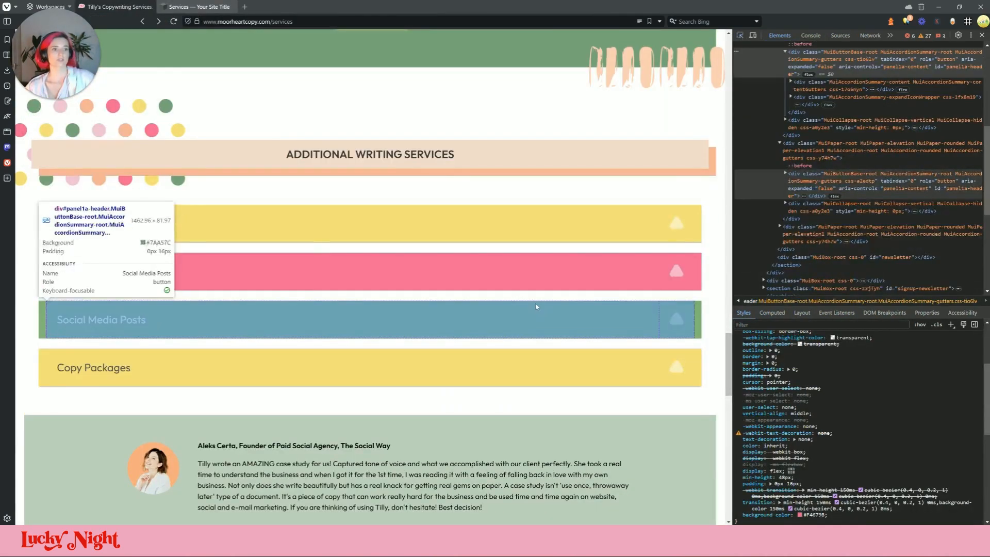
left_click(536, 306)
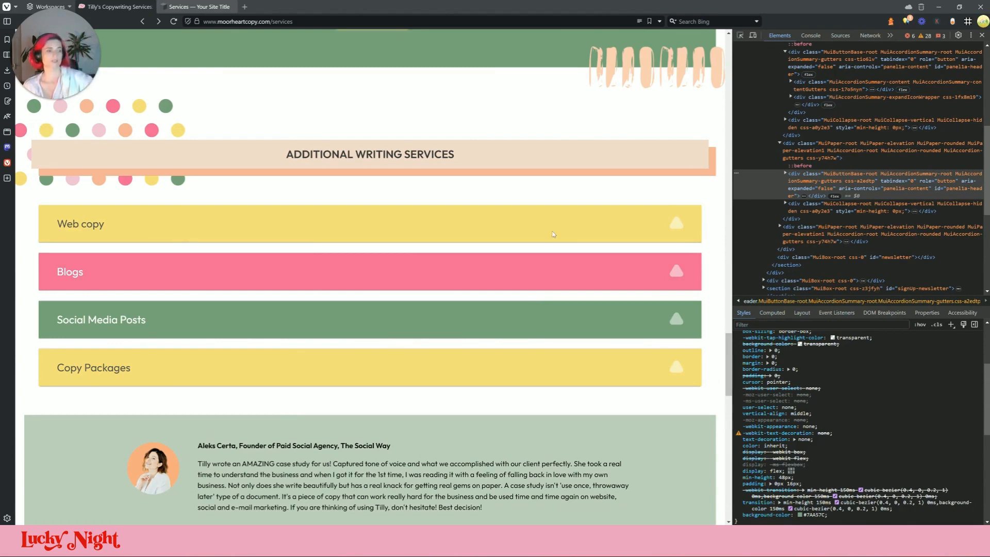
scroll(782, 444, "down", 2)
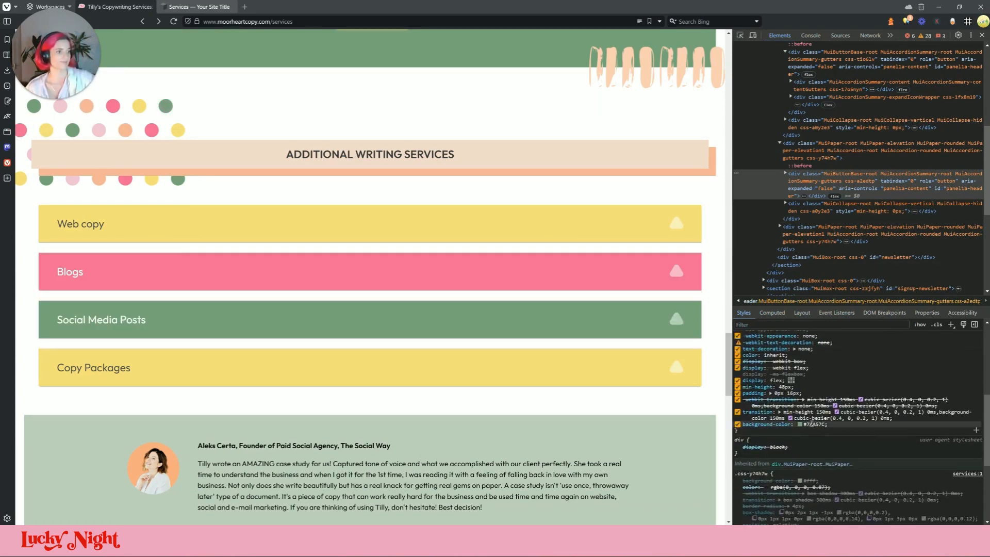
left_click(205, 8)
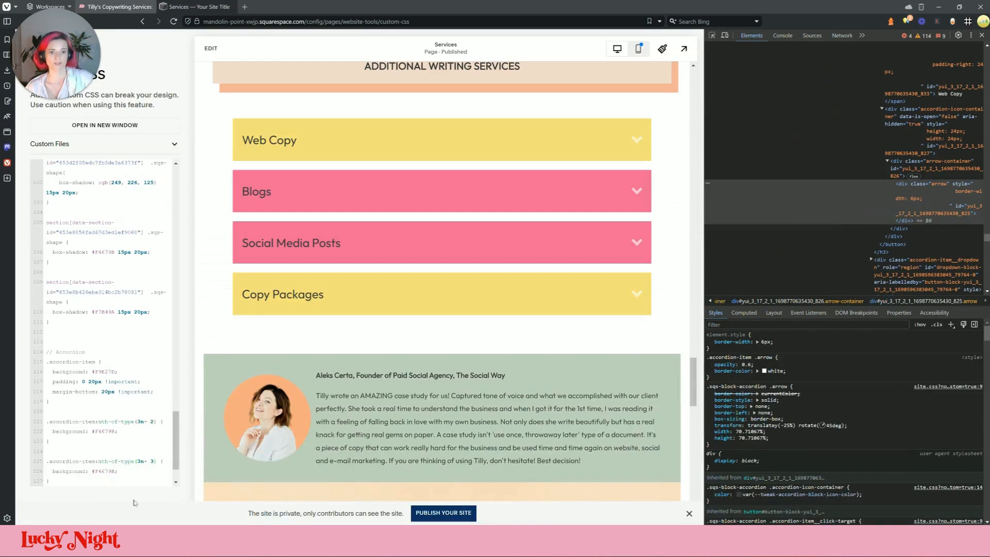
left_click_drag(116, 419, 91, 419)
type("#7AA57C")
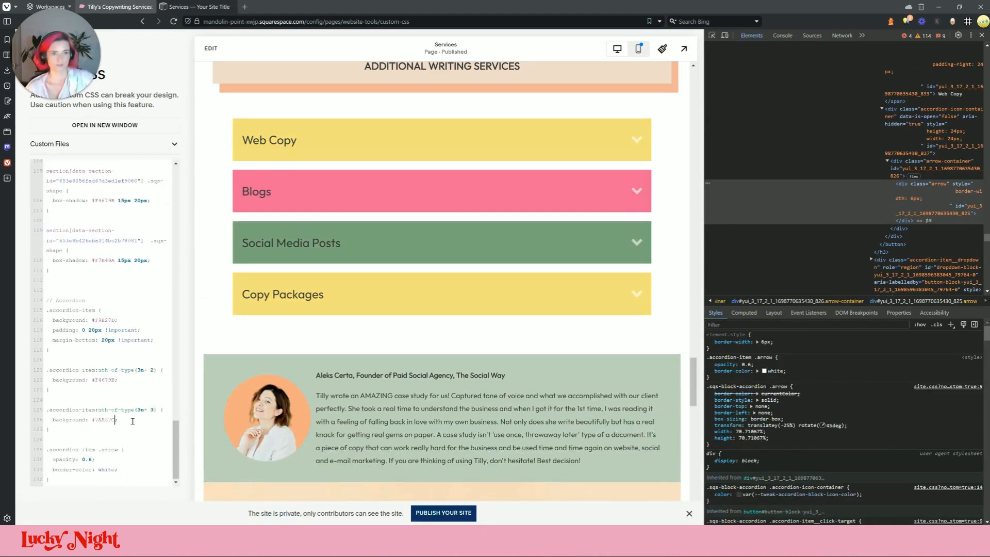
- Compare with the original site's entry titles and try adding color: white !important to the 3n + 2 rule
left_click(124, 8)
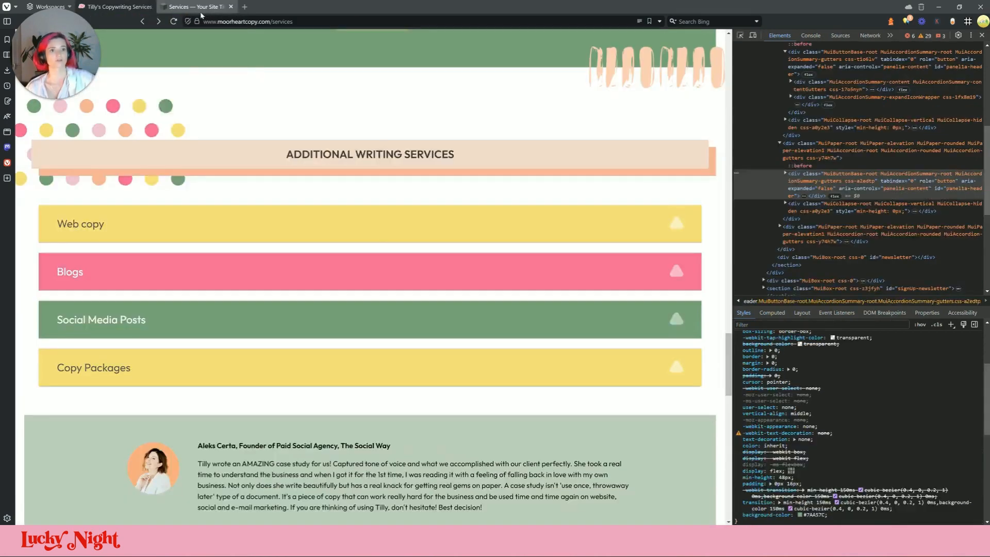
left_click(120, 7)
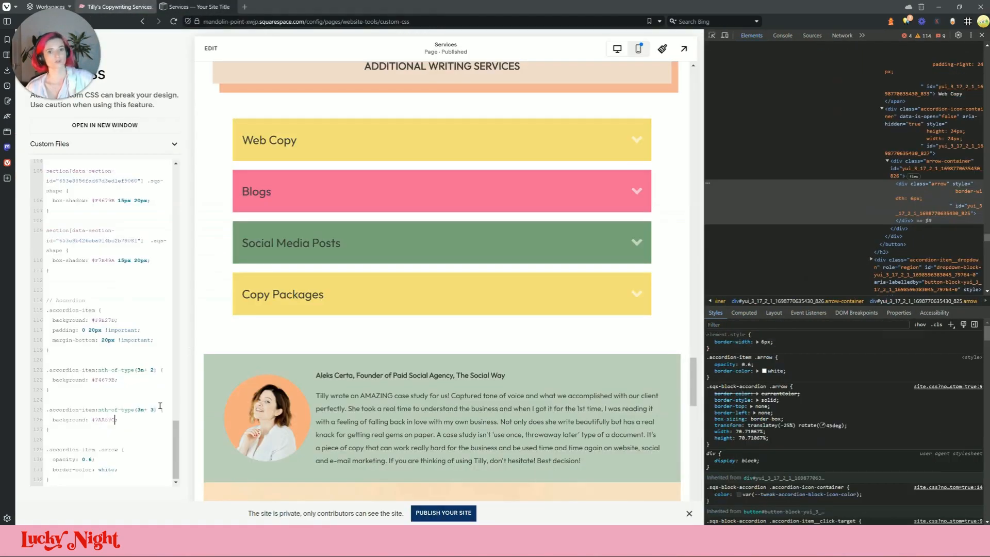
left_click(141, 377)
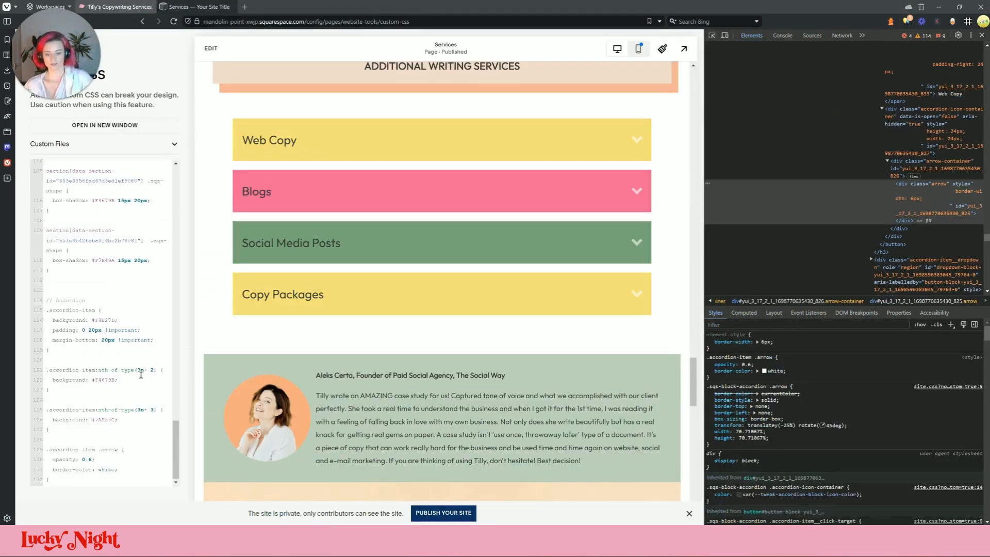
key("Return")
type("color: white;")
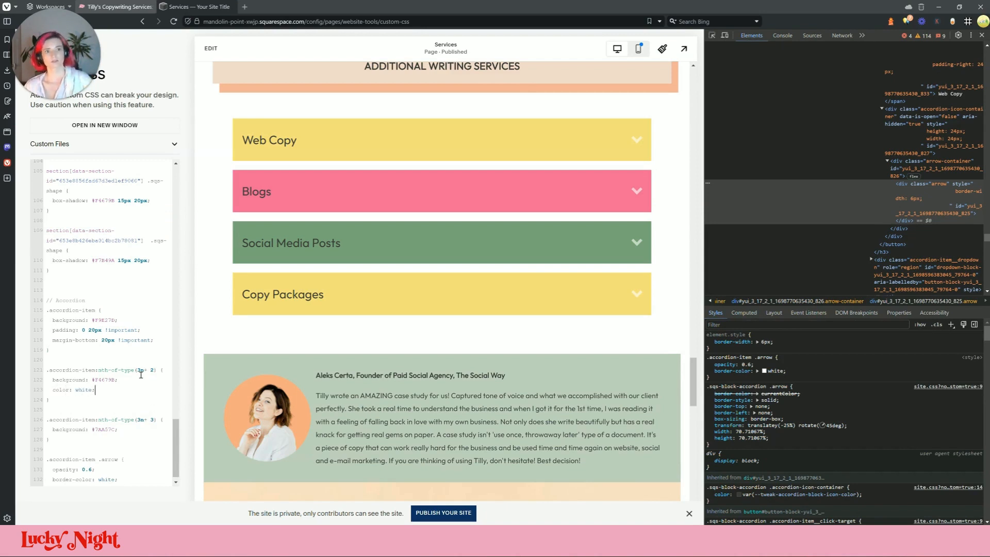
key("Left")
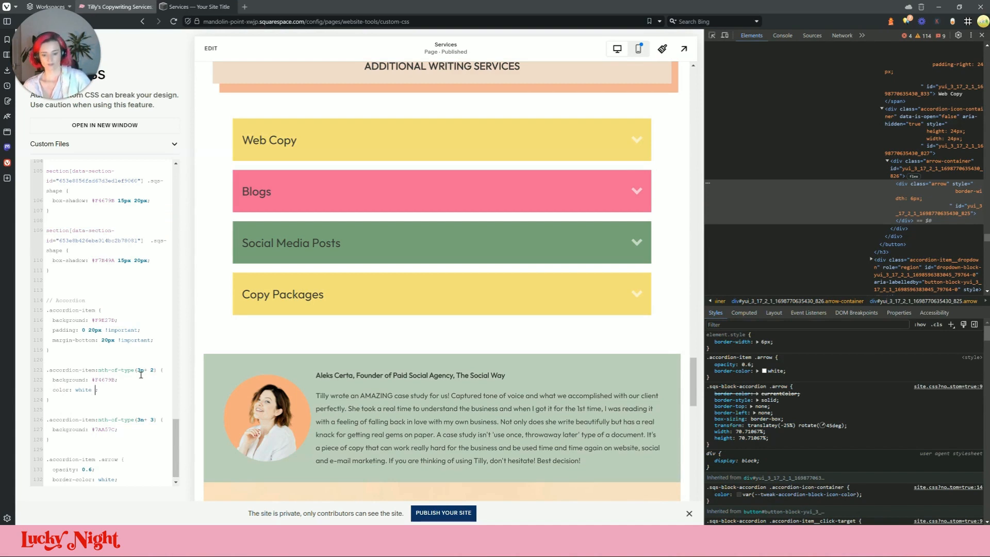
type("important")
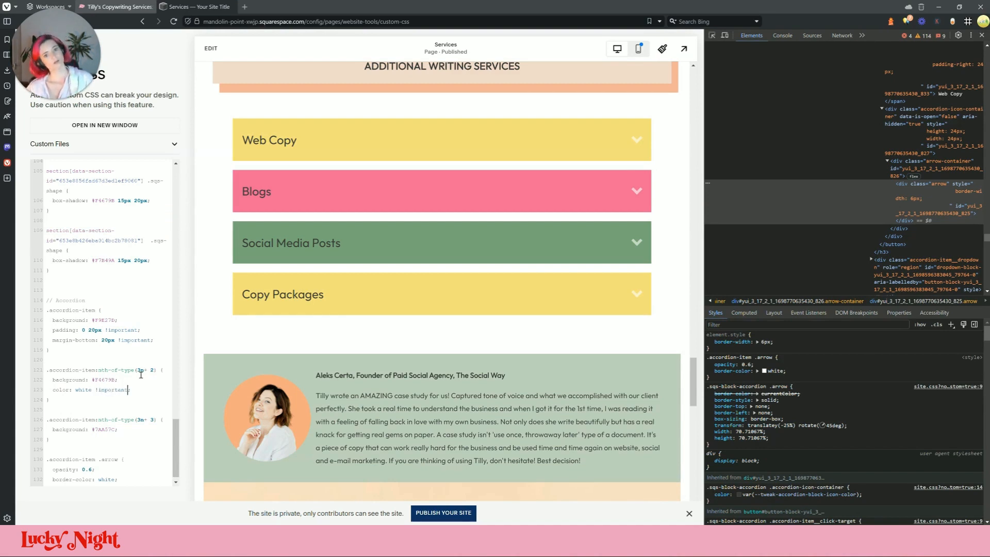
- Remove the color declaration from the .accordion-item:nth-of-type(3n + 2) rule
double_click(119, 391)
key("BackSpace")
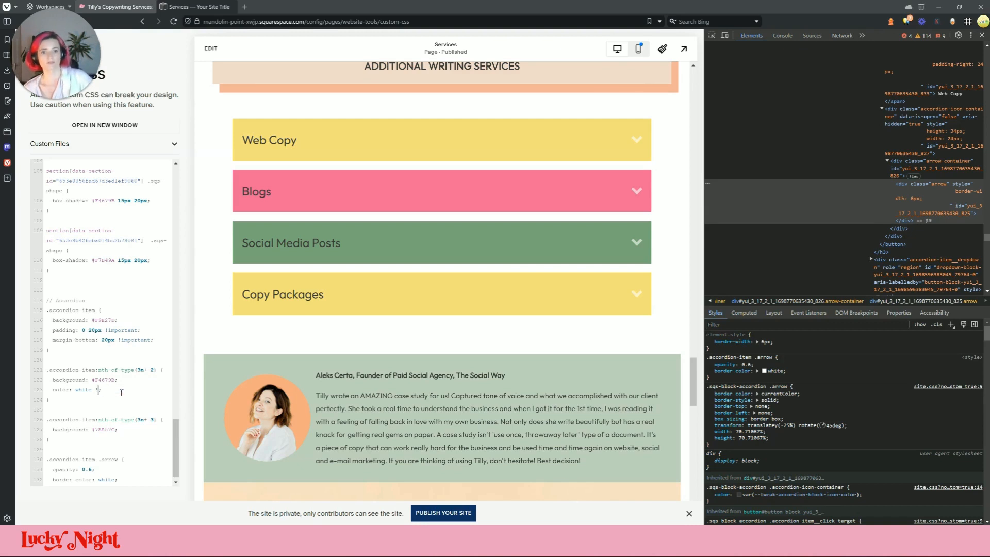
key("BackSpace")
key("BackSpace")
type(";")
key("Delete")
key("BackSpace")
key("BackSpace")
key("BackSpace")
key("BackSpace")
key("BackSpace")
key("BackSpace")
key("BackSpace")
key("BackSpace")
key("BackSpace")
key("BackSpace")
key("BackSpace")
key("BackSpace")
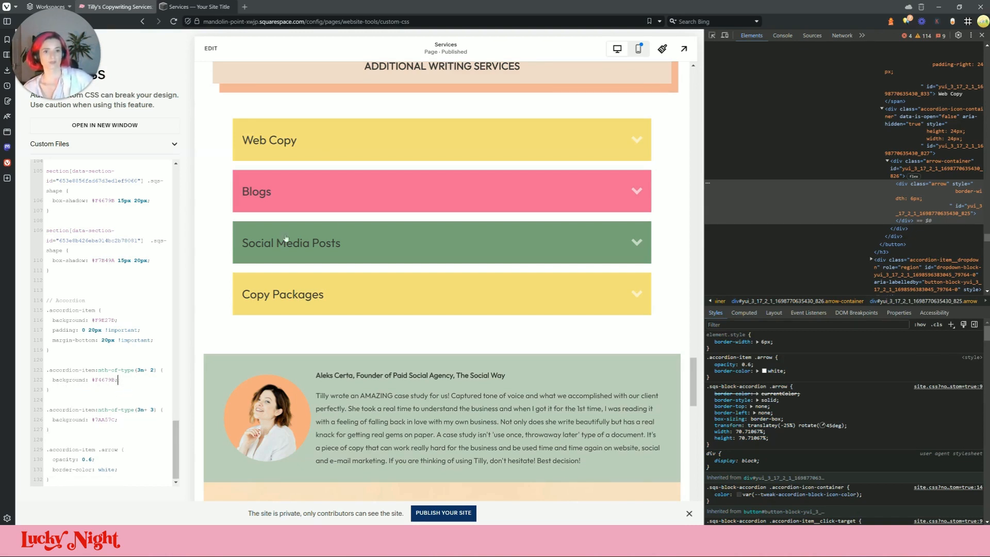
- Inspect the Blogs entry's title to copy its class and add a .accordion-item__title selector below the 3n + 2 rule
key("ctrl+shift+c")
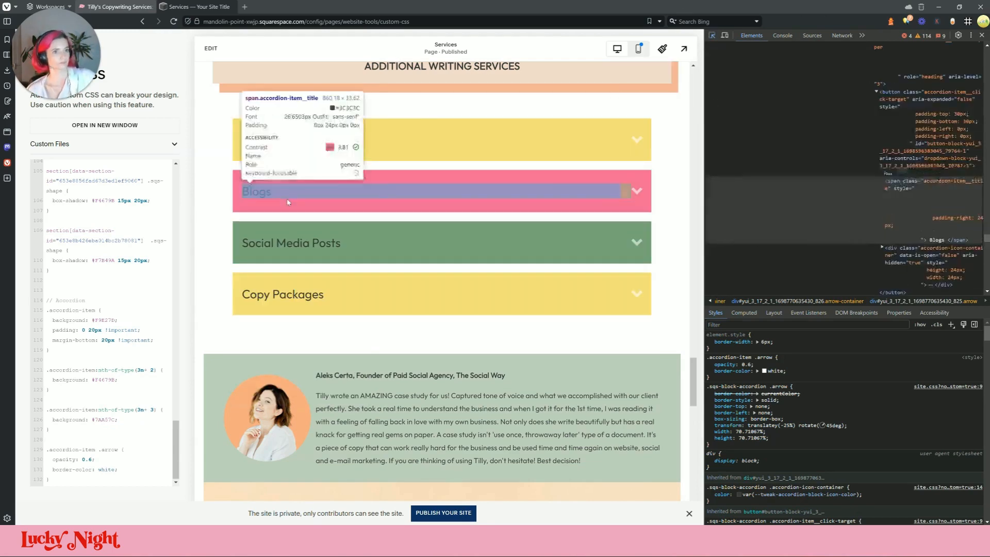
left_click(288, 202)
double_click(950, 141)
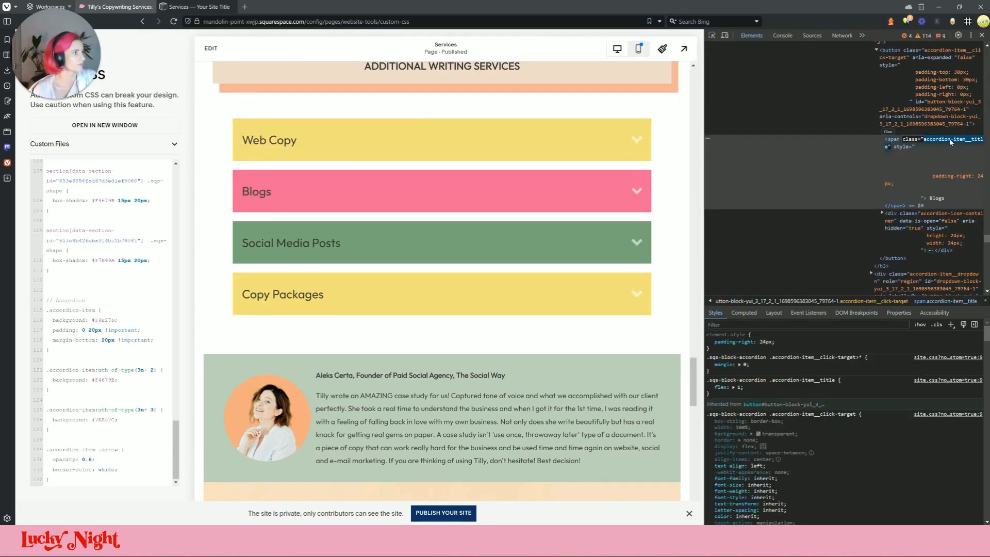
left_click(105, 392)
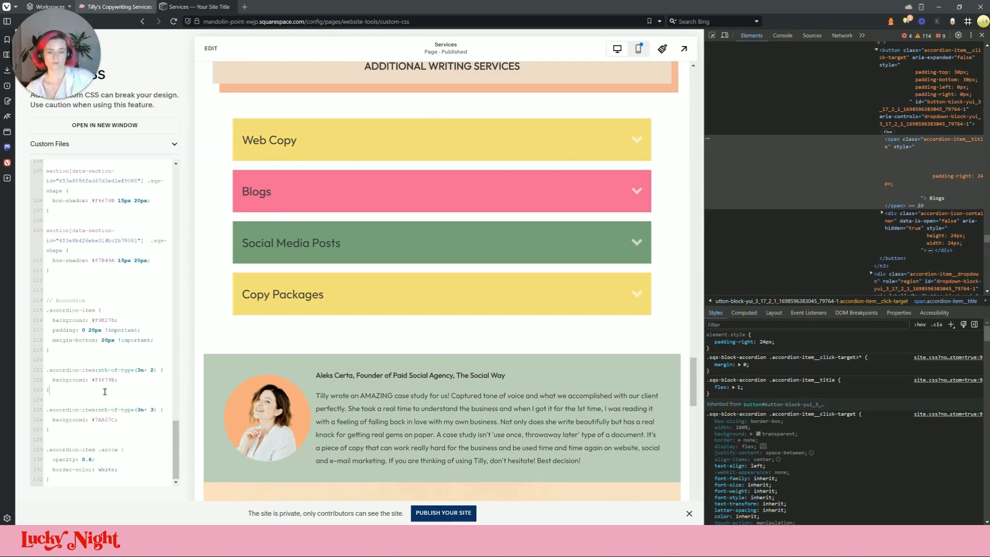
key("Return")
key("Return")
type(".")
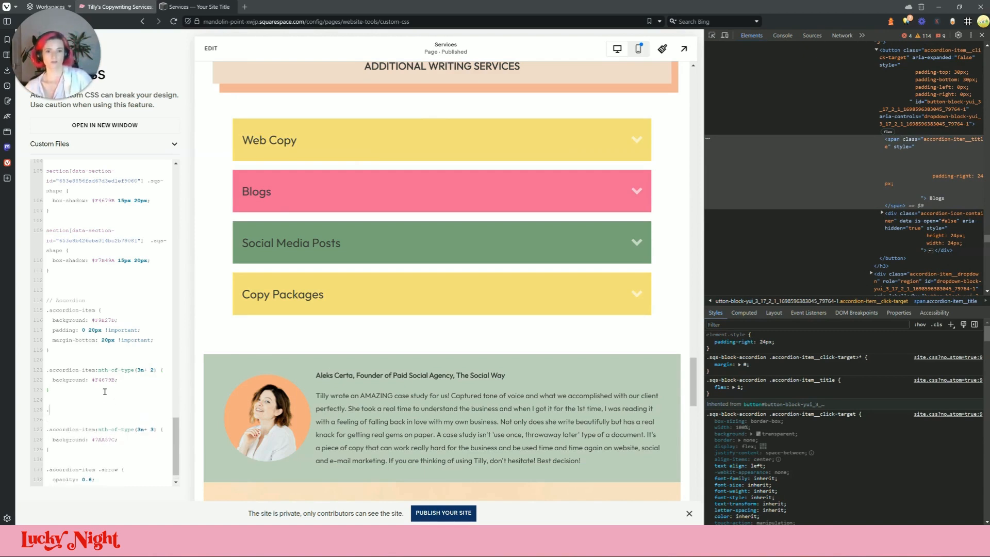
key("ctrl+v")
type("v")
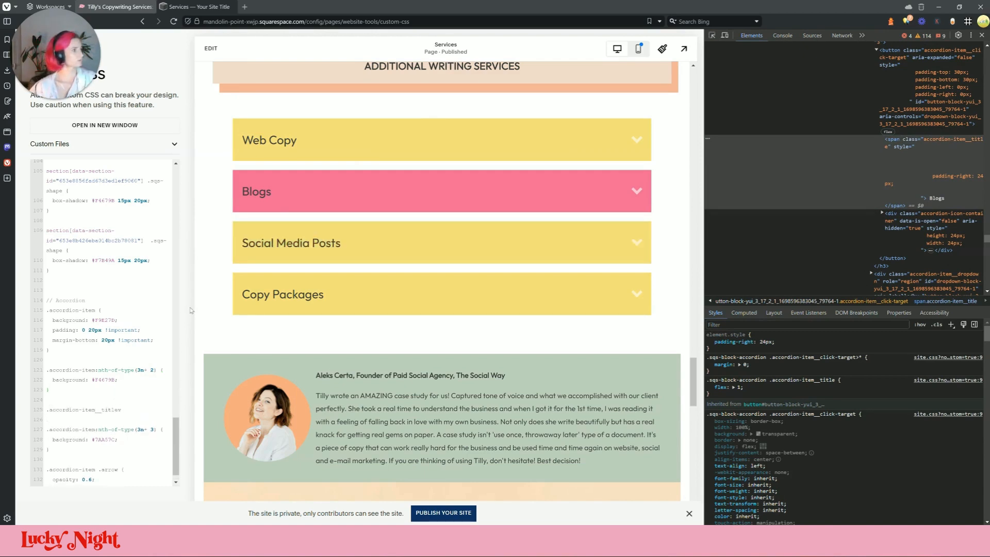
key("BackSpace")
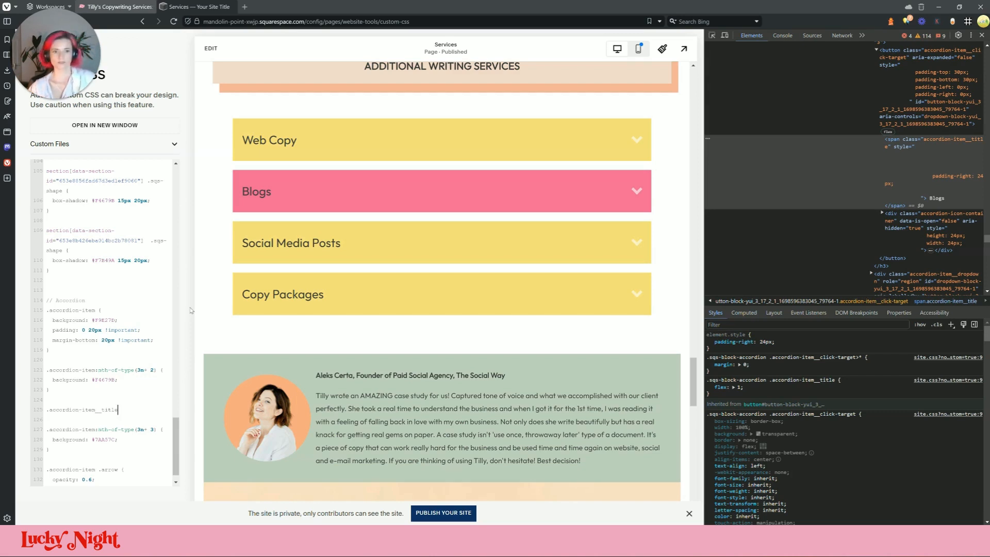
- Copy the .accordion-item:nth-of-type(3n + 2) selector and insert it on the line before .accordion-item__title
left_click(156, 370)
left_click_drag(157, 370, 41, 372)
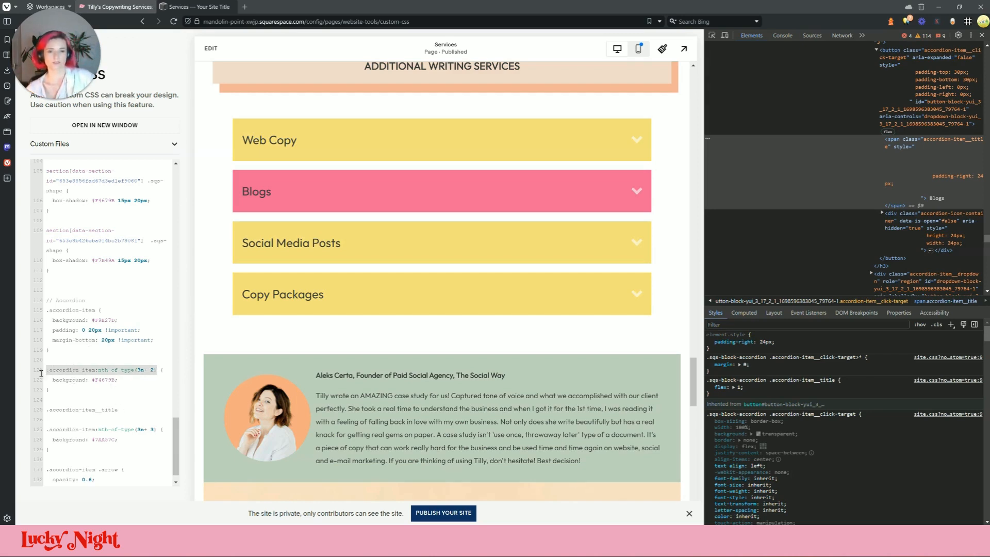
key("ctrl+c")
left_click(50, 411)
key("Up")
key("ctrl+v")
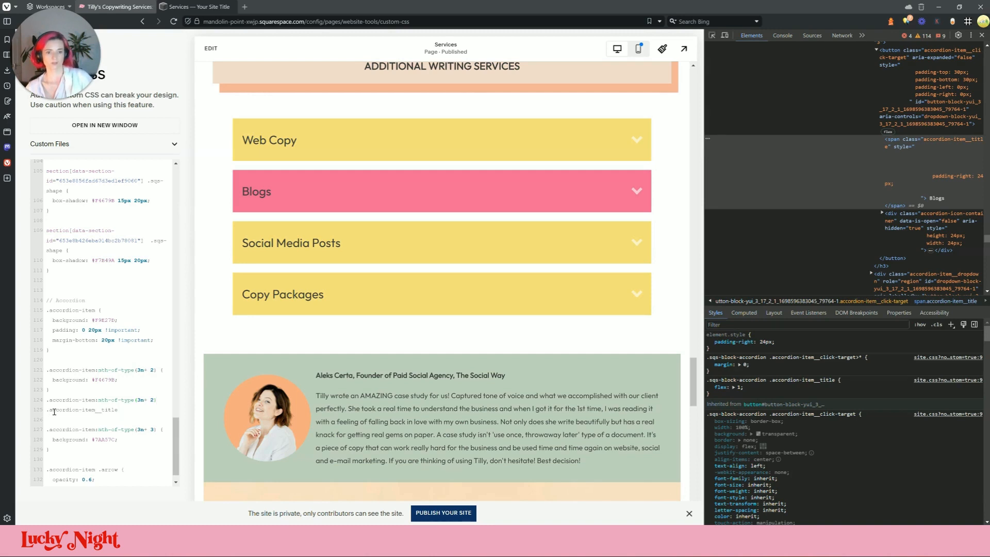
- Complete the 3n + 2 title rule with the declaration color: white
type("{")
key("Return")
type("color:")
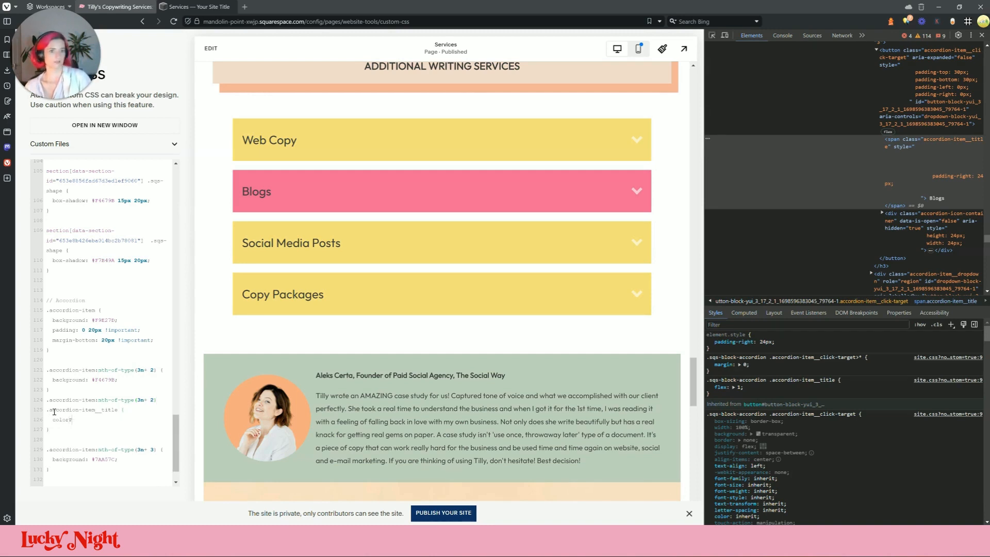
key("BackSpace")
type(": white;")
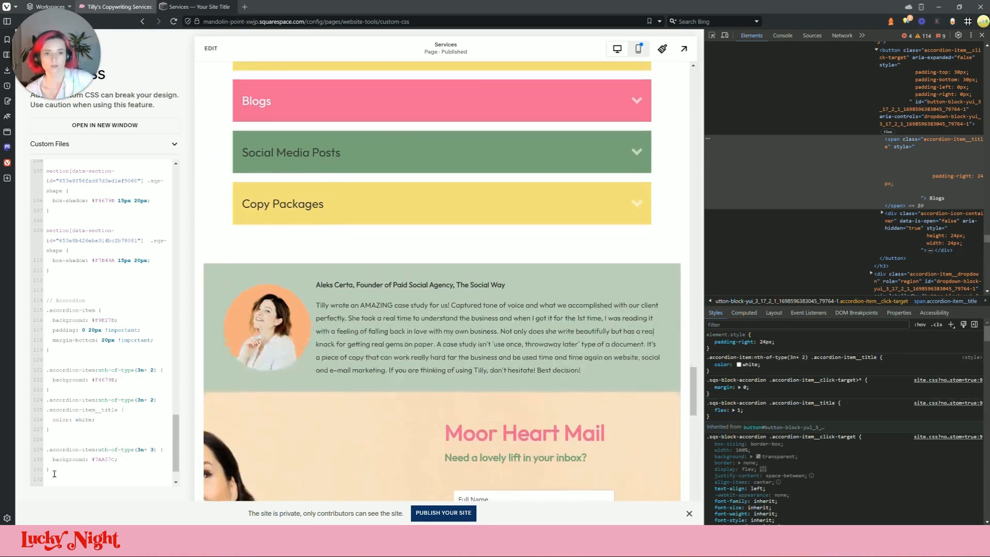
- Add .accordion-item:nth-of-type(3n + 3) .accordion-item__title as a second, comma-separated selector of the white title rule
key("ctrl+v")
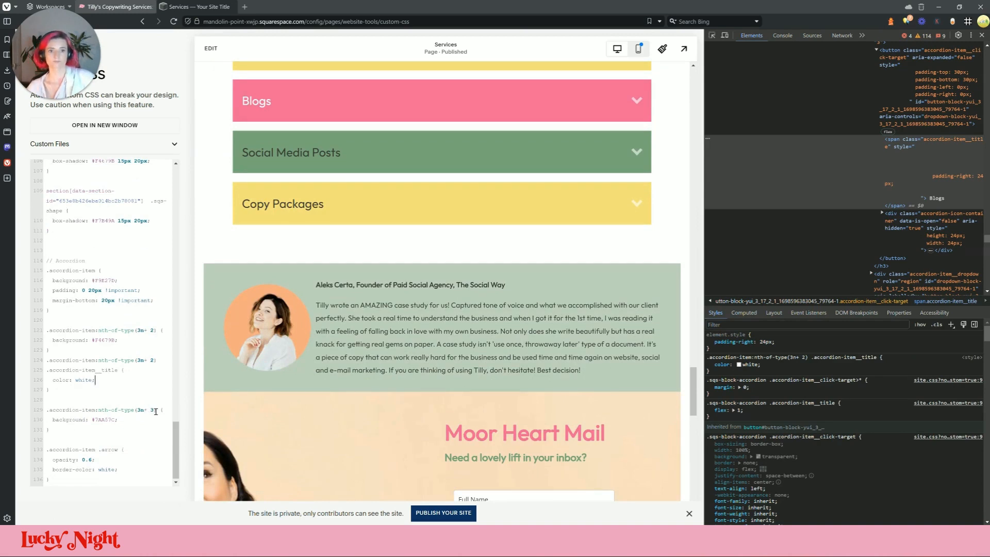
left_click_drag(155, 411, 46, 410)
left_click(123, 371)
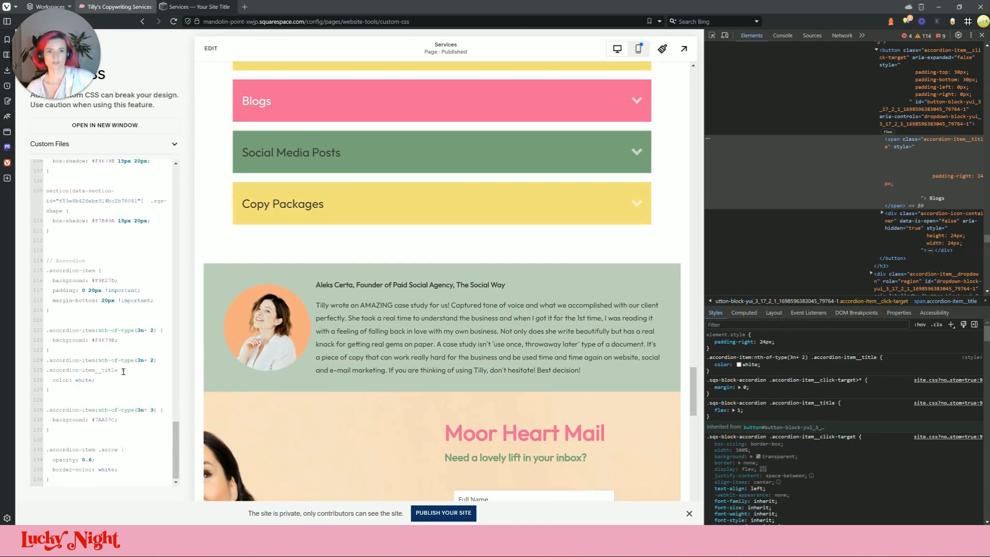
key("Return")
key("ctrl+v")
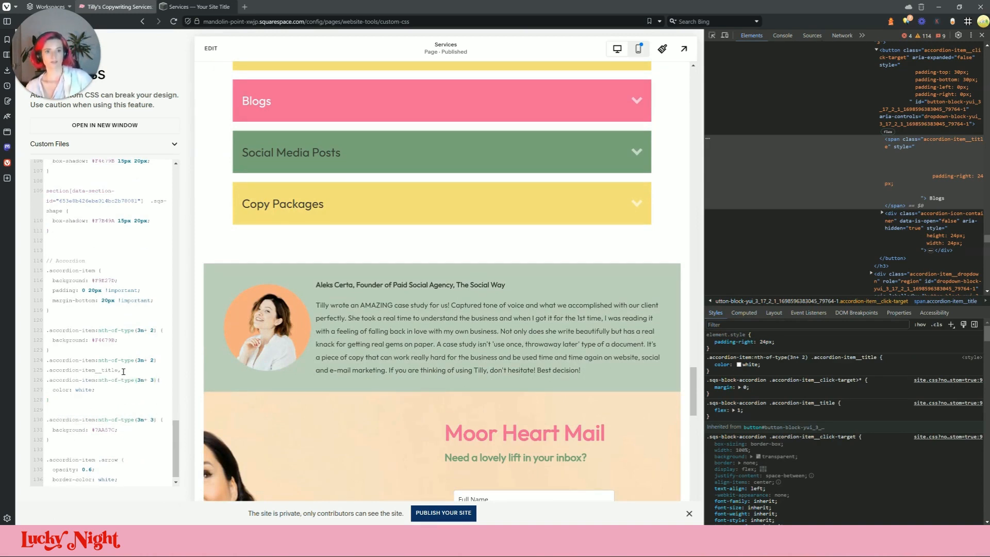
left_click_drag(123, 371, 46, 371)
key("ctrl+c")
left_click(158, 381)
key("ctrl+v")
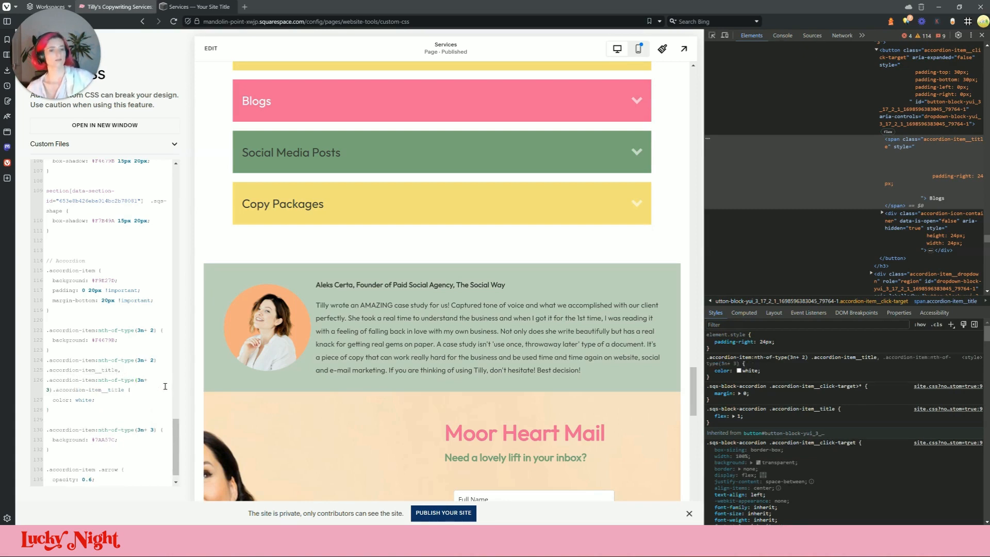
left_click(48, 389)
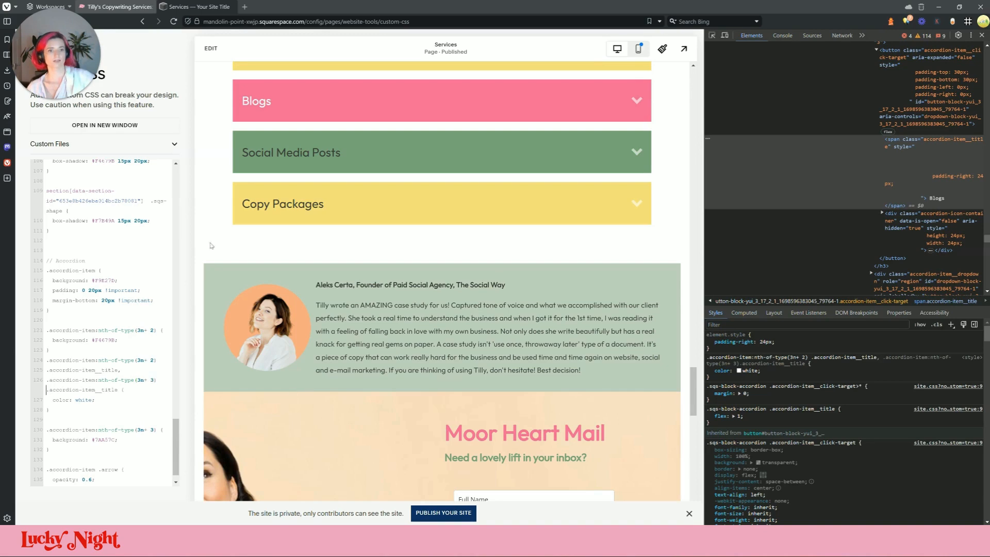
- Expand the Social Media Posts entry in the preview and compare it with the original site's expanded accordion entries
scroll(411, 295, "up", 3)
left_click(412, 295)
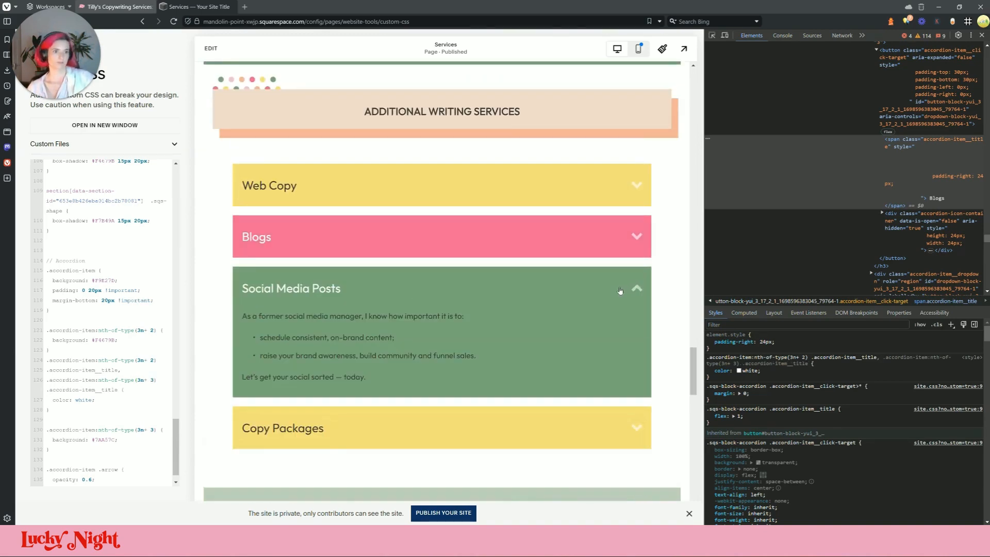
left_click(599, 253)
left_click(599, 252)
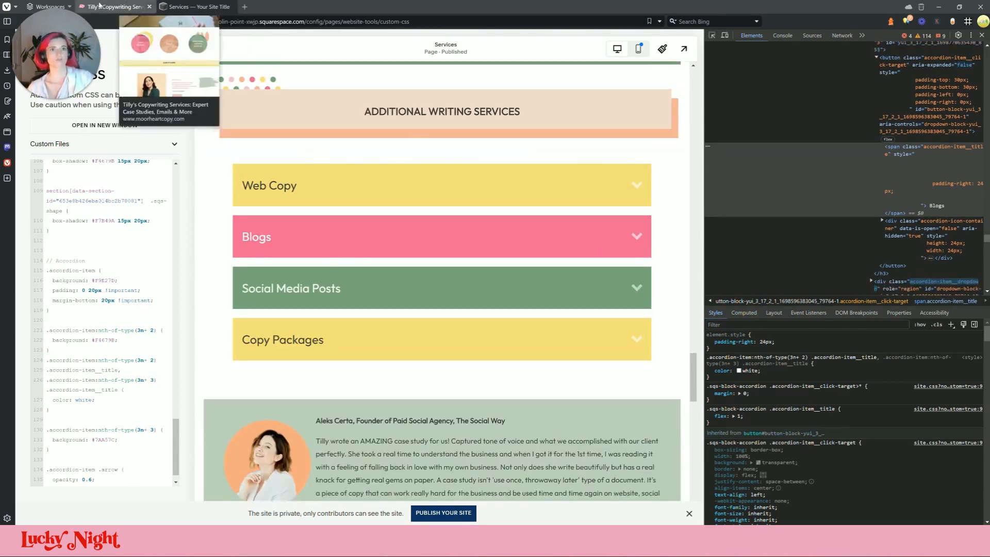
left_click(118, 7)
left_click(163, 288)
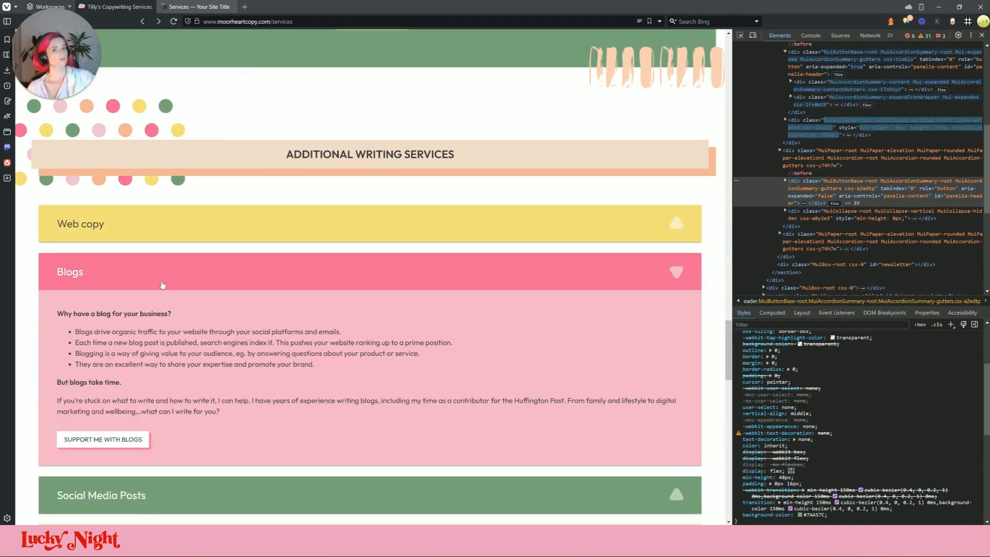
left_click(160, 281)
left_click(153, 319)
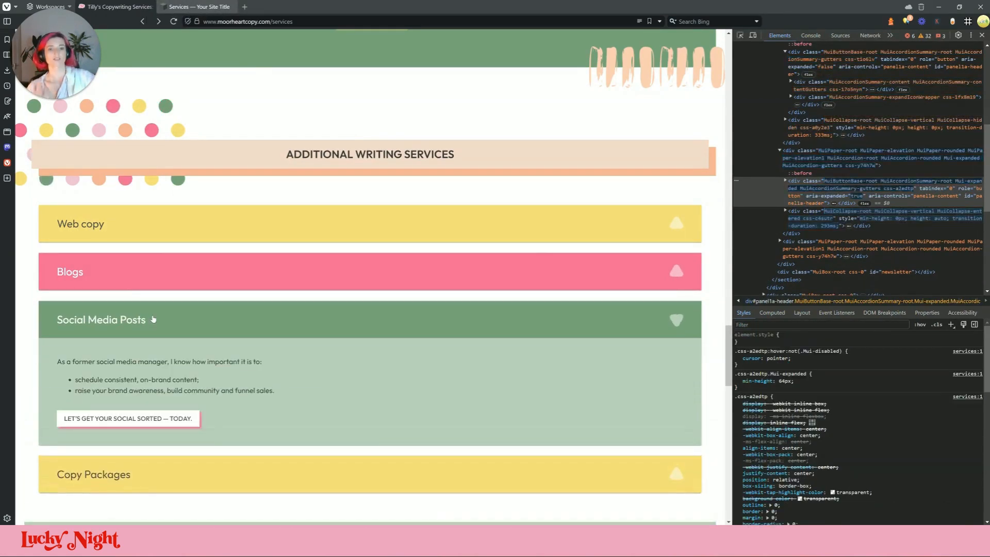
left_click(180, 12)
- Expand the Web Copy entry and examine its markup for the element that wraps the dropdown content
left_click(299, 188)
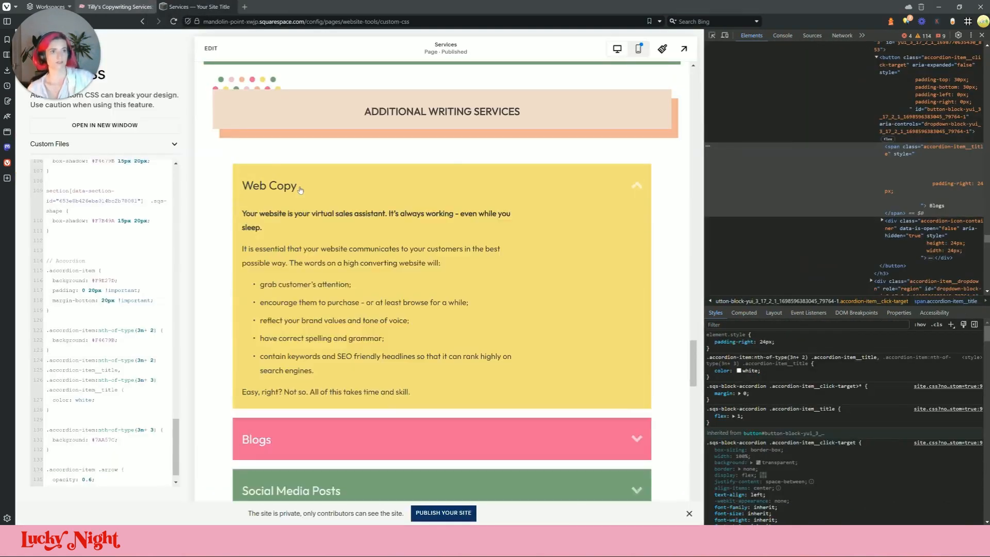
left_click(715, 38)
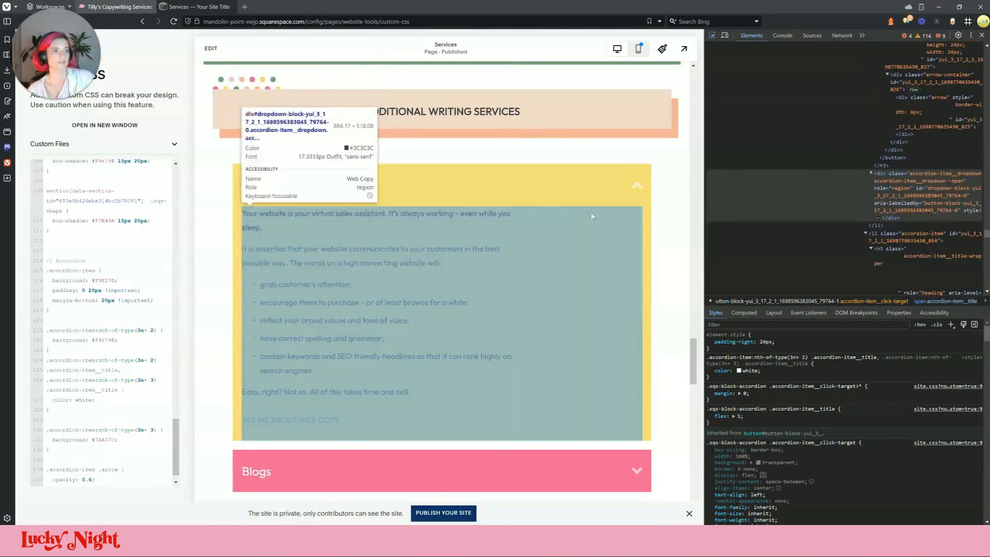
left_click(593, 217)
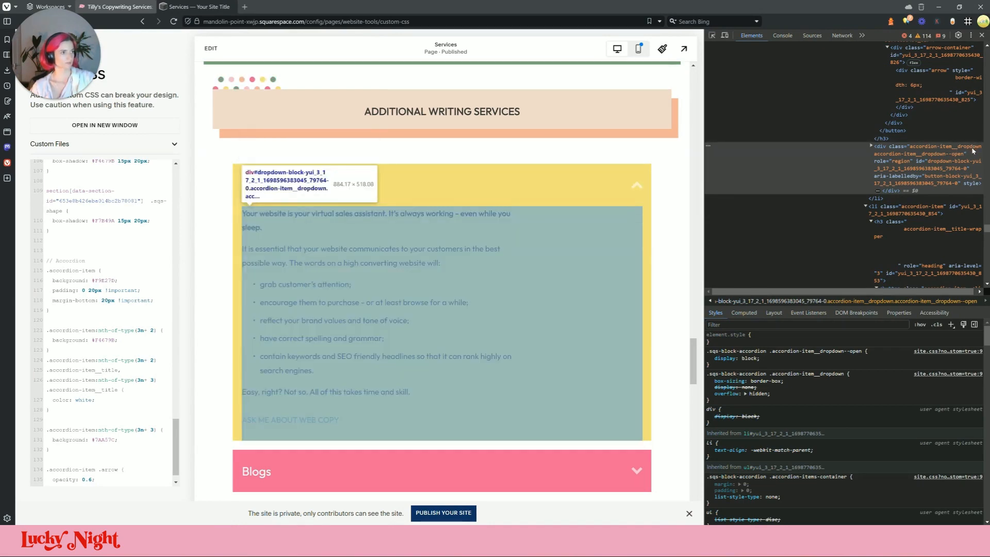
scroll(925, 164, "up", 4)
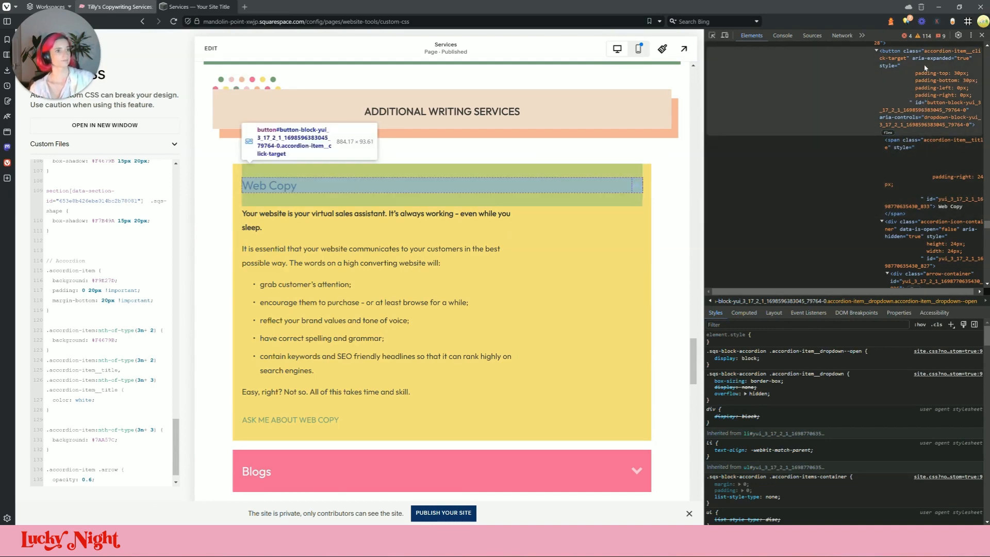
scroll(933, 113, "up", 2)
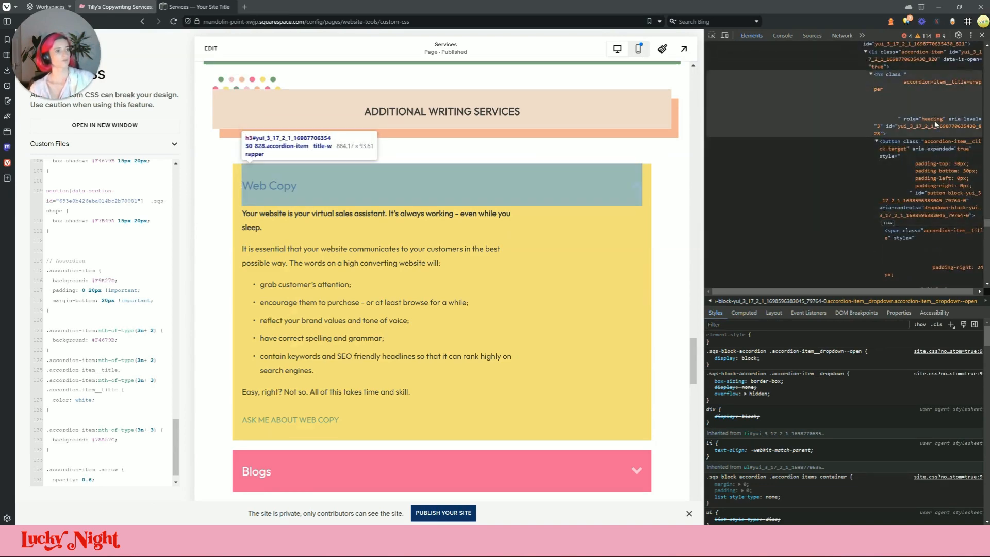
scroll(918, 155, "up", 1)
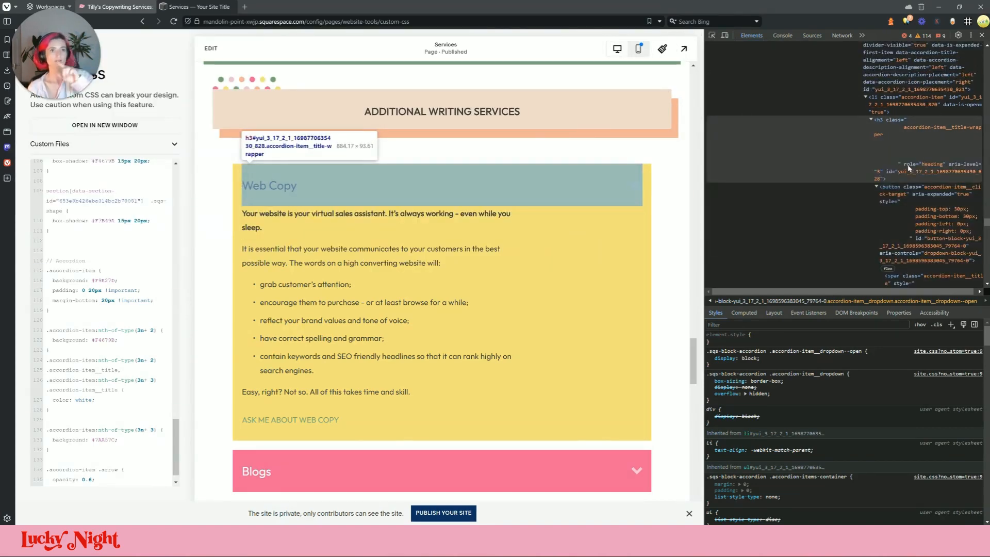
scroll(905, 157, "up", 1)
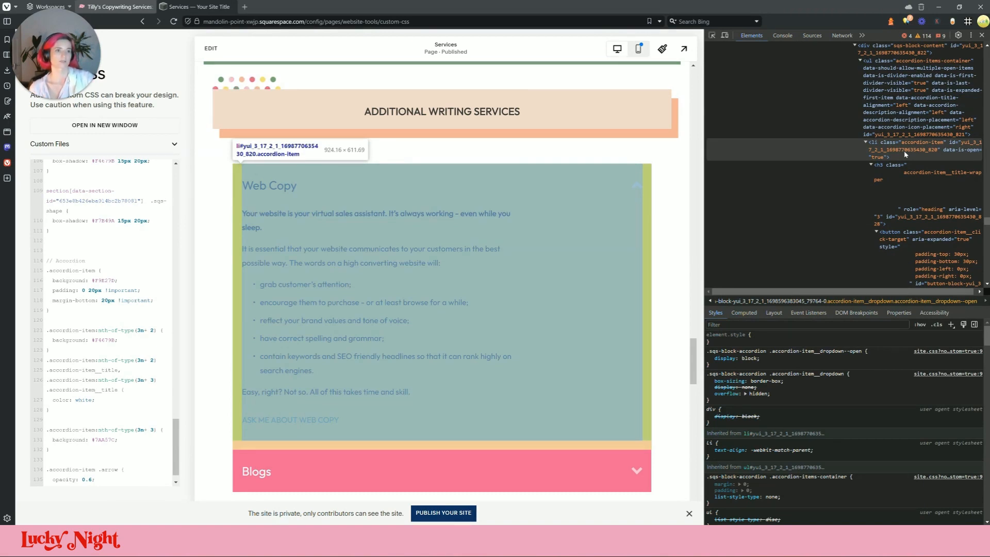
left_click(905, 150)
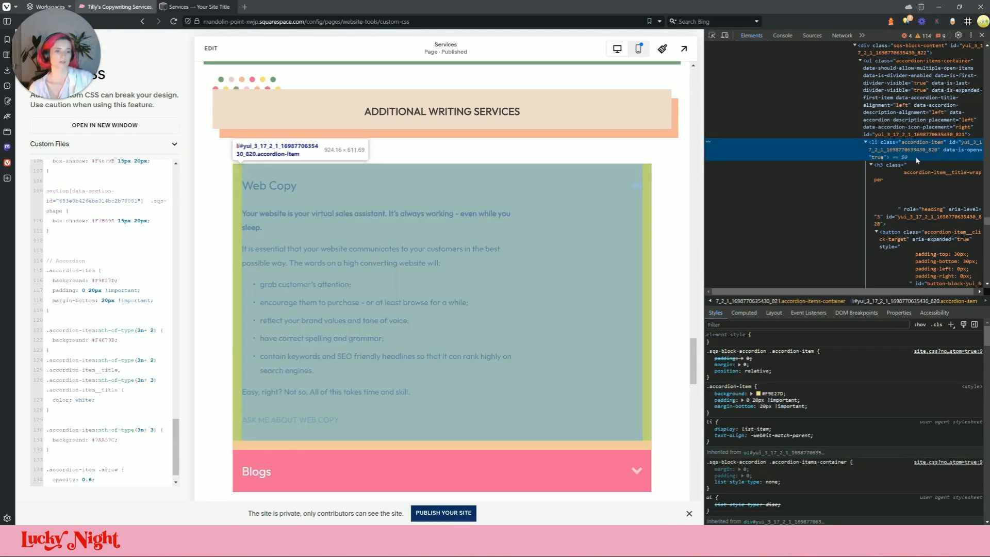
scroll(916, 164, "down", 5)
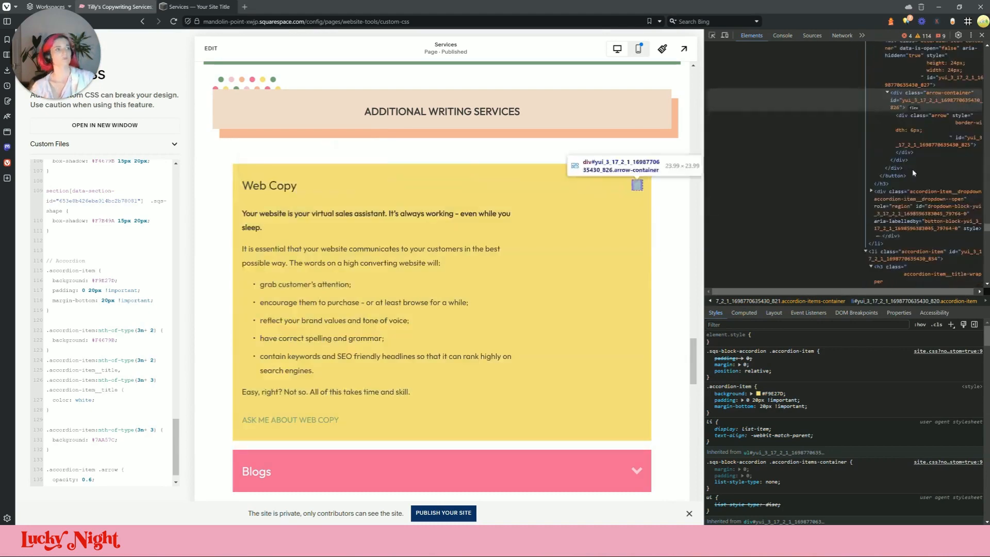
- Copy the dropdown element's class and add only .accordion-item__dropdown as a new selector below the .accordion-item rule
left_click(931, 192)
double_click(930, 192)
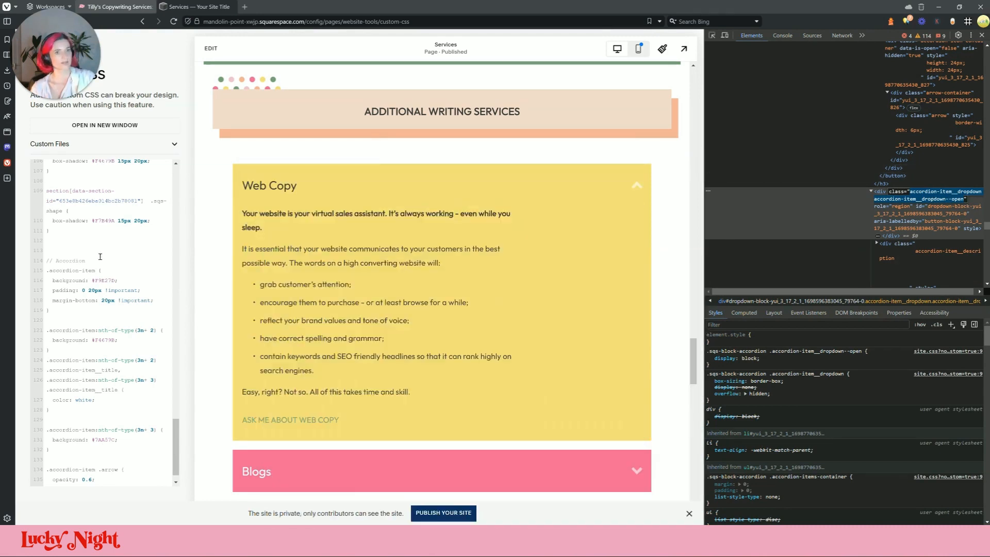
left_click(125, 298)
left_click(125, 310)
key("Return")
key("Return")
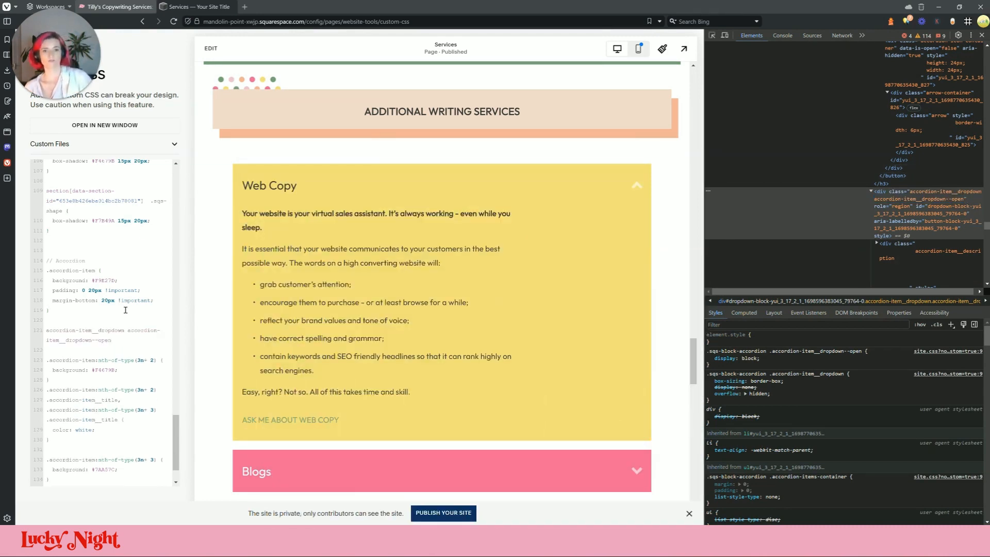
type(".")
key("ctrl+v")
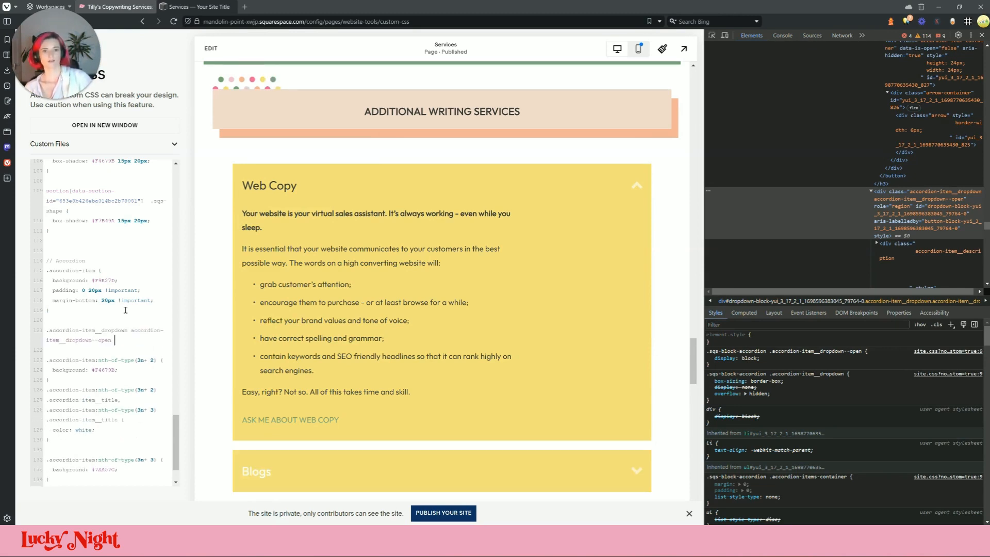
left_click_drag(115, 341, 129, 330)
key("BackSpace")
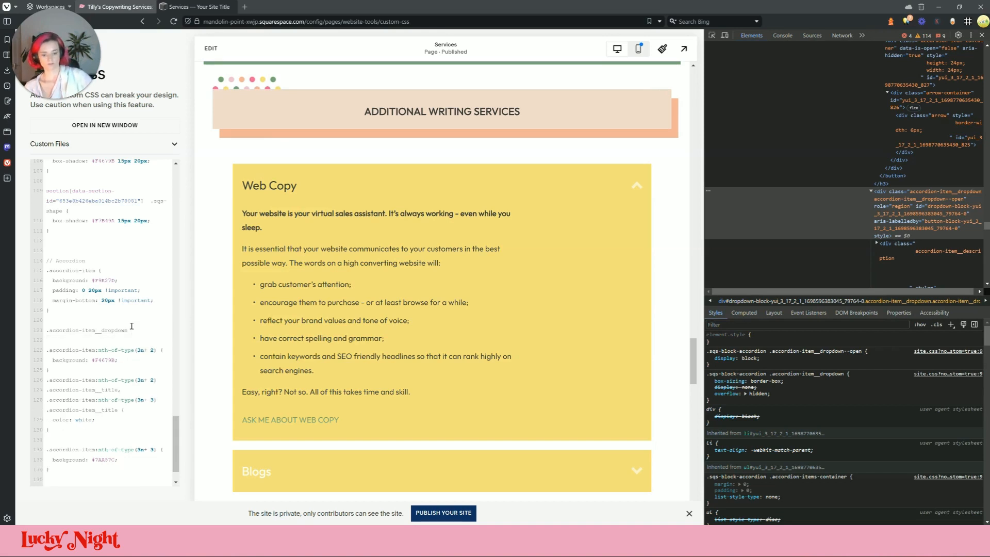
- Open a declaration block for .accordion-item__dropdown and give it background: white
type("{")
key("Return")
type("backgr")
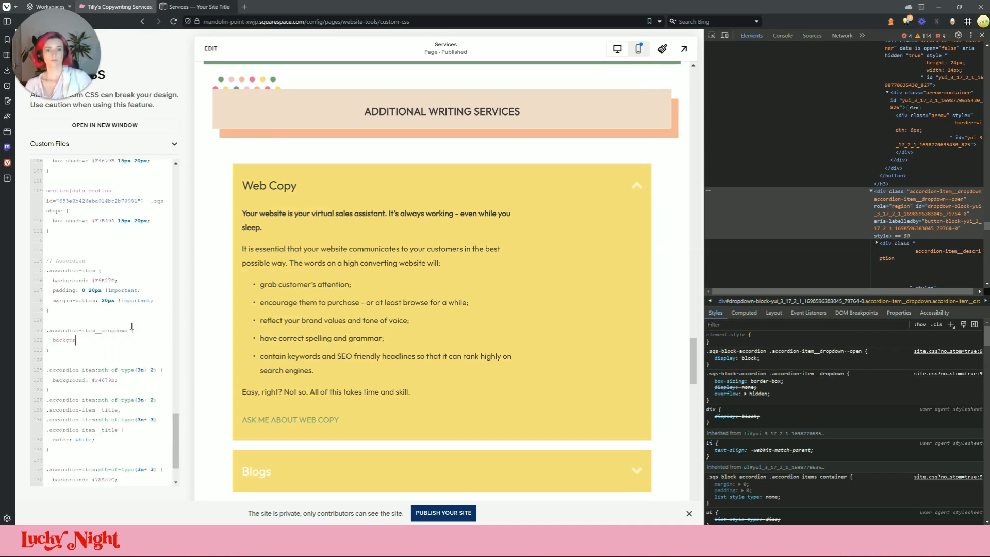
type("ound: white;")
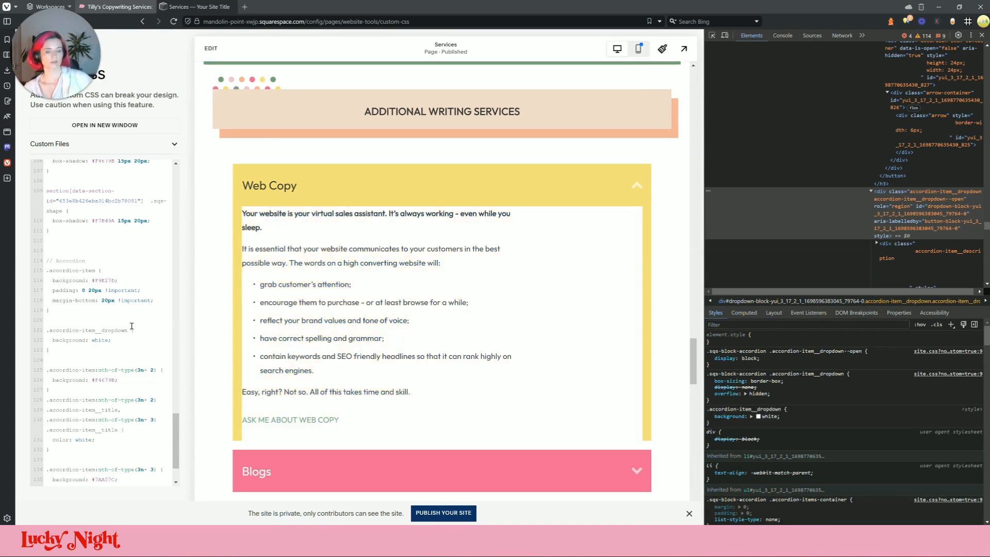
- Change the .accordion-item__dropdown background to the semi-transparent white rgba(255,255,255, 0.3)
double_click(101, 340)
type("red")
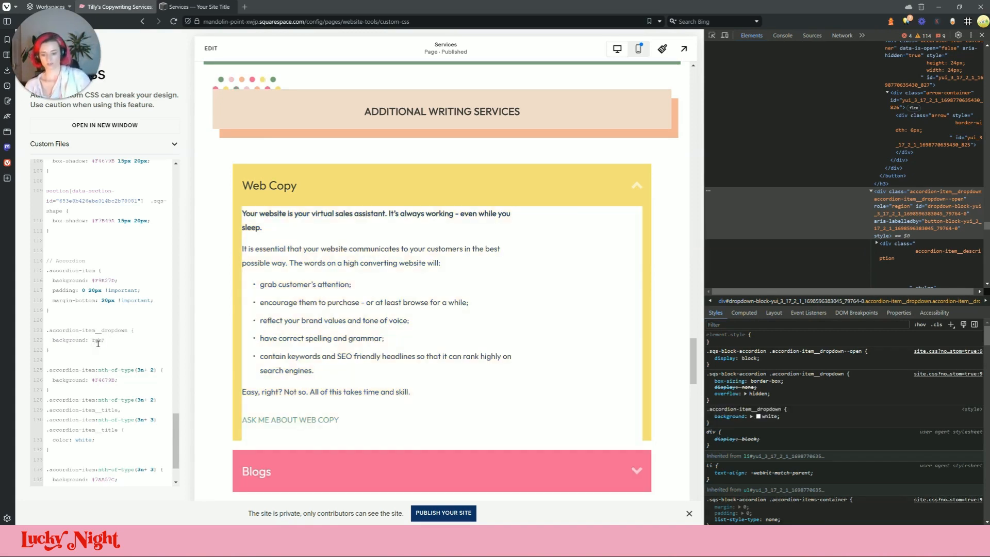
type("a(")
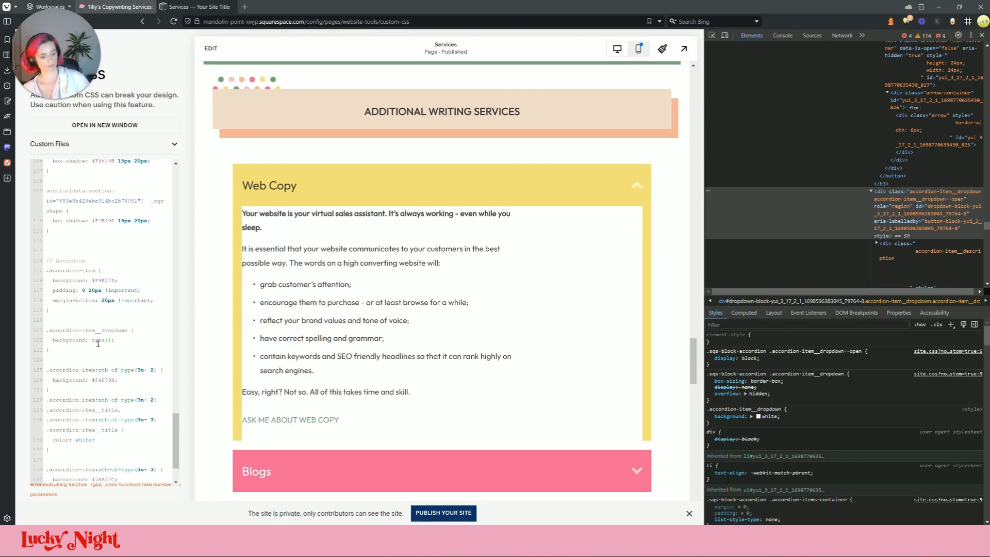
type("255")
type(",255,255")
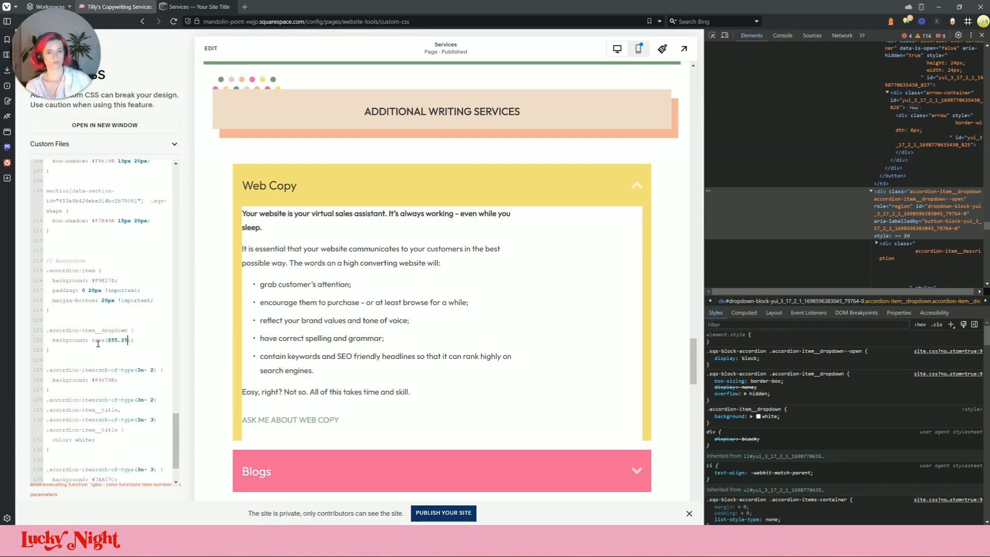
type(", 0.3")
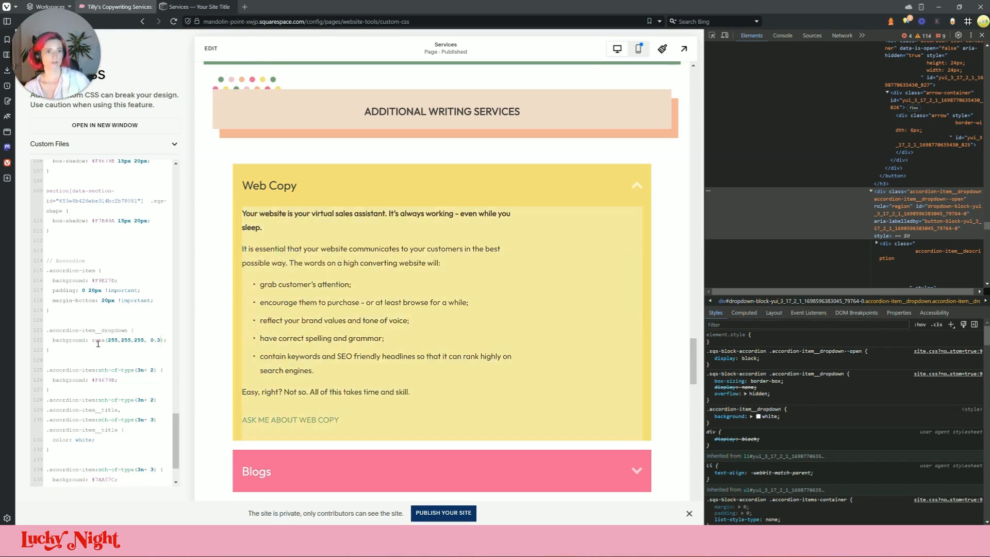
- Set the accordion dropdown's white background opacity to 0.6 and compare it with the expanded Web copy section on the original site
key("BackSpace")
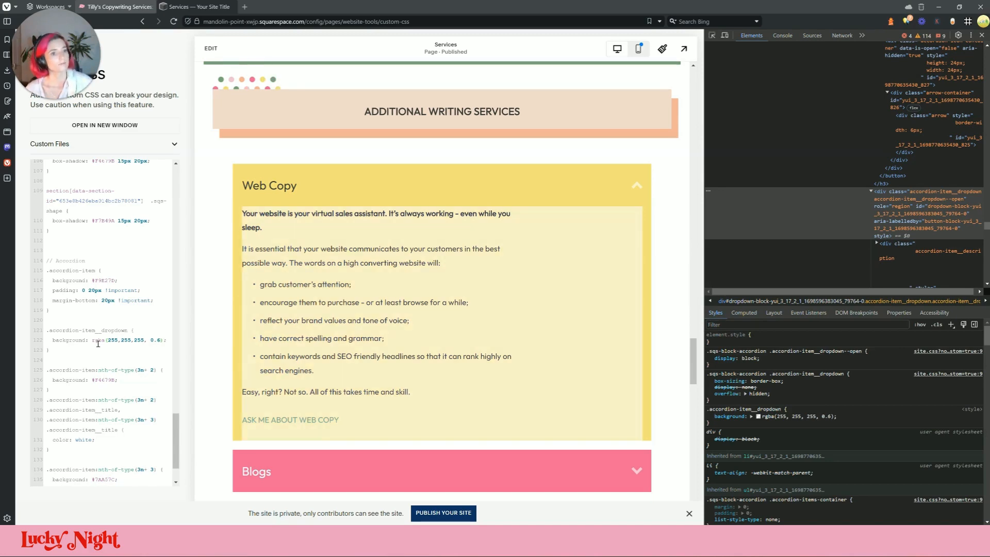
left_click(196, 7)
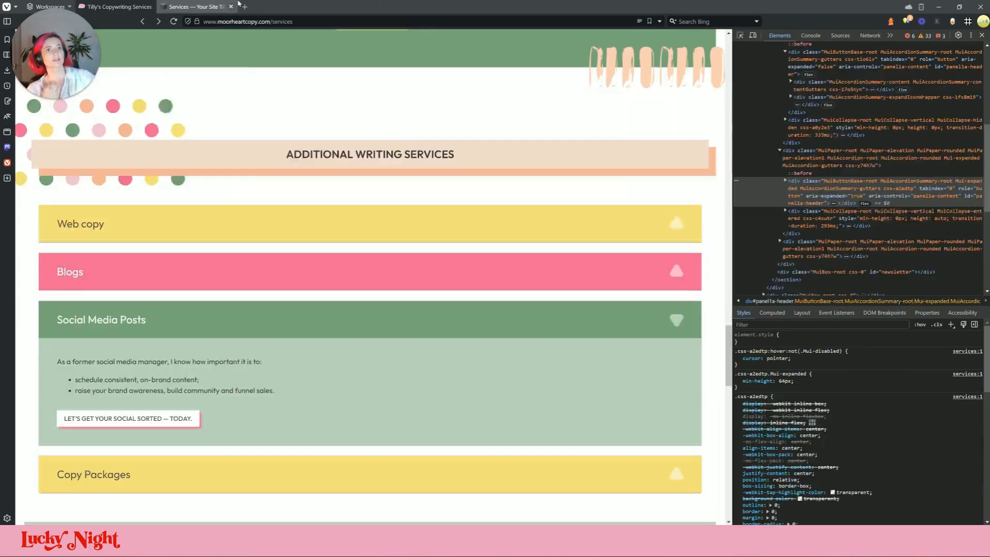
left_click(231, 230)
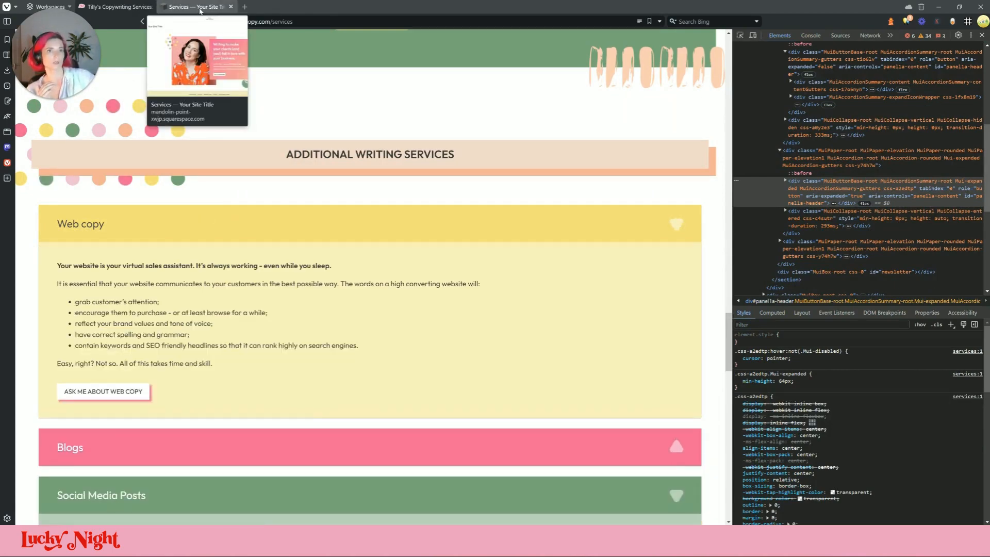
left_click(199, 8)
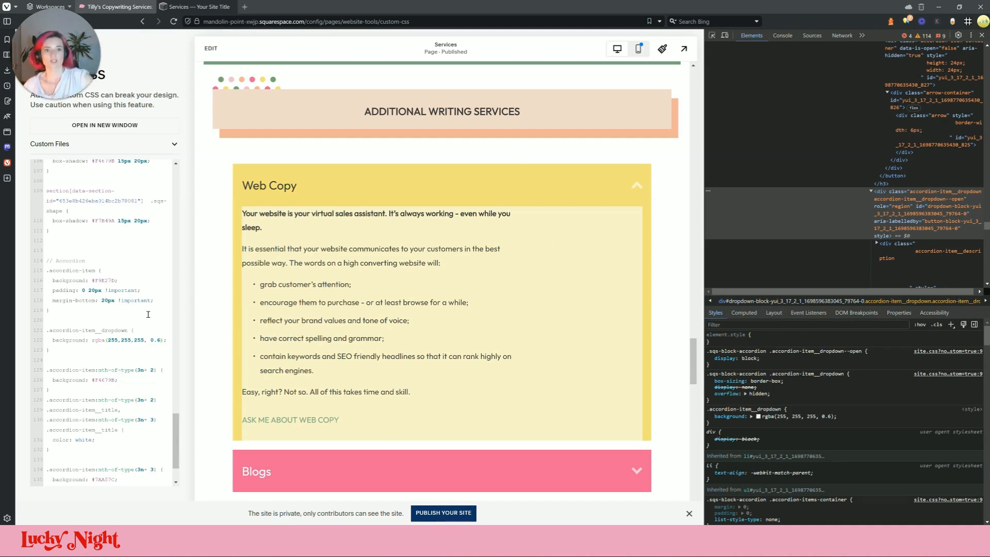
- Move the padding declaration from the .accordion-item rule into the .accordion-item__dropdown rule, below its background
left_click_drag(161, 299, 9, 301)
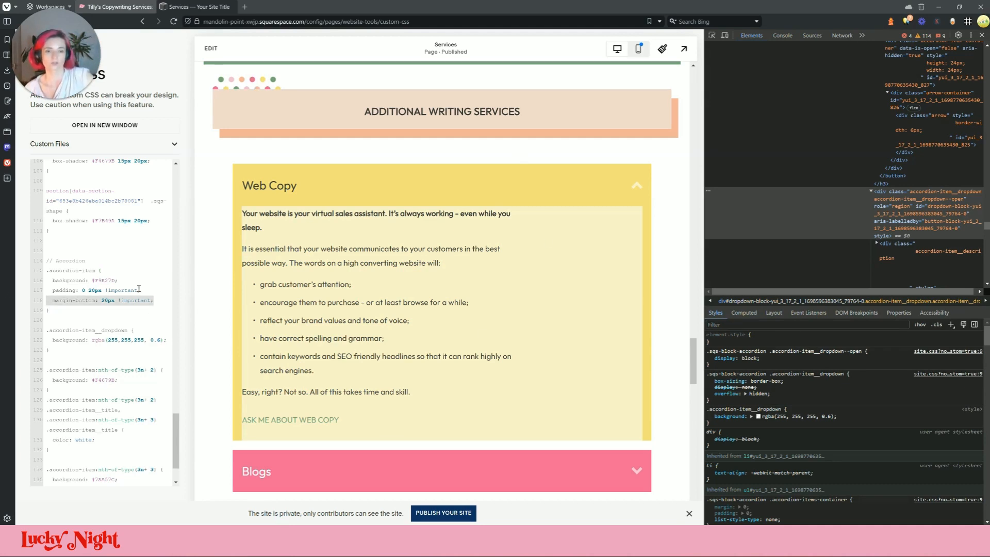
left_click(137, 289)
key("ctrl+x")
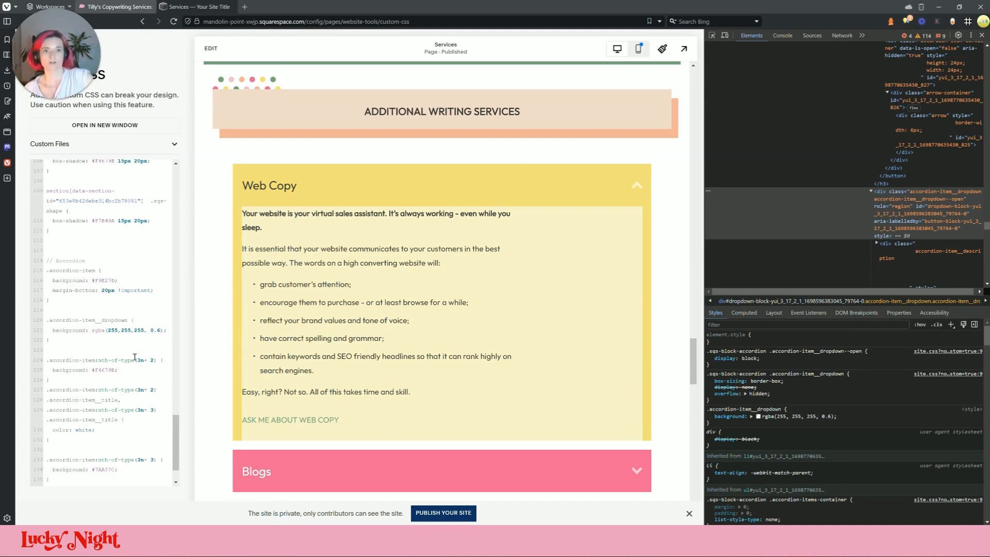
left_click(166, 329)
key("Return")
key("ctrl+v")
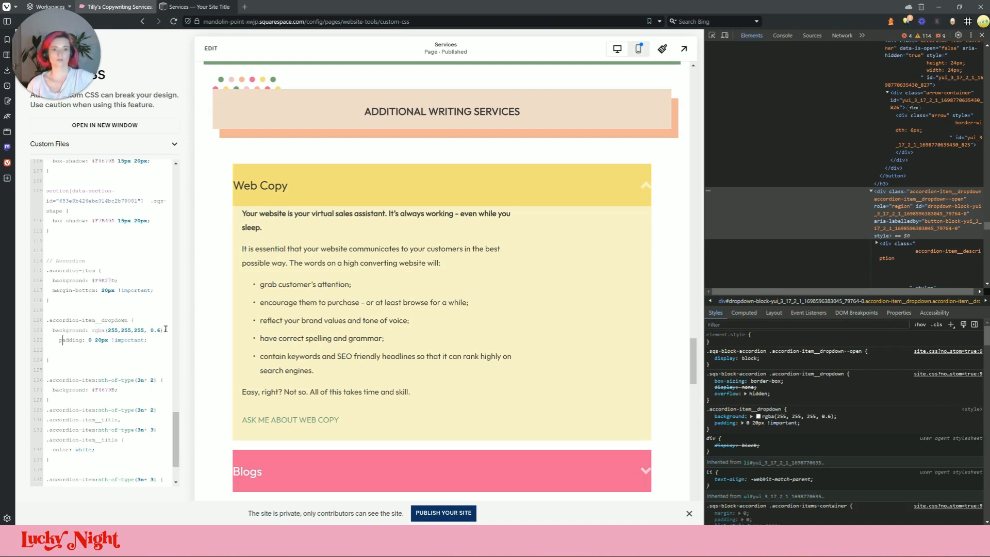
- Add a 20px top value to the dropdown rule's padding so it reads 20px 0 20px !important
key("Right")
key("Right")
key("Right")
key("Right")
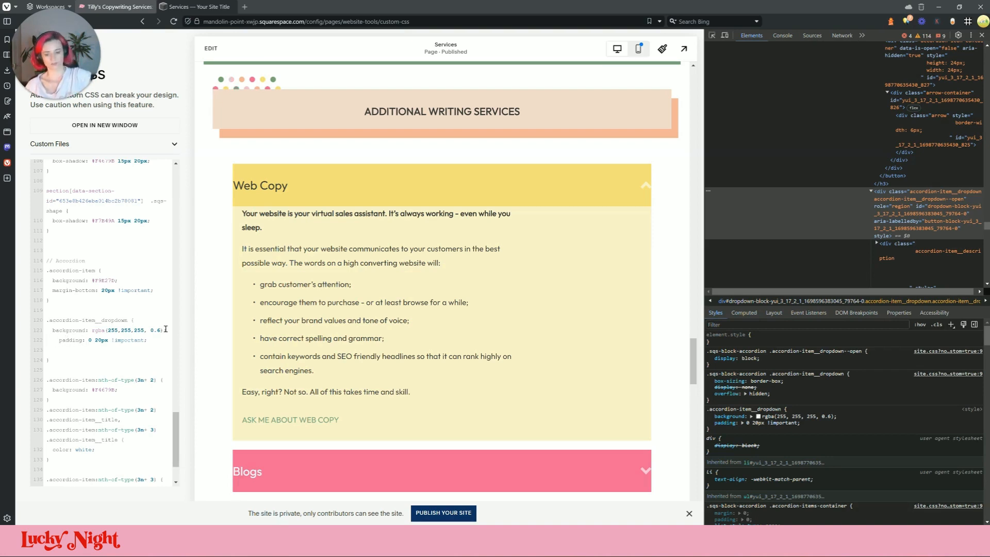
type("20px")
key("BackSpace")
key("BackSpace")
key("BackSpace")
key("BackSpace")
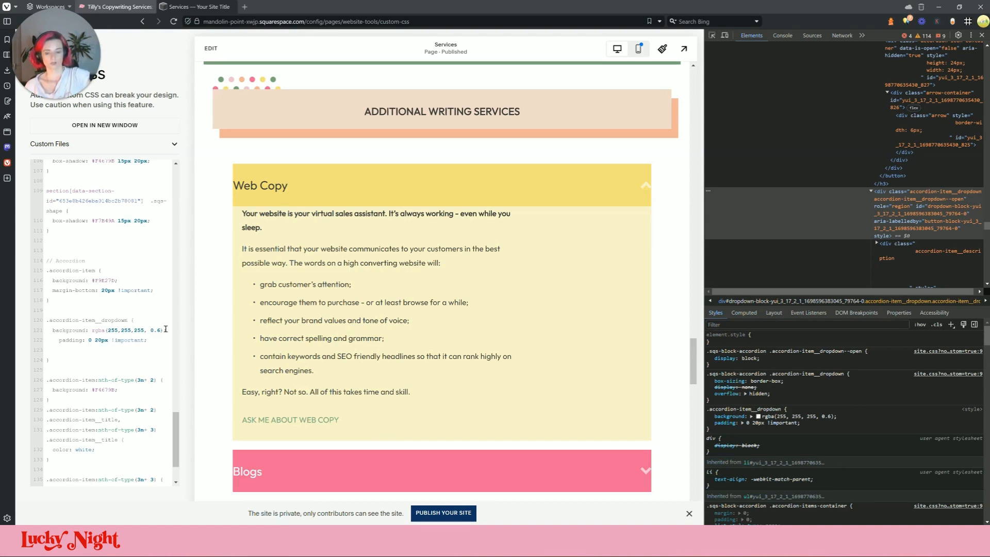
type("20px ")
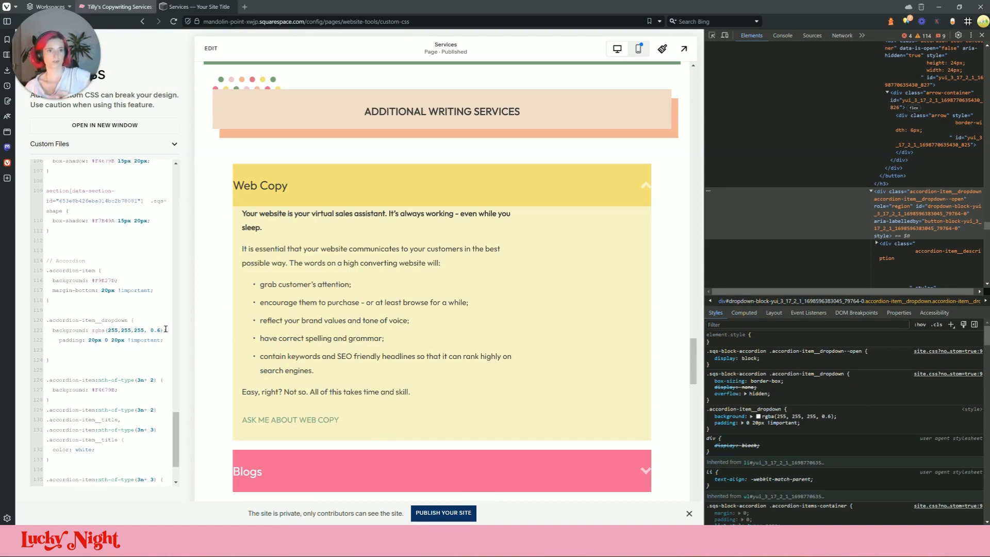
- Complete the dropdown rule's padding as four values, 20px 20px 0 20px !important
type("20")
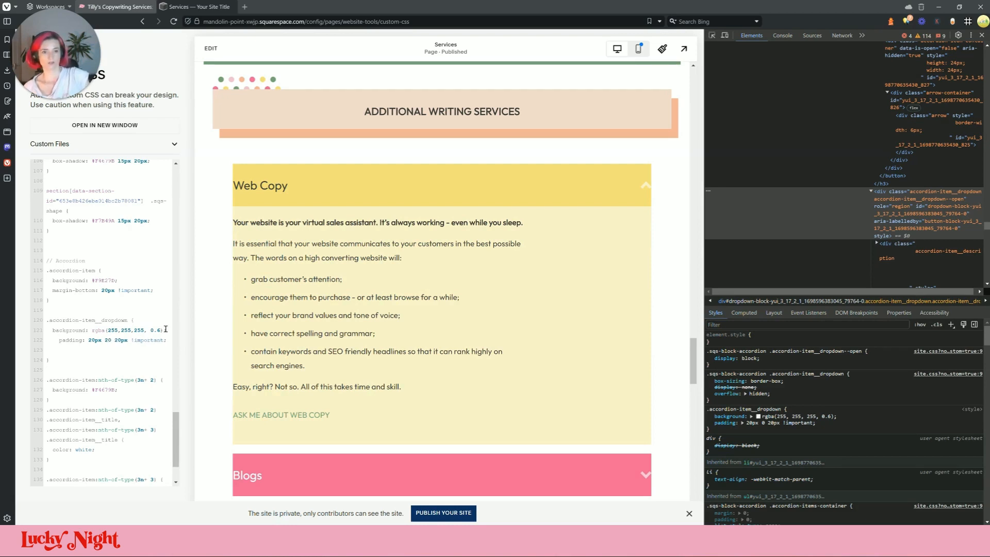
type("px")
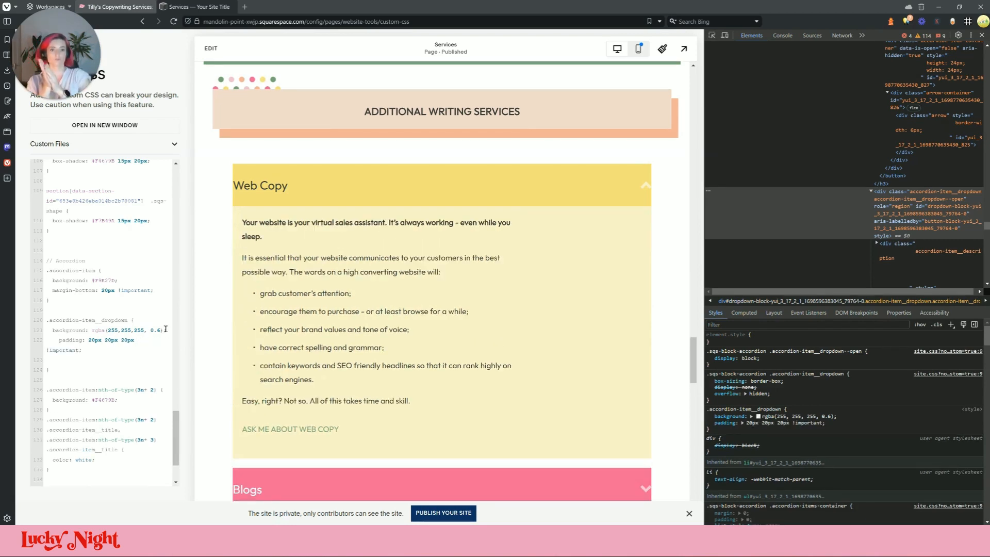
type(" 0")
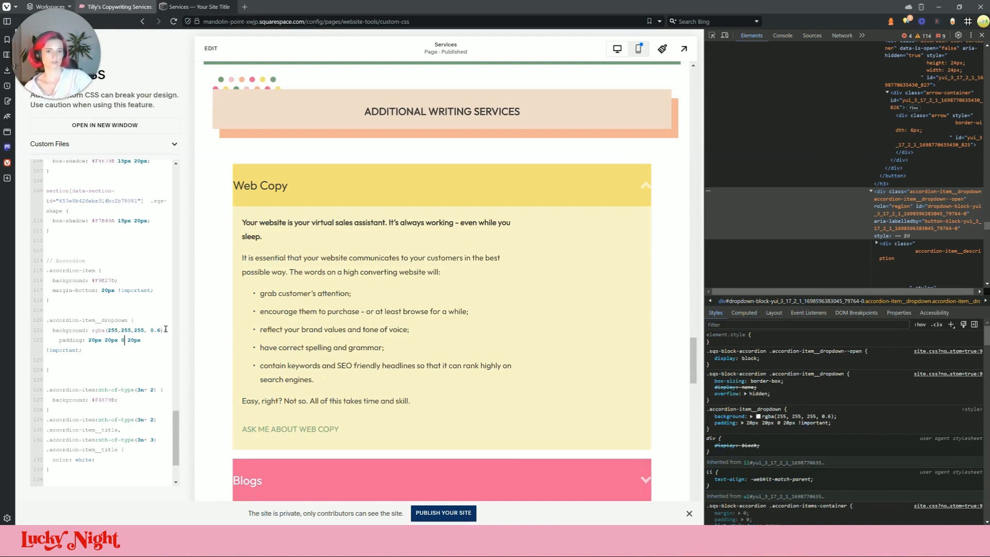
key("BackSpace")
key("BackSpace")
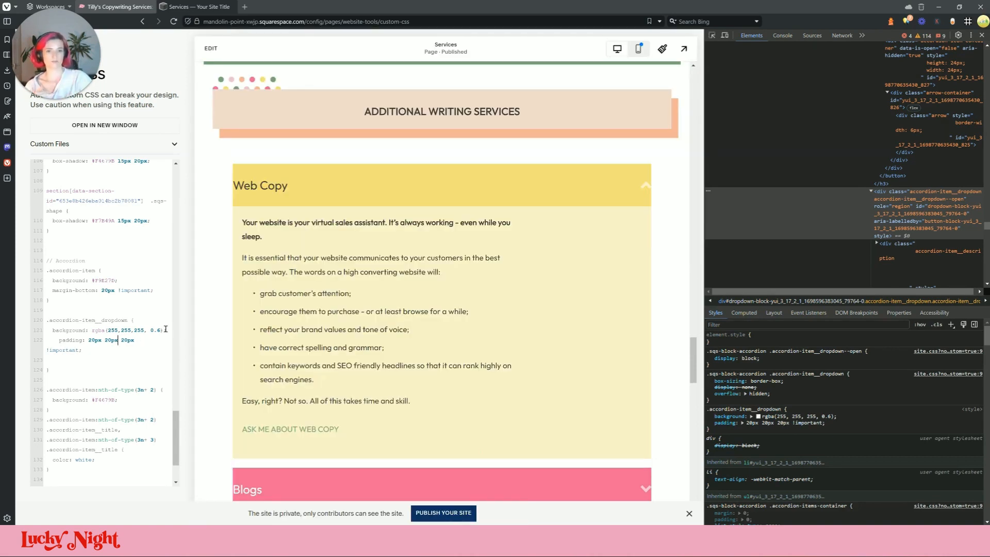
type("0")
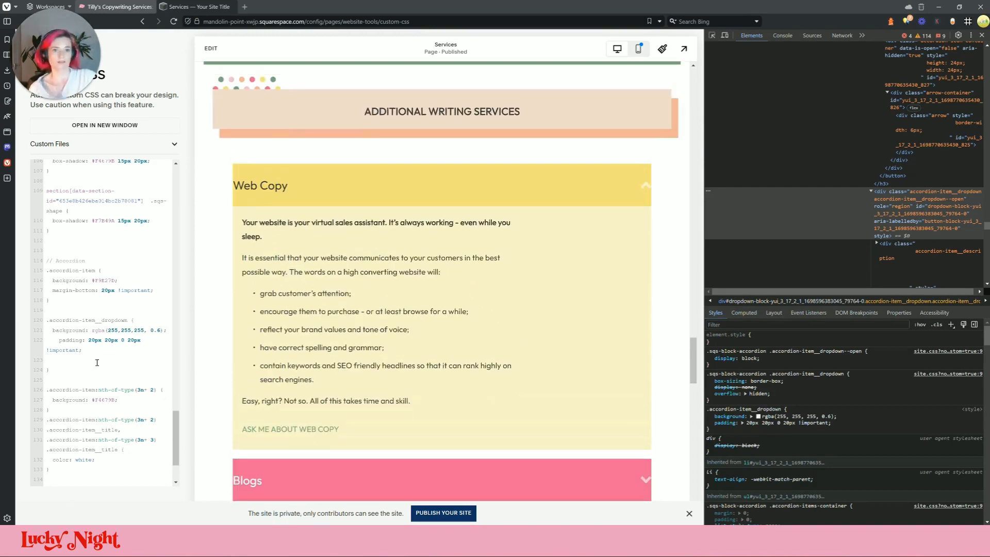
- Inspect the Web Copy accordion header and copy its button's class name, accordion-item__click-target
left_click(712, 35)
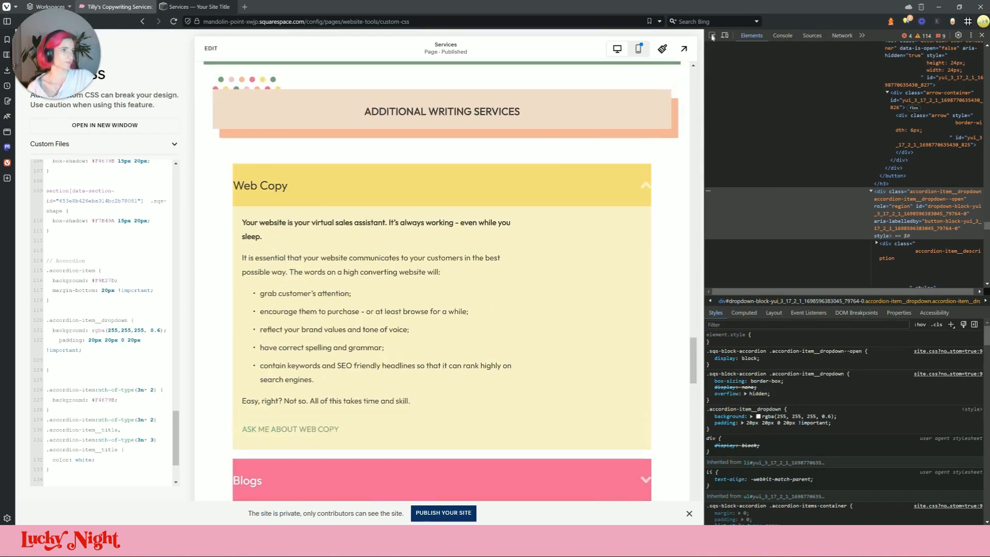
left_click(280, 191)
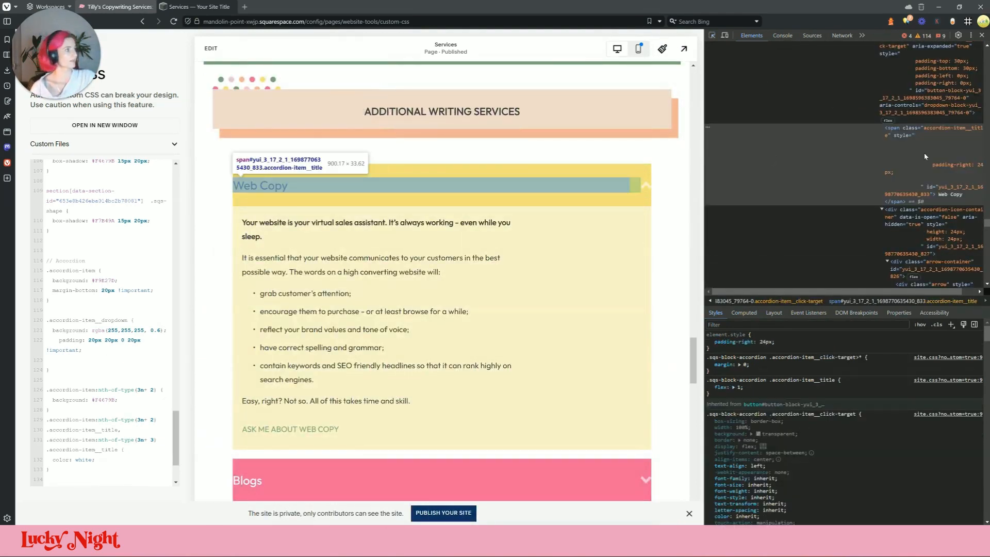
double_click(958, 129)
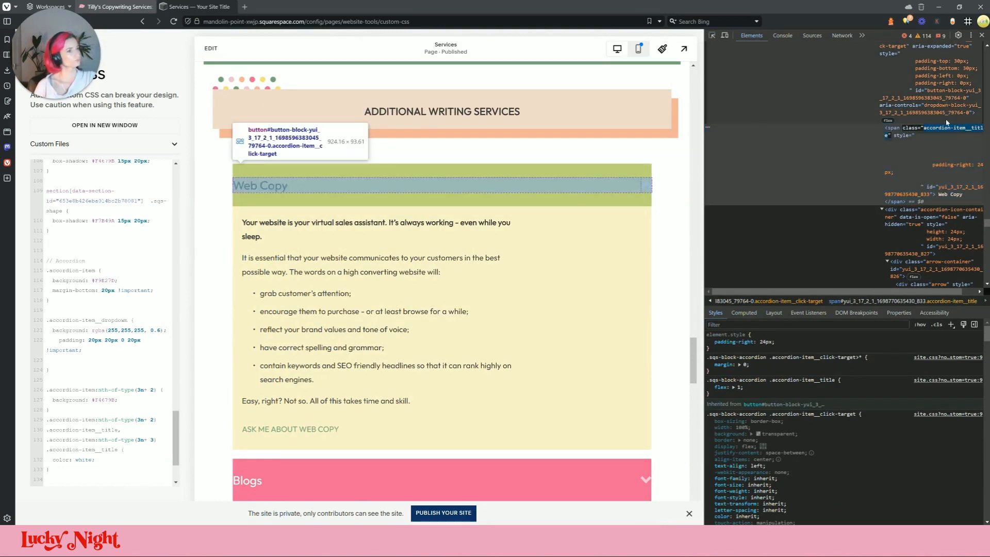
scroll(945, 112, "up", 2)
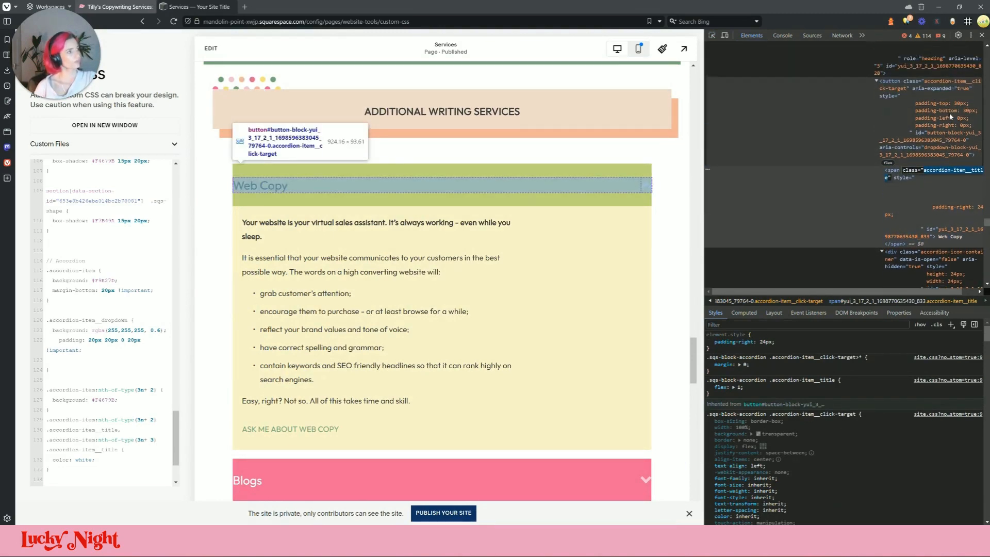
double_click(949, 87)
- Add an empty .accordion-item__click-target rule between the .accordion-item and .accordion-item__dropdown rules in the custom CSS
left_click(102, 290)
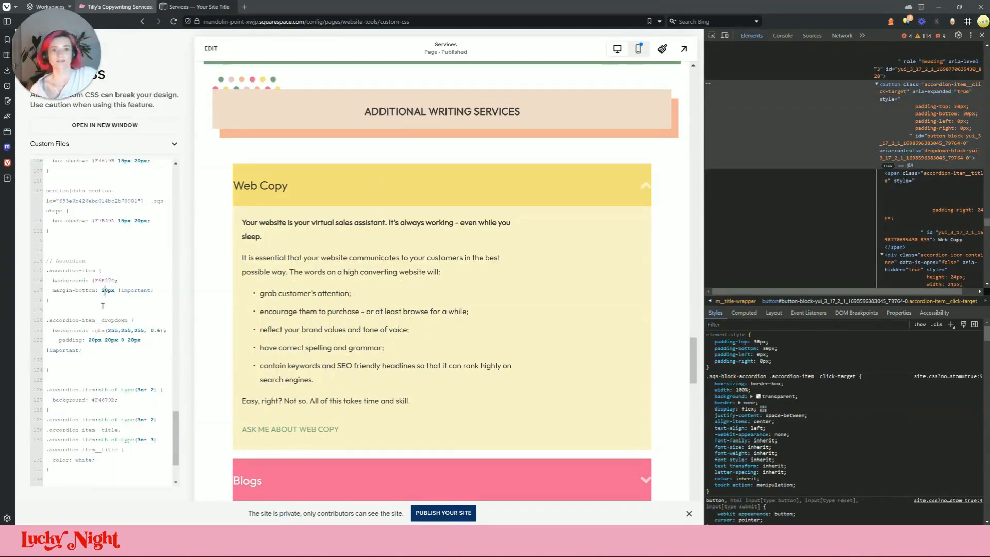
left_click(105, 302)
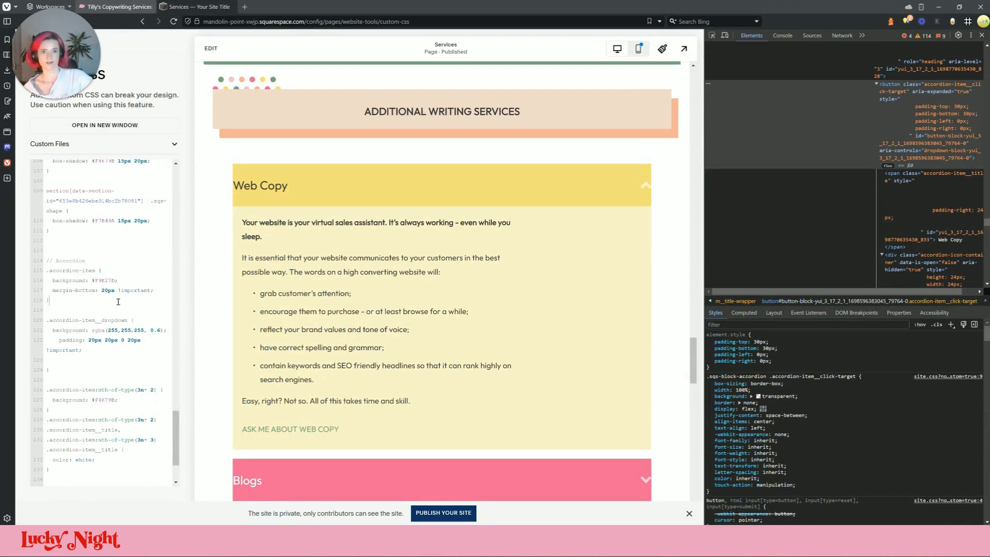
key("Return")
key("Return")
type(".")
key("ctrl+v")
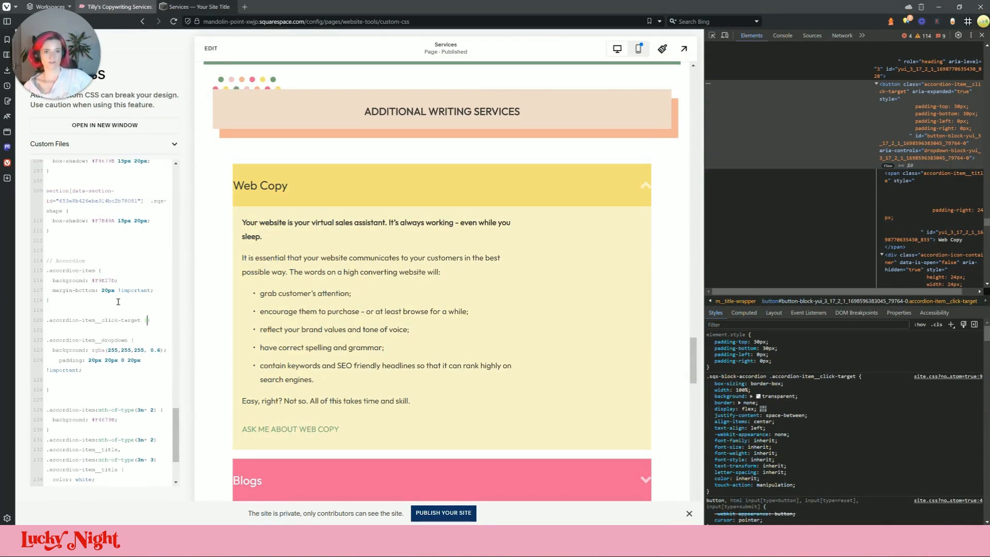
type("{")
key("Return")
- Copy the dropdown's padding declaration into the click-target rule and shorten it there to 20px !important
left_click_drag(99, 395, 58, 380)
key("ctrl+c")
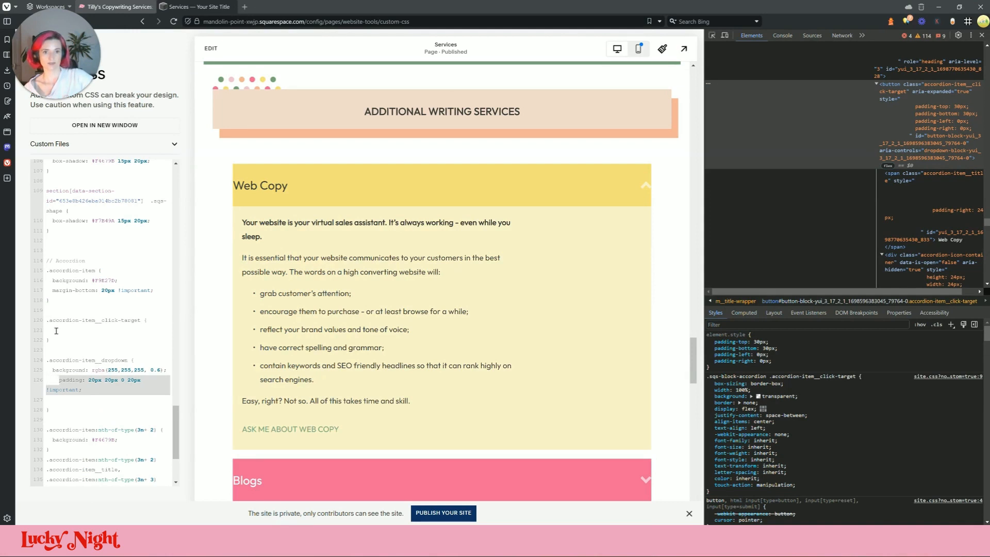
left_click(57, 330)
key("ctrl+v")
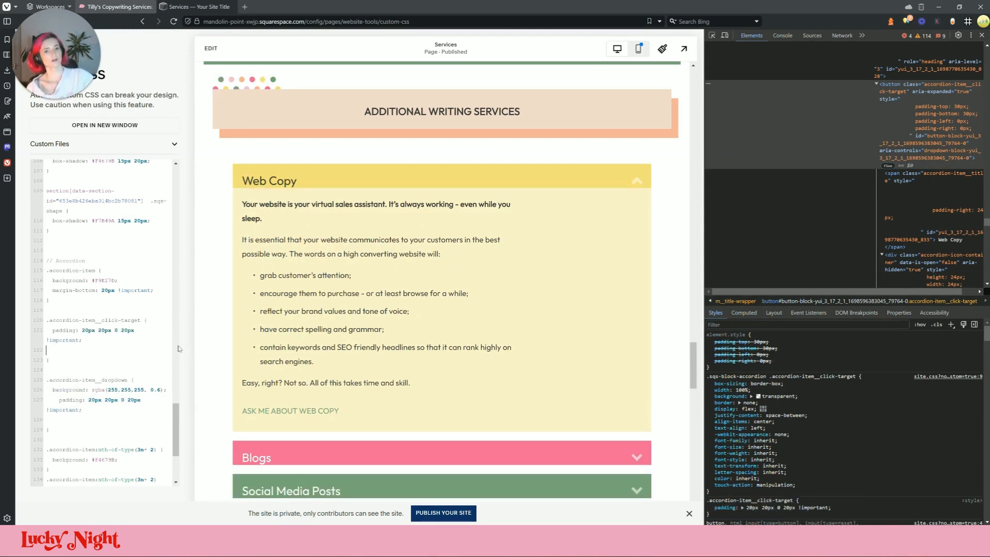
triple_click(101, 330)
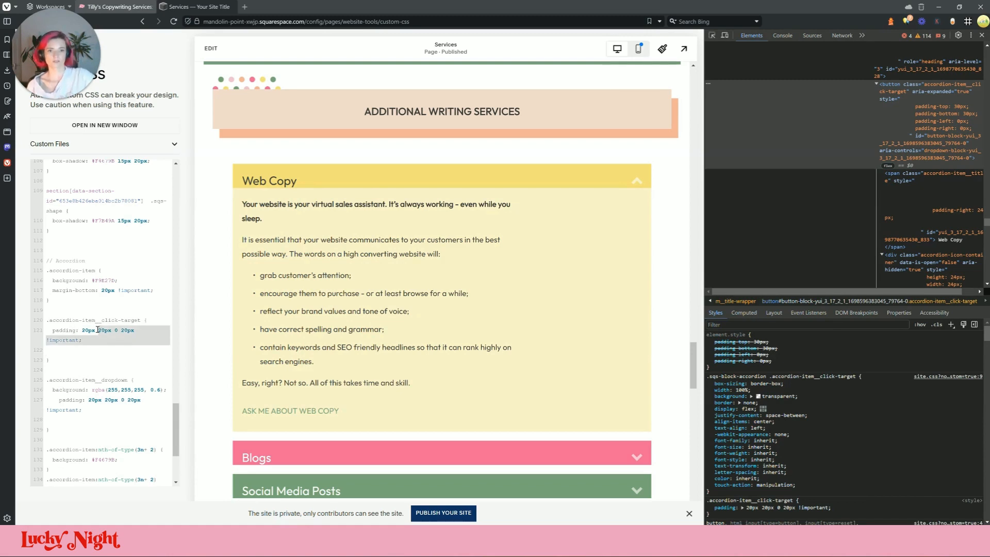
type("!imp")
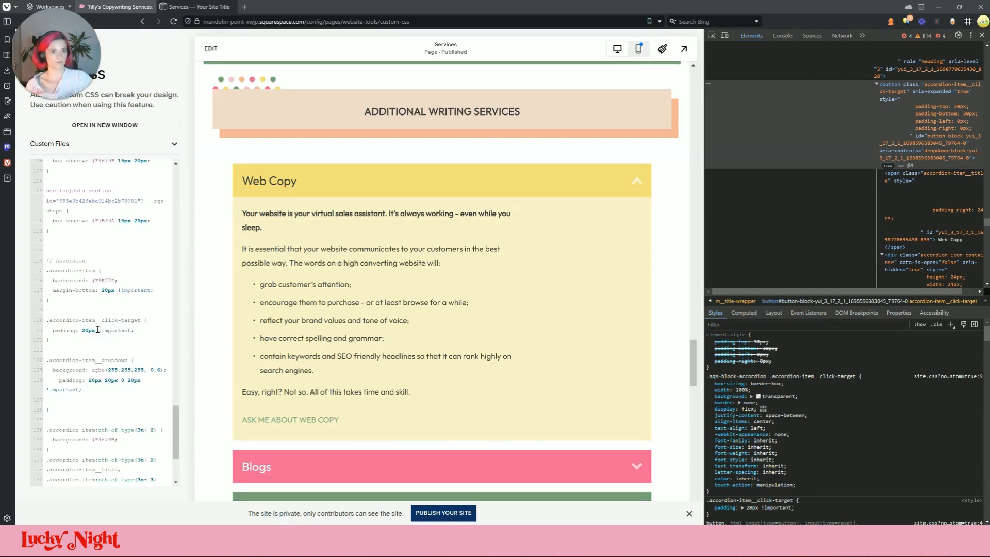
- Collapse Web Copy and toggle the Blogs and Social Media Posts accordions to check their padding in the preview
left_click(341, 173)
left_click(350, 225)
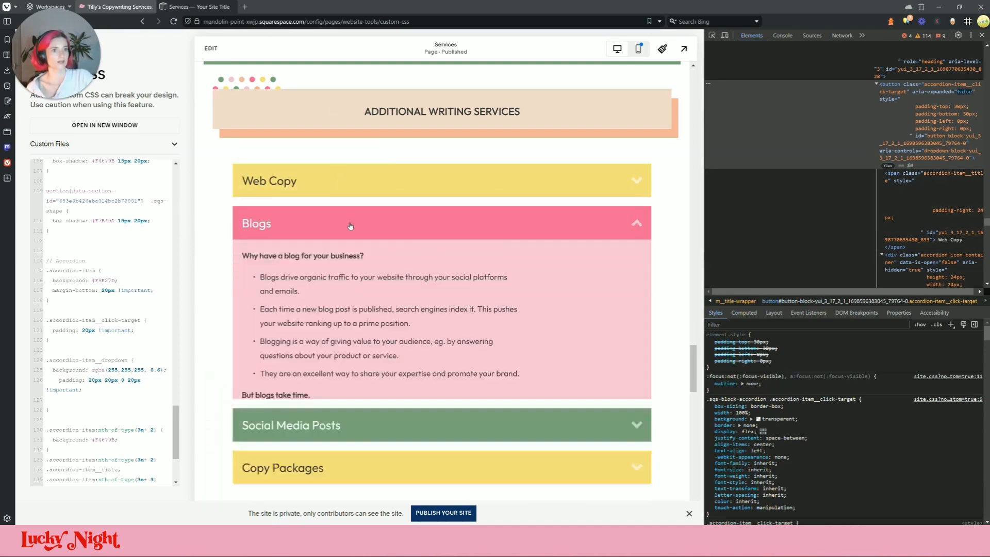
left_click(351, 225)
left_click(348, 276)
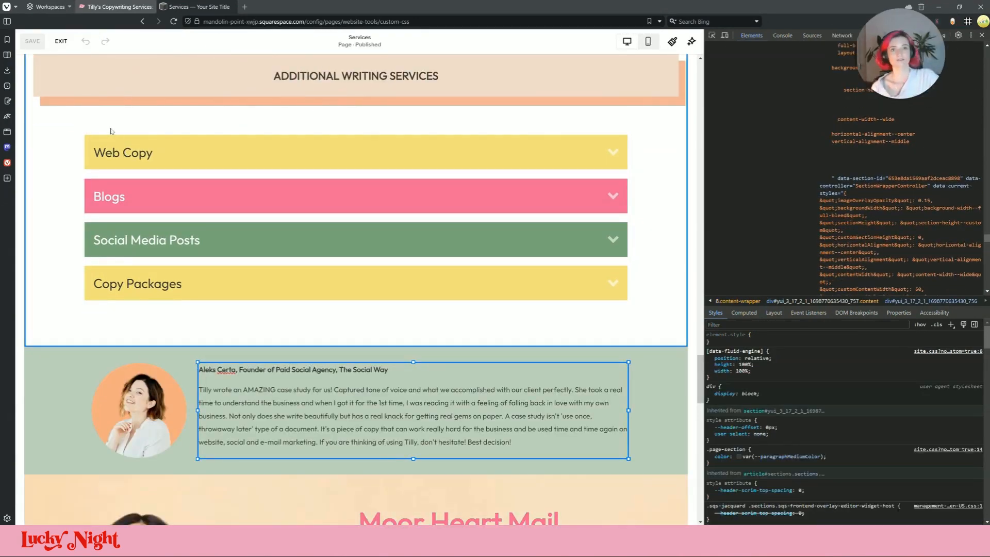
- Close the developer tools, exit page editing and save the custom CSS
left_click(983, 35)
left_click(61, 41)
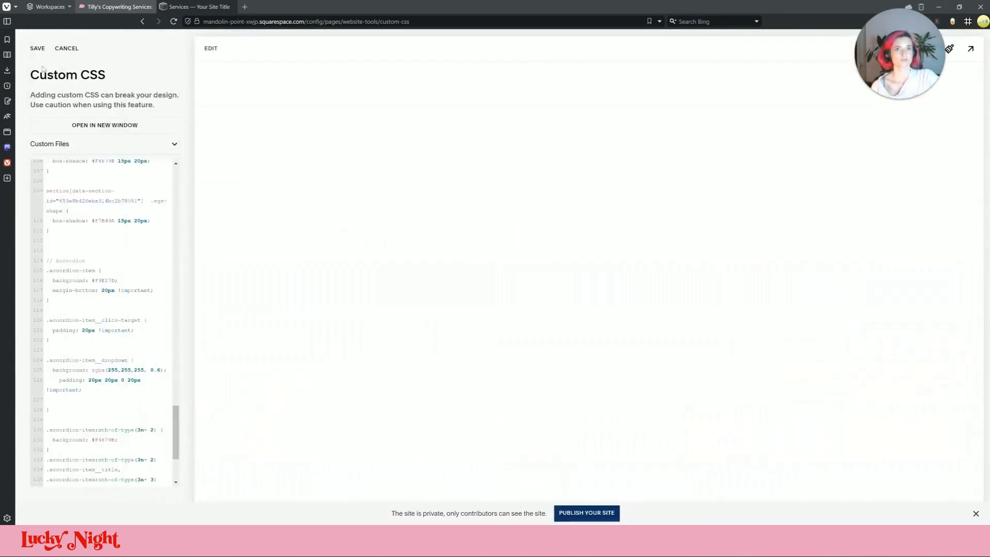
left_click(37, 49)
- Examine the Additional Writing Services accordions on the saved page by opening Web Copy, Blogs, Social Media Posts and Copy Packages in turn
scroll(428, 390, "down", 9)
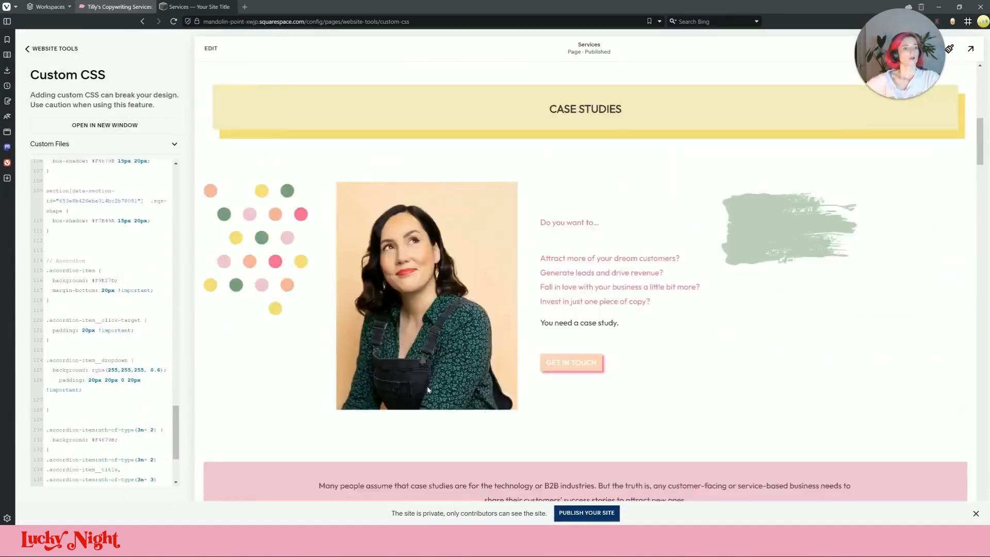
scroll(428, 390, "down", 10)
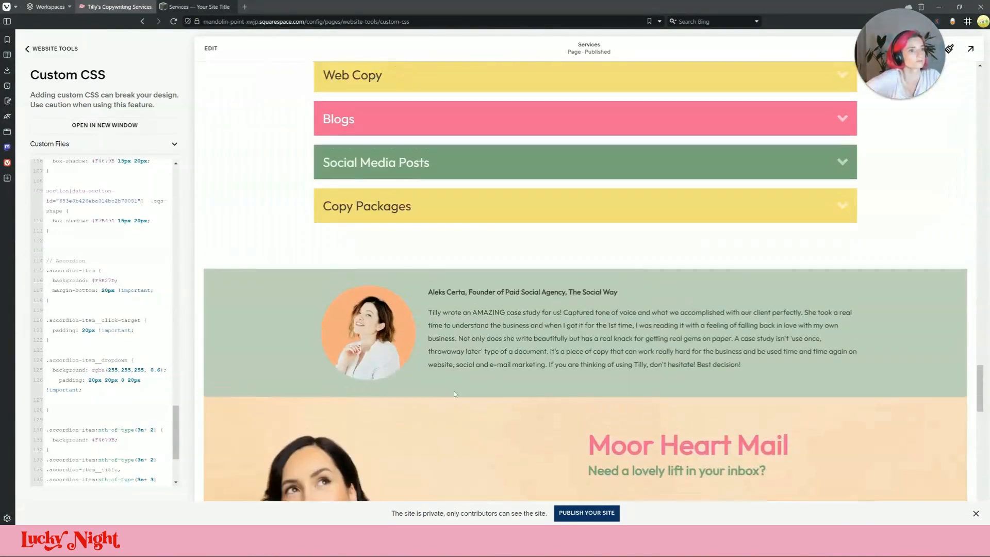
scroll(454, 394, "up", 4)
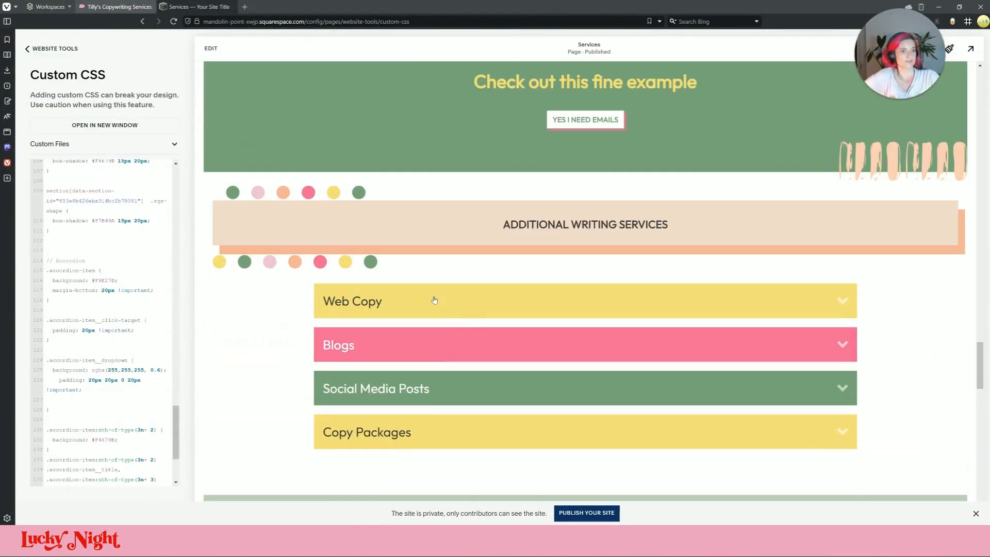
left_click(435, 301)
left_click(435, 300)
scroll(433, 258, "down", 4)
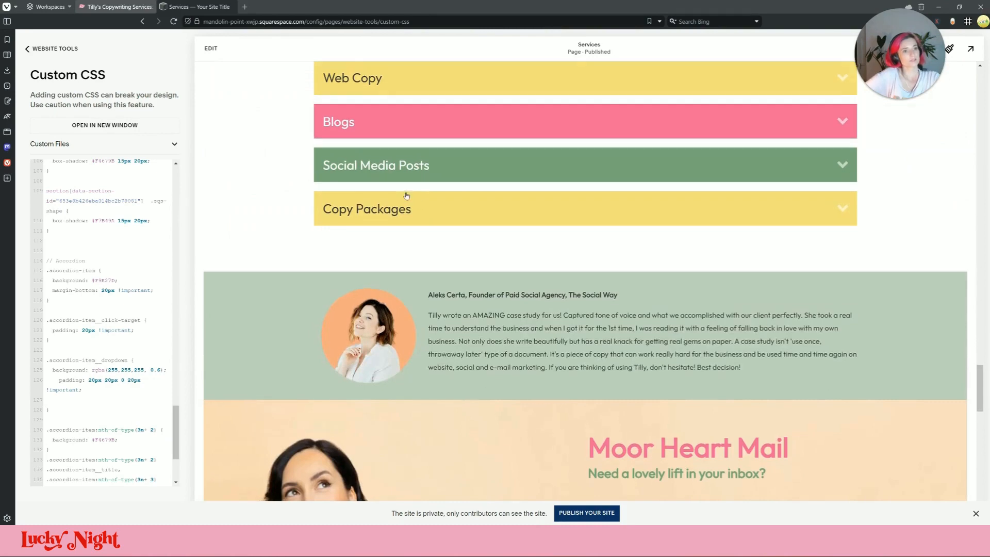
scroll(406, 196, "up", 2)
left_click(389, 207)
left_click(389, 207)
left_click(391, 251)
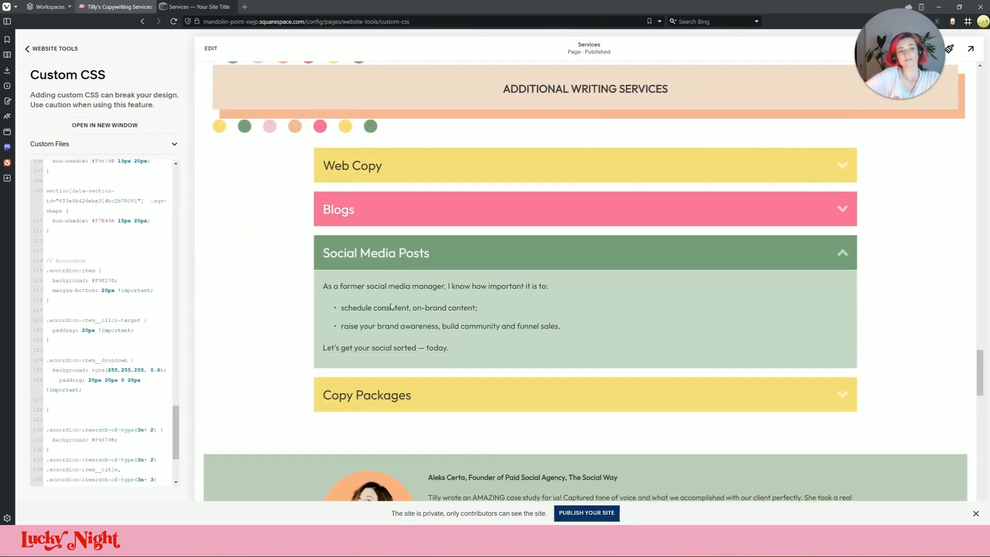
left_click(408, 410)
scroll(423, 361, "down", 5)
scroll(436, 331, "up", 3)
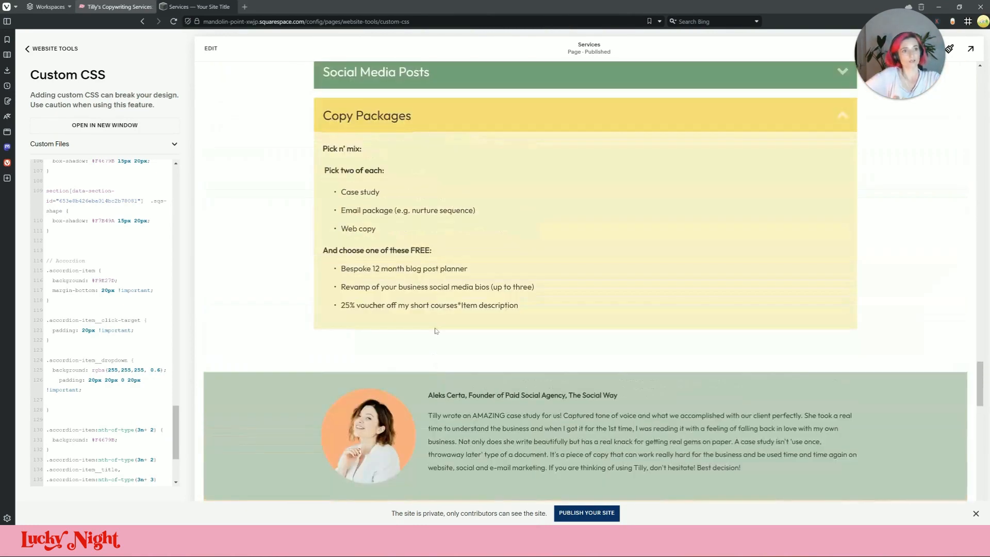
- Look over the whole Services page preview, from the My Services banner to the footer and back to Additional Writing Services
scroll(436, 330, "down", 5)
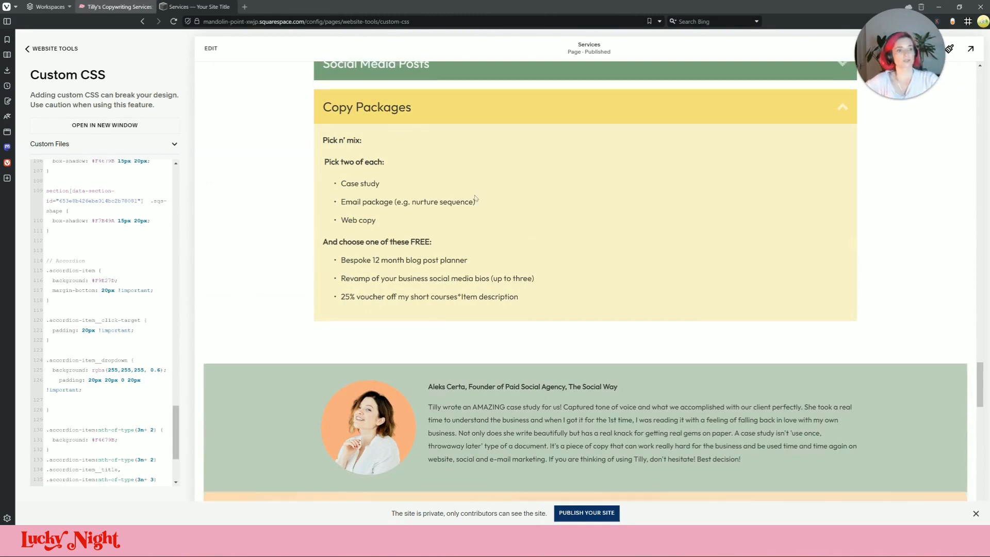
scroll(482, 156, "up", 5)
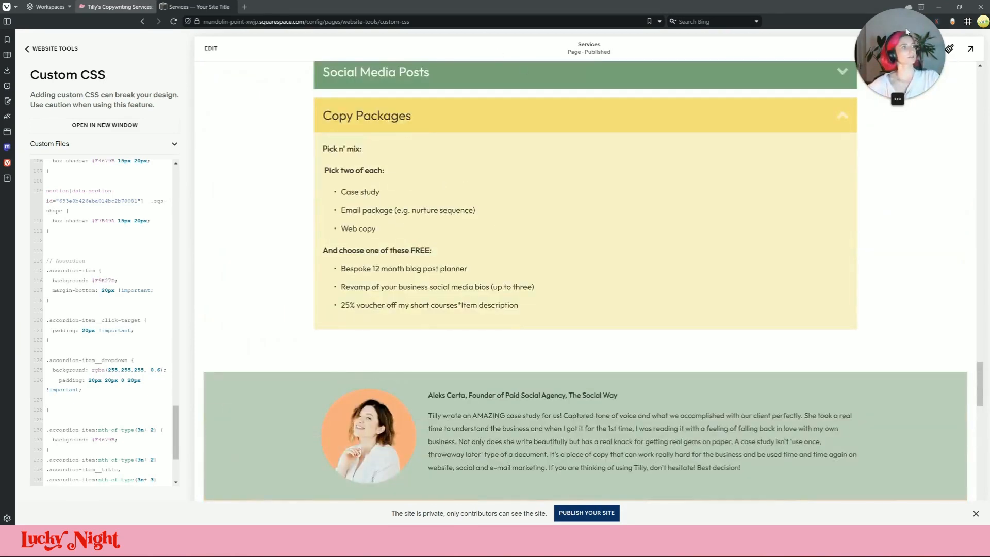
scroll(515, 319, "up", 15)
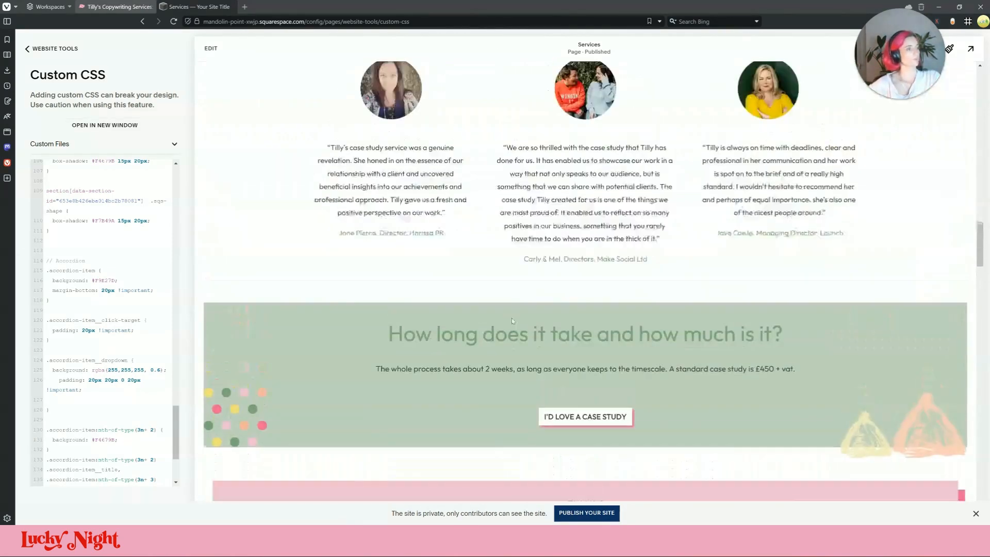
scroll(462, 270, "up", 10)
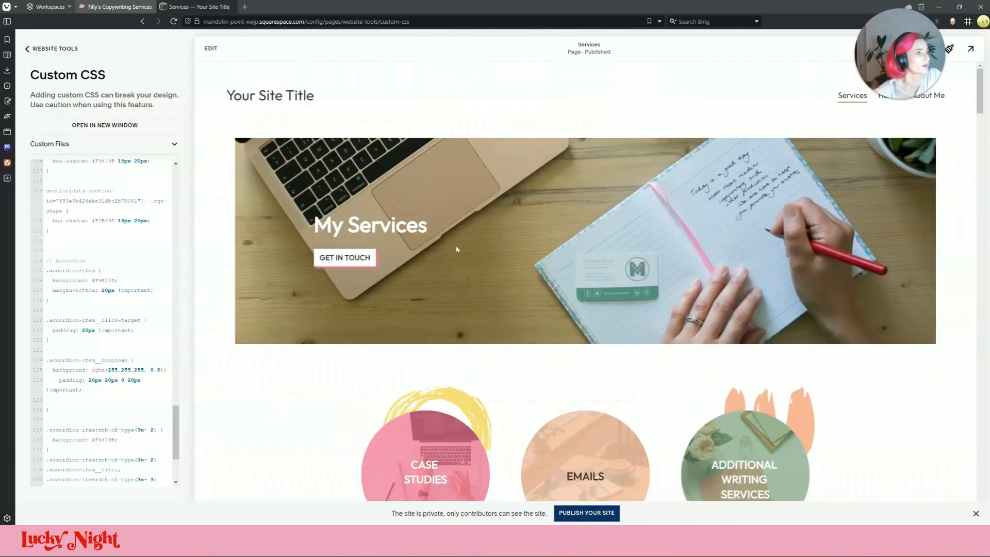
scroll(456, 248, "down", 20)
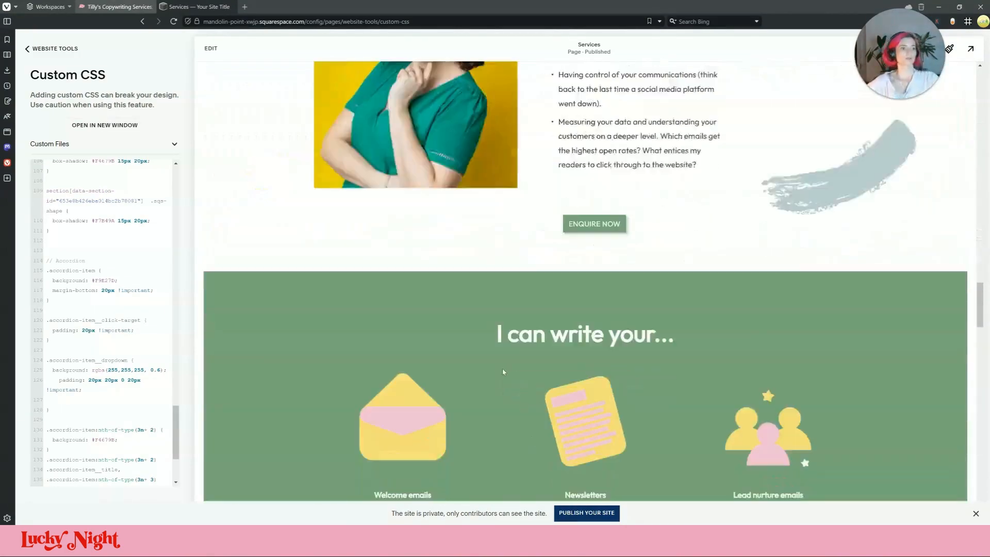
scroll(493, 355, "down", 15)
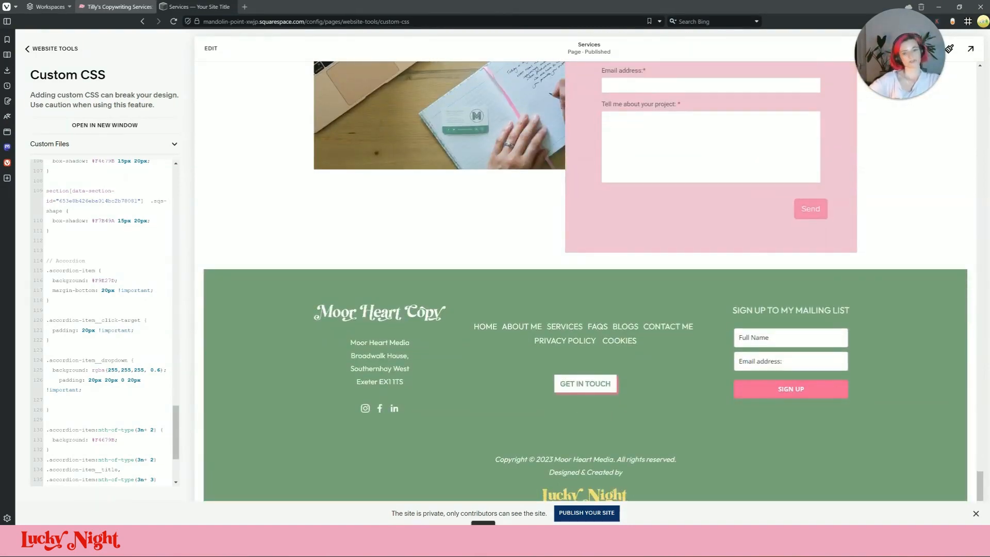
scroll(510, 476, "up", 1)
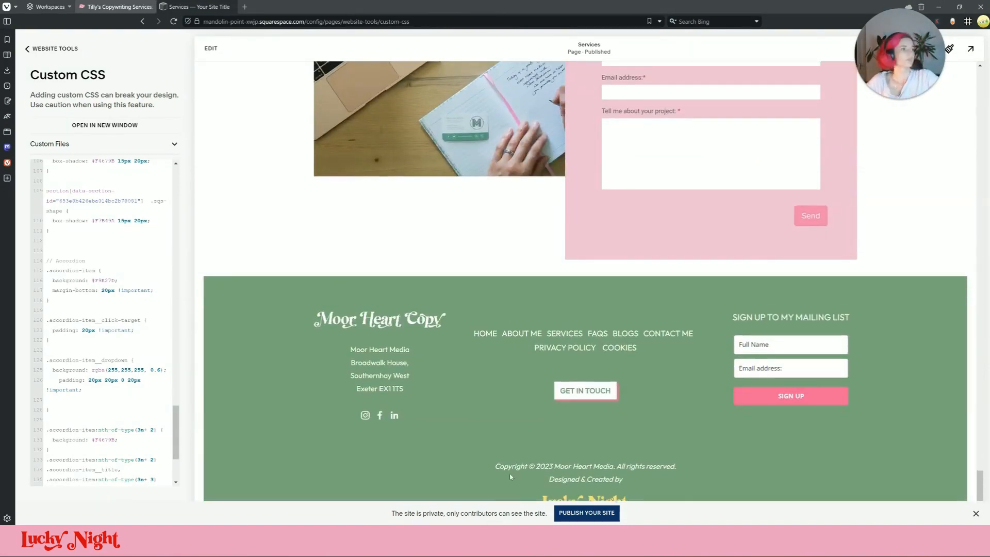
scroll(510, 477, "up", 5)
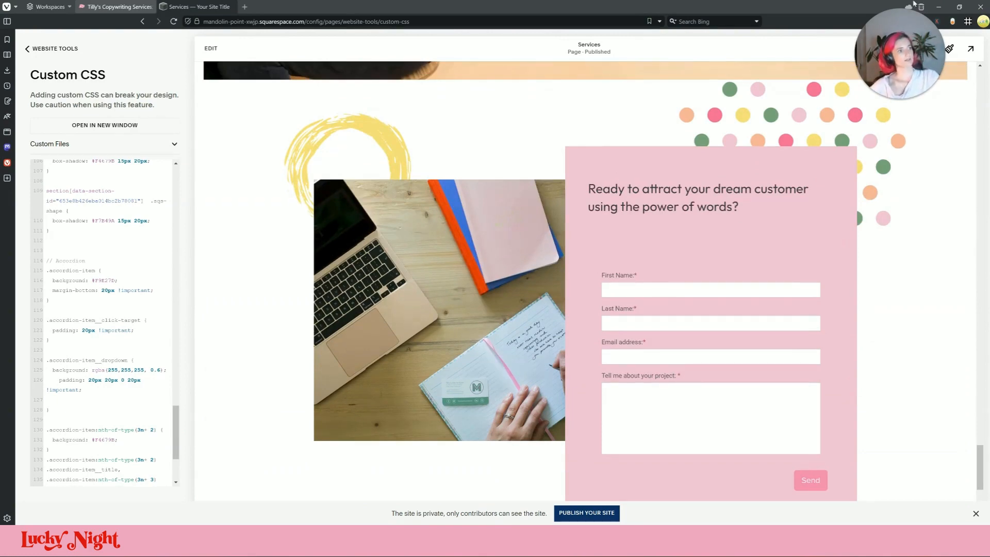
scroll(418, 300, "up", 5)
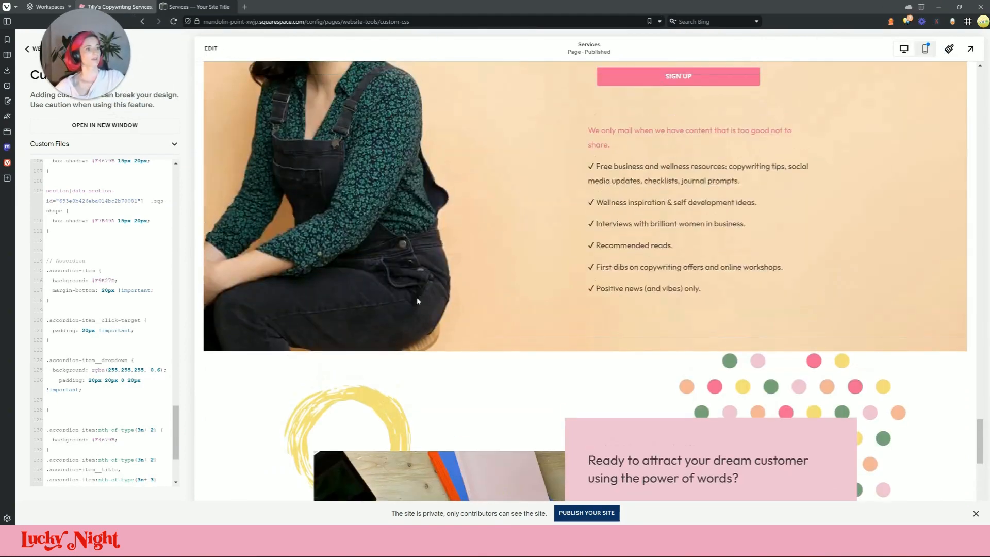
scroll(417, 301, "up", 15)
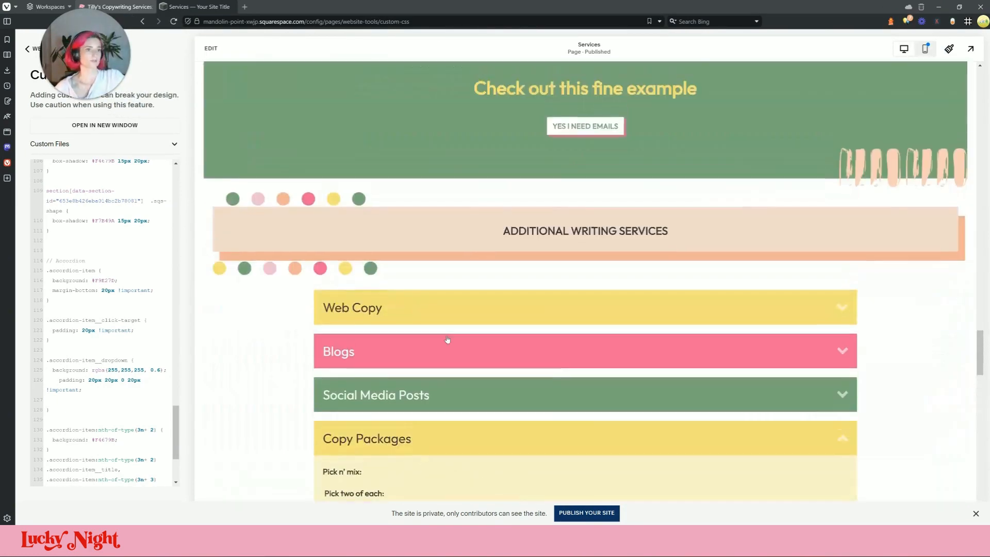
- Open the Social Media Posts, Blogs and Web Copy accordions repeatedly to check how their panels expand and collapse in the preview
scroll(447, 338, "down", 5)
left_click(480, 250)
left_click(431, 191)
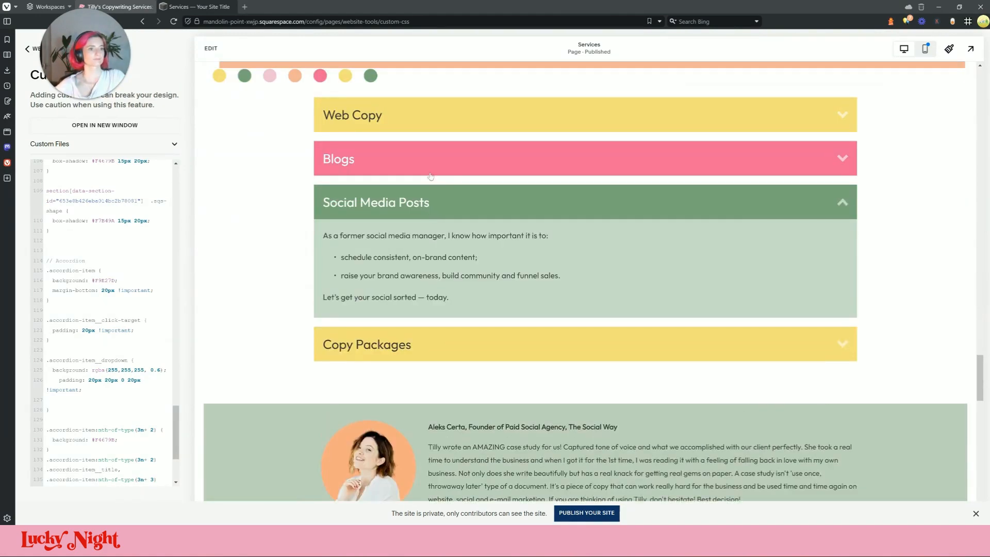
left_click(440, 168)
left_click(448, 111)
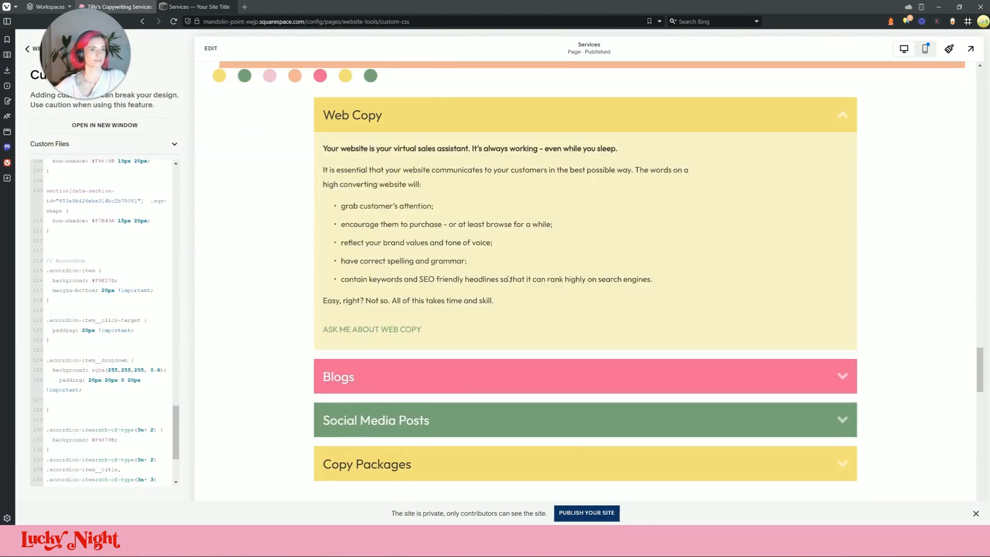
scroll(446, 387, "down", 1)
left_click(445, 383)
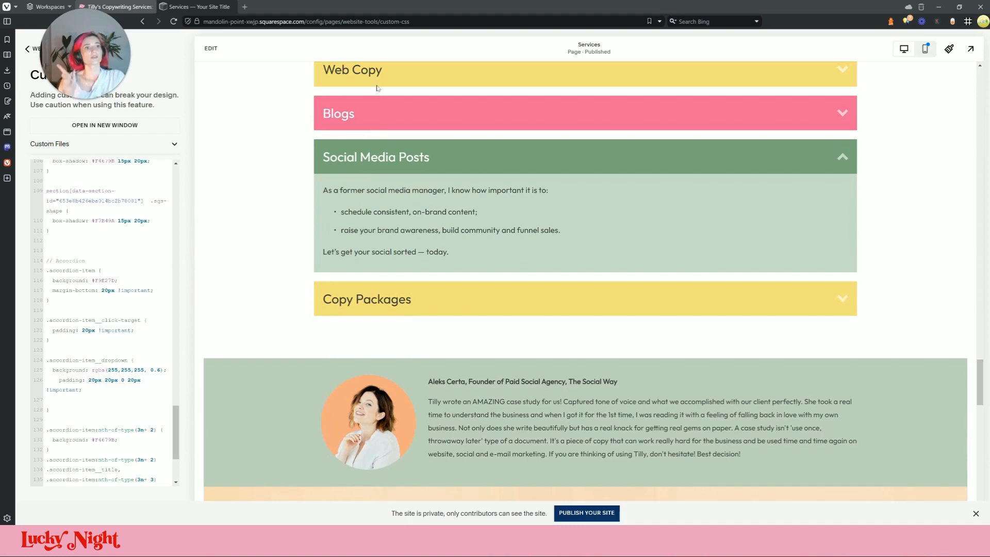
left_click(375, 81)
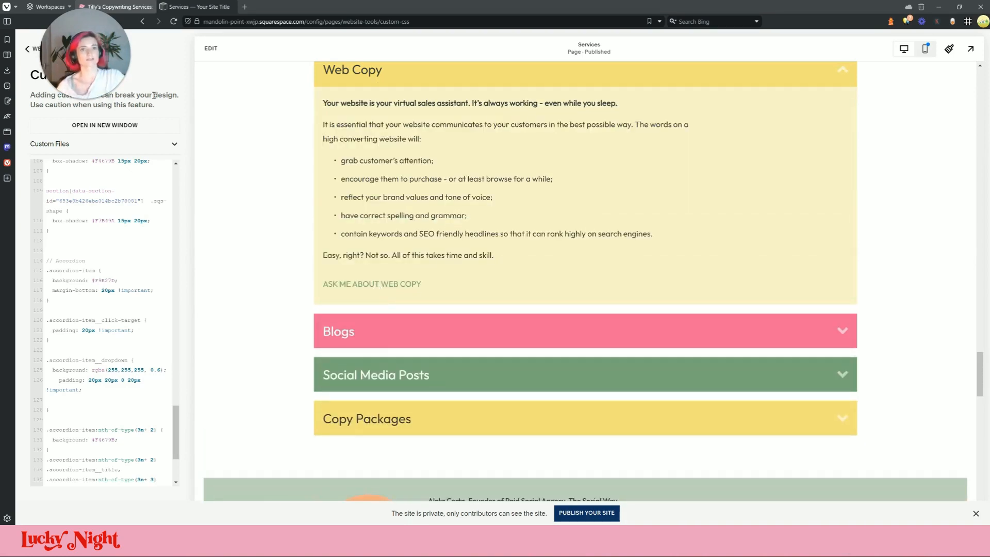
left_click(397, 332)
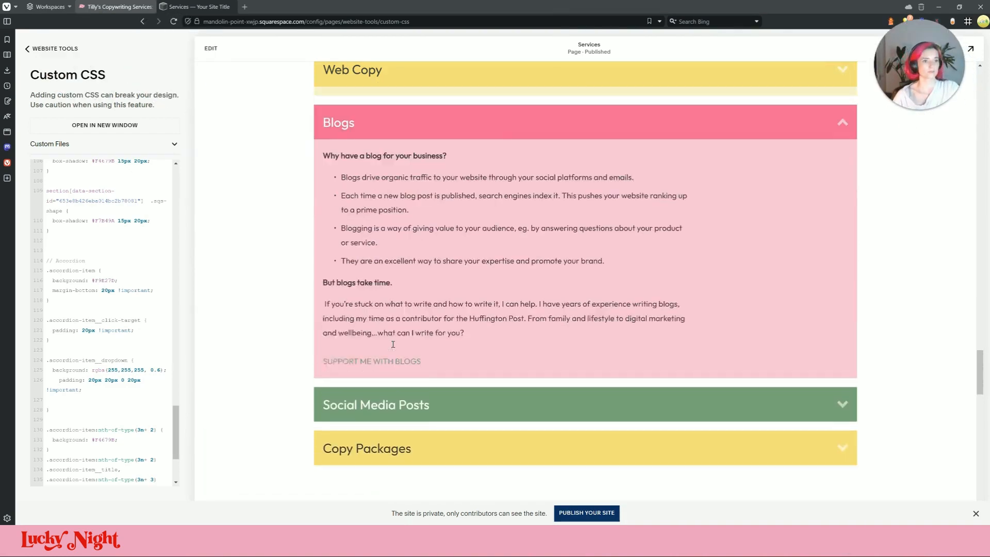
left_click(381, 398)
left_click(387, 78)
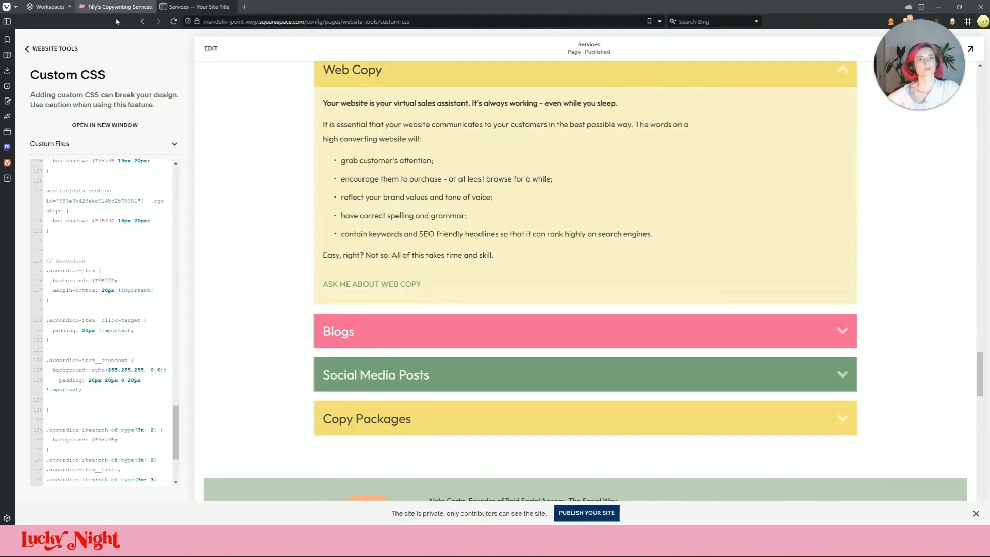
- Switch to the original copywriting site and expand its Social Media Posts, Blogs and Copy Packages accordions to examine their contents and buttons
left_click(119, 9)
scroll(200, 334, "down", 3)
left_click(201, 330)
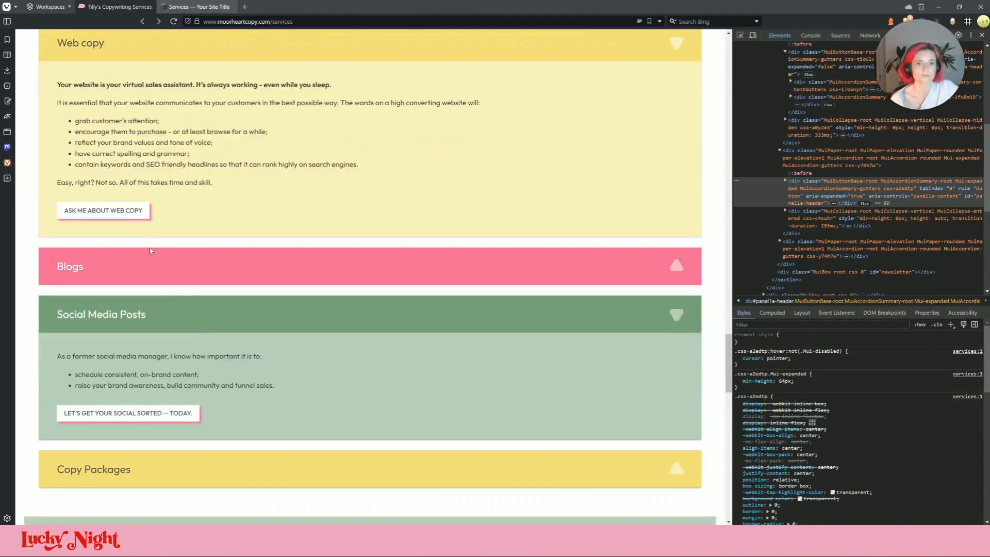
left_click(156, 279)
scroll(156, 278, "down", 4)
left_click(158, 367)
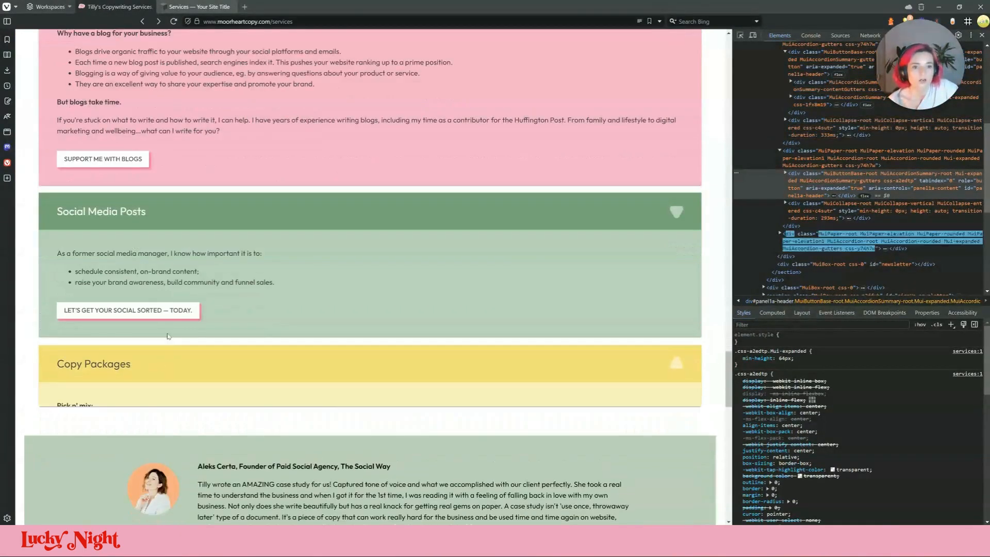
scroll(131, 314, "down", 4)
scroll(160, 189, "up", 10)
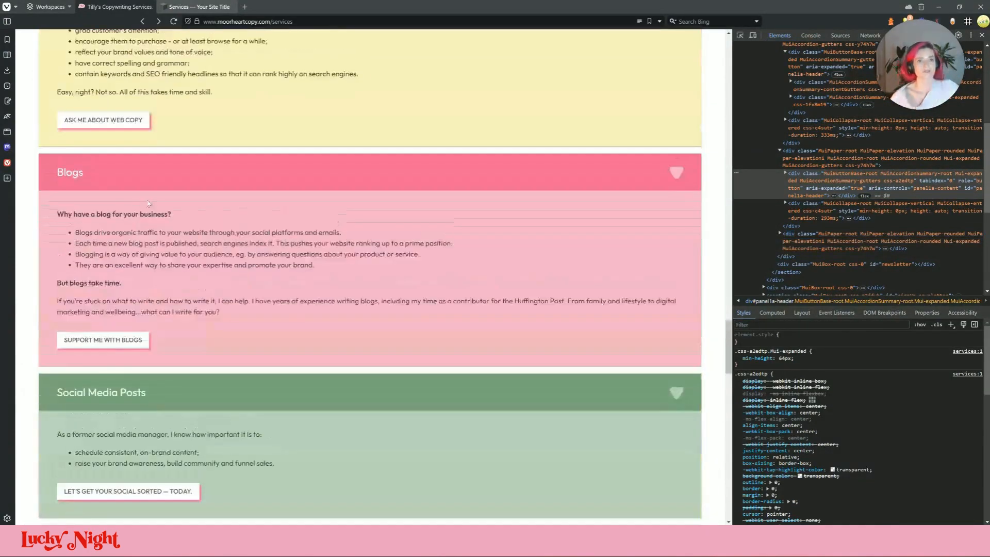
- Return to the Squarespace custom CSS and copy the .accordion-item__dropdown selector to a new line at the end of the code
left_click(199, 7)
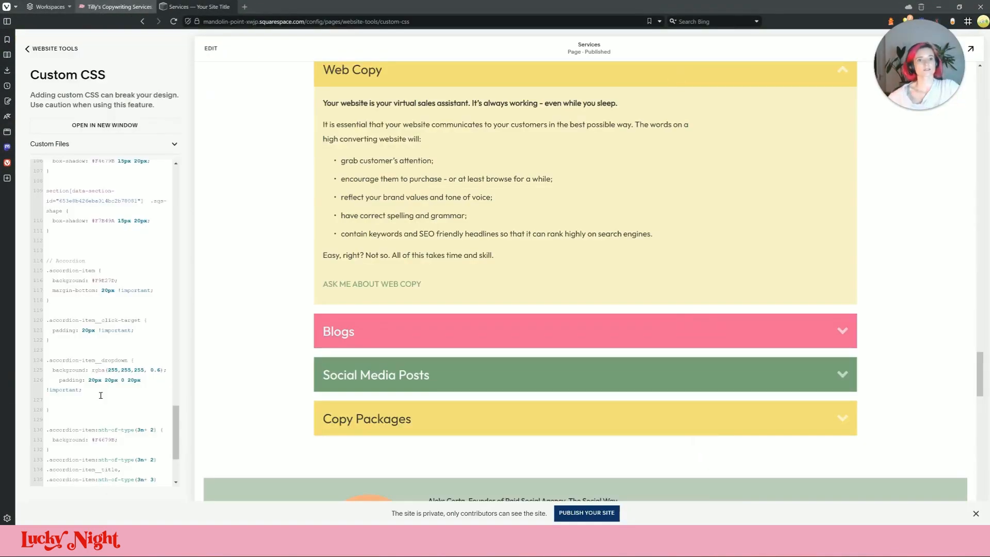
scroll(106, 404, "down", 2)
left_click_drag(97, 312, 13, 310)
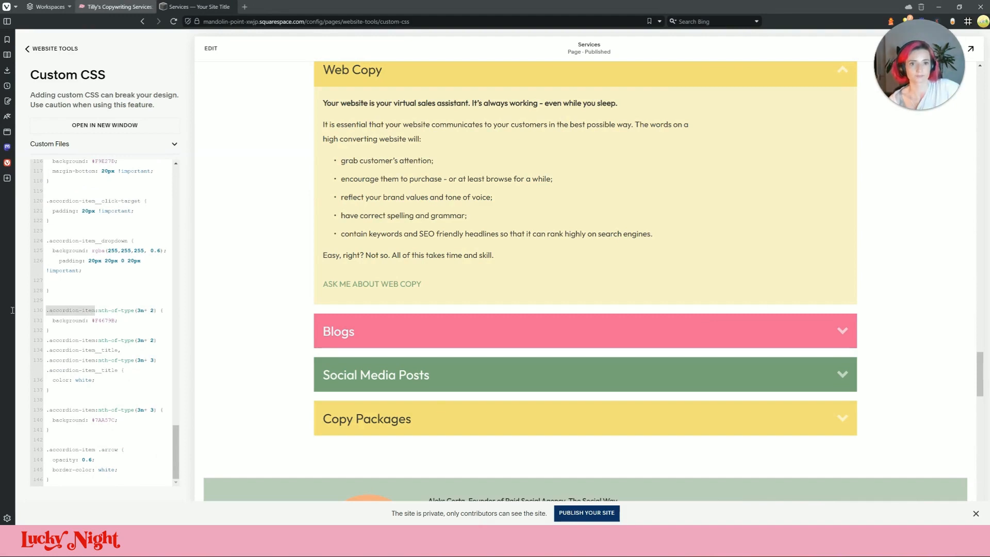
left_click(107, 483)
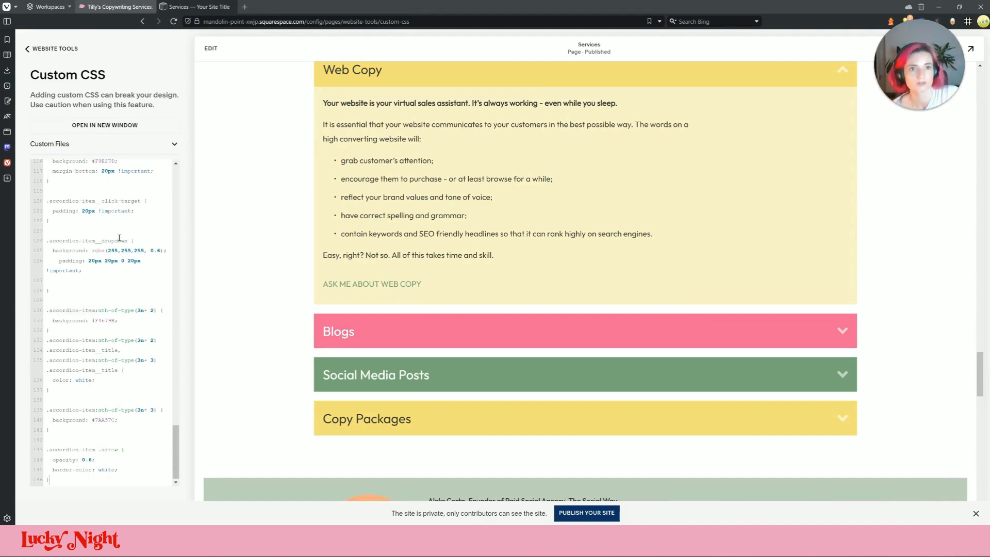
scroll(113, 269, "up", 2)
left_click_drag(129, 332, 23, 330)
key("ctrl+c")
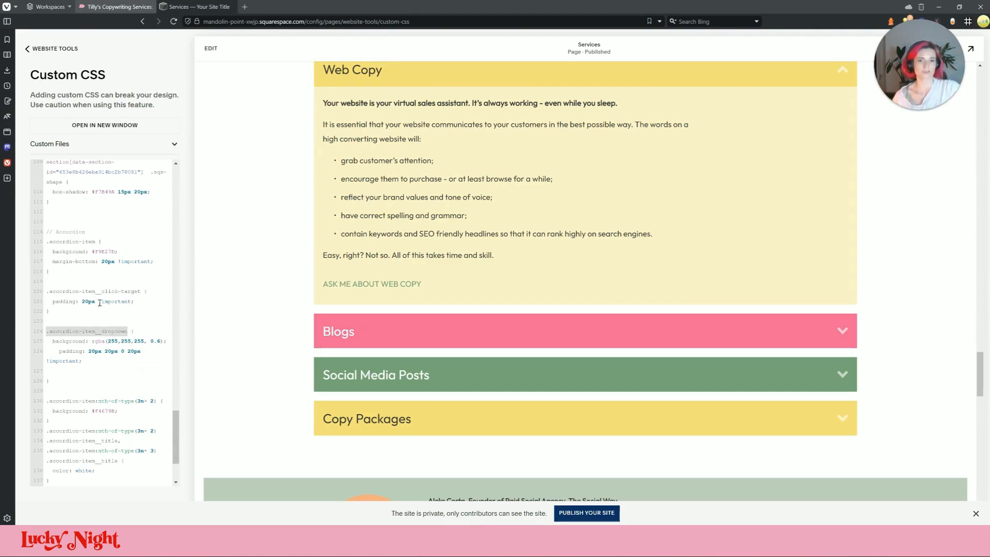
scroll(127, 430, "down", 3)
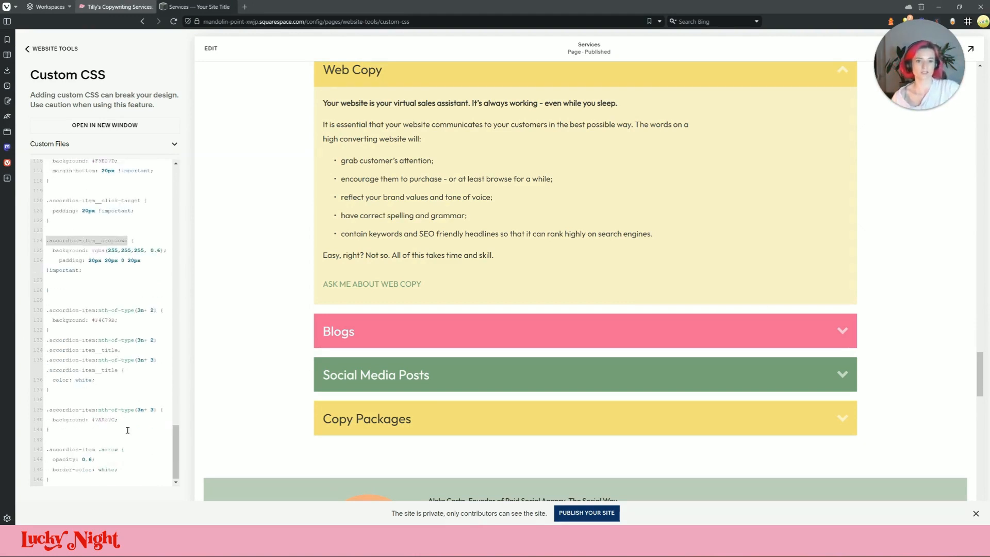
left_click(87, 483)
key("Return")
key("Return")
key("ctrl+v")
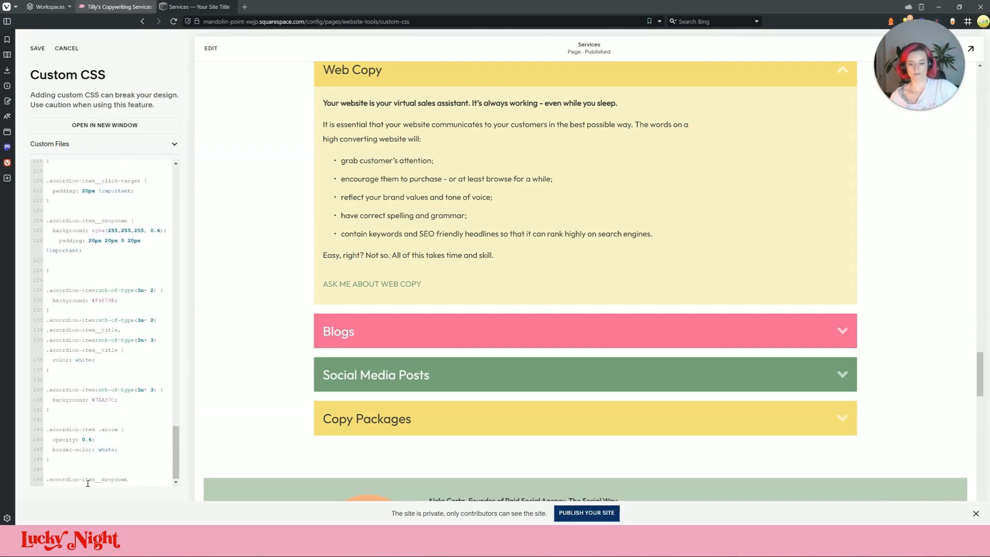
- Extend the pasted selector to target its links (a) and give the rule the declaration background: red;
type("a {")
key("Return")
type("background: red;")
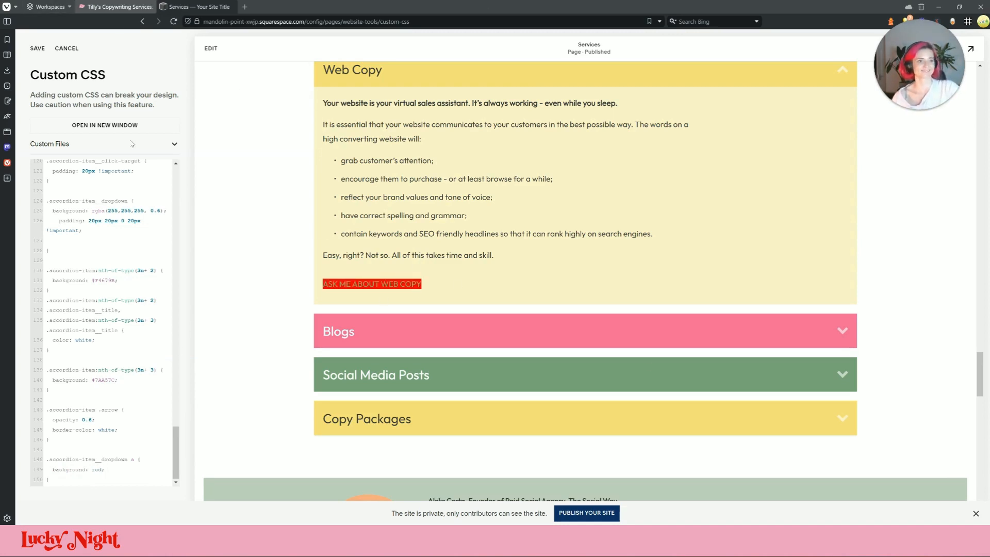
- Inspect the original site's Ask Me About Web Copy button and copy its hover declarations for box-shadow, background-color and color
left_click(119, 7)
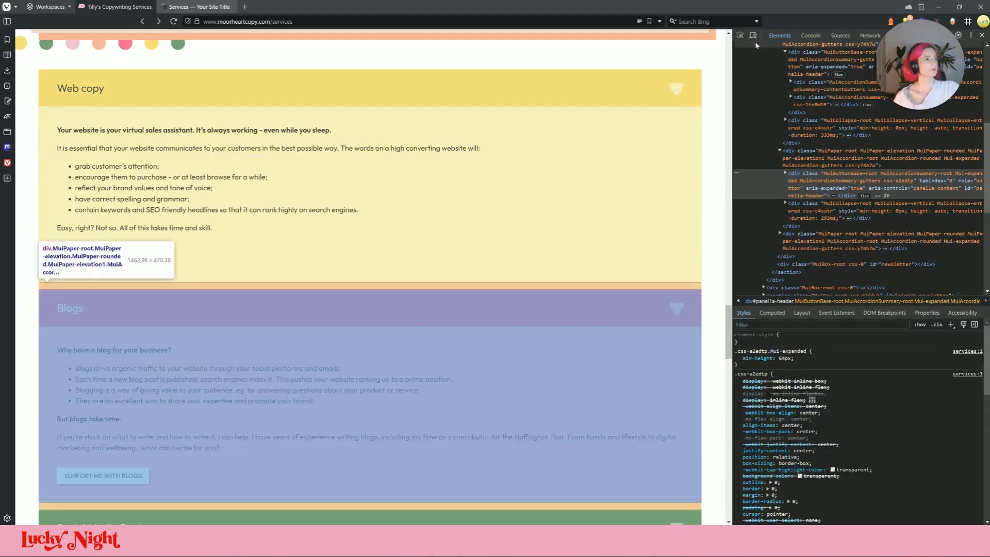
left_click(740, 35)
left_click(103, 255)
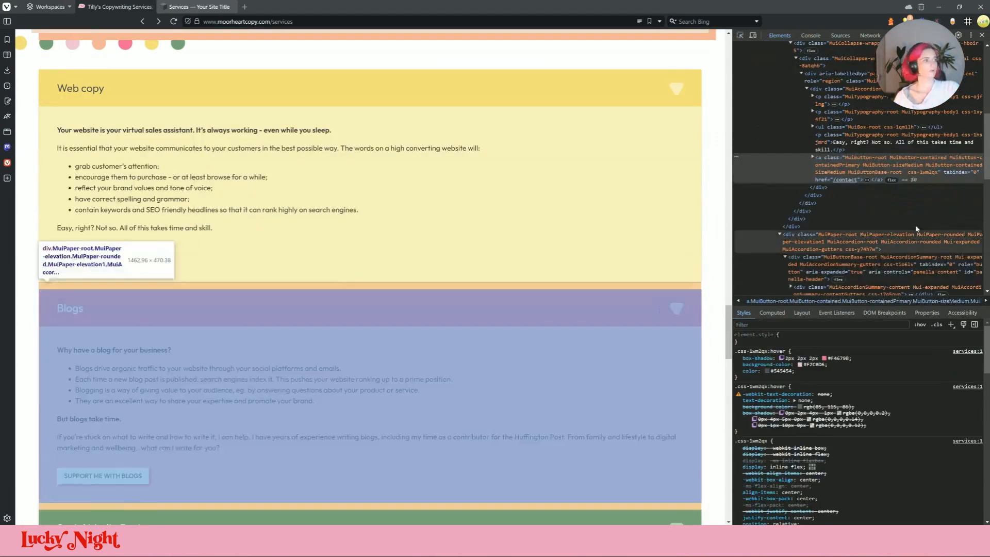
left_click(827, 159)
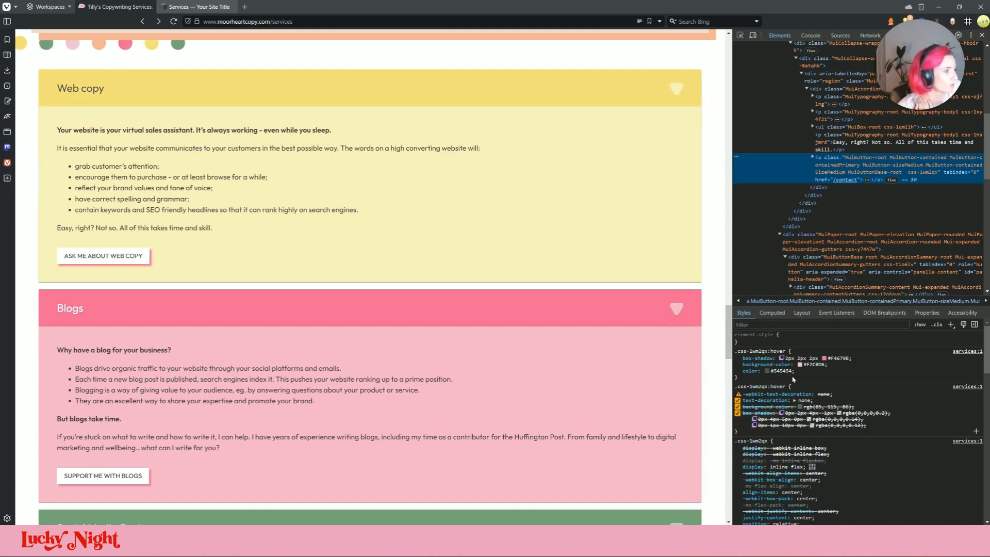
left_click_drag(798, 371, 757, 359)
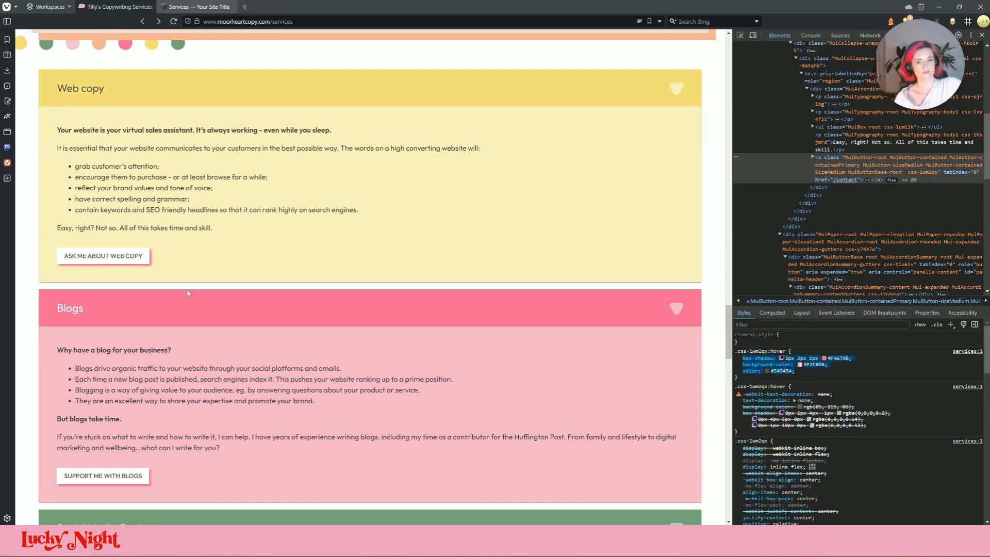
scroll(187, 293, "down", 10)
scroll(187, 293, "up", 12)
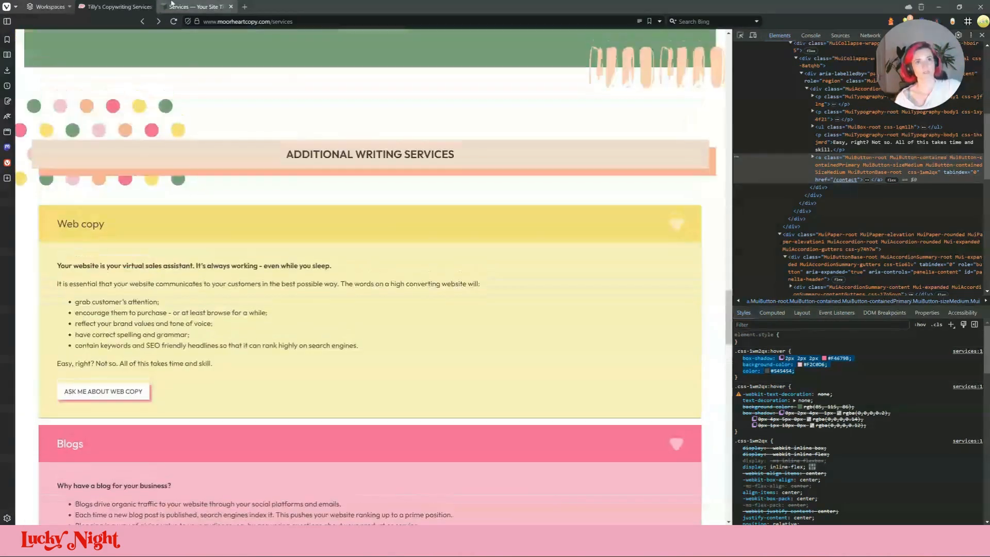
- Replace the red background in the dropdown link rule with box-shadow: 2px 2px 2px #F4679B, background-color: #F2C0D6 and color: #545454
left_click(173, 7)
left_click_drag(113, 470, 48, 470)
type("box-shadow: 2px 2px 2px #F4679B;   background-color: #F2C0D6;   color: #545454;")
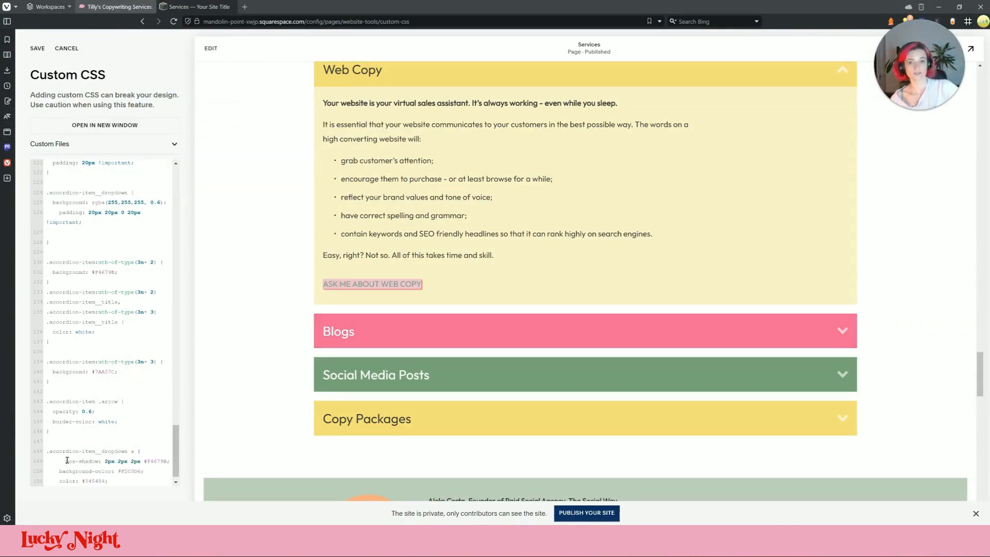
key("BackSpace")
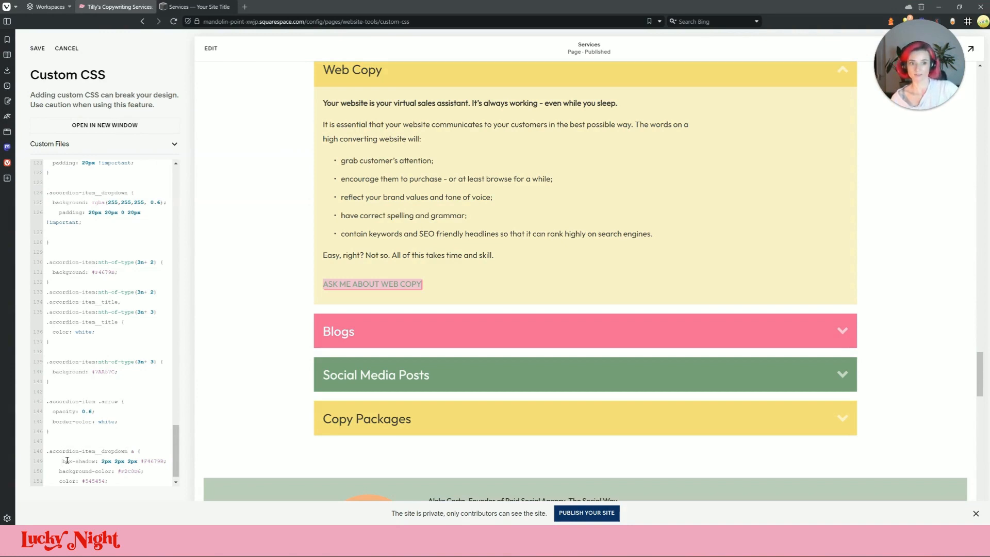
key("Return")
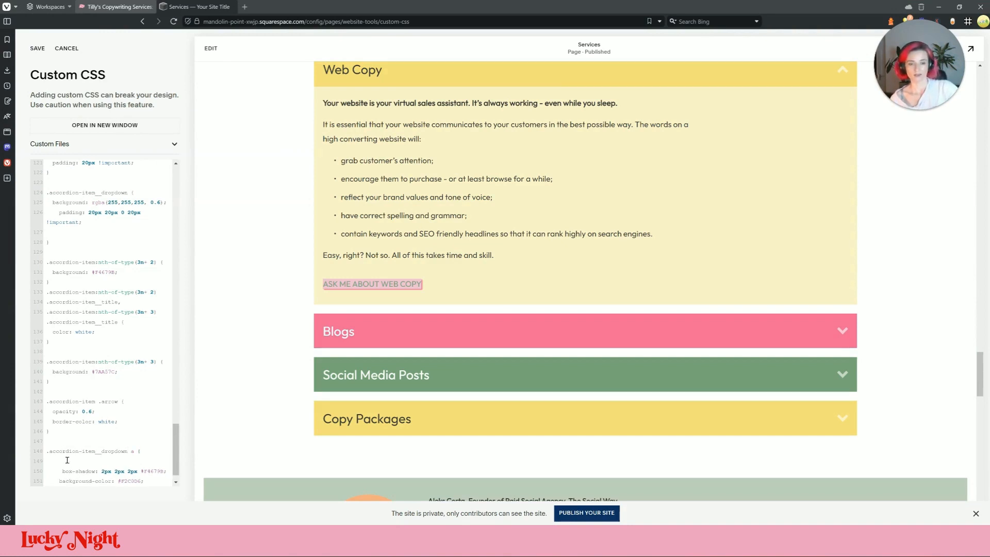
- On the original site, disable the Ask Me About Web Copy button's hover background-color to check its resting background, and return to the custom CSS
left_click(145, 4)
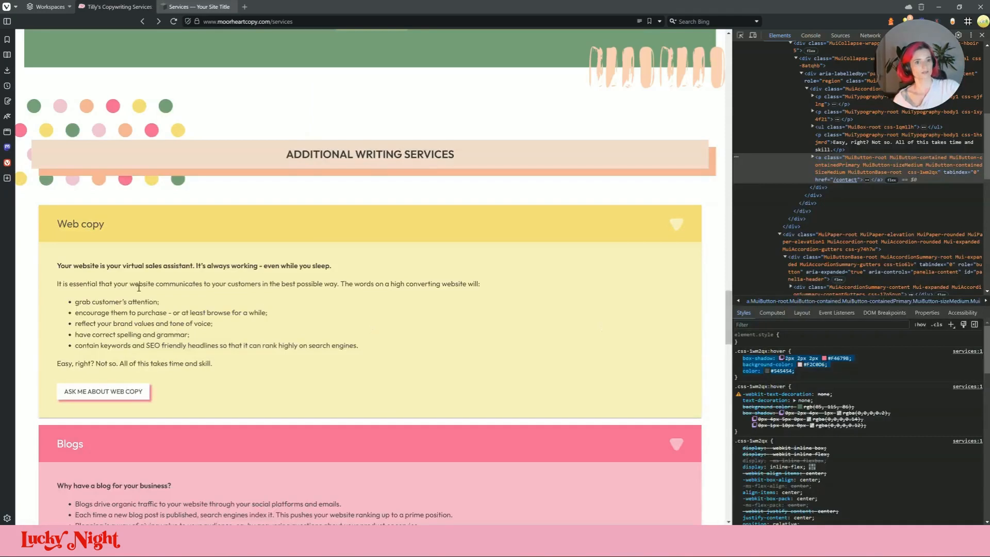
left_click(821, 374)
left_click(738, 364)
left_click(738, 364)
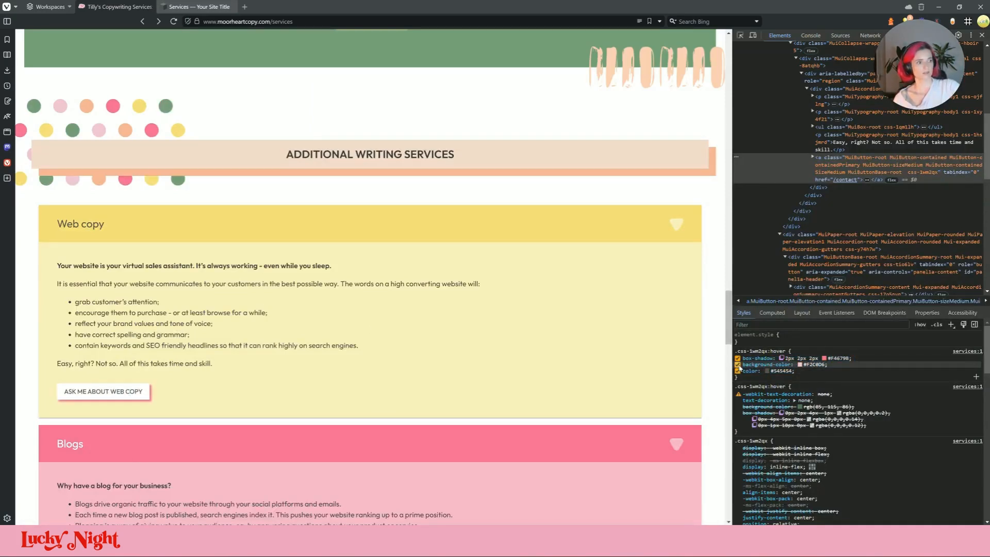
left_click(198, 7)
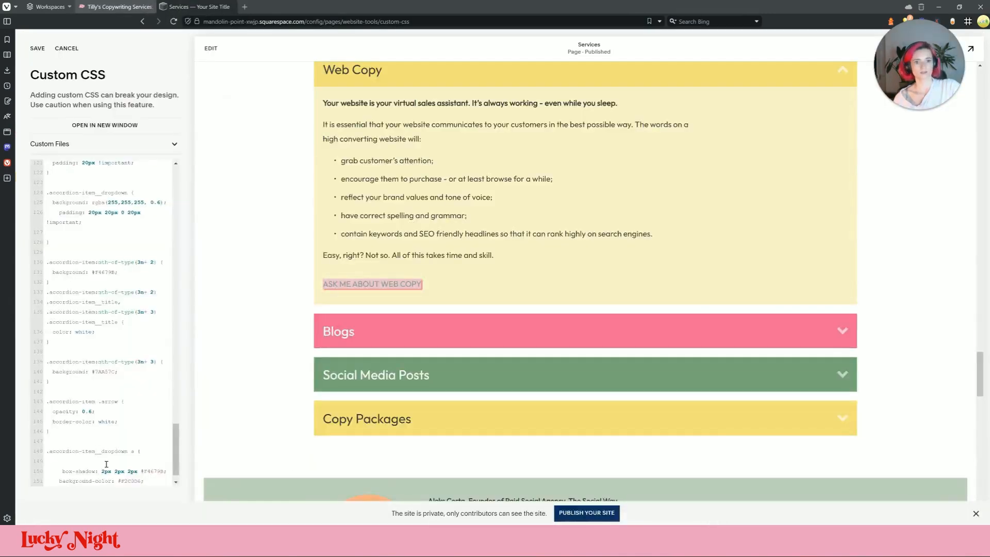
- Set the background-color in the .accordion-item__dropdown a rule to white
scroll(143, 449, "down", 1)
double_click(131, 460)
key("BackSpace")
key("BackSpace")
type("white")
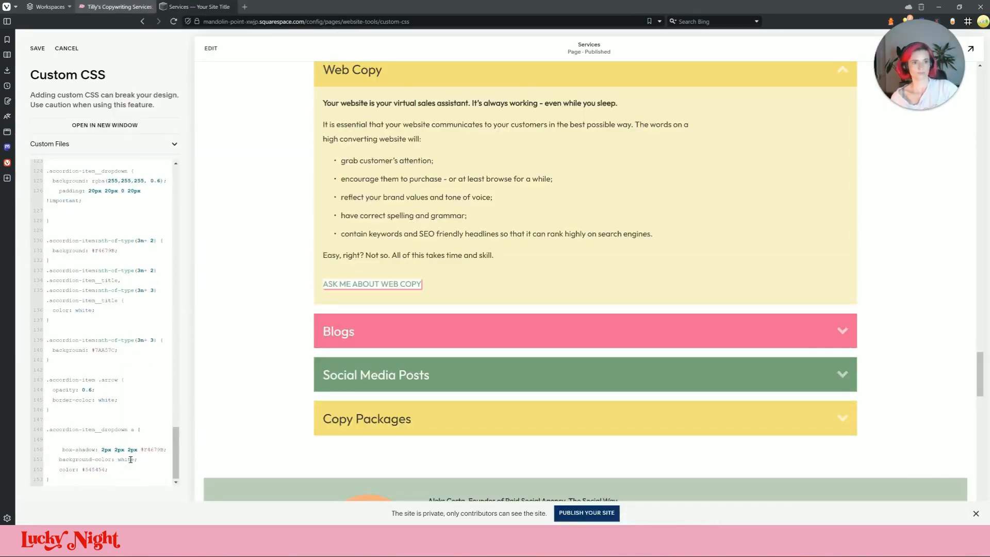
- Look up the original button's padding and add padding: 6px 16px to the dropdown link rule below its background-color
key("Return")
type("padding:")
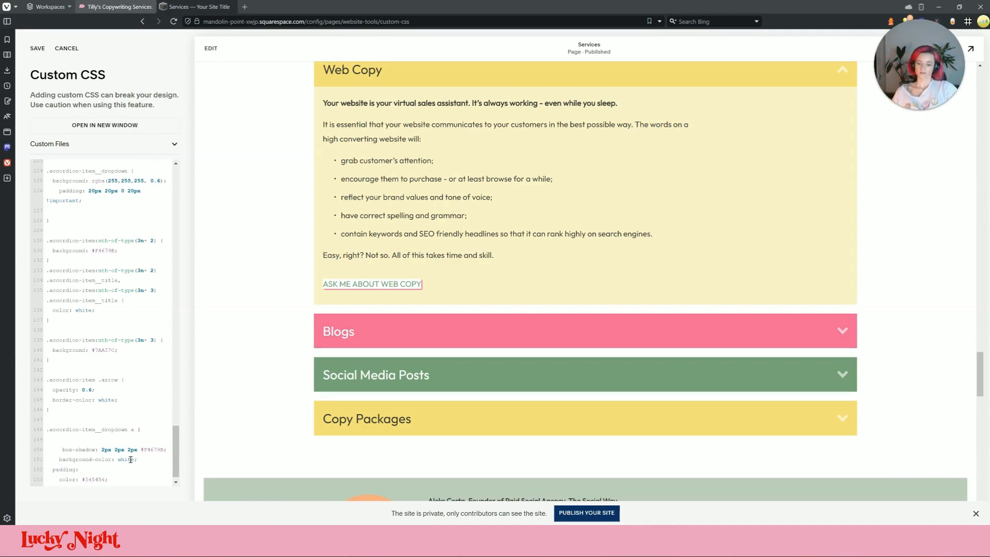
left_click(196, 6)
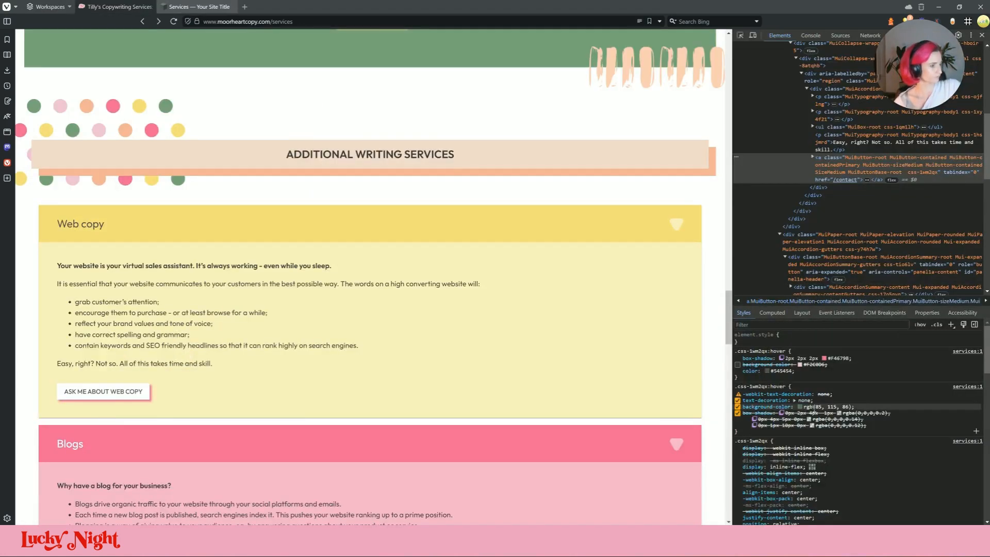
scroll(830, 416, "down", 5)
scroll(831, 416, "down", 6)
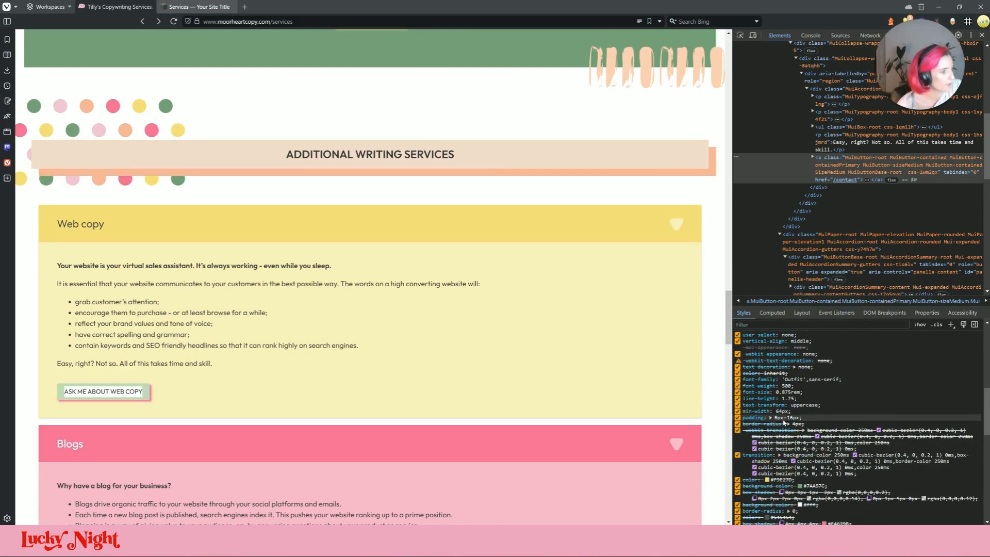
left_click(116, 7)
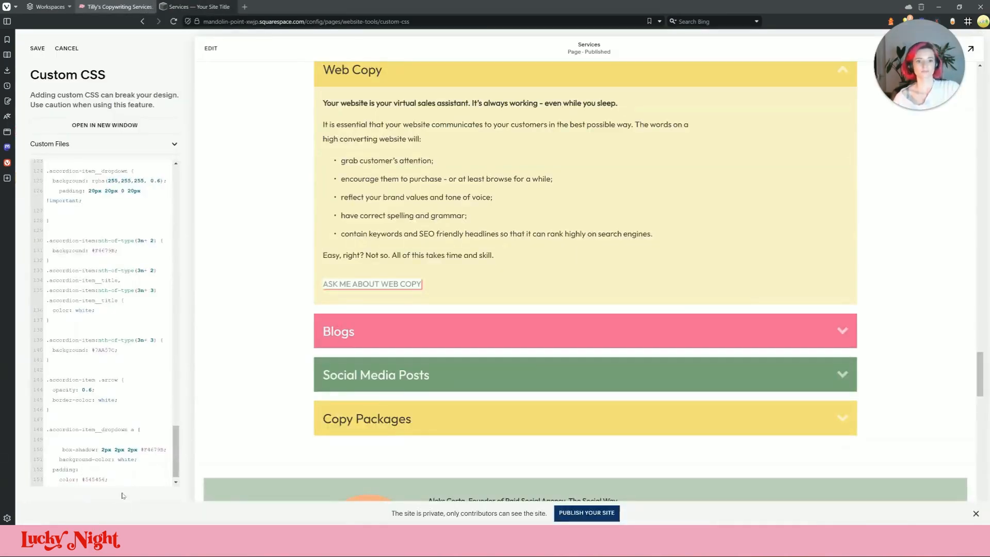
type("6px 16px")
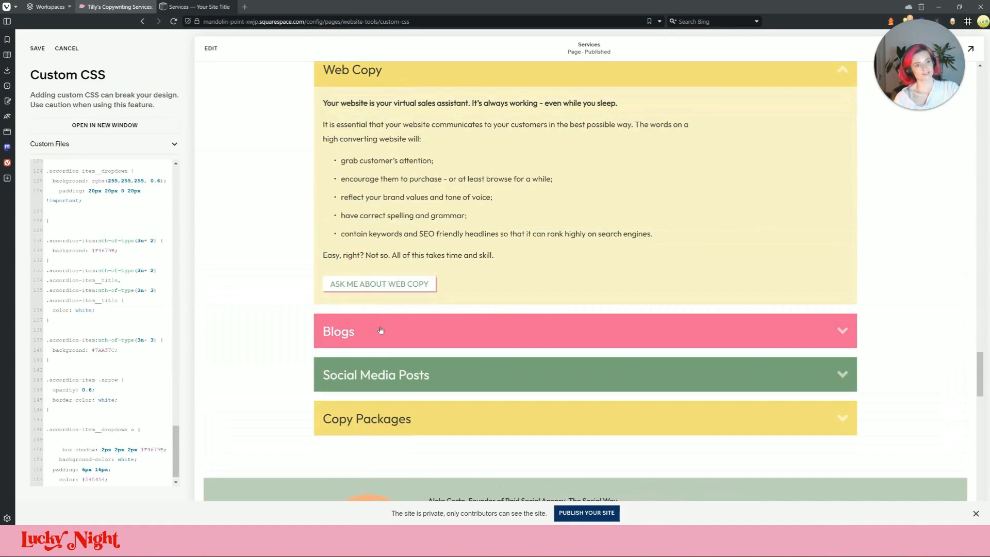
- Check the link button in the Blogs accordion preview, reopen Web Copy, and remove the blank line below the .accordion-item__dropdown a selector
left_click(381, 331)
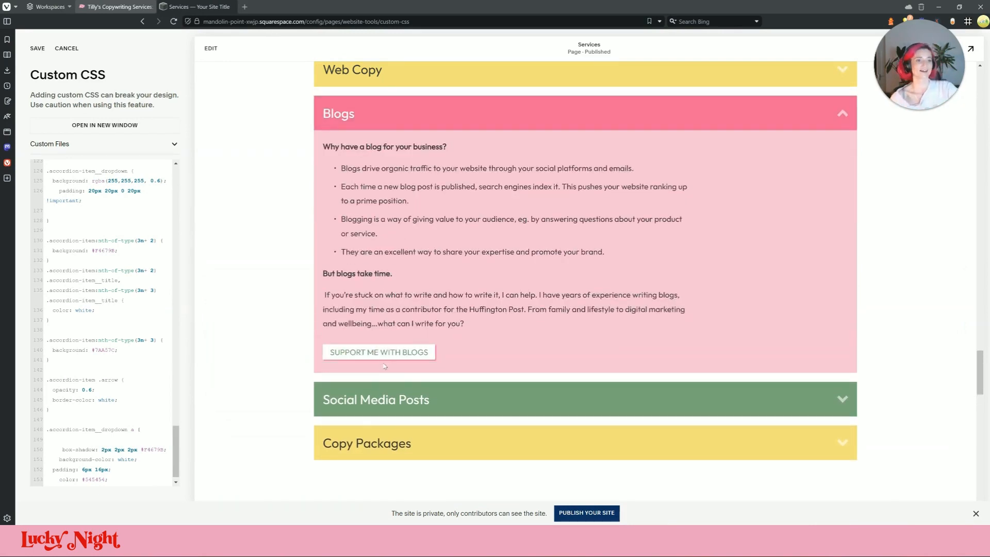
left_click(381, 73)
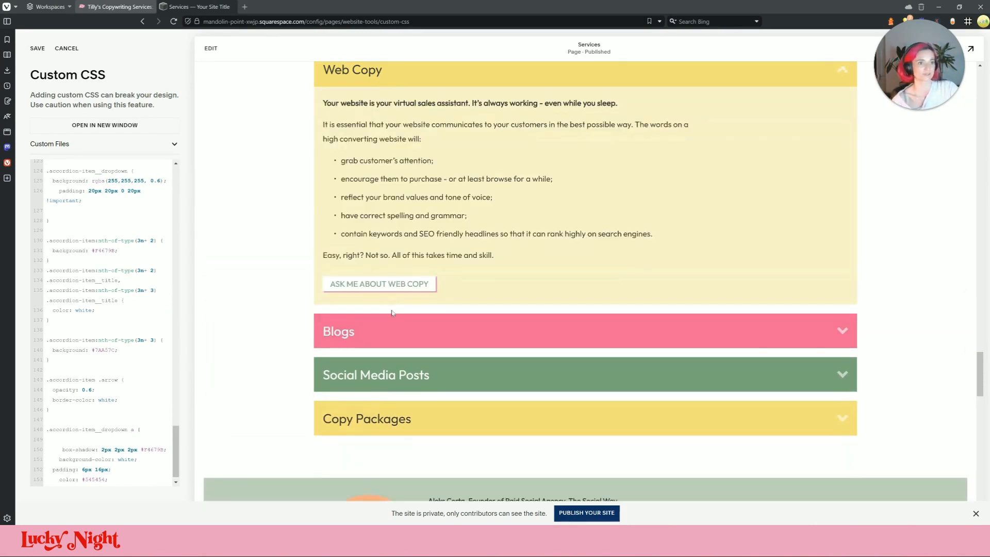
scroll(103, 412, "down", 1)
left_click(74, 429)
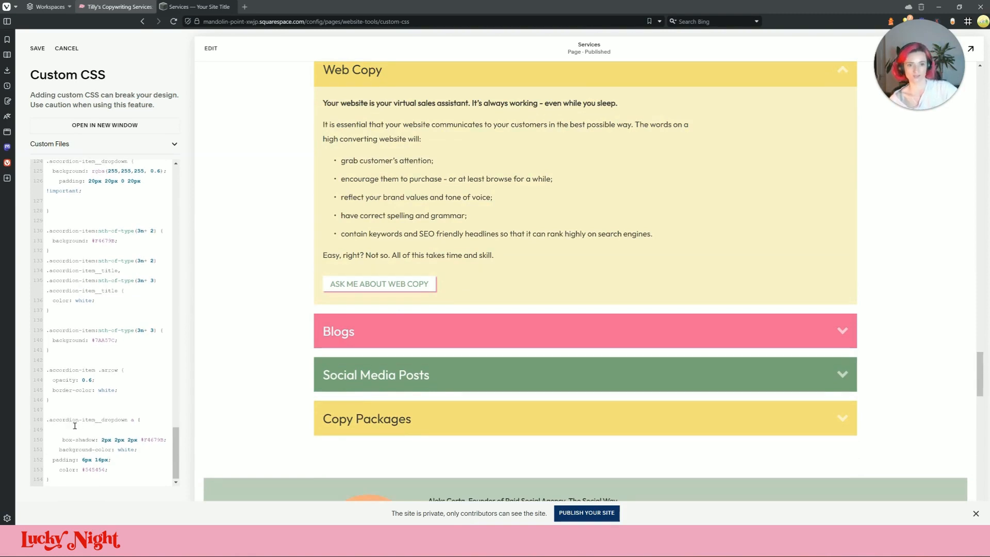
key("BackSpace")
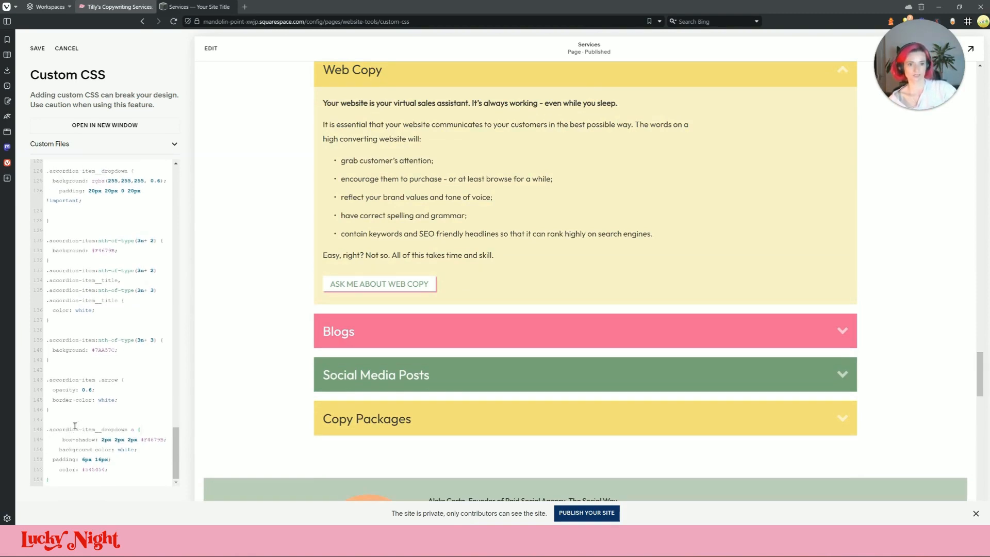
left_click_drag(136, 469, 56, 470)
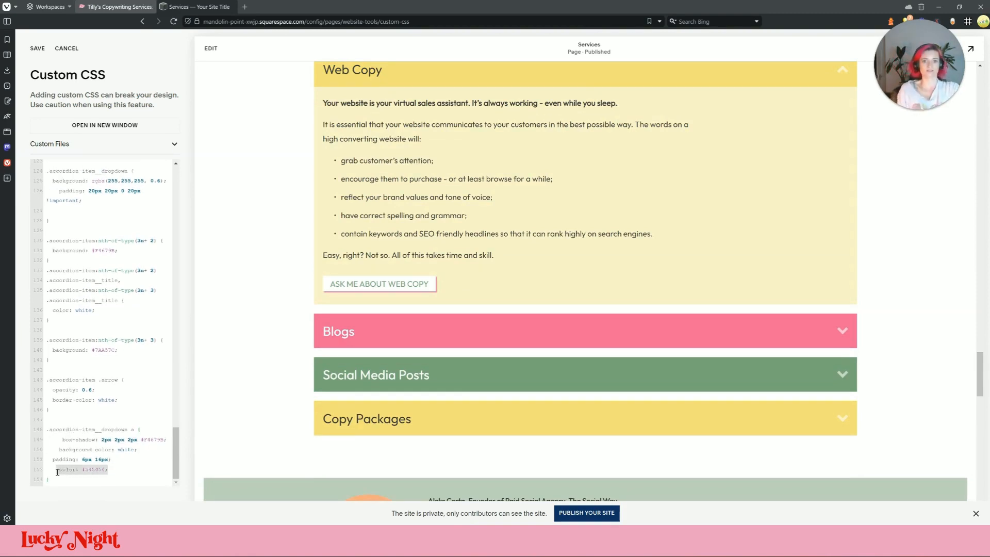
key("BackSpace")
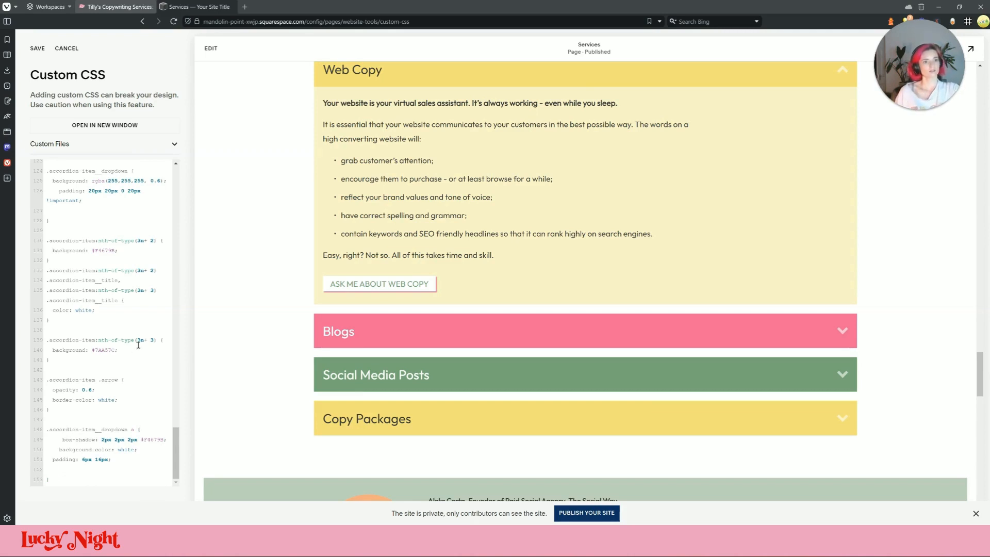
key("ctrl+z")
- Add !important to the color: #545454 declaration in the dropdown link rule
left_click(116, 474)
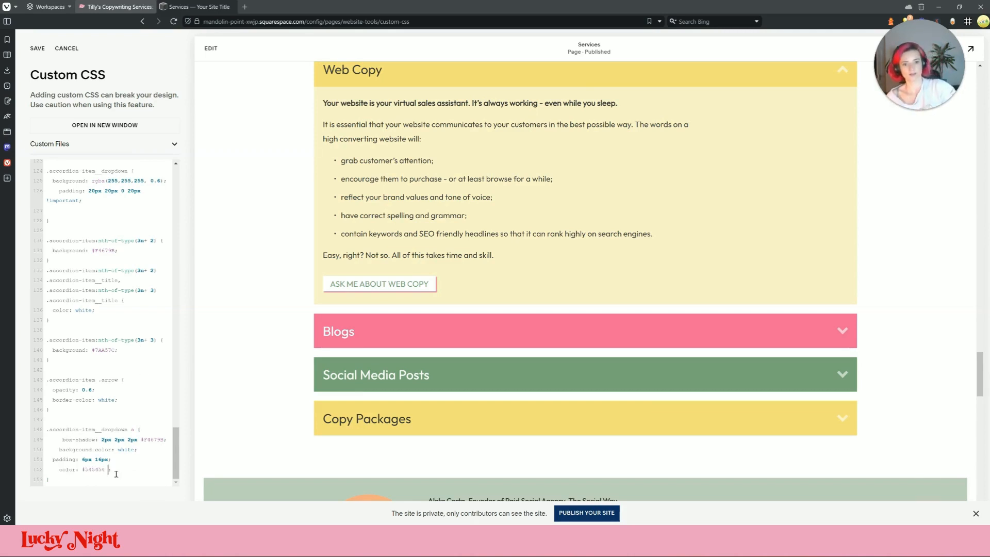
key("Caps_Lock")
type("A")
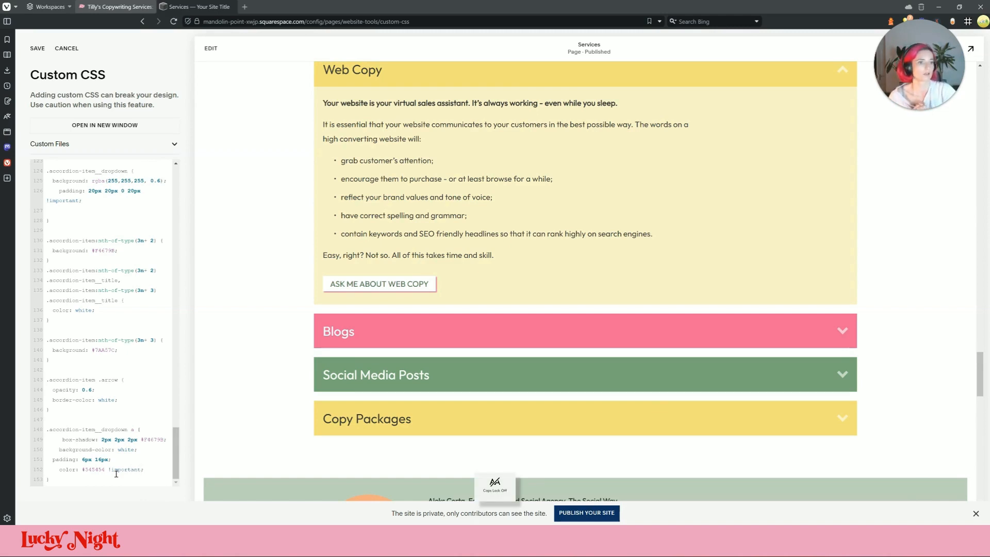
- On the original site, re-enable the button's hover background-color and copy the three-layer box-shadow value from the overridden hover rule
left_click(135, 9)
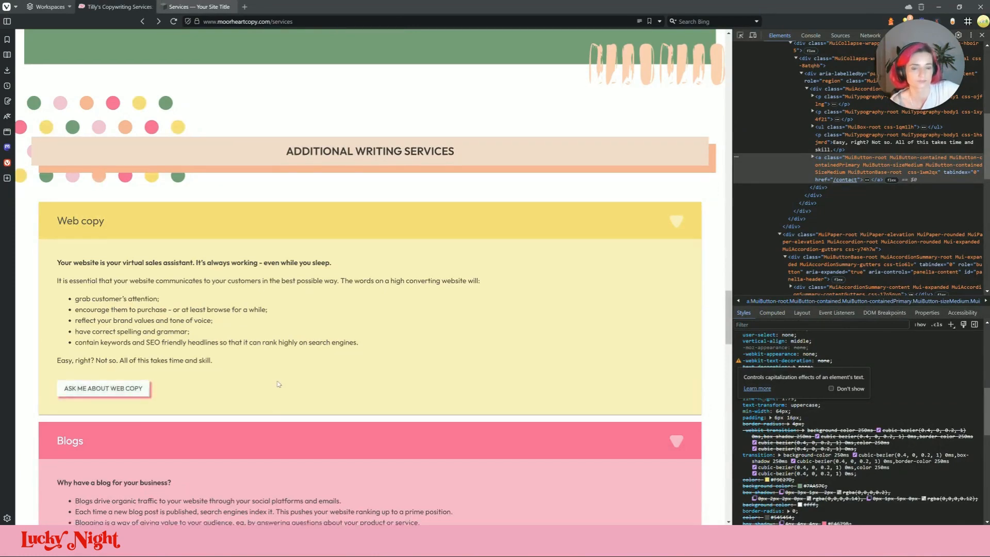
scroll(133, 262, "down", 5)
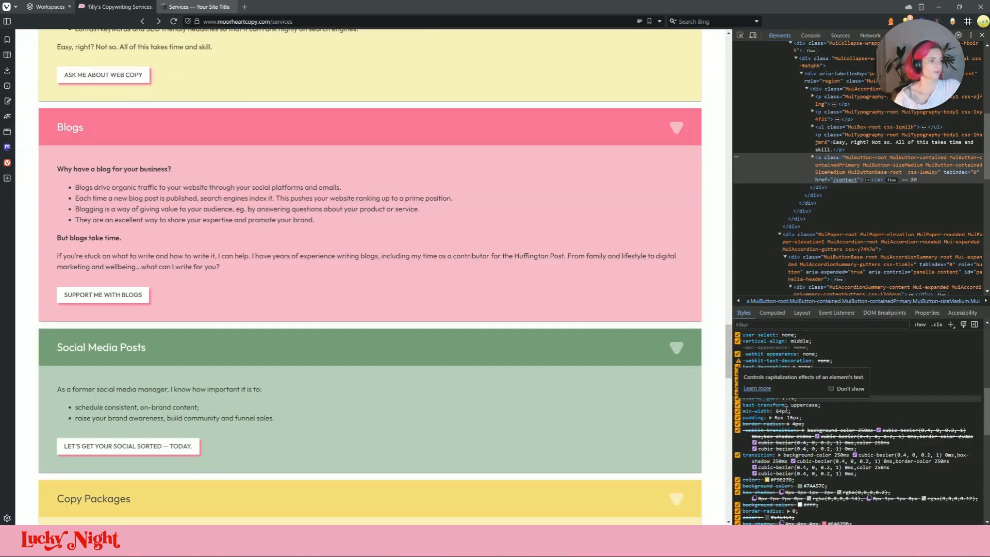
scroll(893, 399, "up", 5)
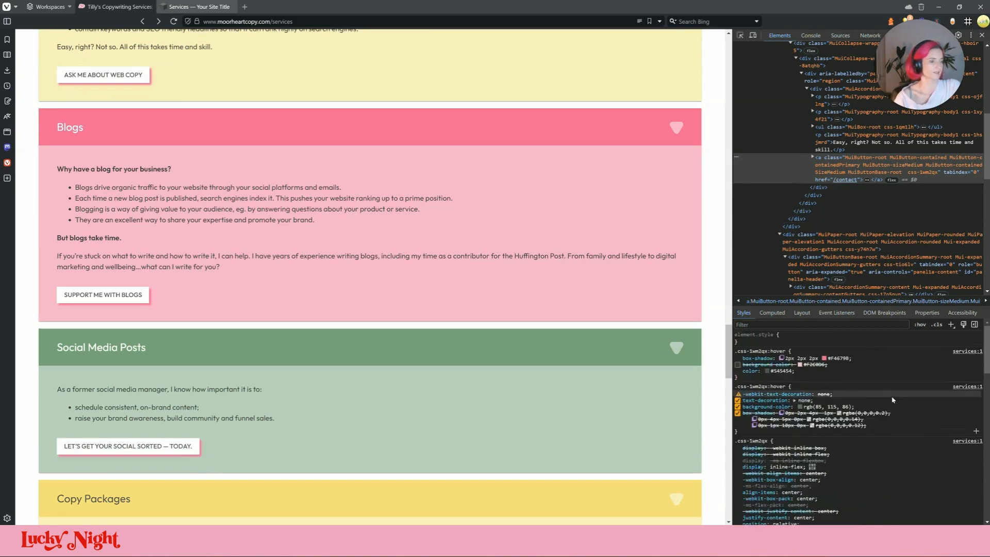
left_click(737, 364)
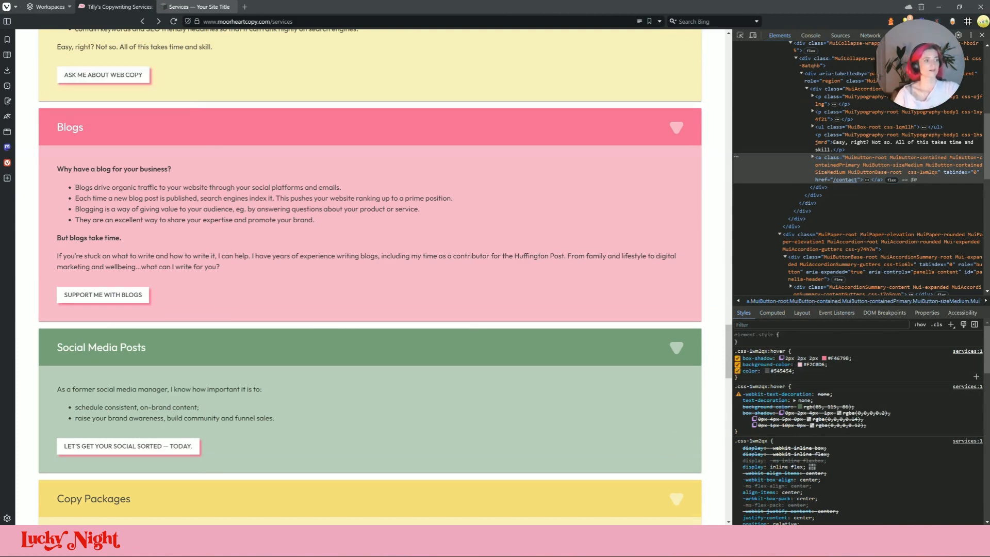
left_click(922, 326)
left_click(920, 326)
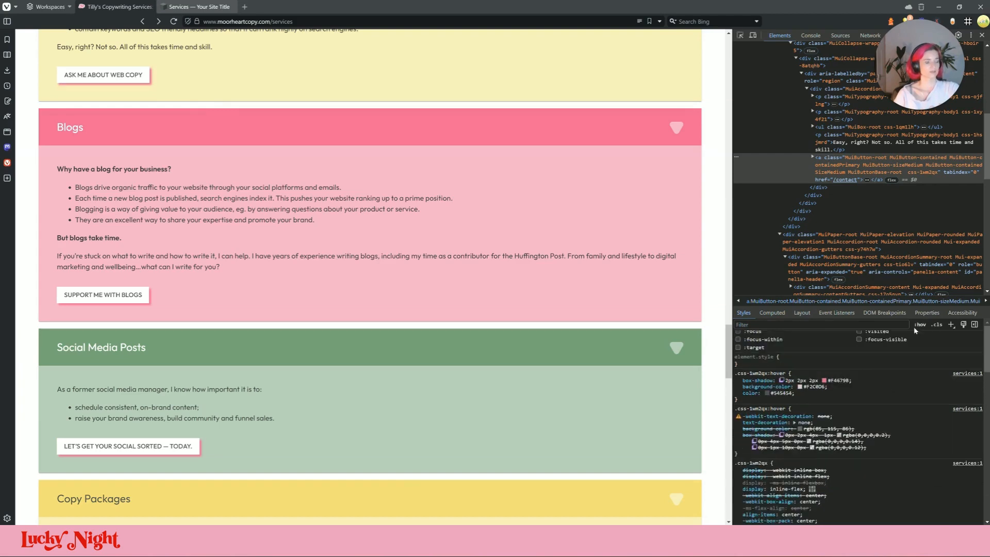
scroll(155, 276, "up", 2)
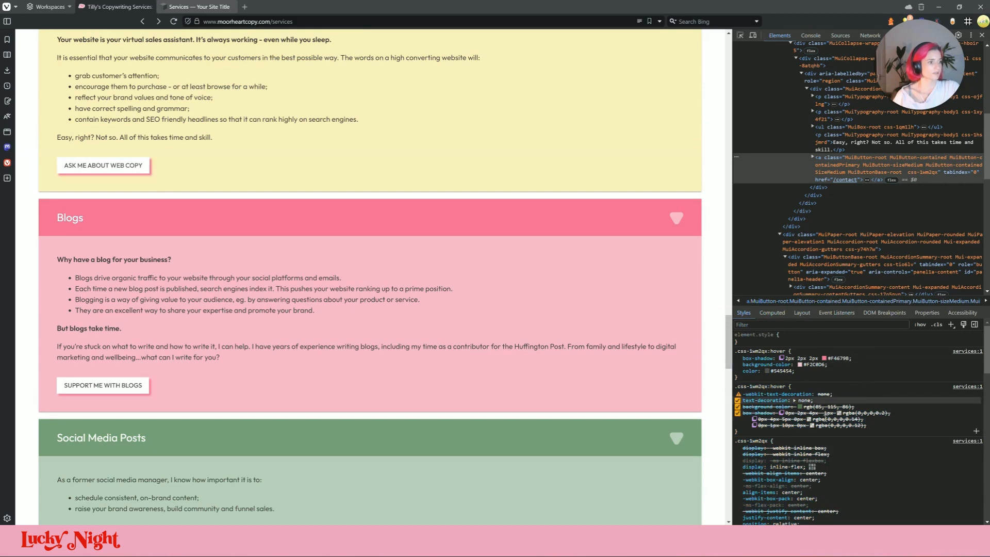
left_click(806, 413)
key("ctrl+c")
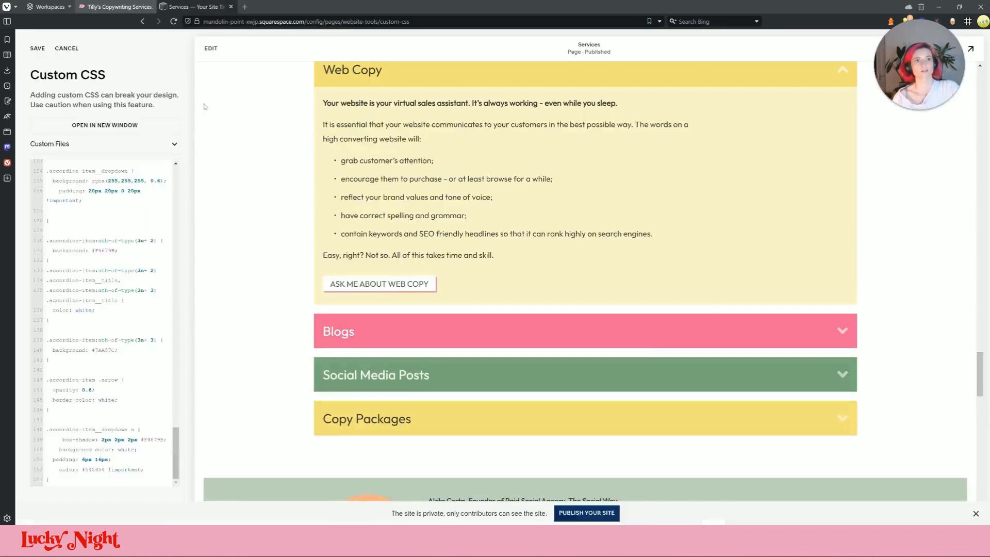
- Replace the dropdown link rule's box-shadow value in the custom CSS with the copied 0px 2px 4px -1px rgba(0,0,0,0.2) multi-layer shadow
left_click(116, 7)
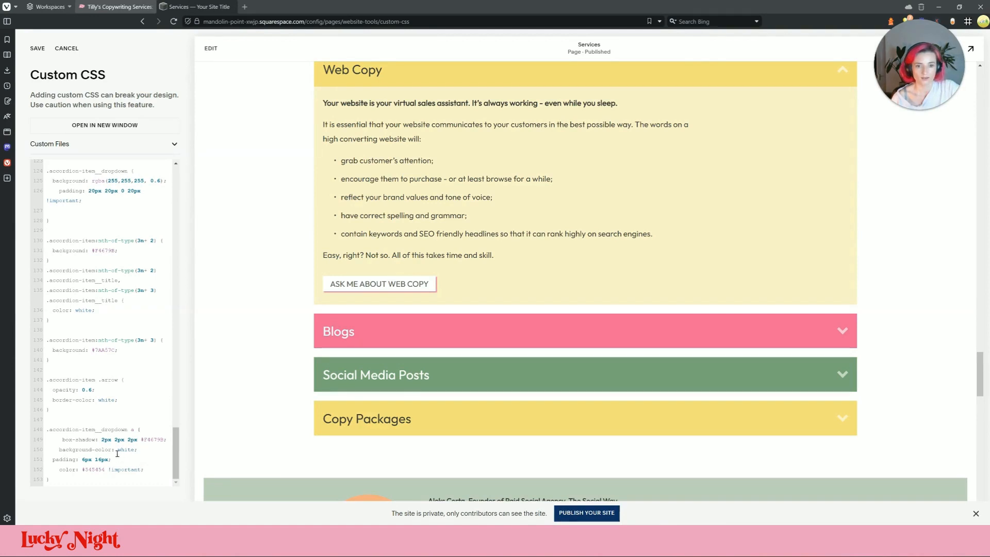
left_click_drag(165, 440, 102, 440)
key("ctrl+v")
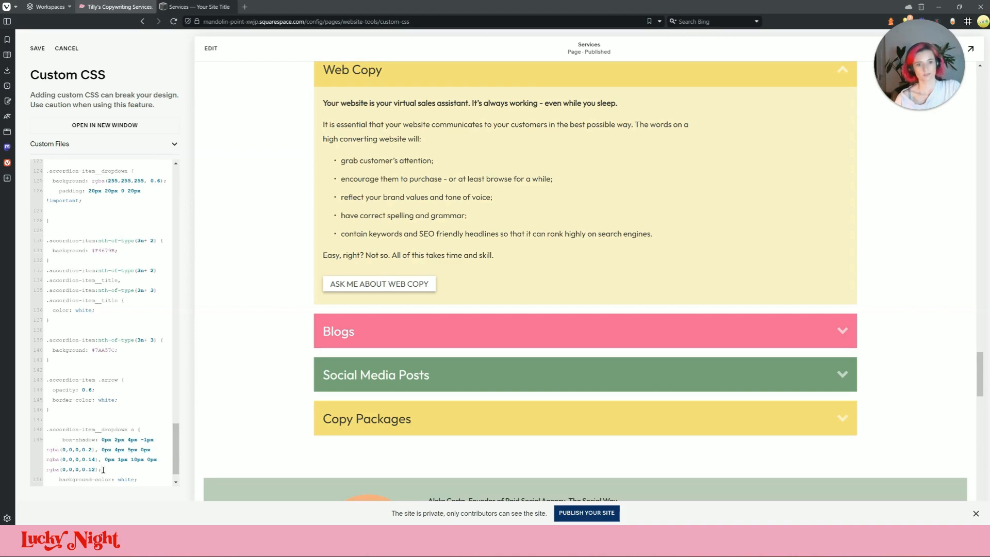
- Inspect the Yes I Need Emails button in the Services page preview to examine its classes
scroll(563, 160, "up", 10)
scroll(547, 290, "down", 3)
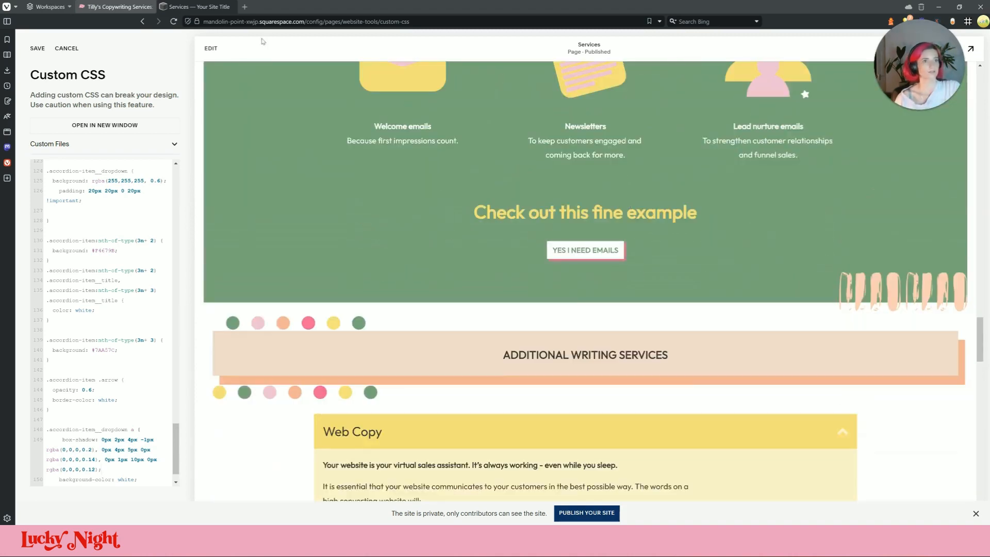
right_click(565, 250)
mouse_move(619, 444)
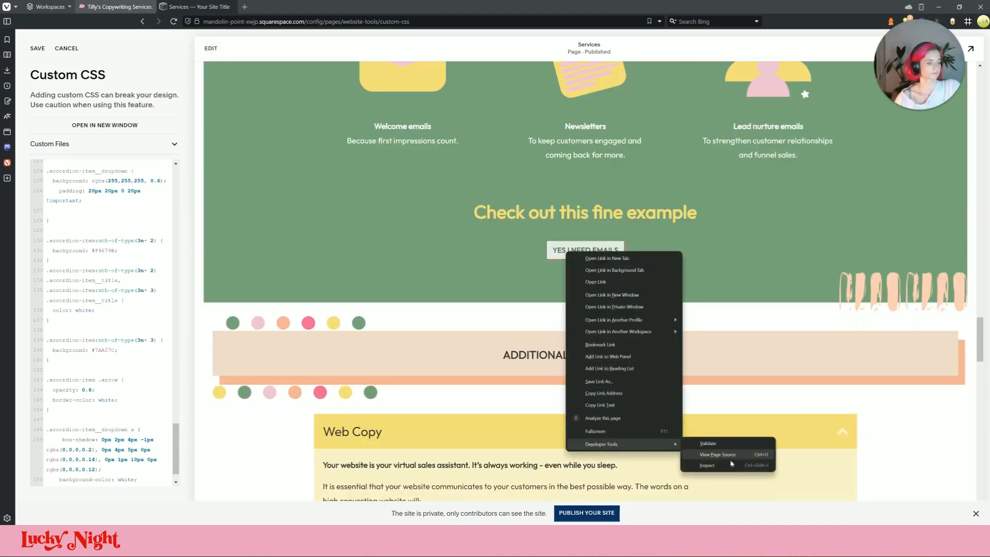
left_click(731, 464)
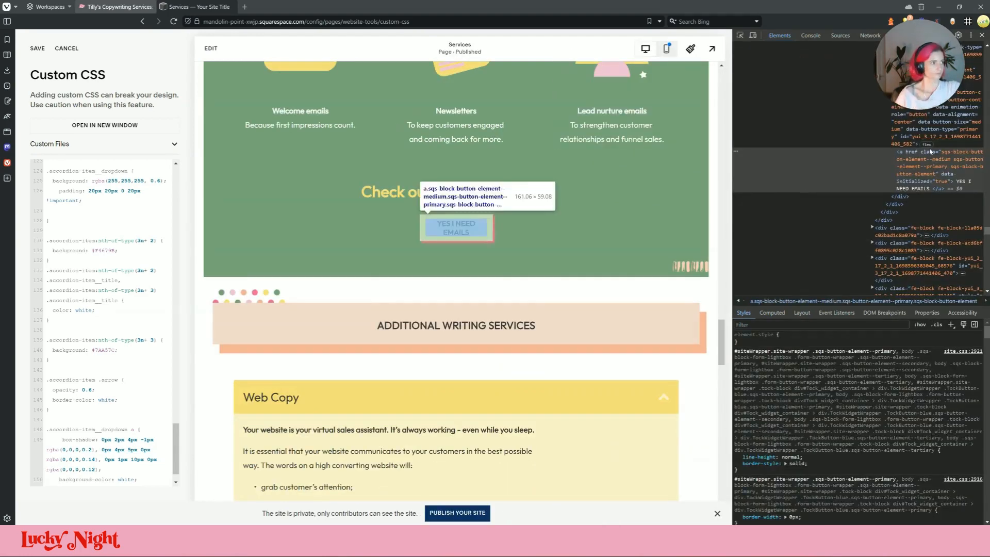
- Close the inspector and locate the Buttons section with the .sqs-block-button-element rules in the custom CSS
scroll(124, 310, "up", 6)
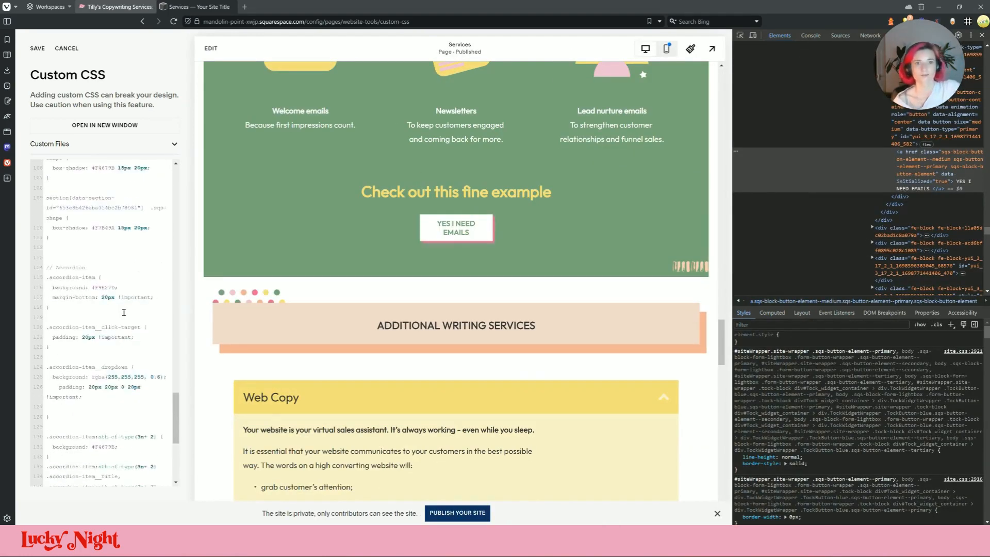
left_click(982, 35)
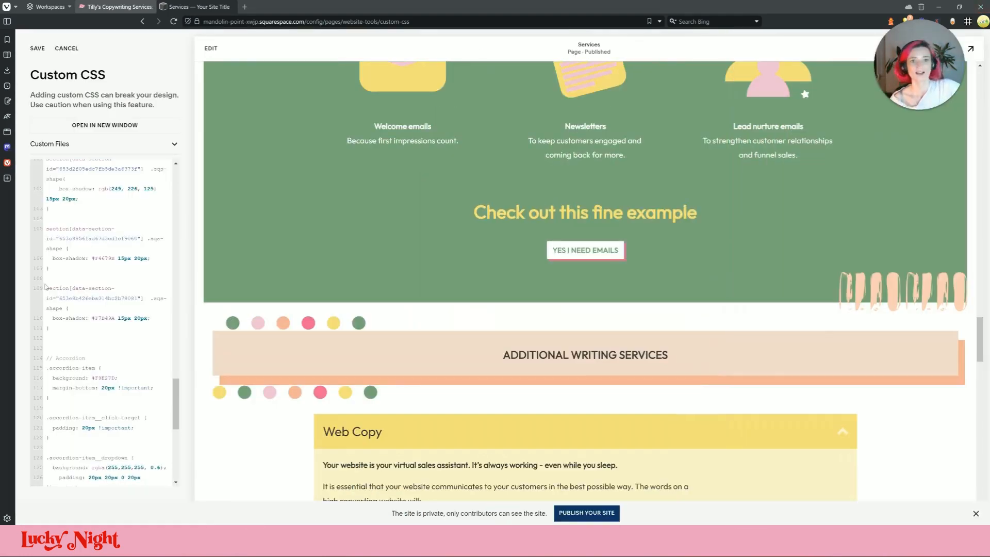
scroll(82, 274, "up", 10)
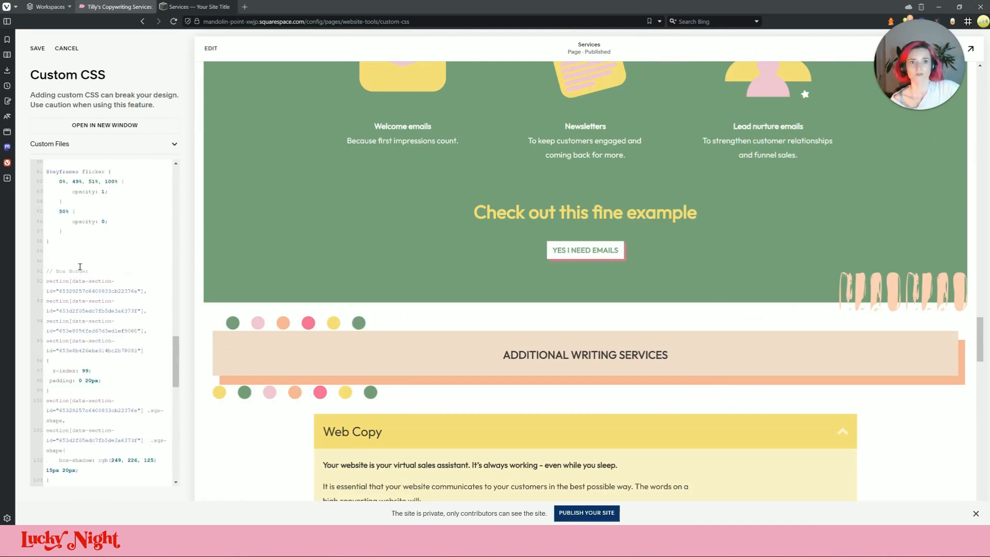
scroll(90, 306, "up", 5)
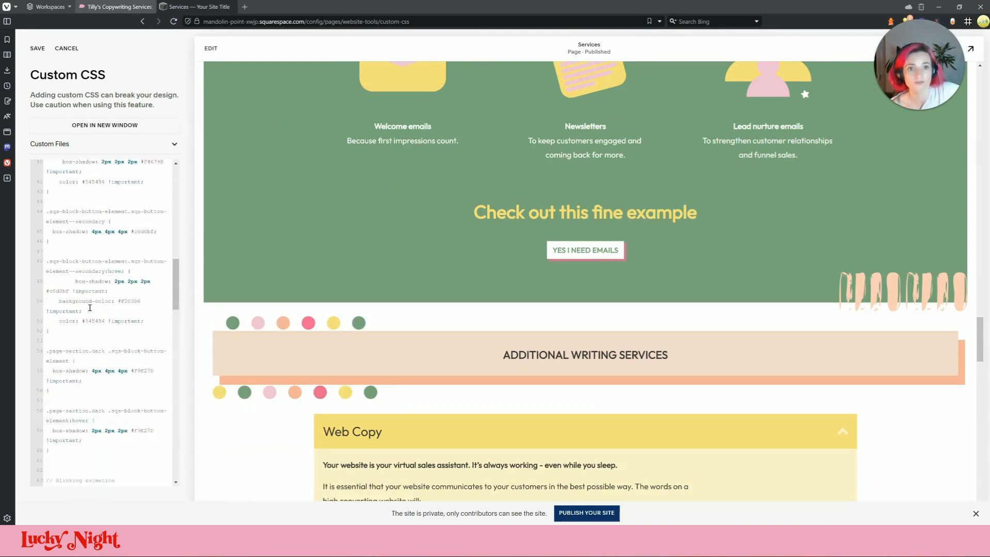
scroll(89, 308, "up", 5)
scroll(96, 256, "down", 4)
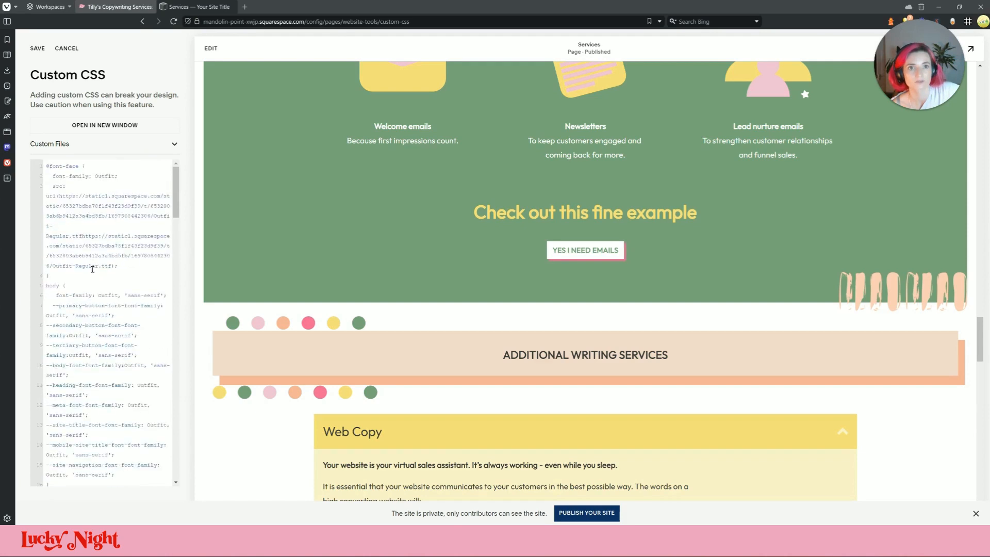
scroll(95, 307, "up", 2)
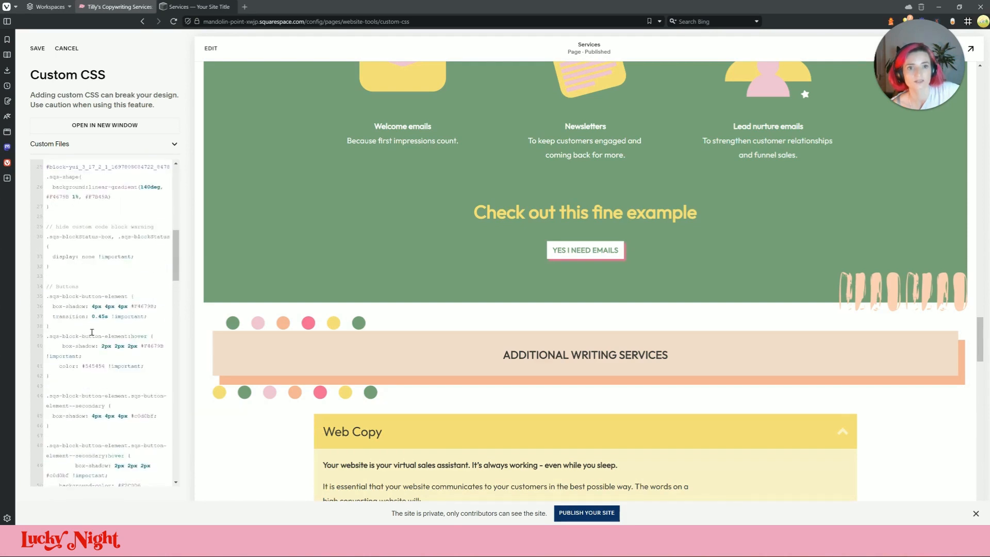
- Replace the .accordion-item__dropdown a rule's box-shadow with the 4px 4px 4px #F4679B shadow copied from the .sqs-block-button-element rule
left_click_drag(163, 416, 61, 416)
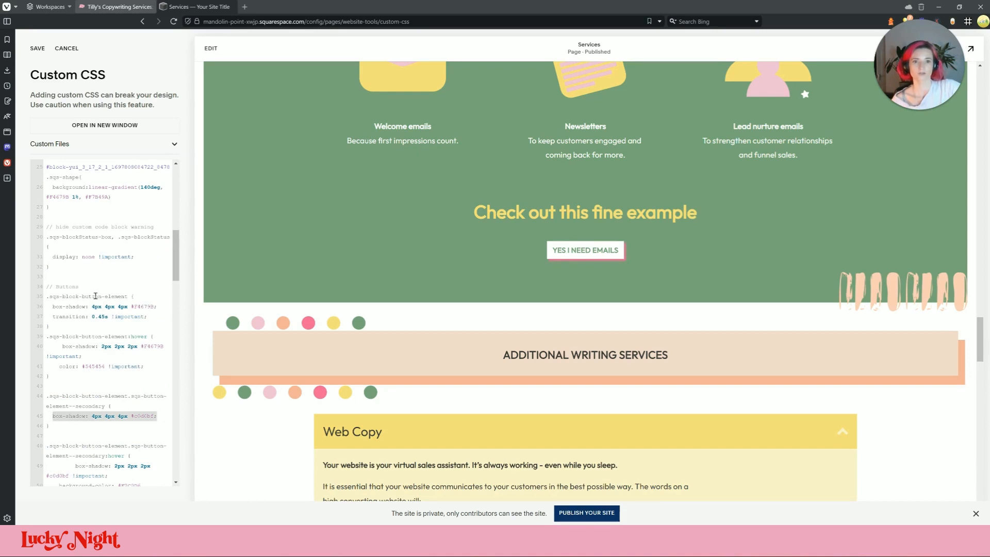
left_click_drag(163, 306, 52, 307)
key("ctrl+c")
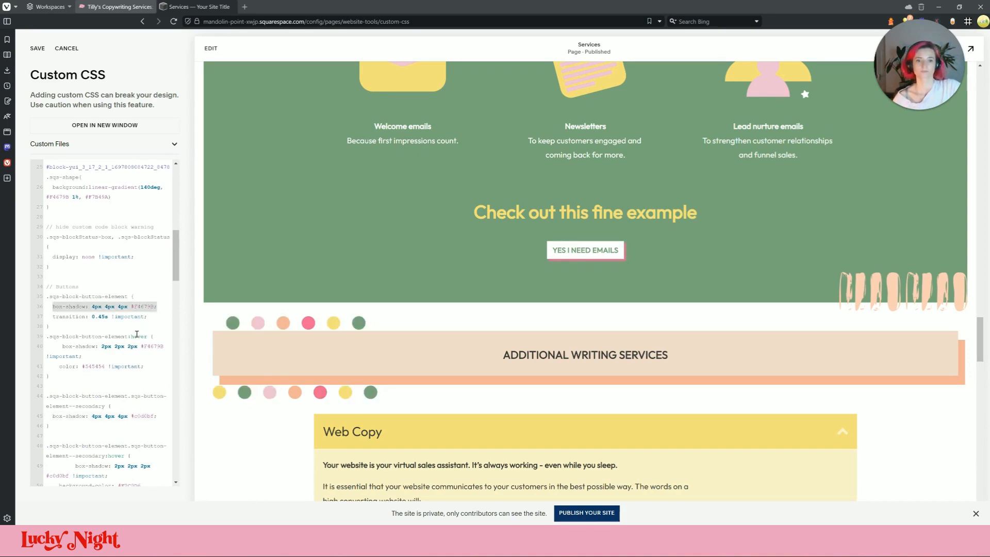
scroll(61, 418, "down", 15)
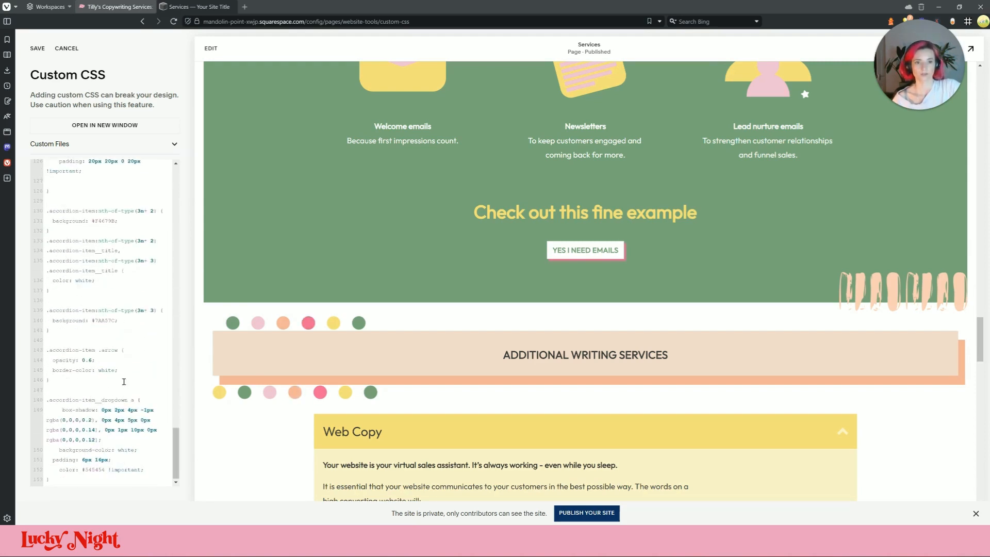
left_click_drag(103, 440, 63, 410)
key("ctrl+v")
scroll(576, 326, "down", 10)
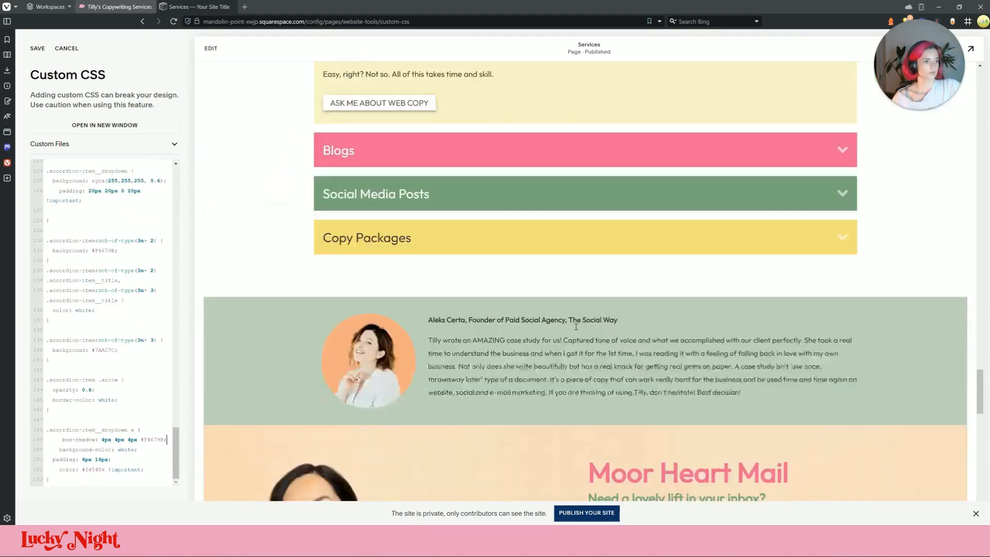
scroll(576, 327, "down", 5)
scroll(472, 329, "up", 8)
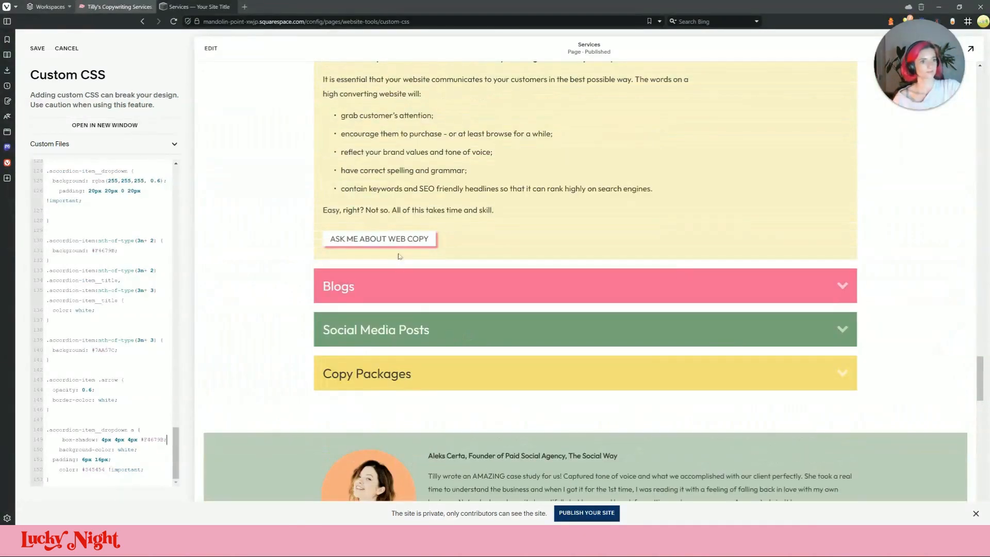
- Review the existing button hover rules and add an .accordion-item__dropdown a:hover rule at the end of the custom CSS
scroll(116, 323, "up", 7)
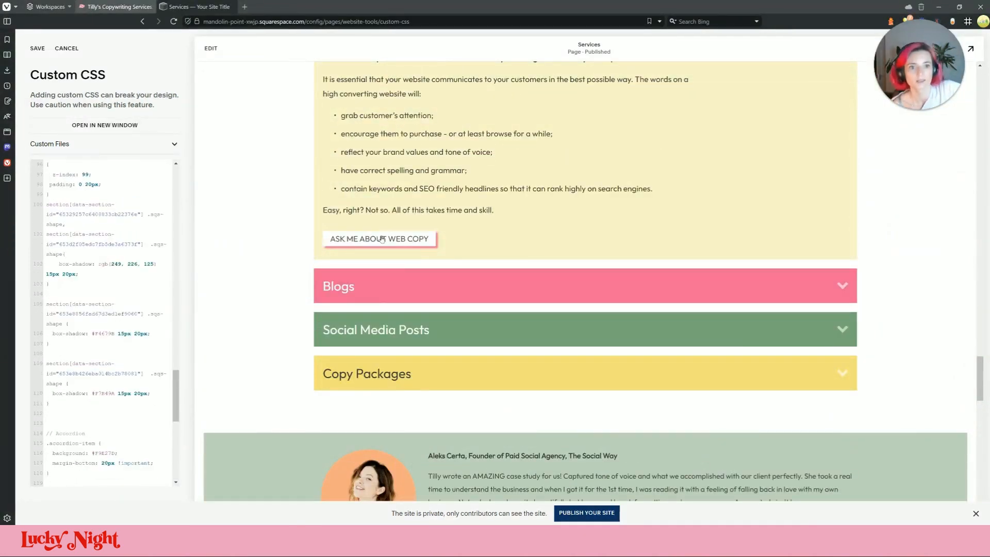
scroll(133, 294, "down", 5)
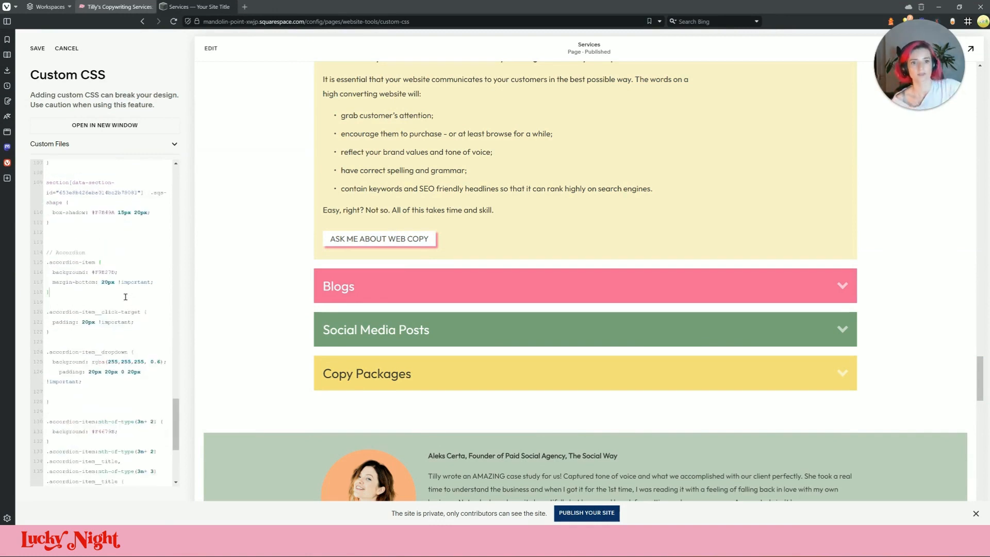
scroll(125, 296, "down", 3)
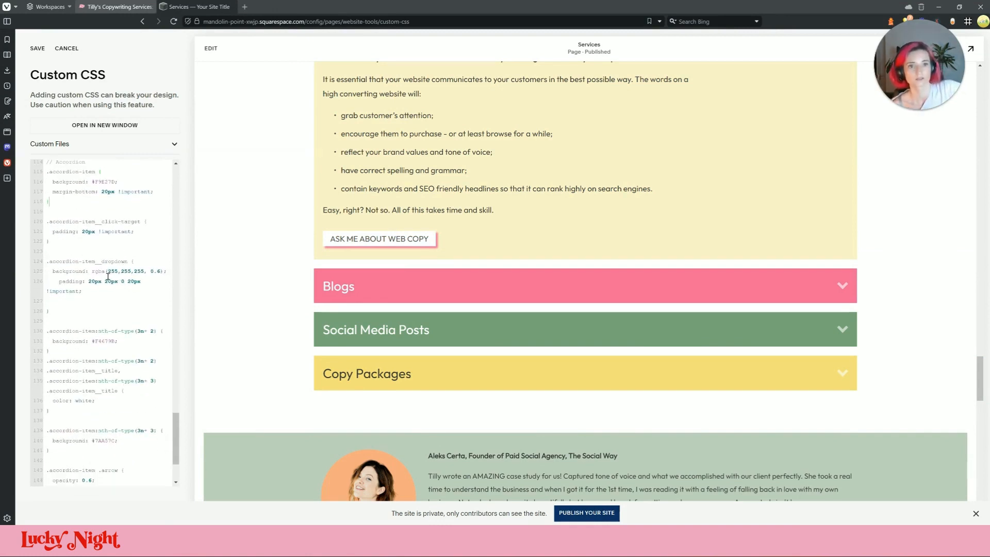
scroll(108, 277, "up", 6)
scroll(108, 277, "up", 10)
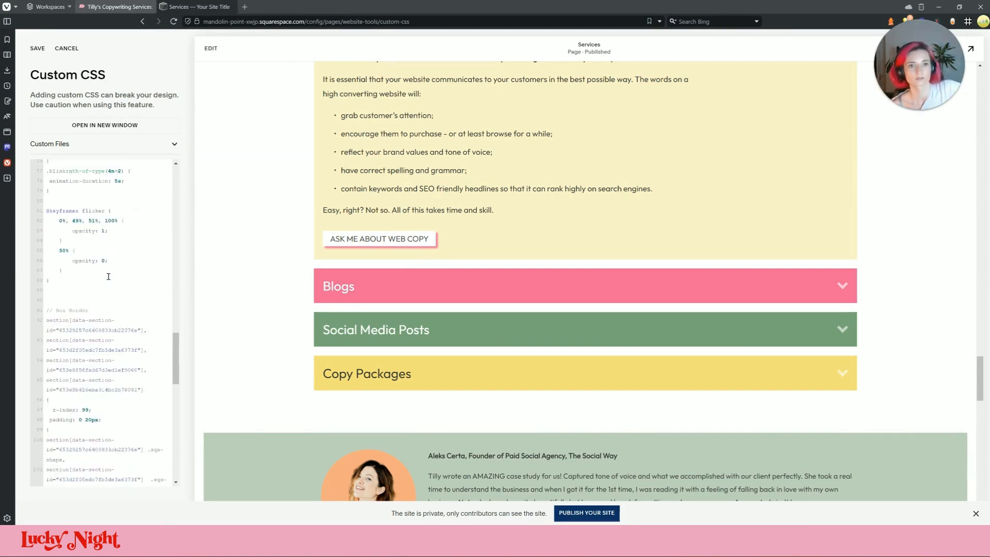
scroll(109, 277, "up", 2)
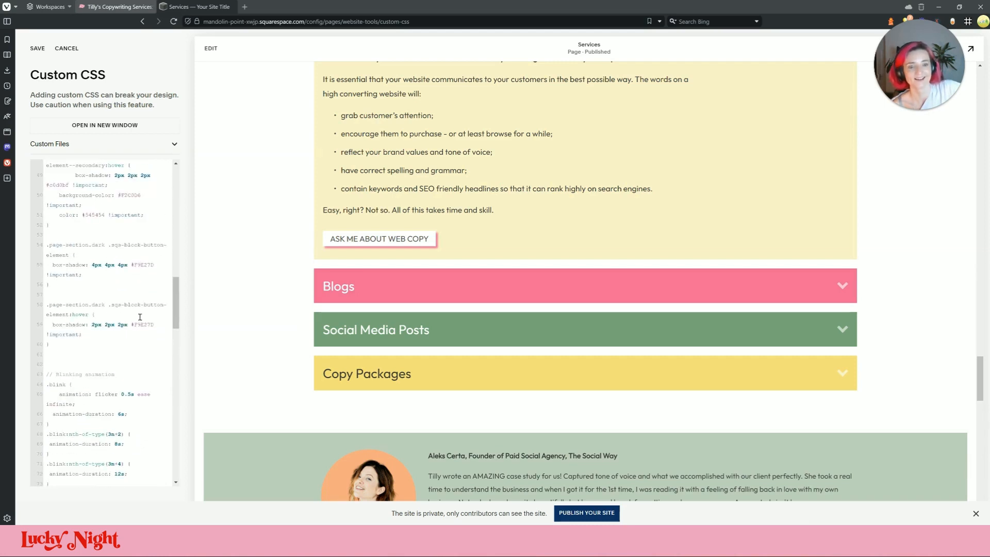
scroll(140, 328, "down", 20)
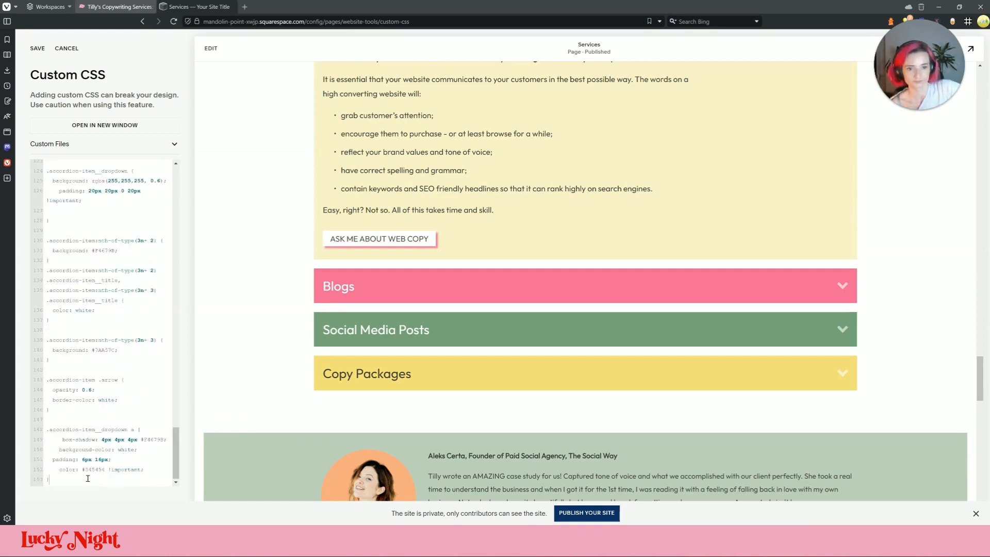
key("Return")
key("Return")
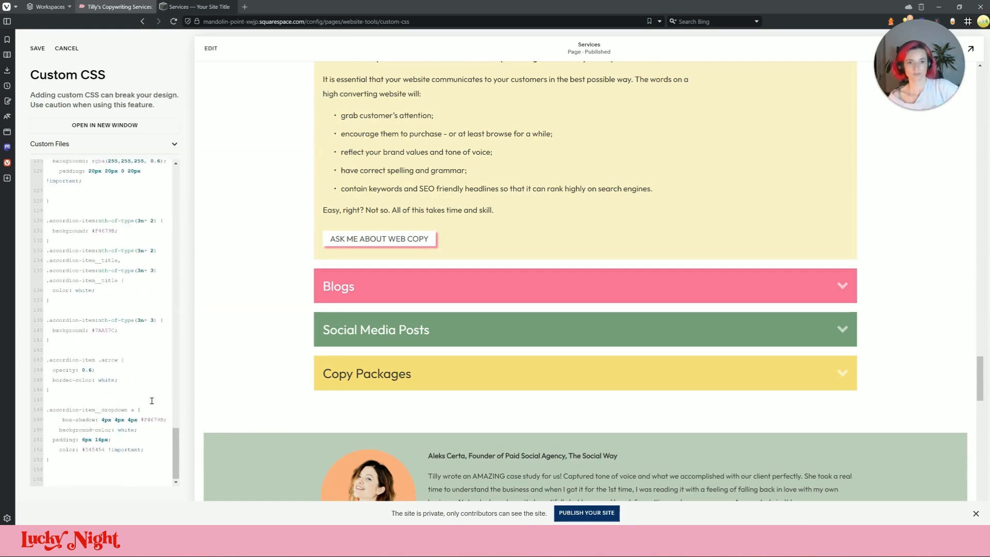
left_click_drag(146, 409, 43, 414)
key("ctrl+c")
left_click(71, 471)
key("ctrl+v")
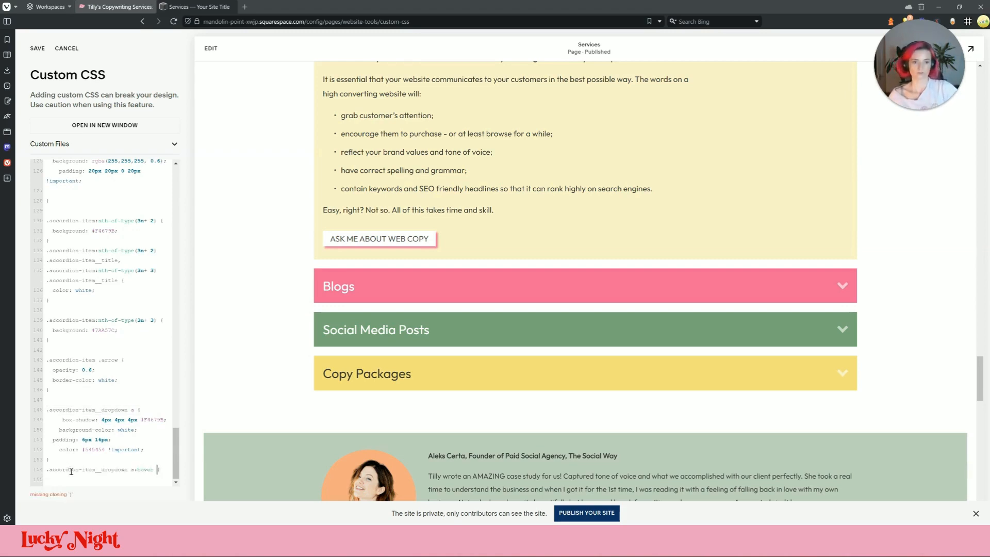
key("Return")
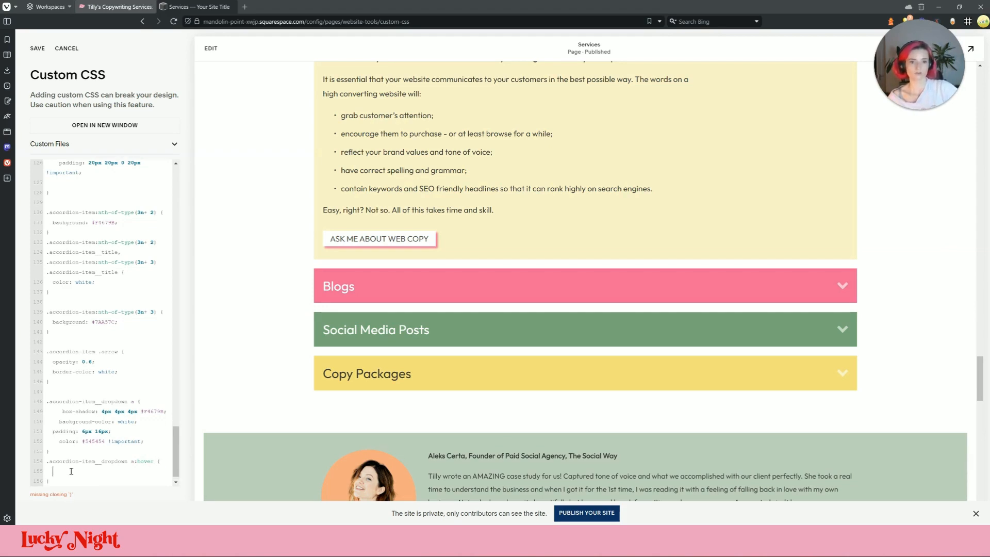
- Copy the box-shadow declaration into the a:hover rule and change it to 2px 2px 2px #F4679B
triple_click(101, 411)
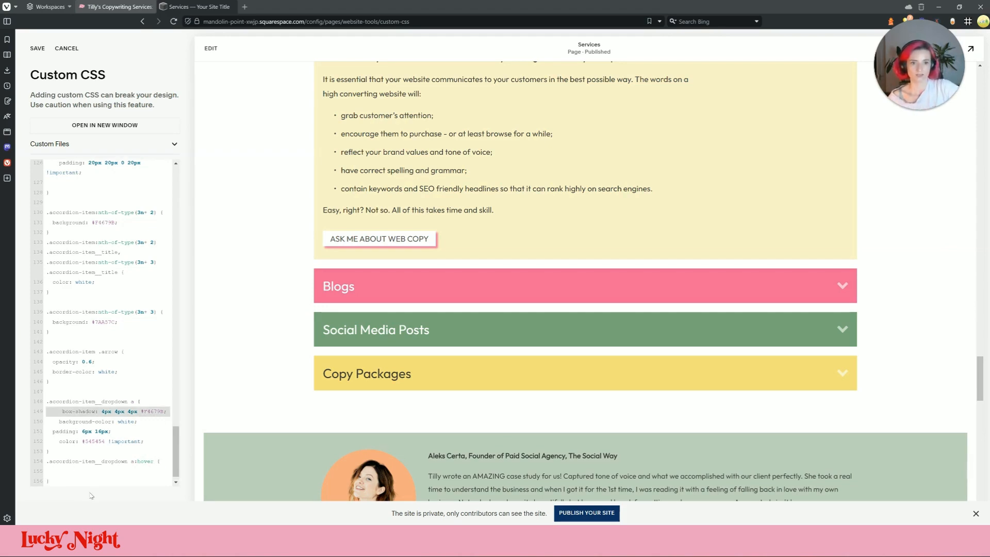
key("ctrl+c")
left_click(93, 472)
key("ctrl+v")
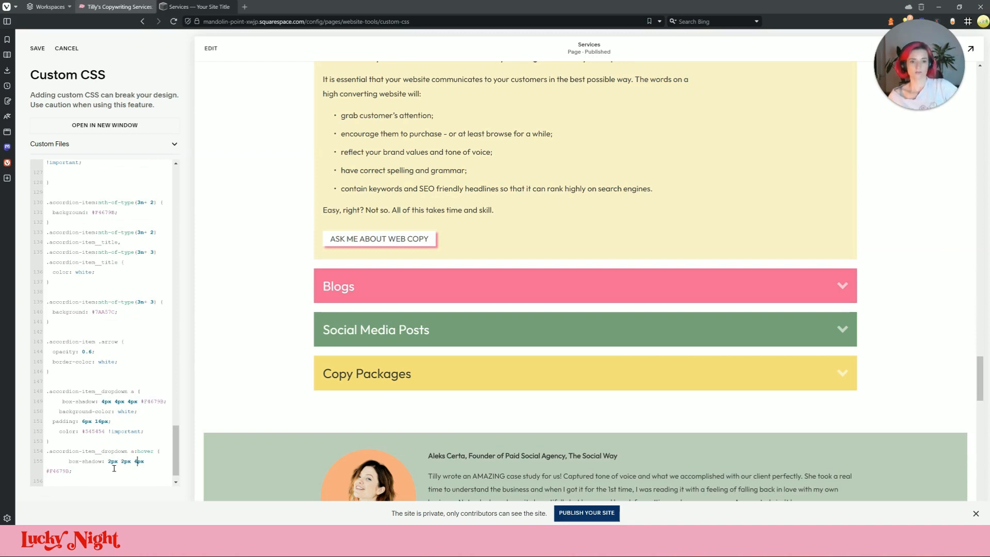
key("BackSpace")
type("2")
- Add transition: box-shadow 0.45s to the .accordion-item__dropdown a rule, correcting the misspelled property name
key("Up")
key("Return")
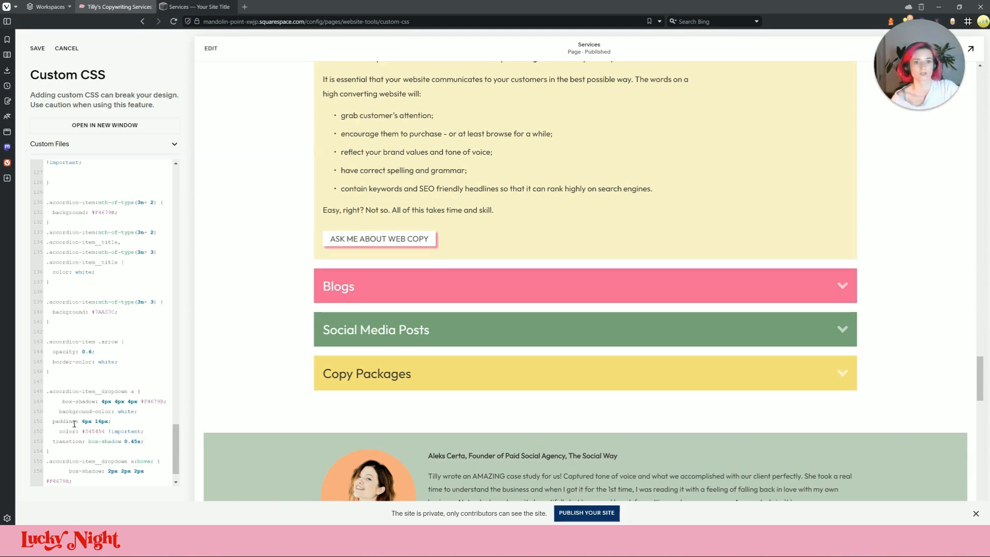
double_click(69, 442)
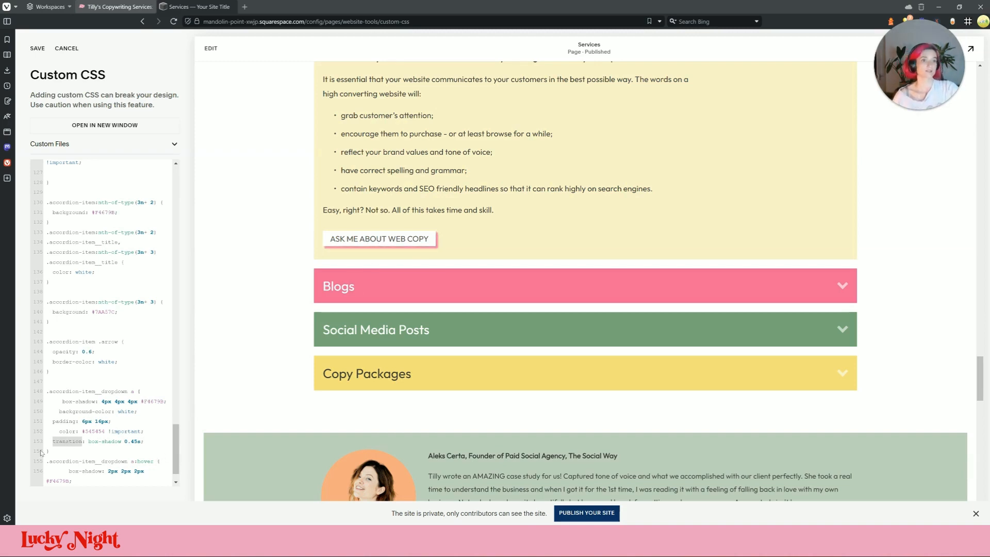
type("transi")
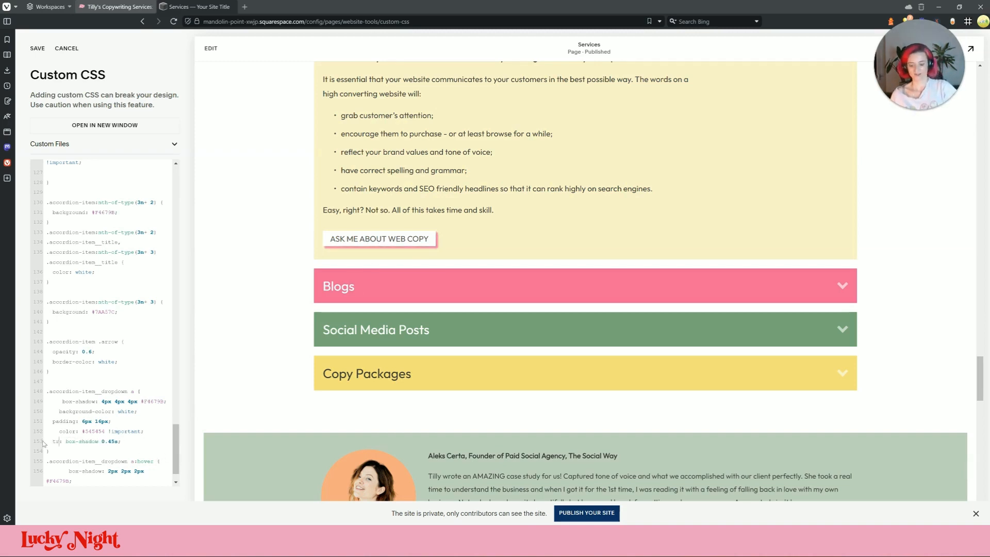
type("tion")
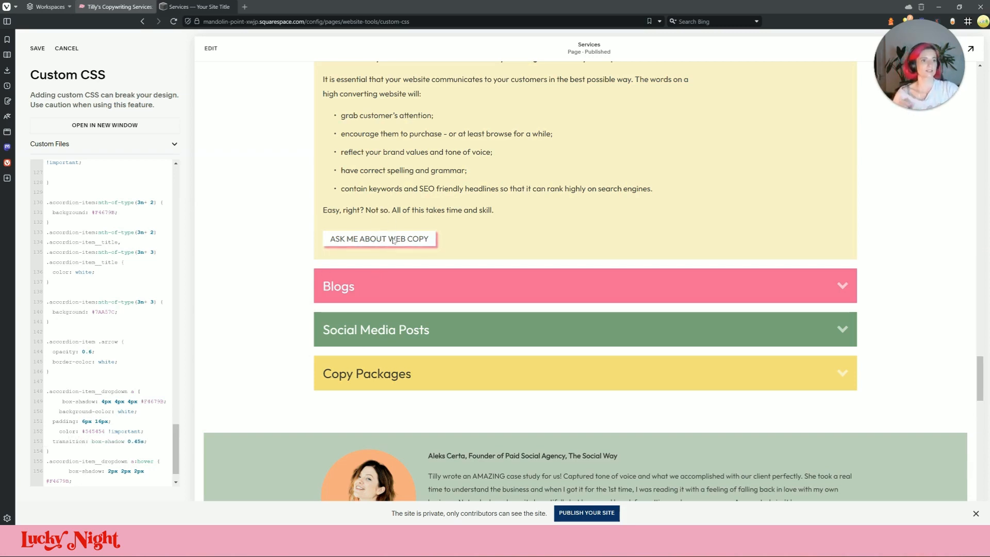
- Expand the Blogs, Web Copy and Social Media Posts accordions in the preview and compare their link buttons with the original site
left_click(406, 291)
scroll(443, 334, "up", 5)
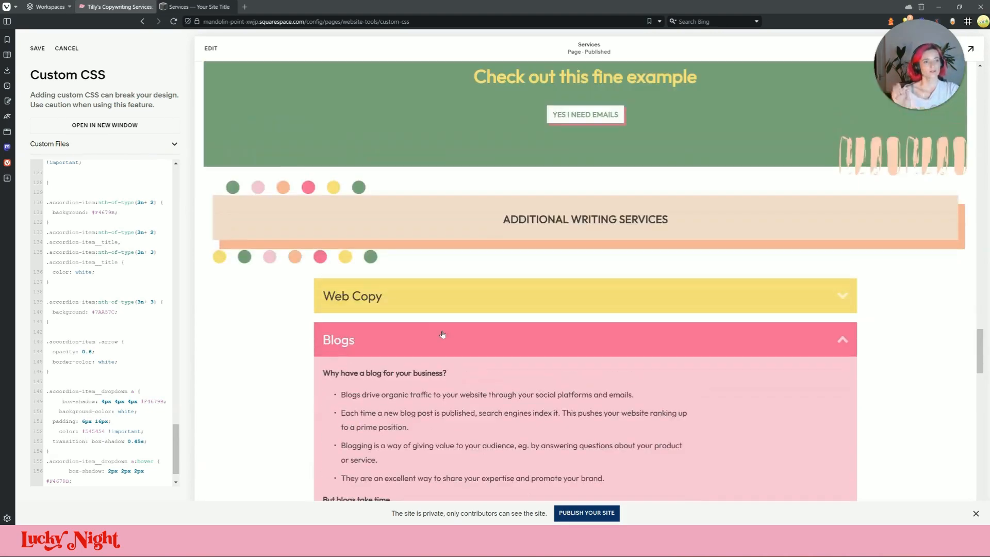
left_click(404, 290)
key("ctrl+Tab")
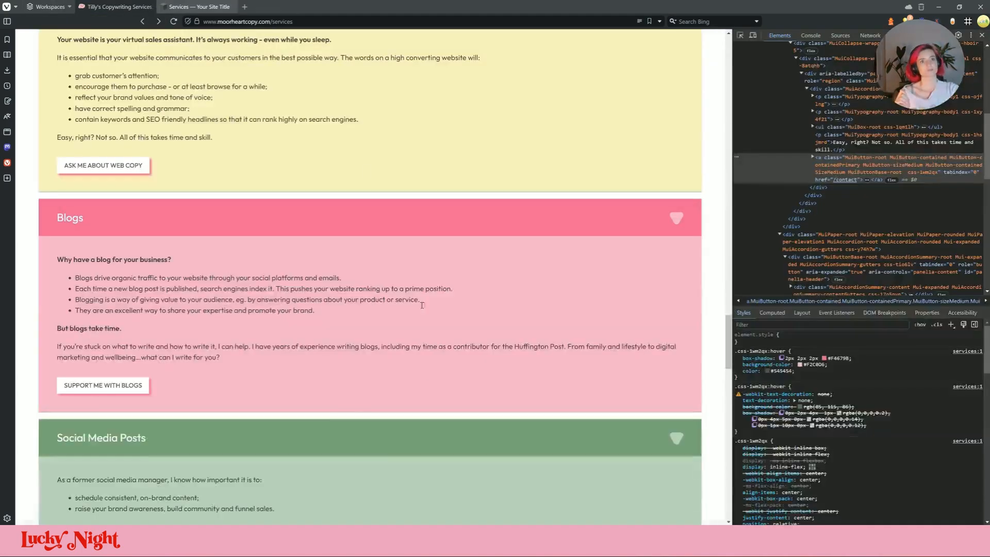
key("ctrl+Tab")
scroll(408, 330, "down", 4)
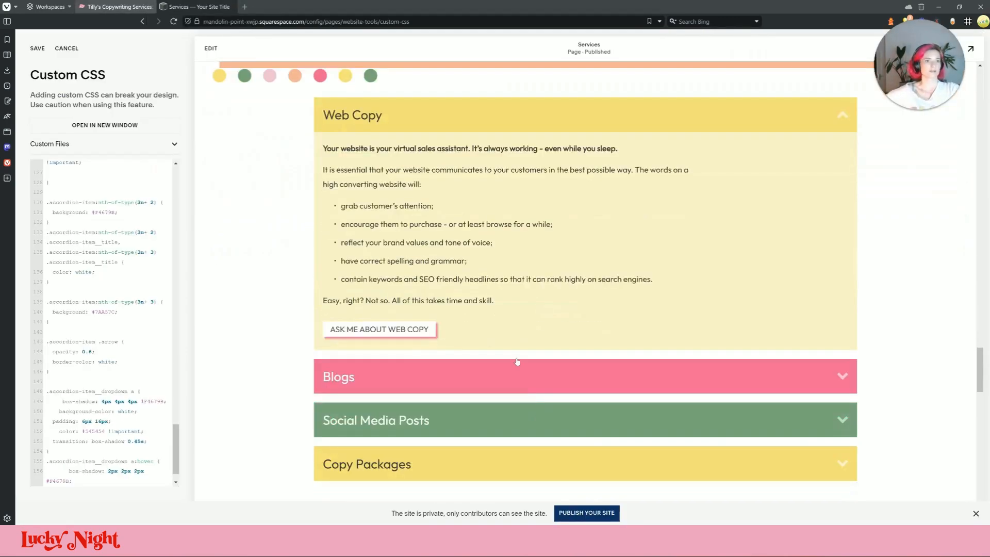
left_click(408, 379)
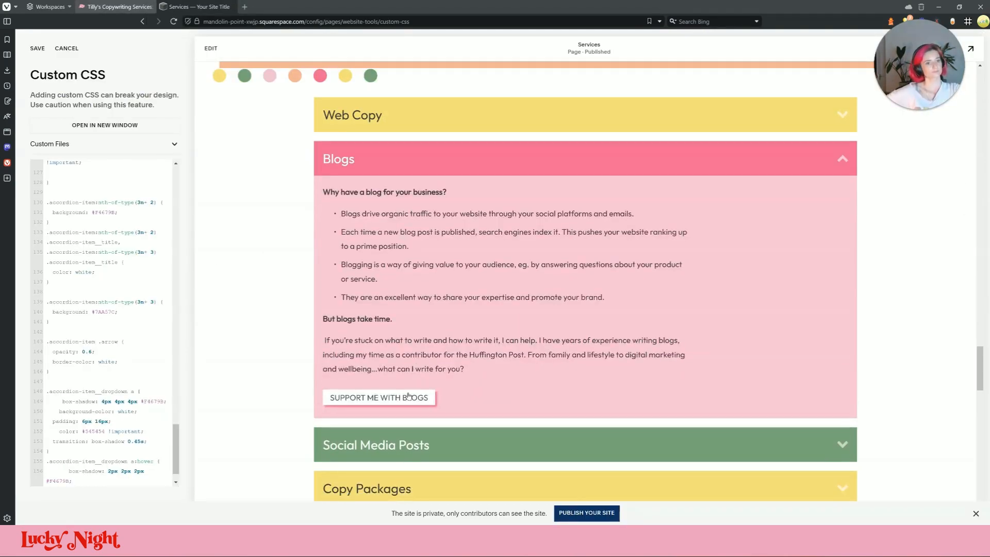
scroll(419, 387, "down", 3)
left_click(419, 355)
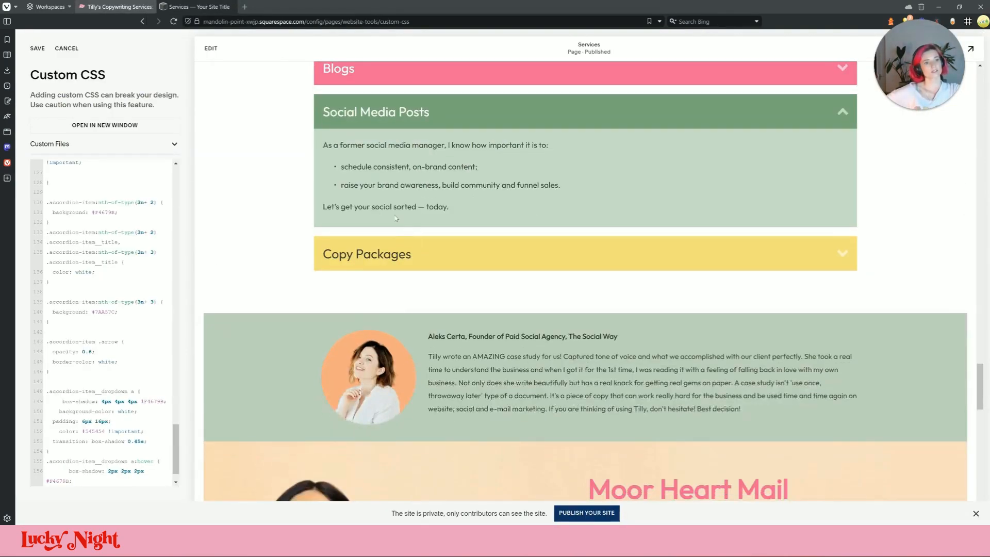
- Save the custom CSS, enter page editing for Services, and check the Social Media Posts and Copy Packages buttons on the original site
double_click(394, 206)
left_click(37, 48)
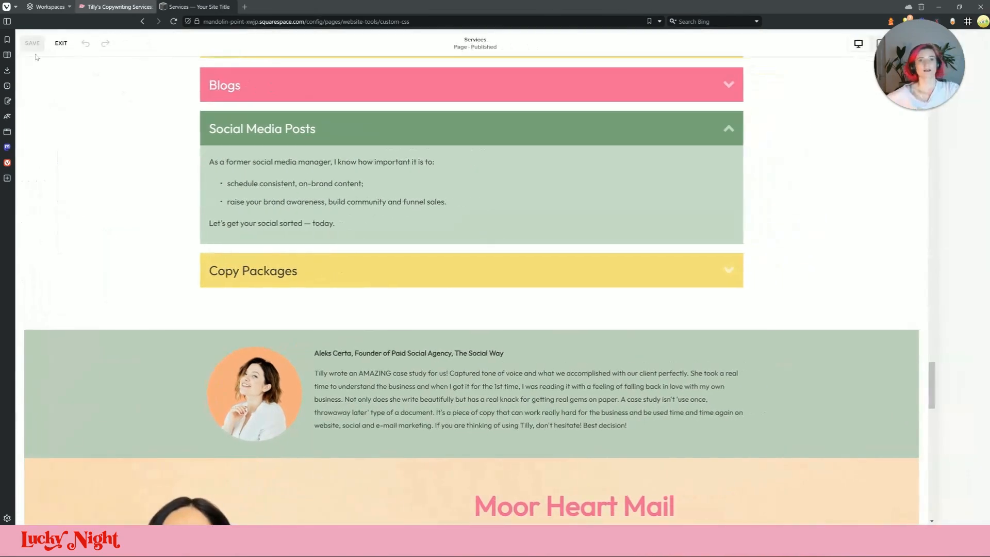
left_click(118, 7)
scroll(533, 357, "down", 7)
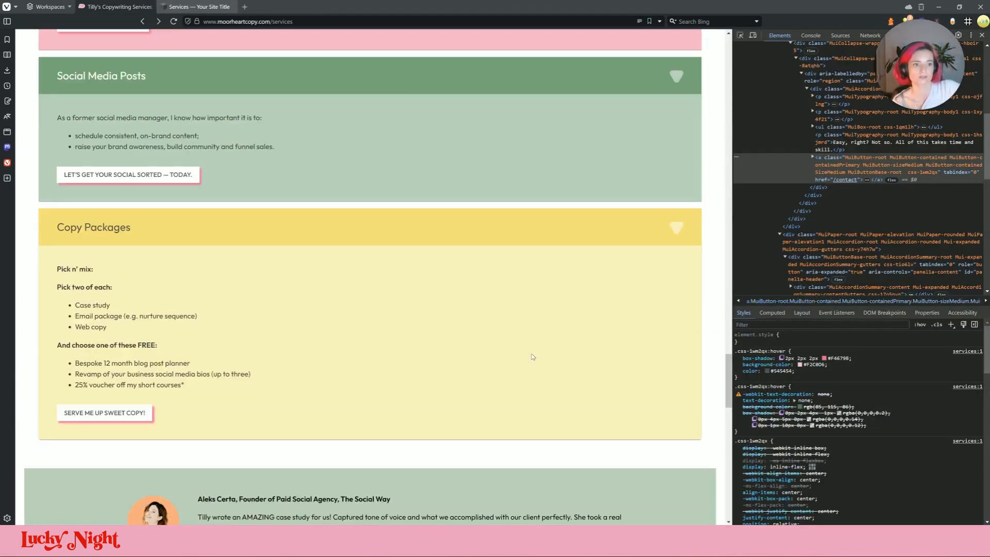
scroll(267, 326, "up", 2)
left_click(199, 7)
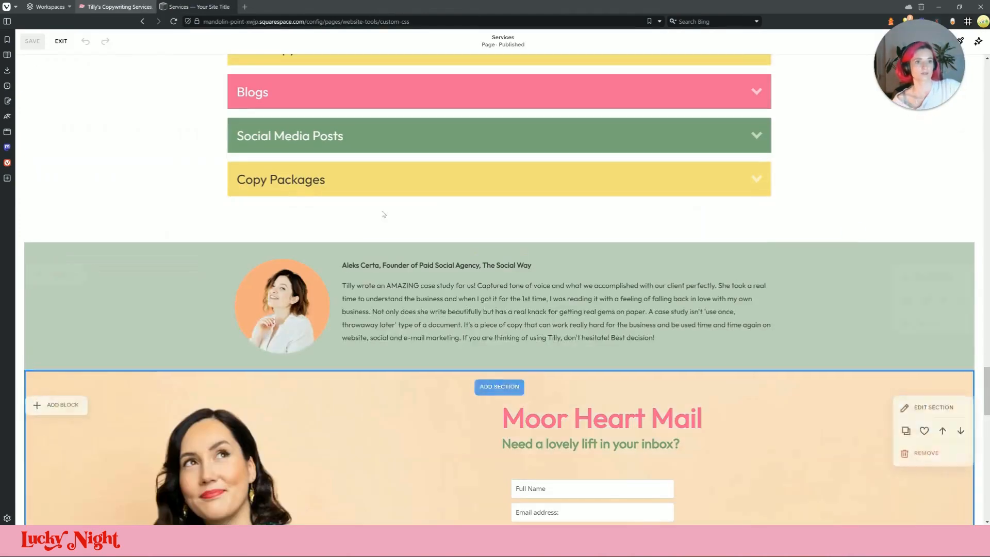
- Link the "Let's get your social sorted — today." text in the Social Media Posts accordion item to /contact and close the block editor
left_click(325, 174)
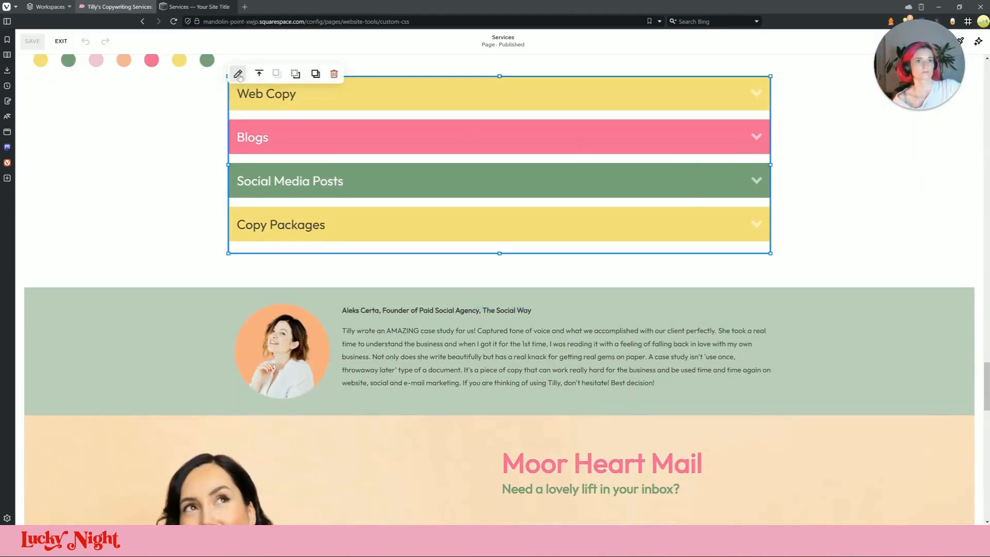
left_click(239, 74)
left_click(854, 142)
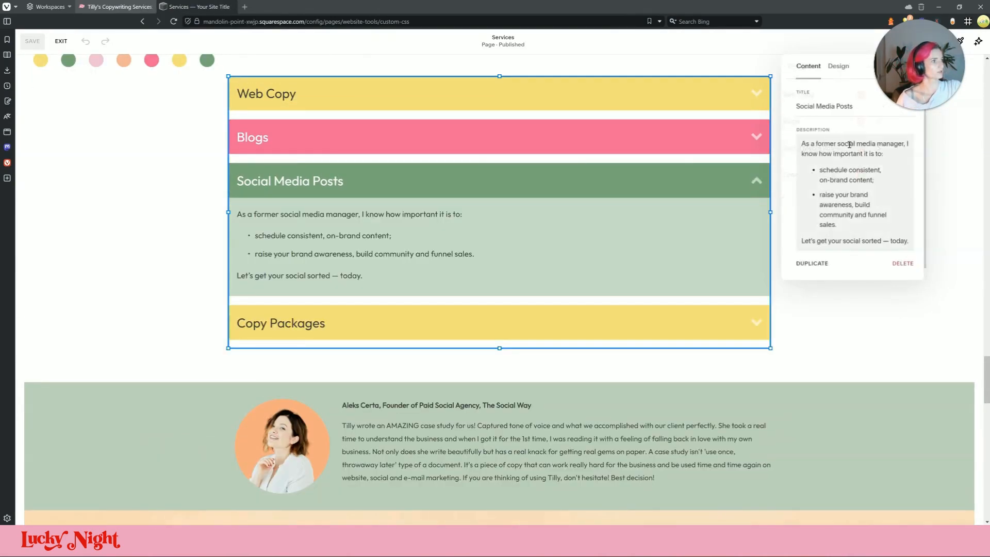
triple_click(855, 239)
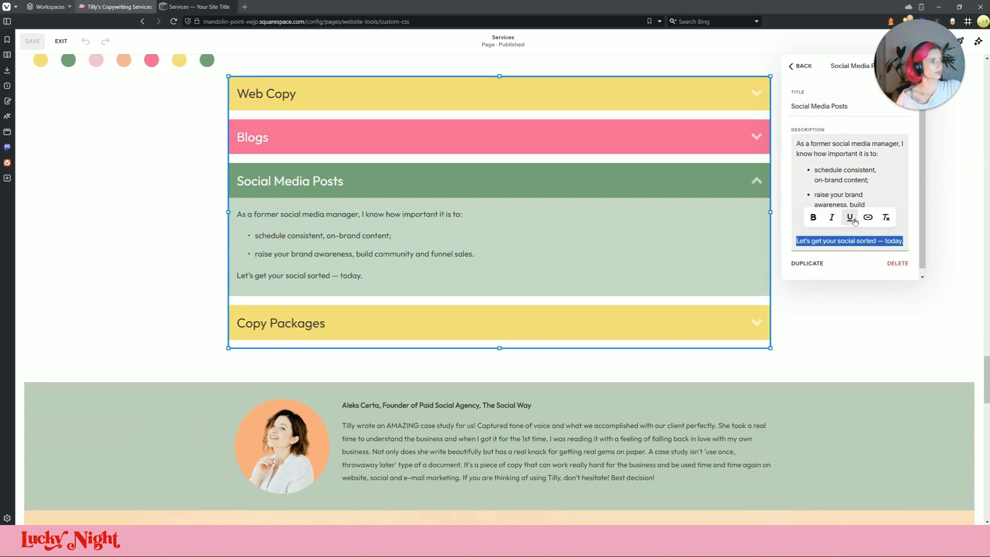
left_click(868, 217)
type("/contact")
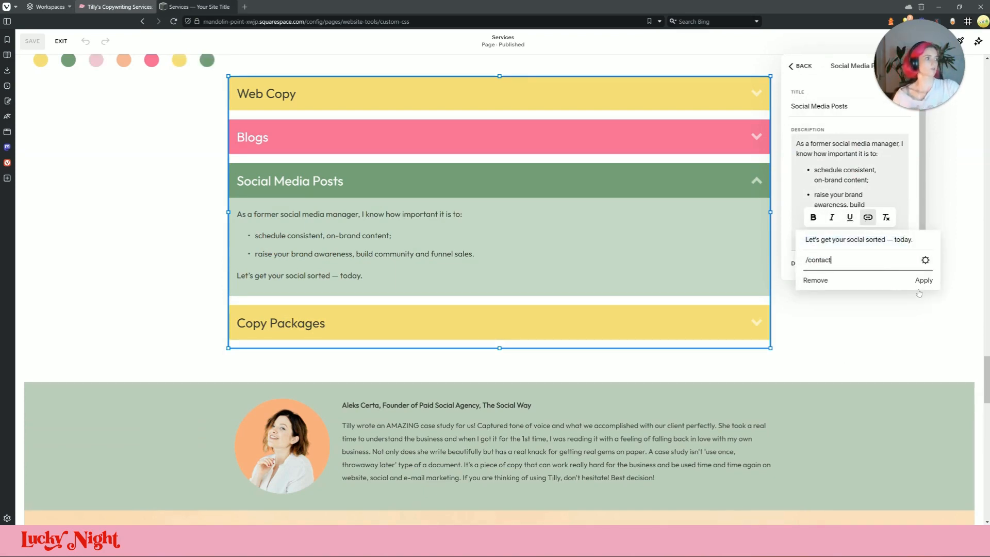
left_click(923, 281)
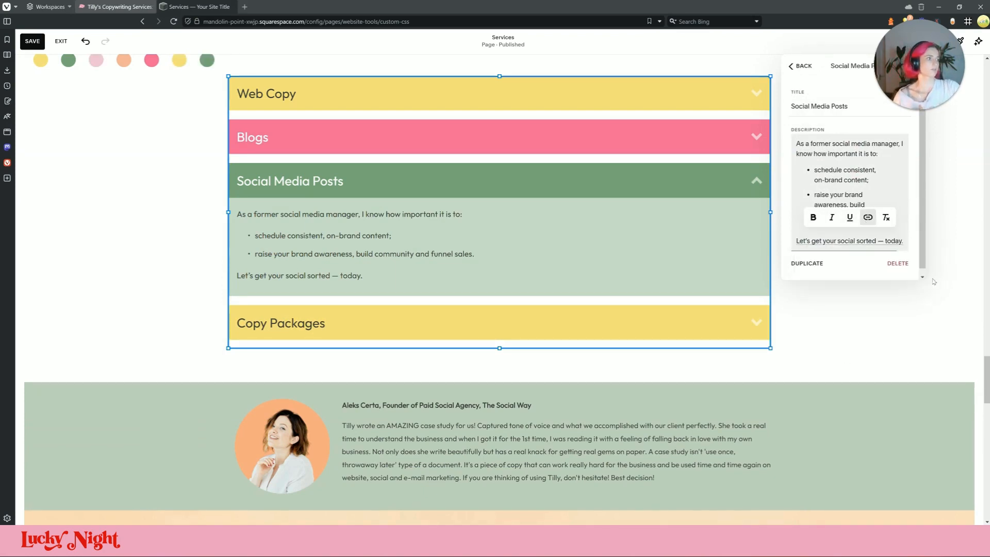
left_click(562, 155)
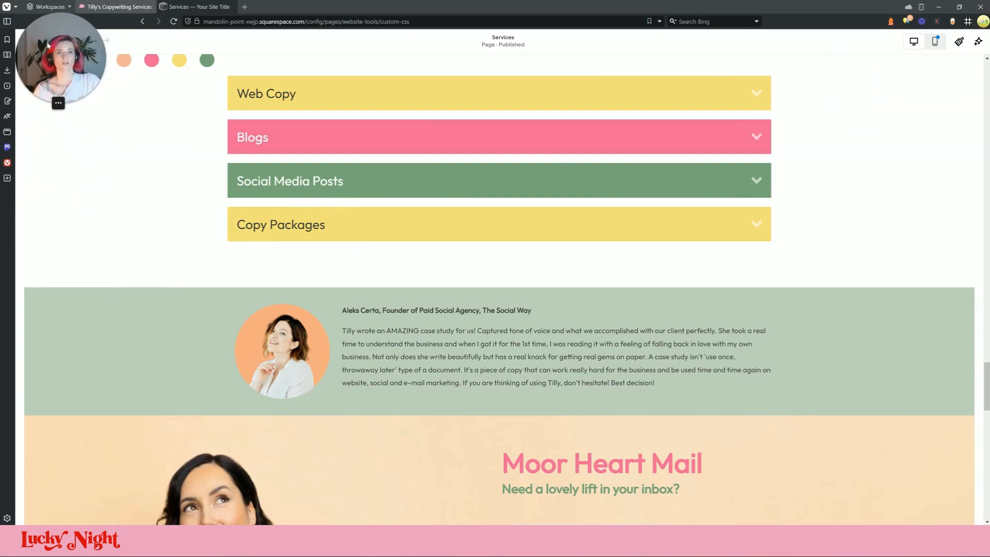
- Switch the Services page editor to the mobile layout
left_click(935, 41)
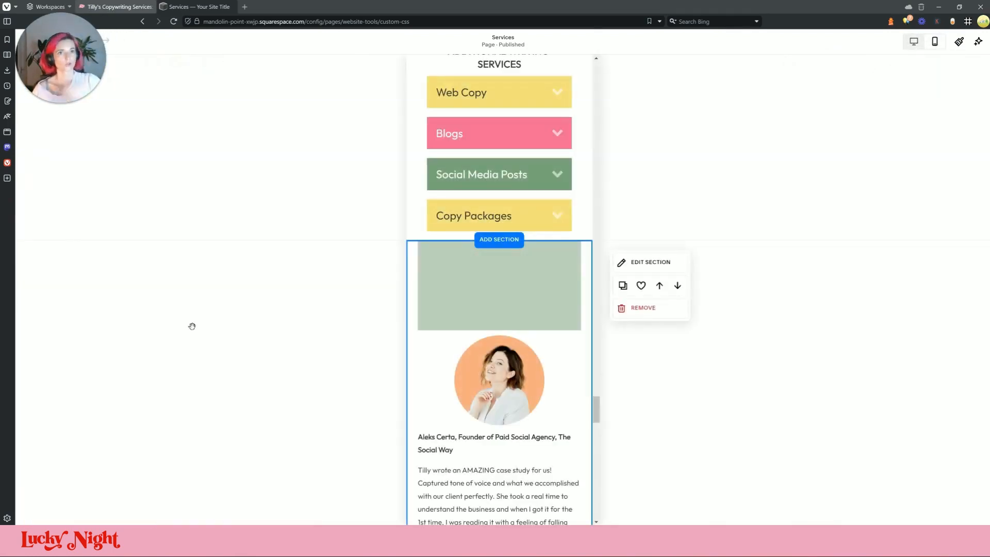
- Review the Services page sections in the mobile layout, from the writing services accordions back up to the hero banner
scroll(405, 299, "down", 5)
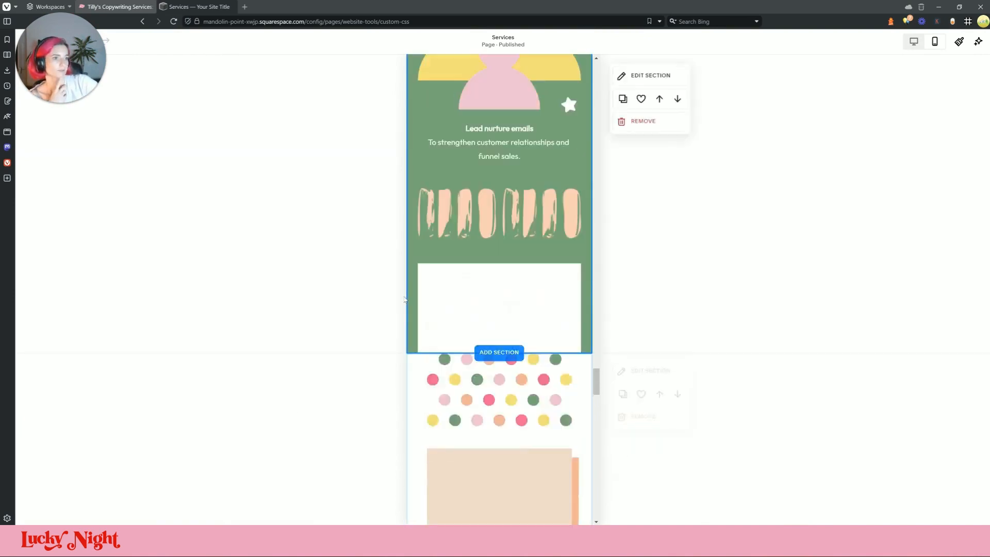
scroll(405, 299, "up", 10)
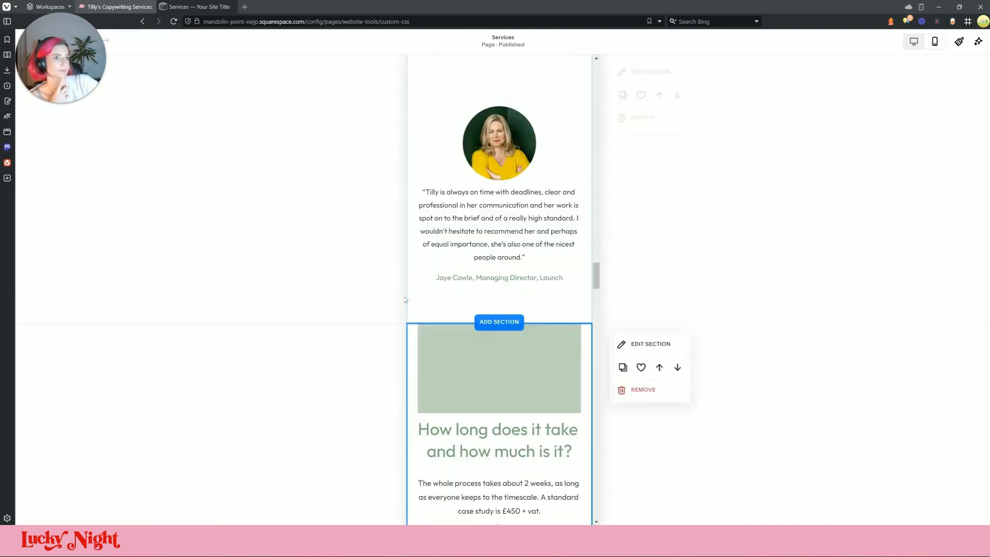
scroll(405, 299, "up", 10)
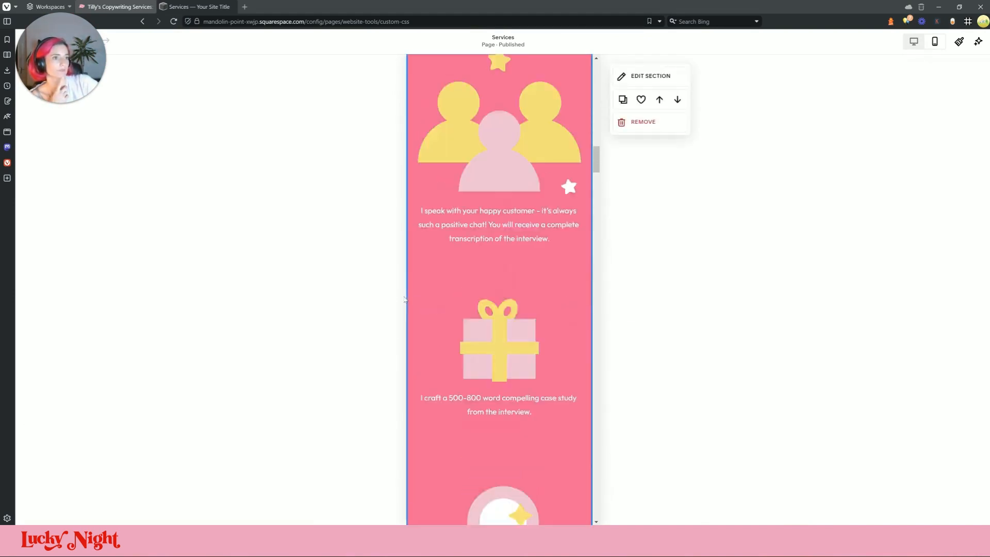
scroll(405, 299, "up", 15)
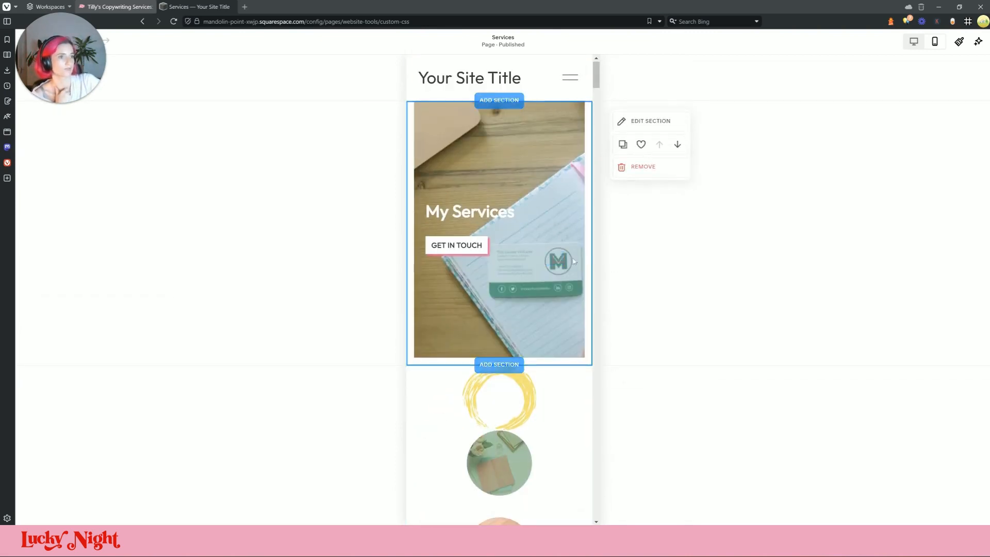
left_click_drag(556, 258, 563, 226)
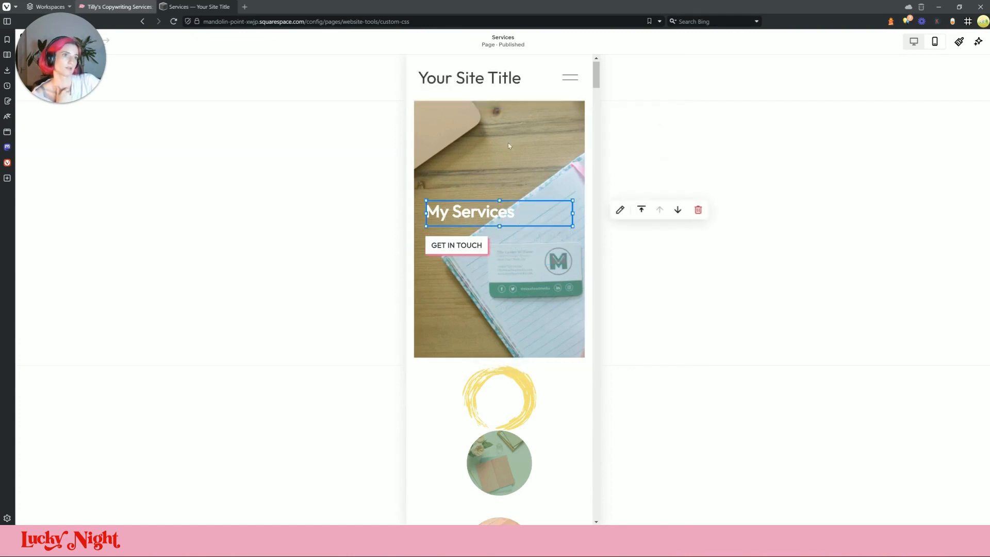
- Return to the desktop layout and turn off Fill Screen for the My Services hero section
left_click(916, 44)
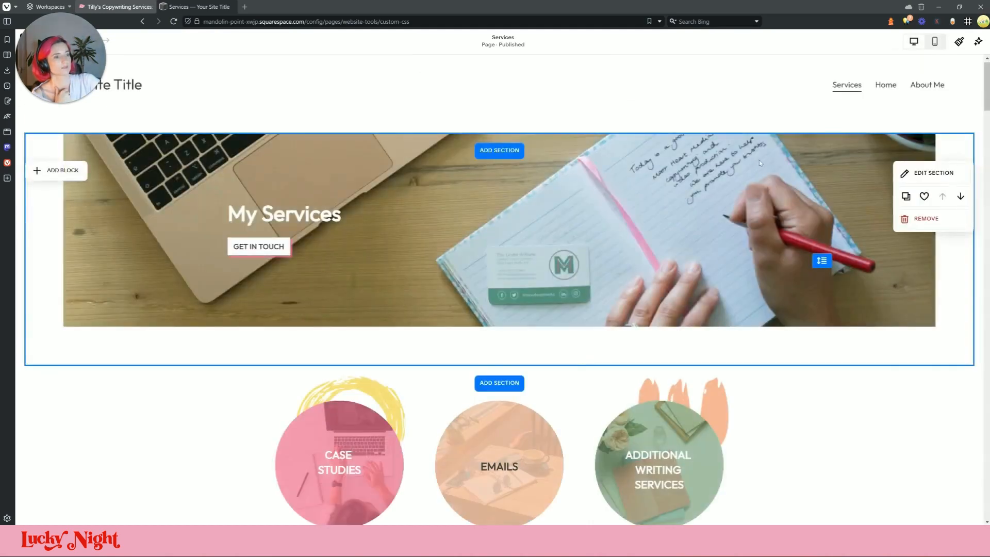
left_click(943, 179)
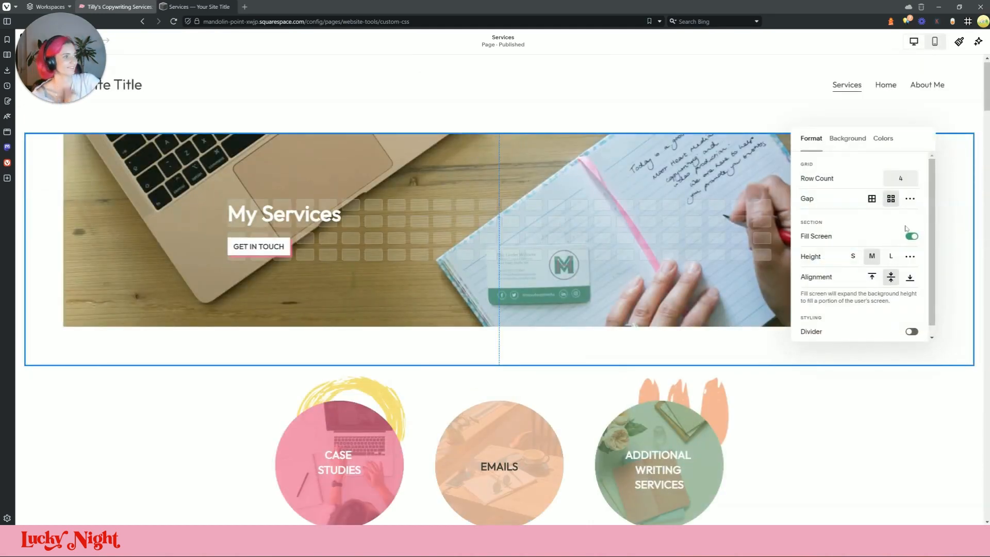
left_click(913, 237)
left_click(394, 243)
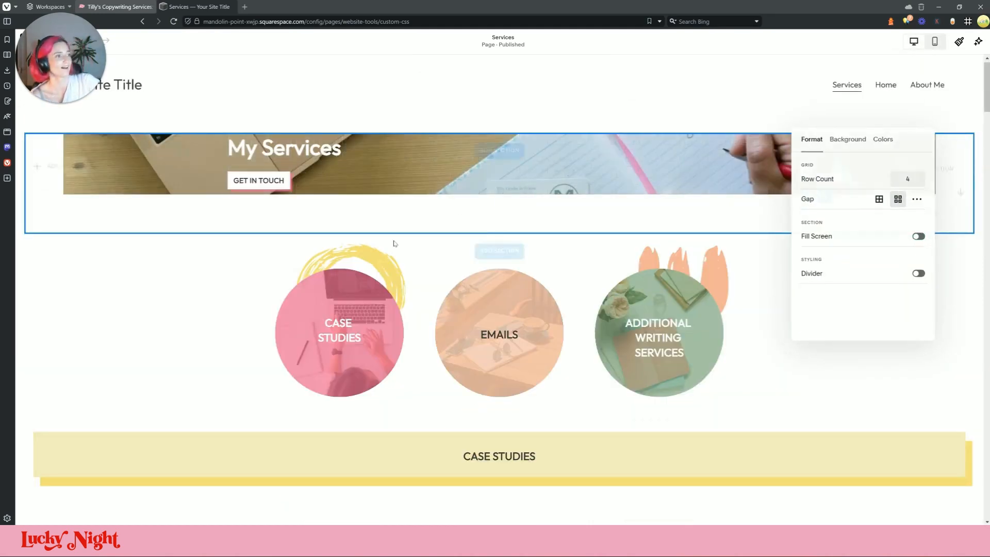
- Extend the hero section's height in the desktop layout and lower the My Services heading and Get in Touch button within the banner
left_click_drag(822, 195, 822, 297)
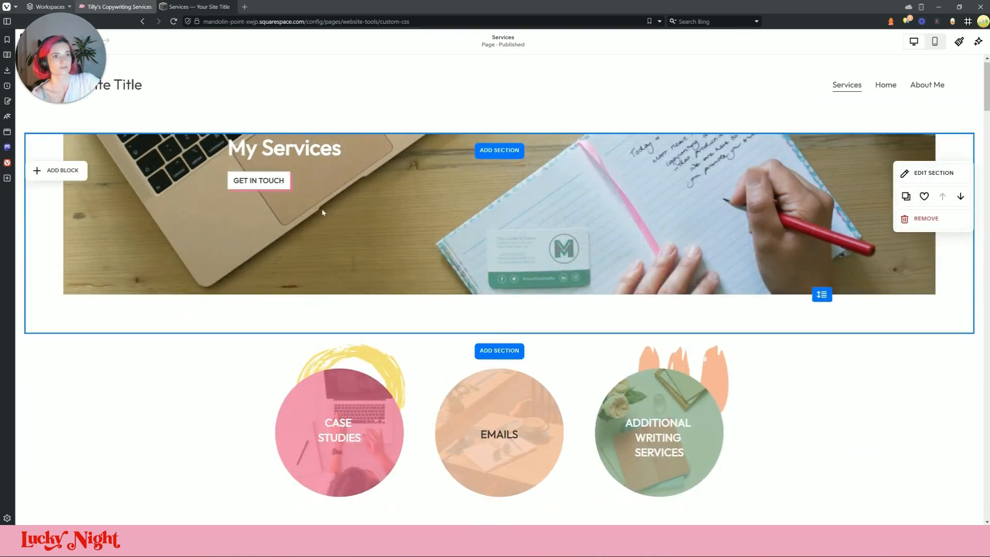
left_click_drag(252, 152, 282, 200)
left_click_drag(821, 292, 821, 361)
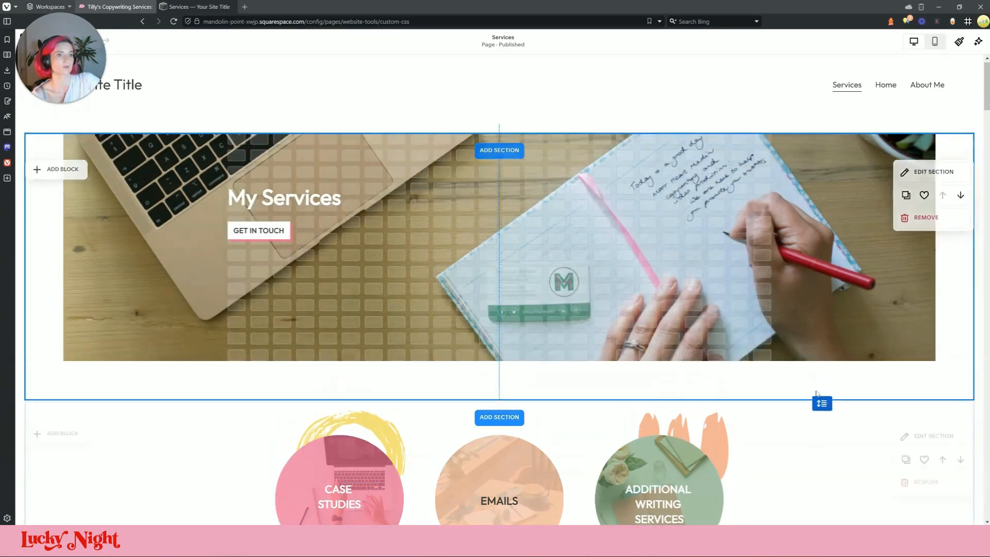
left_click_drag(287, 198, 287, 225)
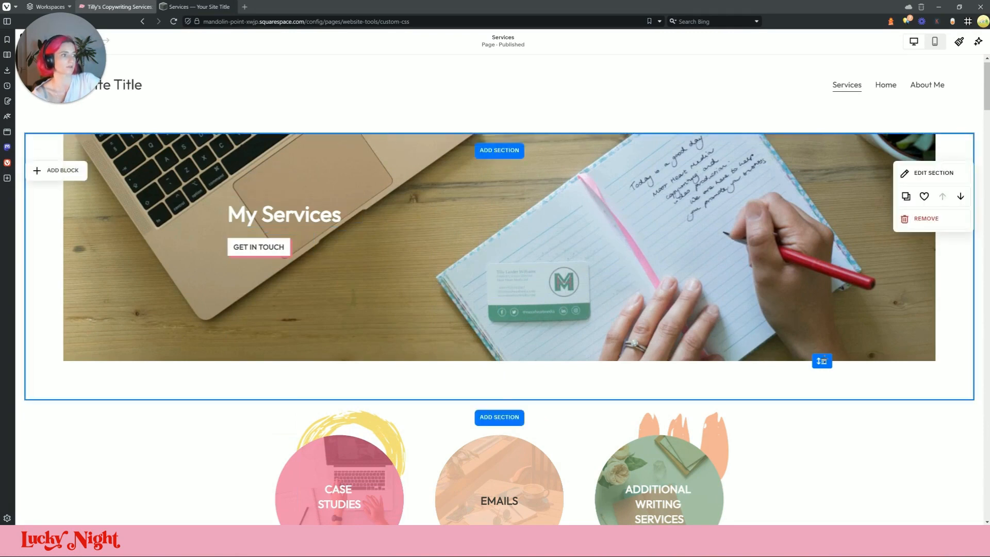
left_click_drag(822, 361, 825, 339)
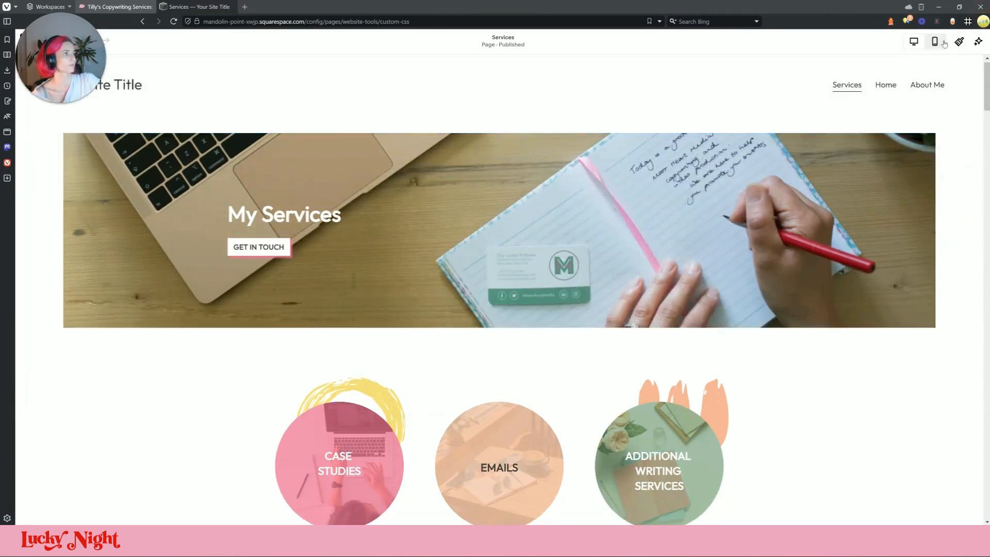
- In the mobile layout, make the hero section taller and move the My Services heading and Get in Touch button lower on the image
left_click(936, 42)
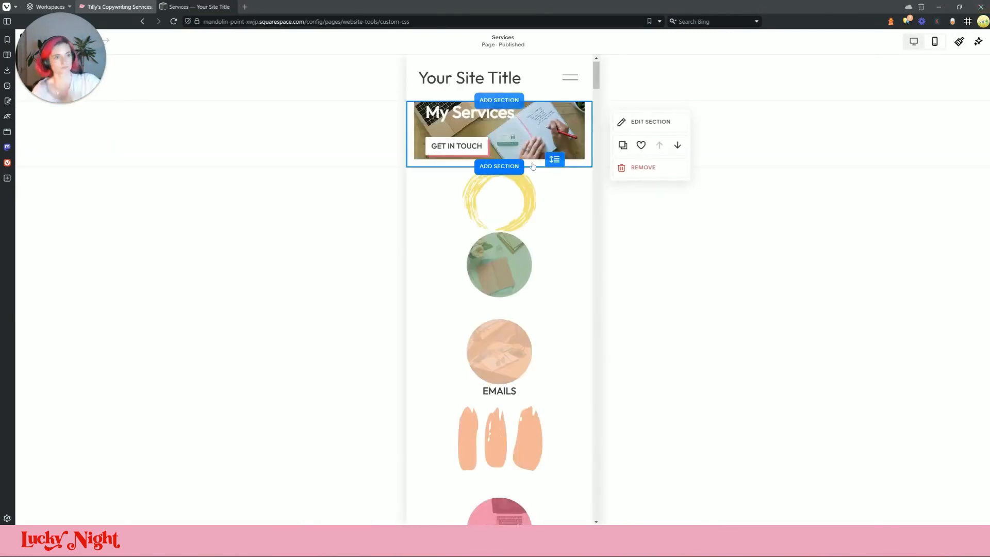
left_click_drag(555, 159, 567, 233)
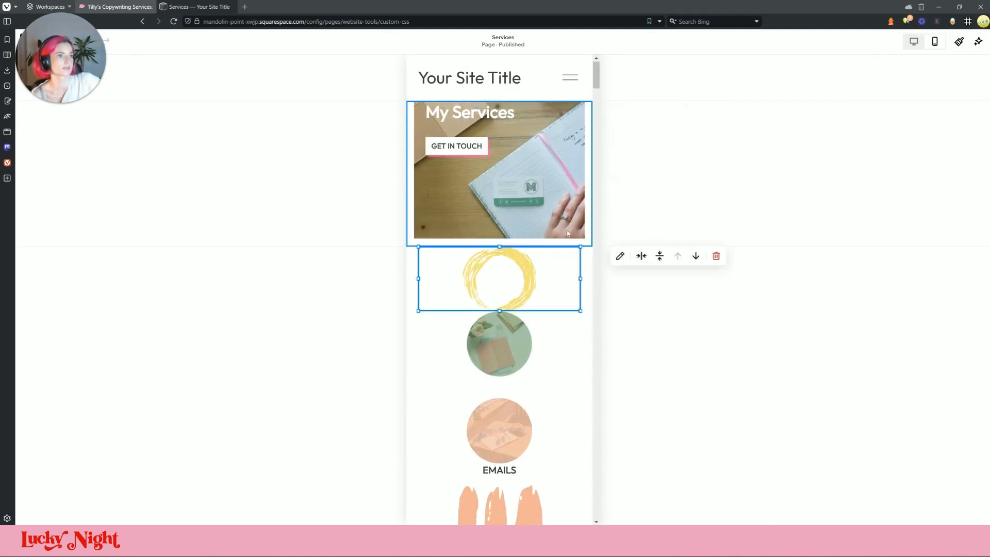
left_click(509, 168)
left_click_drag(462, 114, 457, 150)
scroll(512, 209, "down", 1)
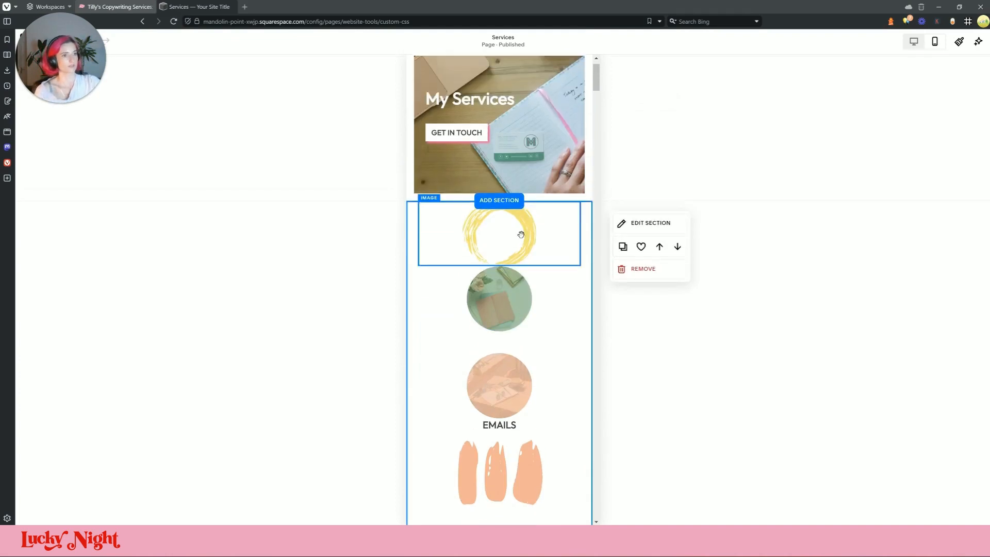
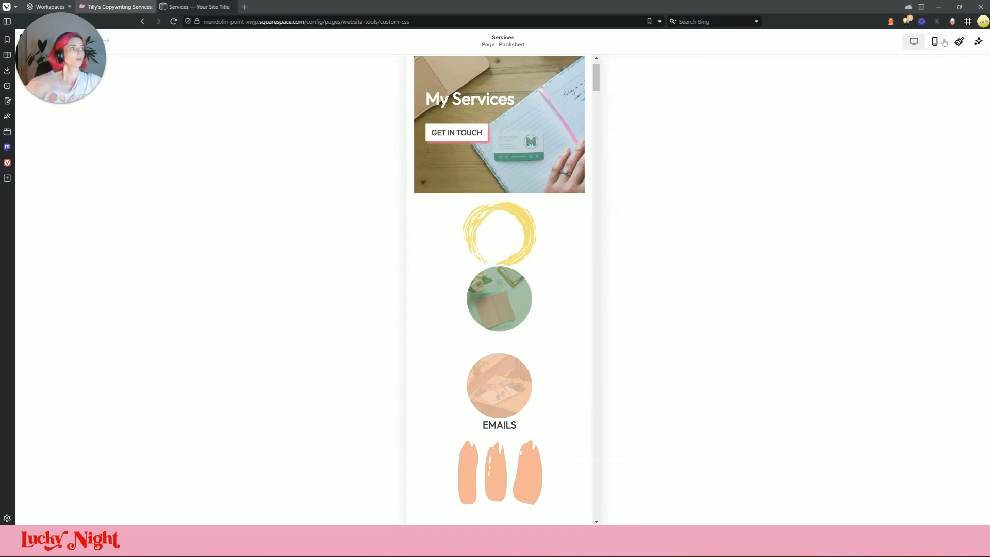
- Check the order and styling of the Case Studies, Emails and Additional Writing Services circles on the original site, then return to the editor
left_click(123, 8)
scroll(483, 292, "up", 20)
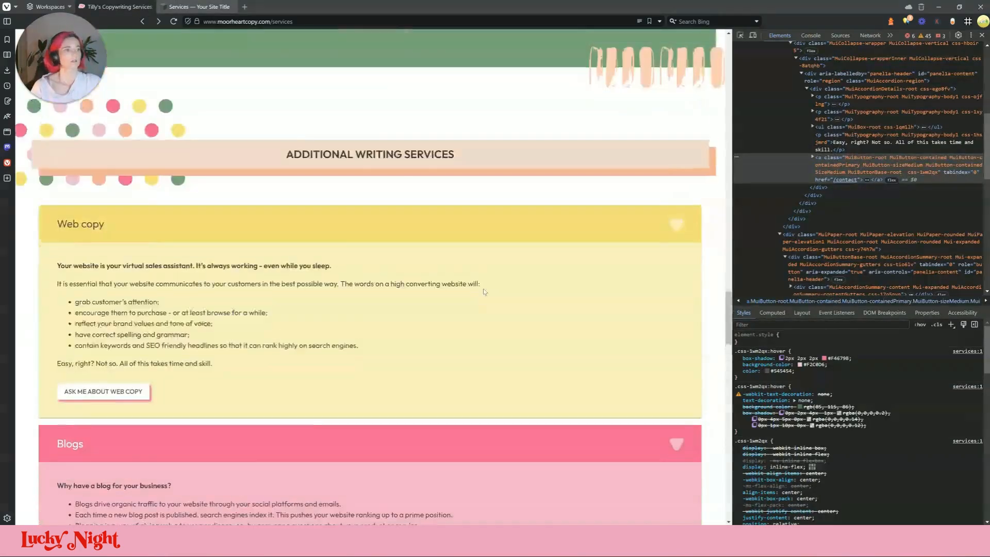
scroll(475, 301, "up", 15)
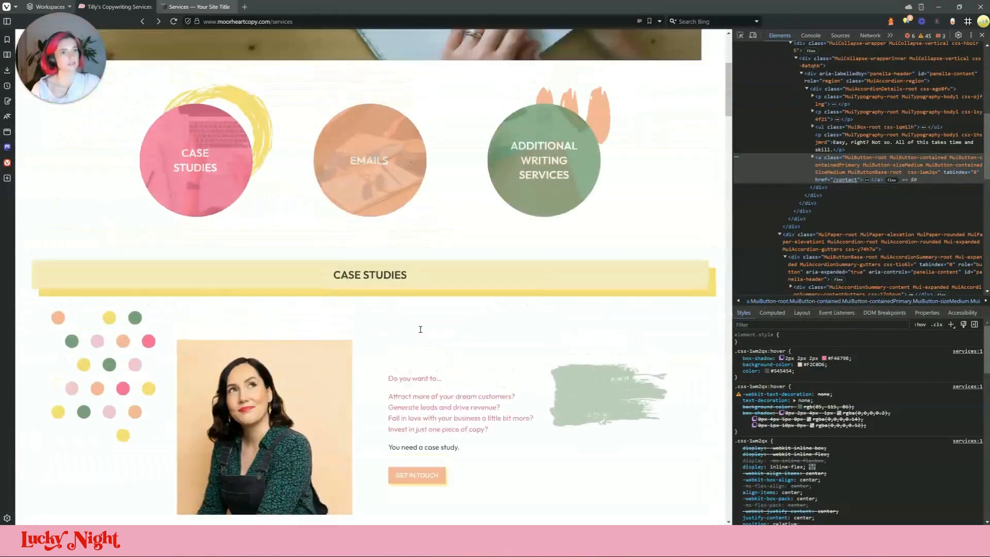
scroll(399, 312, "down", 6)
scroll(399, 313, "up", 5)
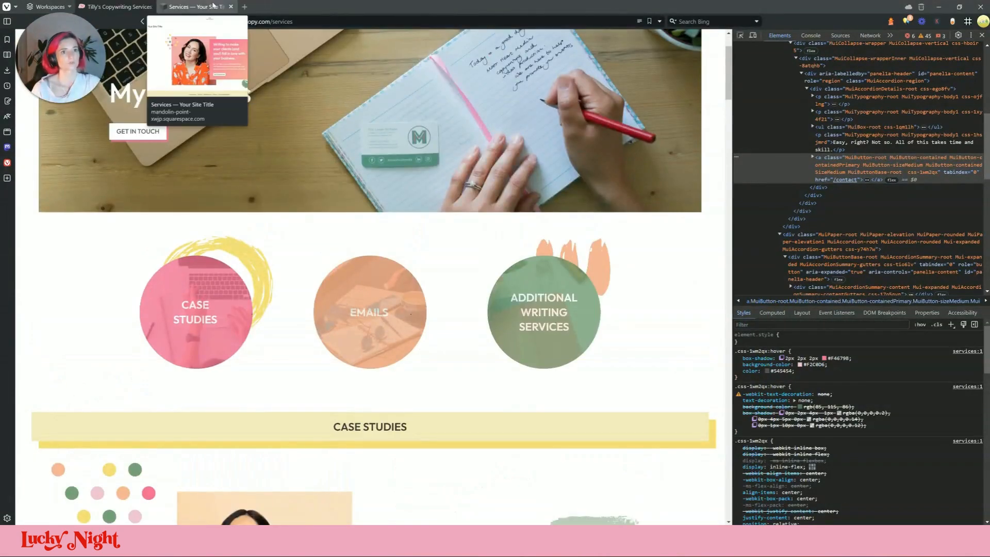
left_click(214, 6)
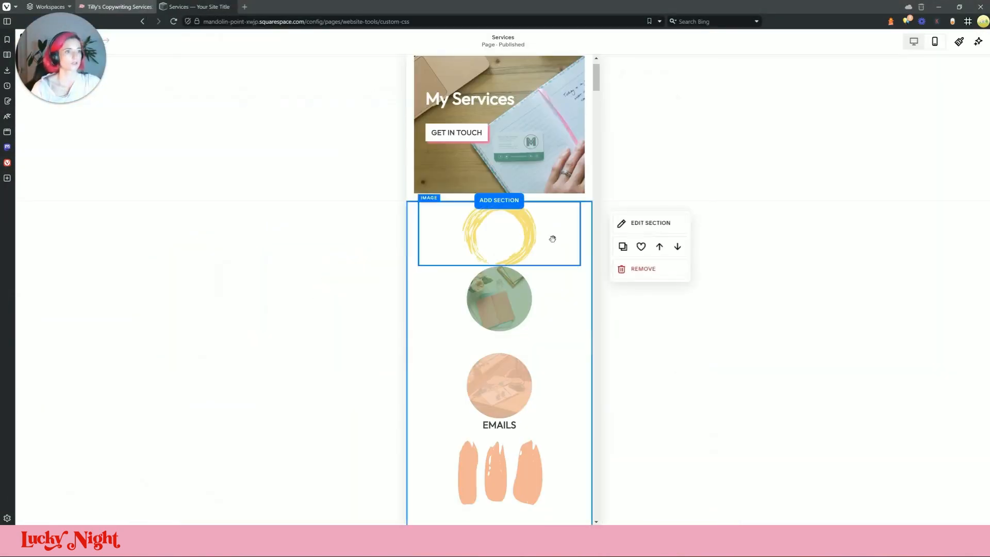
- Reorder the pink Case Studies circle image in the mobile layout so it sits directly below the yellow ring
scroll(546, 312, "down", 5)
left_click(544, 314)
scroll(600, 408, "up", 3)
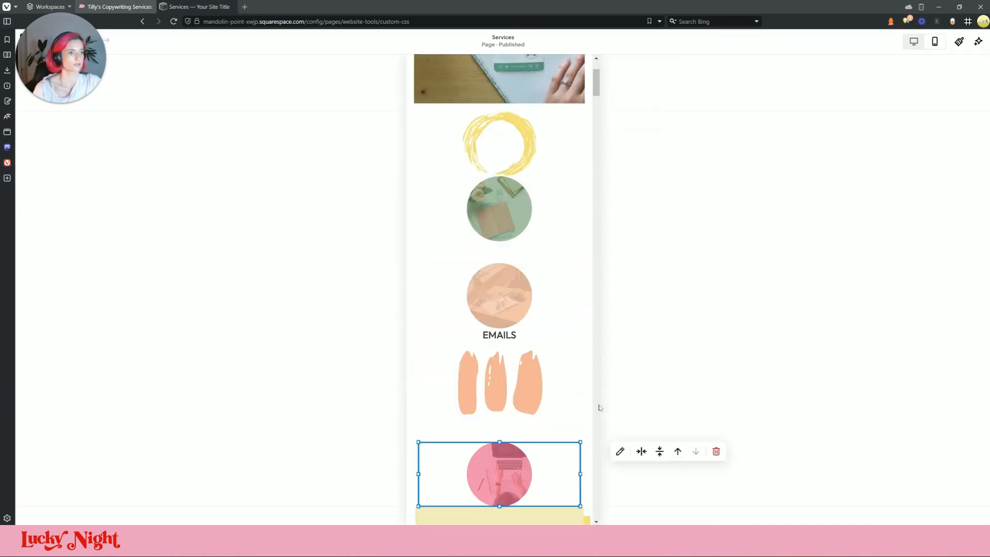
left_click(678, 452)
left_click(679, 452)
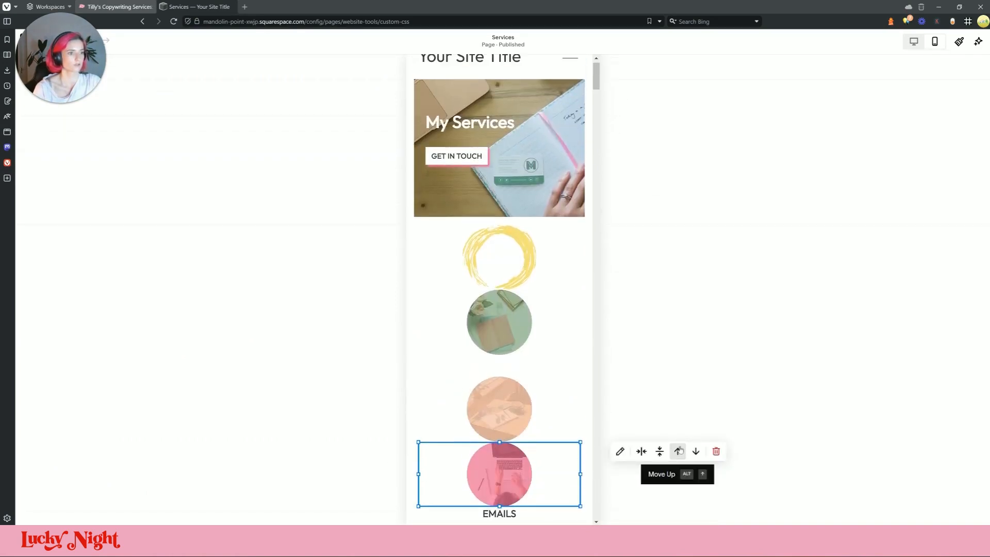
left_click(678, 452)
scroll(514, 318, "down", 2)
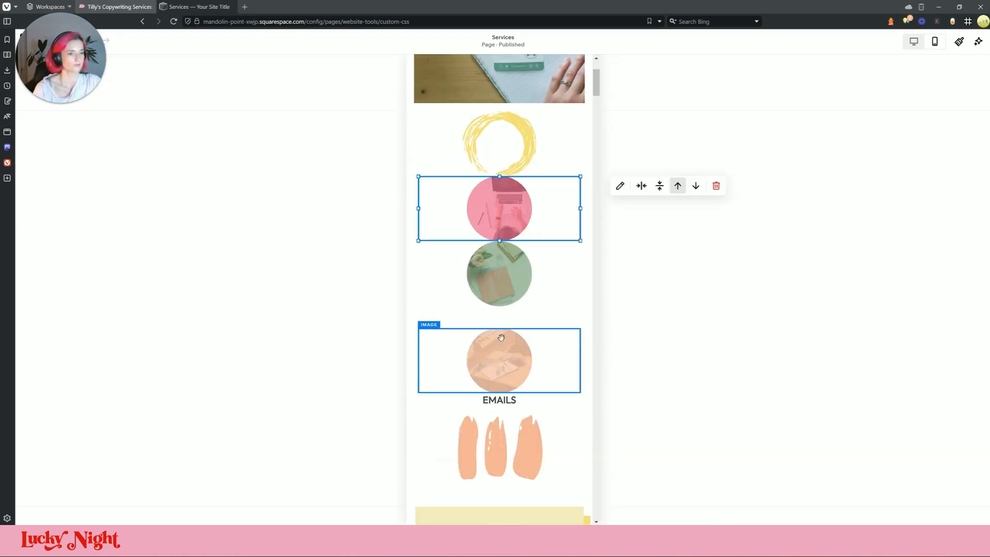
- Overlap the pink circle image on the yellow ring, bring it to the front, and enlarge it to span the full mobile width
left_click(515, 317)
left_click_drag(545, 314, 521, 157)
left_click(520, 200)
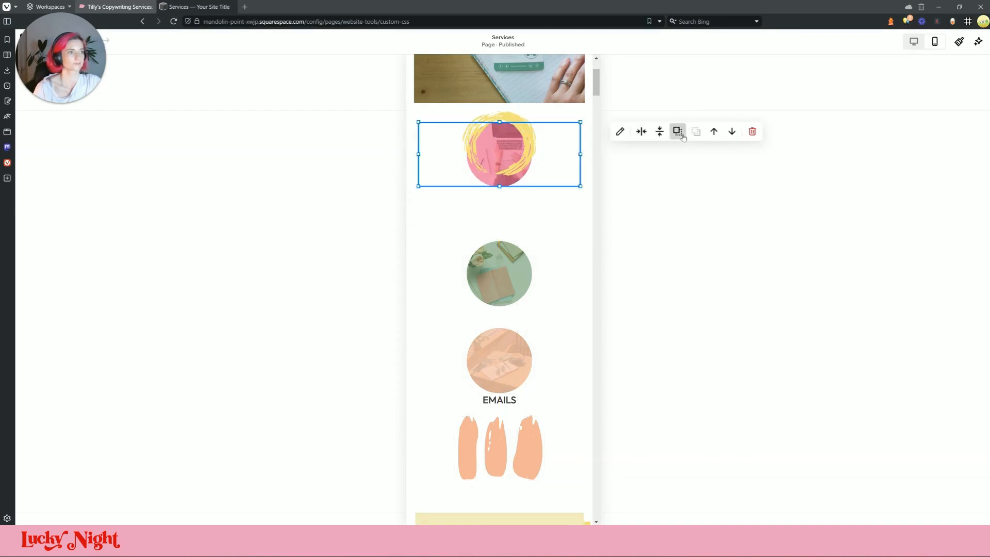
left_click_drag(421, 186, 408, 240)
left_click_drag(582, 183, 616, 183)
left_click_drag(522, 182, 537, 184)
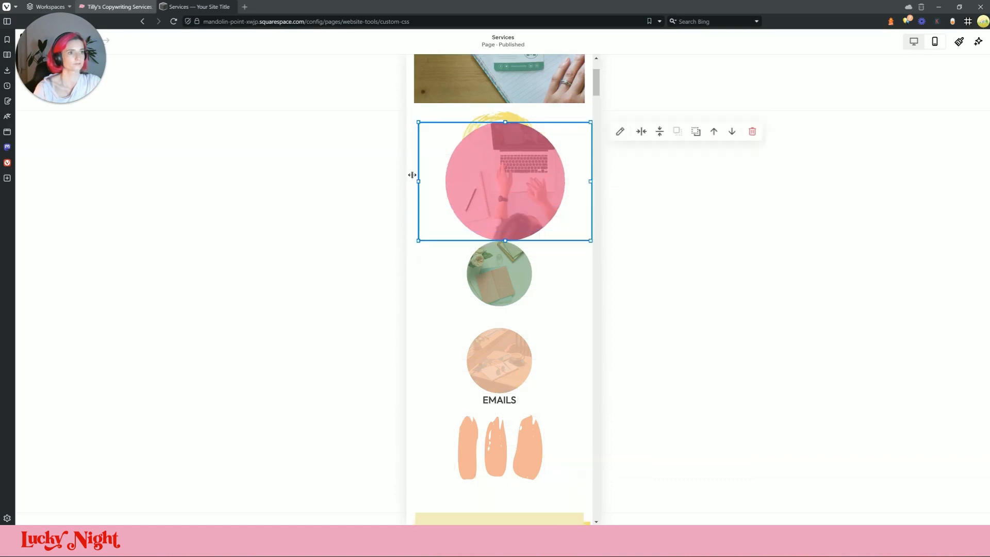
left_click_drag(410, 179, 404, 181)
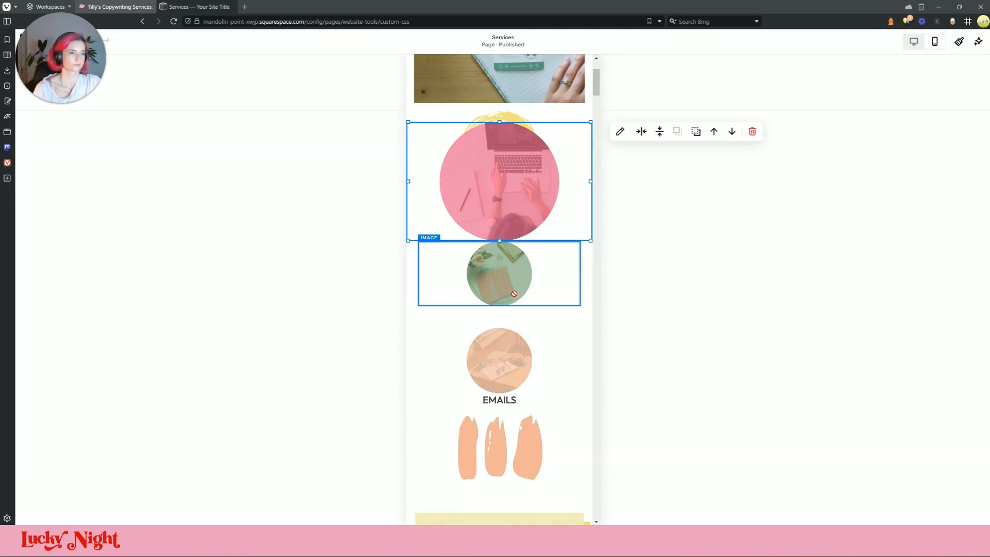
- Move the green circle image down and place the Case Studies text over the centre of the pink circle
left_click_drag(514, 293, 519, 326)
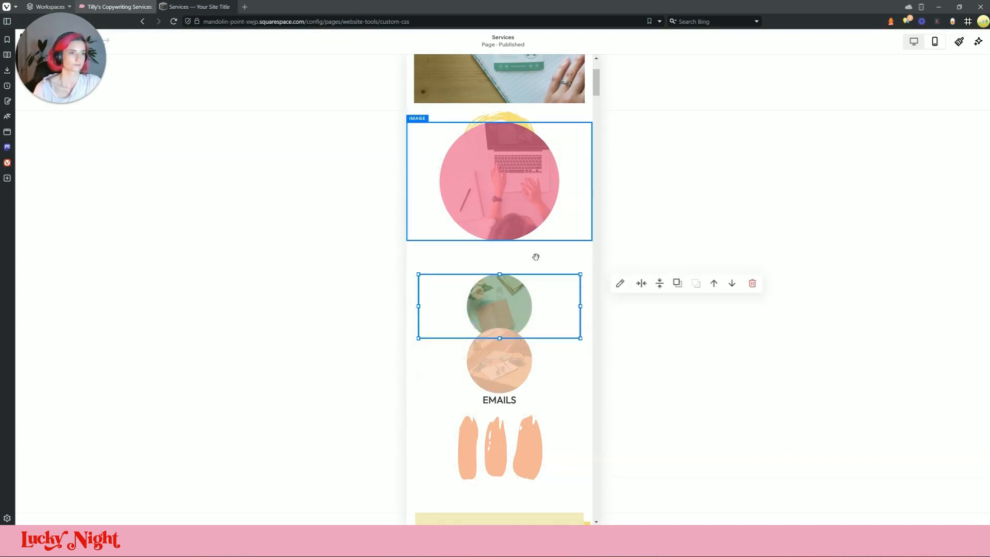
left_click(512, 407)
scroll(512, 413, "down", 2)
left_click_drag(509, 410, 508, 99)
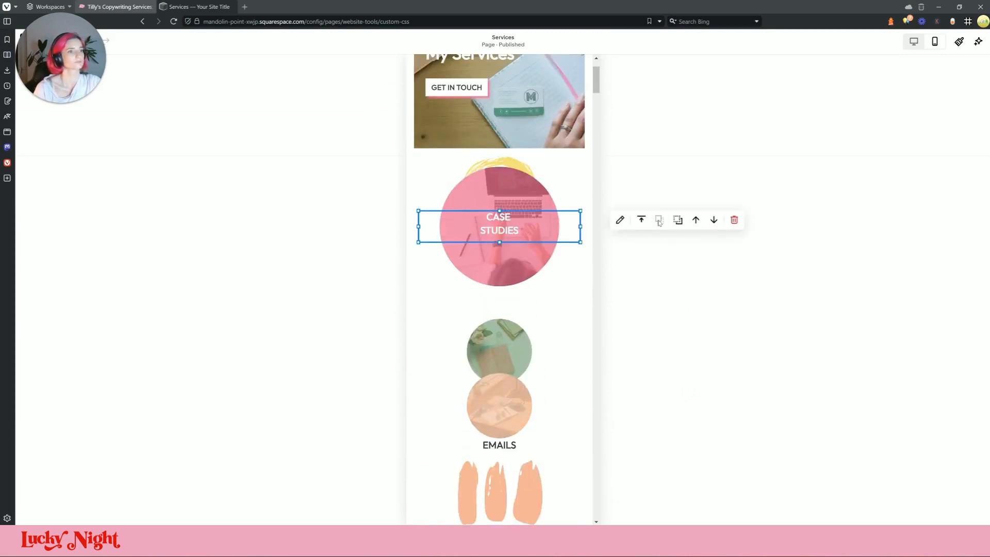
- Try widening the Case Studies text box to the mobile layout's edge, and restore its width
mouse_move(499, 242)
left_mouse_down()
mouse_move(500, 263)
mouse_move(499, 230)
left_mouse_up()
left_click_drag(565, 227, 590, 228)
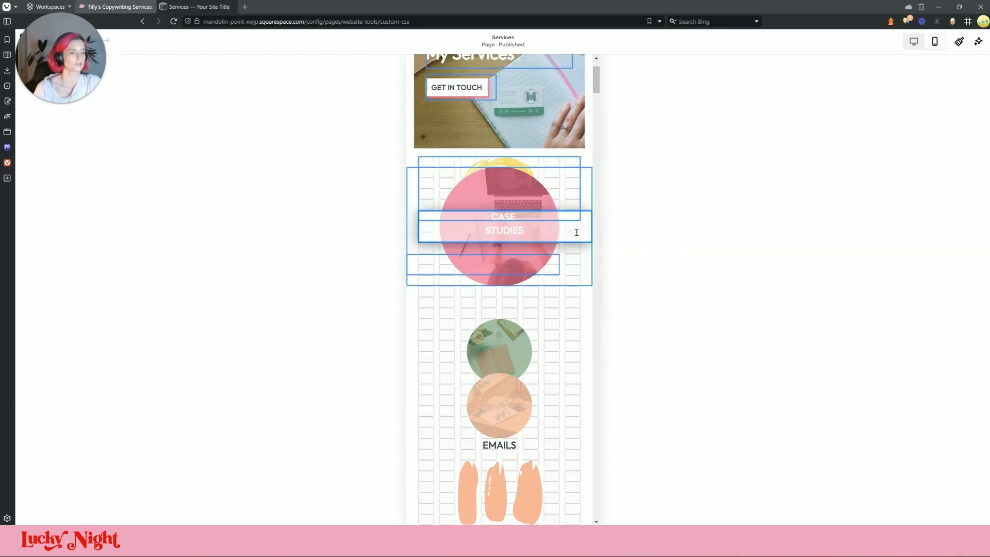
left_click(405, 236)
mouse_move(461, 223)
left_mouse_down()
mouse_move(391, 228)
mouse_move(468, 233)
left_mouse_up()
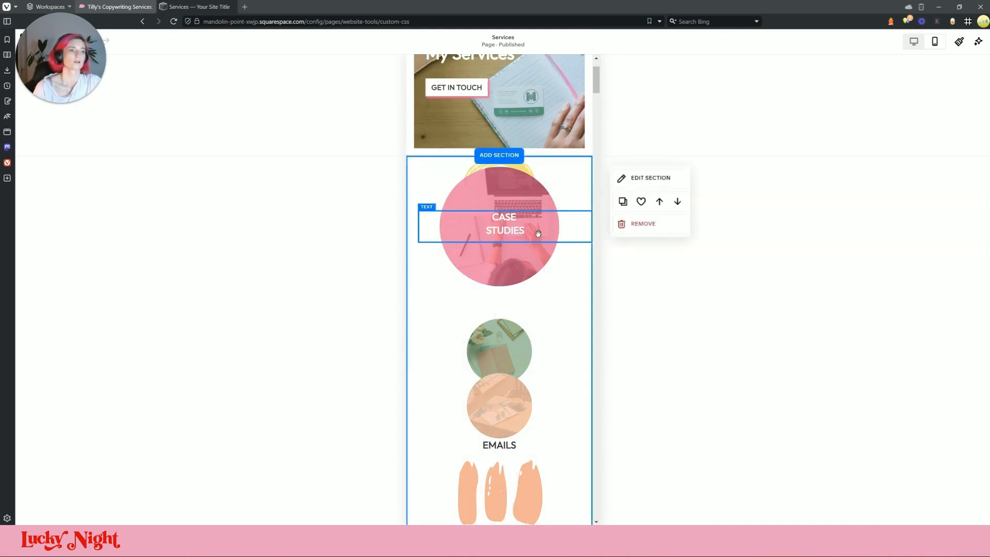
left_click_drag(590, 227, 577, 229)
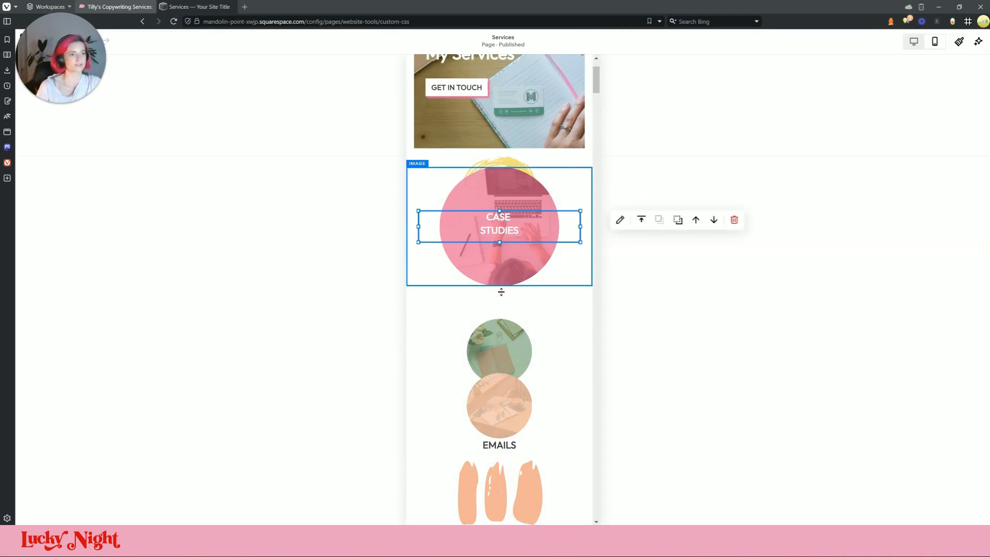
- Try a smaller pink circle with the Case Studies text raised, undo the text move, and enlarge the circle again
left_click_drag(501, 292, 500, 264)
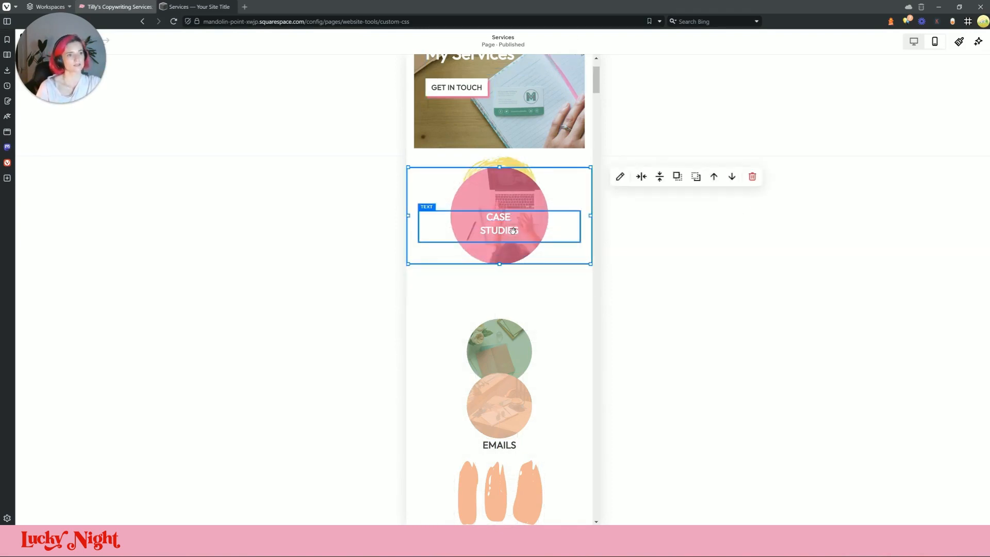
left_click_drag(513, 231, 513, 209)
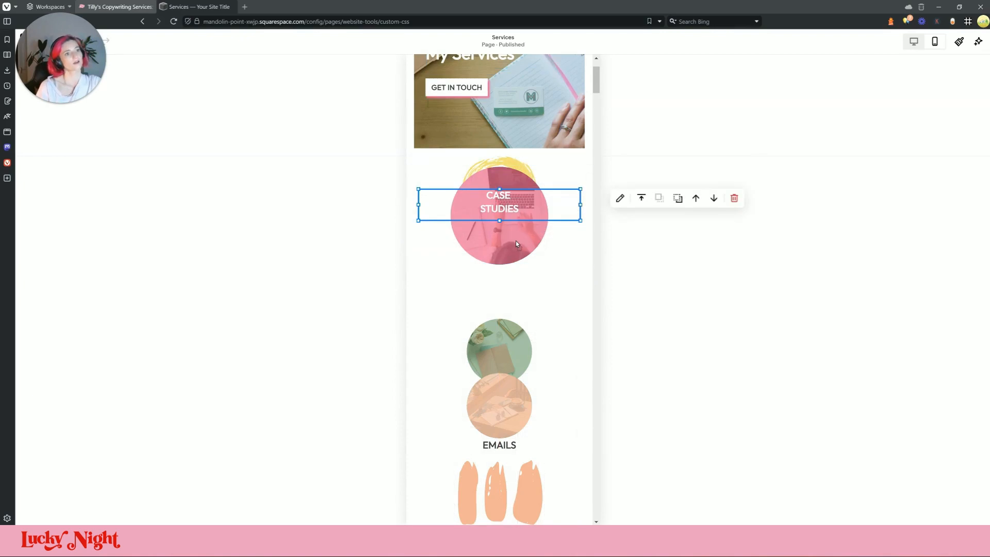
key("ctrl+z")
left_click(498, 264)
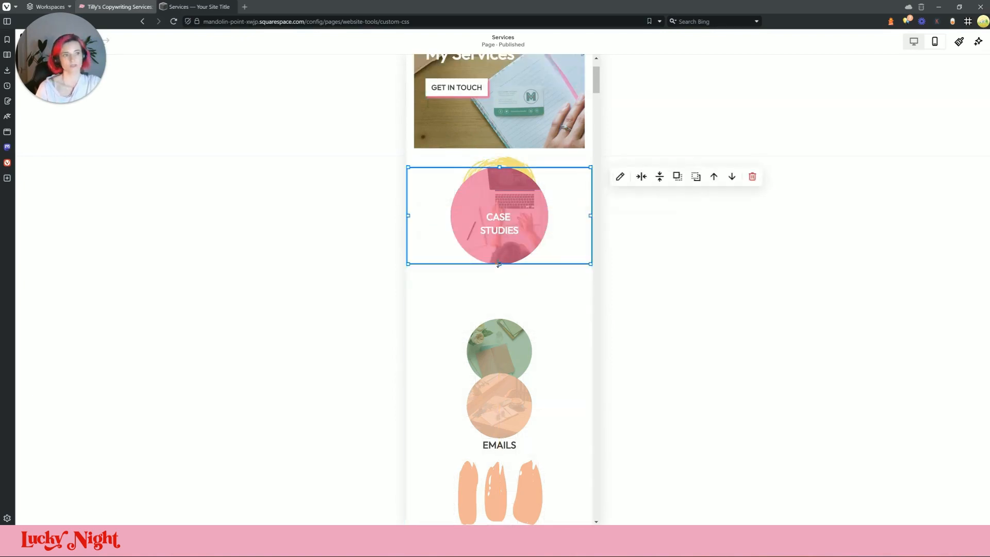
left_click_drag(498, 264, 500, 283)
left_click(697, 281)
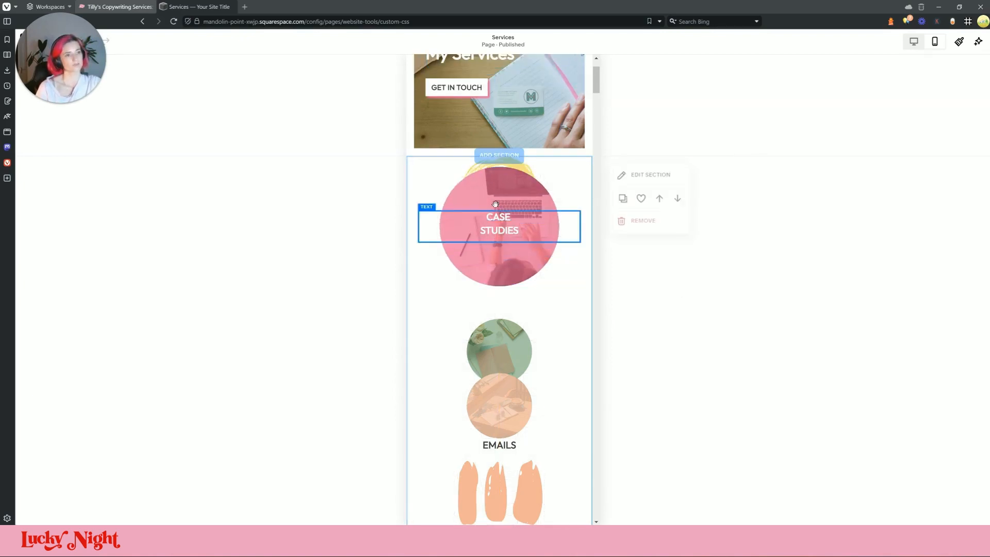
- Enlarge the orange circle image to the full mobile width and place it behind the Emails text
scroll(548, 262, "down", 2)
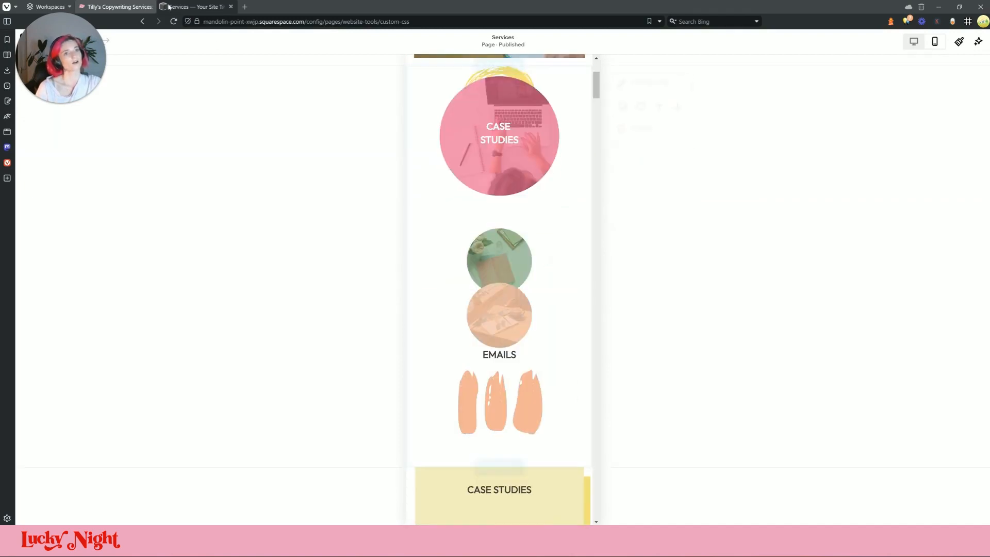
left_click(135, 6)
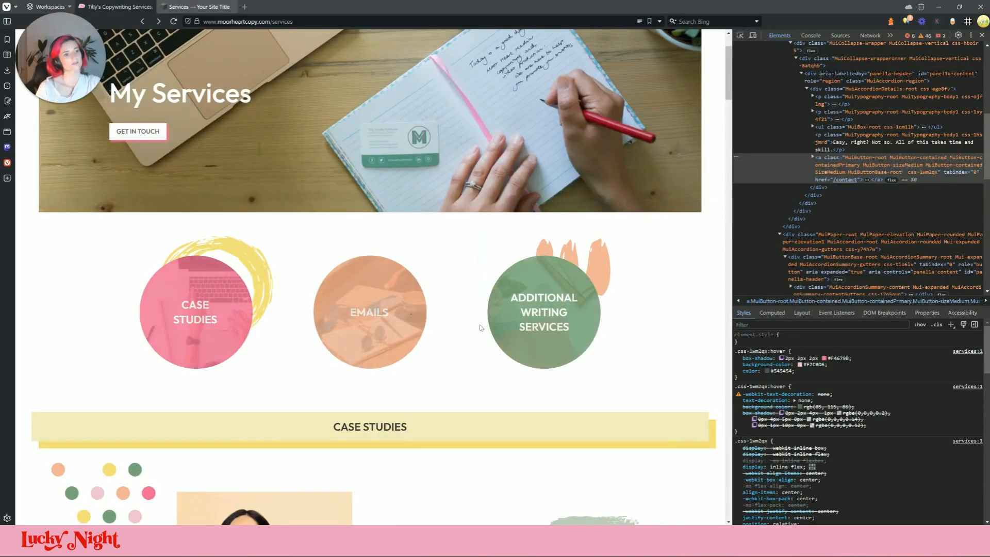
left_click(225, 6)
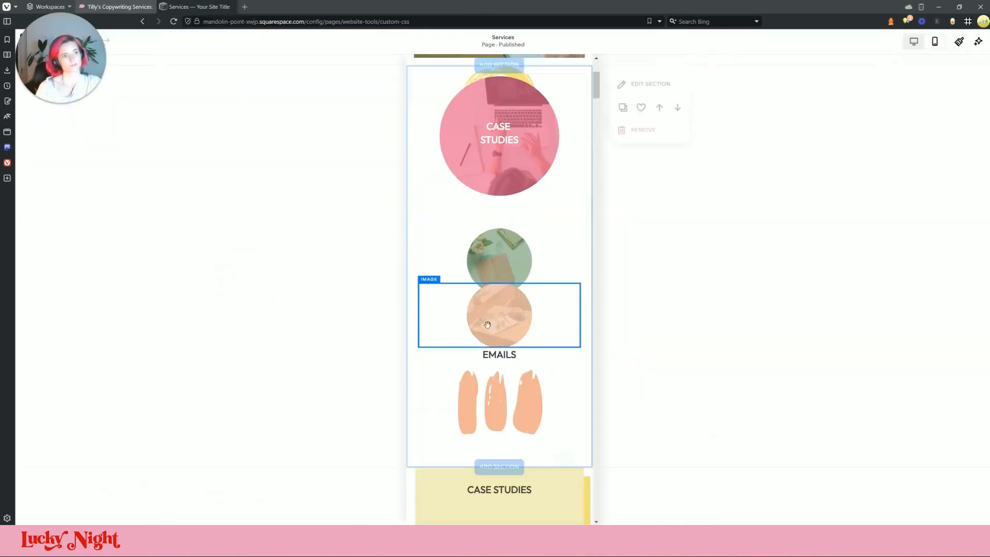
left_click(208, 6)
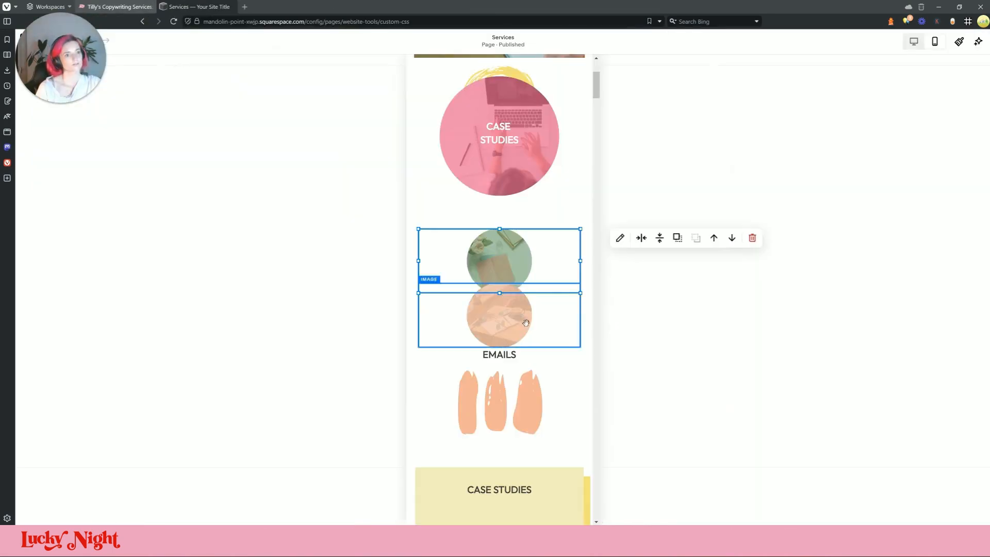
left_click_drag(525, 323, 505, 240)
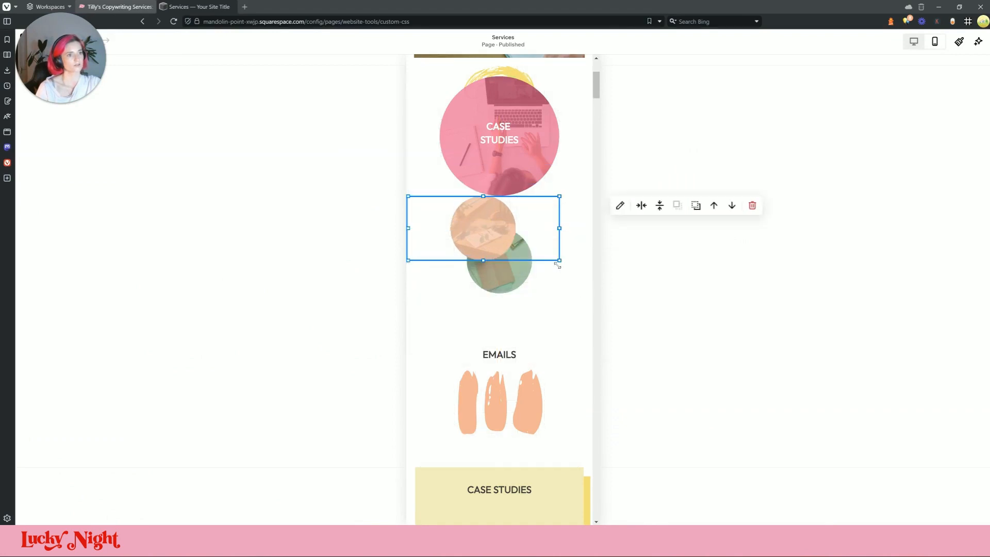
left_click_drag(559, 261, 604, 331)
left_click_drag(511, 259, 508, 368)
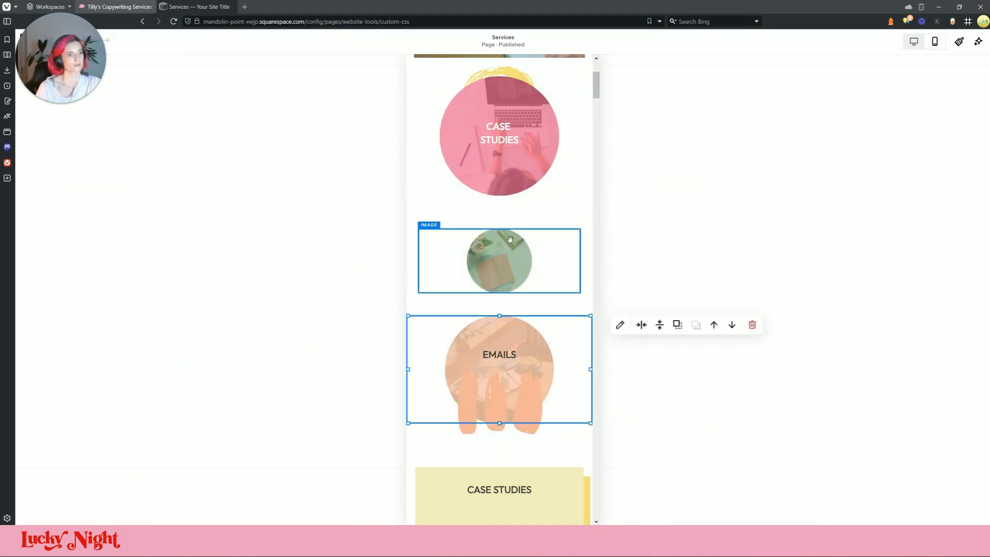
- Stack the orange circle with its centred Emails text beneath the pink circle, followed by the green circle and the orange brush strokes
left_click(499, 260)
left_click(695, 238)
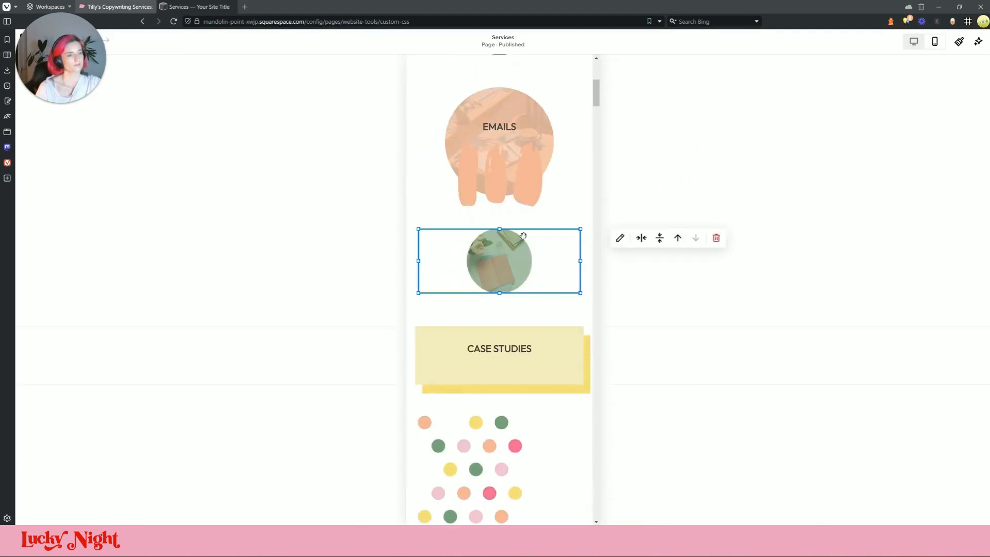
mouse_move(520, 277)
left_mouse_down()
mouse_move(518, 248)
mouse_move(516, 289)
left_mouse_up()
left_click_drag(521, 410, 517, 495)
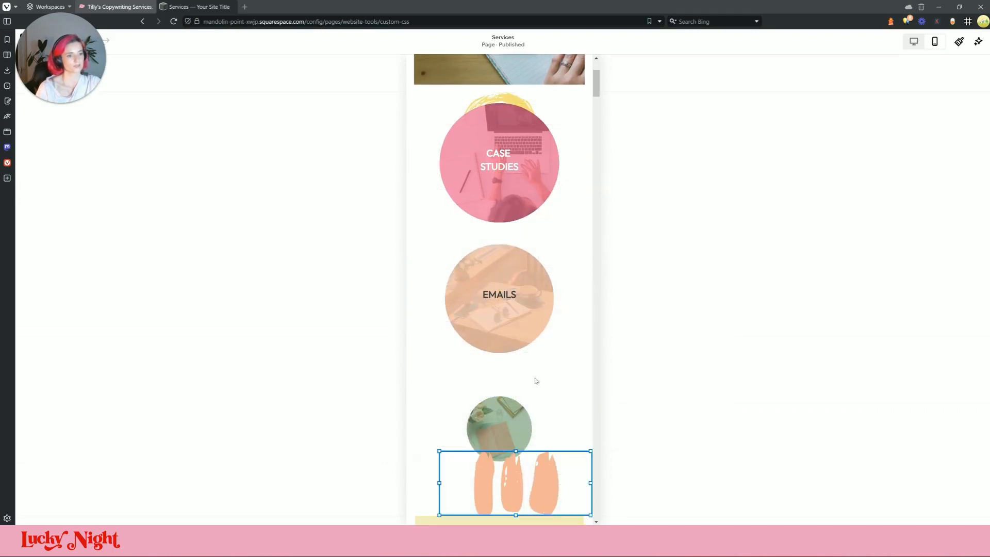
- Compare the Emails circle with the original site and enlarge the orange circle slightly around the centred Emails text
left_click(519, 312)
left_click(151, 5)
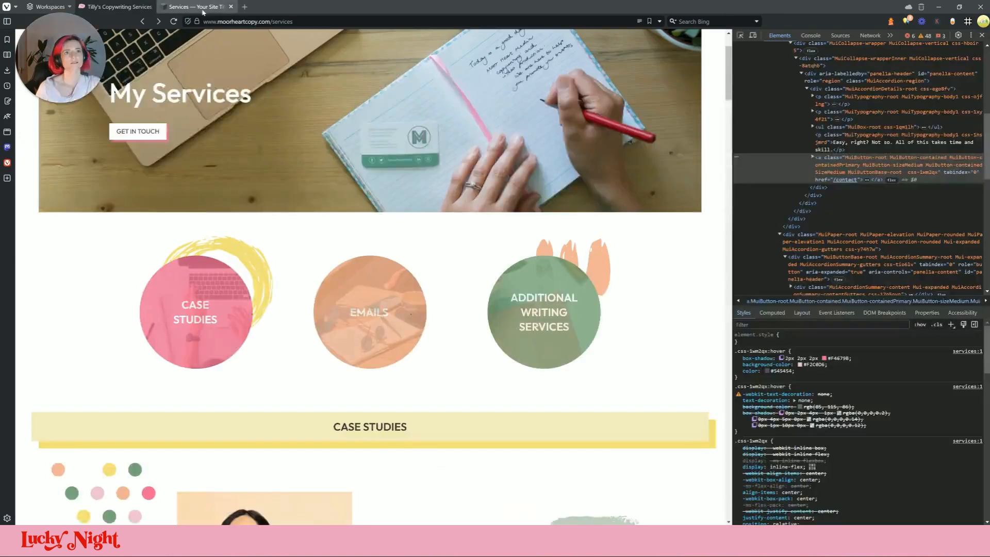
left_click(196, 7)
scroll(513, 299, "down", 1)
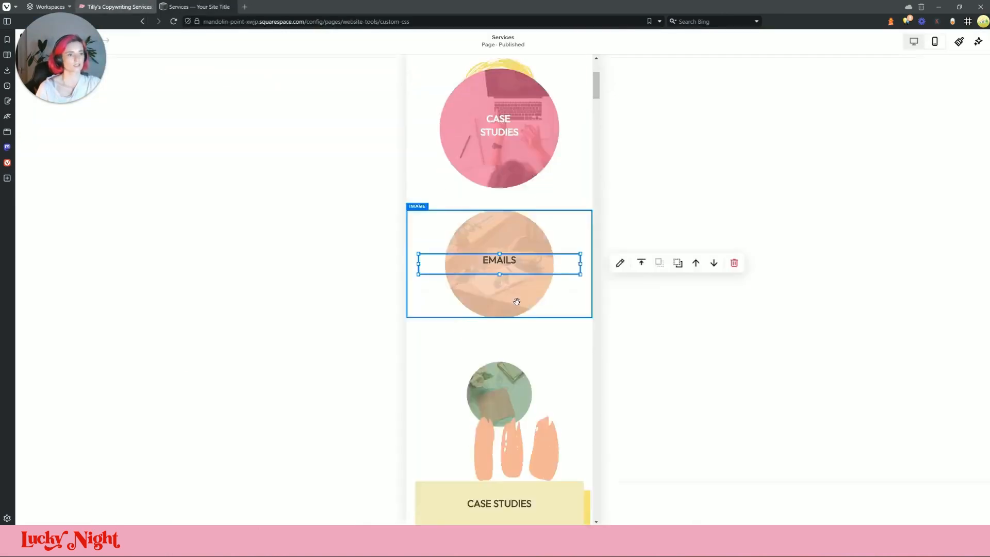
left_click_drag(500, 307, 501, 329)
left_click_drag(521, 274, 520, 265)
left_click(725, 298)
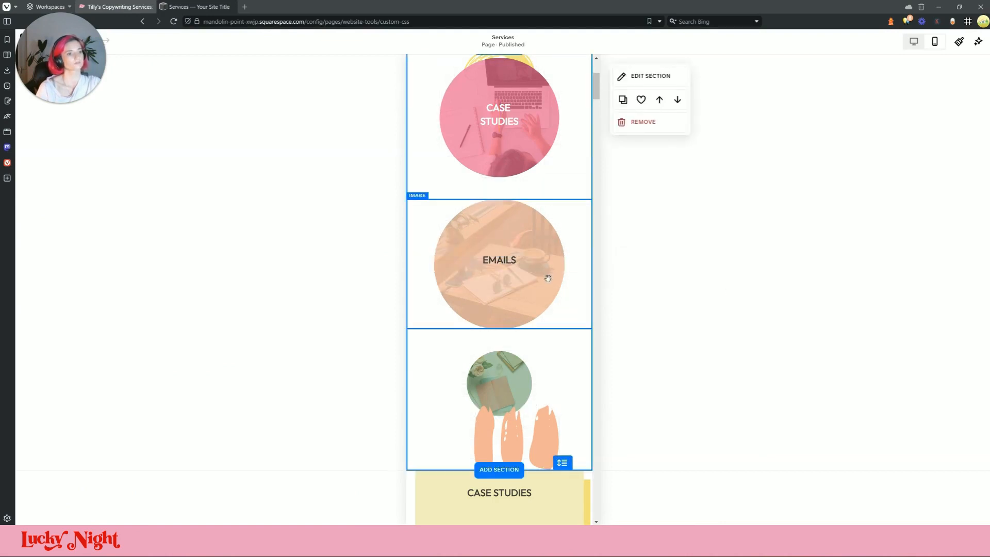
- Enlarge the green circle to match the orange one and move the orange brush strokes below it
scroll(548, 278, "down", 2)
left_click(514, 299)
left_click_drag(501, 325, 502, 390)
left_click(536, 343)
left_click_drag(537, 342, 536, 464)
left_click(523, 249)
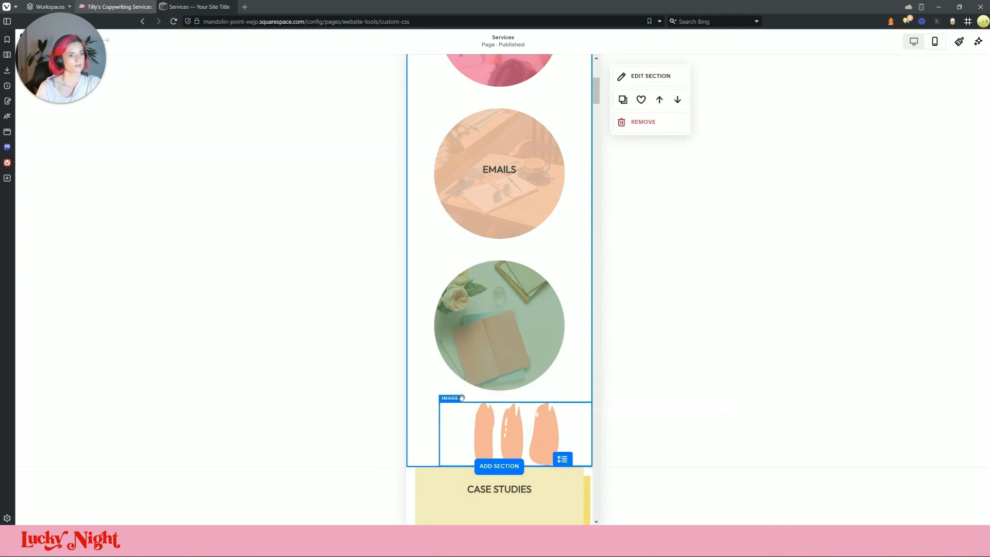
- Move the Case Studies text and pink circle down over the orange circle to uncover the text box hidden behind them
scroll(480, 309, "up", 3)
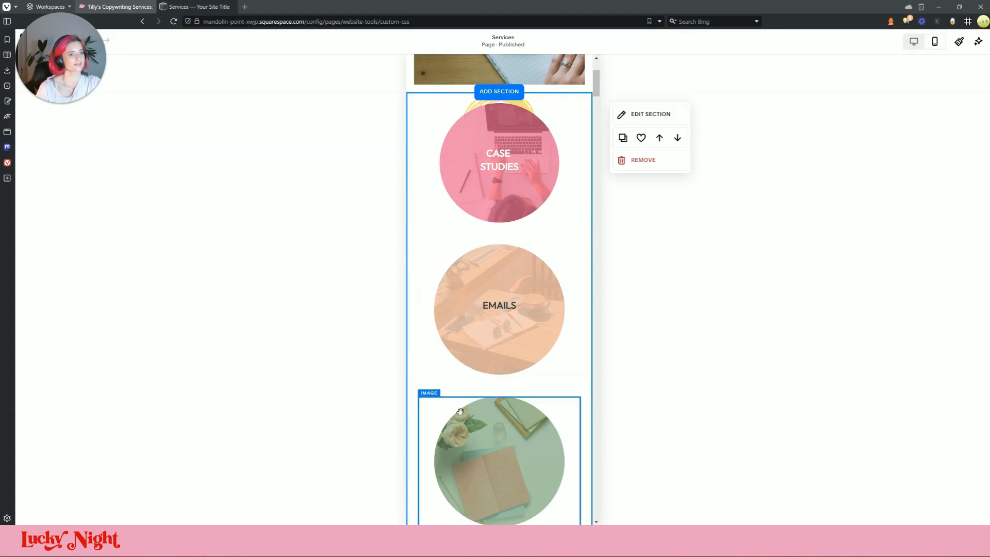
scroll(460, 411, "down", 2)
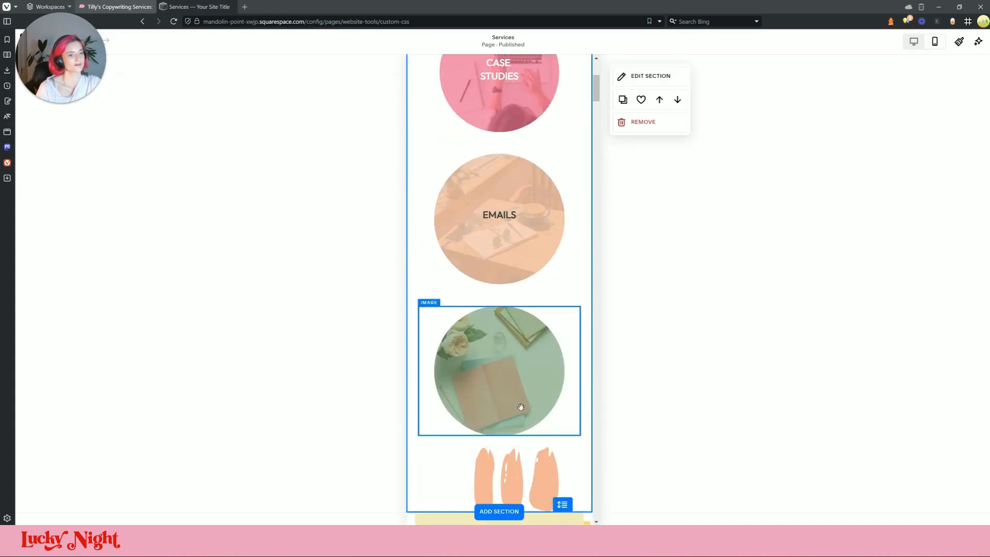
left_click(519, 280)
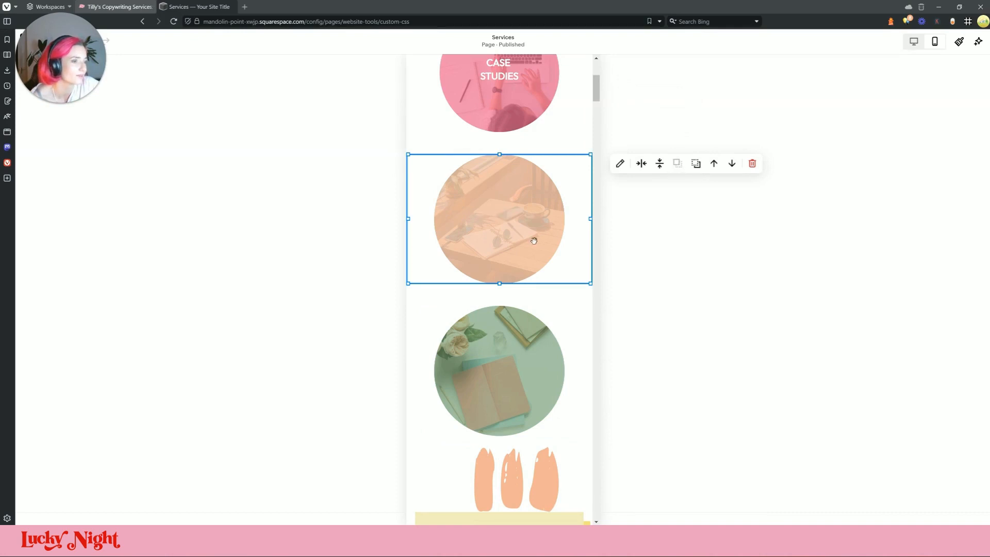
left_click(525, 117)
left_click(537, 150)
scroll(595, 155, "up", 3)
left_click(537, 221)
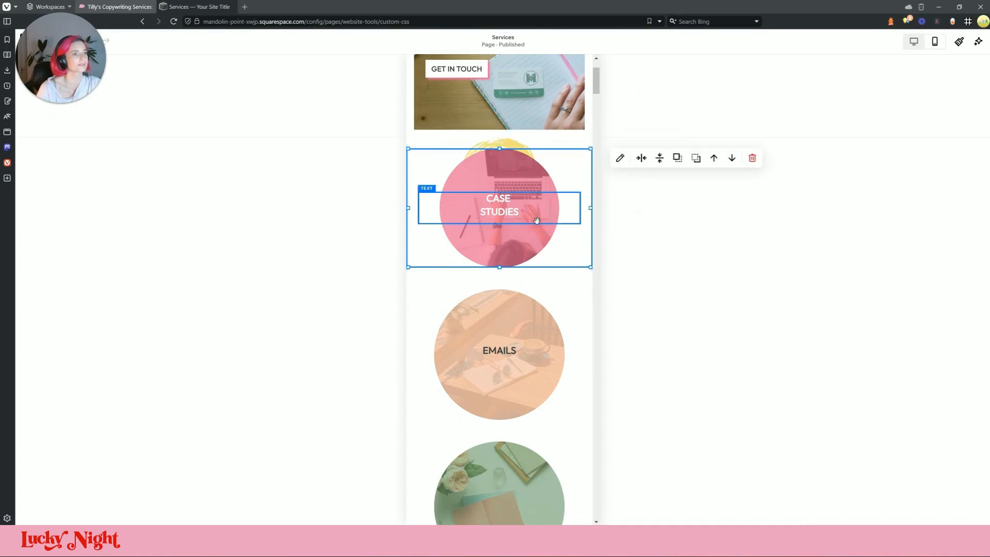
left_click_drag(533, 297, 534, 310)
left_click_drag(529, 218, 531, 353)
left_click_drag(530, 296, 531, 347)
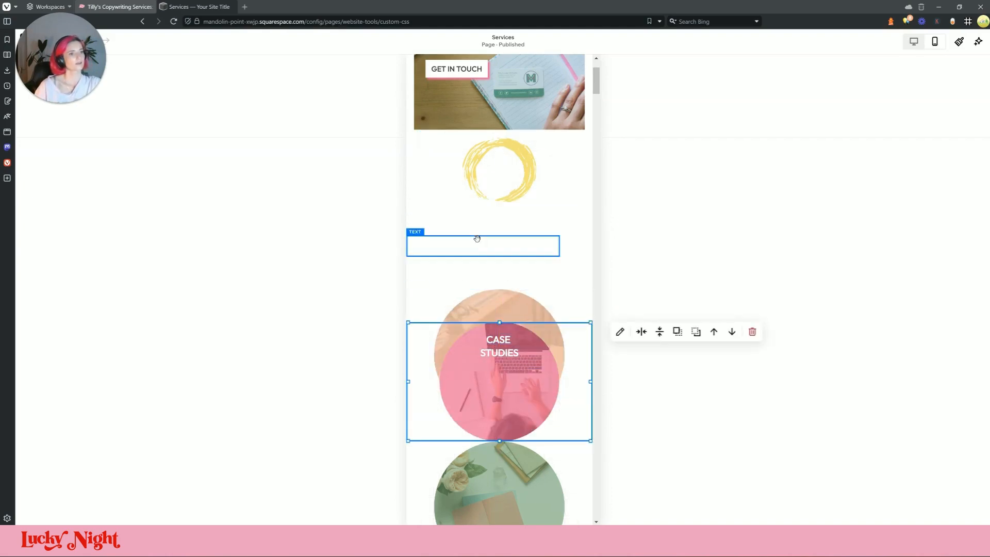
- Move the Additional Writing Services text down and return the pink circle with its Case Studies text to the yellow ring, slightly lower
left_click_drag(477, 238, 477, 326)
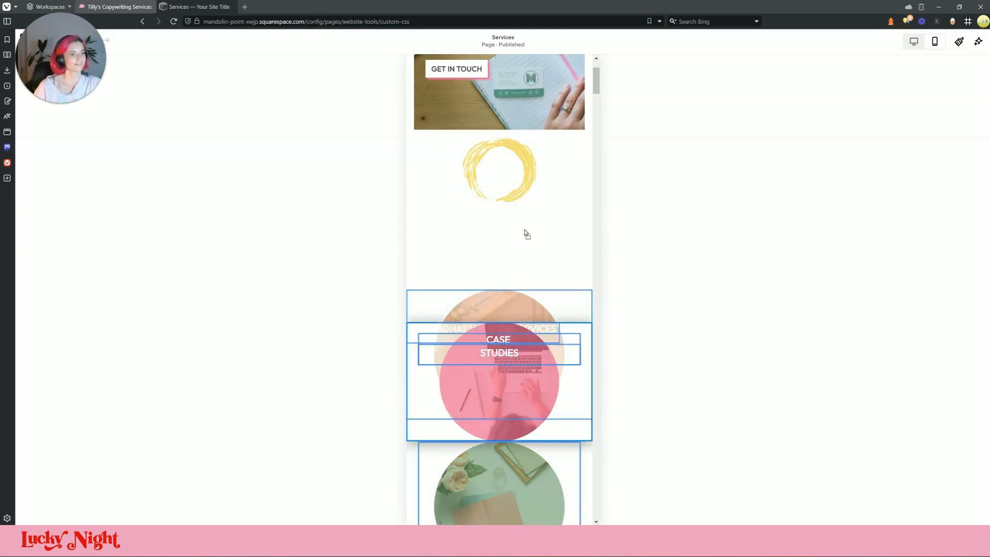
mouse_move(524, 230)
left_mouse_down()
mouse_move(522, 218)
mouse_move(522, 242)
left_mouse_up()
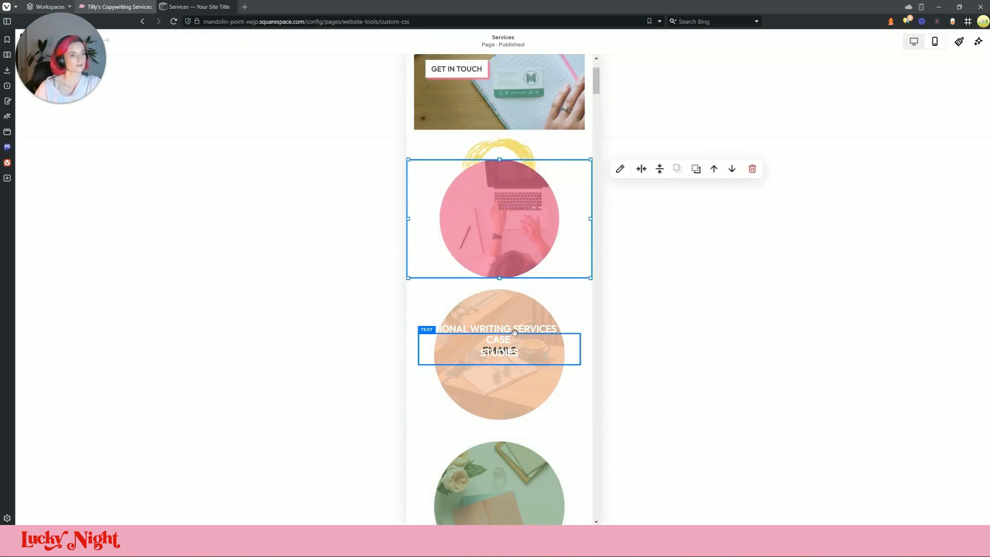
left_click_drag(515, 332, 516, 210)
- Centre the Additional Writing Services text over the green circle and narrow its box so it wraps onto two lines
scroll(547, 308, "down", 2)
left_click_drag(506, 248, 518, 422)
left_click_drag(581, 427, 527, 412)
left_click(610, 399)
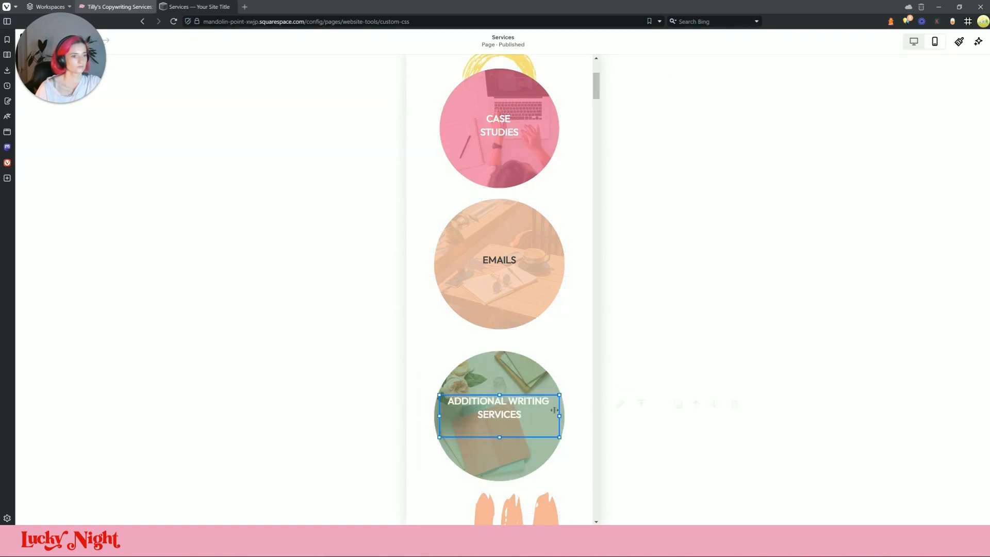
left_click(741, 354)
scroll(573, 354, "down", 2)
left_click_drag(510, 312, 500, 342)
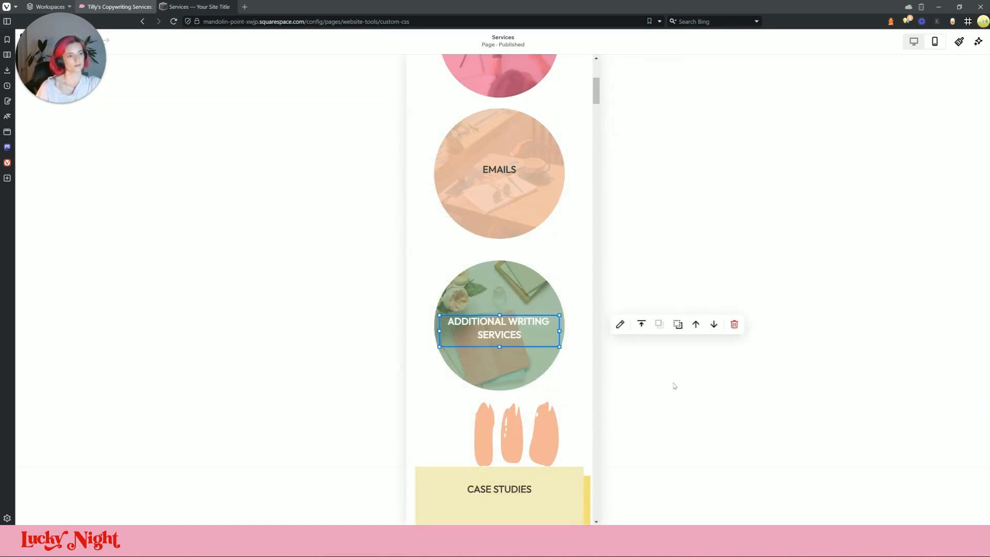
- Following the original page, move the orange brush strokes over the green circle's upper edge and send them behind it
left_click(616, 428)
left_click(192, 6)
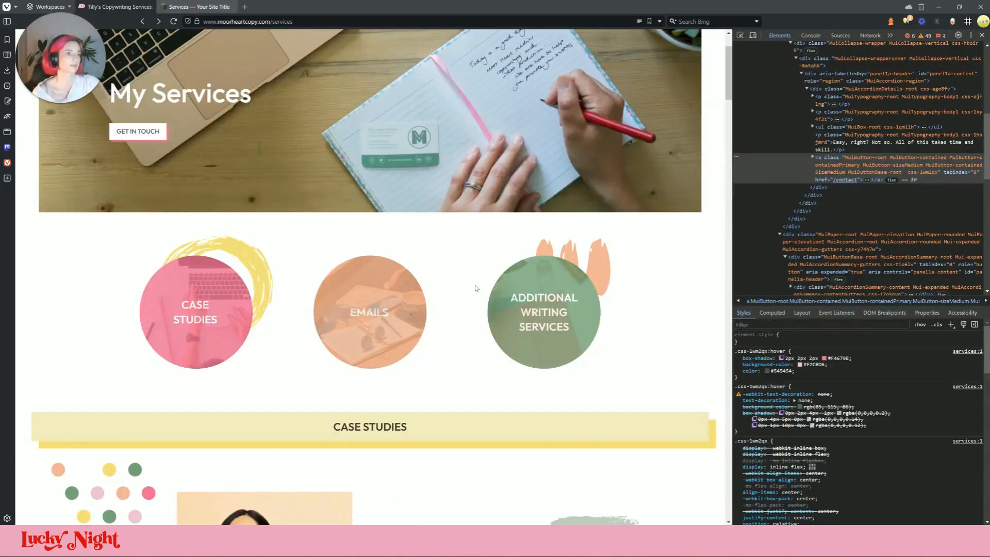
left_click(201, 9)
mouse_move(550, 449)
left_mouse_down()
mouse_move(549, 280)
mouse_move(549, 302)
left_mouse_up()
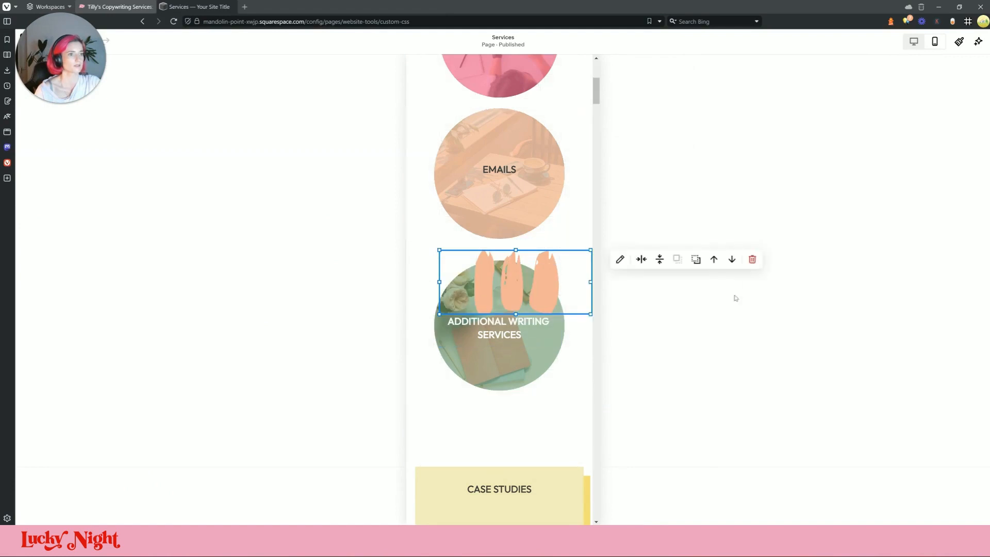
left_click(695, 260)
- Shorten the circles section to trim the empty space below the green circle and review the stacked mobile layout
left_click(542, 434)
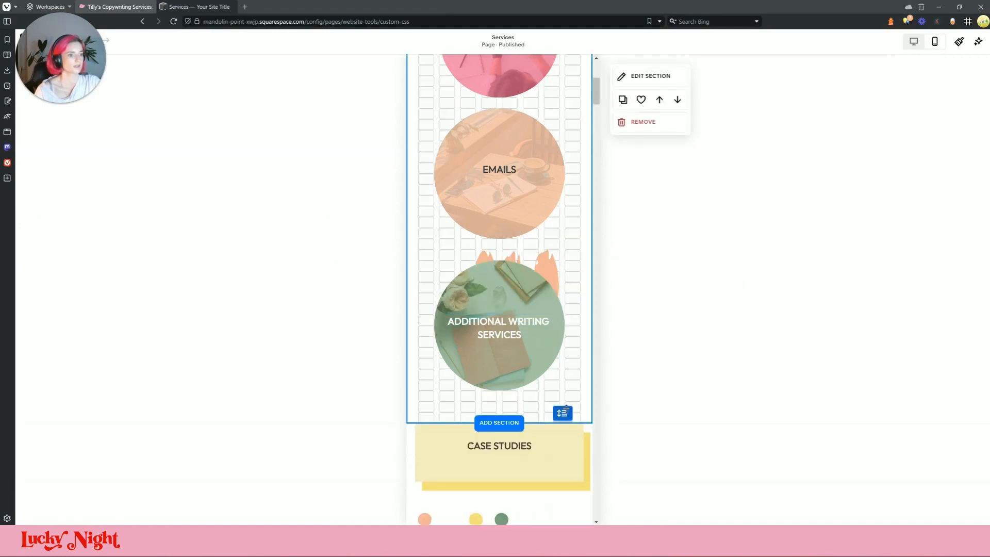
scroll(489, 285, "up", 5)
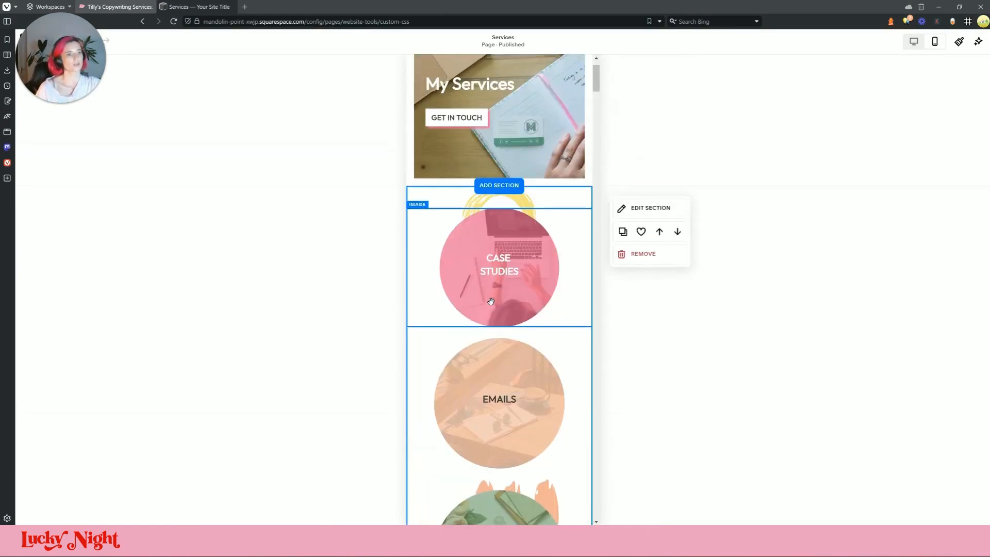
scroll(492, 299, "down", 4)
scroll(494, 306, "up", 2)
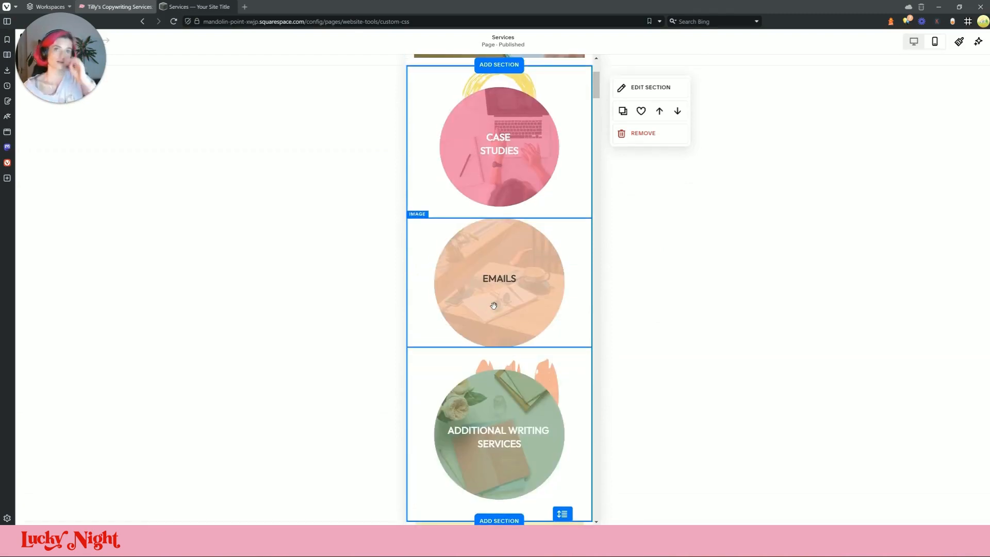
scroll(494, 306, "down", 9)
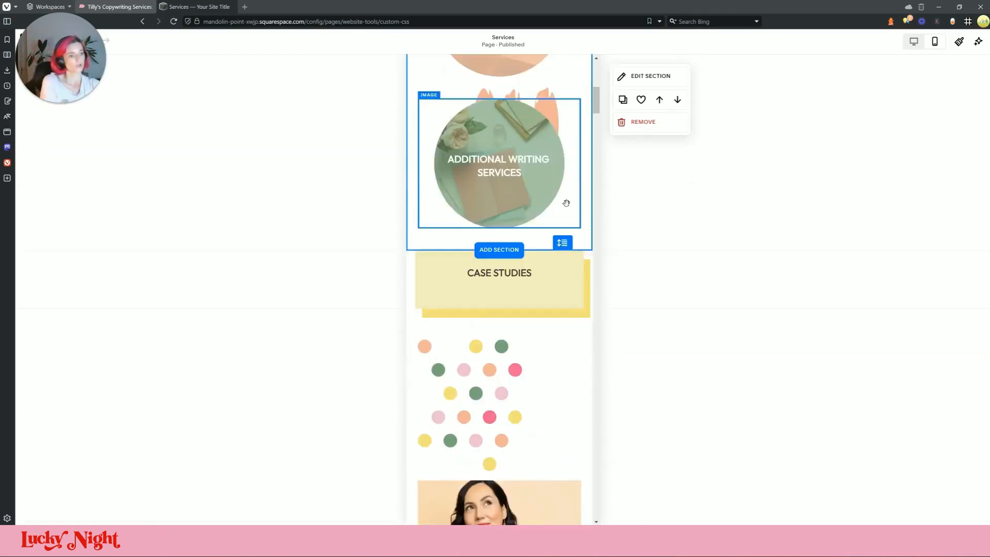
- Check the original Case Studies section, then move the portrait up over the dotted pattern and bring it to the front
left_click(118, 6)
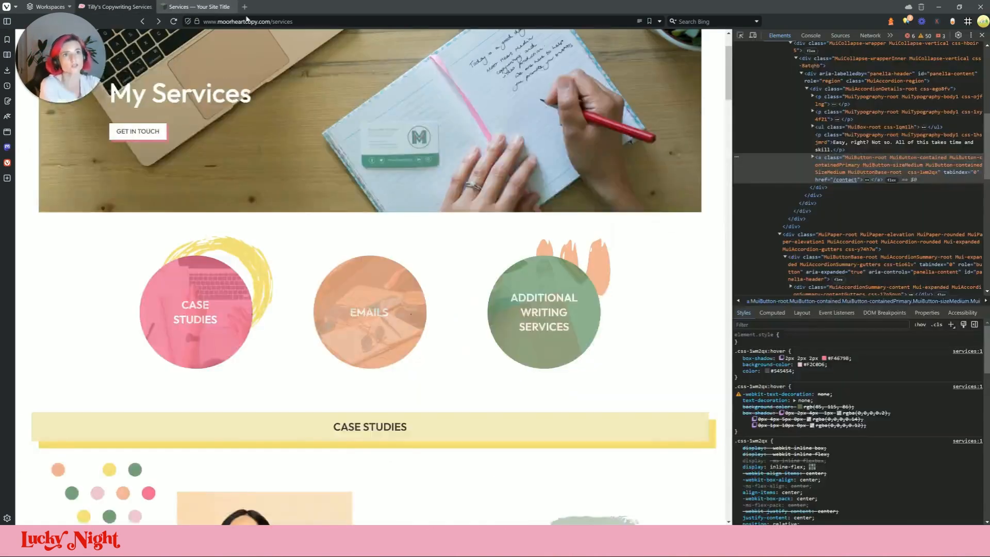
scroll(258, 40, "down", 4)
scroll(258, 41, "down", 3)
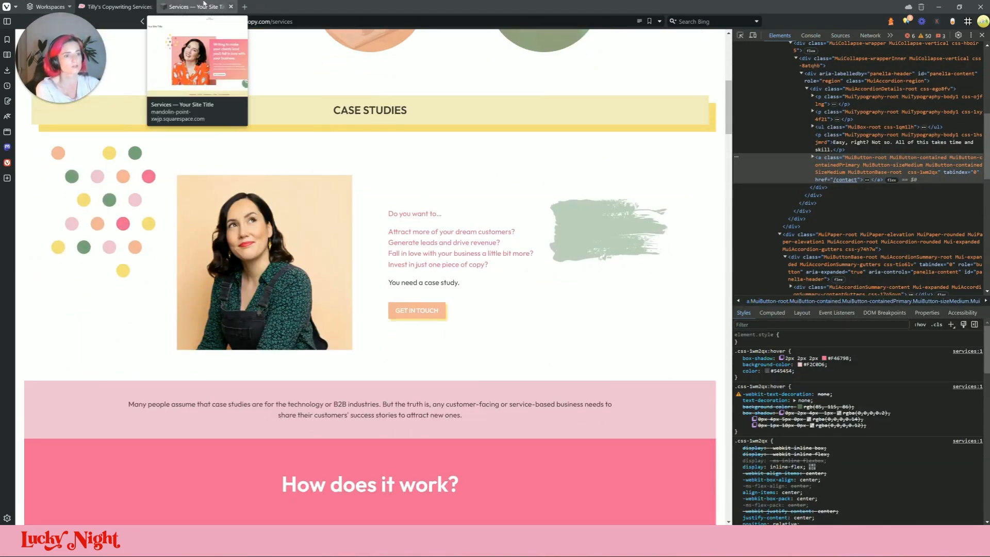
left_click(204, 4)
left_click_drag(513, 345, 533, 235)
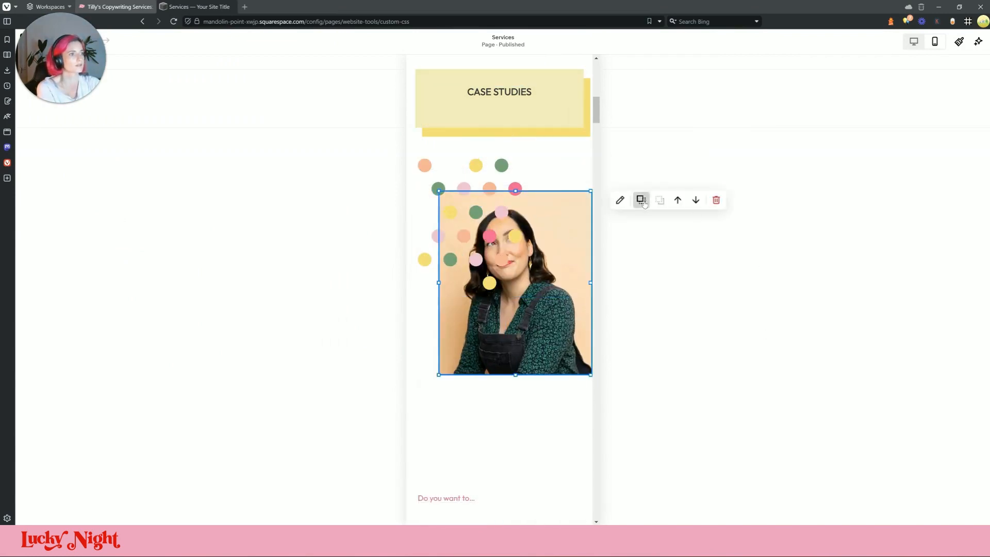
left_click_drag(546, 271, 546, 255)
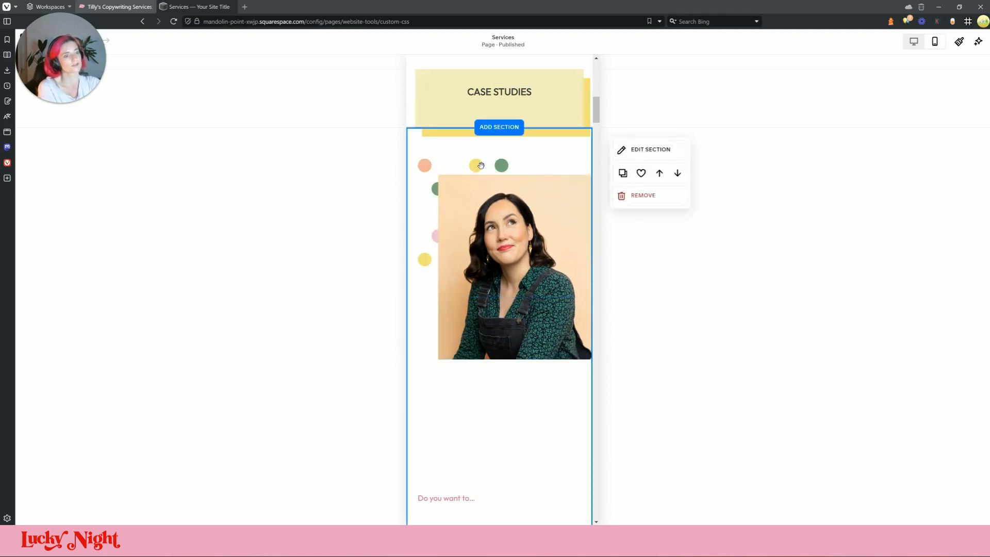
- Try to move the dotted pattern higher behind the portrait in the Case Studies section
left_click_drag(517, 151, 548, 146)
scroll(549, 108, "up", 2)
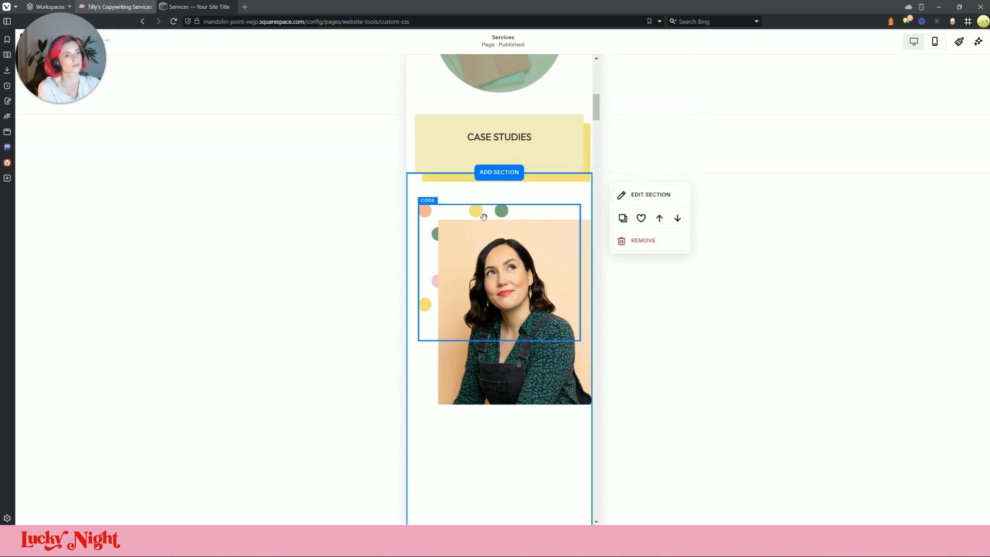
left_click_drag(484, 217, 489, 194)
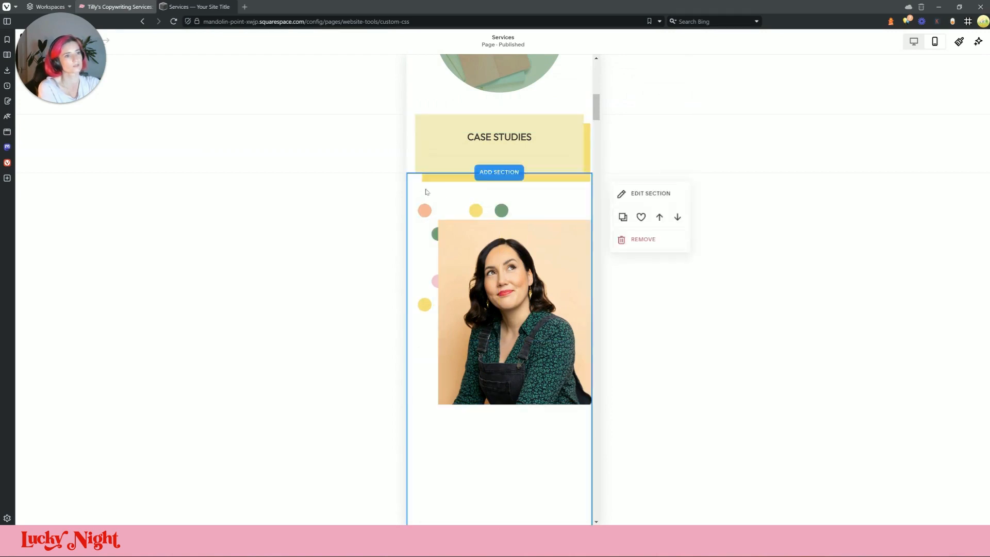
scroll(516, 216, "down", 2)
left_click(519, 199)
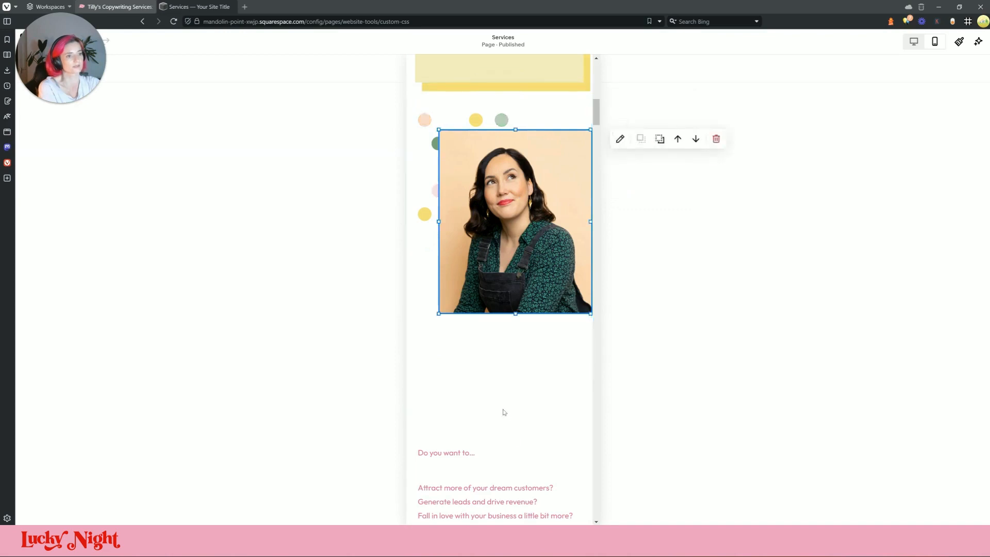
- Move the "Do you want to..." text, Get in Touch button and green brush stroke up beneath the portrait, and compare with the original
scroll(503, 412, "down", 2)
left_click_drag(480, 382, 480, 275)
left_click_drag(487, 497, 505, 324)
scroll(507, 402, "down", 3)
left_click(116, 6)
left_click(177, 8)
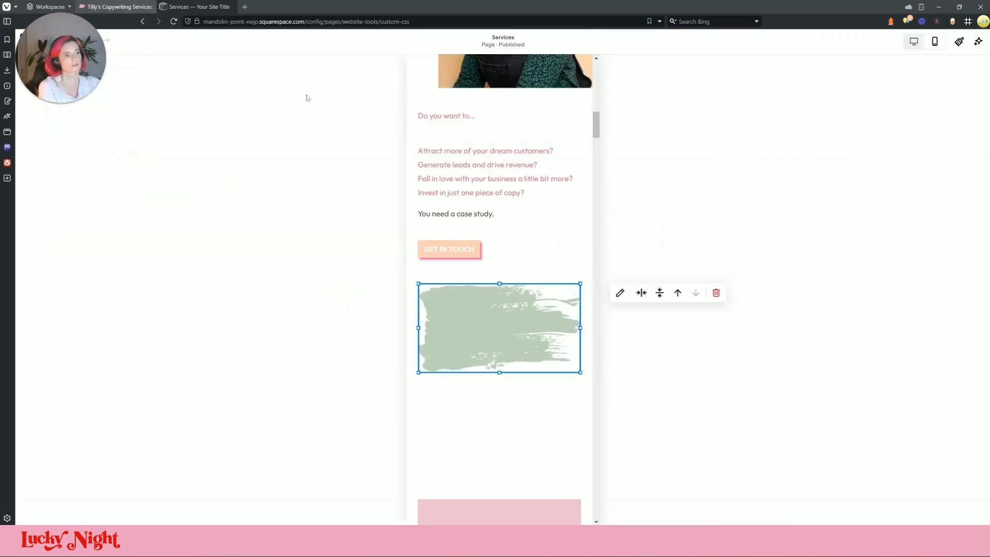
- Shrink the green brush stroke, place it beside the Get in Touch button, and trim the empty space beneath it
left_click_drag(421, 330, 553, 279)
left_click(515, 262)
left_click(537, 406)
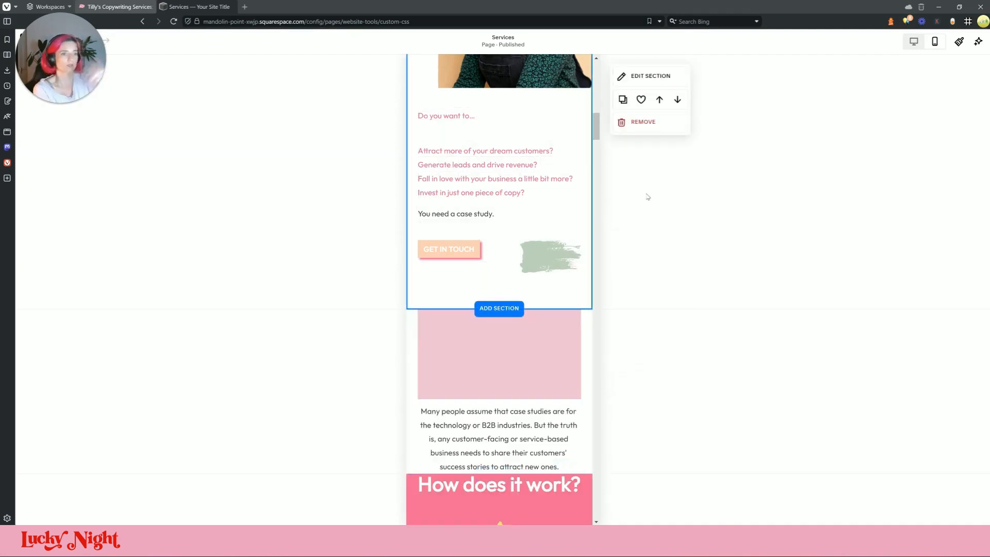
scroll(516, 207, "up", 5)
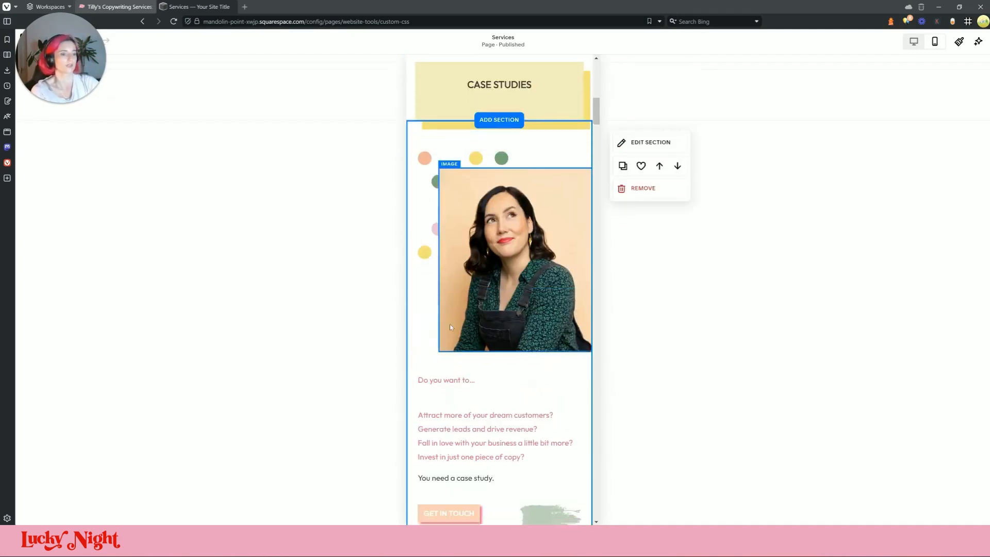
scroll(452, 310, "down", 9)
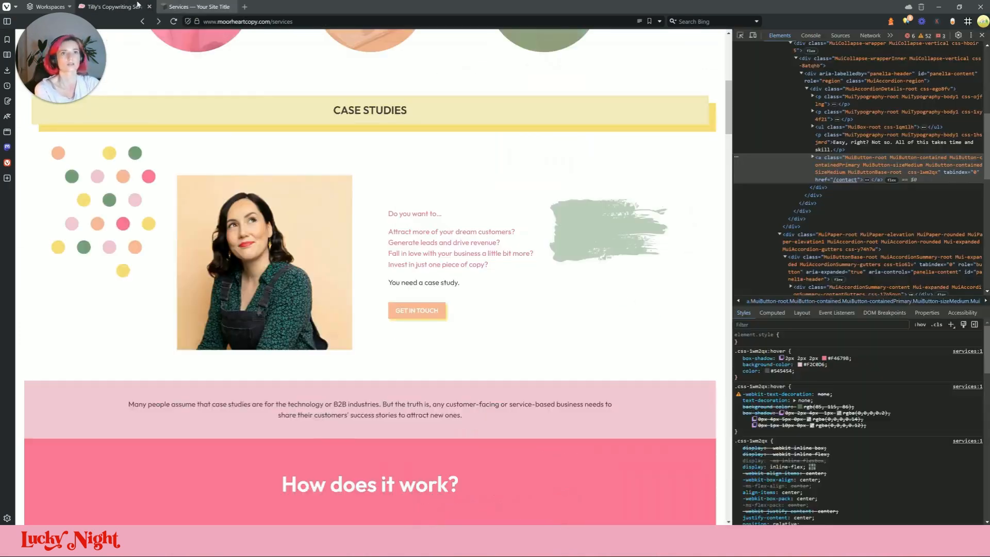
- After checking the original, place the "Many people assume..." text over the pink block, stretching the block to full width and below the text
left_click(116, 6)
left_click(199, 7)
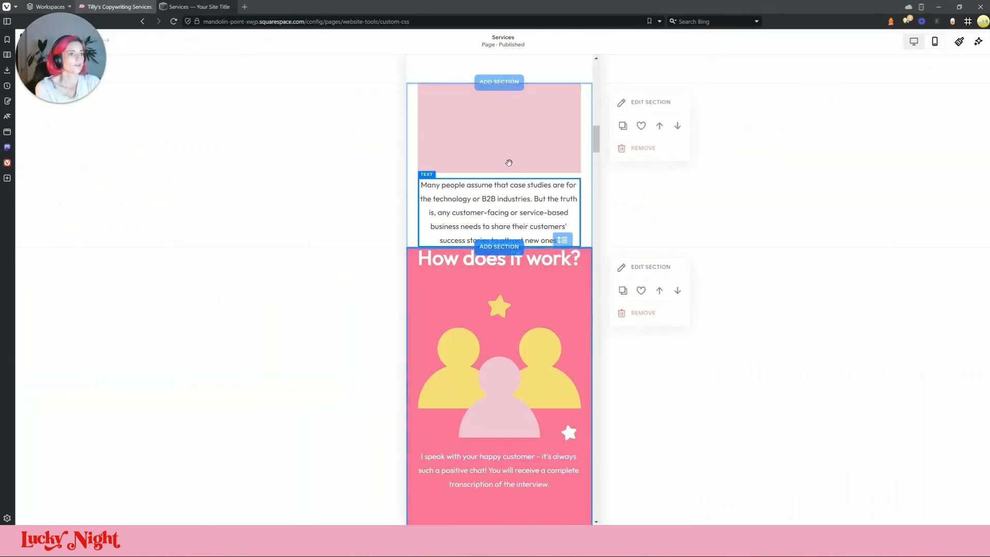
left_click(536, 345)
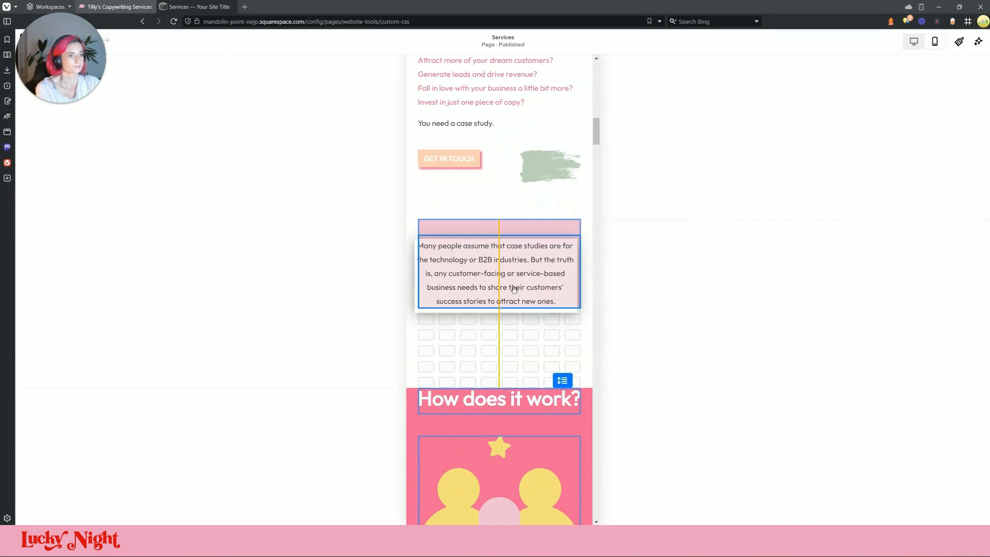
left_click(444, 228)
left_click_drag(396, 261, 433, 229)
left_click_drag(417, 264, 396, 261)
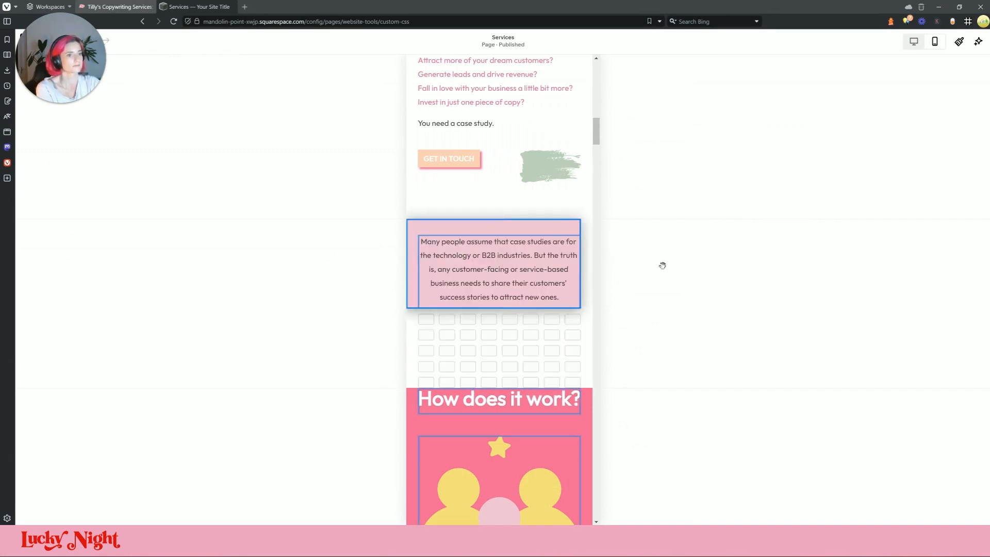
left_click_drag(663, 265, 590, 262)
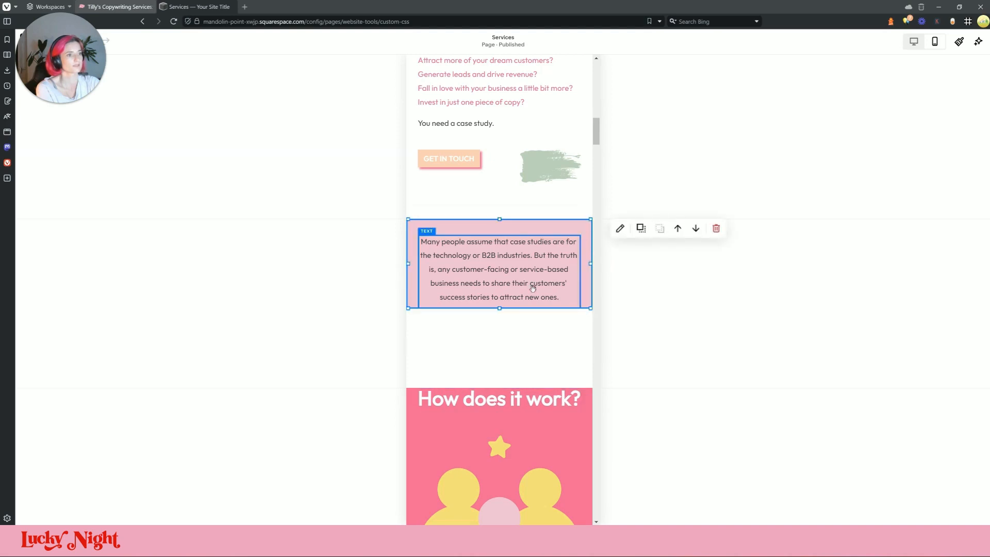
left_click_drag(499, 312, 500, 325)
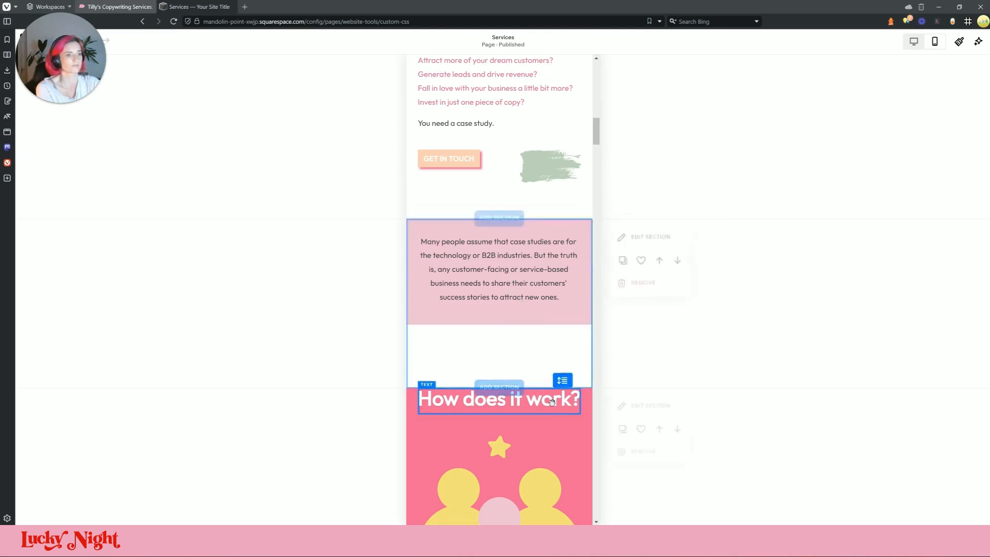
- Shorten the "Many people assume..." section to end at the pink block's lower edge, comparing with the original
left_click_drag(568, 376, 571, 296)
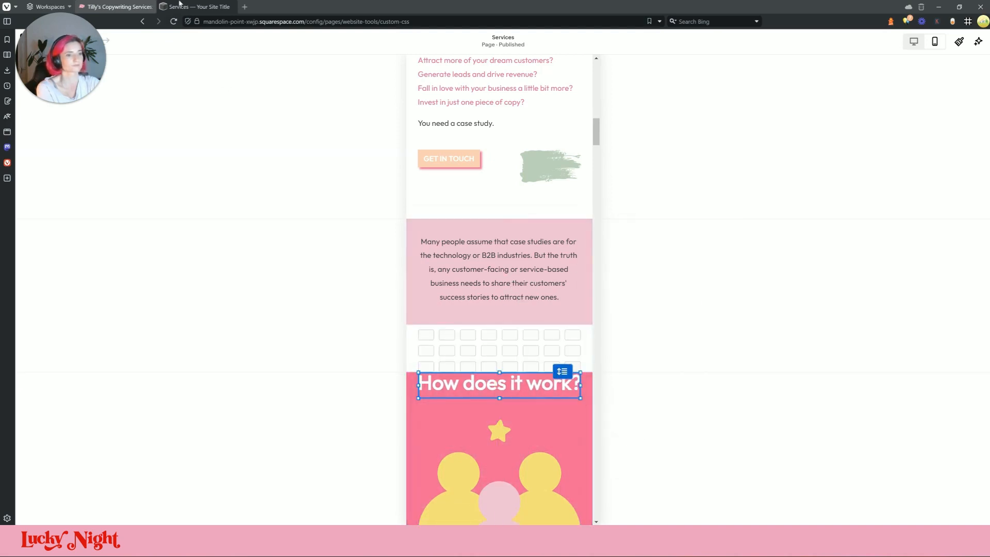
left_click(133, 4)
left_click(199, 7)
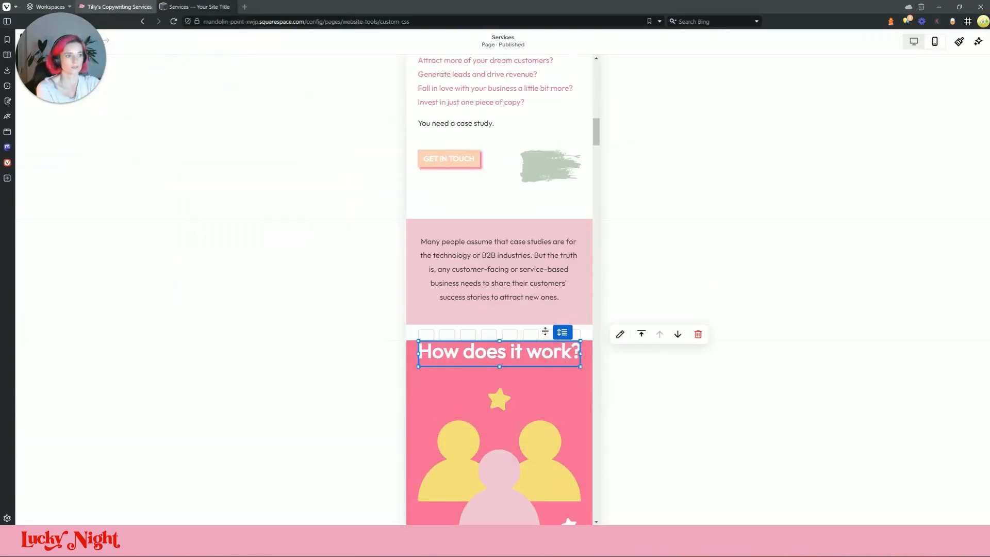
left_click(575, 315)
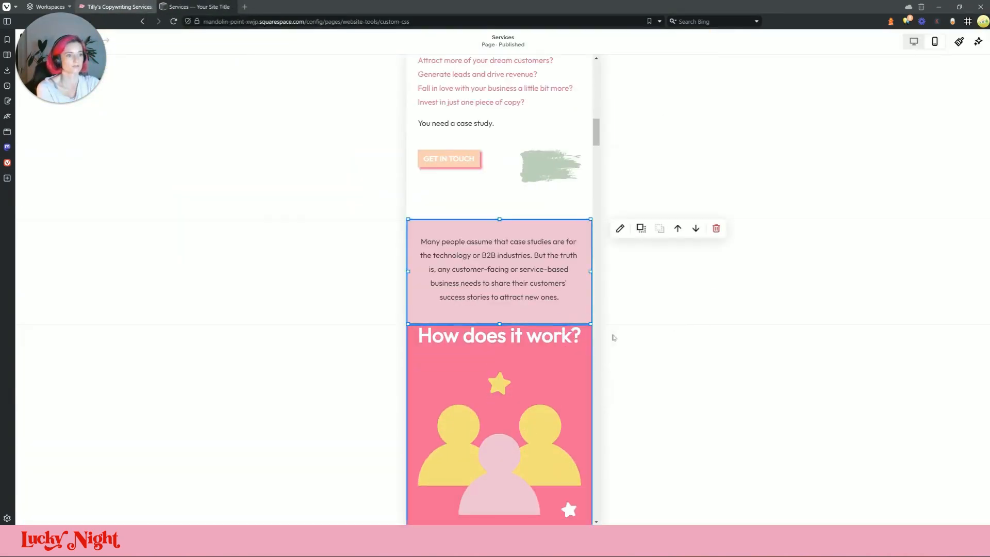
- Shift the "How does it work?" heading down from the section edge, and lower the people graphic together with its text
left_click(535, 338)
scroll(574, 354, "down", 4)
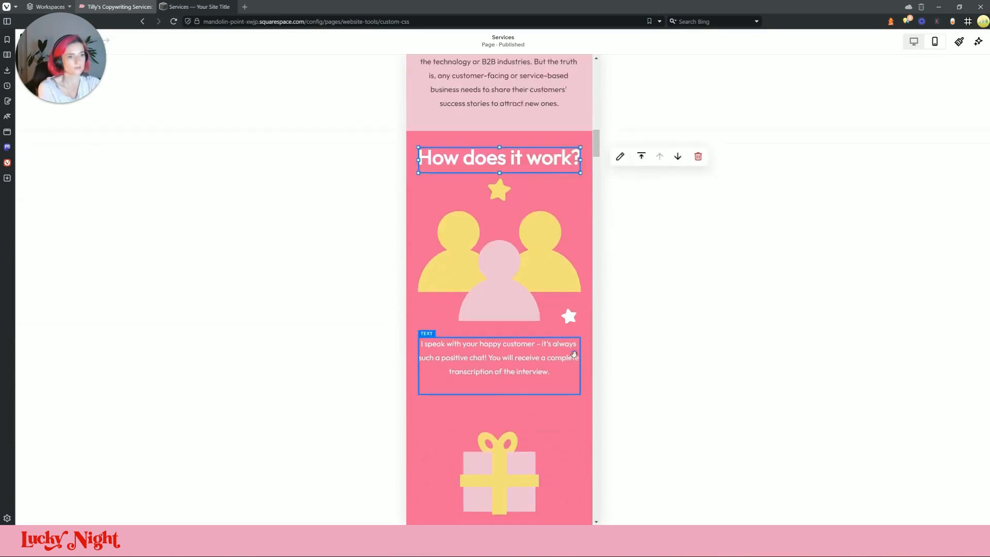
scroll(519, 204, "down", 2)
left_click(519, 180)
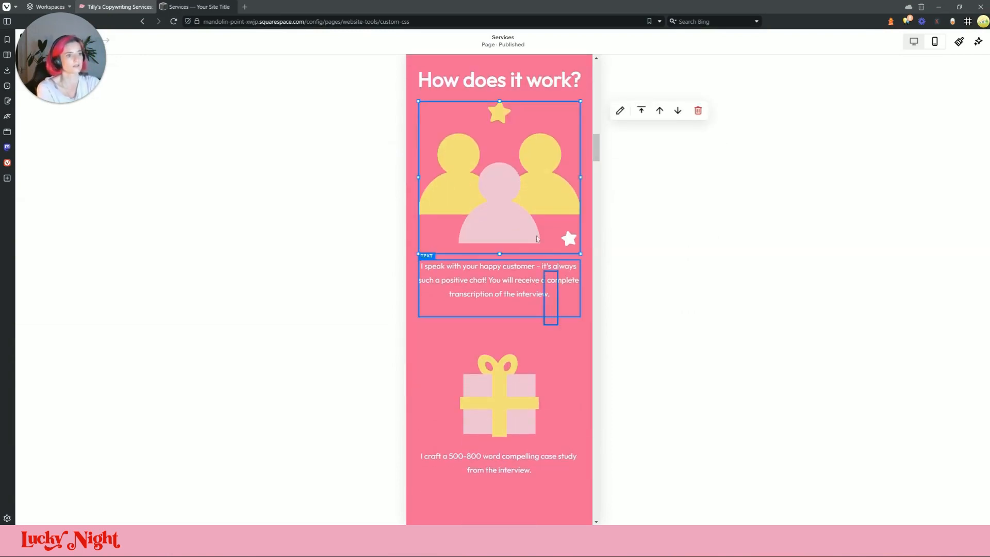
left_click_drag(506, 219, 517, 258)
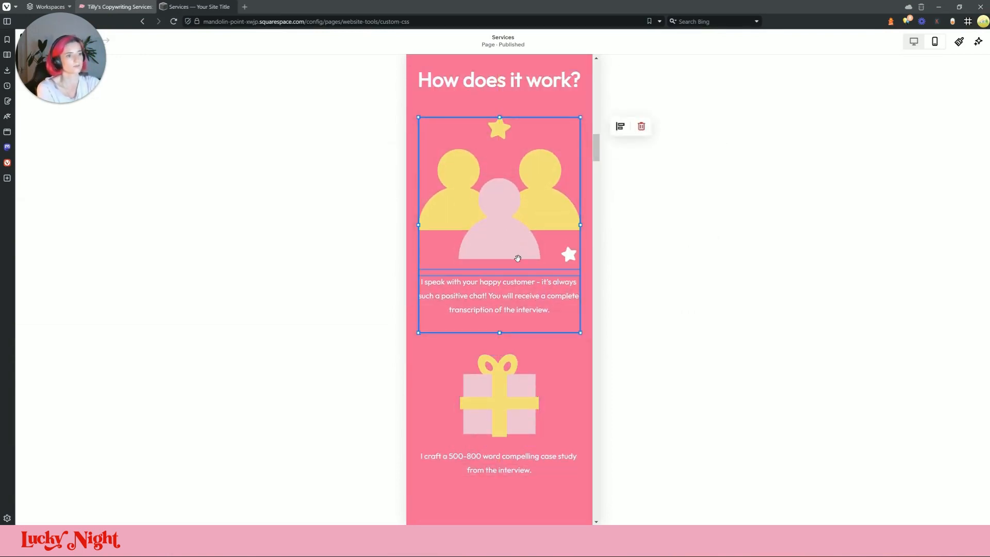
left_click(516, 226)
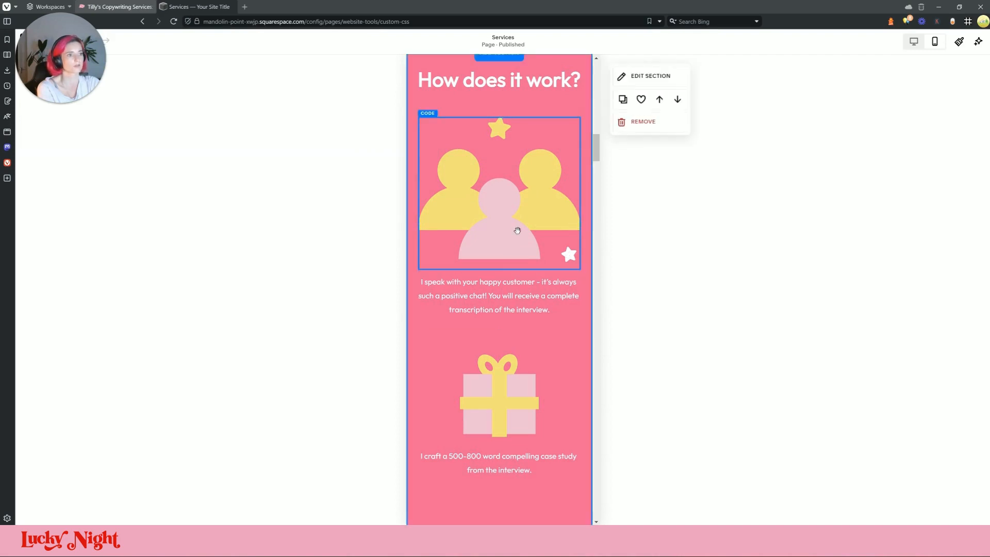
- Shrink and centre the people graphic, and move the "I speak with your happy customer" text up beneath it
left_click_drag(581, 193, 492, 188)
left_click_drag(457, 269, 513, 178)
left_click_drag(514, 287, 521, 209)
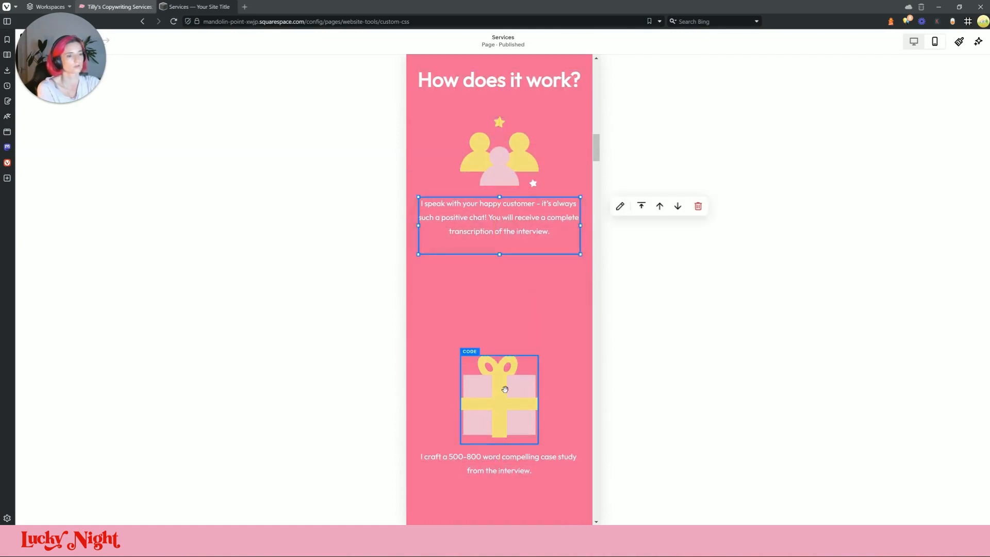
- Move the gift box graphic up below the interview text and bring the "I craft a 500-800 word..." text beneath it
left_click_drag(505, 389, 507, 309)
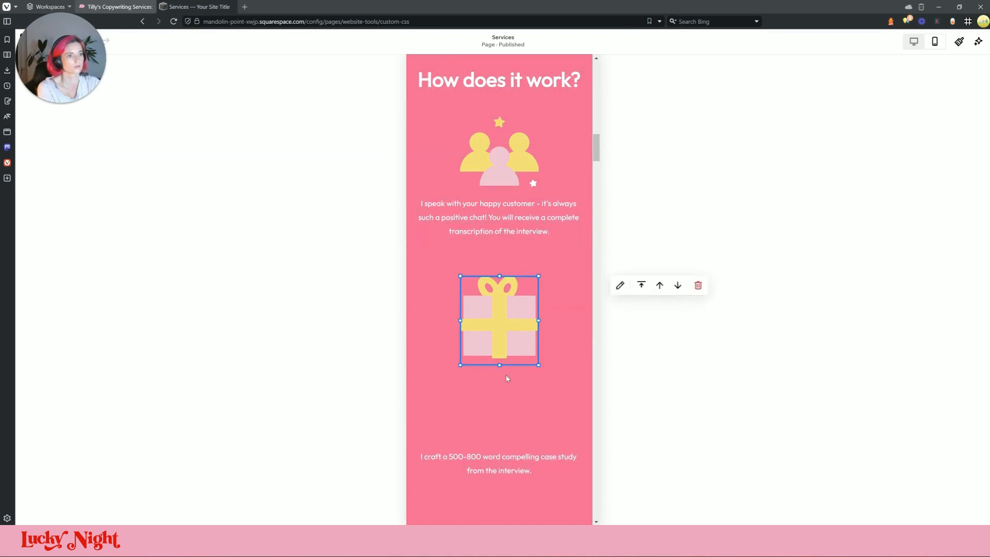
left_click_drag(504, 345, 513, 342)
left_click_drag(533, 454, 536, 391)
scroll(498, 336, "down", 2)
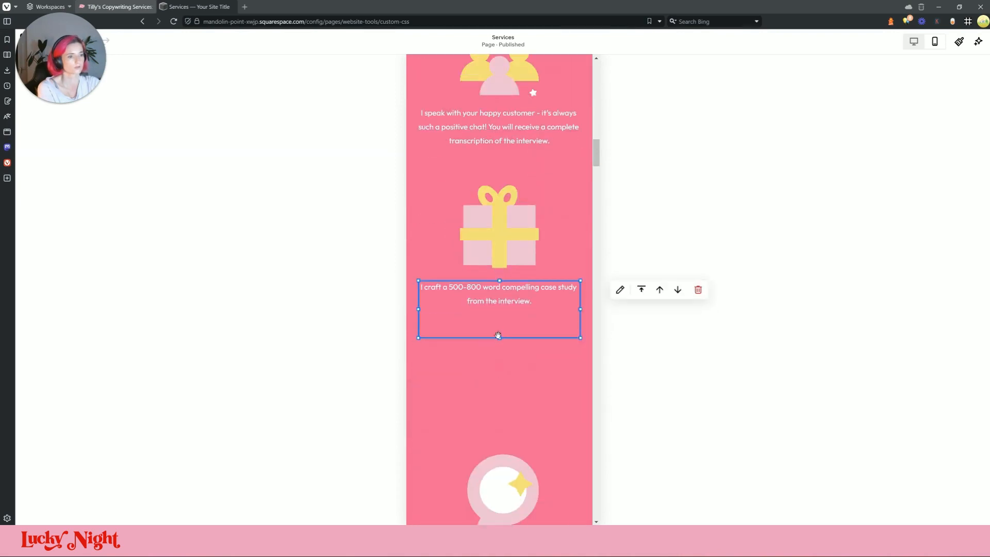
- Shorten the gift box's text block and move the magnifying glass graphic up below it
left_click_drag(498, 335, 499, 308)
scroll(532, 366, "down", 3)
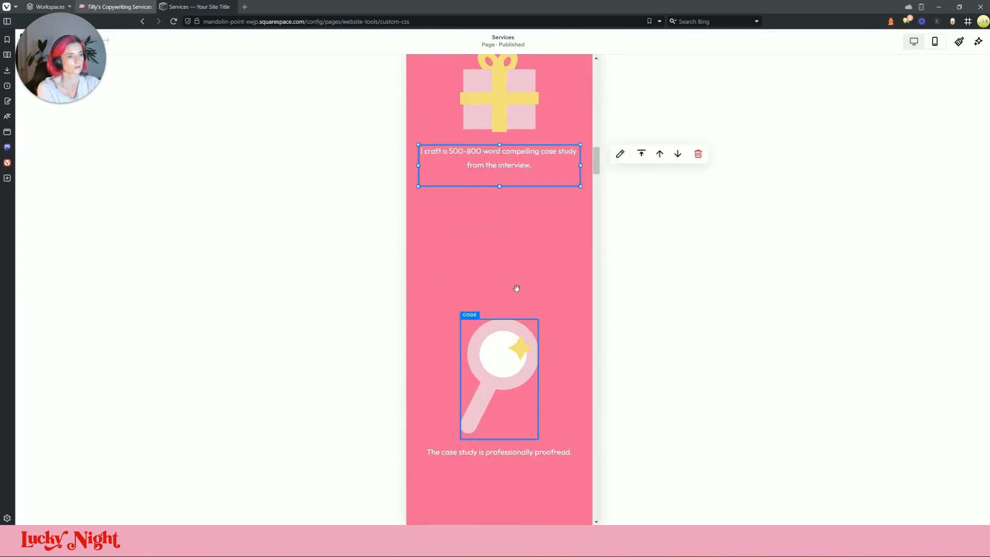
left_click_drag(501, 438, 501, 331)
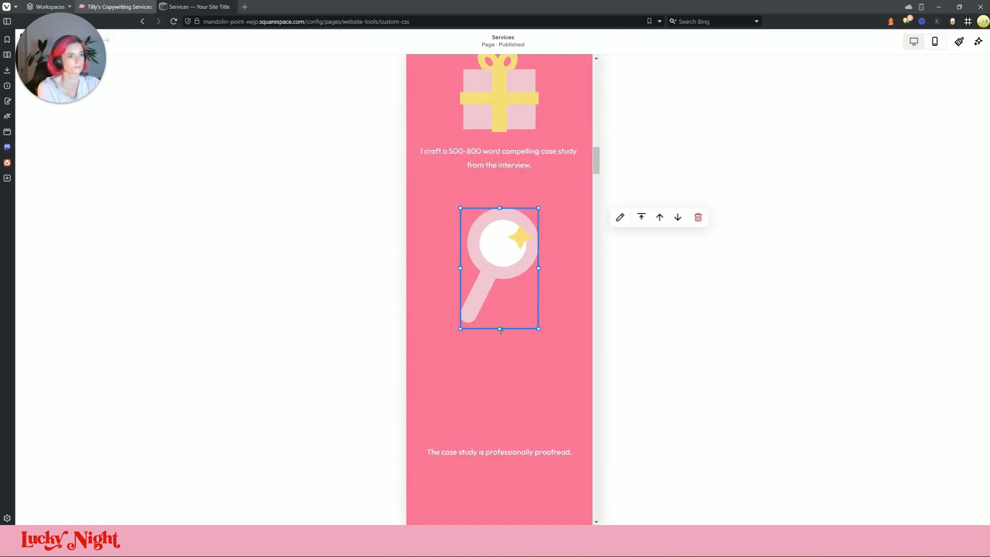
- Try to shrink and reposition the magnifying glass graphic
left_click_drag(505, 295, 505, 291)
left_click_drag(539, 327, 501, 270)
left_click_drag(474, 232, 498, 229)
left_click_drag(505, 278, 558, 308)
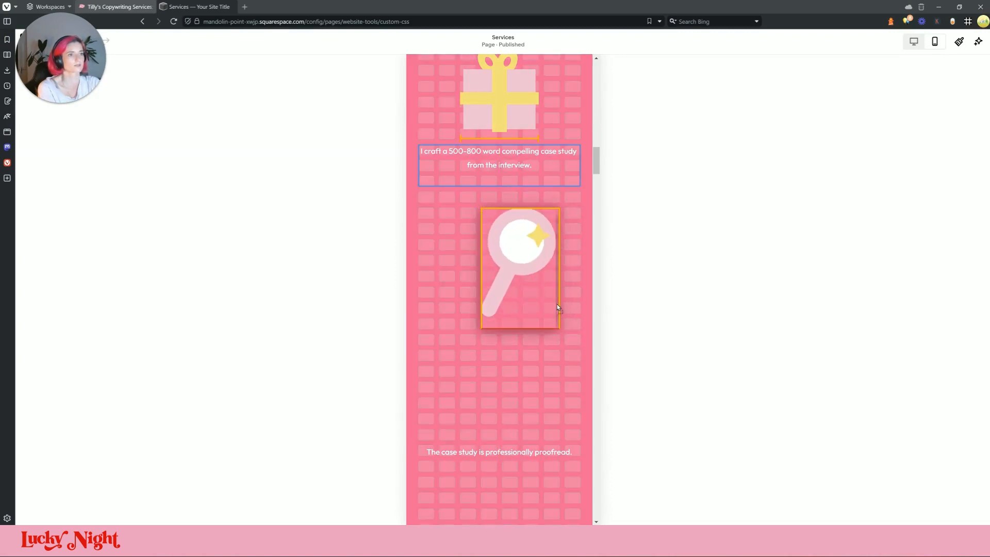
left_click_drag(513, 265, 505, 257)
- Move "The case study is professionally proofread." up beneath the magnifying glass and review the spacing of the stacked items
left_click_drag(493, 452, 500, 368)
scroll(495, 312, "up", 2)
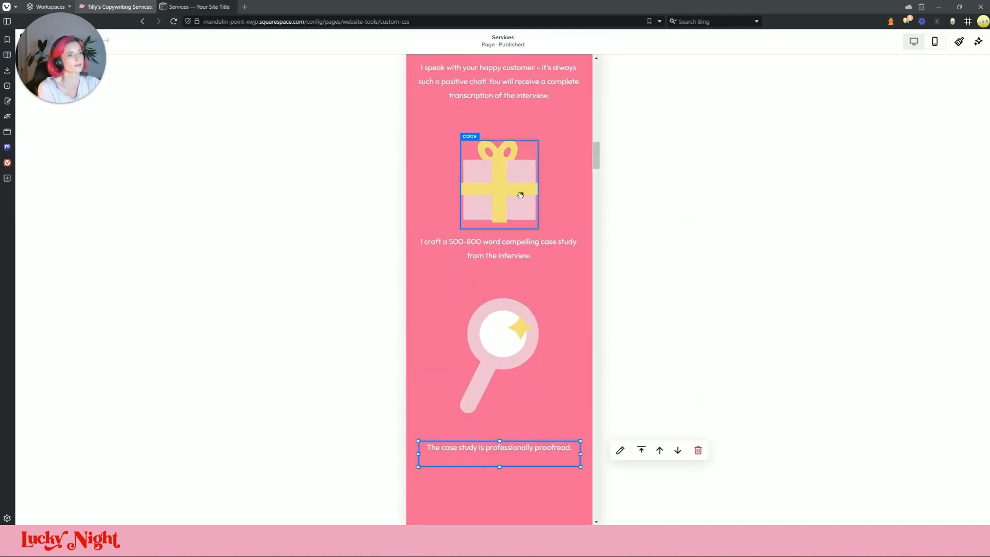
scroll(521, 206, "up", 3)
scroll(521, 237, "down", 2)
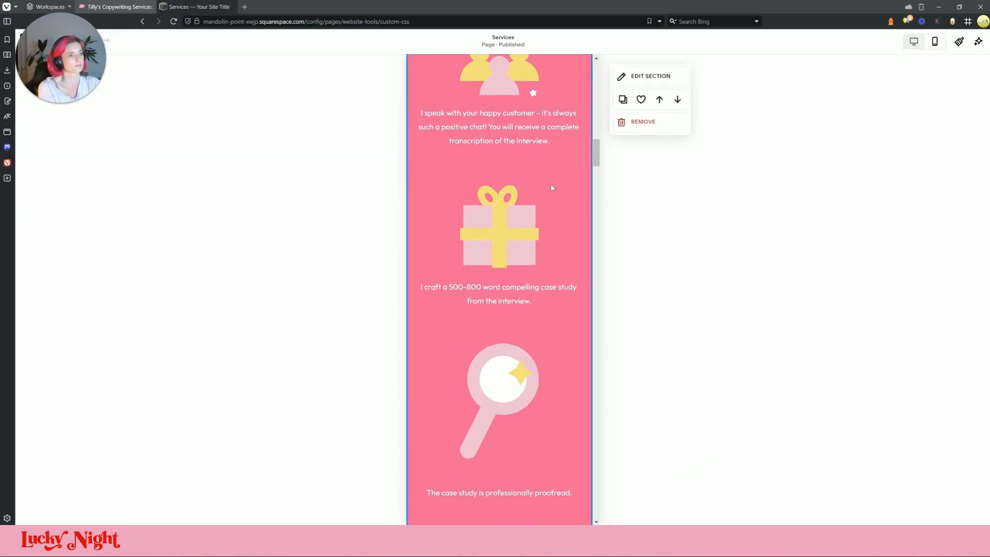
left_click_drag(526, 229, 508, 212)
- Trim the laptop graphic's block height and move the "A top graphic designer..." text up directly beneath it
scroll(542, 289, "down", 2)
scroll(526, 309, "down", 5)
scroll(522, 265, "down", 2)
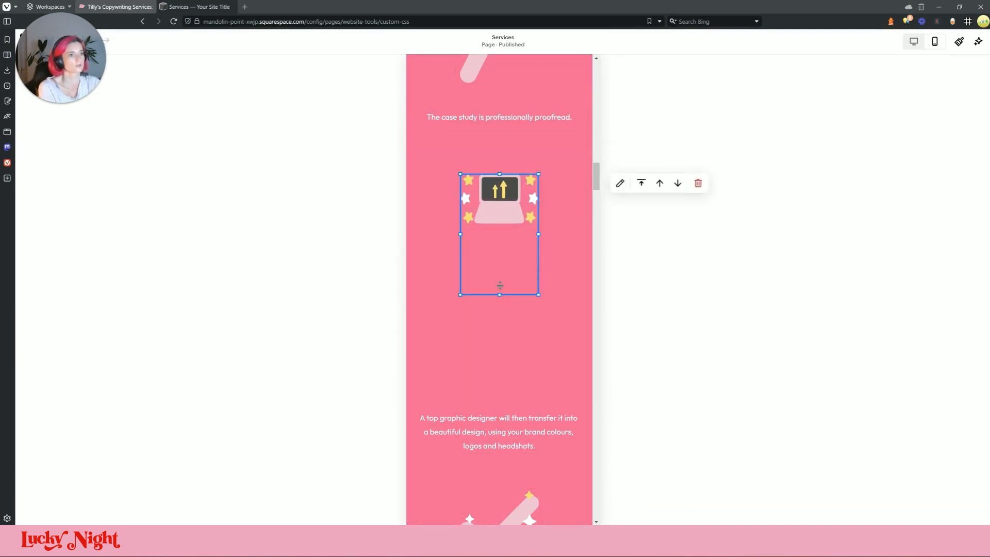
left_click_drag(499, 285, 502, 233)
left_click_drag(521, 431, 522, 264)
- Move the checkmark graphic up below the designer text and place the "Delivery of the final case study" text beneath it
scroll(521, 312, "down", 3)
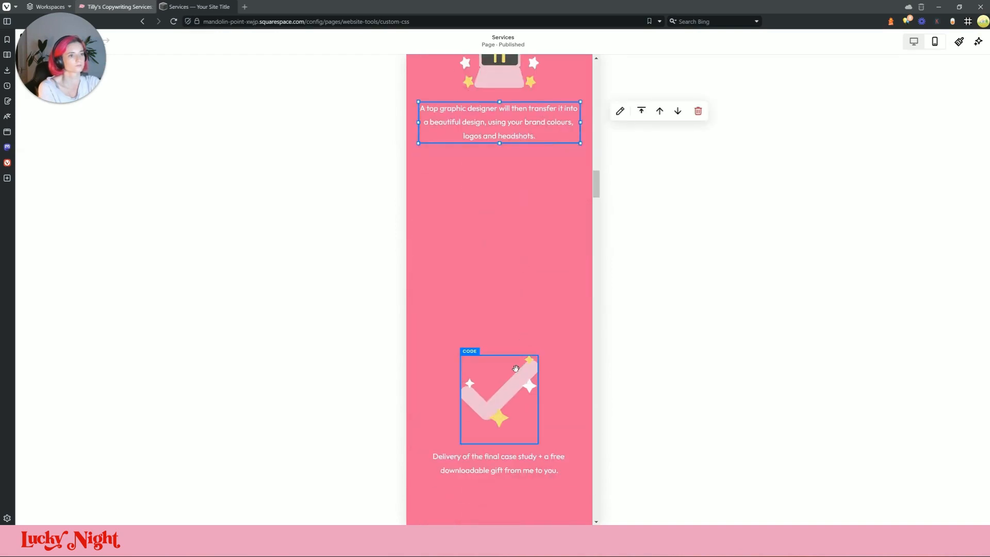
left_click_drag(516, 369, 522, 243)
mouse_move(531, 318)
left_mouse_down()
mouse_move(532, 293)
mouse_move(529, 302)
left_mouse_up()
scroll(529, 301, "down", 5)
scroll(525, 313, "up", 3)
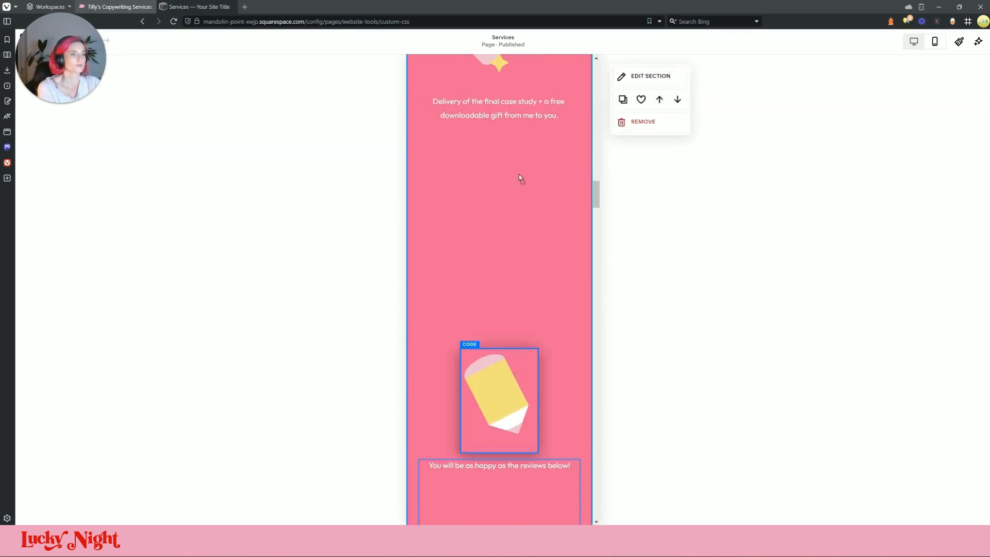
- Move the pencil graphic up below the delivery text and place "You will be as happy as the reviews below!" beneath it
mouse_move(518, 436)
left_mouse_down()
mouse_move(516, 178)
mouse_move(516, 306)
left_mouse_up()
left_click_drag(492, 462, 492, 288)
left_click_drag(500, 356, 501, 310)
mouse_move(539, 279)
left_mouse_down()
mouse_move(522, 264)
mouse_move(531, 268)
left_mouse_up()
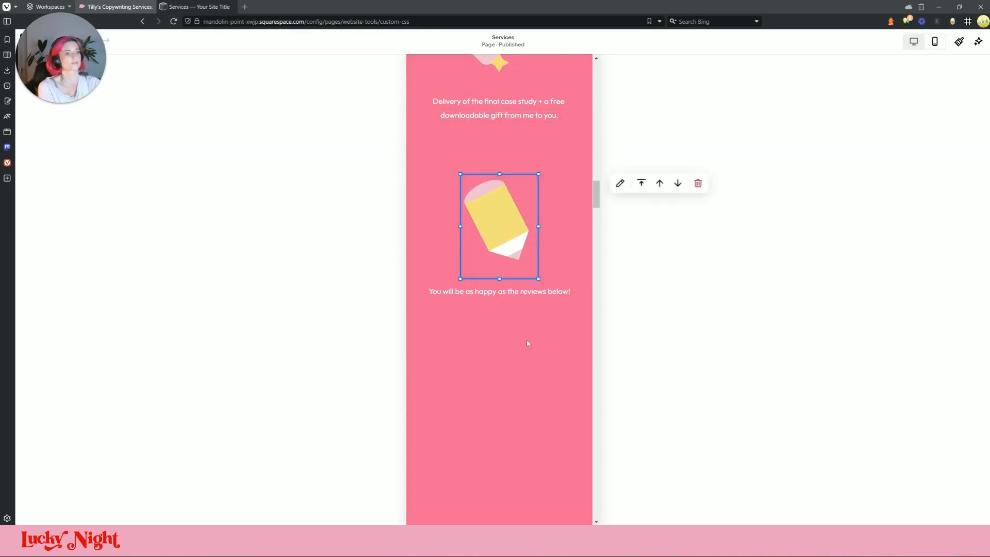
- Move the Enquire Now button up beneath the reviews text and shorten the pink section to end just below it
scroll(527, 341, "down", 4)
left_click_drag(526, 379, 595, 173)
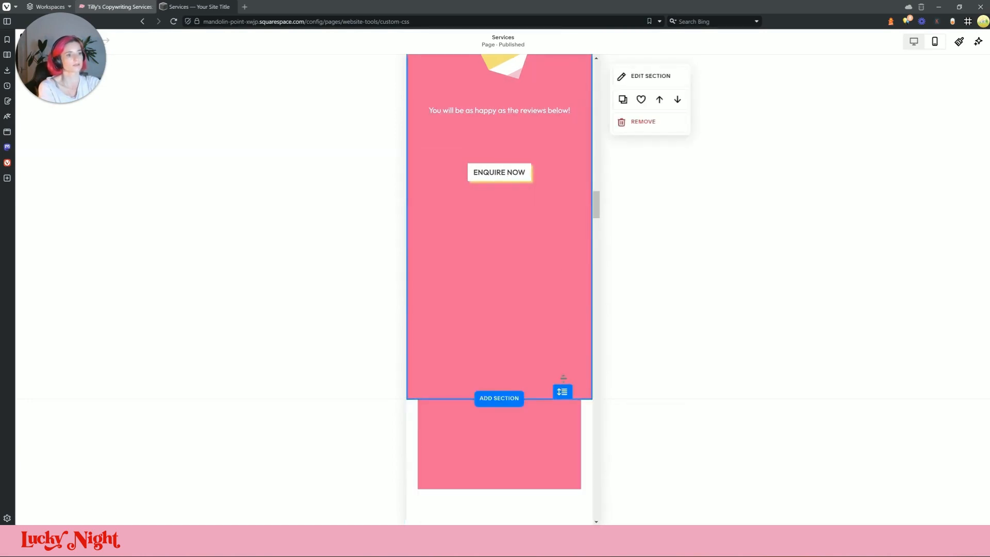
left_click_drag(564, 378, 564, 201)
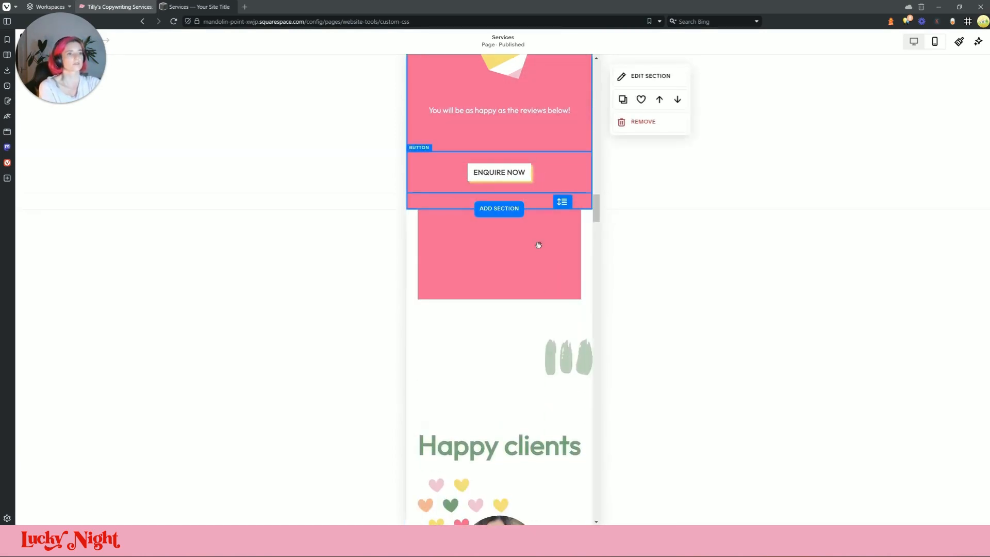
- Check the original Happy clients section, then stretch the pink block above the "Happy clients" heading to full width
left_click(118, 7)
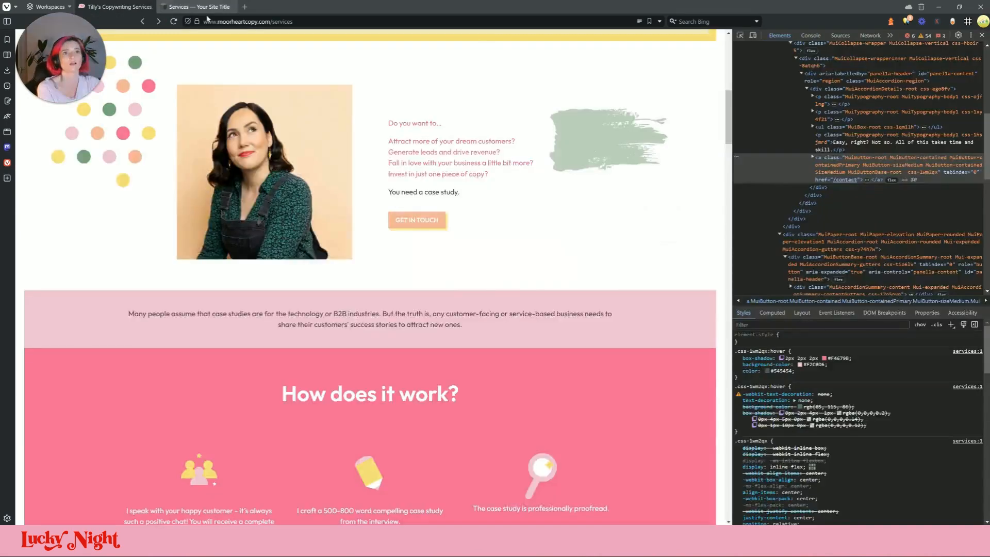
scroll(380, 121, "down", 10)
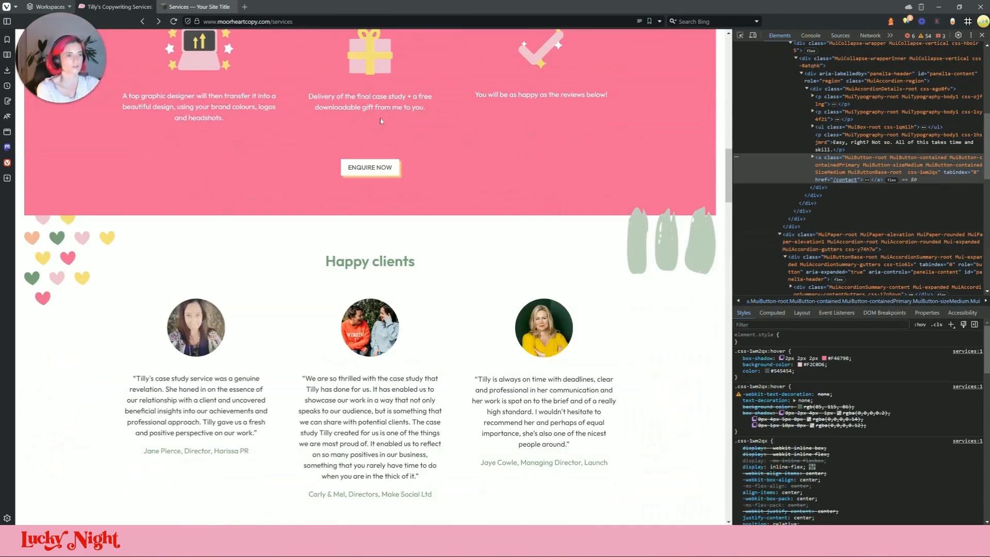
left_click(119, 7)
left_click(533, 284)
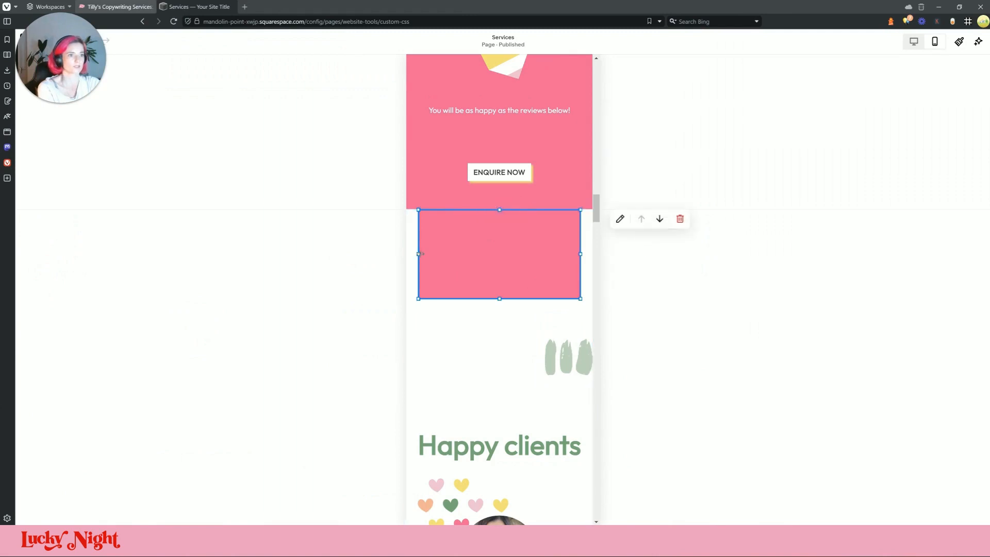
mouse_move(418, 254)
left_mouse_down()
mouse_move(397, 252)
mouse_move(404, 260)
left_mouse_up()
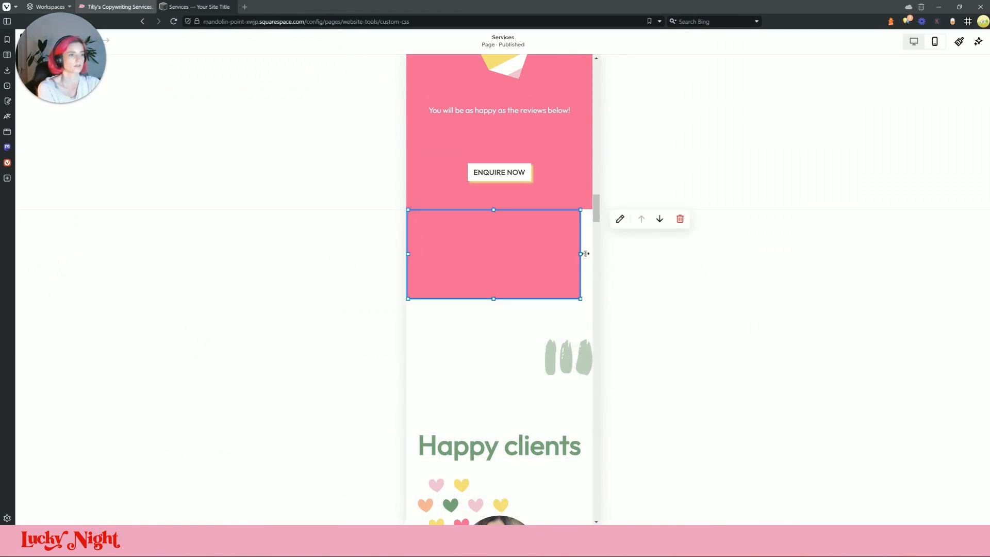
mouse_move(586, 253)
left_mouse_down()
mouse_move(605, 254)
mouse_move(593, 253)
left_mouse_up()
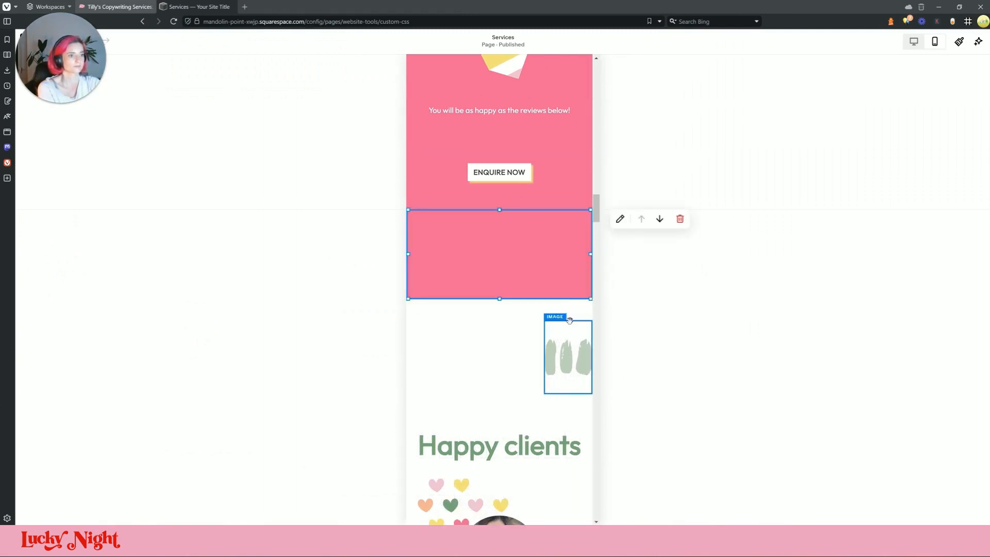
- Shorten the pink block above "Happy clients" to a thin strip and layer the green brush-stroke image in front, overlapping its lower edge at the right
left_click_drag(569, 320, 570, 294)
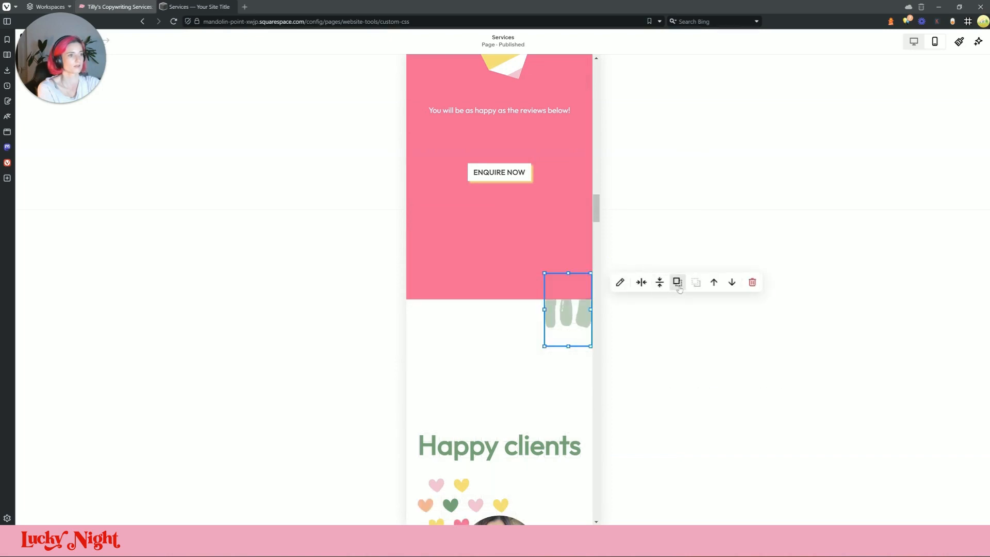
left_click(500, 289)
left_click_drag(499, 298, 499, 251)
left_click_drag(559, 319, 559, 248)
left_click_drag(648, 254, 649, 253)
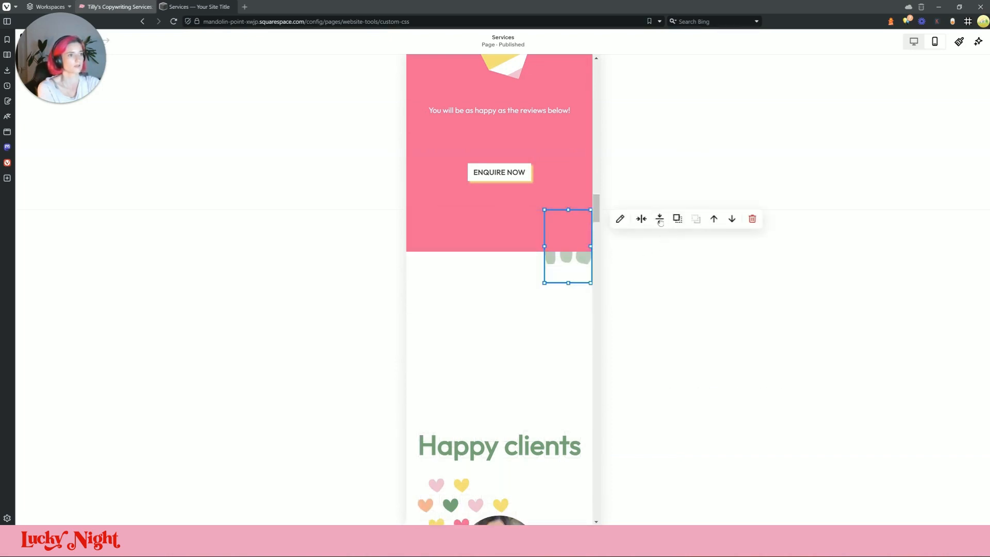
left_click(504, 246)
left_click_drag(504, 248, 503, 236)
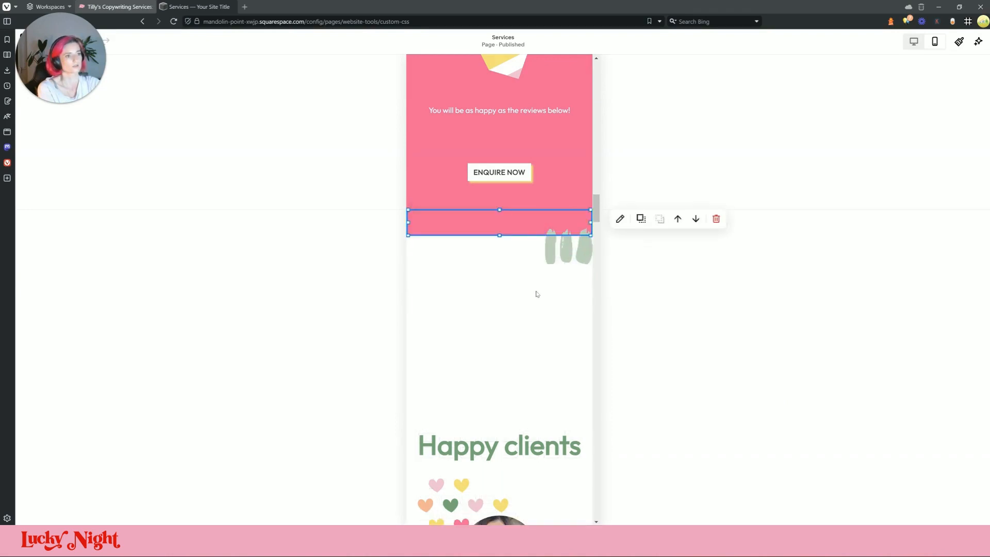
left_click(566, 250)
left_click_drag(570, 282, 573, 267)
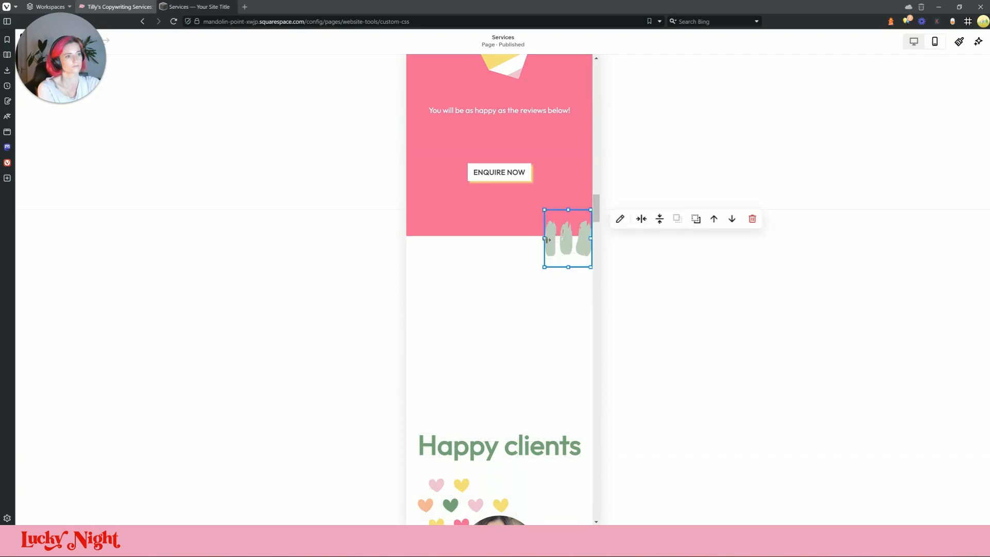
- Move the hearts graphic up to the left edge, bring it in front of the pink strip, and place the "Happy clients" heading below it
left_click(505, 315)
left_click_drag(460, 488, 446, 231)
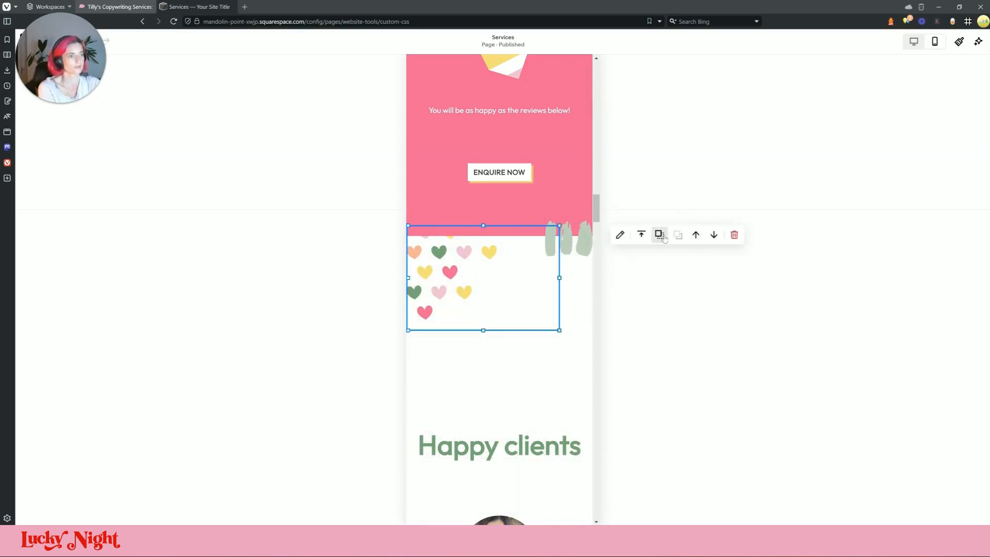
left_click(566, 397)
left_click(486, 282)
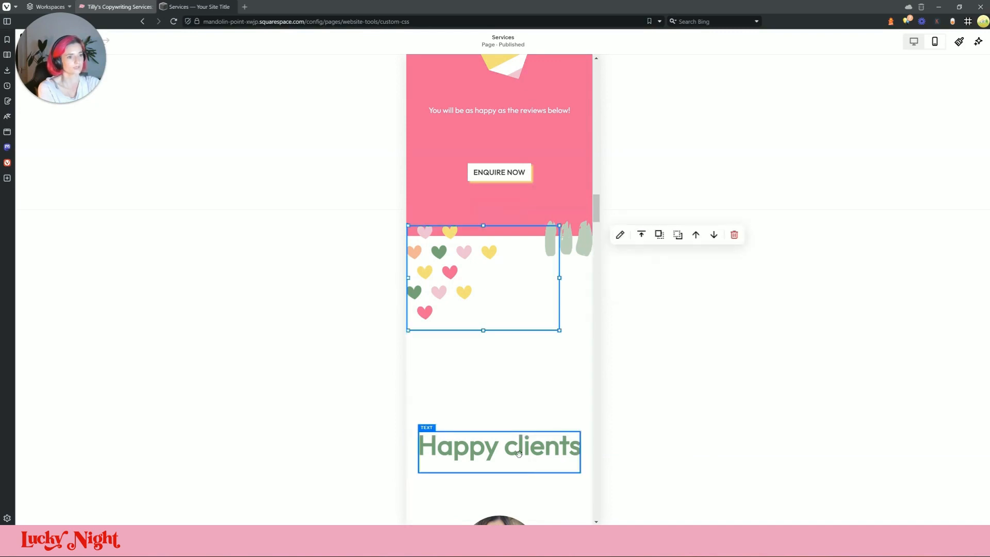
left_click_drag(520, 445, 480, 292)
left_click(500, 336)
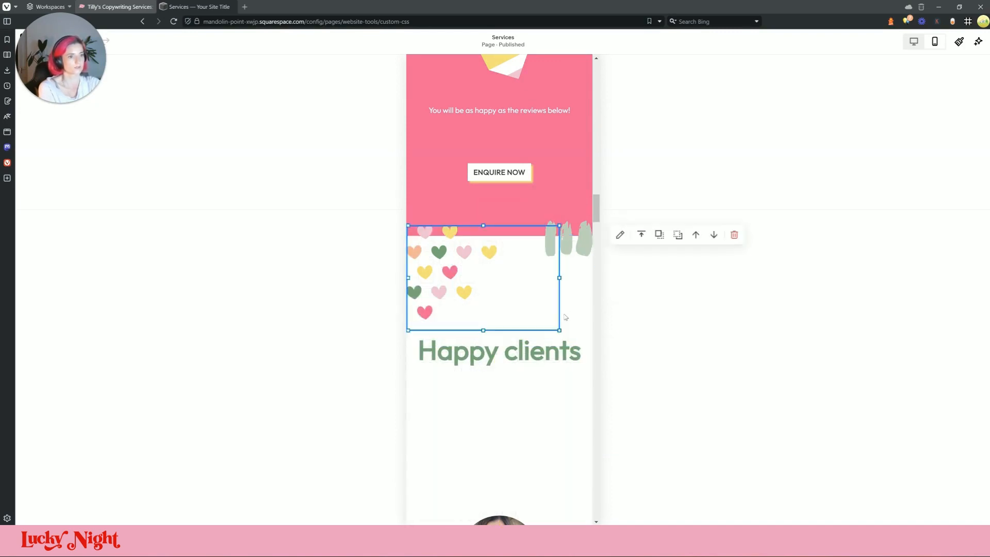
- Narrow the hearts block to fit its graphic and move it one row up, then close up the "Happy clients" heading below it
left_click_drag(559, 330, 487, 304)
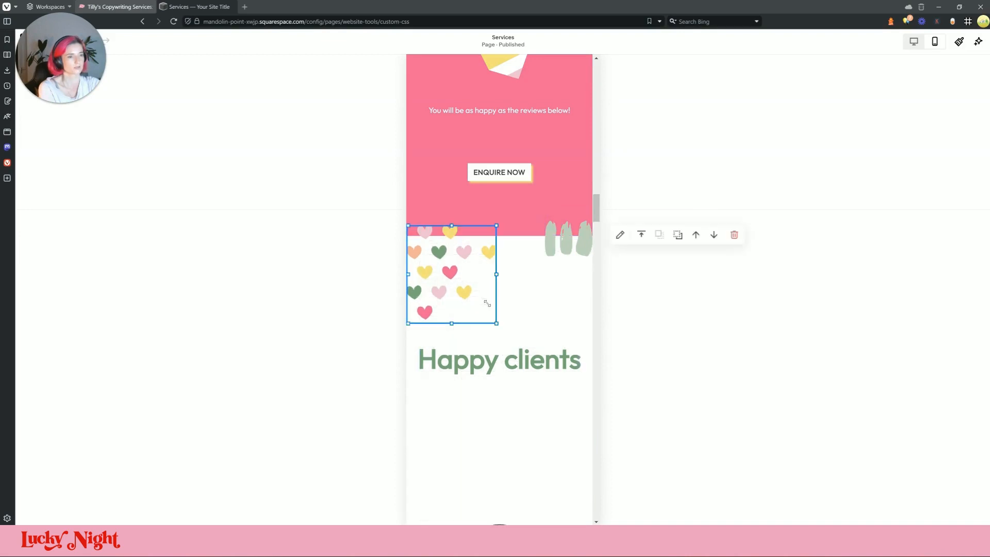
left_click_drag(480, 343, 488, 309)
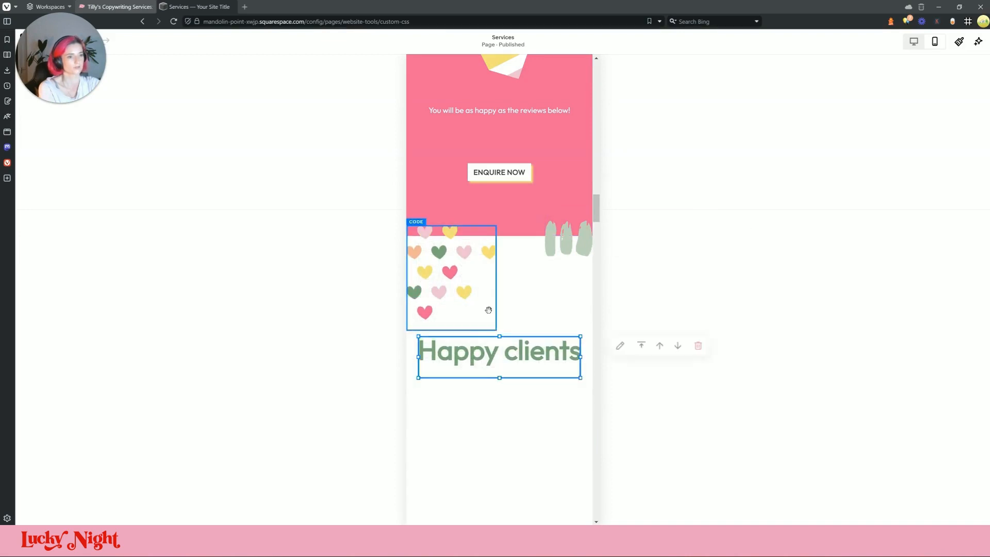
scroll(558, 368, "down", 2)
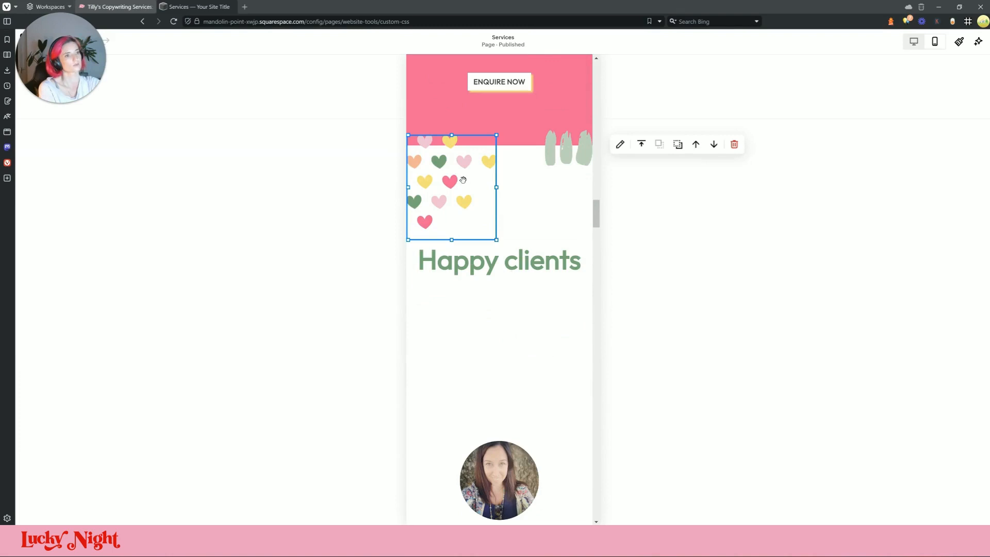
left_click_drag(463, 179, 464, 138)
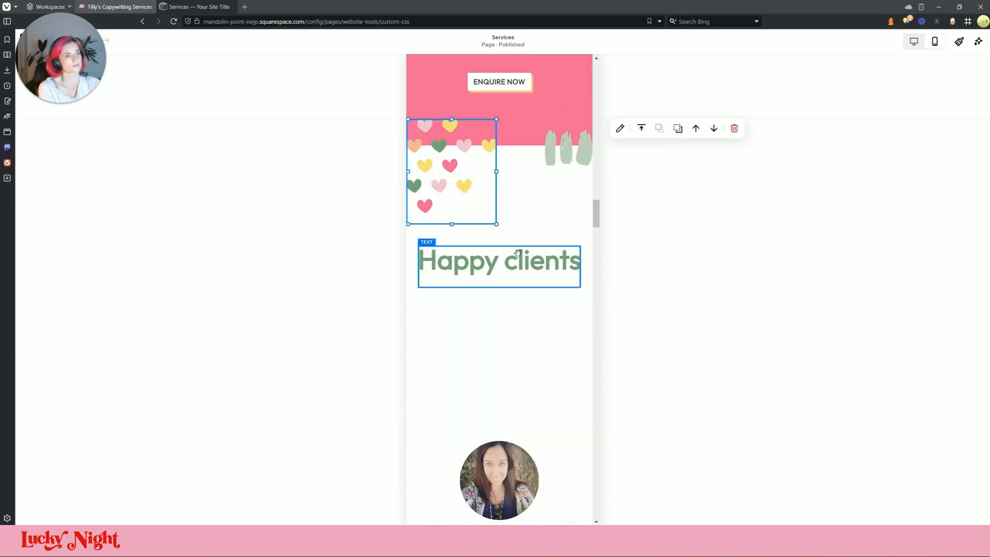
left_click_drag(516, 281, 514, 266)
left_click(515, 289)
- Move the first client photo up below the "Happy clients" heading and place its testimonial directly beneath it
scroll(516, 289, "down", 1)
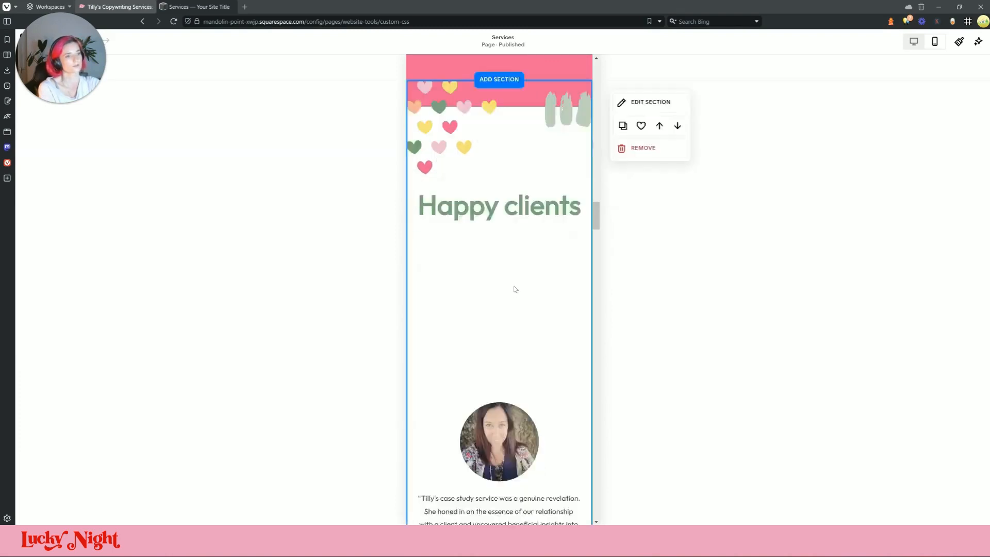
scroll(515, 290, "down", 3)
left_click_drag(515, 314, 512, 192)
scroll(517, 269, "down", 3)
left_click_drag(517, 142, 517, 142)
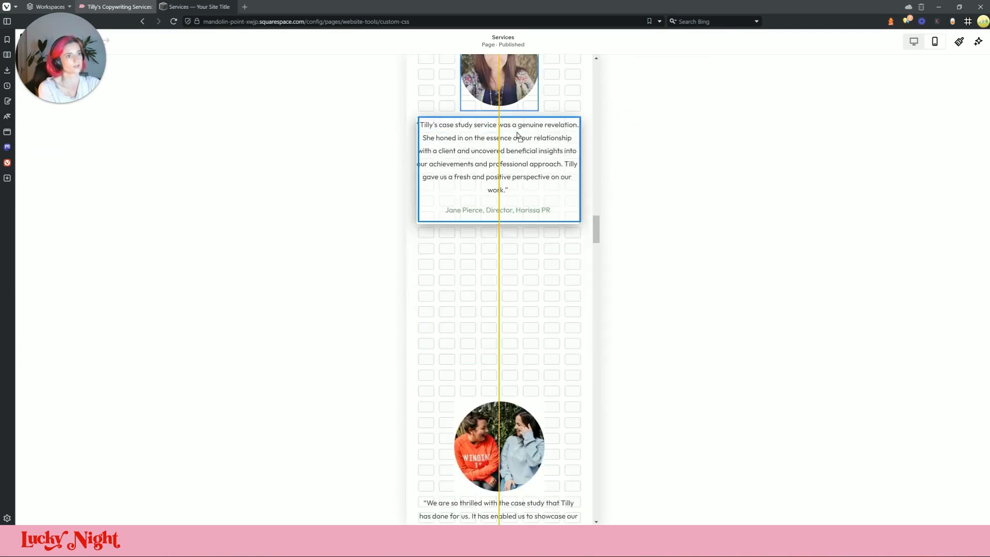
- Move the second client photo up below the first testimonial and place its own testimonial beneath it with a one-row gap
left_click_drag(521, 419, 519, 260)
scroll(531, 416, "down", 3)
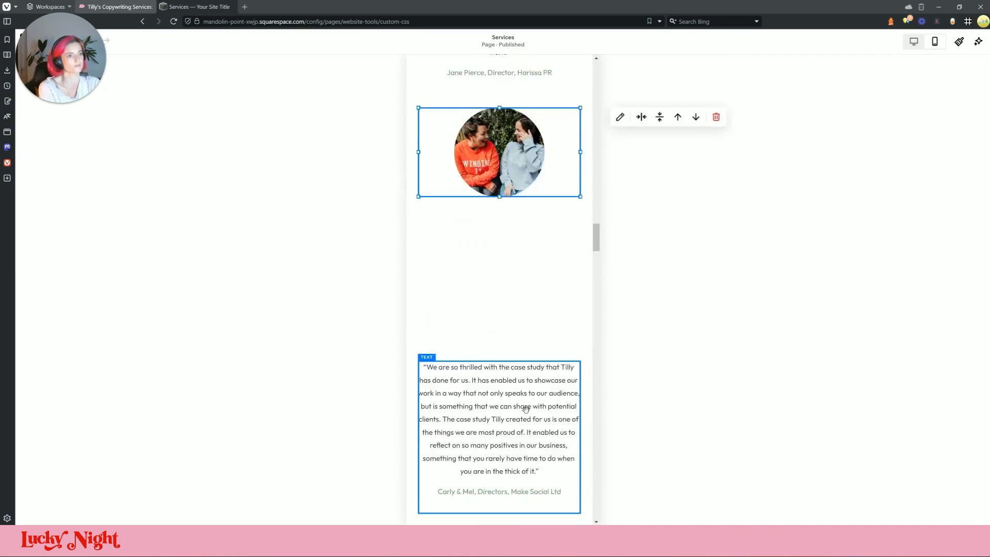
left_click_drag(526, 415, 520, 278)
scroll(515, 309, "up", 3)
left_click_drag(513, 400, 580, 376)
left_click(674, 325)
left_click(554, 328)
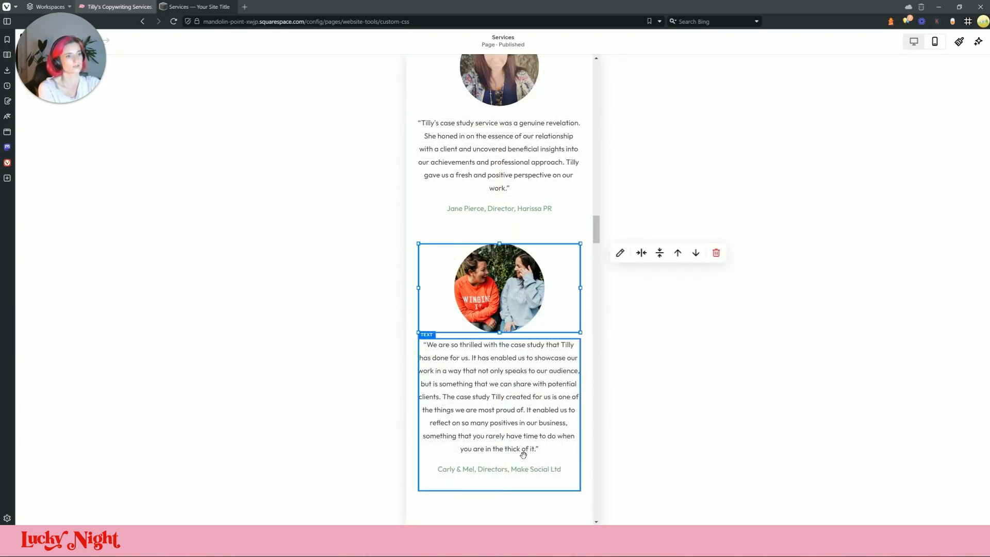
mouse_move(517, 386)
left_mouse_down()
mouse_move(520, 413)
mouse_move(521, 405)
left_mouse_up()
- Move the third client photo up below the second testimonial and place its testimonial beneath it
scroll(526, 390, "down", 5)
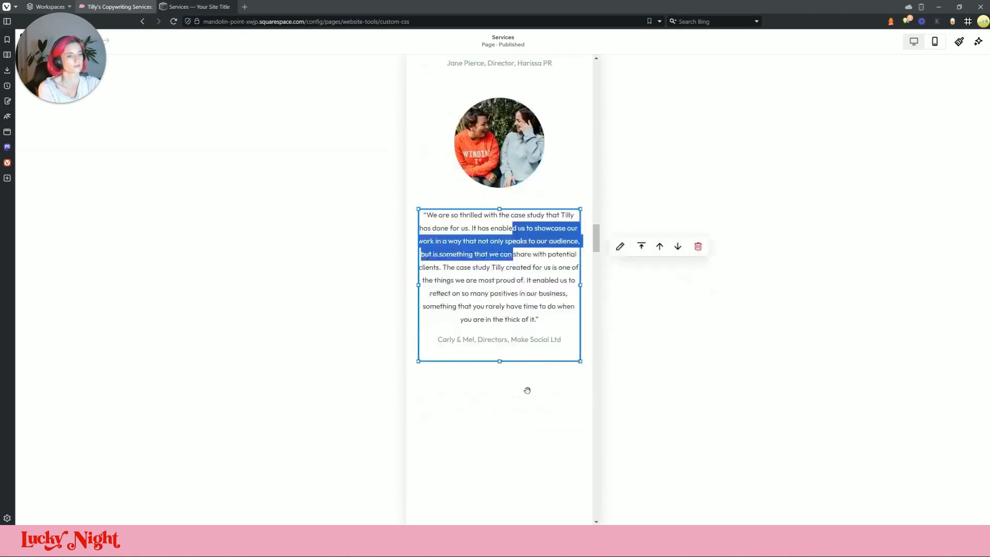
left_click_drag(505, 460, 512, 327)
scroll(513, 327, "down", 3)
left_click(506, 391)
left_click_drag(506, 391, 510, 262)
- Shorten the Happy clients section to end just below the third testimonial
left_click(529, 370)
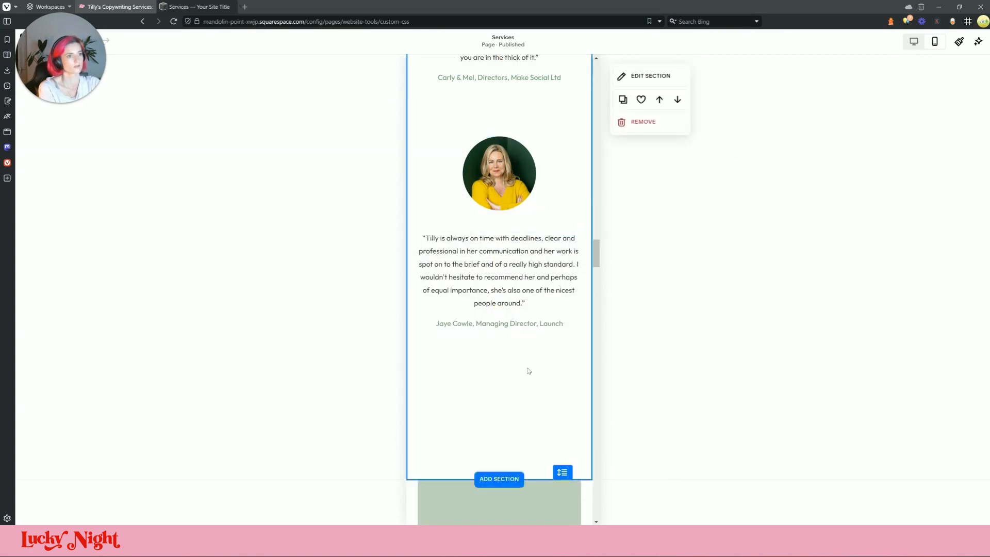
scroll(531, 387, "down", 2)
left_click_drag(562, 381, 562, 243)
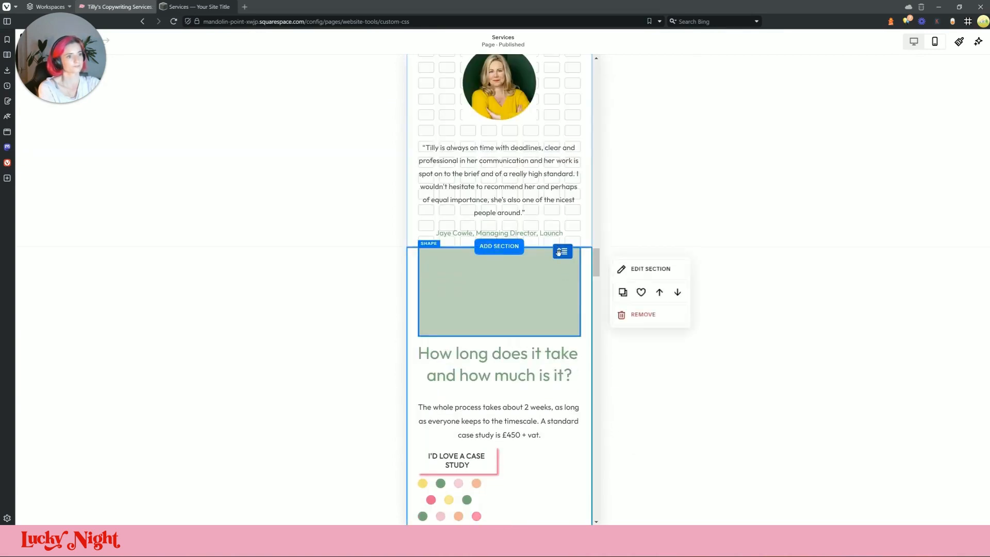
left_click(554, 305)
- Check the original pricing section, then stretch the green block to full width and make it taller
scroll(554, 316, "down", 2)
left_click(196, 6)
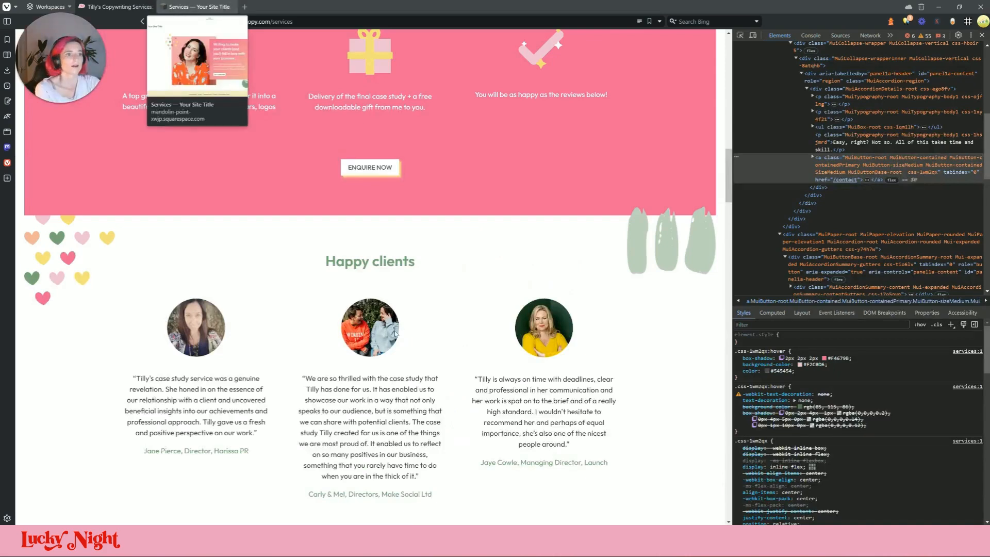
scroll(390, 273, "down", 5)
scroll(391, 266, "up", 3)
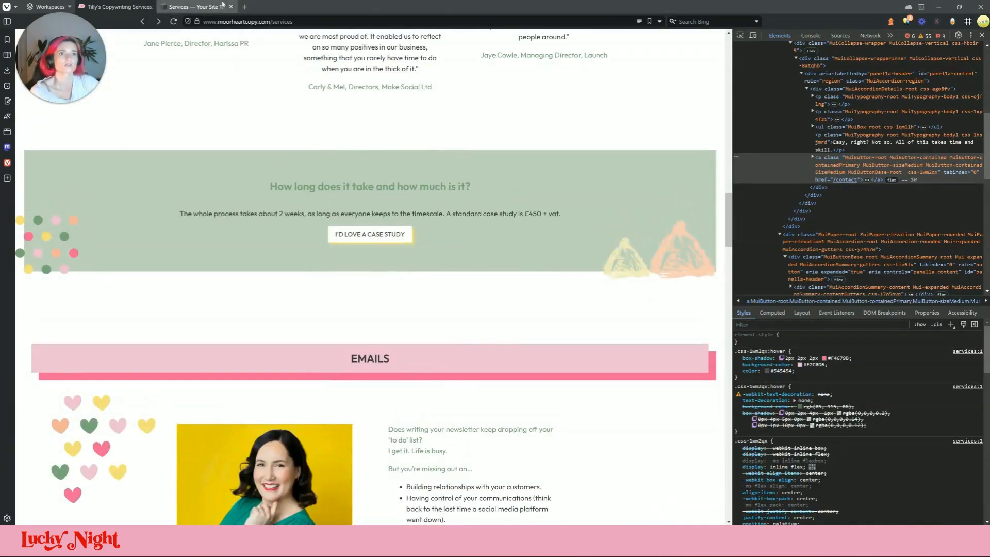
left_click(135, 6)
left_click_drag(418, 245, 393, 303)
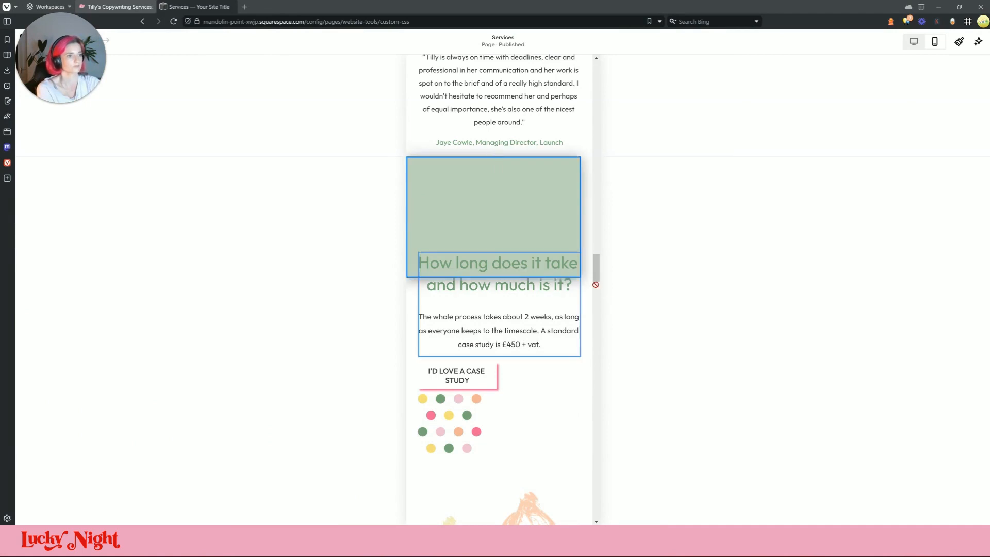
left_click_drag(596, 284, 596, 284)
left_click_drag(583, 217, 609, 217)
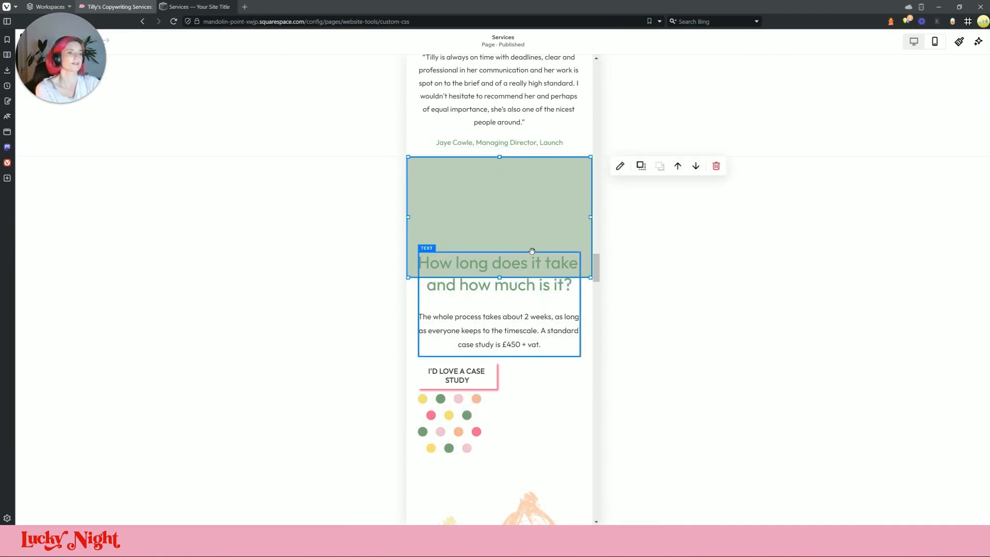
- Move the "How long does it take and how much is it?" text onto the green block and lengthen the block to leave room below it
left_click_drag(521, 289, 535, 209)
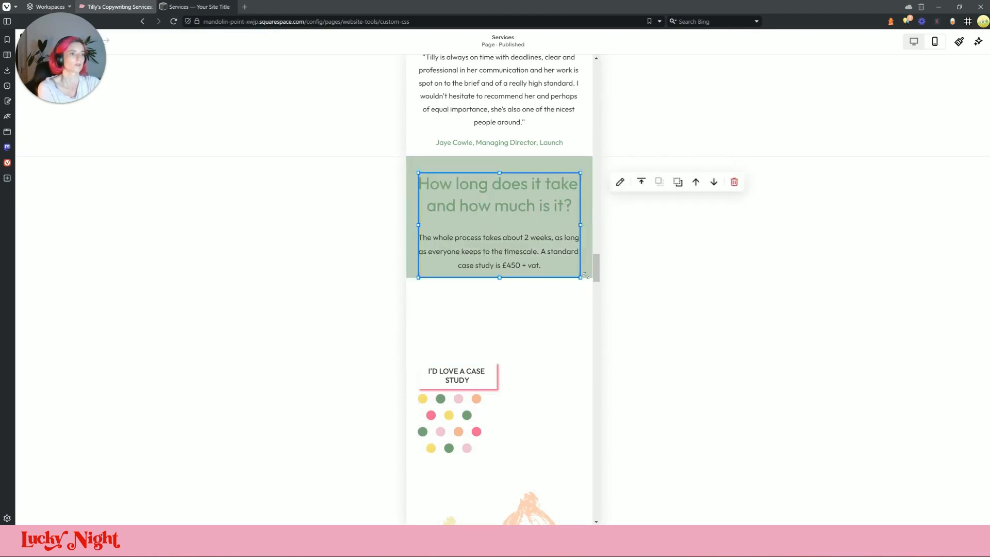
left_click_drag(502, 278, 507, 303)
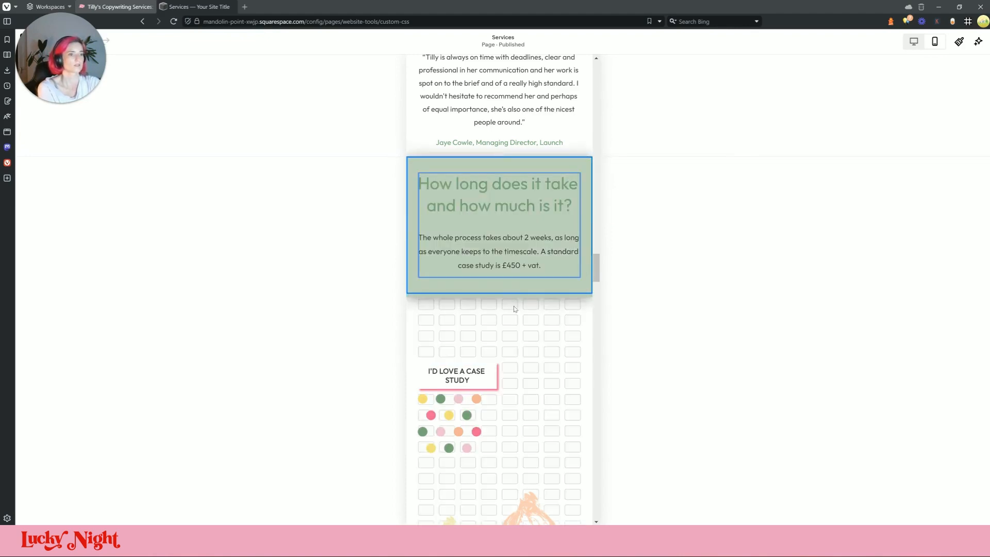
scroll(511, 315, "down", 2)
left_click(202, 6)
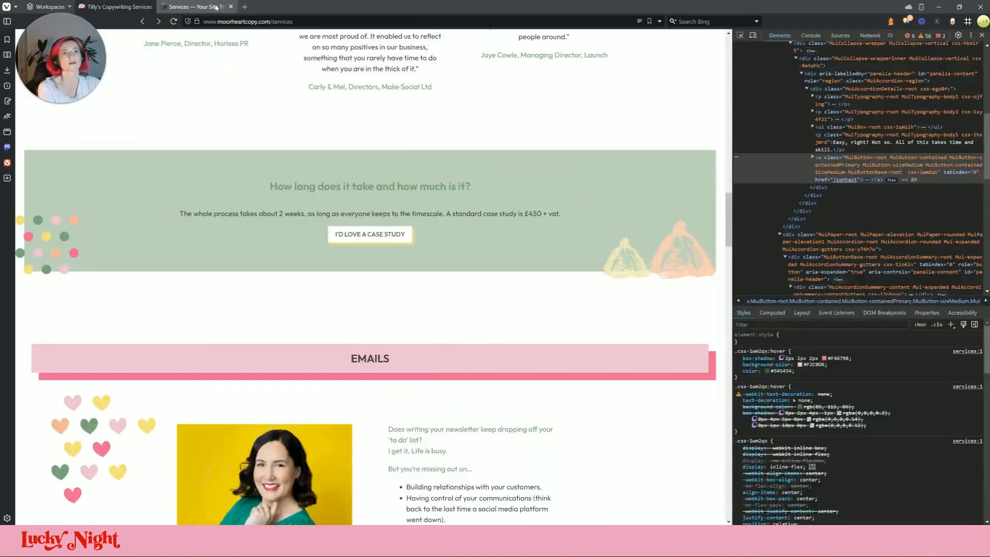
left_click(133, 6)
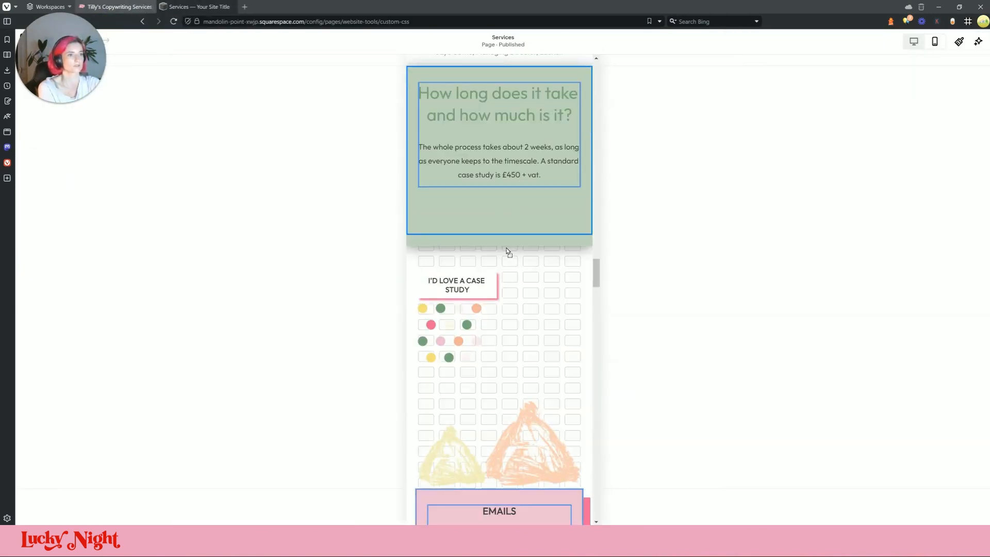
- Move the "I'd love a case study" button onto the green block below the text and stretch it to full width so it is centred
left_click_drag(454, 292, 408, 221)
left_click_drag(598, 221, 605, 221)
left_click_drag(539, 222, 650, 221)
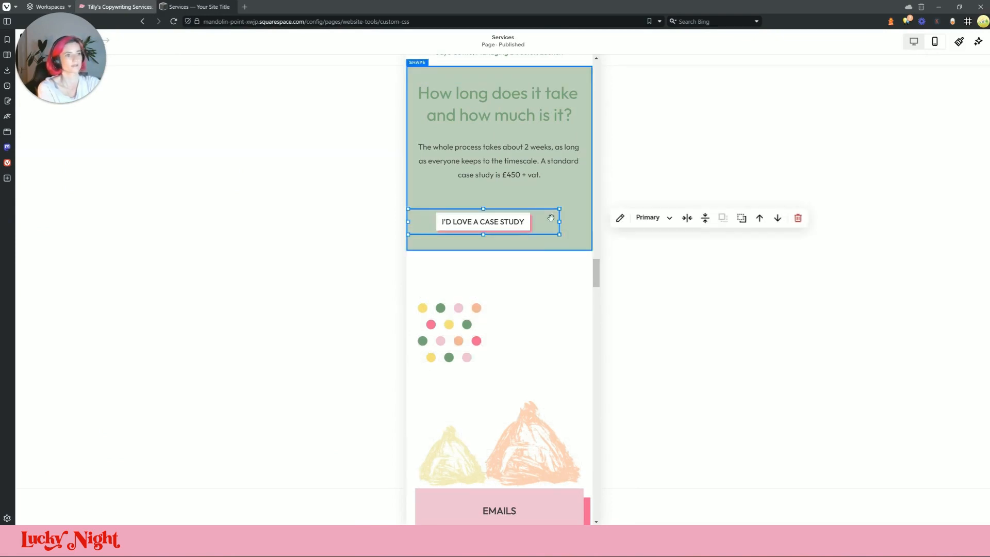
left_click_drag(560, 223, 592, 222)
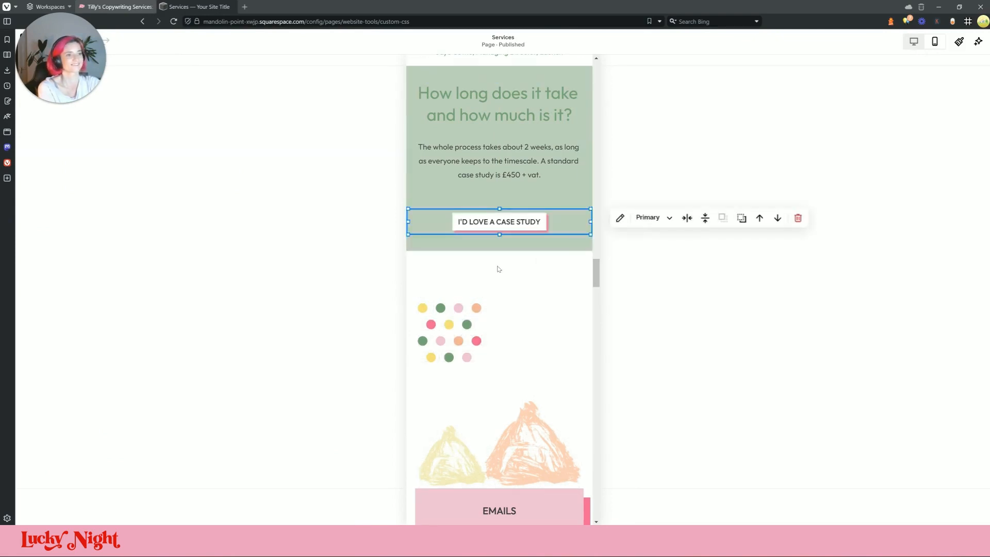
left_click(486, 289)
- Check the original pricing section, then lengthen the green block and shift its button and text down to free space above them
left_click(213, 8)
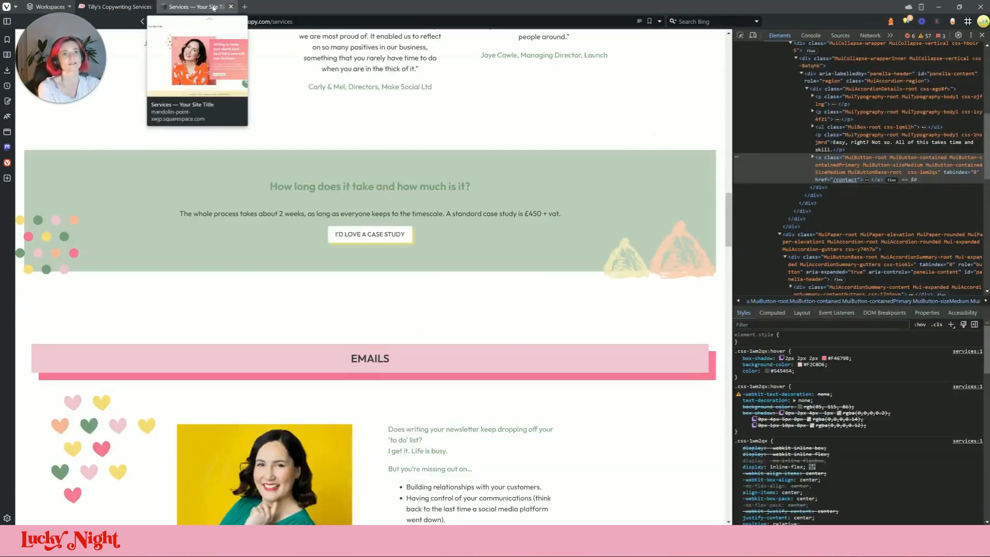
left_click(214, 8)
scroll(516, 305, "up", 3)
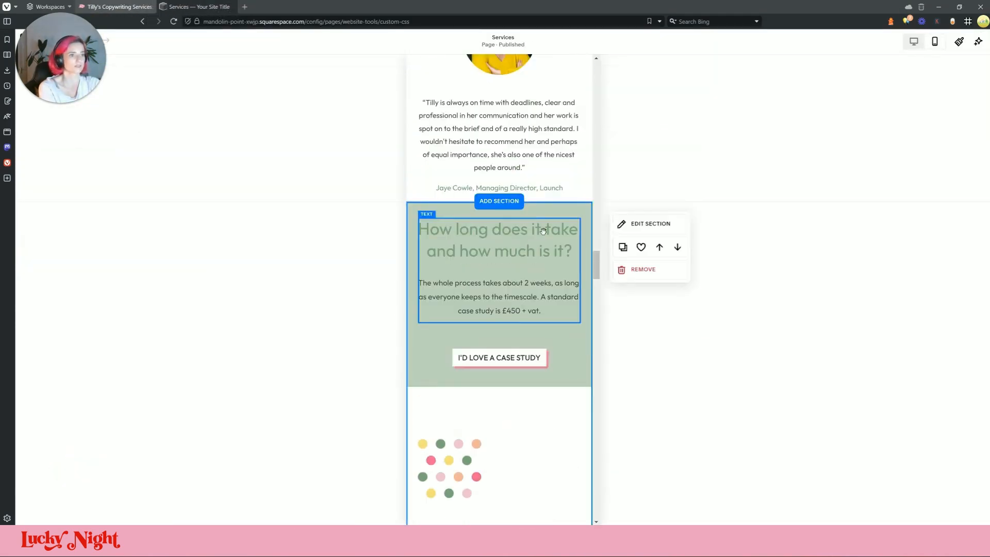
scroll(557, 290, "down", 3)
left_click(571, 249)
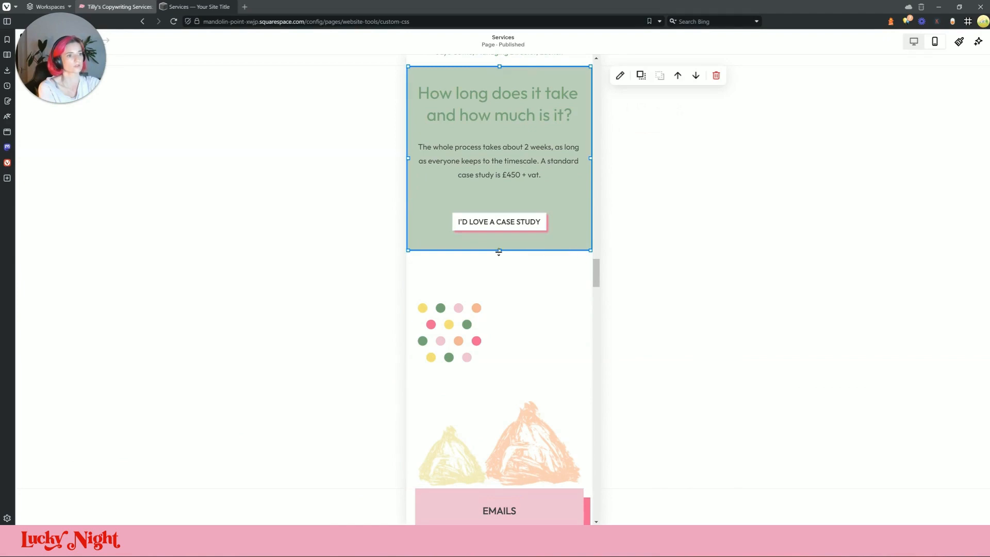
left_click_drag(498, 251, 503, 294)
left_click_drag(526, 223, 525, 263)
left_click_drag(520, 144, 522, 188)
- Move the coloured dots graphic into the green block's upper-left corner and shrink its box to fit the dots
left_click(466, 316)
left_click_drag(466, 316, 522, 157)
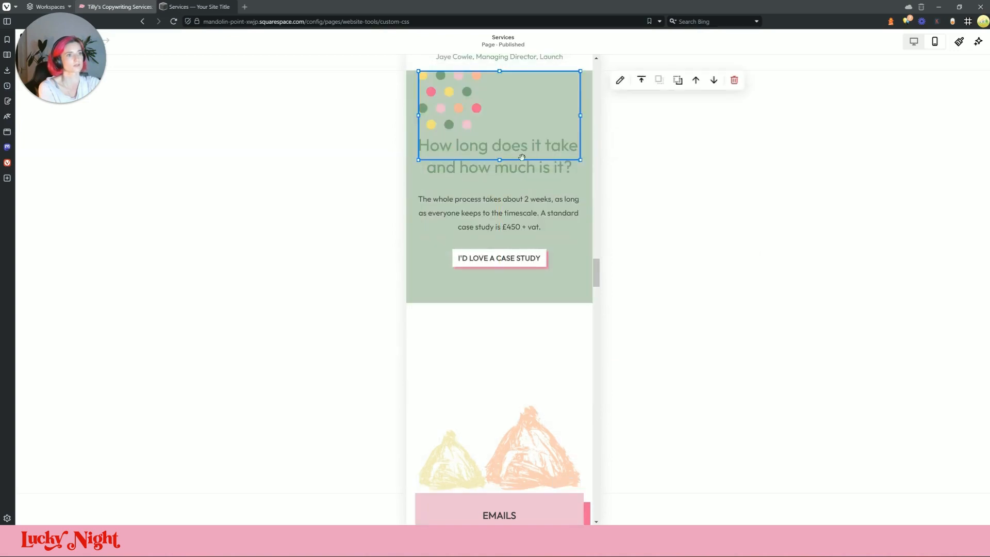
left_click_drag(526, 113, 451, 91)
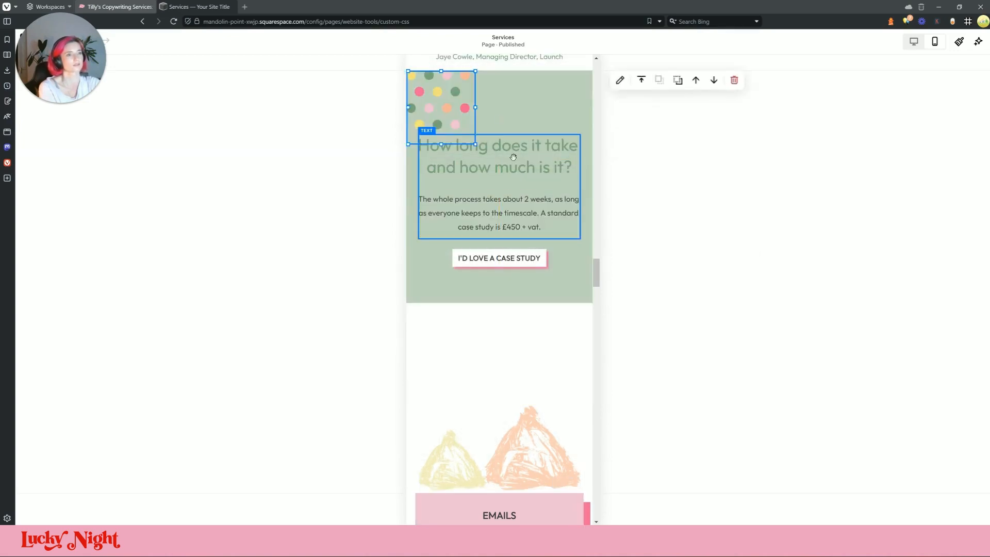
- Move the "I'd love a case study" button and the pricing text one row down on the green block, clear of the dots
mouse_move(512, 164)
left_mouse_down()
mouse_move(516, 174)
mouse_move(513, 167)
left_mouse_up()
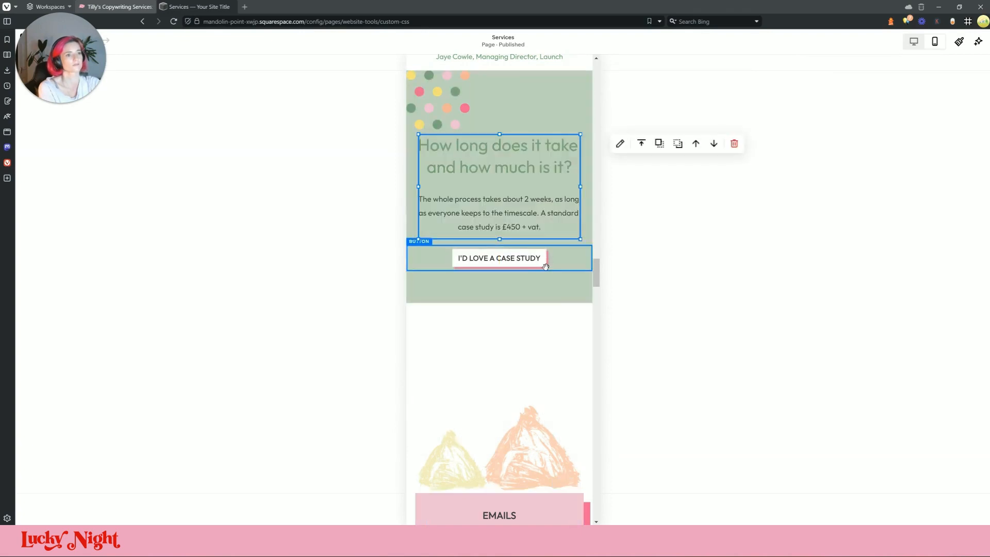
left_click_drag(545, 265, 546, 289)
left_click_drag(547, 223, 548, 235)
left_click(646, 206)
scroll(537, 195, "up", 2)
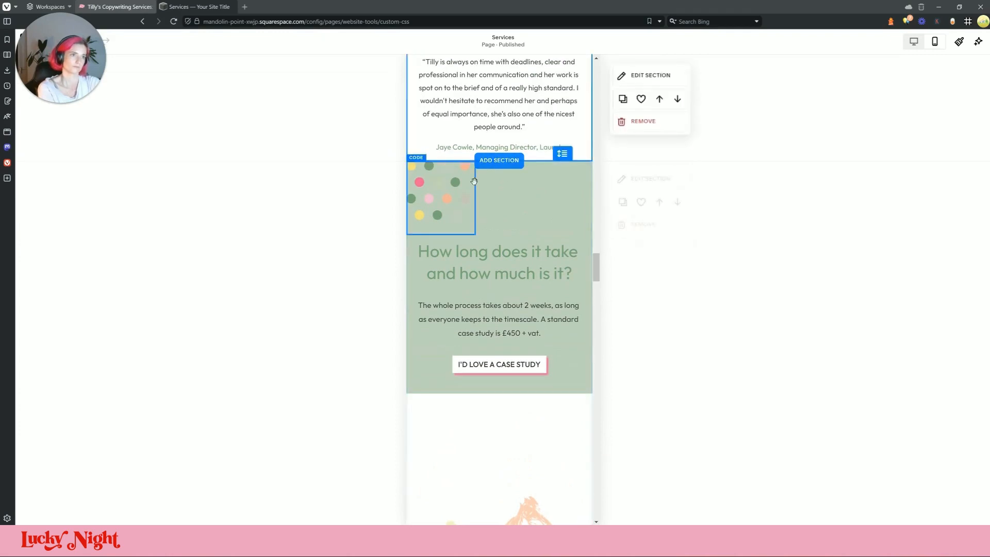
- Shrink the coloured dots graphic further on the green block and move the pricing text and button up one row
left_click(464, 226)
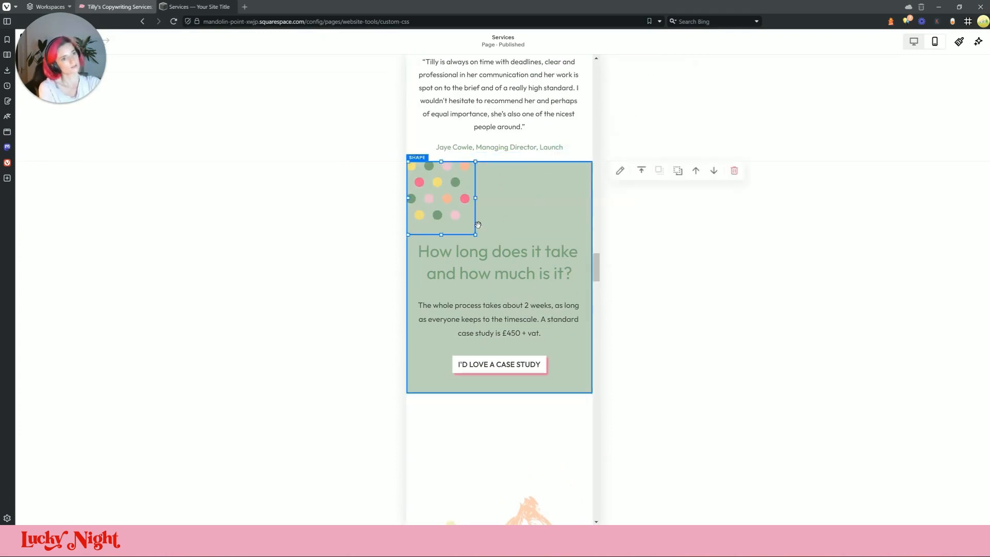
left_click_drag(454, 197, 432, 221)
left_click(527, 286)
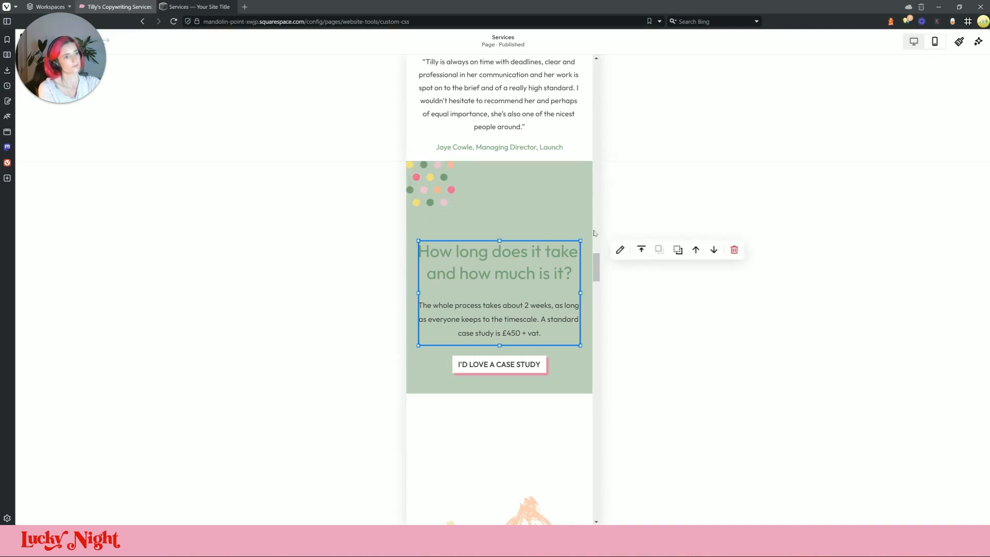
mouse_move(527, 254)
left_mouse_down()
mouse_move(527, 228)
mouse_move(527, 238)
left_mouse_up()
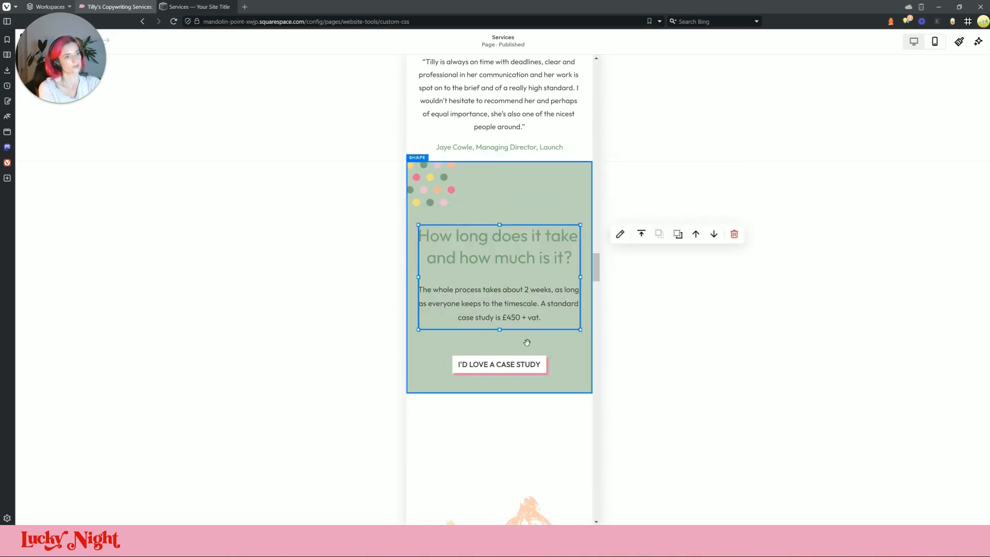
left_click(520, 367)
left_click_drag(521, 367, 500, 287)
- Move the bags illustration up to overlap the green block's lower-right corner and lengthen the block one row
left_click(520, 409)
scroll(520, 408, "down", 3)
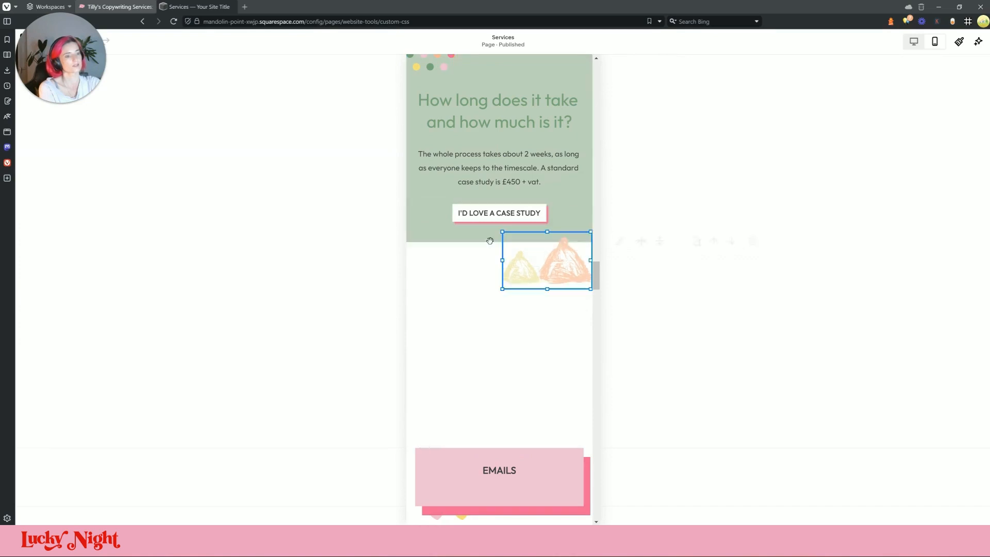
left_click(490, 241)
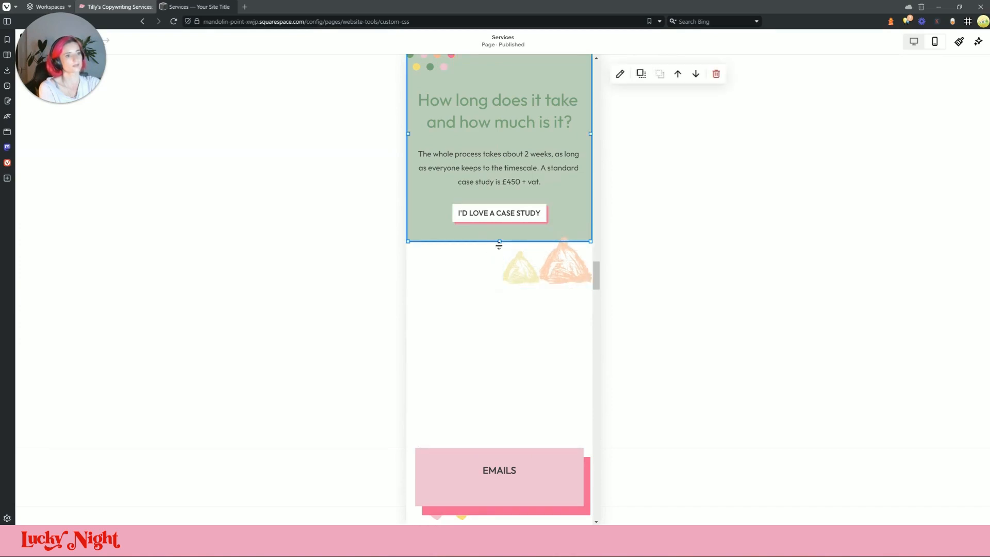
left_click_drag(498, 243, 499, 257)
- Shorten the pricing section to remove the empty space between the bags illustration and the Emails banner
left_click(500, 330)
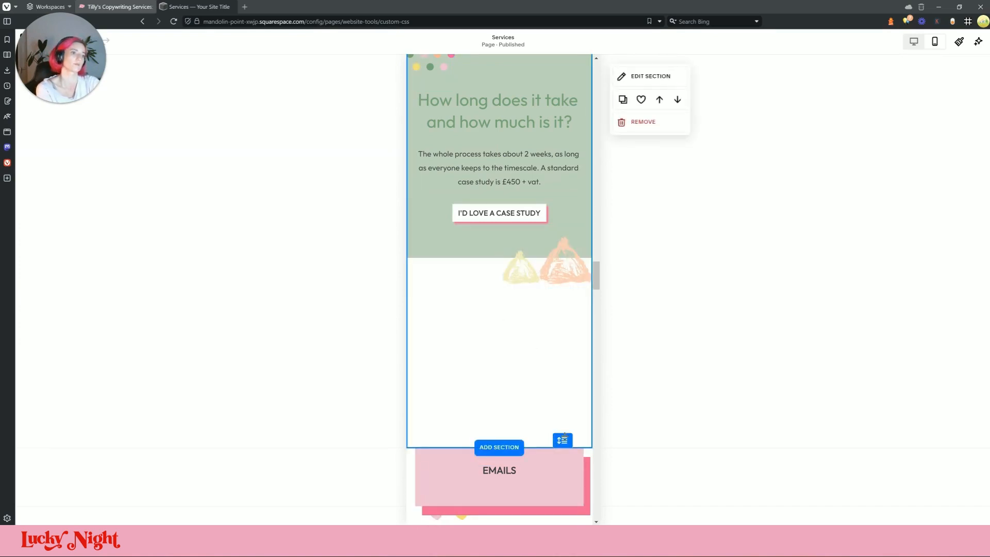
left_click_drag(565, 437, 564, 295)
scroll(516, 257, "up", 5)
scroll(516, 257, "down", 4)
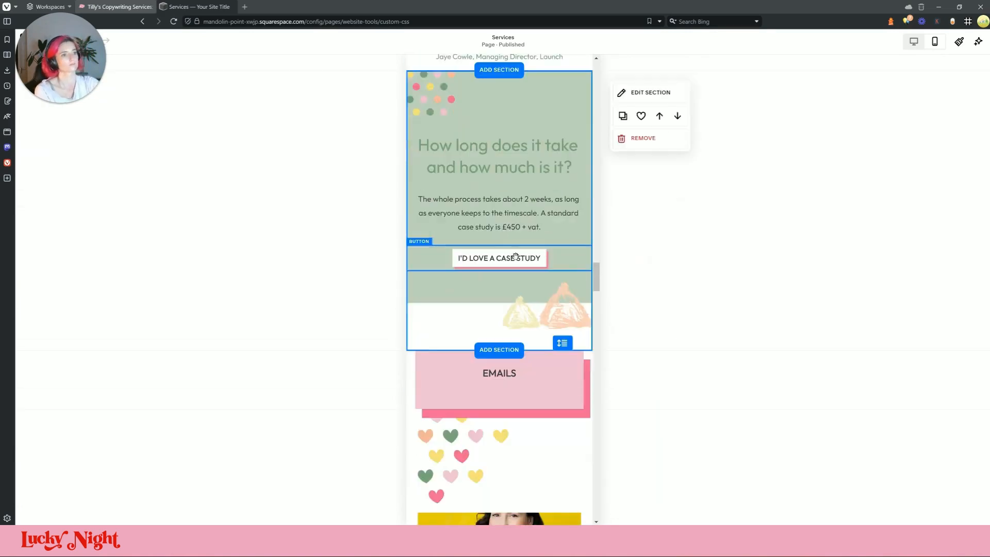
scroll(506, 232, "down", 4)
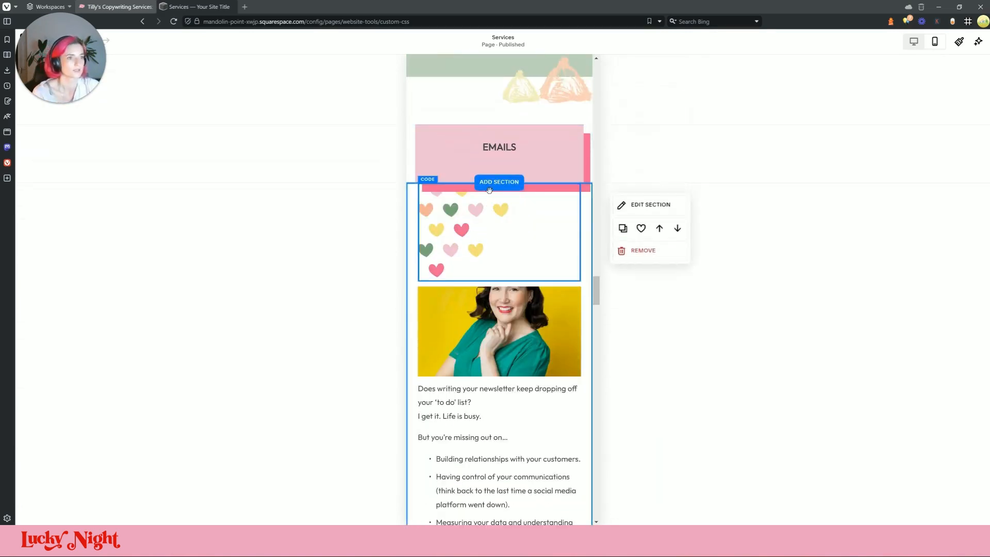
- Check the Emails banner on the original site, then reduce the height of the pink Emails banner to fit its heading
left_click(116, 6)
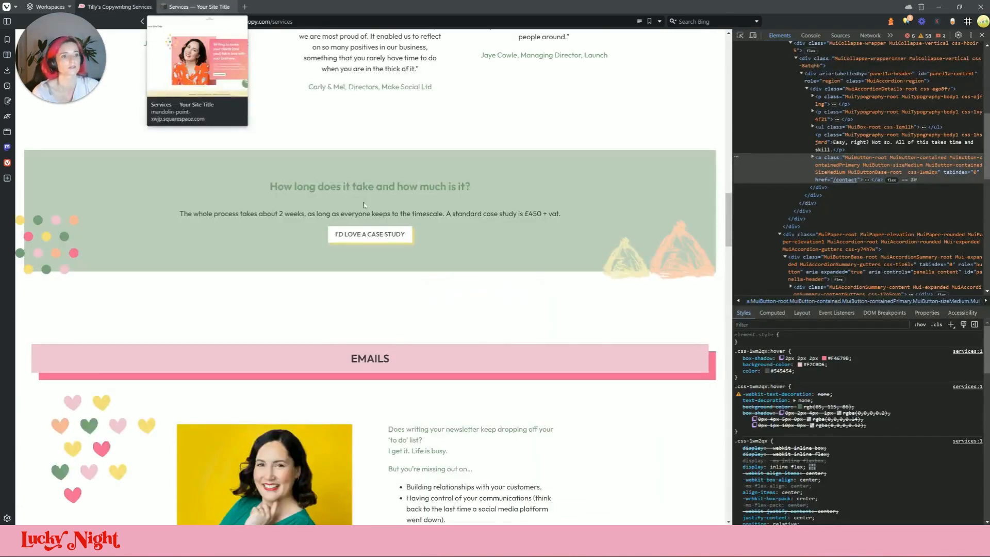
scroll(364, 205, "down", 3)
left_click(207, 7)
left_click(506, 175)
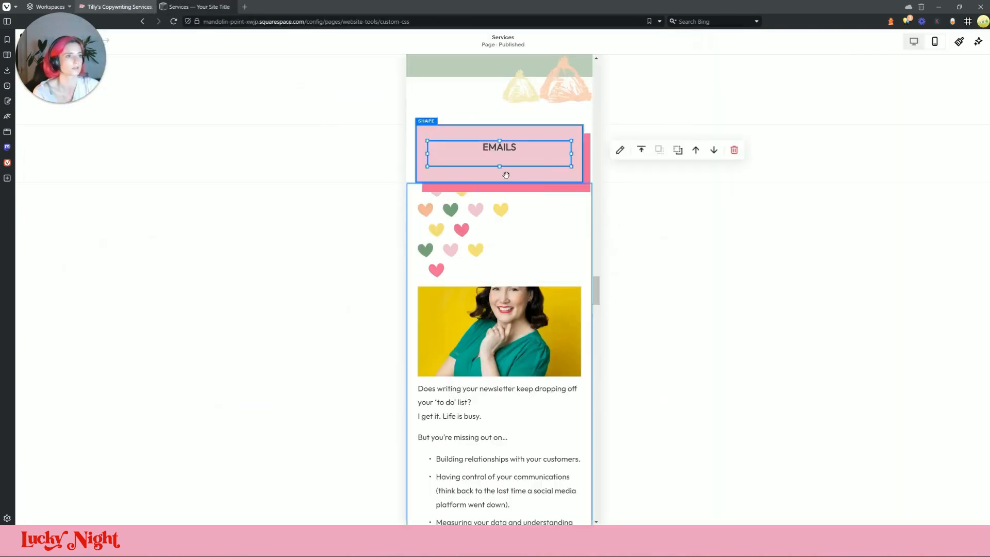
left_click(572, 184)
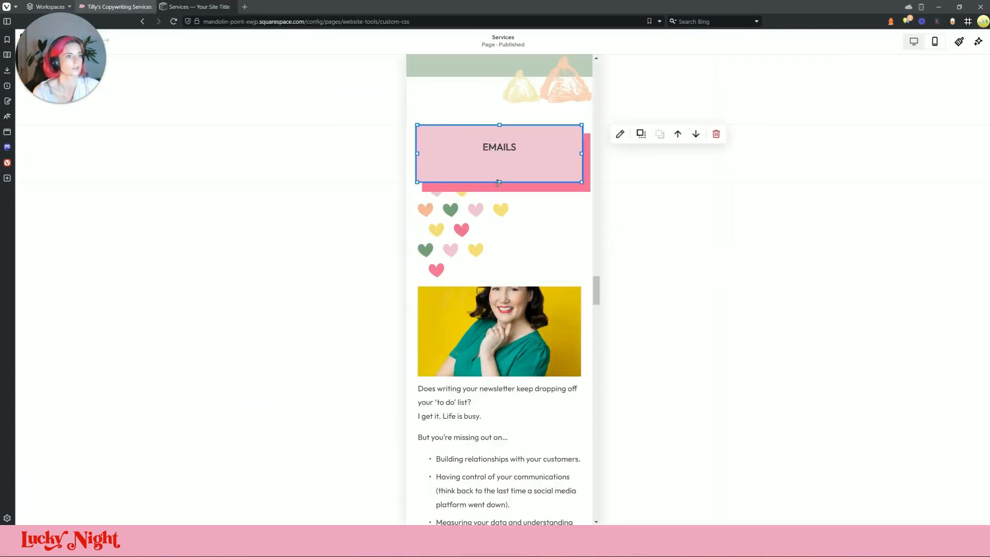
left_click_drag(498, 182, 498, 171)
- Lengthen the hearts graphic's box slightly and shift it to the left edge of the section below the Emails banner
left_click(506, 226)
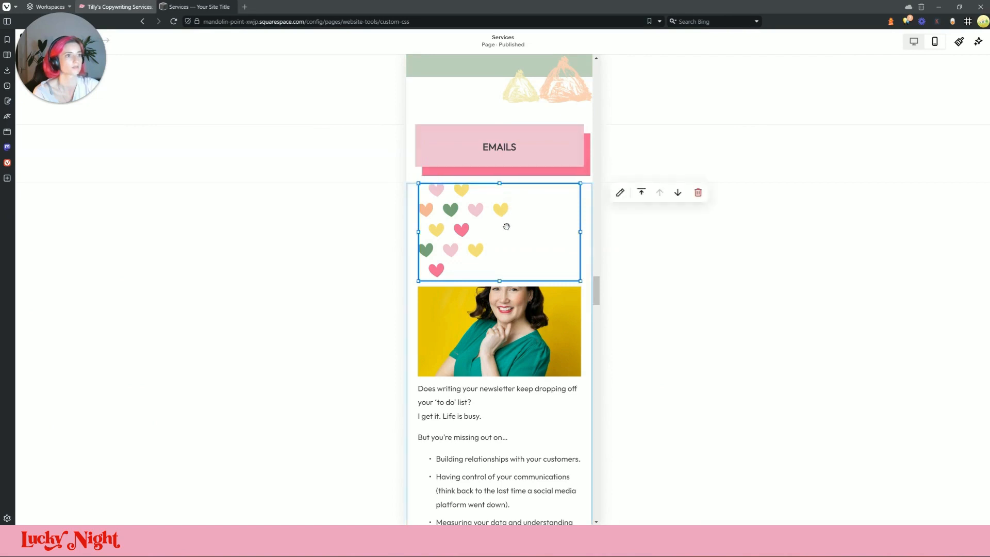
scroll(560, 232, "up", 1)
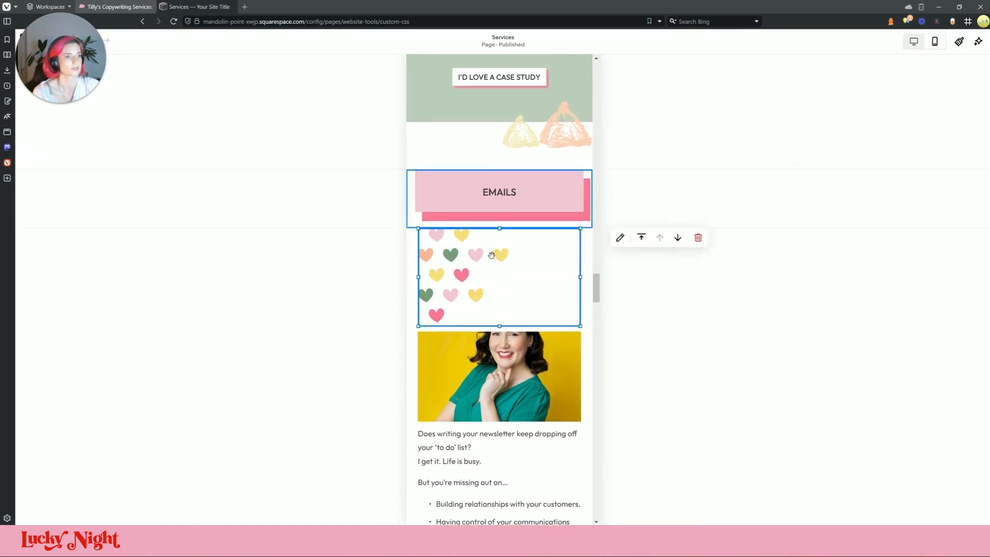
left_click_drag(488, 249, 545, 227)
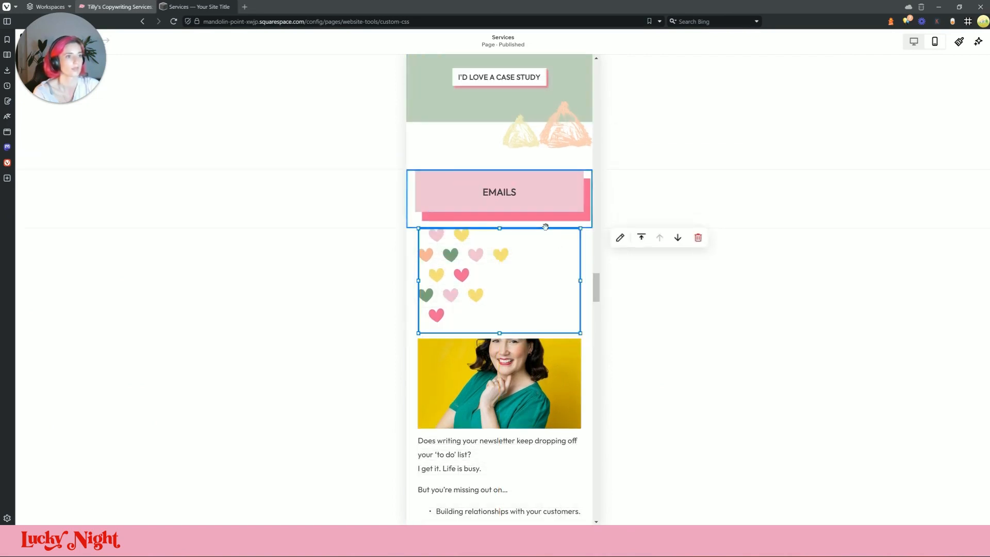
left_click_drag(460, 260, 449, 260)
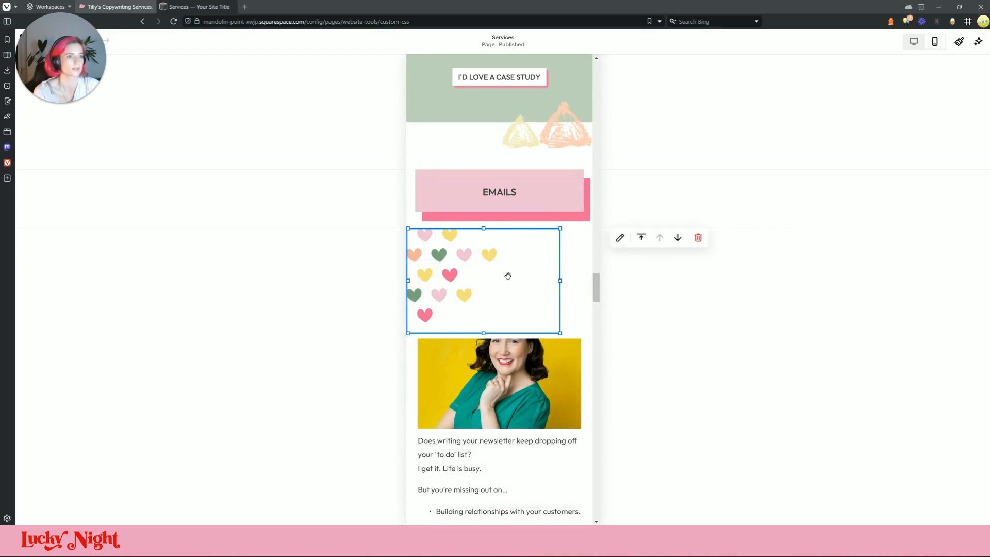
left_click(512, 314)
- Move the portrait photo up over the hearts graphic, bring it to the front and make it taller
left_click_drag(510, 356, 511, 277)
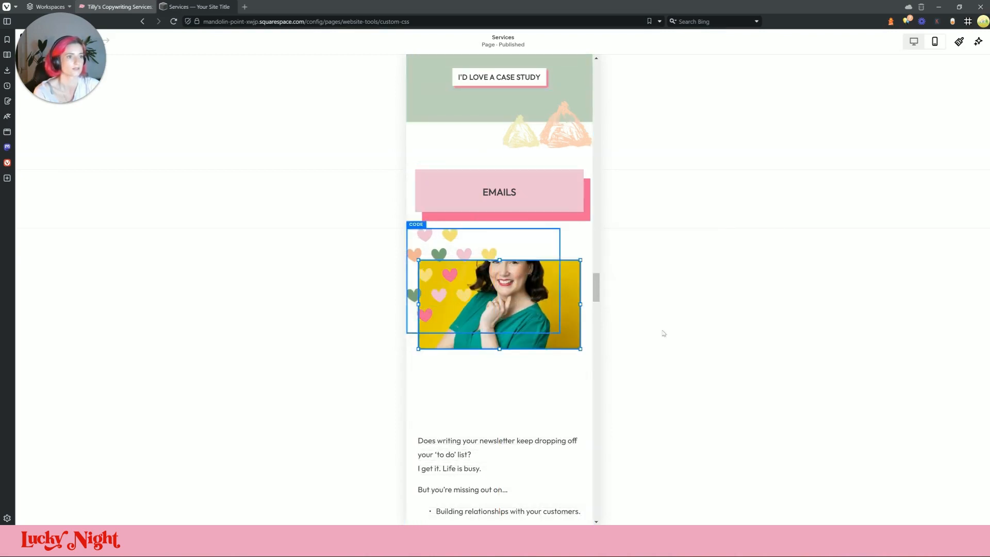
left_click(501, 376)
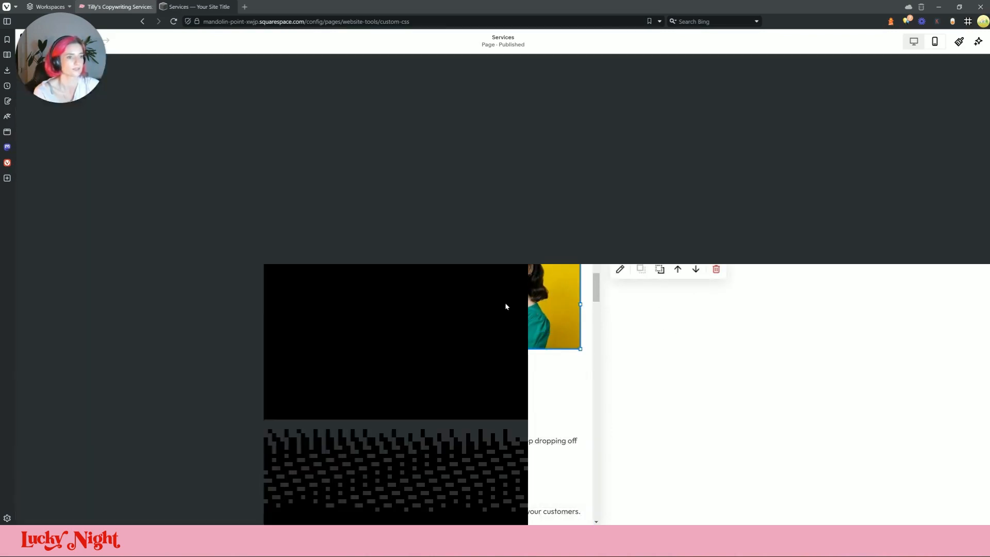
left_click(498, 267)
left_click_drag(499, 260, 499, 235)
left_click_drag(513, 306, 517, 325)
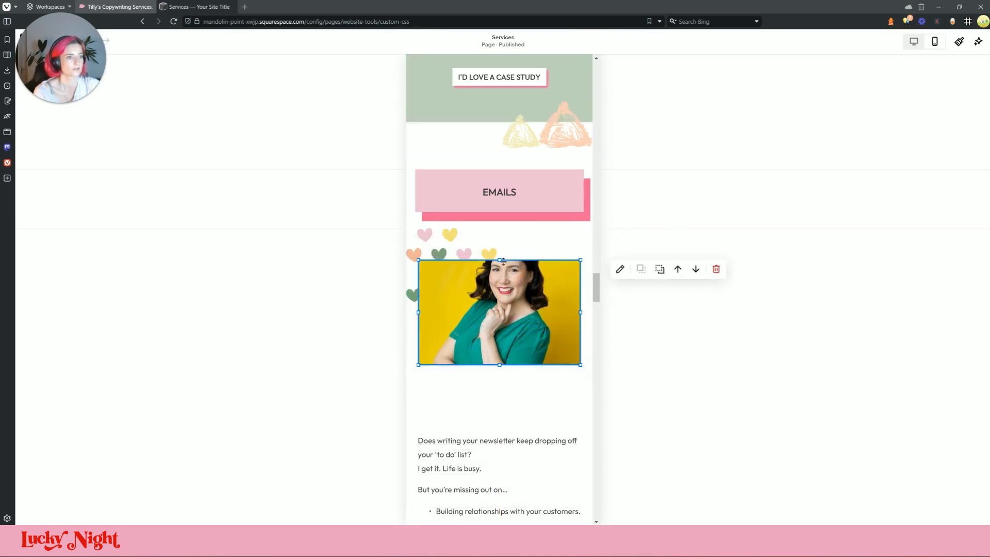
left_click_drag(503, 260, 501, 244)
left_click(621, 254)
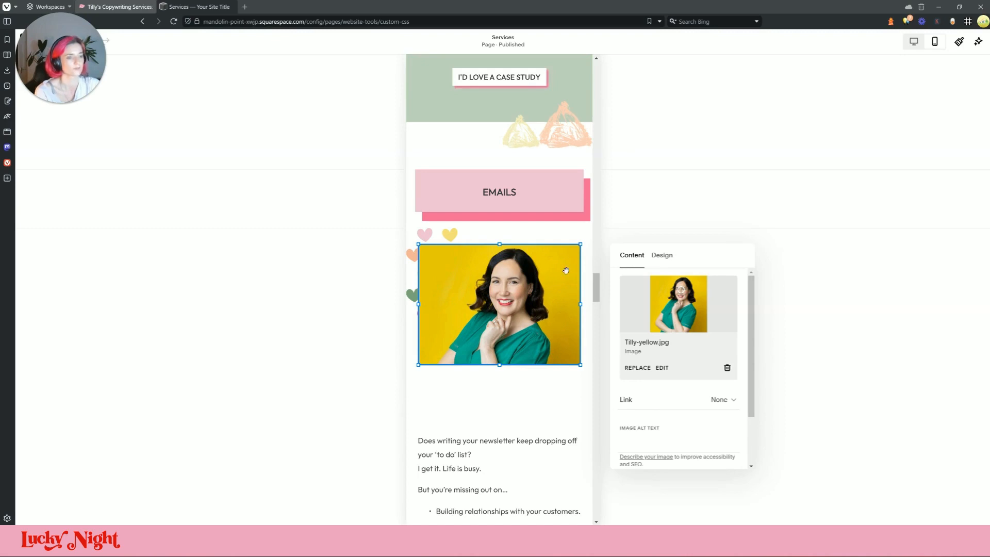
- Move the newsletter text block up to sit just below the portrait photo
scroll(568, 385, "down", 3)
left_click(511, 372)
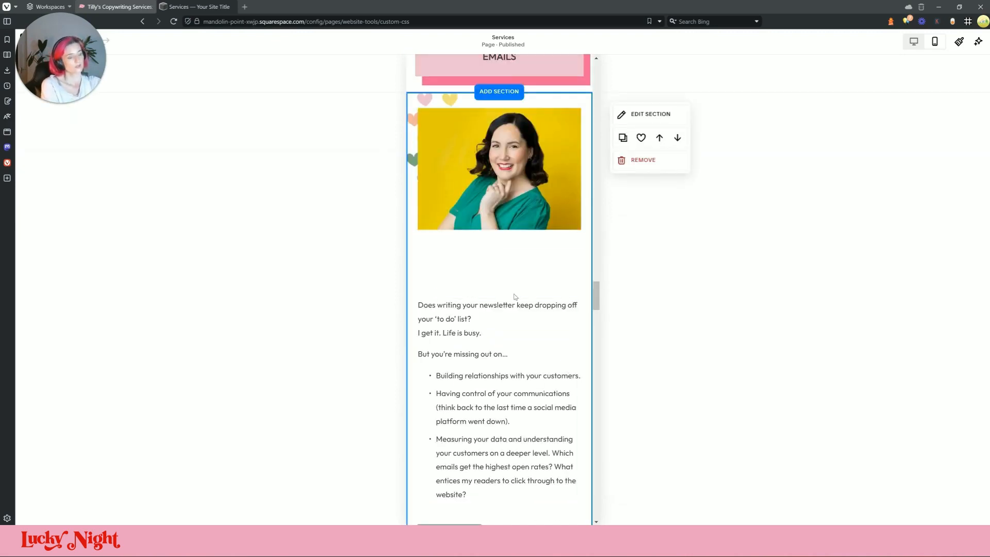
left_click_drag(474, 324, 474, 276)
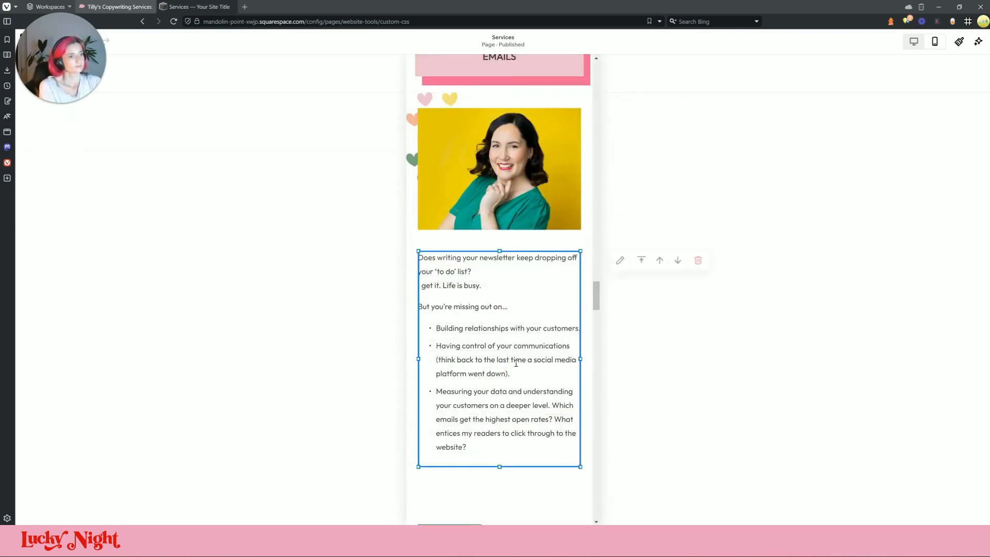
- Move the "Enquire now" button up beneath the newsletter text and compare with the Emails section on the original site
scroll(521, 369, "down", 2)
left_click(479, 440)
left_click_drag(480, 440, 580, 395)
scroll(548, 343, "down", 2)
left_click(116, 7)
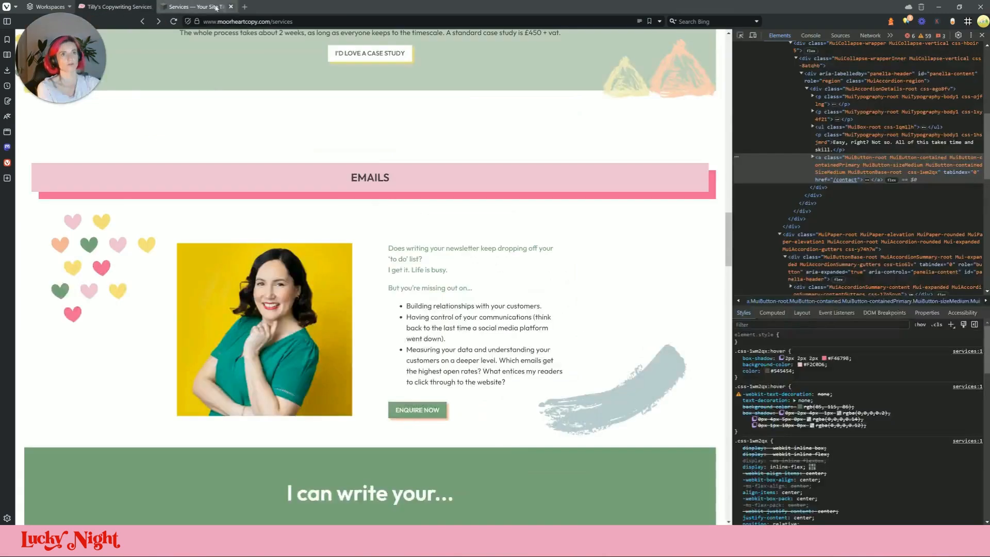
- Shrink the blue brush stroke image, place it just below the Enquire Now button at the right edge, and shorten the Emails section
left_click(215, 8)
scroll(530, 340, "down", 2)
scroll(522, 331, "up", 5)
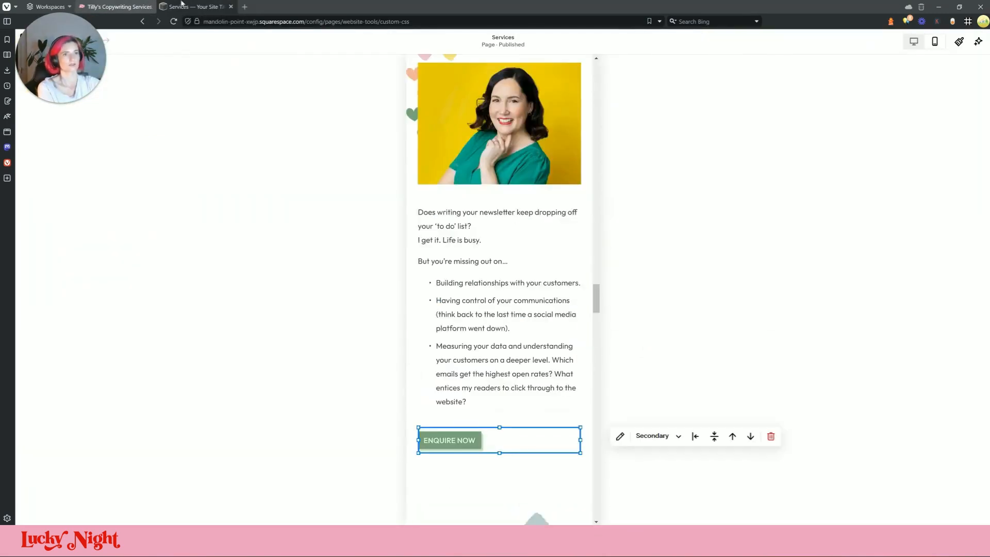
left_click(142, 7)
left_click(179, 7)
scroll(528, 333, "down", 3)
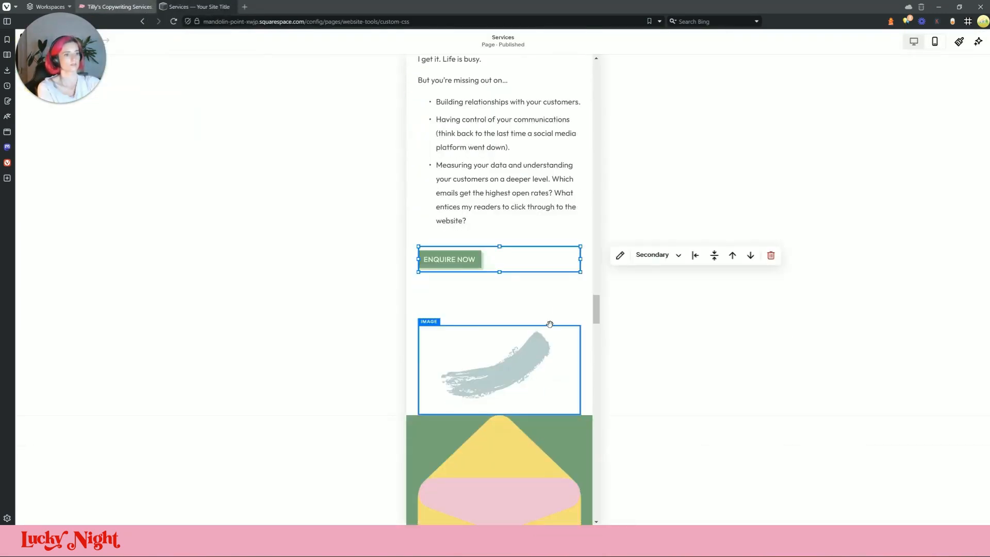
left_click_drag(550, 324, 520, 308)
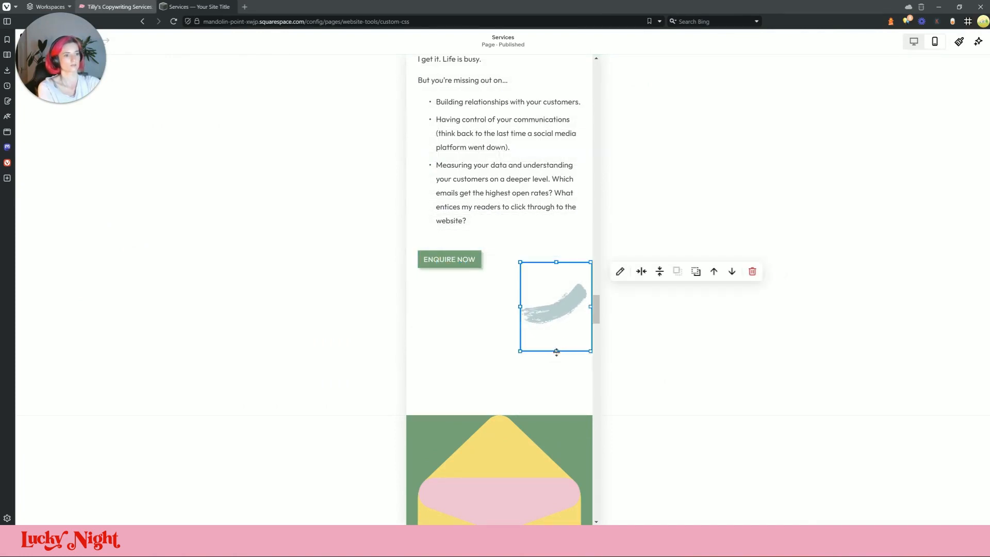
left_click_drag(556, 352, 563, 309)
left_click(548, 377)
left_click_drag(562, 408, 561, 330)
- Move the "I can write your..." heading above the envelope illustration at the start of the green section
scroll(499, 309, "down", 3)
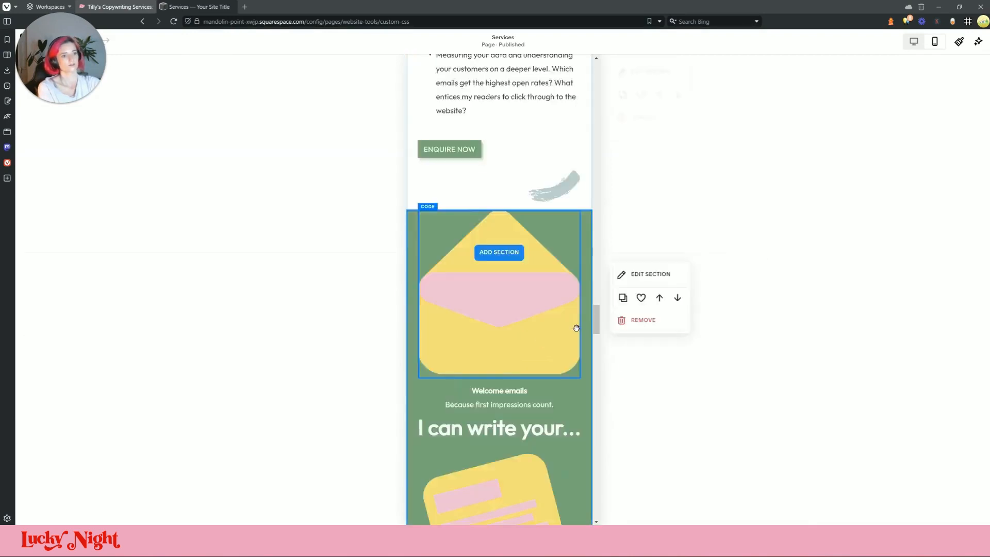
scroll(475, 206, "down", 6)
scroll(514, 201, "up", 3)
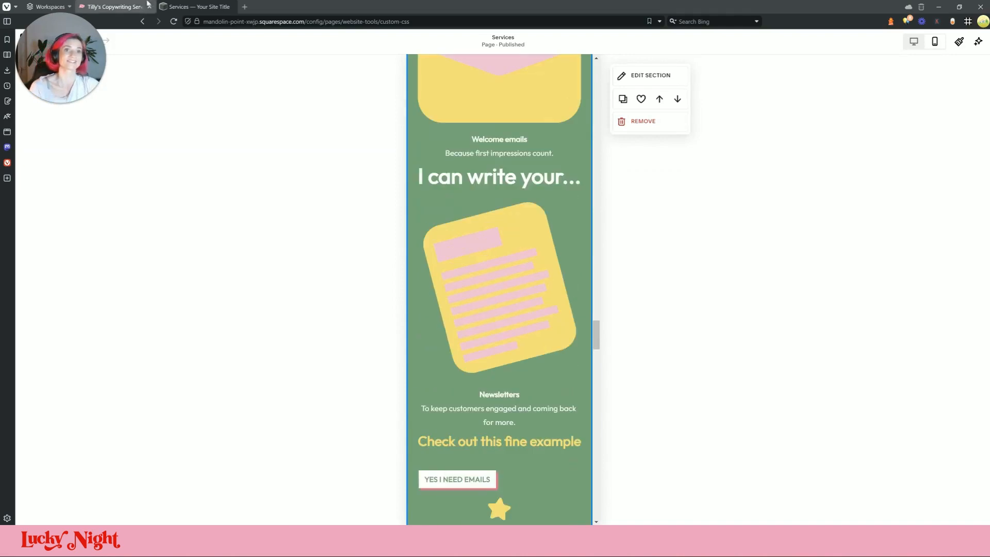
left_click(146, 6)
scroll(431, 361, "down", 6)
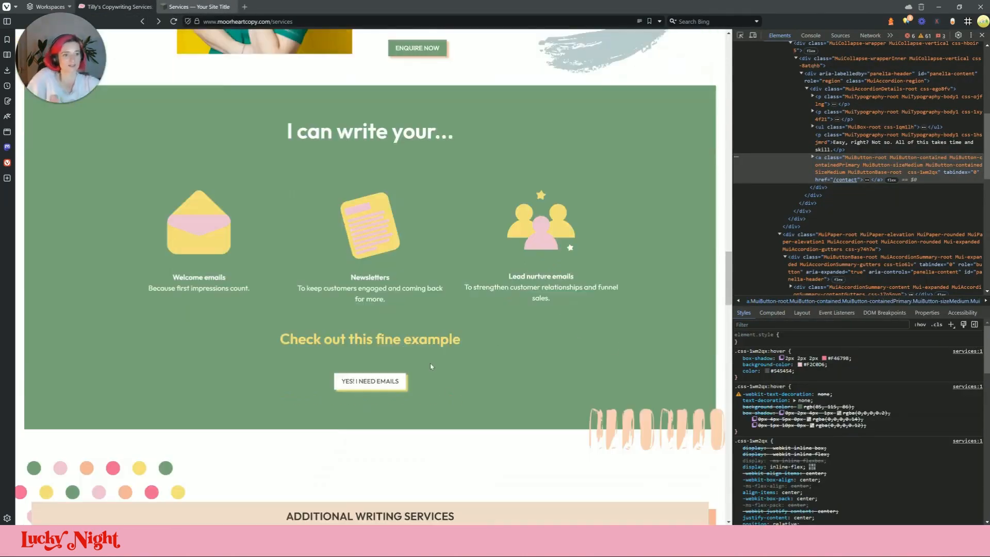
left_click(135, 7)
scroll(545, 189, "up", 3)
scroll(545, 190, "up", 1)
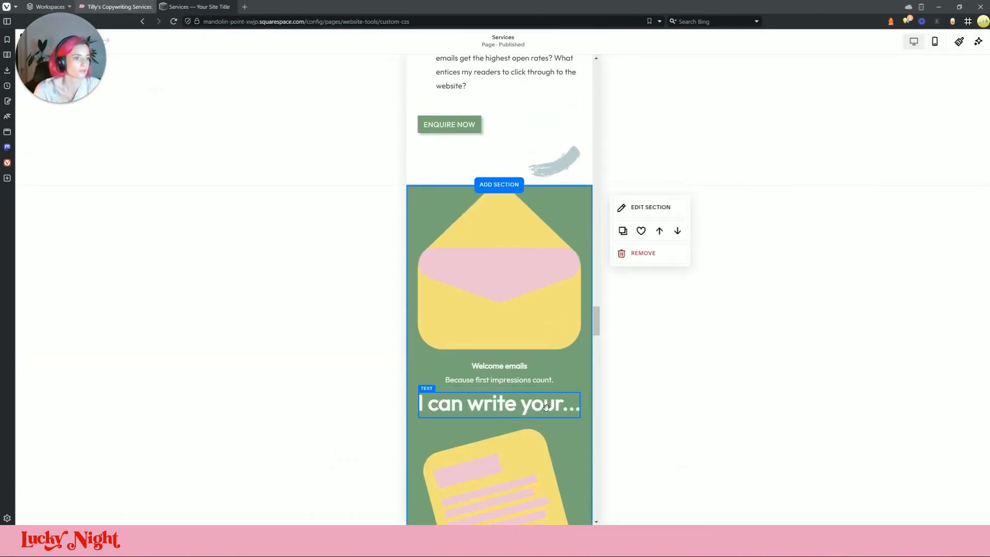
left_click(562, 405)
left_click(660, 401)
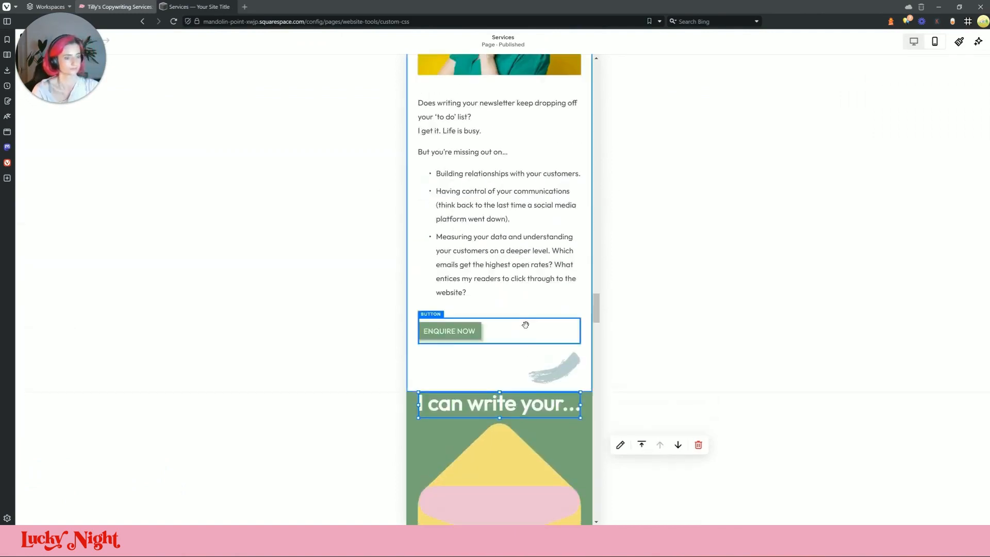
left_click(517, 133)
left_click_drag(518, 133, 740, 267)
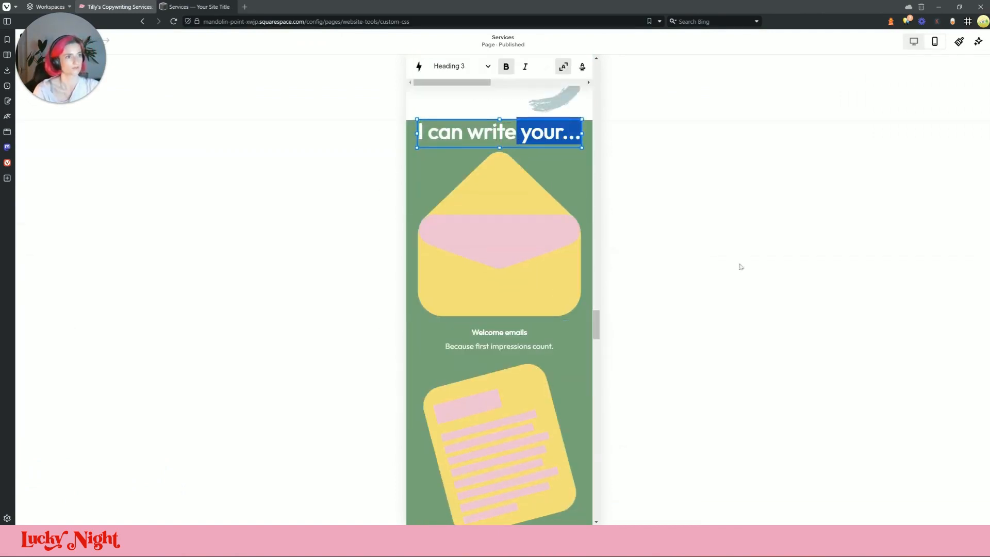
left_click(740, 267)
- Shrink the envelope illustration to about half its width and centre it just above the Welcome emails text
left_click(485, 183)
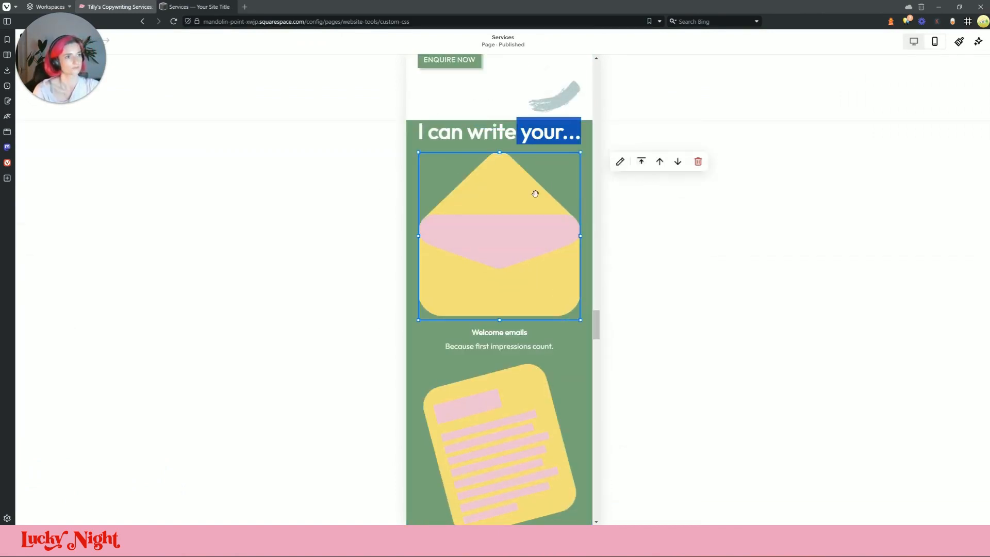
left_click_drag(580, 320, 493, 253)
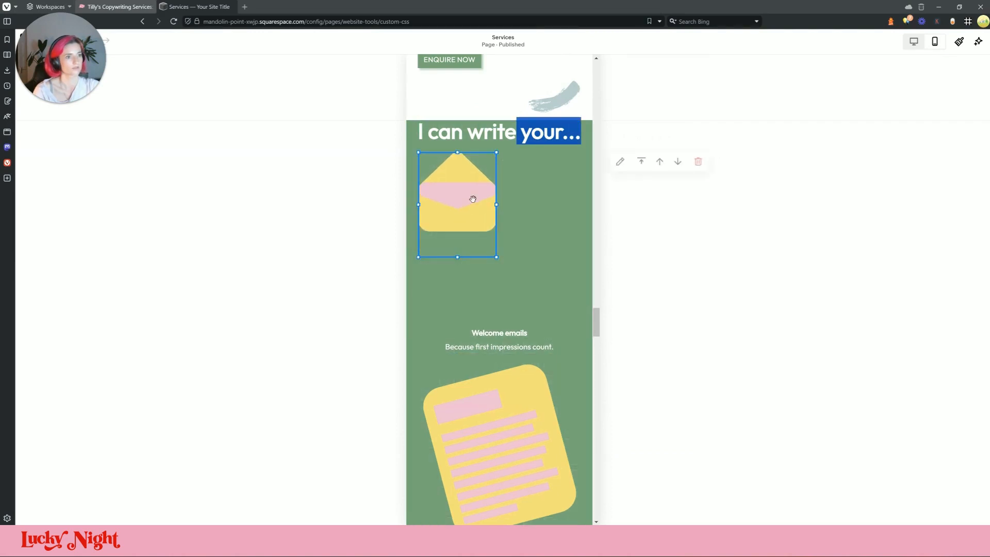
left_click_drag(471, 199, 513, 279)
- Move the "I can write your..." heading down, leaving space between it and the green section's upper edge
left_click_drag(514, 138, 513, 180)
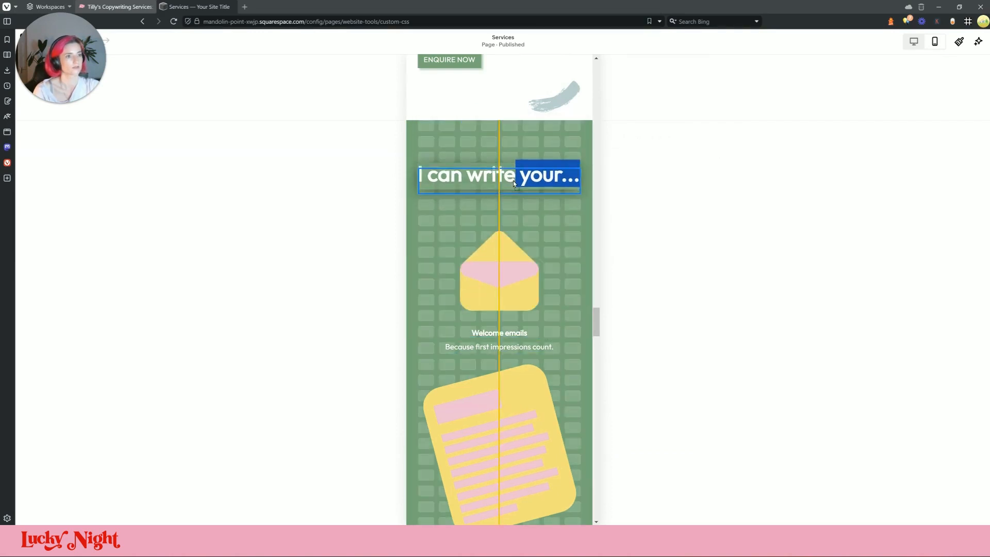
left_click(548, 179)
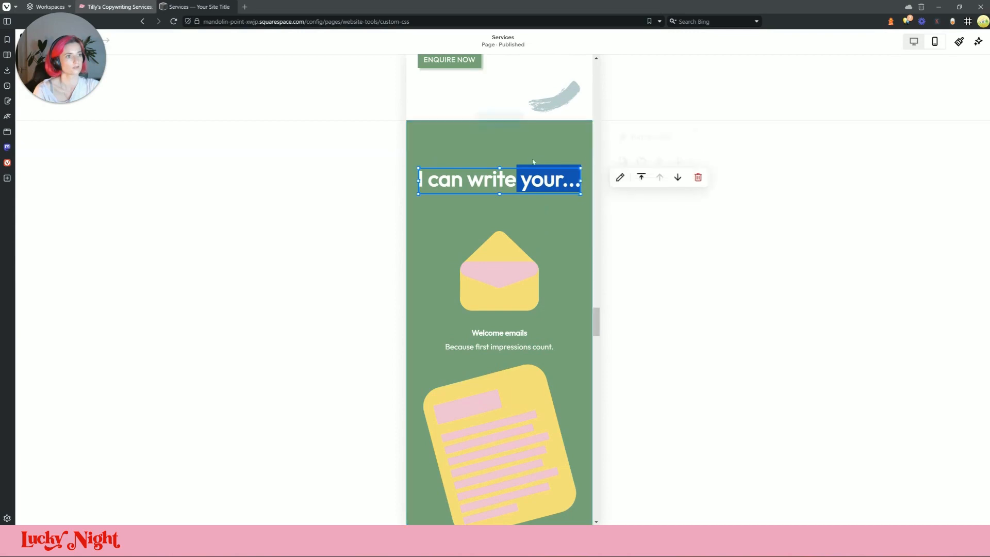
left_click(538, 132)
left_click_drag(501, 181, 500, 171)
scroll(521, 290, "down", 1)
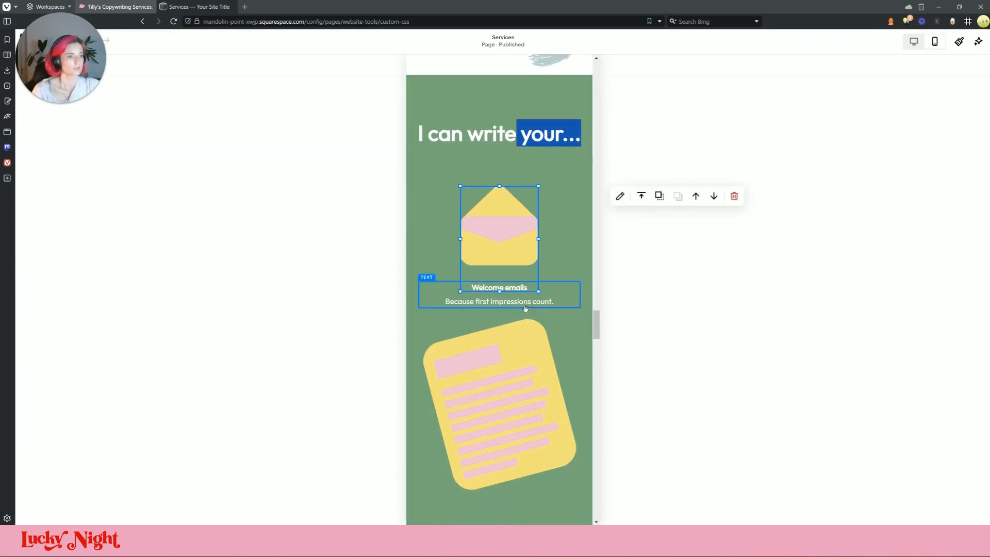
mouse_move(519, 299)
left_mouse_down()
mouse_move(520, 314)
mouse_move(500, 274)
mouse_move(523, 295)
mouse_move(523, 285)
left_mouse_up()
- Shrink and centre the newsletter page illustration below the Welcome emails text, and move the Newsletters text directly beneath it
scroll(541, 282, "down", 3)
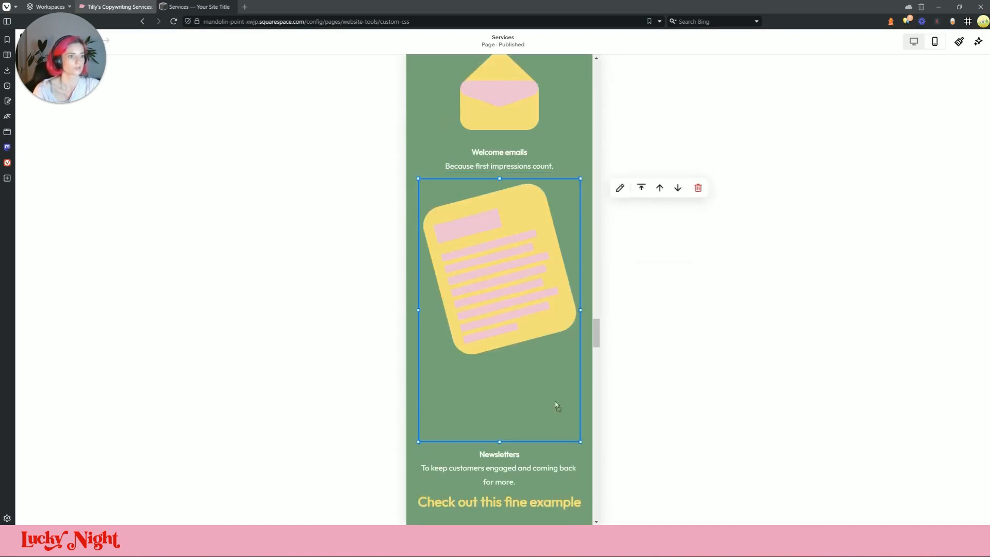
left_click_drag(581, 442, 490, 259)
left_click_drag(469, 227, 503, 275)
left_click(526, 472)
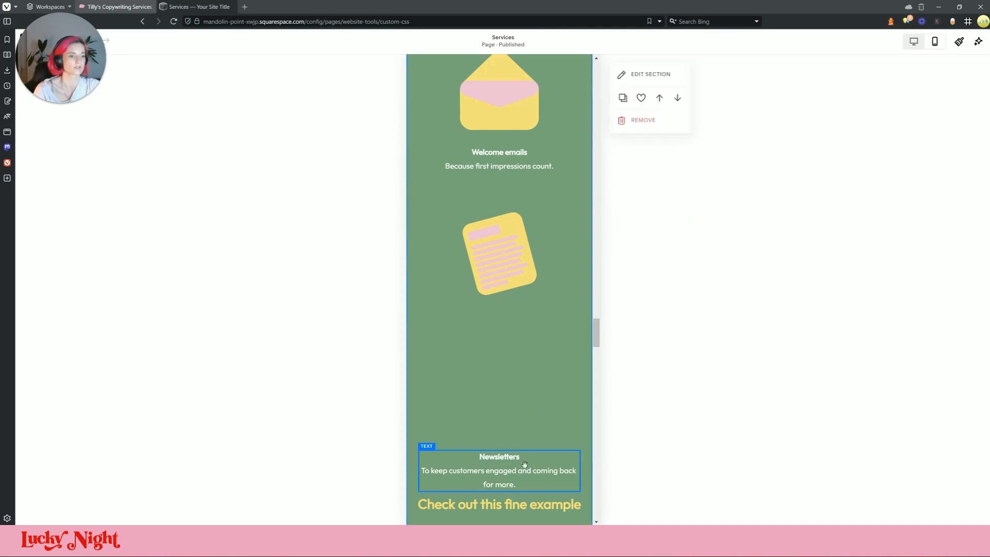
left_click_drag(526, 472, 529, 335)
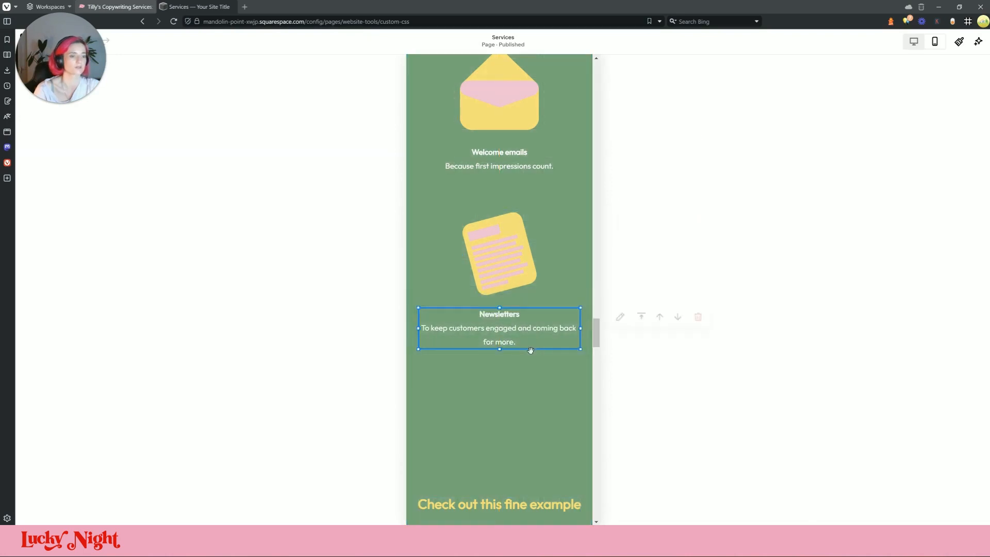
- Move the people illustration below the Newsletters text, shrink and centre it, and place the Lead nurture emails text directly beneath it
scroll(531, 349, "down", 3)
left_click(560, 443)
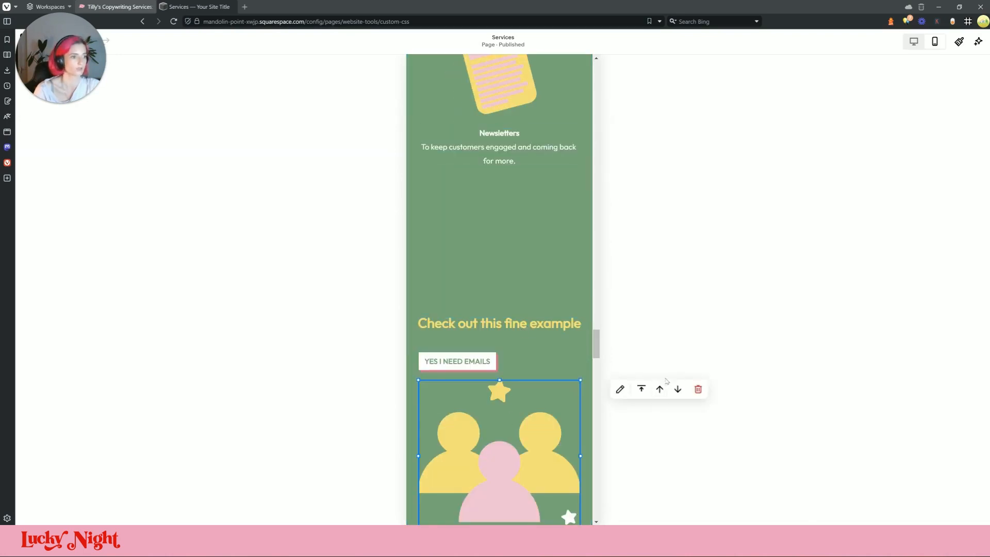
left_click(659, 391)
left_click(658, 391)
left_click_drag(510, 451, 532, 325)
left_click_drag(590, 405, 511, 330)
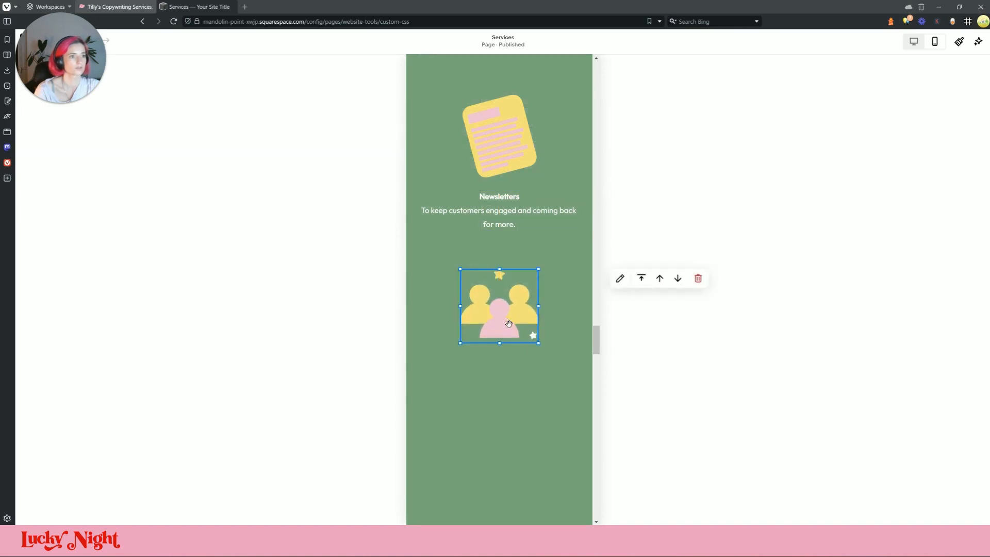
scroll(528, 382, "down", 3)
left_click_drag(510, 462, 516, 236)
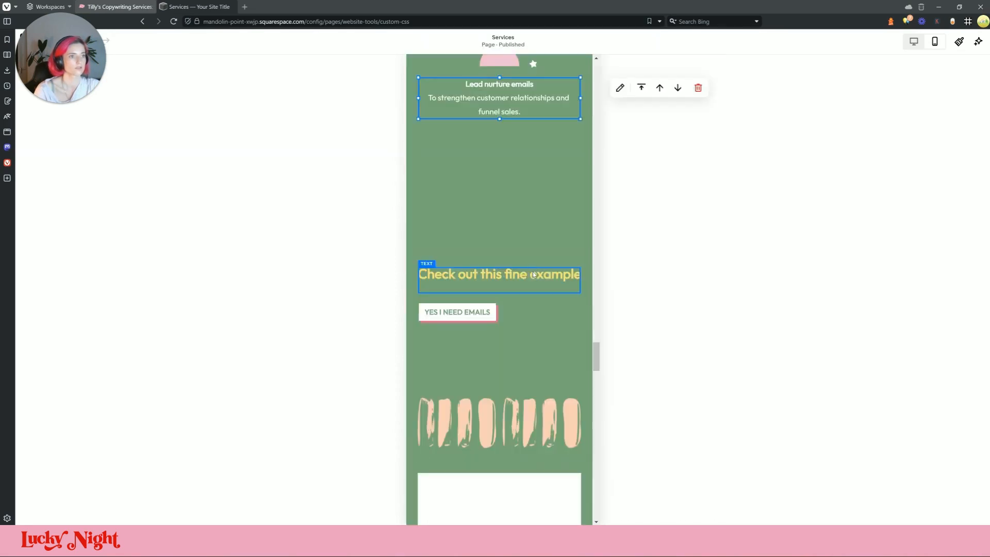
- Examine the "Check out this fine example" heading and the button below it on the reference website against the mobile layout
left_click(496, 281)
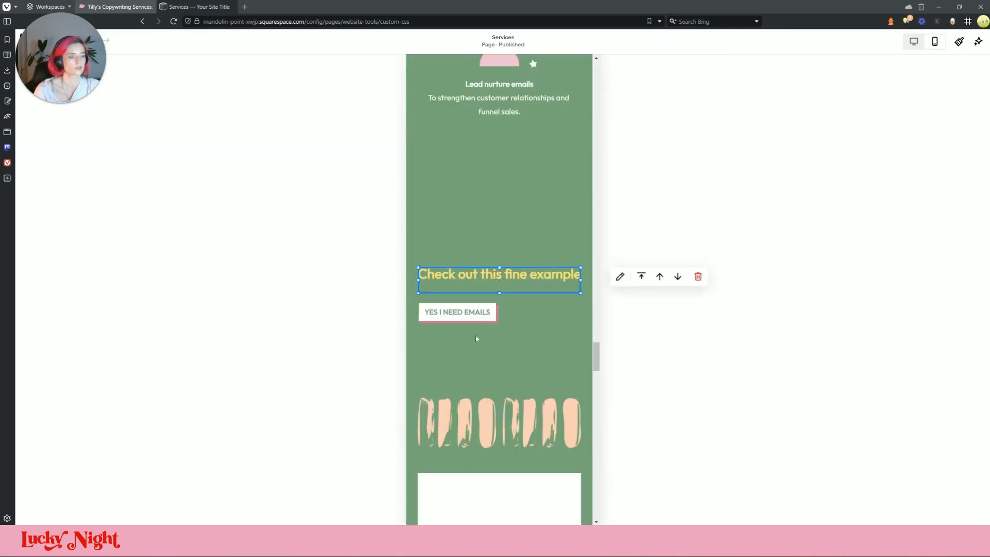
scroll(479, 314, "up", 4)
left_click(188, 7)
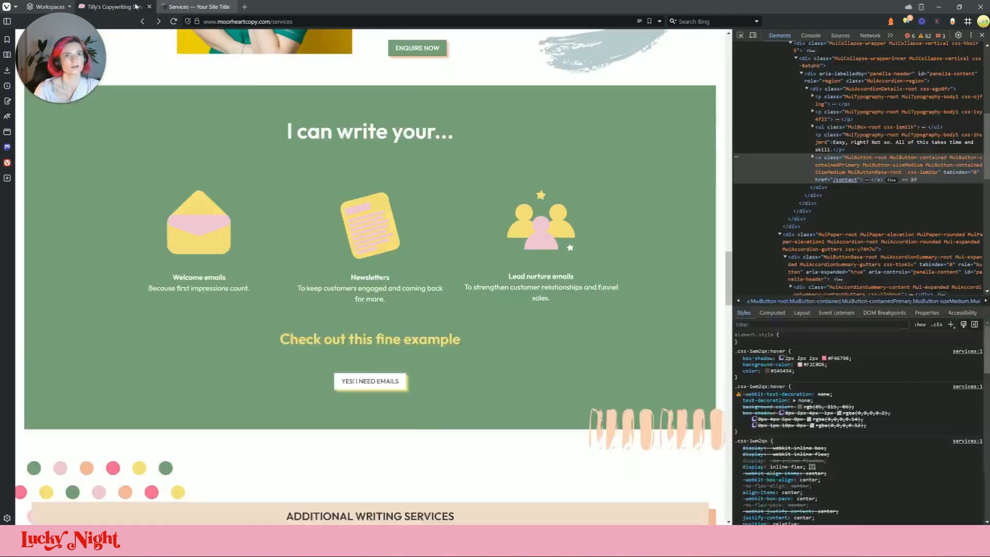
left_click(191, 7)
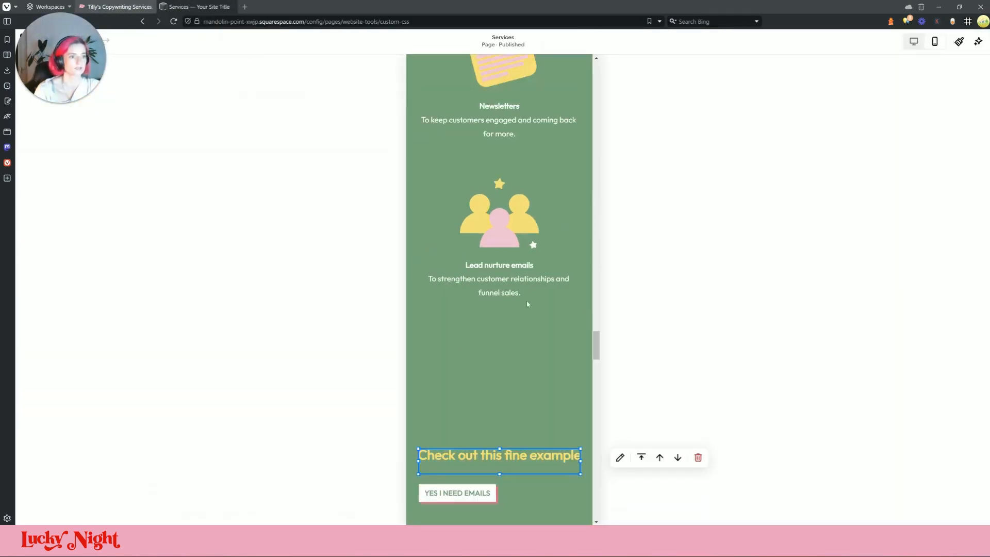
left_click(580, 397)
scroll(537, 398, "down", 3)
scroll(507, 411, "up", 2)
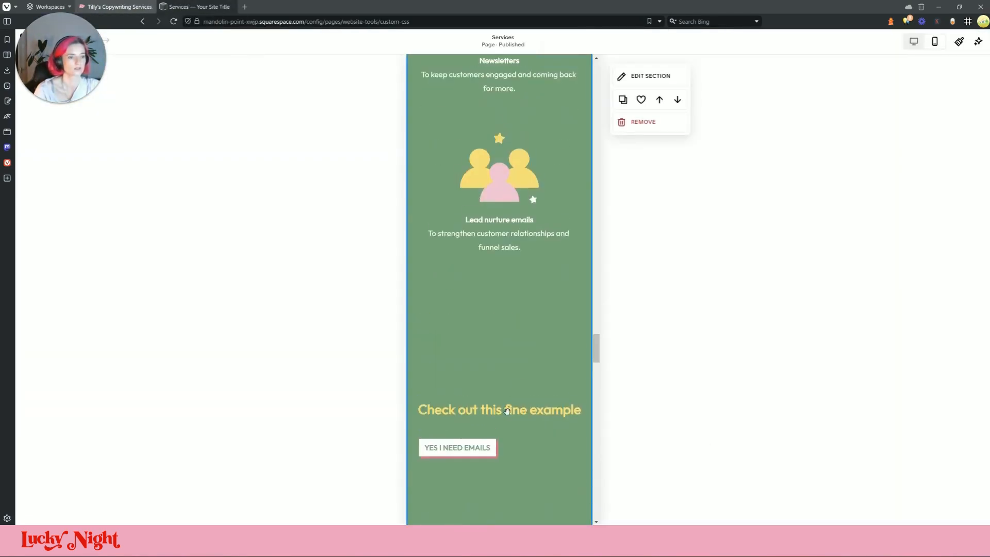
left_click(116, 7)
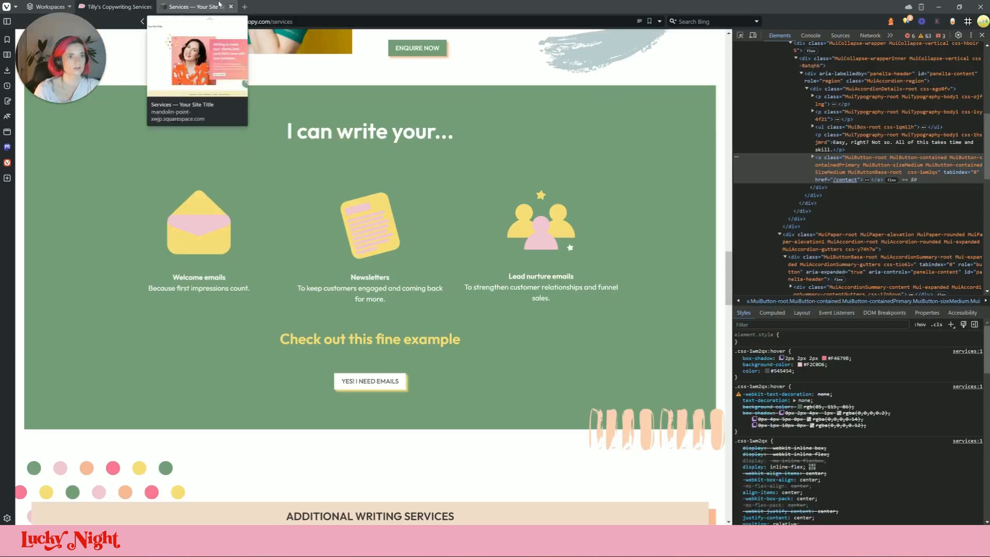
double_click(361, 340)
triple_click(361, 339)
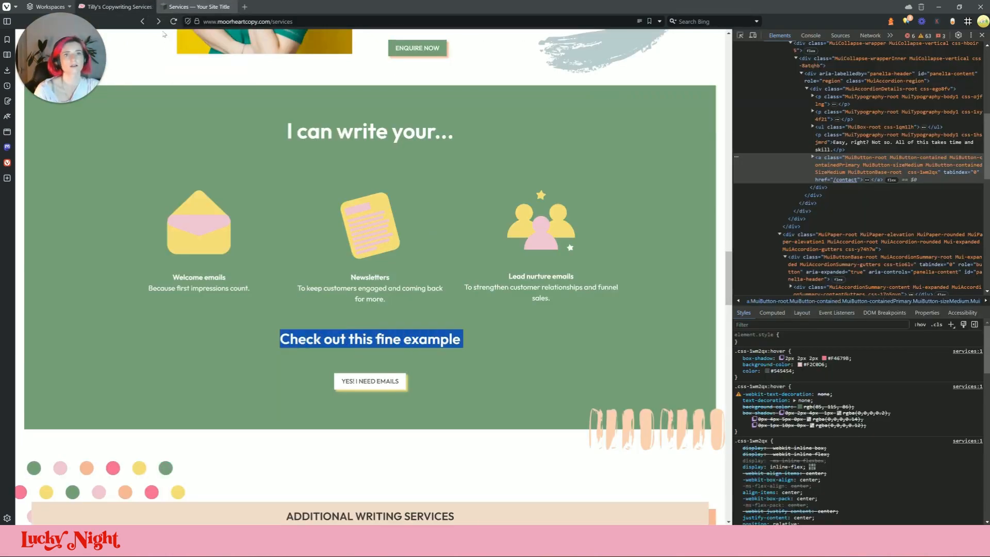
left_click(405, 352)
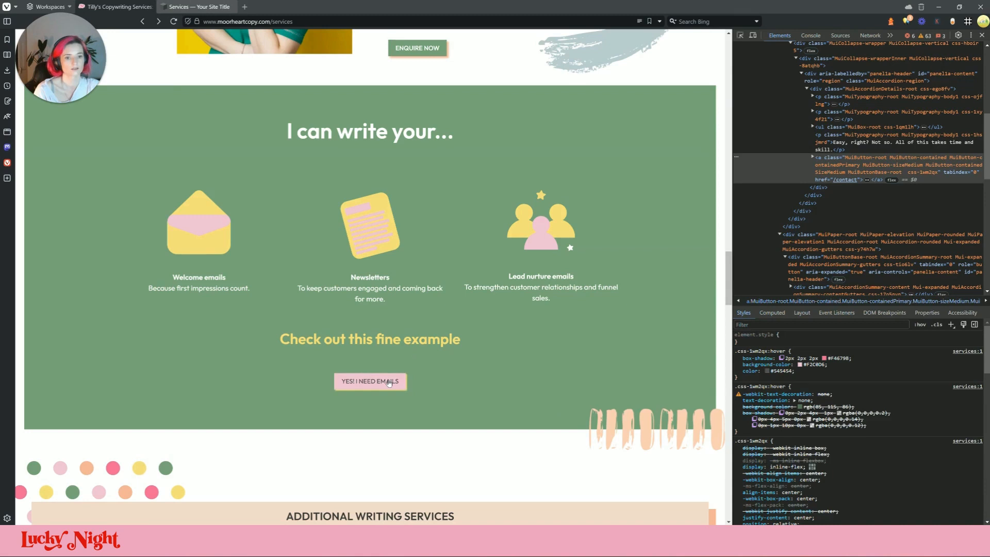
double_click(389, 339)
triple_click(389, 339)
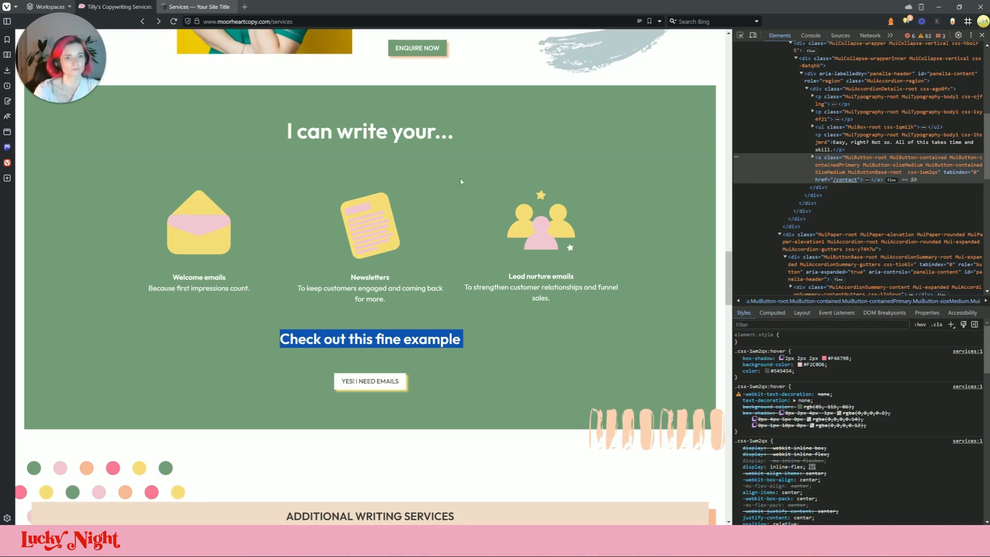
left_click(423, 343)
triple_click(423, 343)
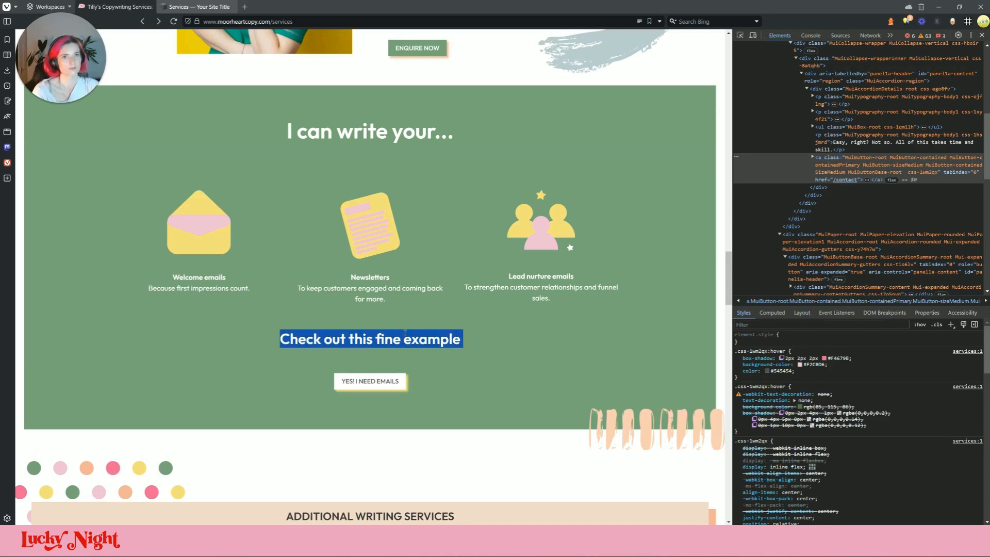
- Move the "Check out this fine example" heading up under the Lead nurture emails text and centre the Yes I Need Emails button below it
left_click(196, 5)
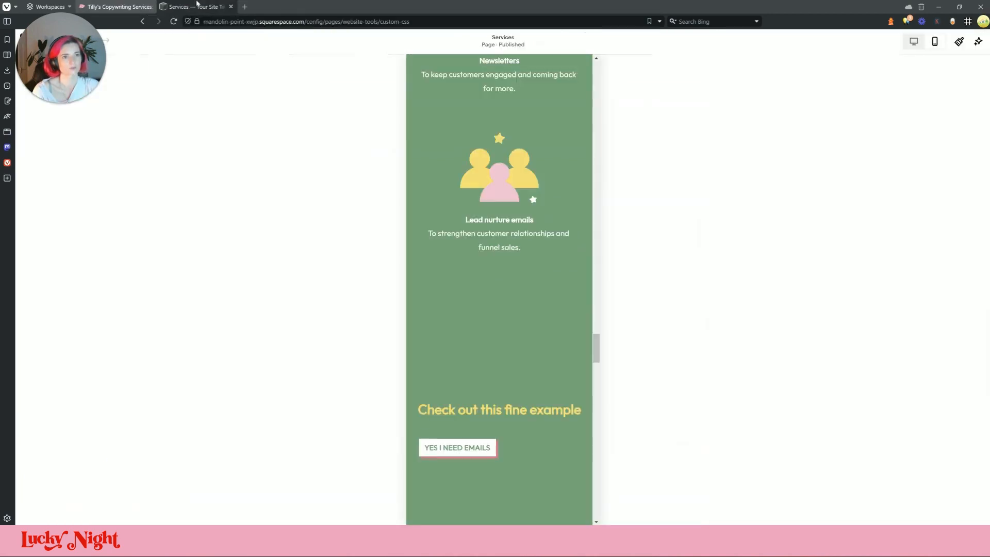
left_click_drag(519, 415, 521, 284)
left_click_drag(464, 452, 405, 324)
left_click_drag(539, 321, 601, 317)
left_click(537, 380)
- Compare the peach brush strokes and white block at the green section's lower end with the reference website
scroll(559, 336, "down", 4)
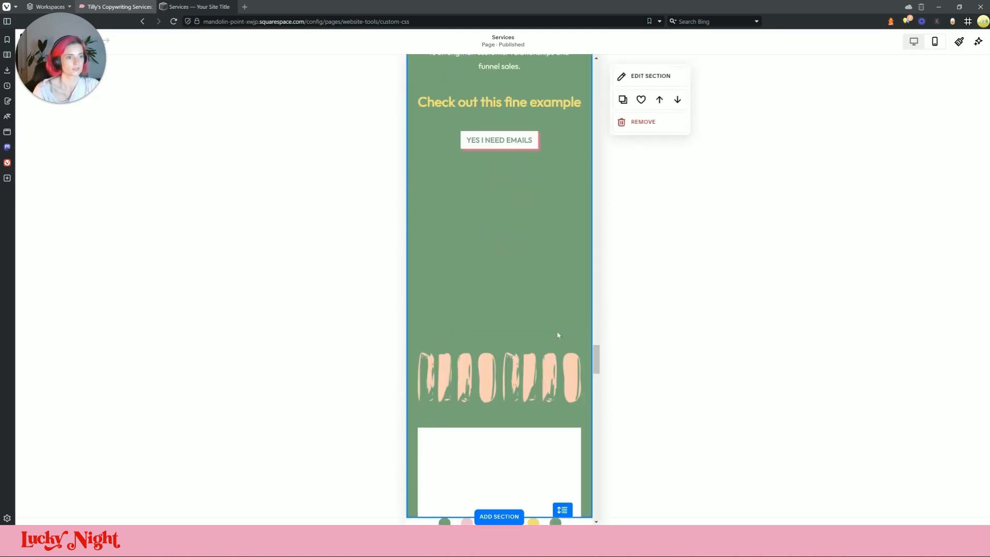
left_click(198, 7)
left_click(119, 7)
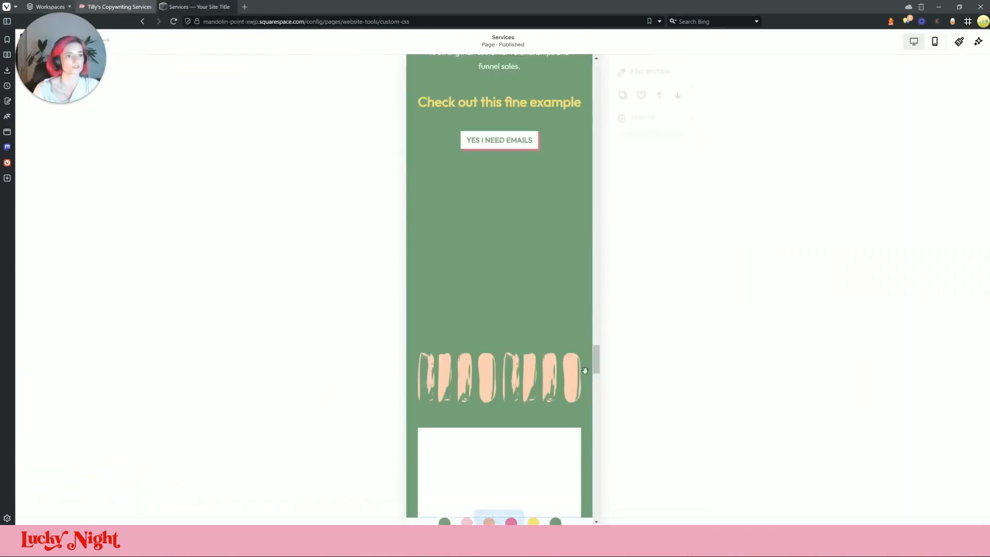
scroll(549, 352, "up", 1)
scroll(548, 353, "down", 3)
scroll(531, 359, "up", 5)
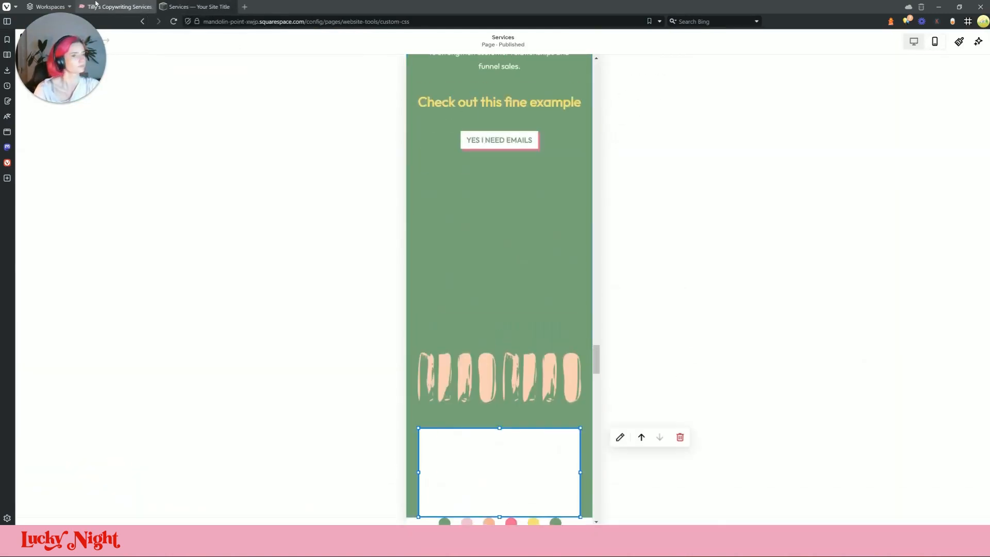
left_click(206, 7)
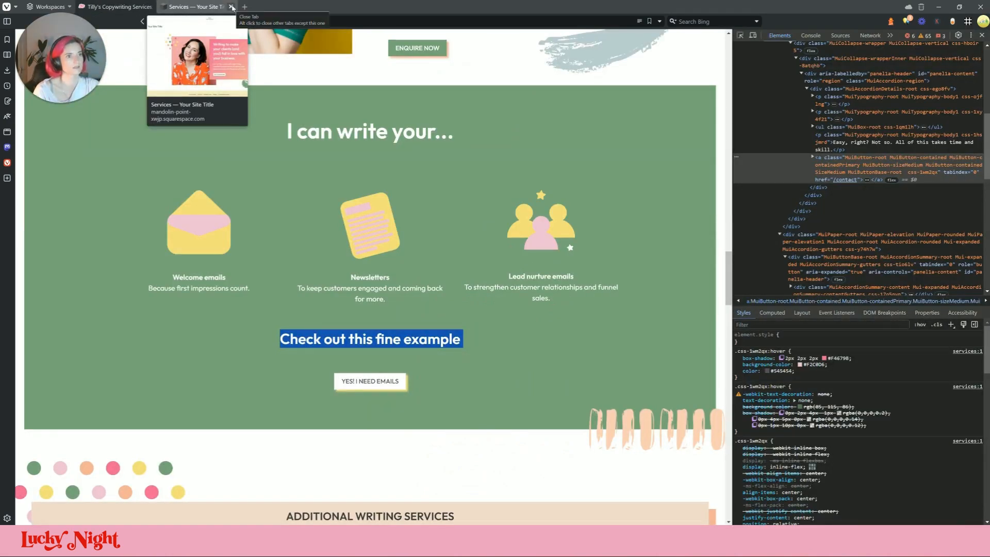
left_click(191, 6)
scroll(523, 356, "up", 2)
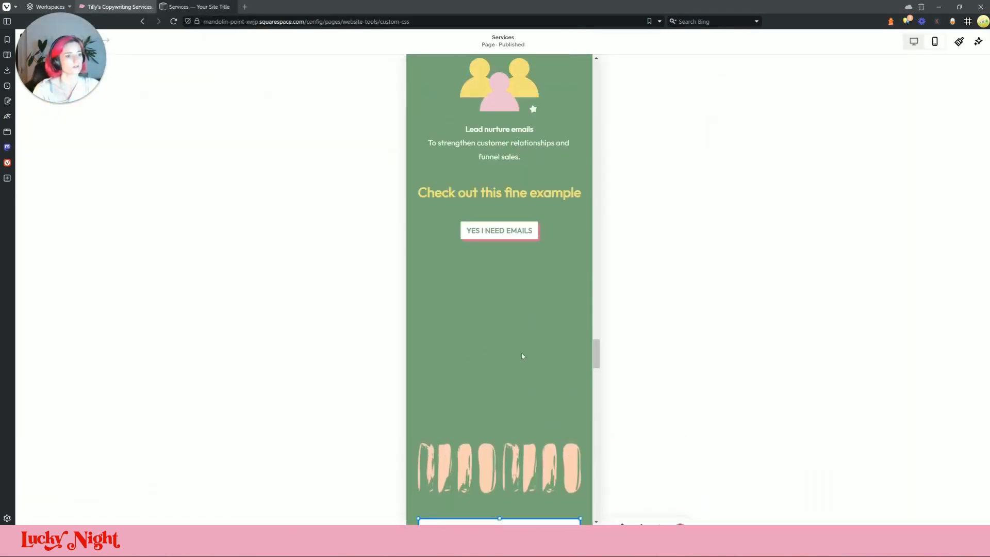
- Try placing the white block above the envelope illustration at the upper end of the green Emails section
scroll(522, 345, "down", 4)
mouse_move(507, 377)
left_mouse_down()
mouse_move(510, 143)
mouse_move(530, 249)
left_mouse_up()
scroll(531, 249, "up", 1)
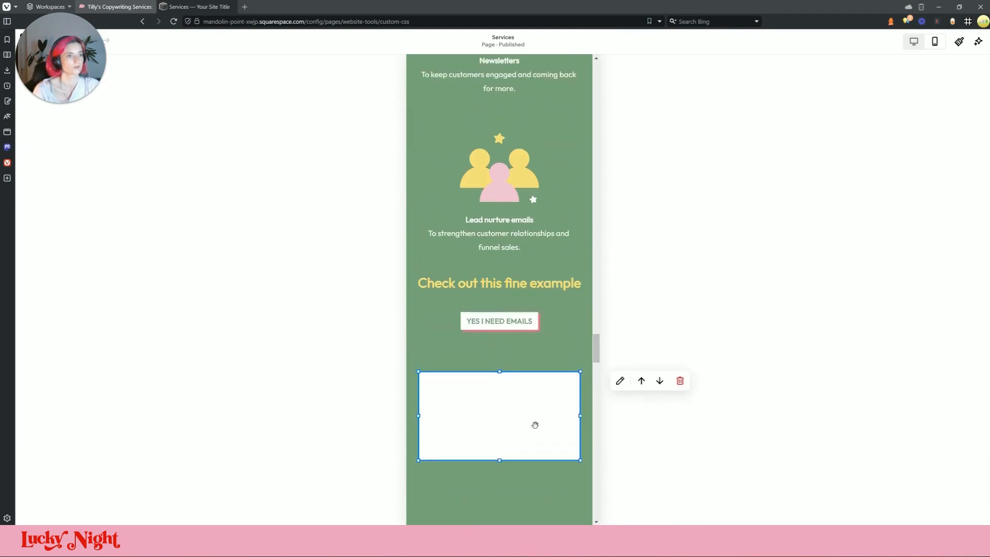
left_click_drag(549, 144, 534, 116)
scroll(534, 144, "up", 7)
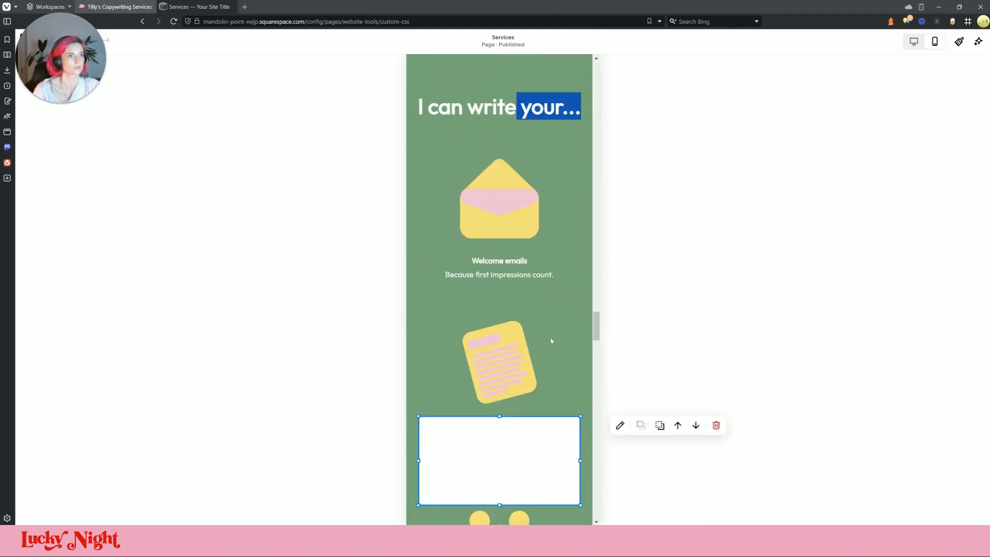
left_click_drag(518, 455, 522, 107)
scroll(539, 201, "up", 7)
scroll(543, 204, "down", 11)
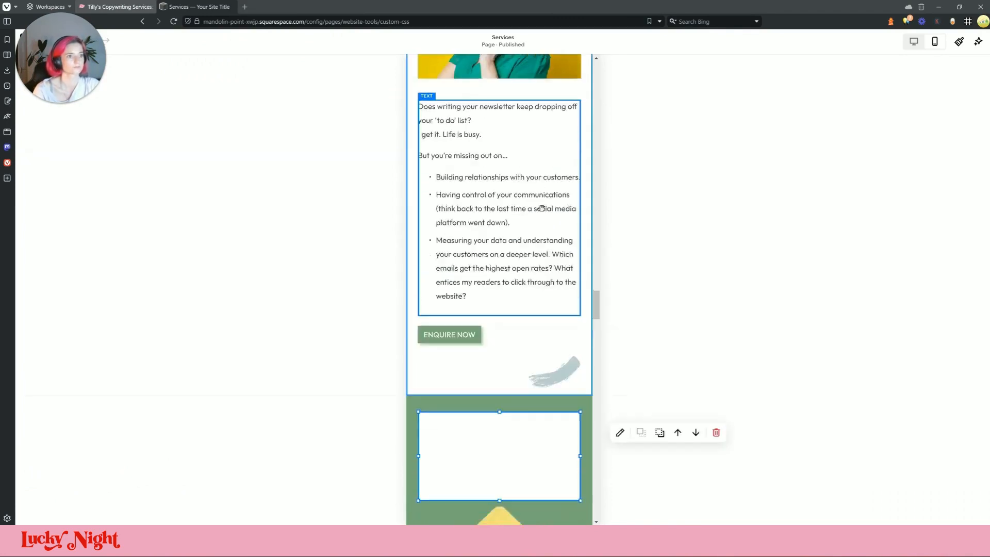
scroll(557, 178, "down", 8)
scroll(555, 217, "up", 14)
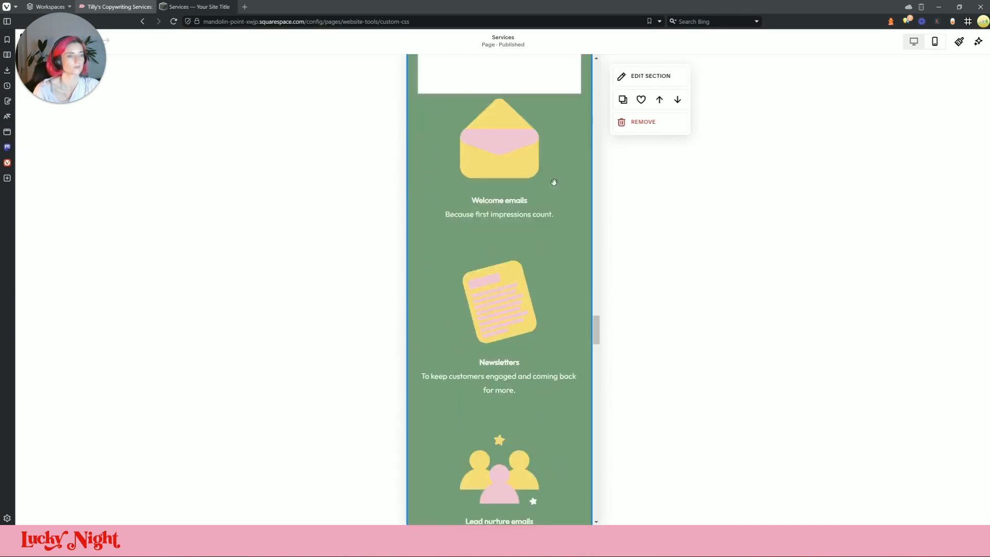
scroll(547, 346, "down", 10)
scroll(557, 281, "up", 5)
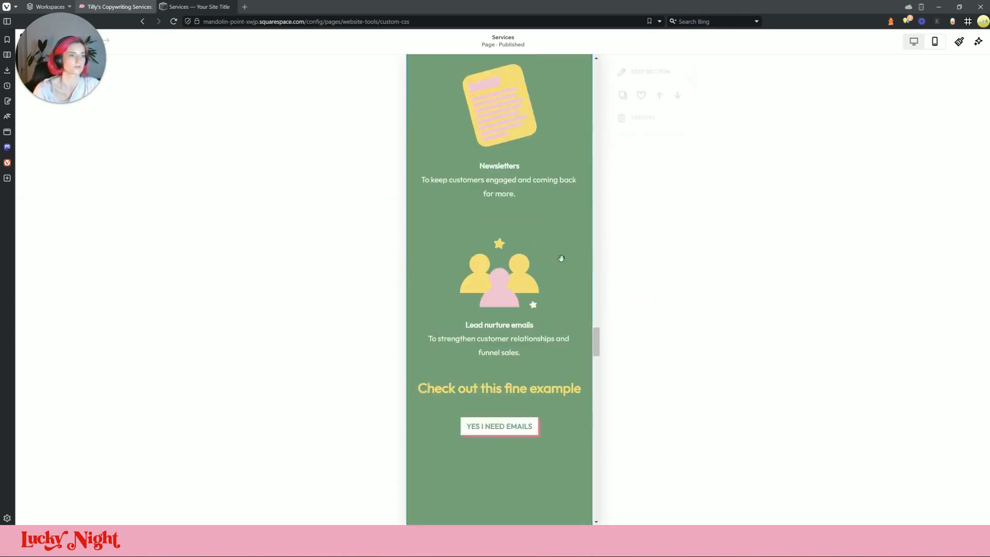
- Bring the white block back down beneath the Yes I Need Emails button and reshape it into a thin full-width strip
left_click_drag(564, 147, 539, 497)
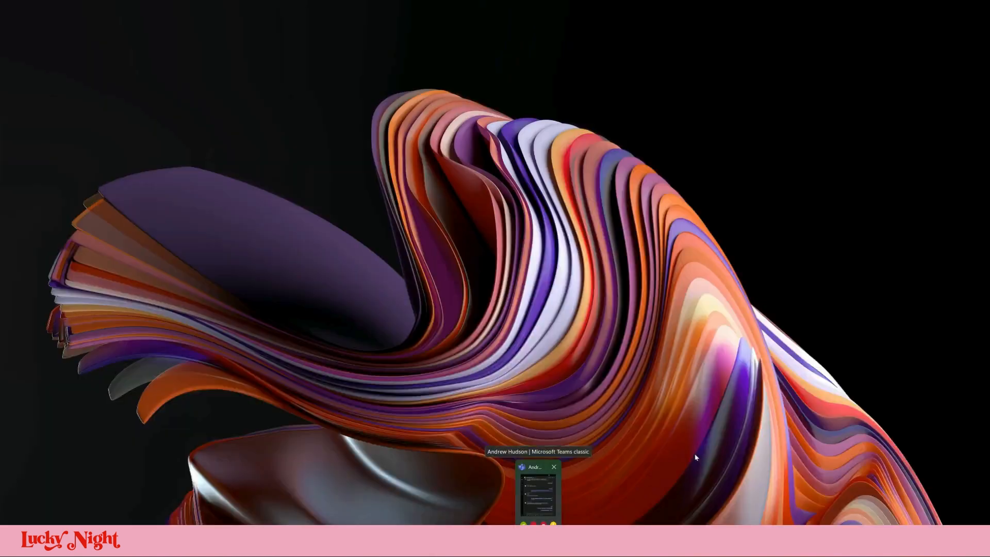
left_click(696, 457)
scroll(508, 361, "down", 4)
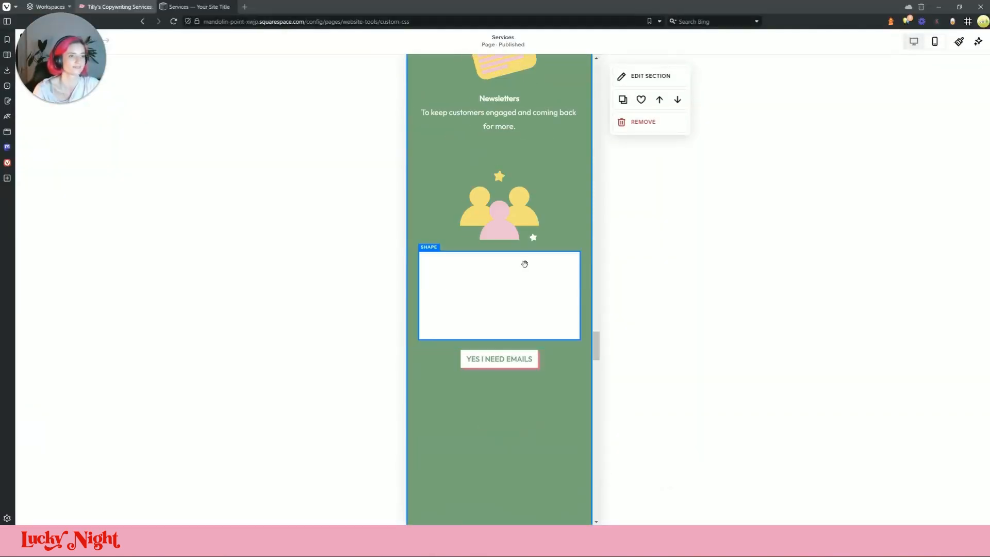
left_click_drag(525, 264, 549, 441)
scroll(526, 306, "down", 4)
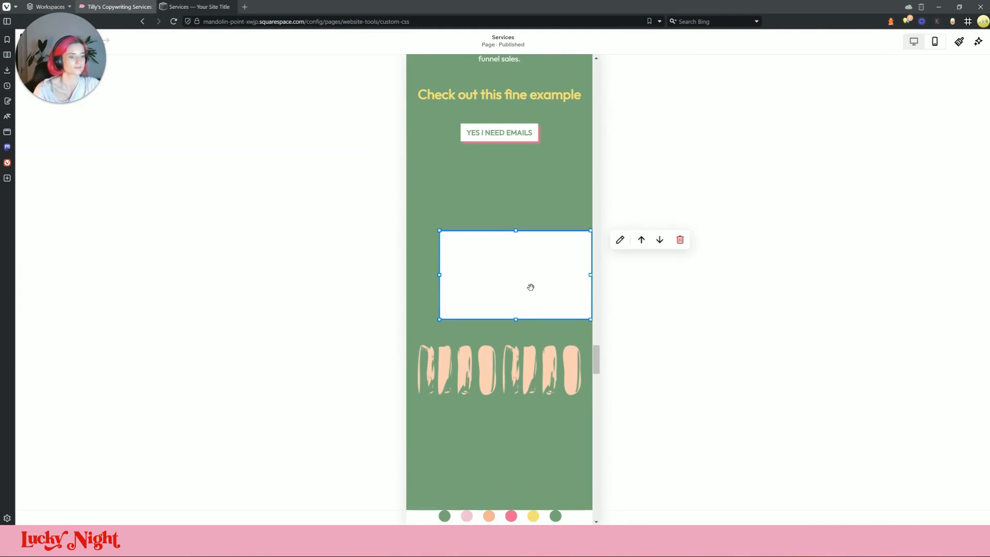
left_click_drag(527, 281, 500, 222)
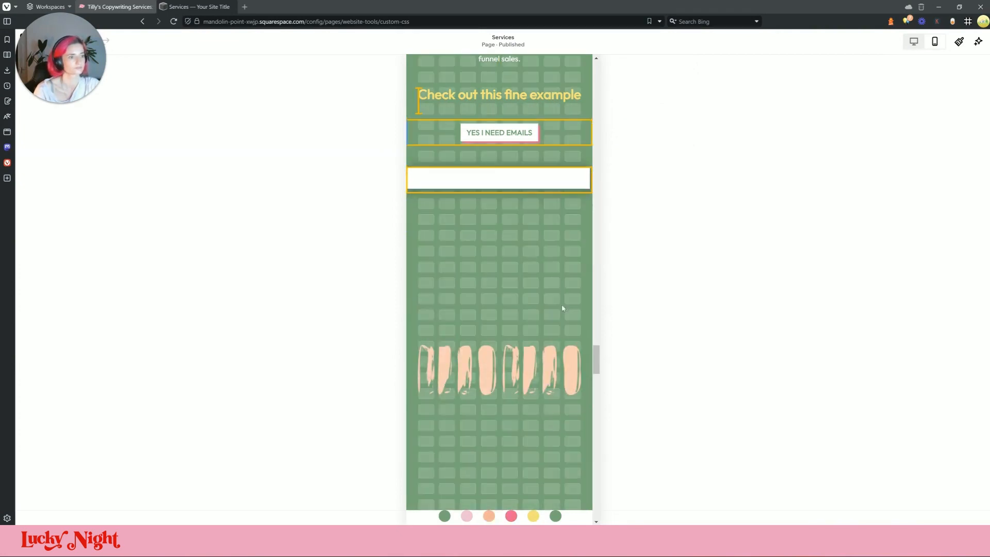
- Move the peach brush strokes up to the white strip, shrink them against the right edge and layer them in front
left_click_drag(549, 387, 537, 211)
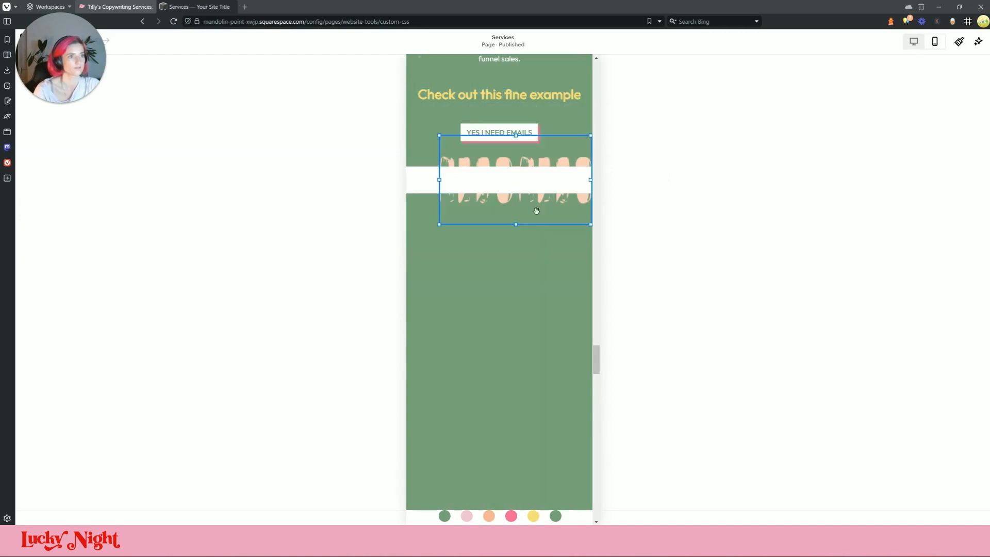
left_click_drag(440, 224, 502, 192)
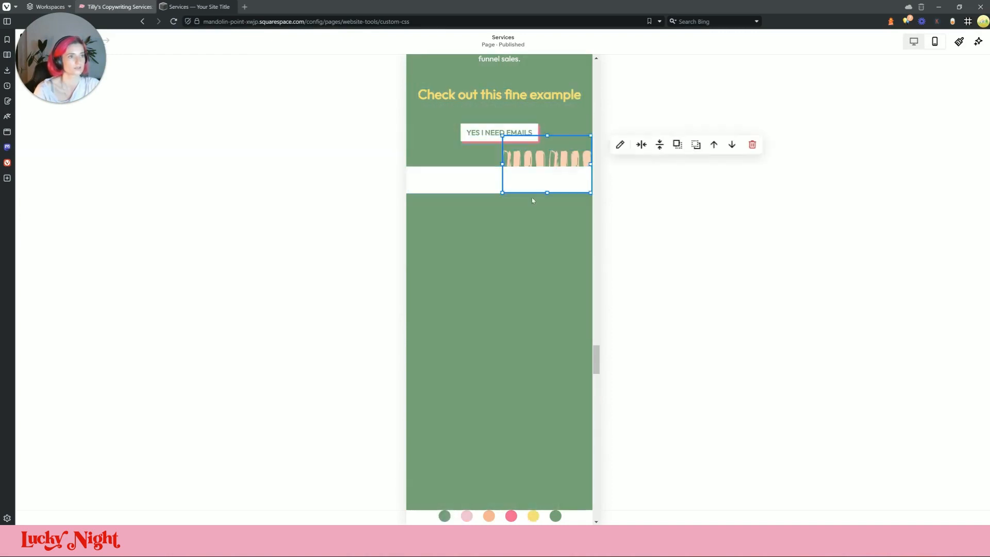
left_click(468, 205)
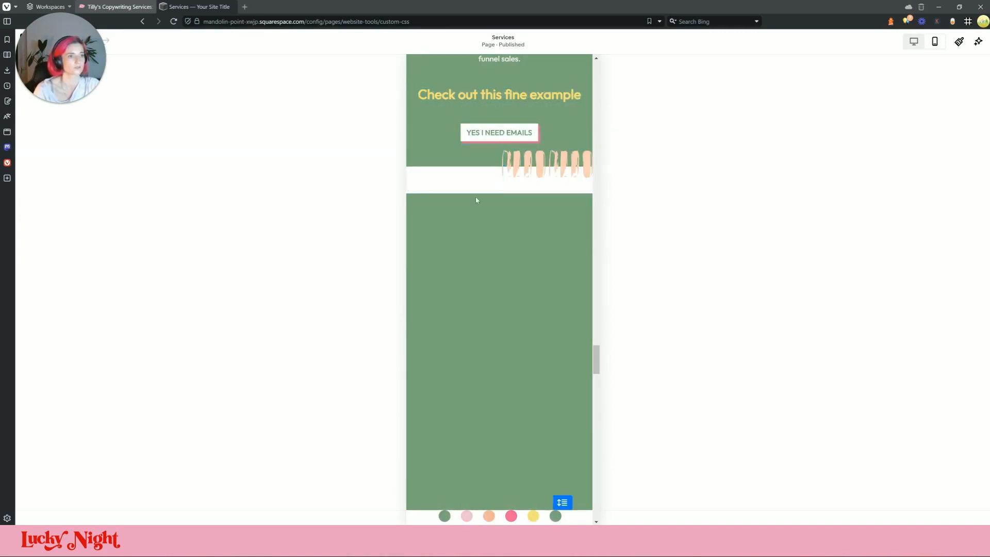
- Lower the white strip and brush strokes slightly, and shorten the green section so it ends at the strip
scroll(543, 312, "up", 4)
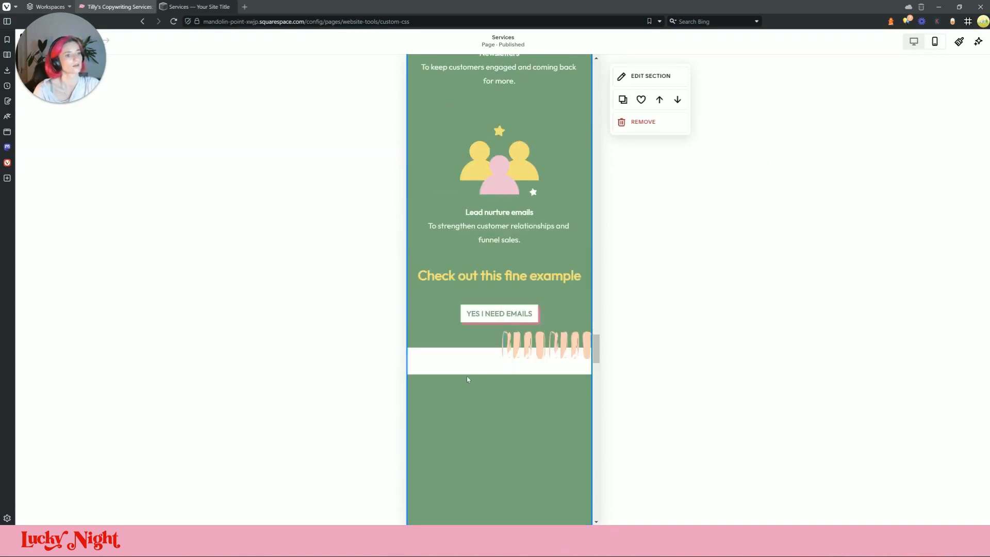
left_click_drag(486, 362, 492, 386)
left_click_drag(555, 353, 552, 387)
scroll(551, 417, "down", 5)
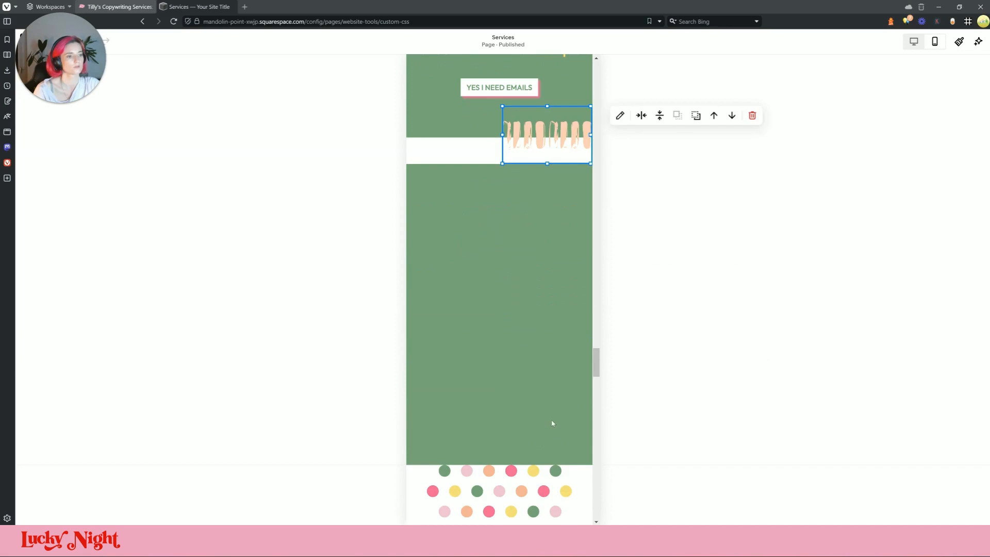
left_click(567, 463)
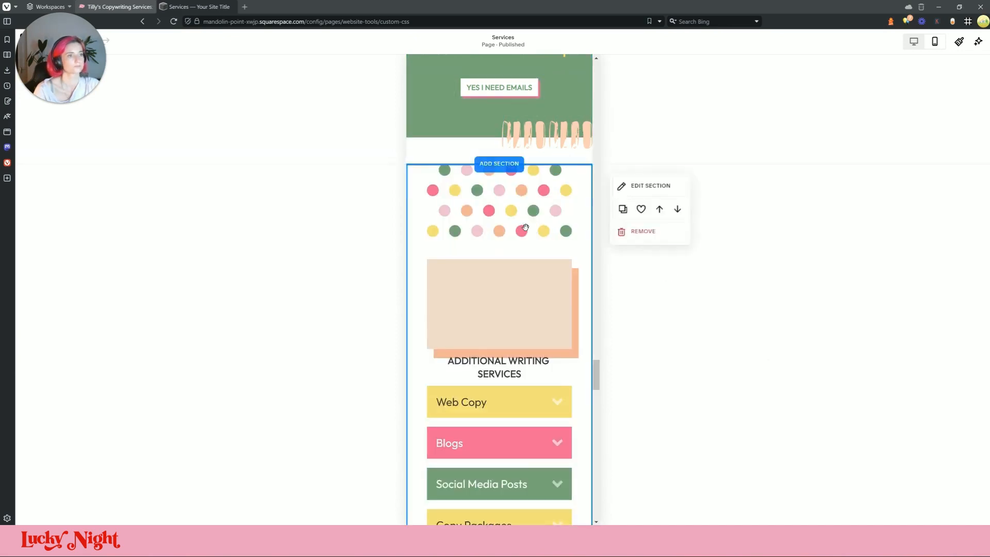
- Check the dot pattern on the reference website and extend the mobile layout's dots to the left margin
left_click(190, 6)
scroll(462, 198, "down", 1)
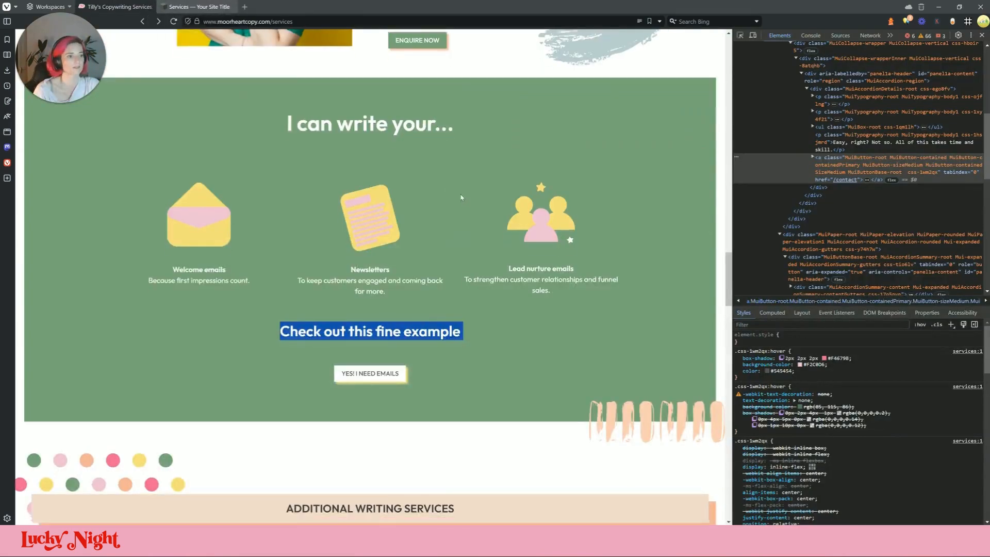
scroll(461, 197, "down", 3)
left_click(116, 6)
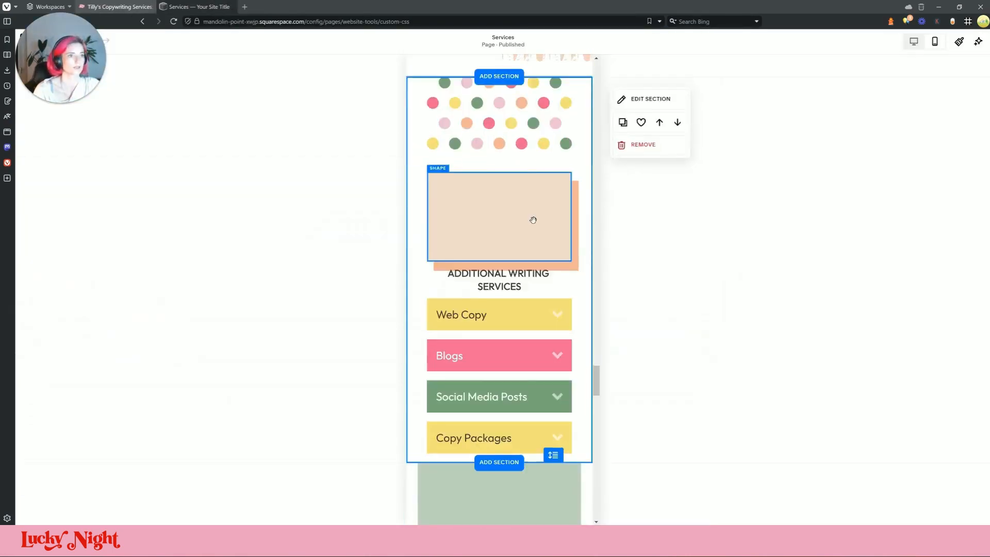
left_click(488, 254)
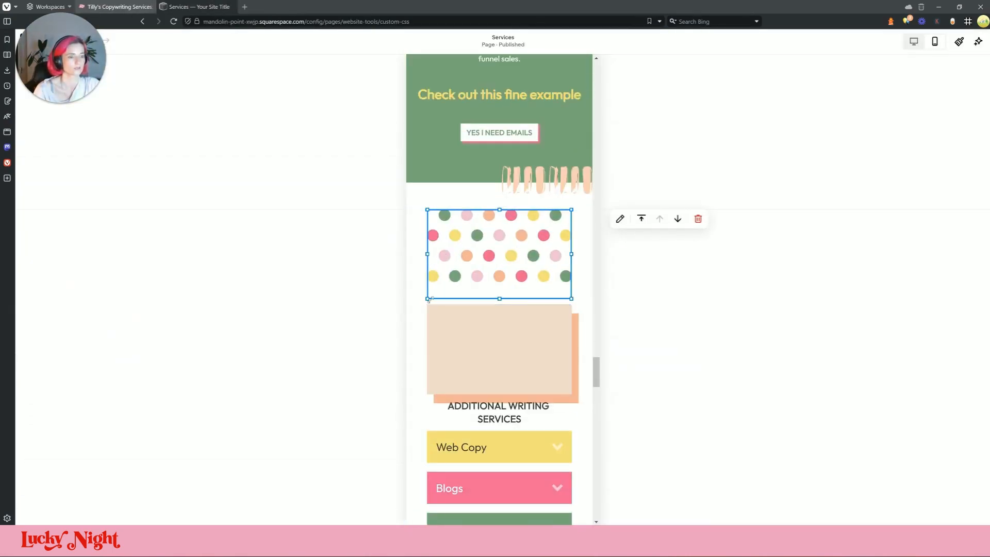
left_click_drag(429, 300, 392, 304)
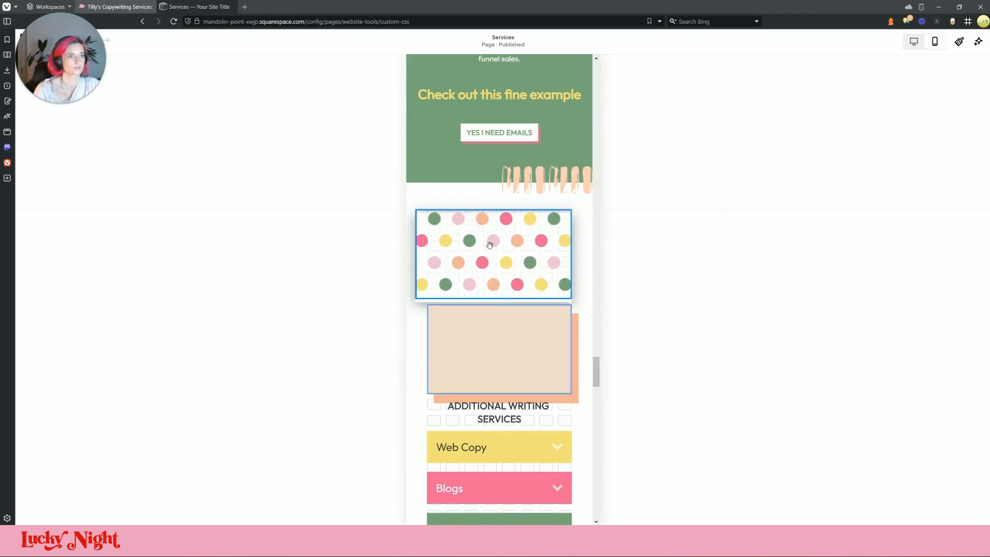
left_click(542, 240)
left_click_drag(552, 267, 530, 261)
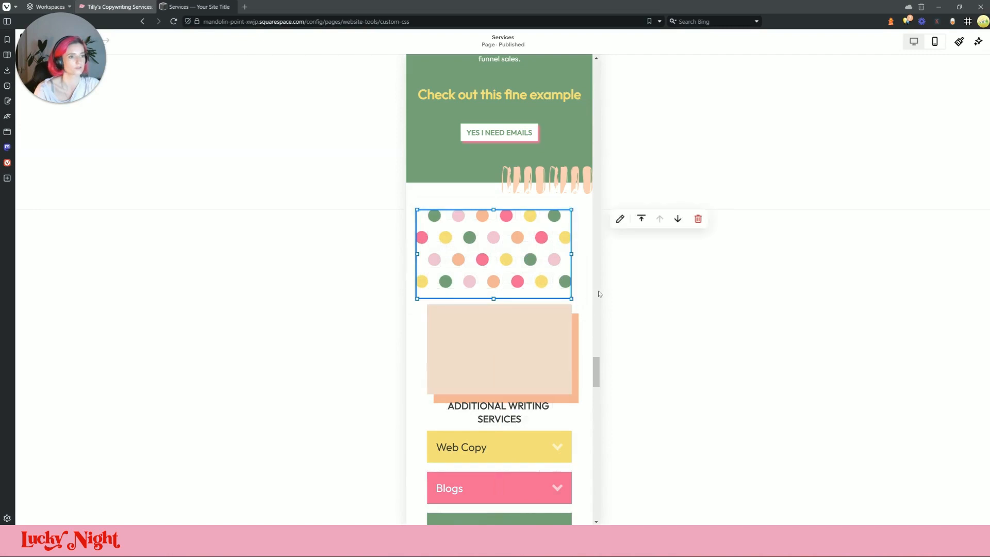
- Move the beige rectangle up over the dot pattern, widen it towards both side margins and shorten it into a narrow band
left_click(546, 342)
left_click(223, 8)
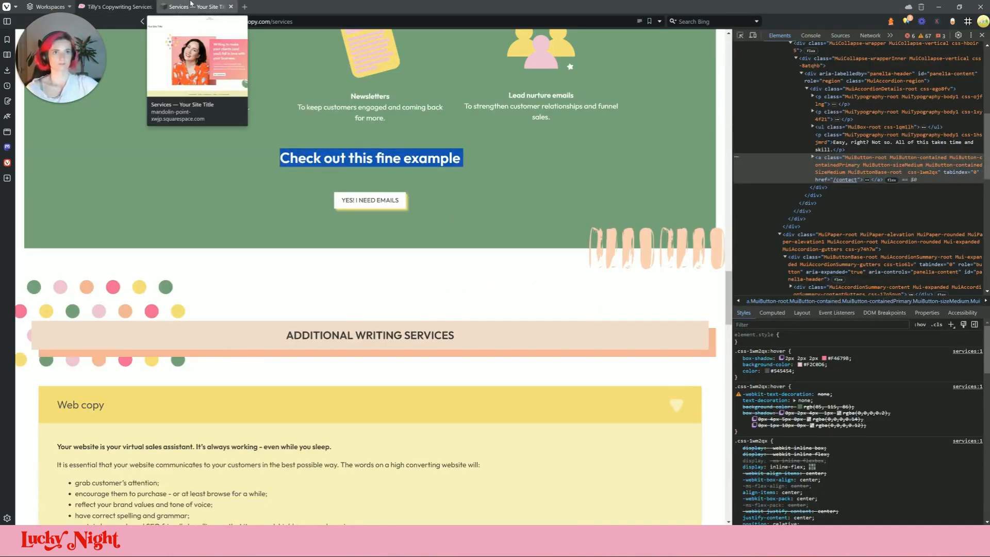
left_click(116, 7)
left_click_drag(526, 326, 521, 248)
left_click_drag(602, 269, 582, 270)
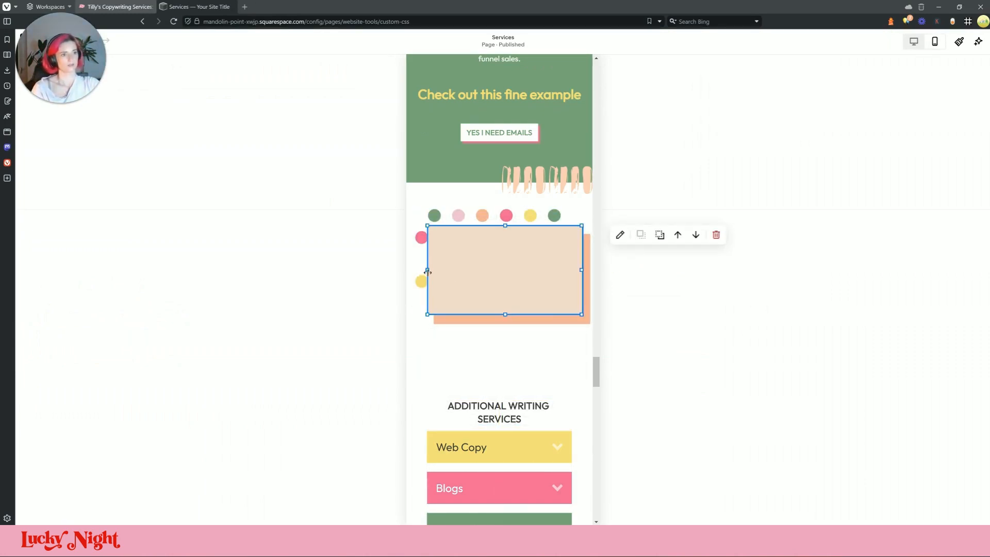
left_click_drag(427, 272, 392, 270)
left_click_drag(498, 315, 504, 266)
- Place the Additional Writing Services heading on the beige band and widen its text box so it fits on one line
left_click_drag(506, 412, 500, 248)
left_click_drag(567, 253, 591, 252)
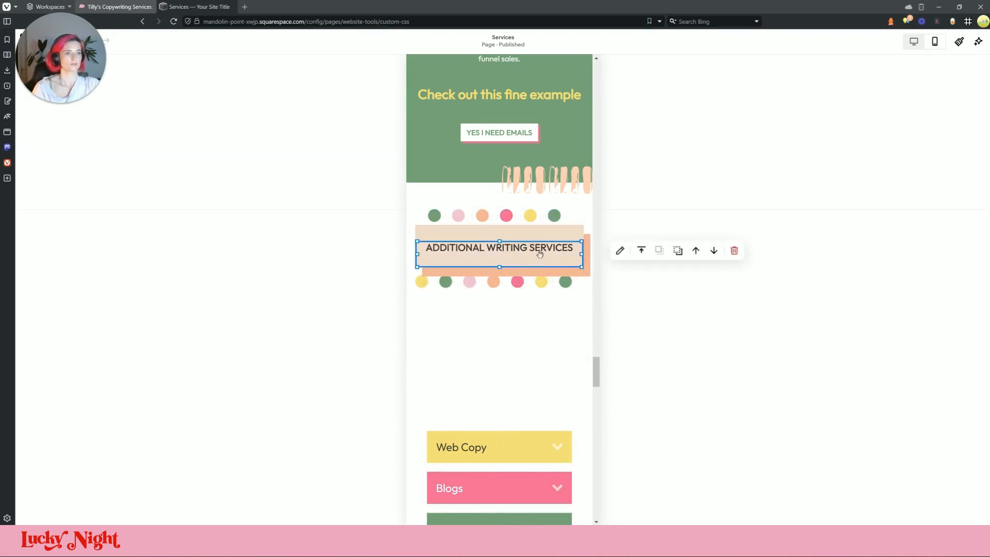
left_click_drag(510, 251, 506, 271)
left_click(511, 256)
left_click(550, 234)
left_click(712, 326)
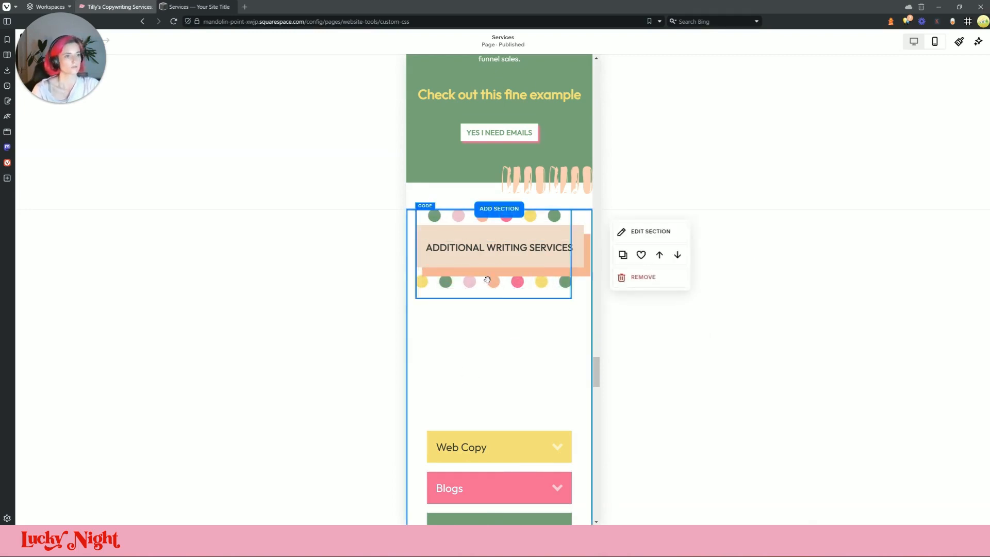
- Widen the dot pattern on its right side to match the beige band's width
left_click(504, 287)
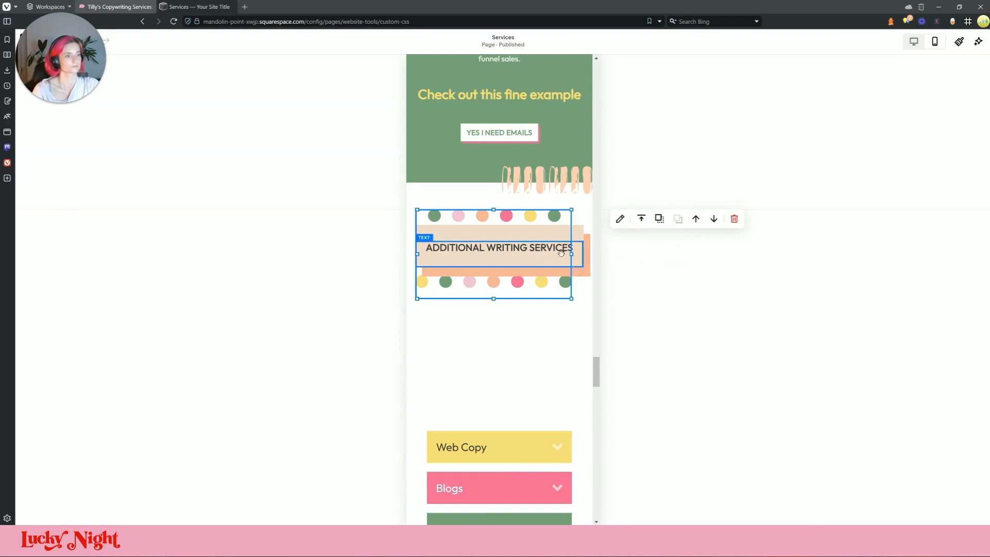
mouse_move(576, 255)
left_mouse_down()
mouse_move(498, 259)
mouse_move(584, 254)
left_mouse_up()
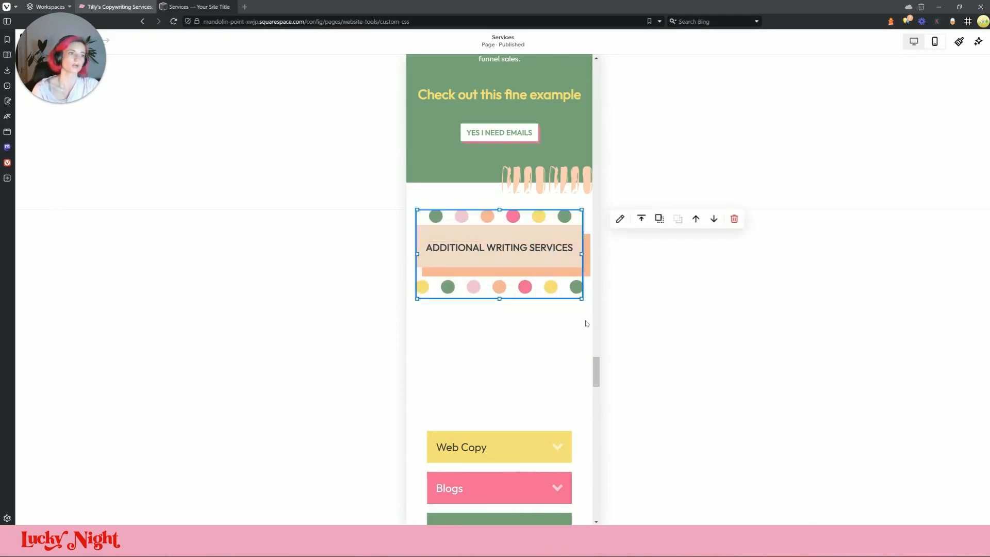
left_click(586, 323)
- Move the writing services accordion up beneath the dot pattern and widen it on both sides to match the band
scroll(572, 330, "down", 3)
left_click_drag(550, 325, 470, 307)
left_click_drag(425, 251, 376, 255)
left_click_drag(572, 253, 590, 256)
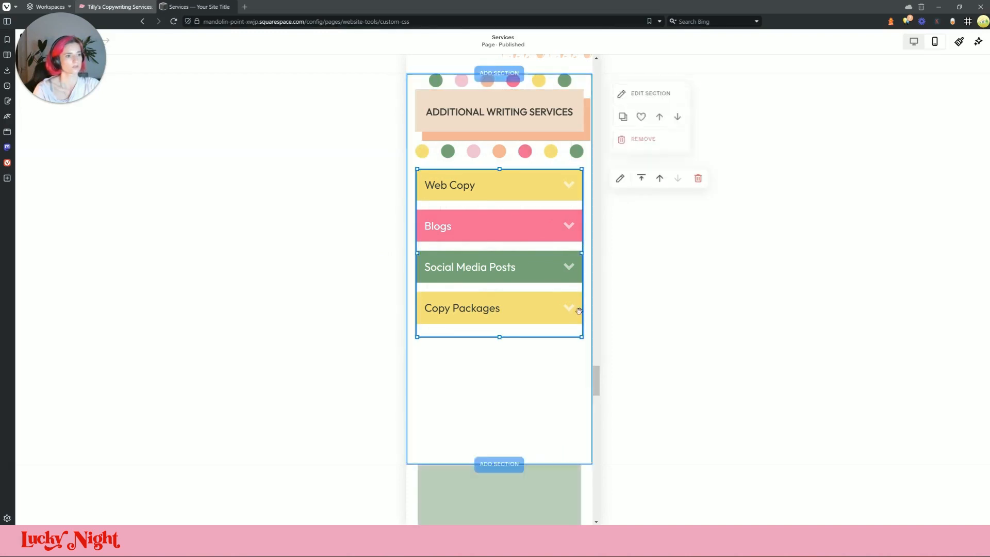
- Remove the empty space below the accordion by shortening the section, and shift the accordion down slightly from the dots
left_click(554, 451)
left_click_drag(553, 450, 554, 333)
left_click(561, 328)
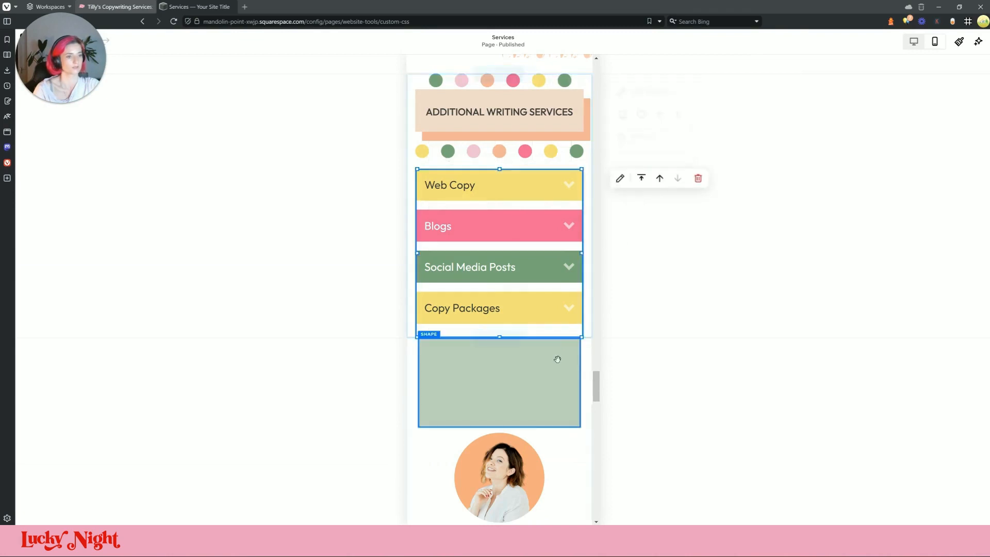
left_click(665, 332)
left_click(552, 329)
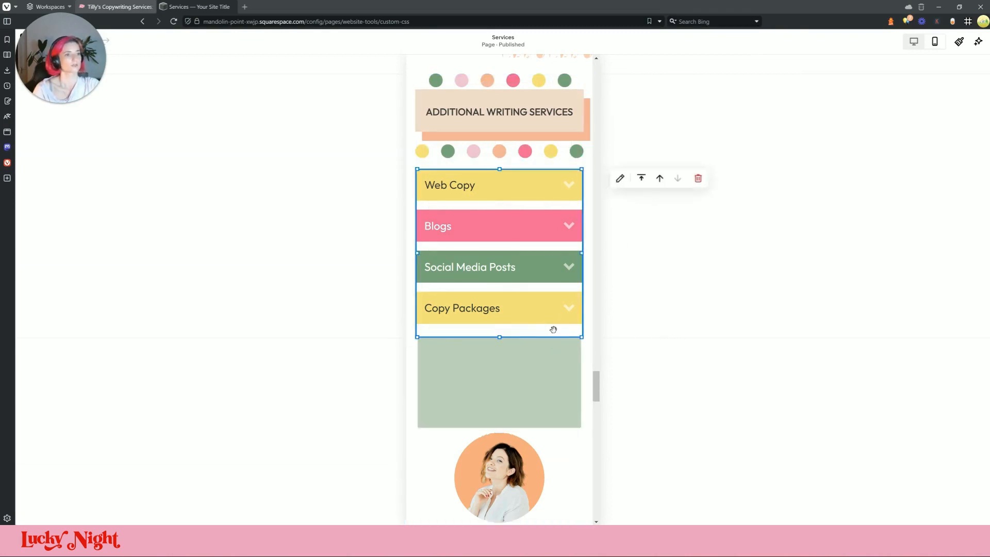
mouse_move(553, 310)
left_mouse_down()
mouse_move(555, 341)
mouse_move(550, 302)
mouse_move(557, 328)
left_mouse_up()
left_click(562, 361)
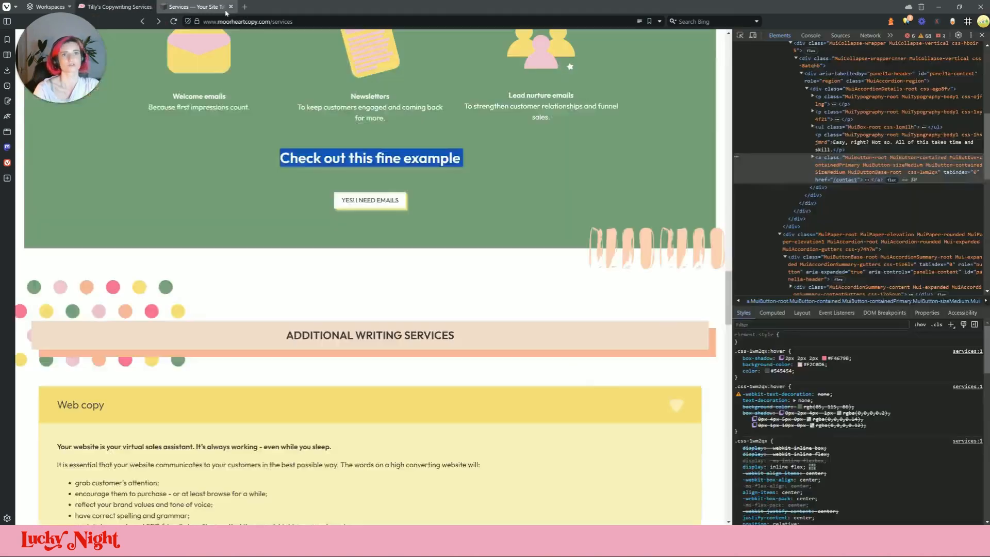
- Review the reference website and stretch the pale green shape above the testimonial portrait to the full mobile width
scroll(384, 298, "down", 15)
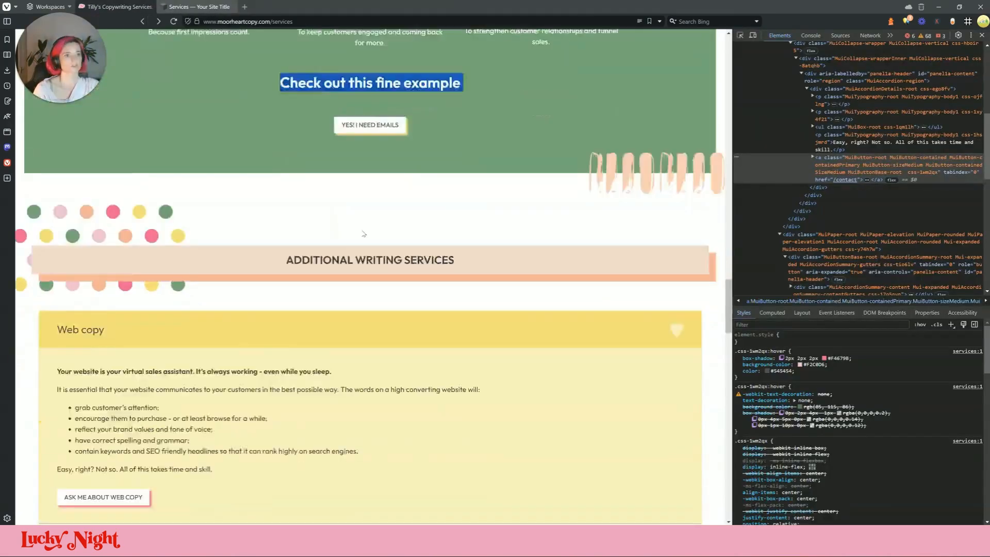
scroll(384, 298, "down", 5)
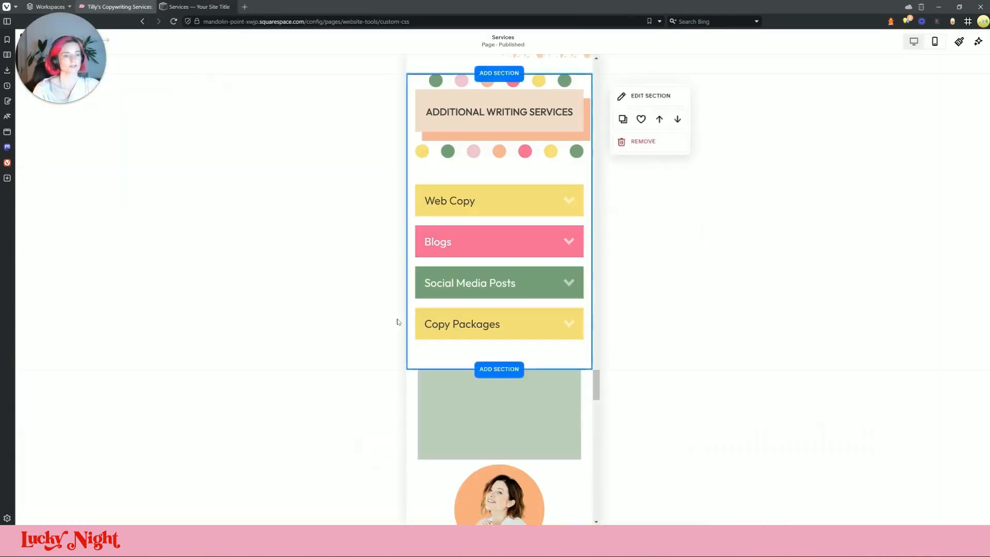
scroll(454, 258, "down", 4)
scroll(454, 263, "up", 1)
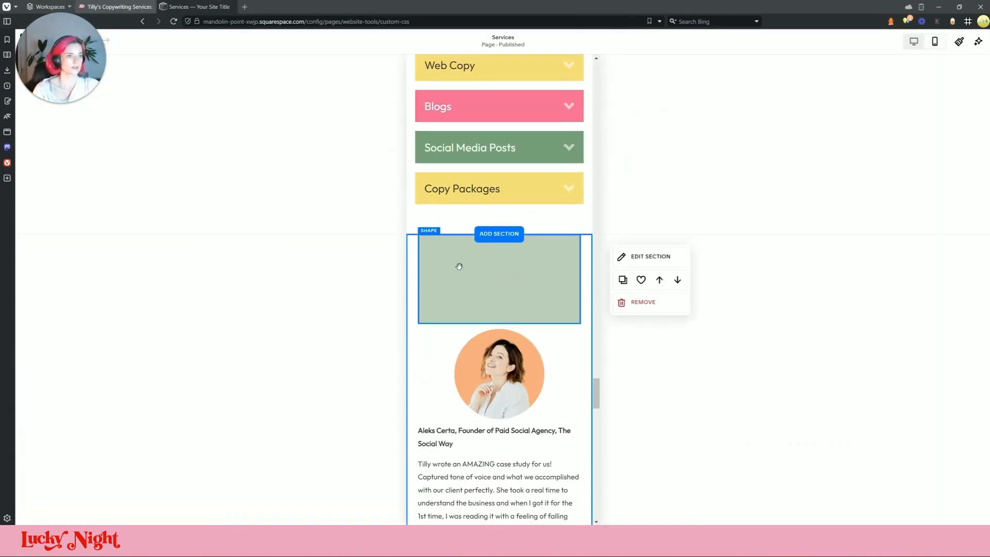
left_click(431, 283)
mouse_move(419, 282)
left_mouse_down()
mouse_move(386, 280)
mouse_move(435, 283)
left_mouse_up()
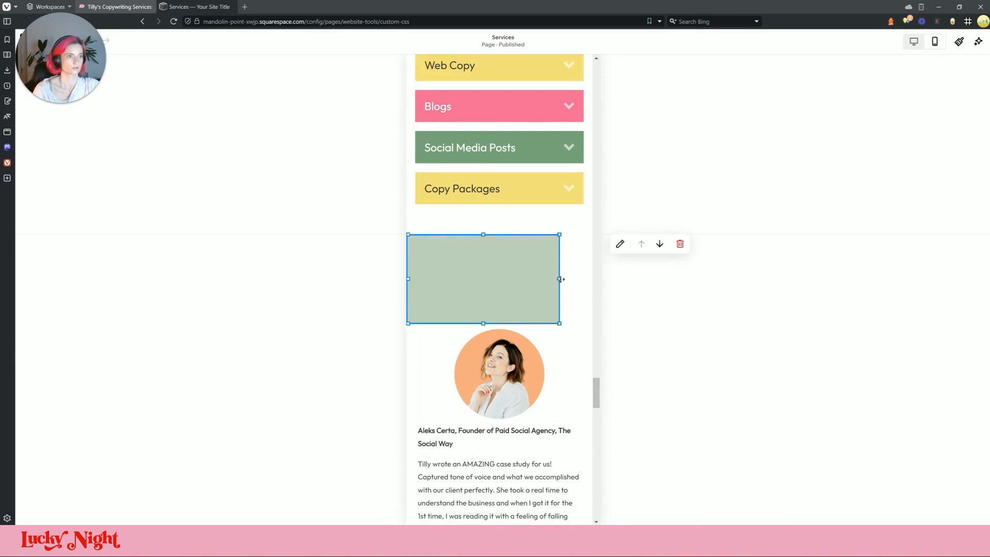
left_click_drag(559, 279, 552, 298)
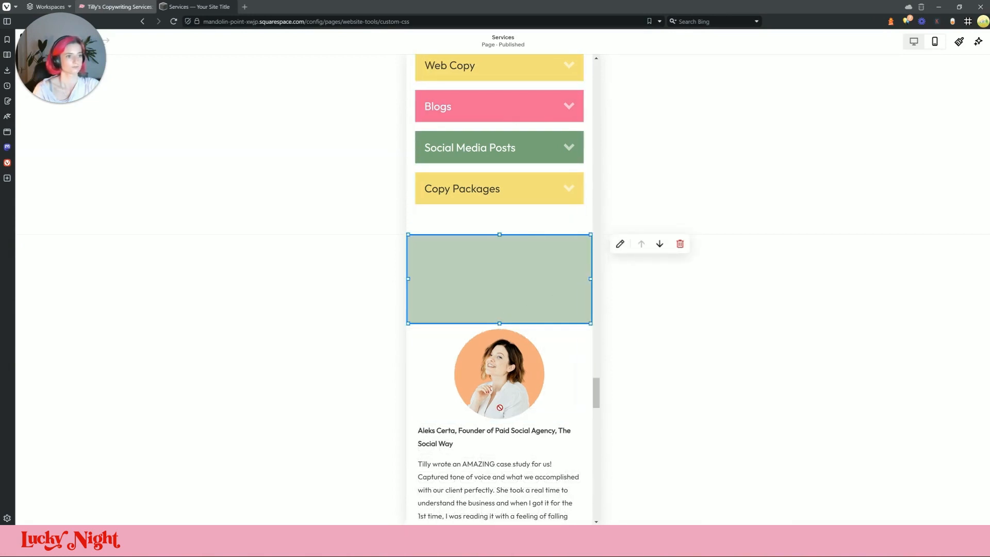
- Extend the pale green shape downward and move the testimonial portrait and text up so they sit on it
left_click_drag(500, 408, 503, 500)
scroll(510, 413, "down", 4)
left_click_drag(513, 309, 517, 249)
scroll(510, 299, "up", 3)
left_click_drag(513, 285, 518, 209)
left_click_drag(492, 397, 436, 306)
left_click(409, 295)
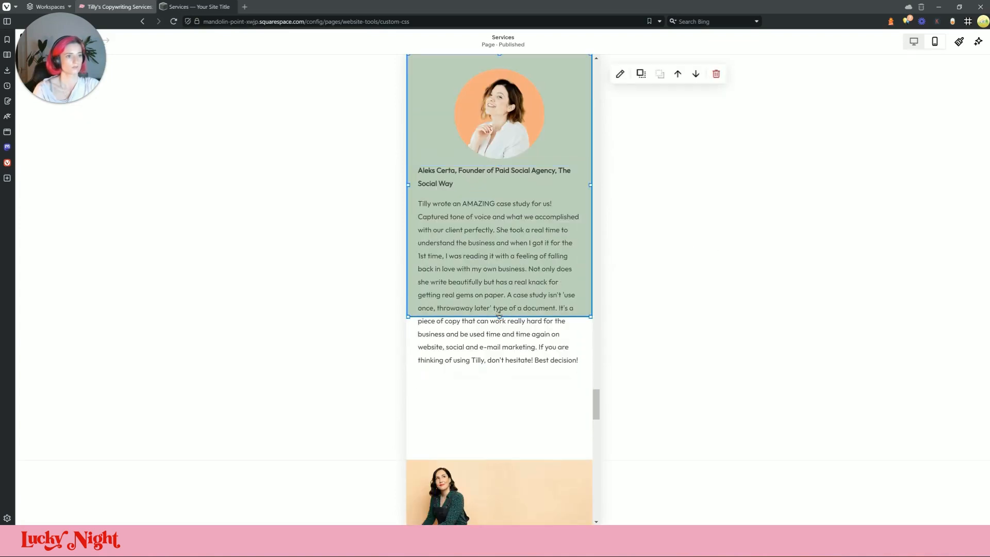
- Stretch the pale green shape's lower edge to just below the end of the testimonial text
left_click_drag(499, 316, 501, 369)
left_click(516, 405)
left_click(501, 370)
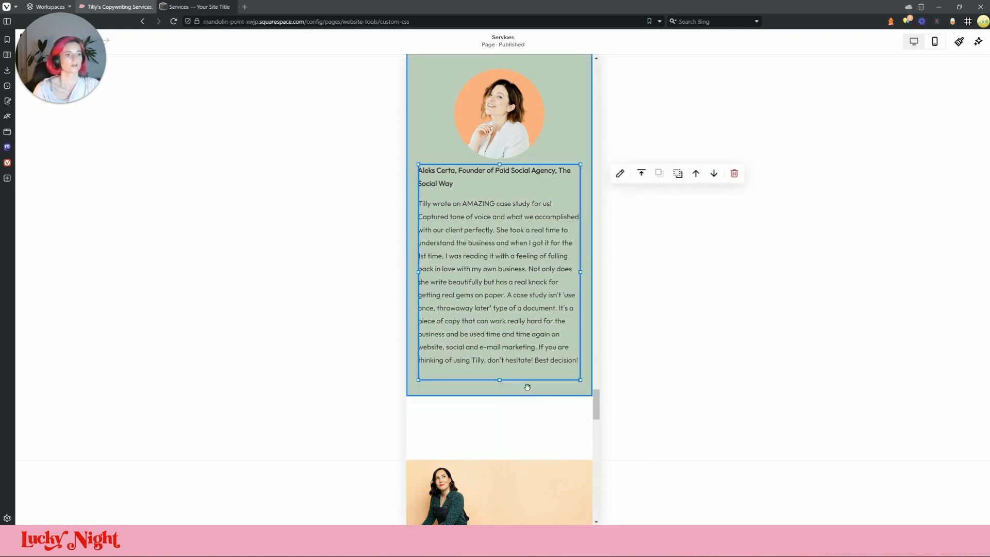
left_click(528, 387)
- Shorten the testimonial section so it ends at the pale green shape, directly above the newsletter image
left_click(576, 441)
left_click_drag(566, 452, 577, 364)
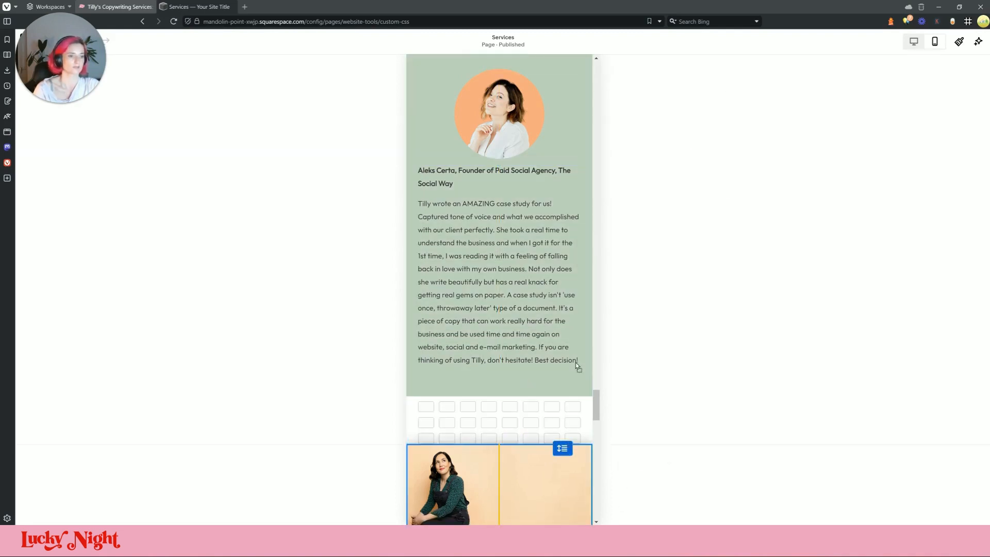
left_click_drag(562, 450, 562, 385)
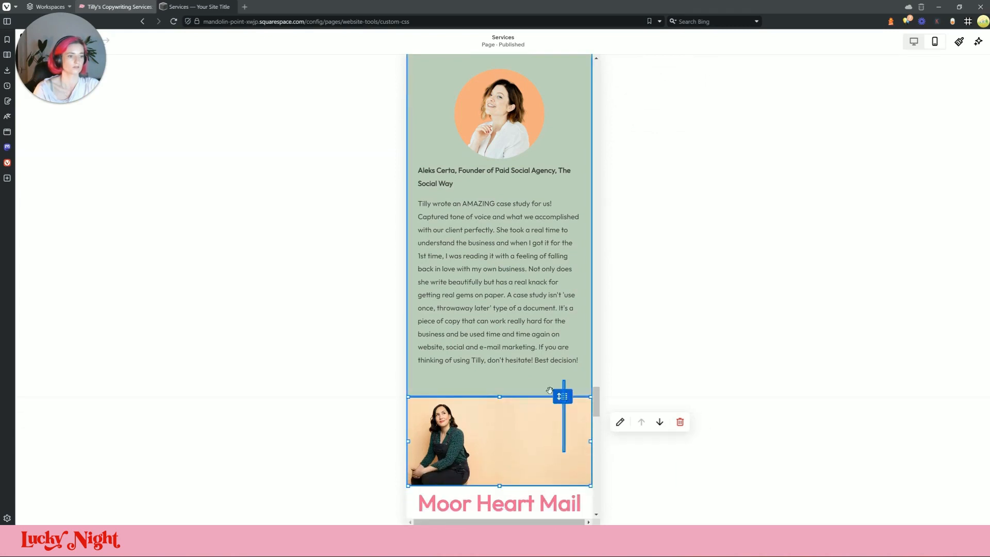
left_click(549, 391)
- Compare the newsletter section with the reference website and check the remaining mobile sections down to the footer
scroll(492, 362, "down", 3)
left_click(492, 326)
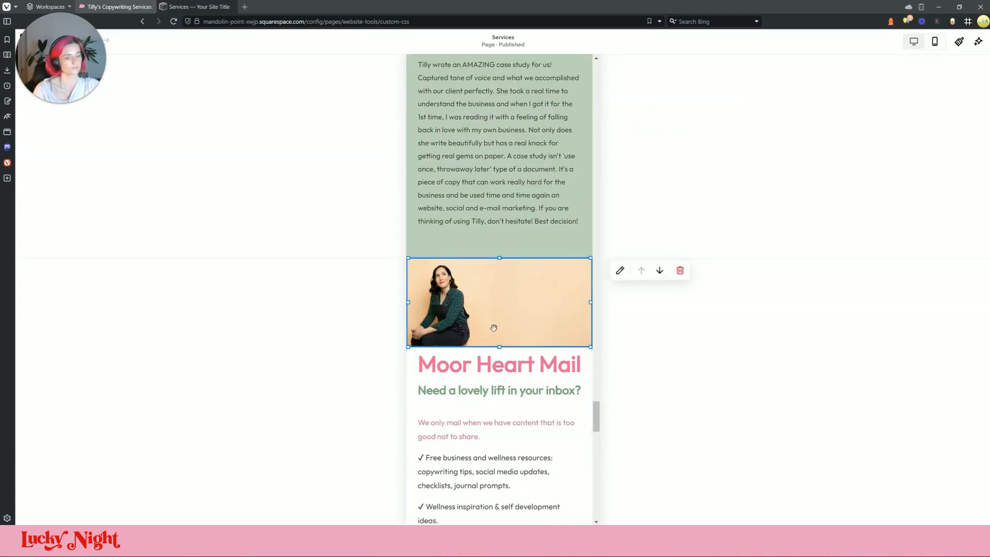
scroll(503, 299, "down", 5)
scroll(508, 216, "up", 3)
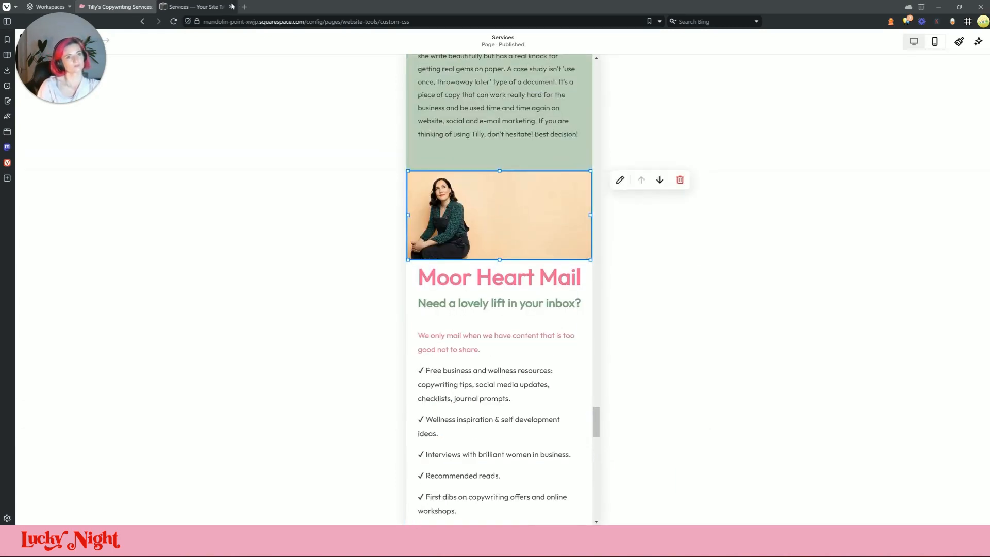
left_click(232, 6)
scroll(361, 279, "down", 6)
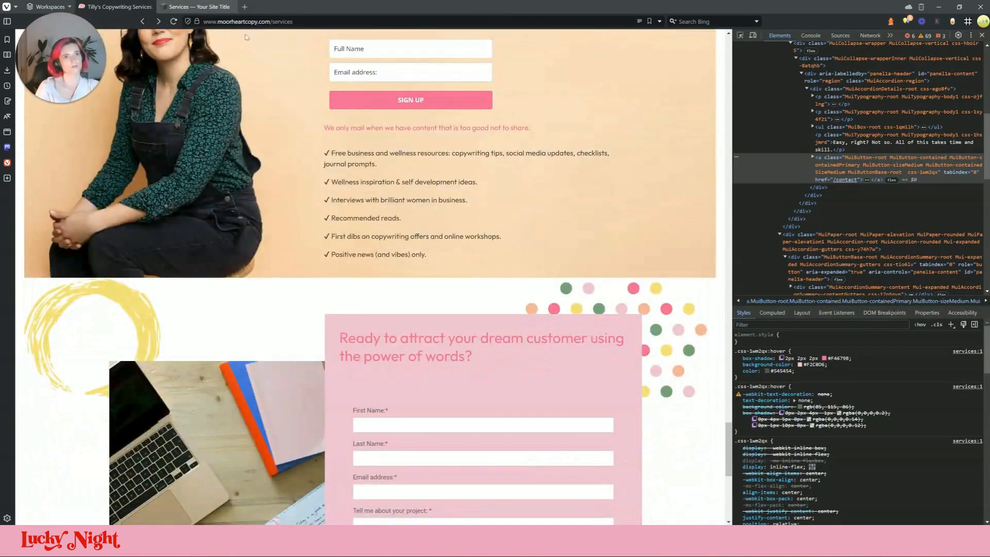
left_click(133, 7)
scroll(516, 361, "up", 1)
scroll(476, 251, "down", 2)
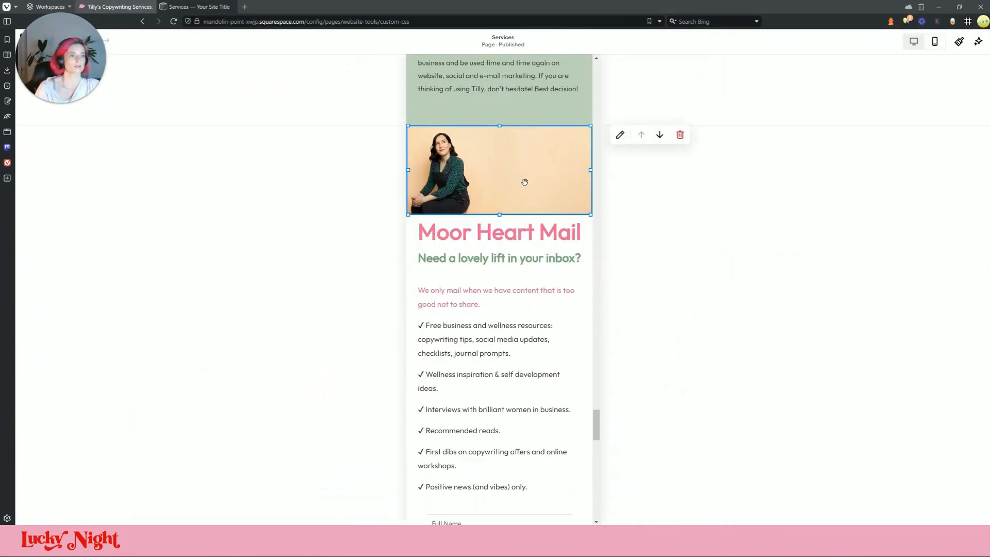
scroll(512, 281, "down", 5)
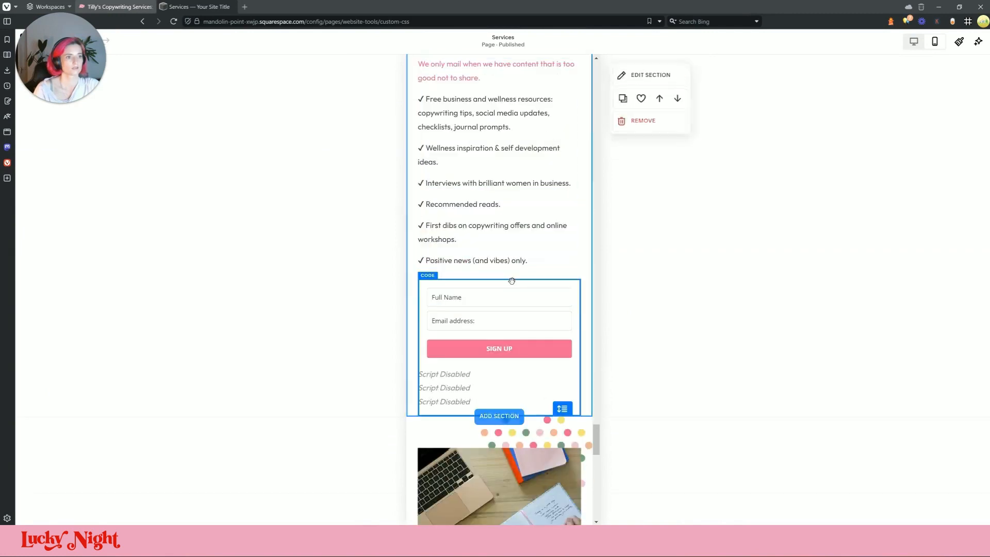
scroll(511, 282, "up", 5)
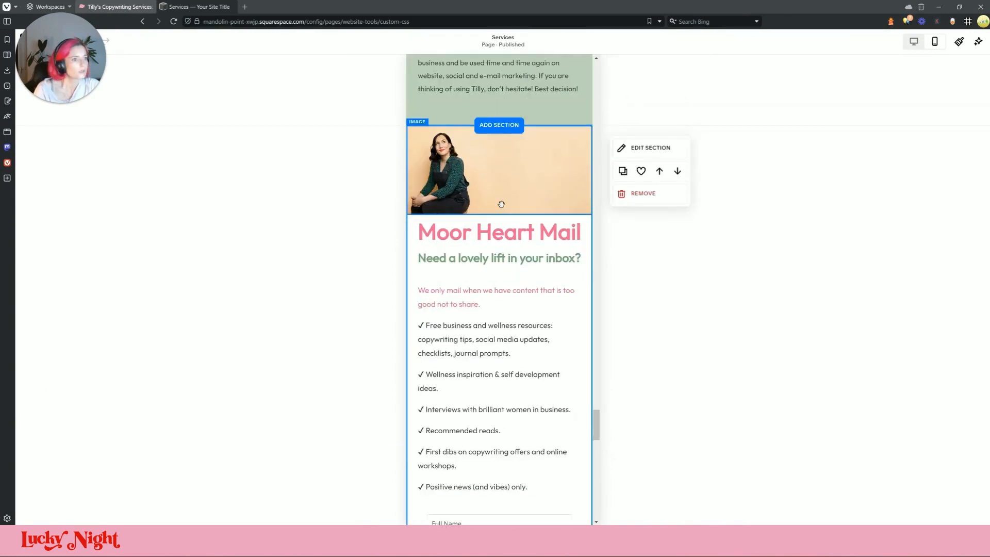
scroll(507, 273, "down", 20)
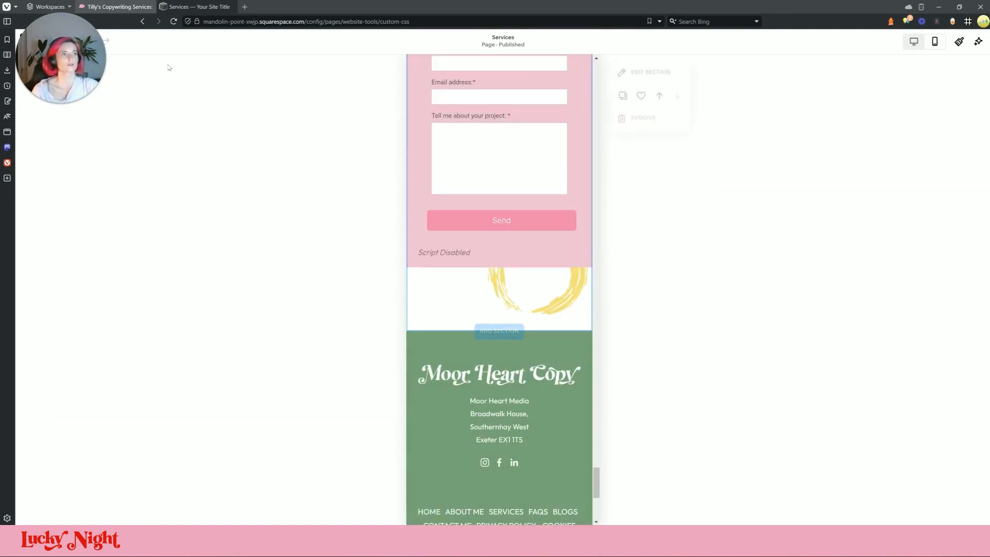
- Review the desktop layout from the contact form back up to the three service circles and the Case Studies band
left_click_drag(63, 54, 307, 301)
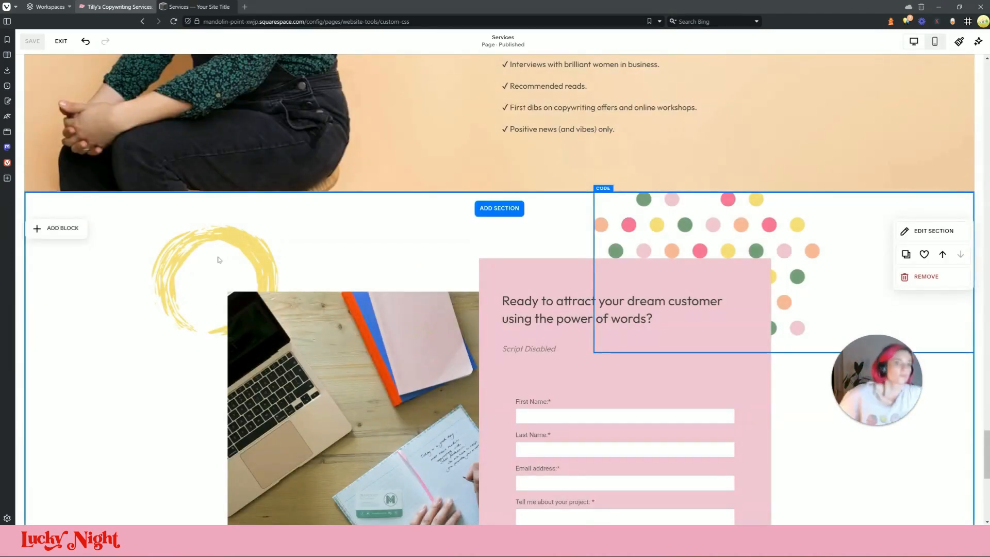
scroll(218, 260, "up", 20)
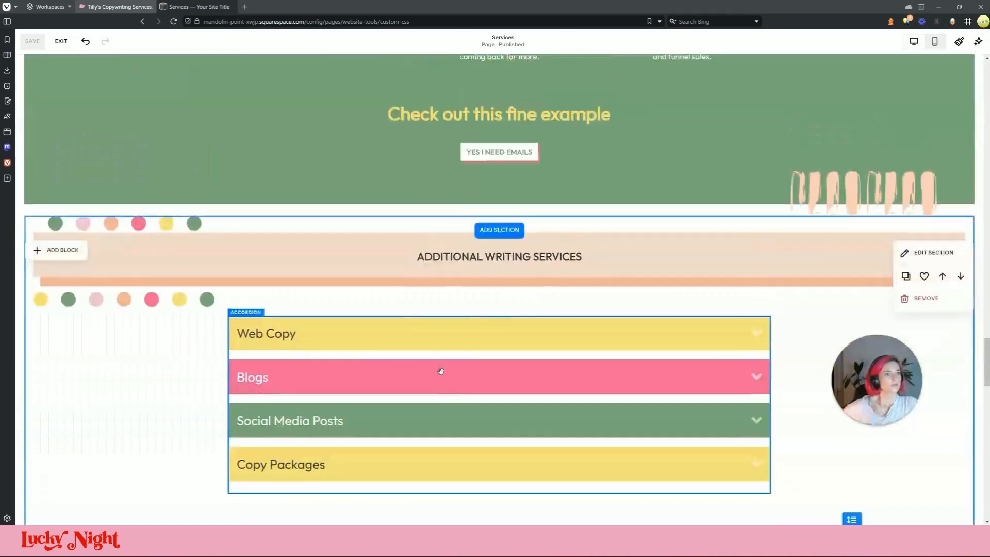
scroll(443, 375, "up", 20)
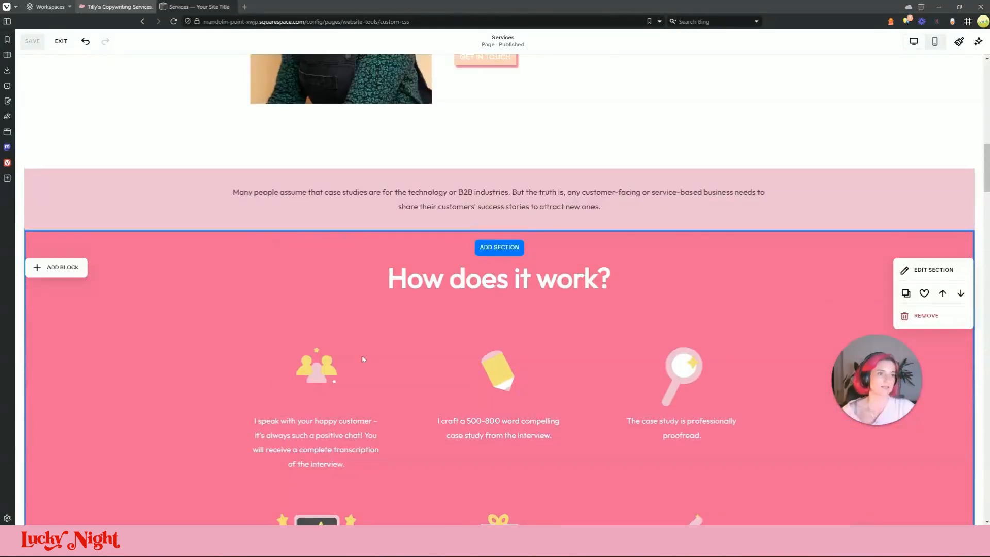
scroll(378, 350, "up", 5)
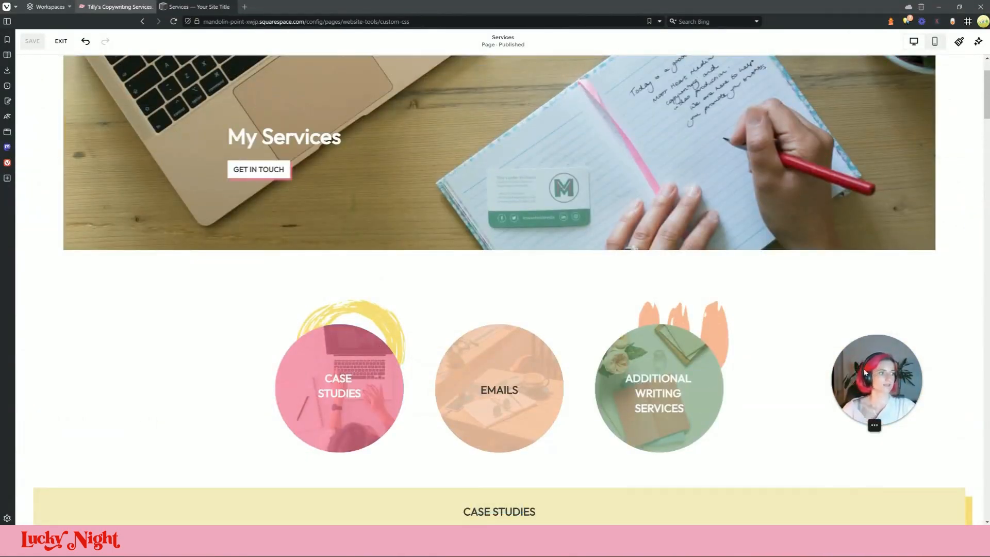
scroll(341, 349, "down", 1)
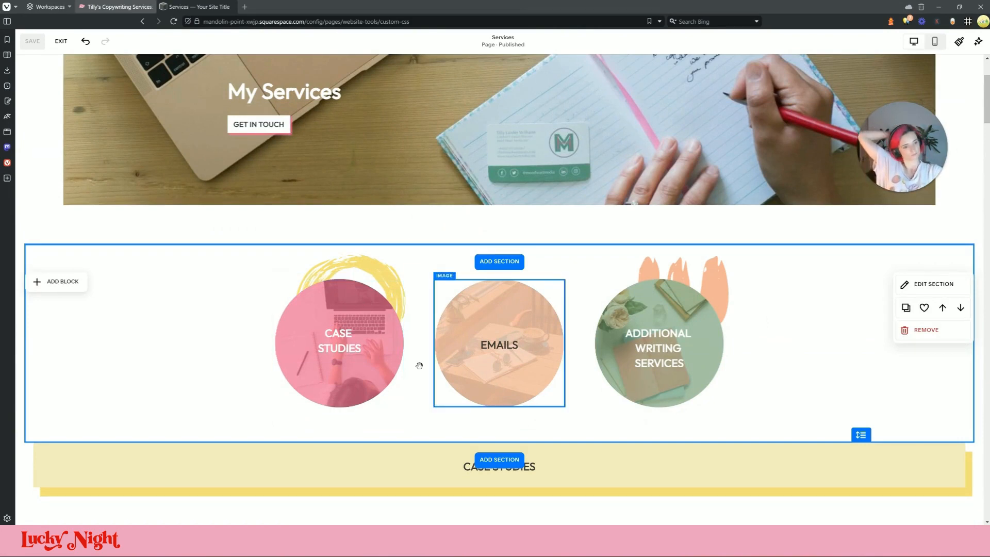
left_click(381, 354)
left_click(492, 477)
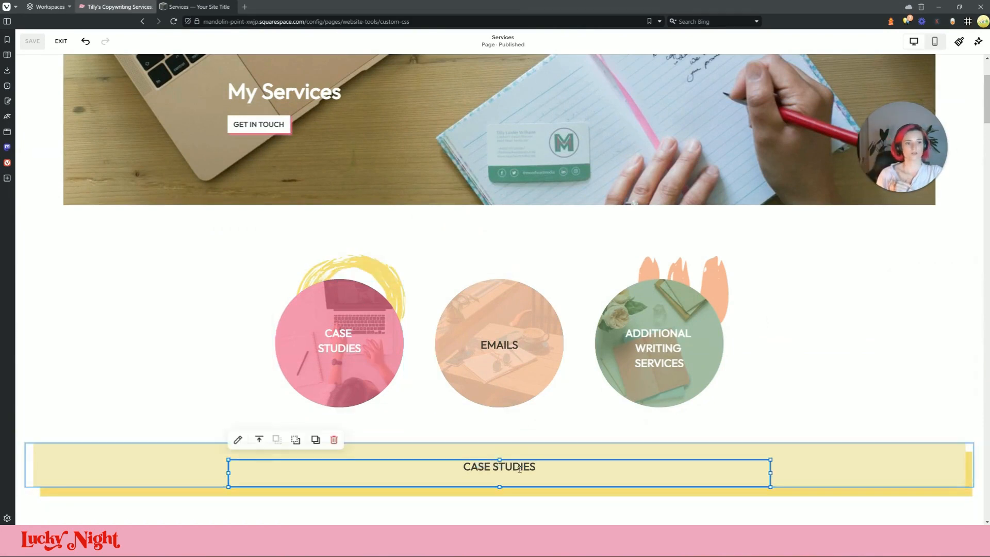
scroll(491, 359, "down", 3)
- Enter #case-studies as the link address for the CASE STUDIES text inside the pink circle
left_click(349, 211)
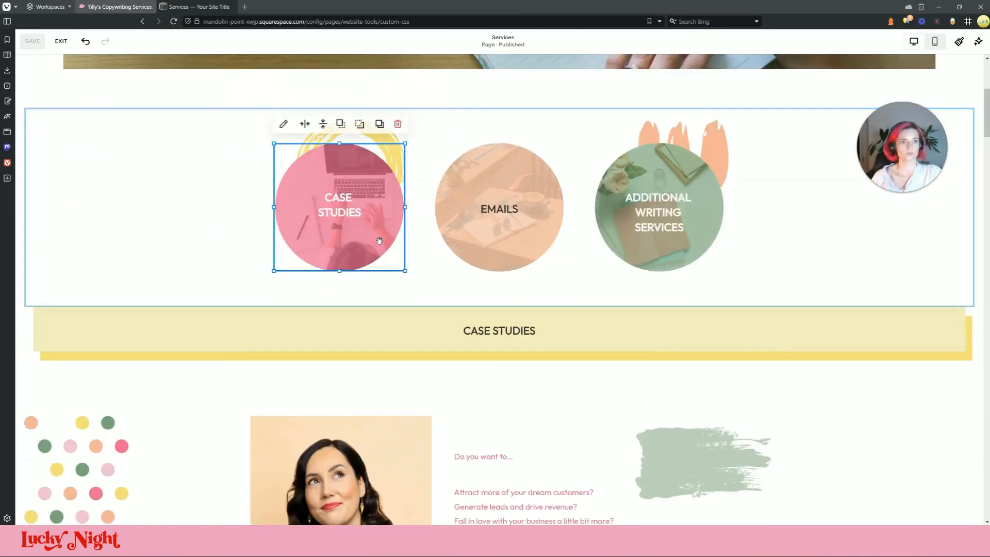
double_click(348, 210)
triple_click(348, 209)
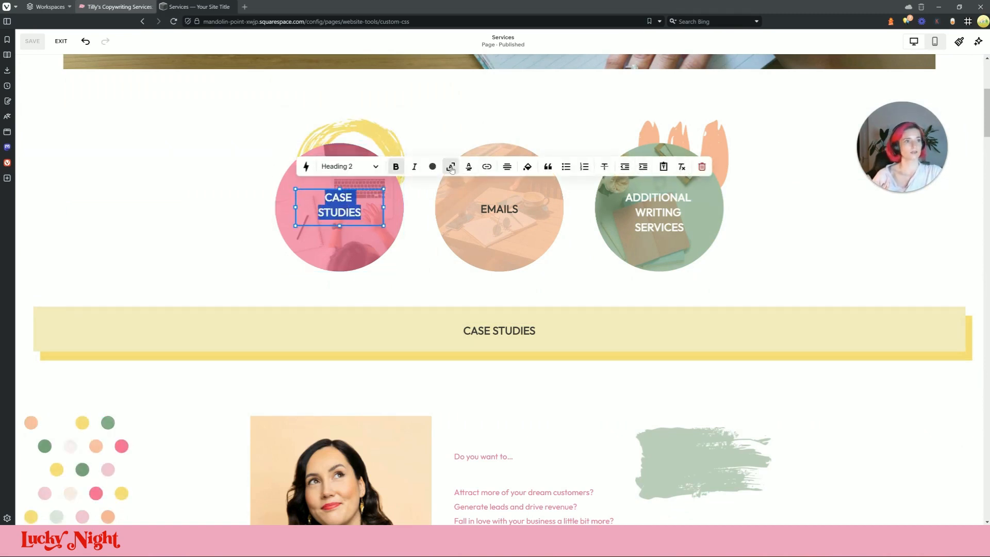
left_click(468, 209)
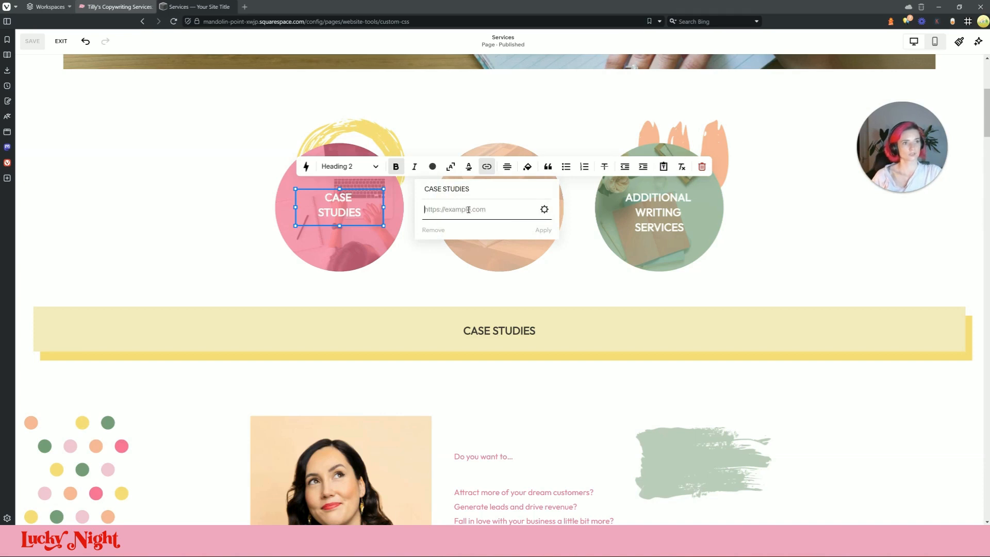
type("#")
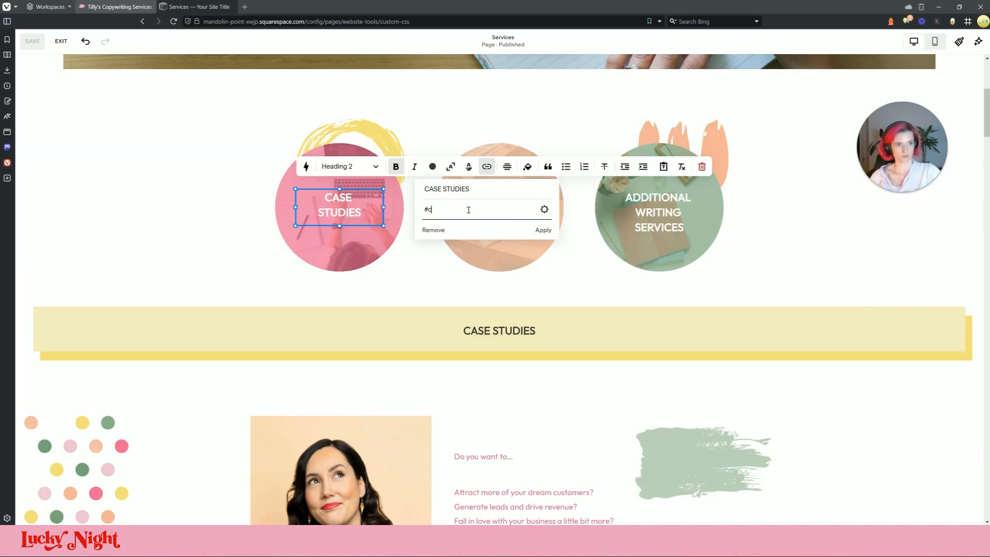
type("case-studies")
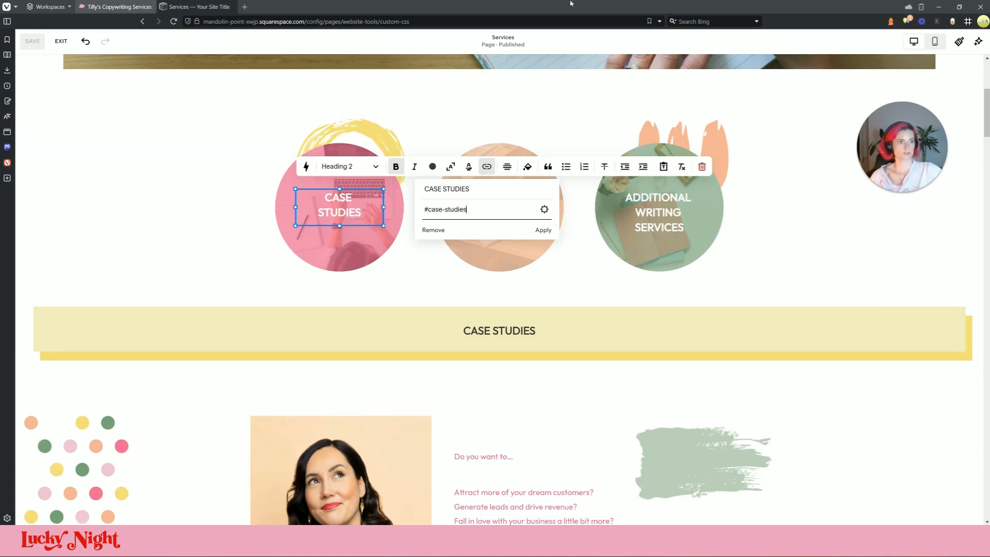
left_click_drag(480, 212, 429, 210)
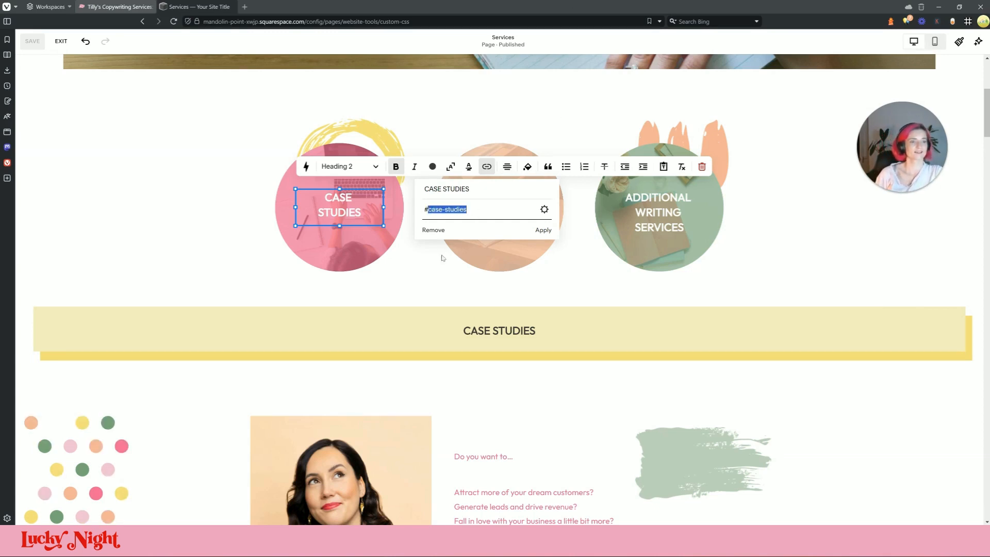
left_click(463, 306)
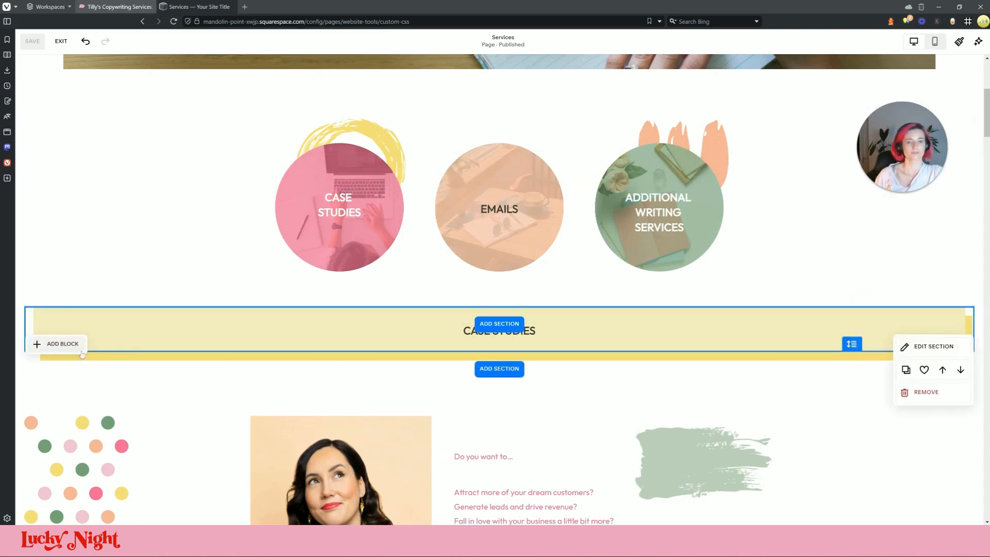
- Add a Code block to the yellow Case Studies heading section
left_click(72, 345)
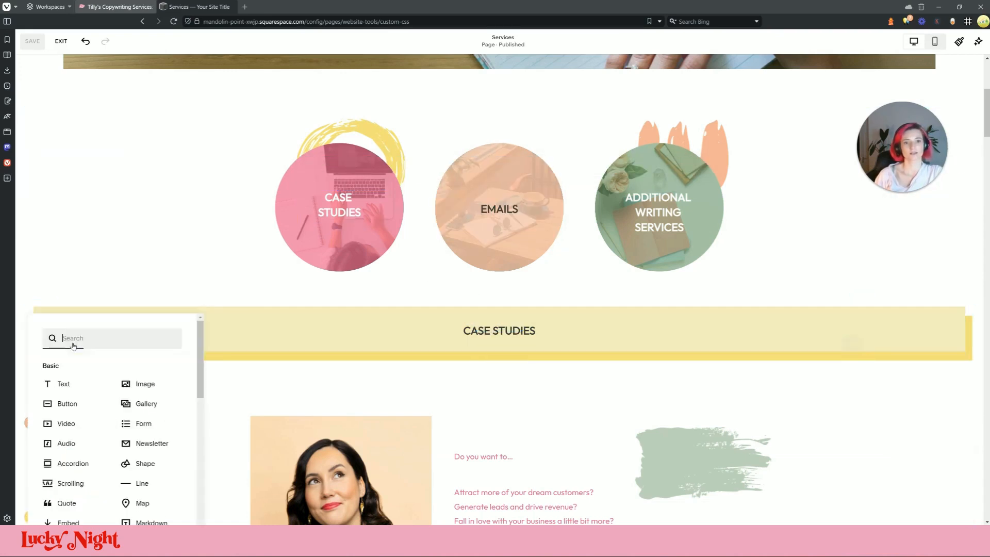
type("code")
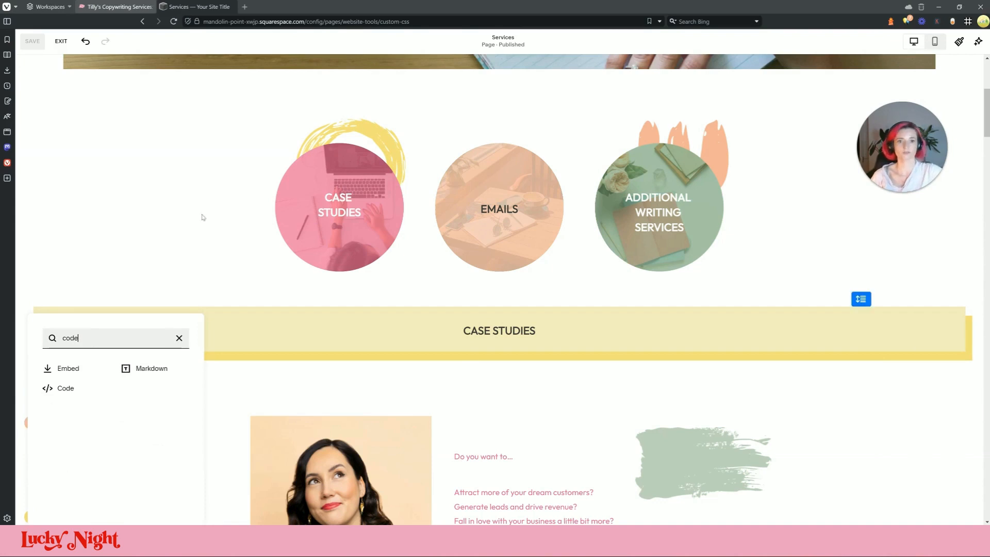
scroll(201, 219, "down", 1)
left_click(65, 342)
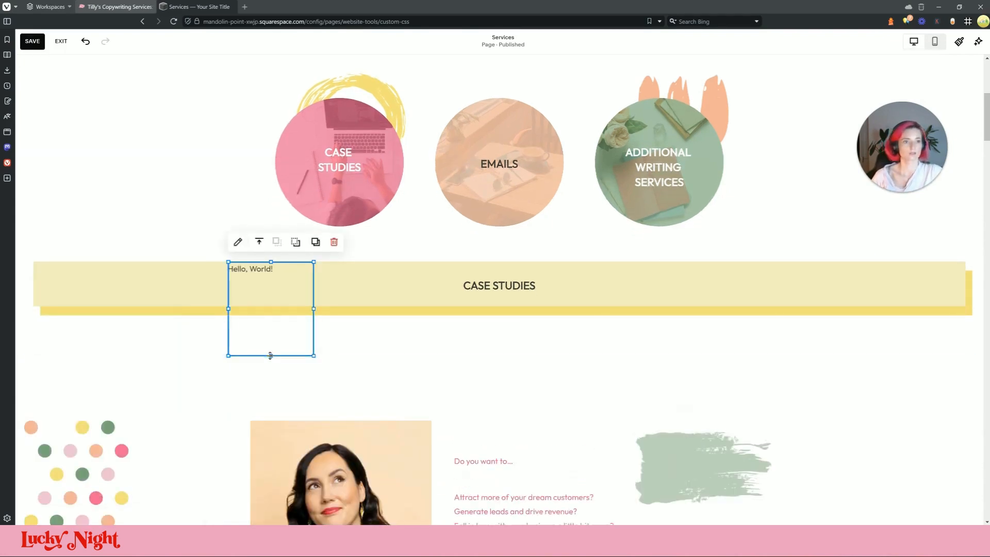
- Shrink the new code block's height and shorten the Case Studies heading section to fit its yellow band
left_click_drag(270, 356, 272, 290)
left_click(930, 345)
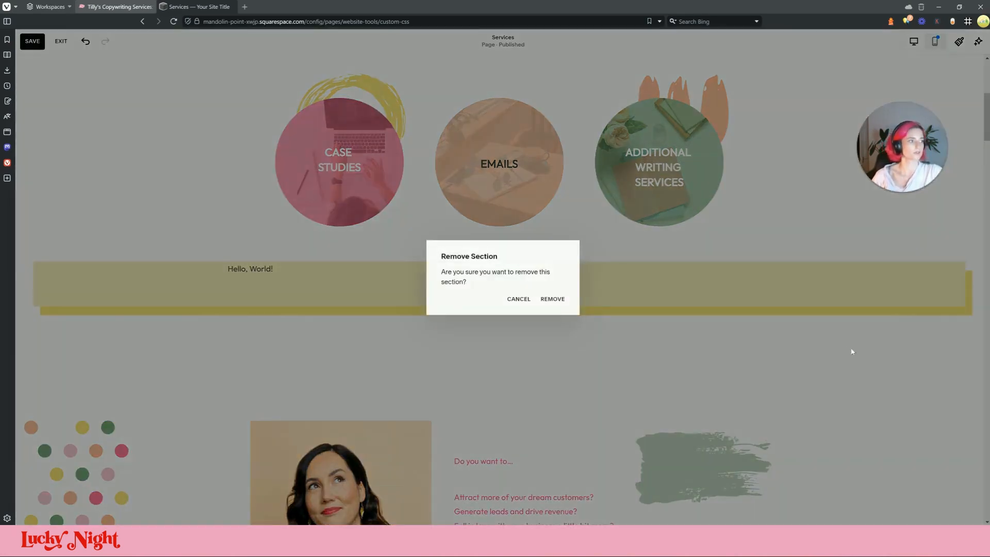
left_click(519, 298)
left_click_drag(856, 348, 835, 303)
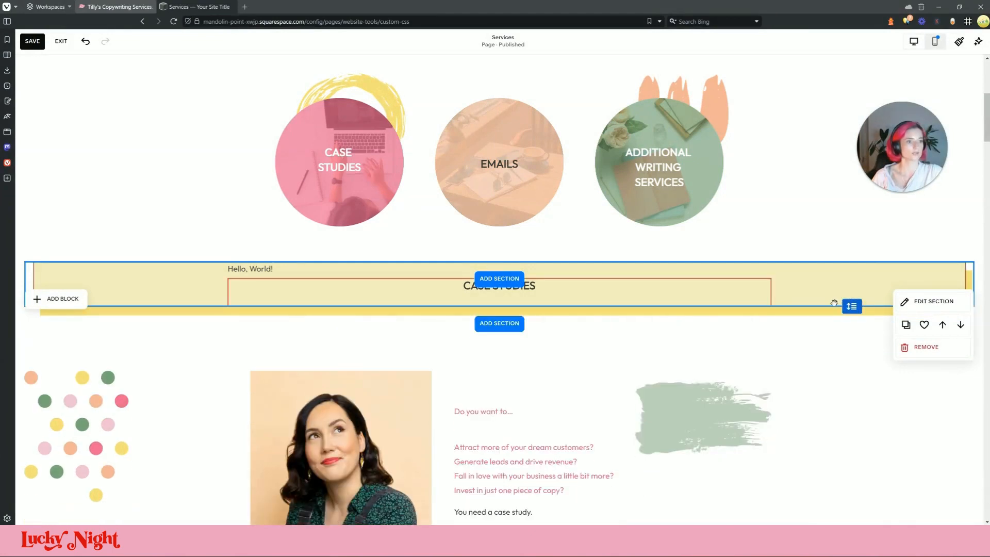
- Replace the code block's placeholder content with <div id="case-studies"></div>
left_click(255, 274)
left_click(238, 242)
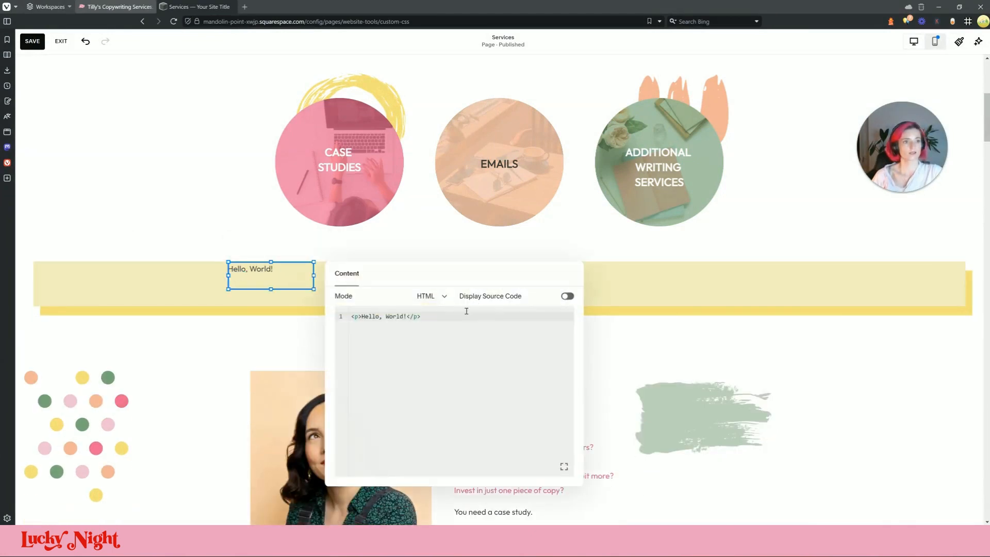
triple_click(444, 317)
type("div")
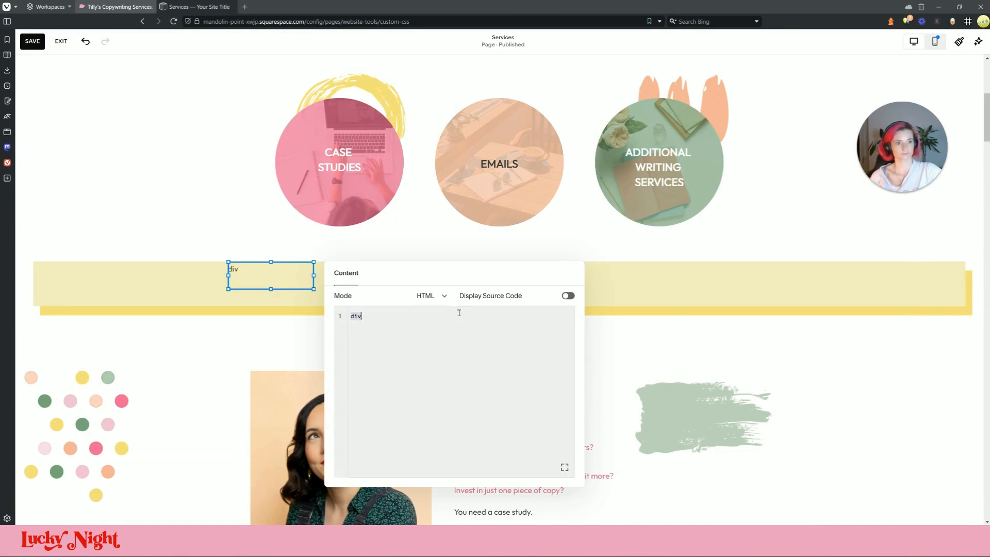
key("Tab")
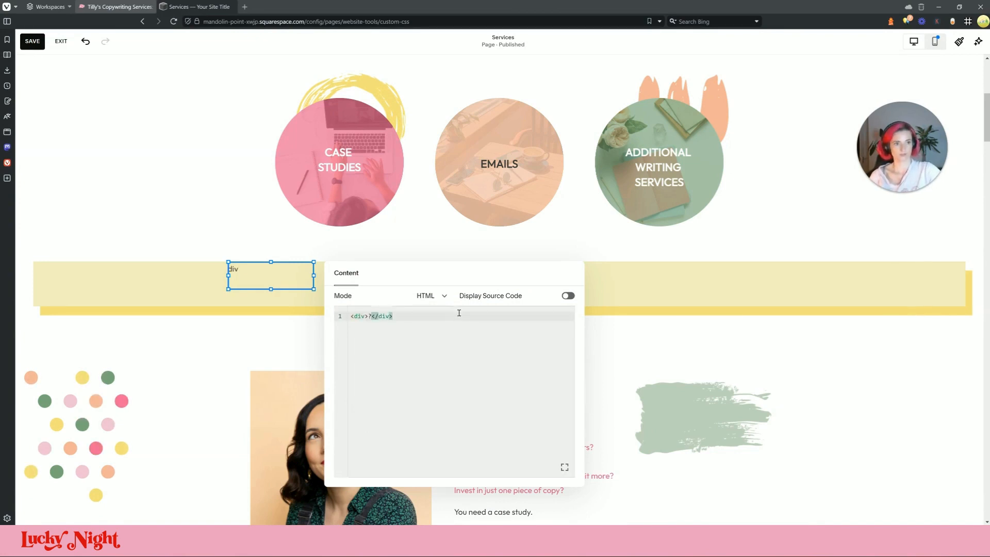
key("BackSpace")
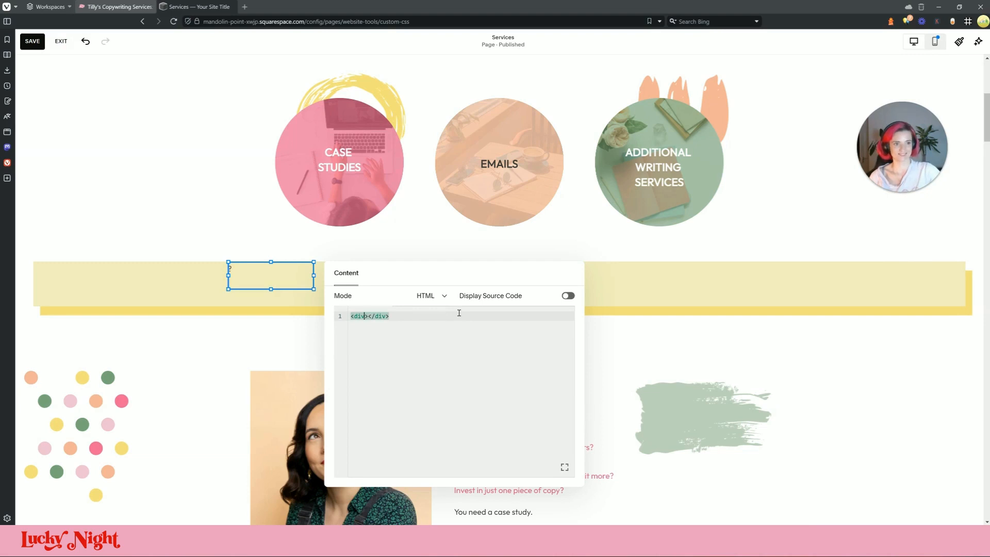
type("id=\"case-studies")
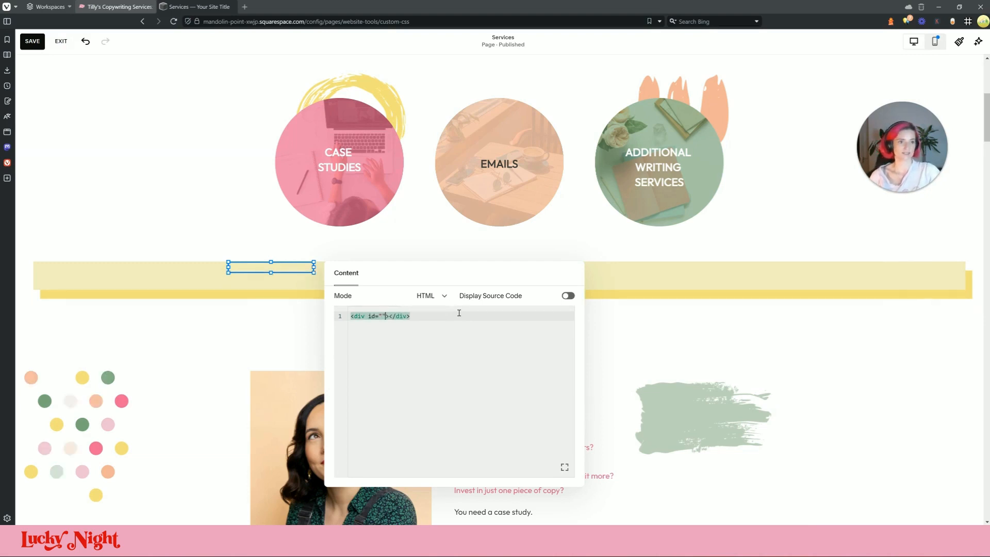
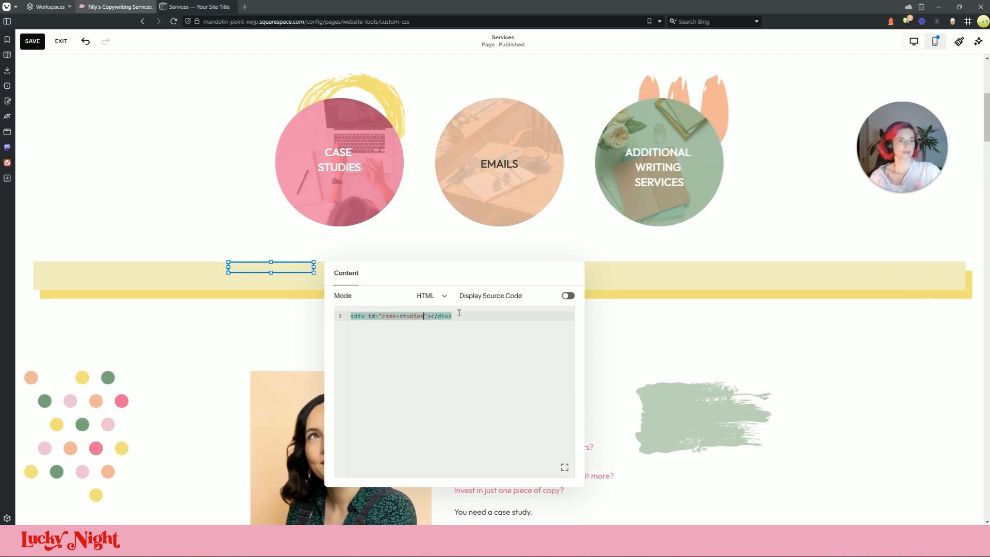
- Review the anchor code in the Case Studies code block and close its editor
left_click(466, 323)
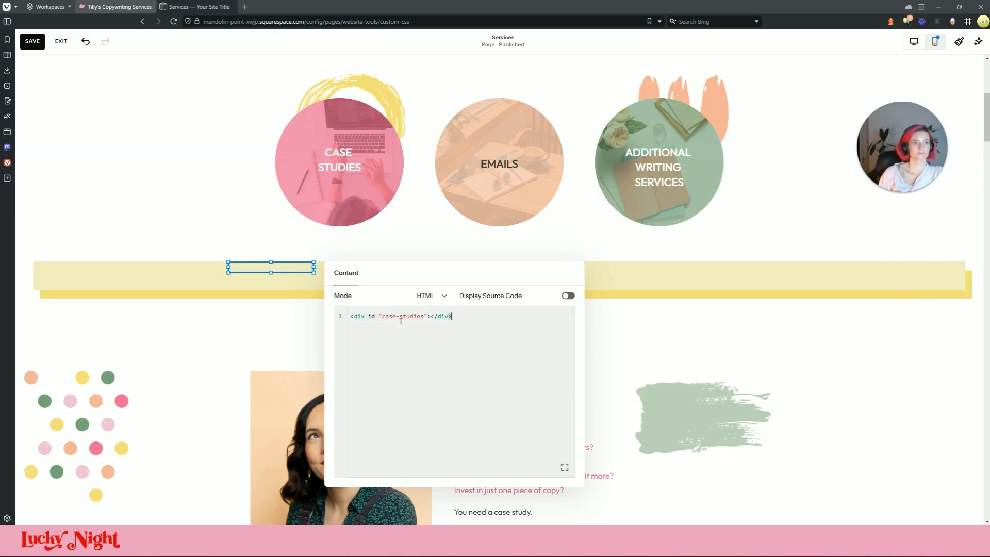
triple_click(383, 316)
left_click(346, 287)
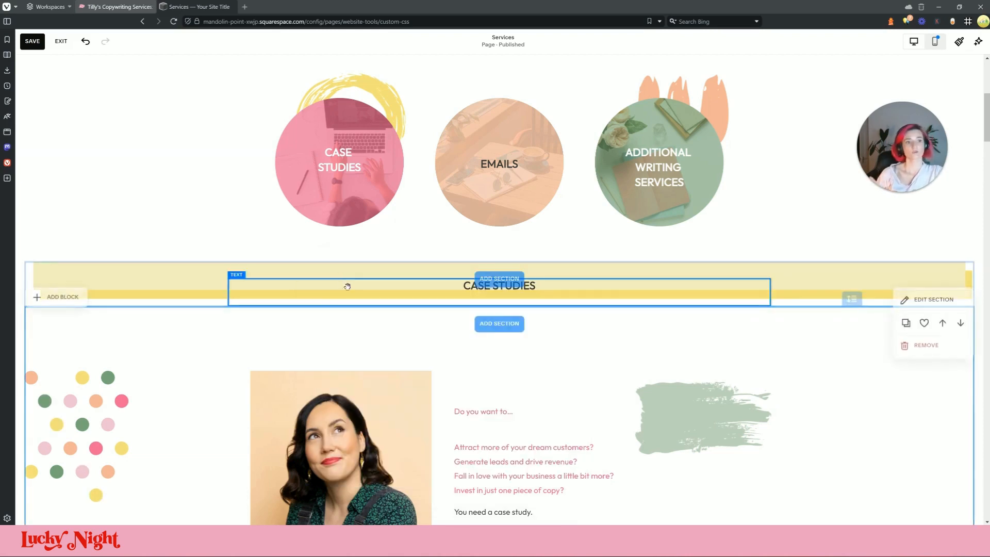
- Link the CASE STUDIES text inside the pink circle to #case-studies and apply the link
left_click(339, 175)
left_click(306, 125)
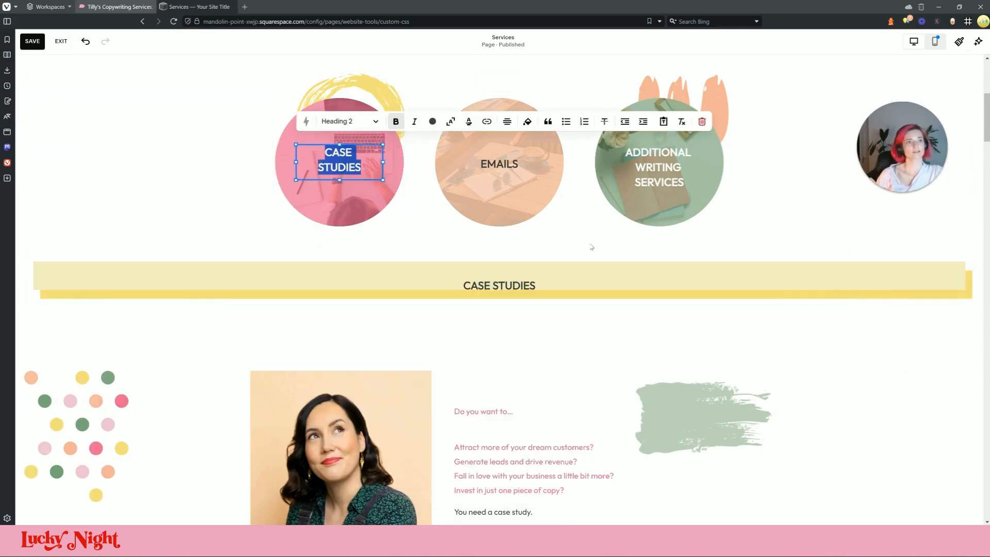
left_click(488, 123)
left_click(473, 166)
type("3")
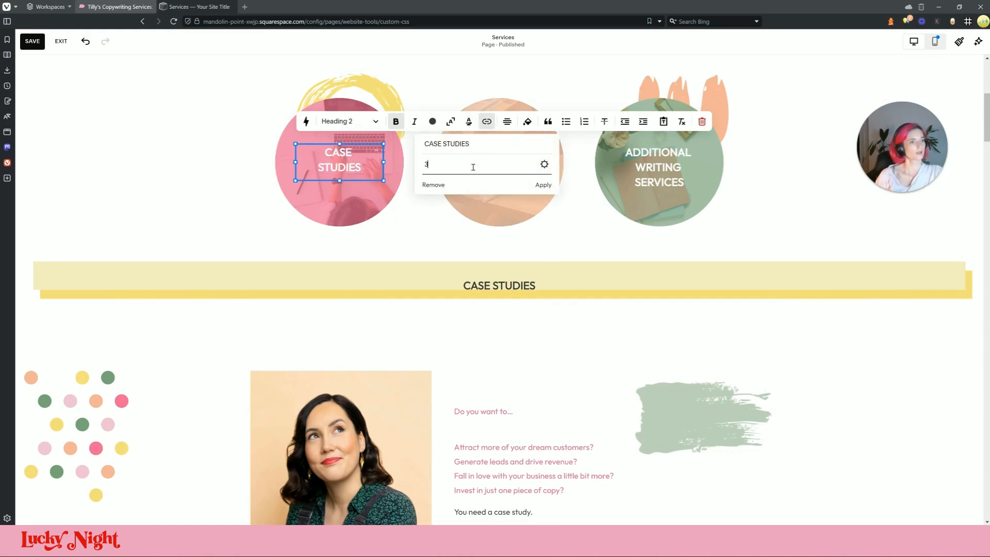
key("BackSpace")
type("#")
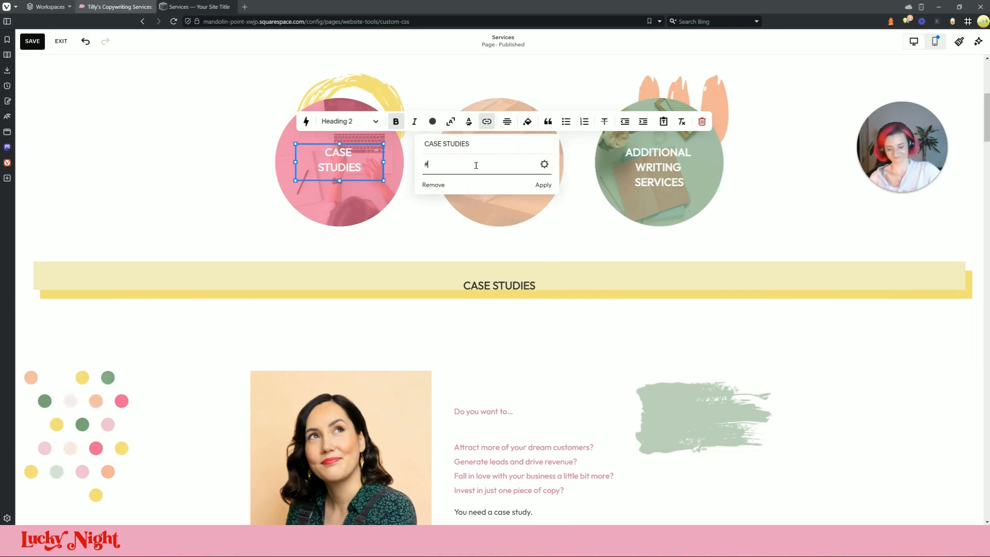
type("case-studies")
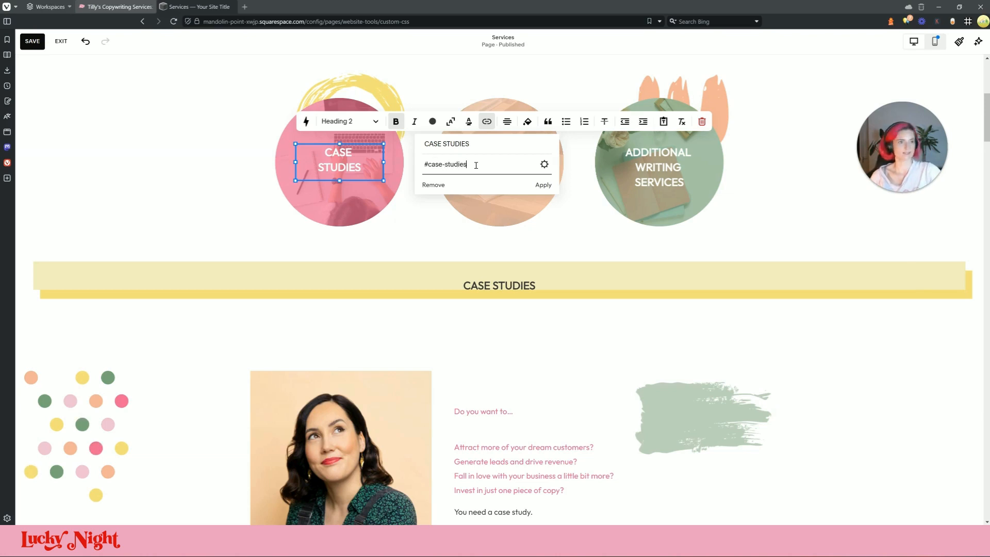
left_click(551, 185)
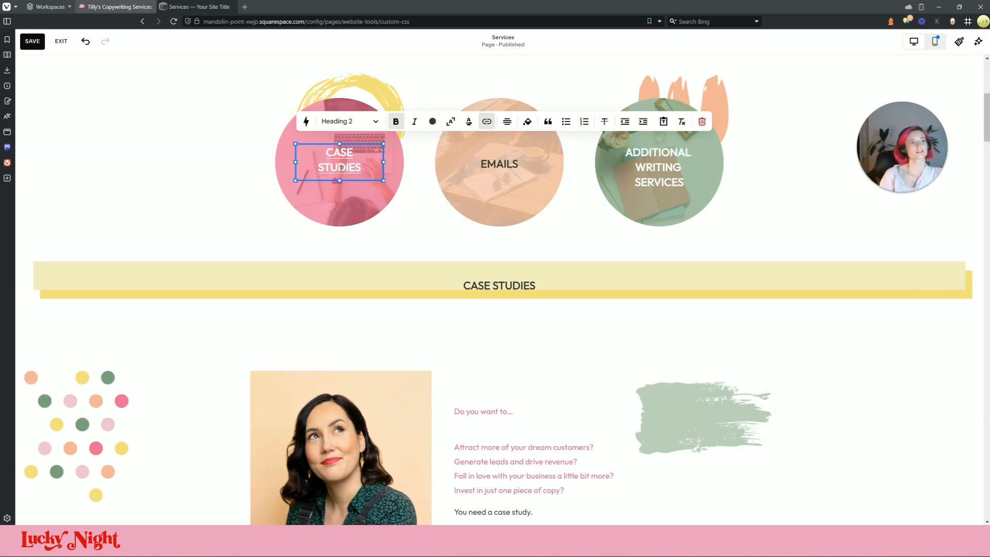
left_click(390, 213)
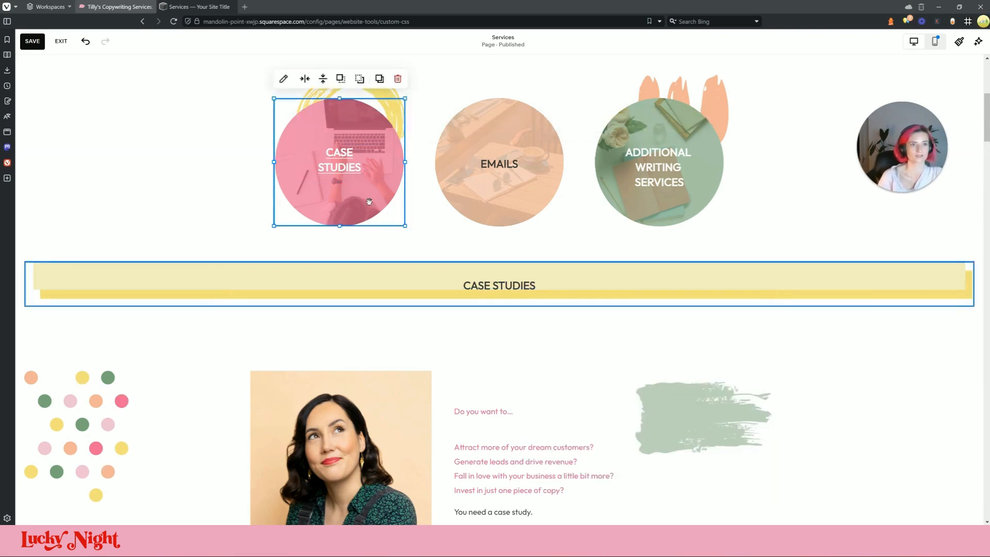
double_click(358, 168)
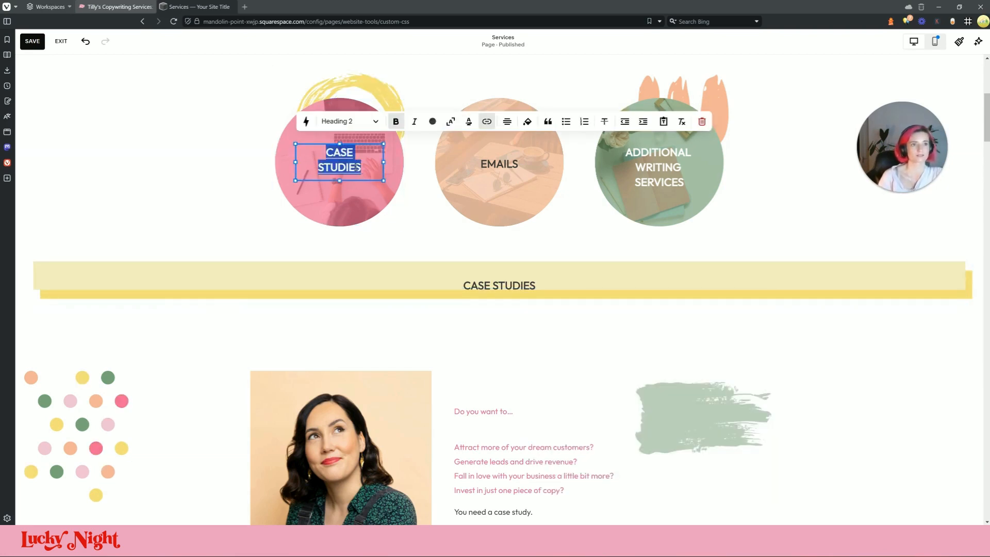
left_click(371, 248)
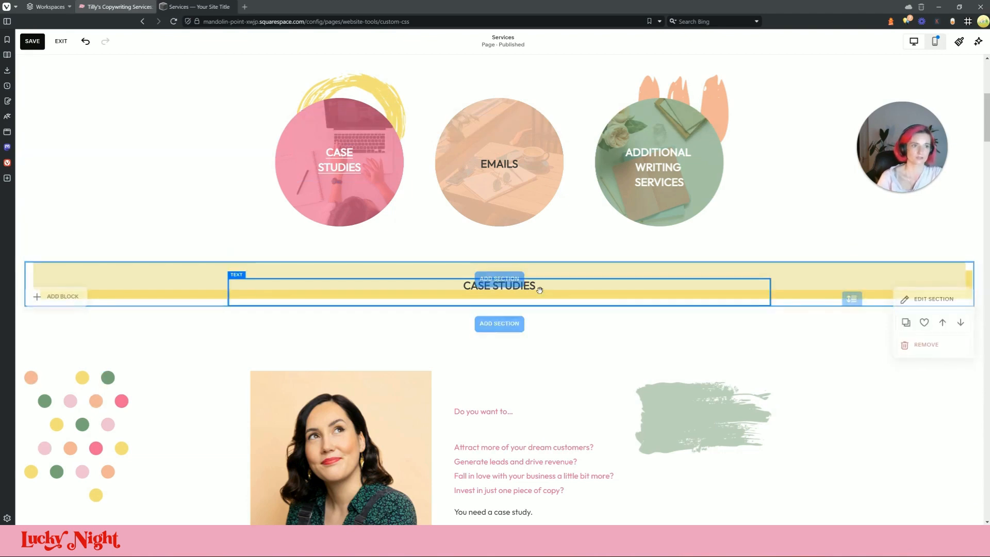
- Extend the pale yellow band shape downward so that it covers the full CASE STUDIES heading
left_click(567, 289)
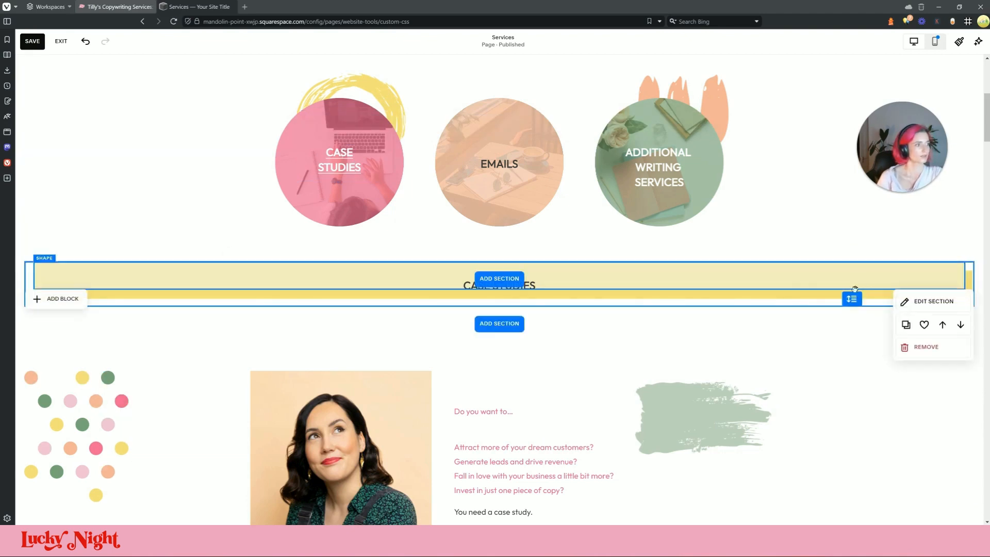
mouse_move(852, 298)
left_mouse_down()
mouse_move(853, 310)
mouse_move(856, 293)
left_mouse_up()
left_click(556, 283)
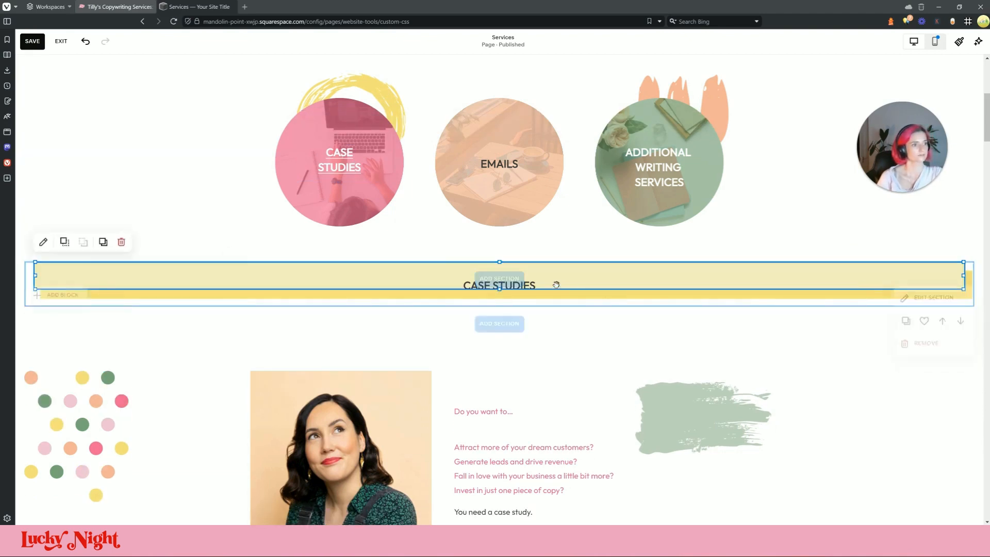
left_click_drag(499, 289, 534, 289)
left_click(833, 280)
left_click(834, 253)
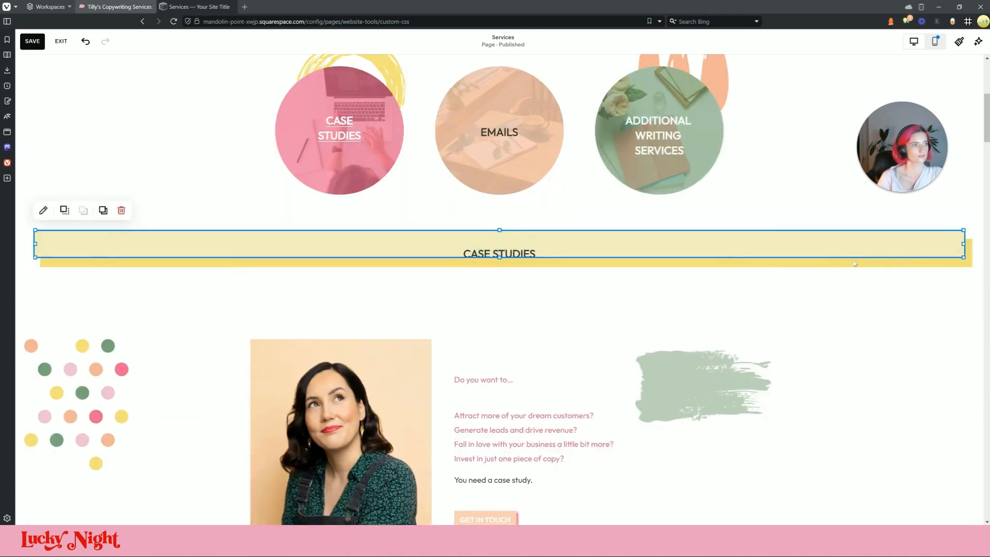
left_click_drag(500, 258, 506, 276)
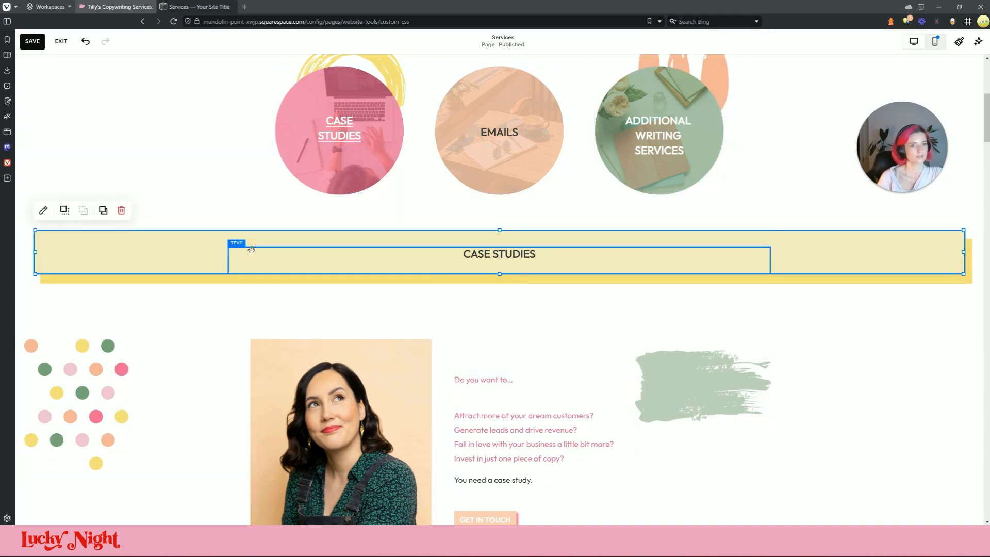
- Stretch the anchor code block across the full width of the yellow band and save the page
left_click(269, 237)
left_click_drag(313, 236, 982, 244)
left_click_drag(228, 236, 36, 235)
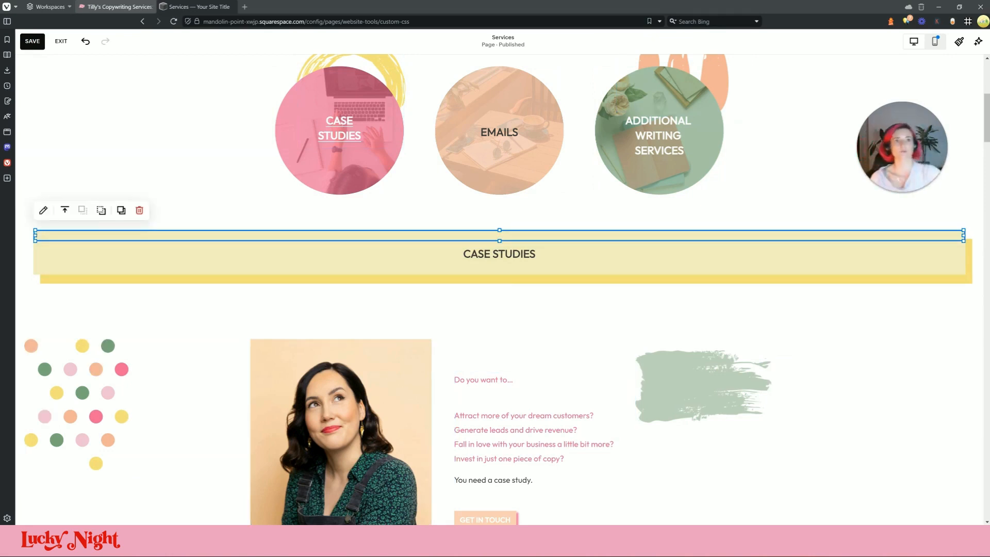
left_click(146, 160)
left_click(33, 42)
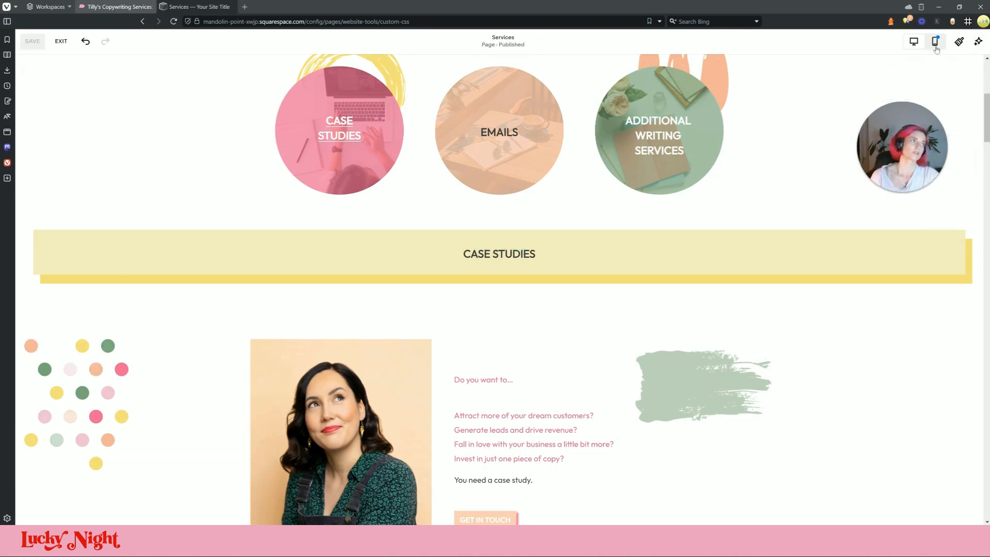
- Exit editing, preview the site full-screen to test the CASE STUDIES circle's link, and leave the preview
left_click(64, 44)
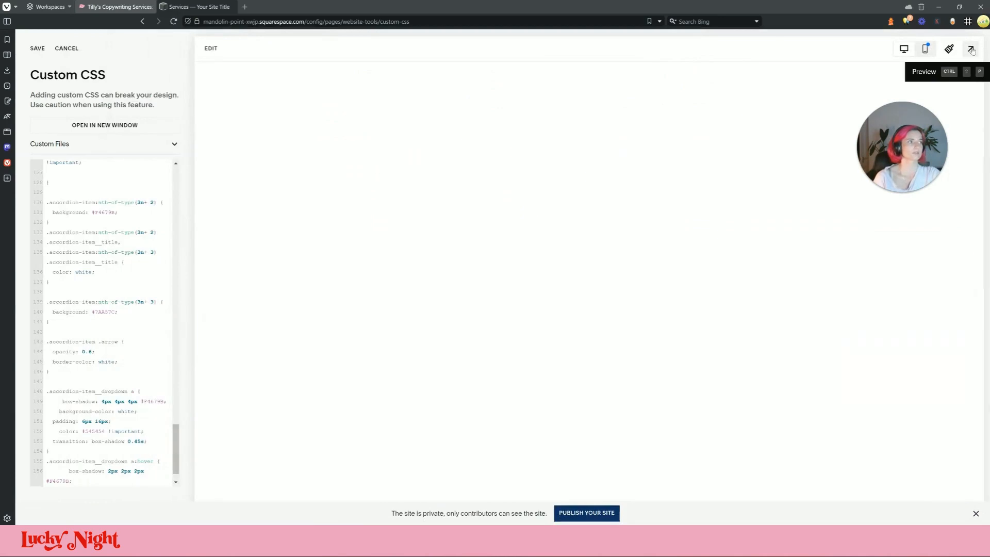
left_click(972, 47)
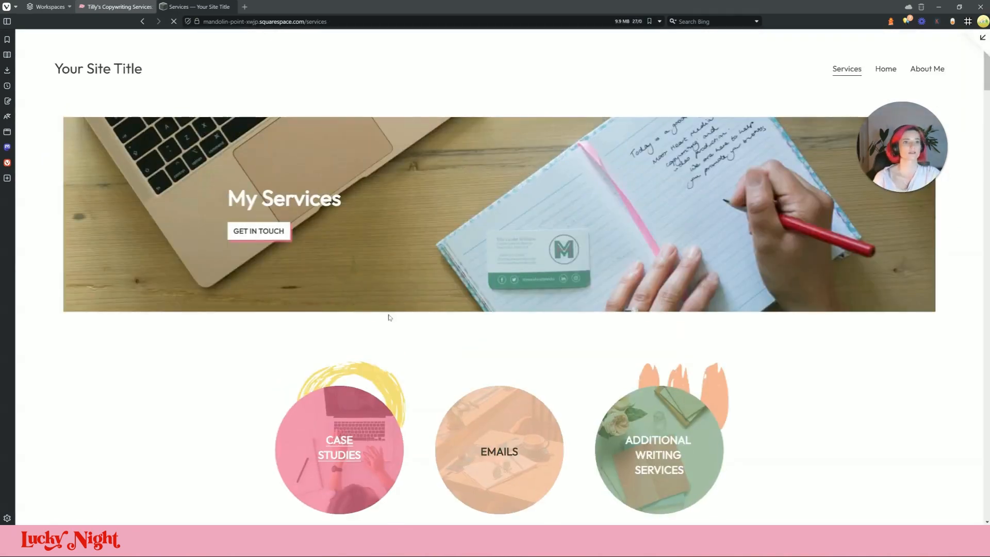
scroll(392, 289, "down", 3)
left_click(340, 281)
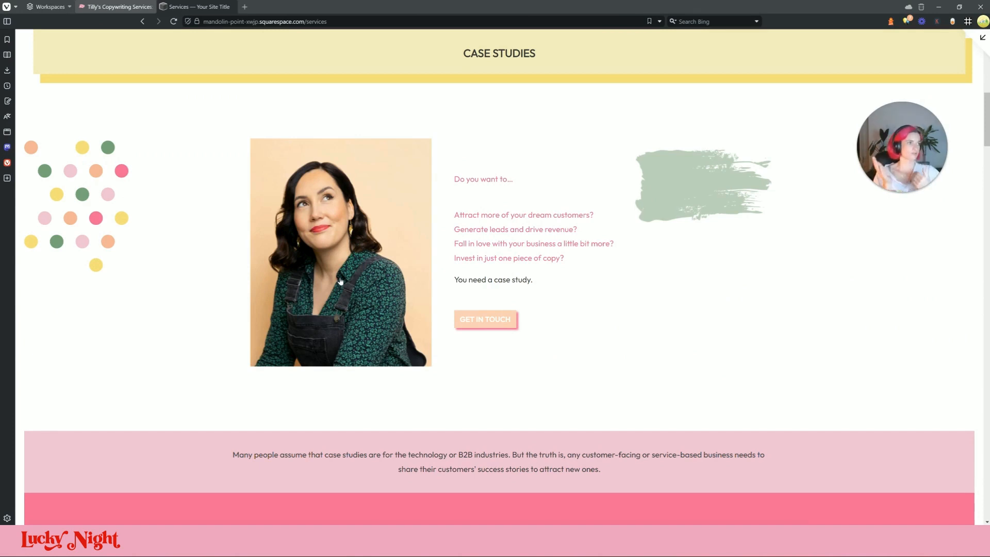
scroll(576, 286, "up", 3)
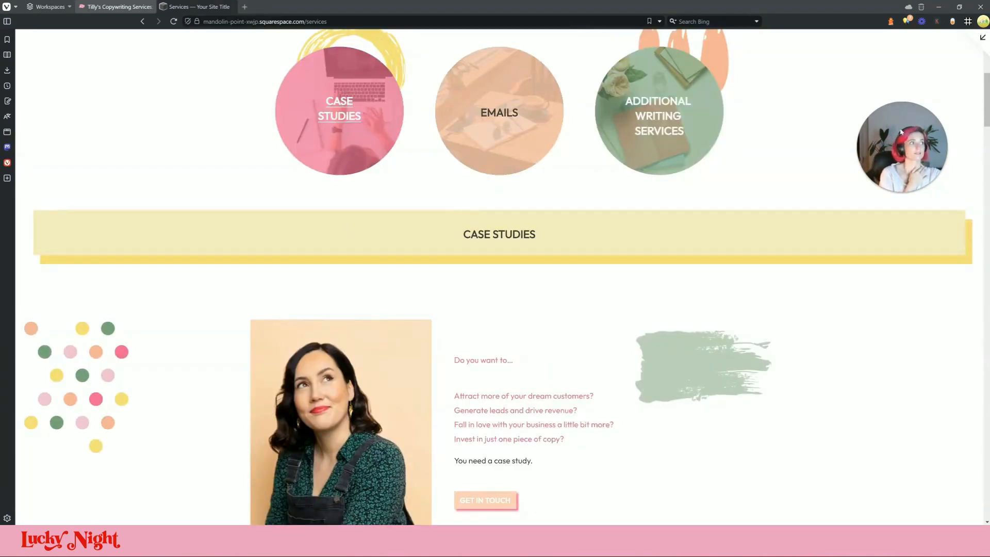
left_click(981, 44)
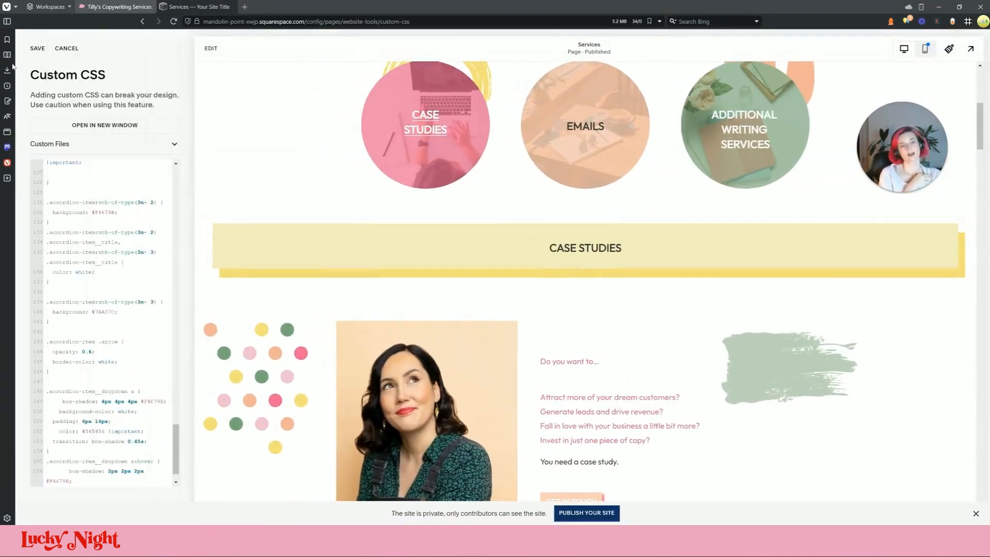
- Reopen the Services page for editing and select the EMAILS text in the peach circle
left_click(210, 48)
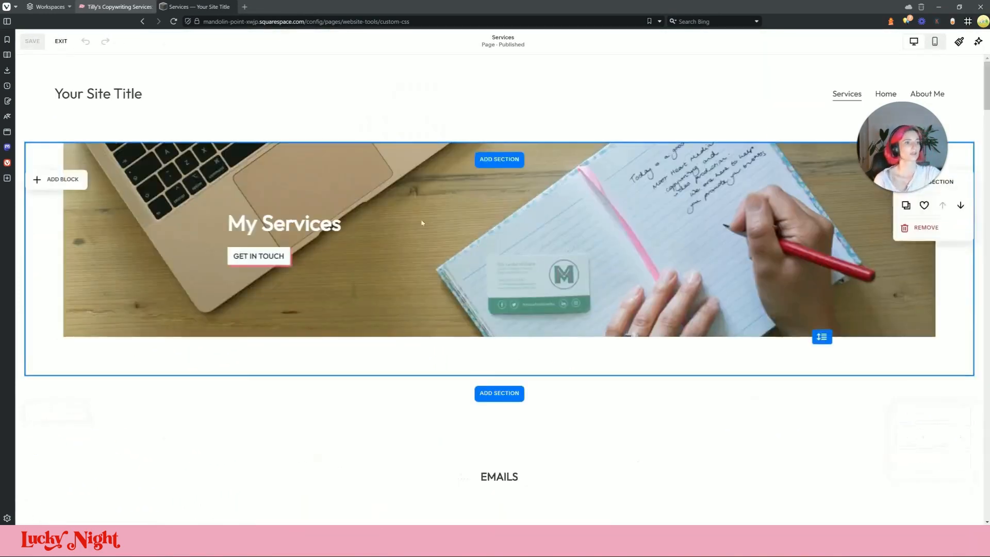
scroll(428, 220, "down", 4)
left_click(503, 203)
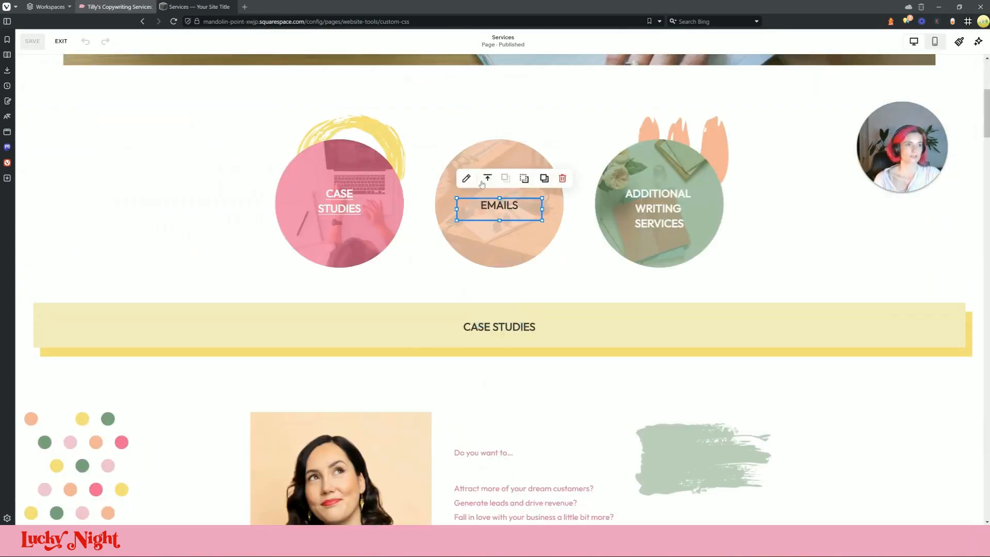
left_click(467, 181)
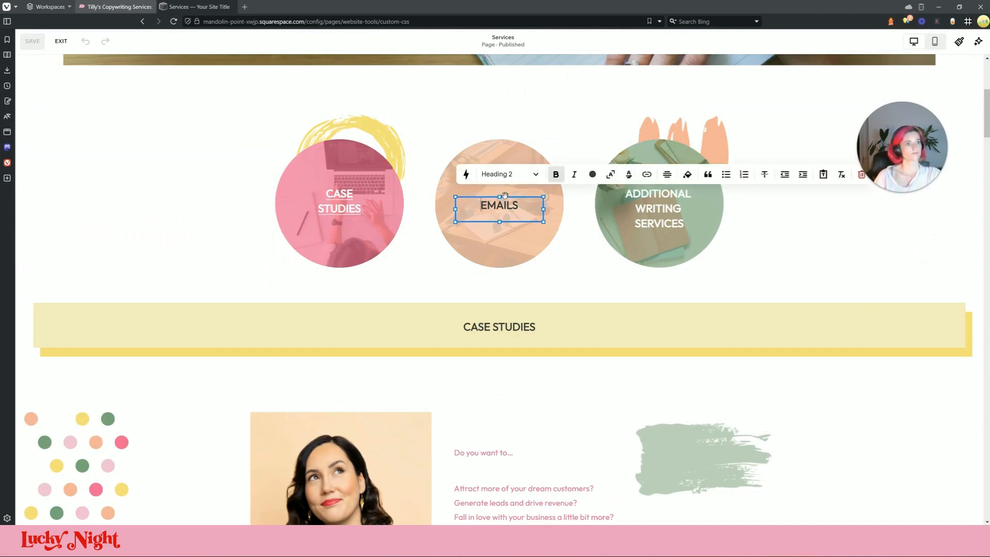
double_click(499, 205)
left_click(628, 173)
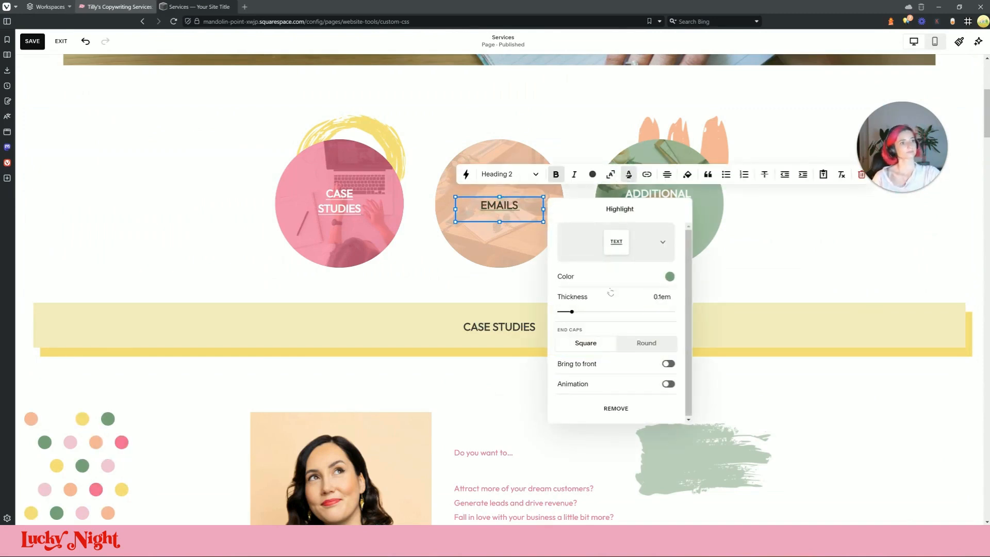
left_click(629, 173)
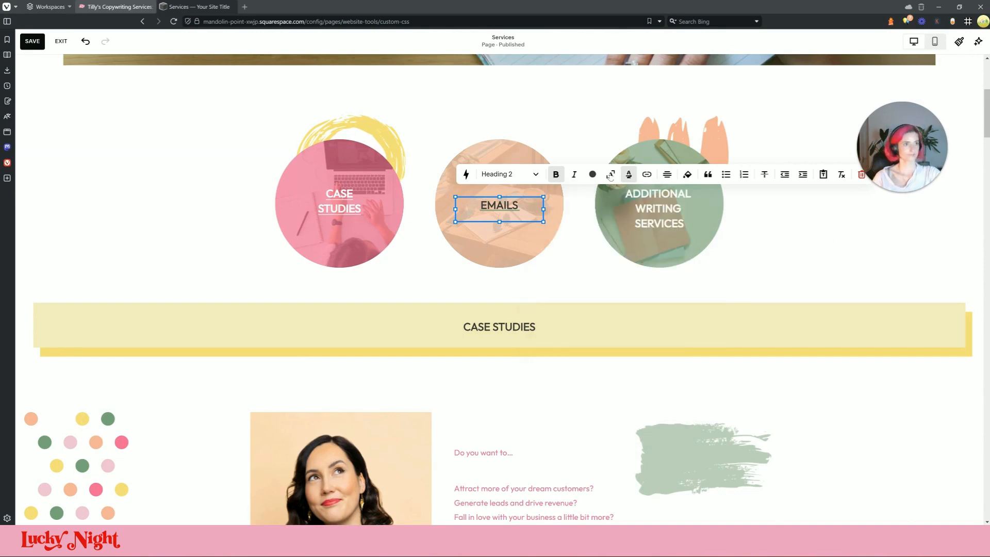
left_click(629, 174)
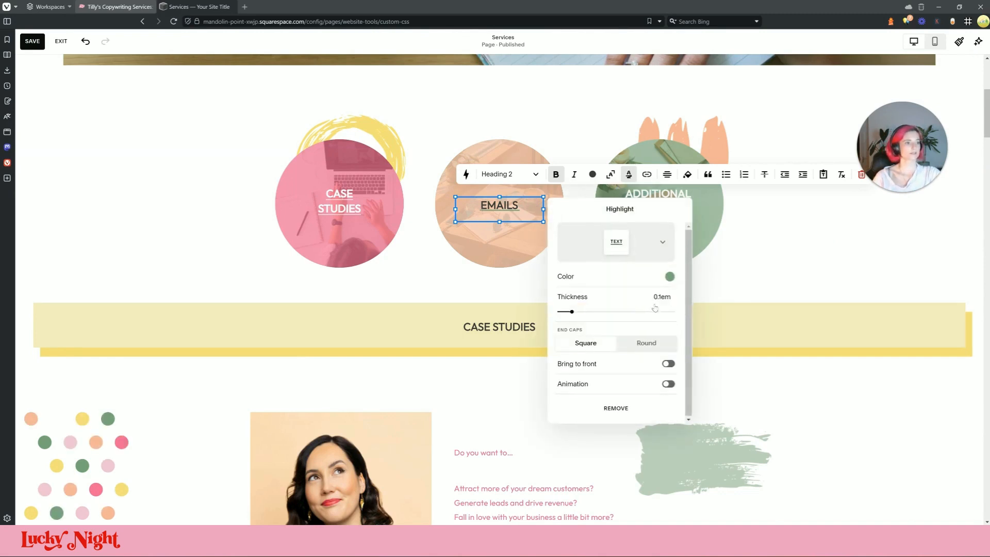
left_click(629, 404)
double_click(506, 206)
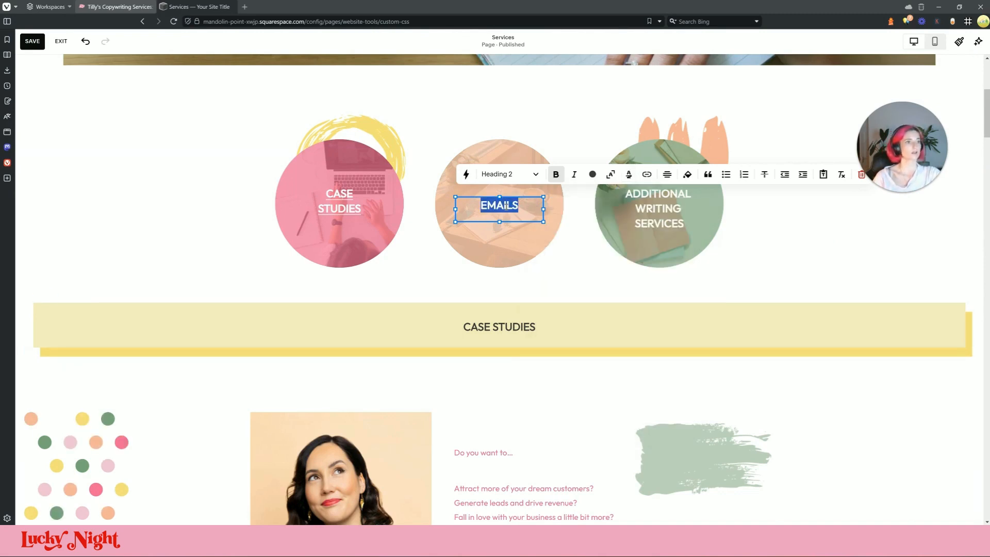
left_click(648, 176)
left_click(414, 200)
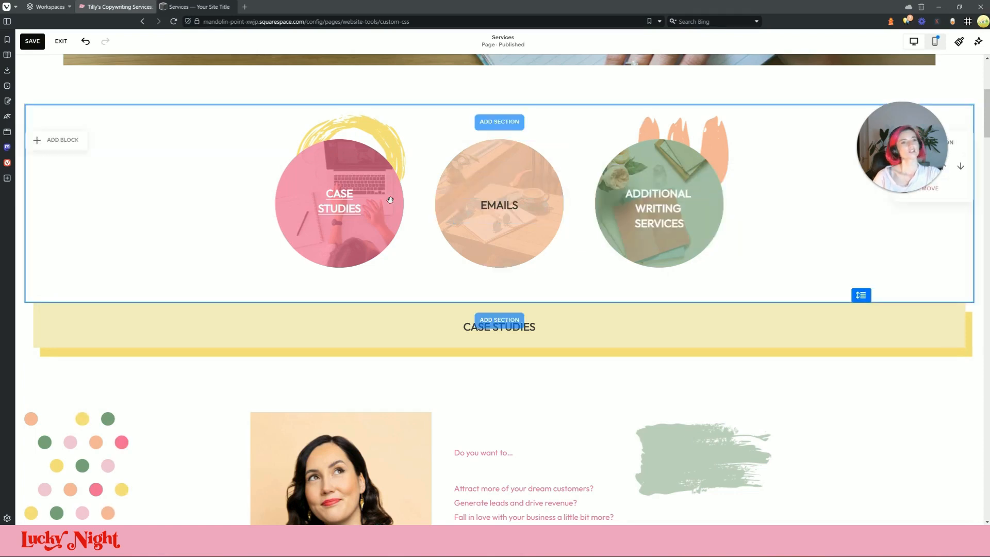
- Remove the #case-studies link from the CASE STUDIES text in the pink circle
triple_click(345, 197)
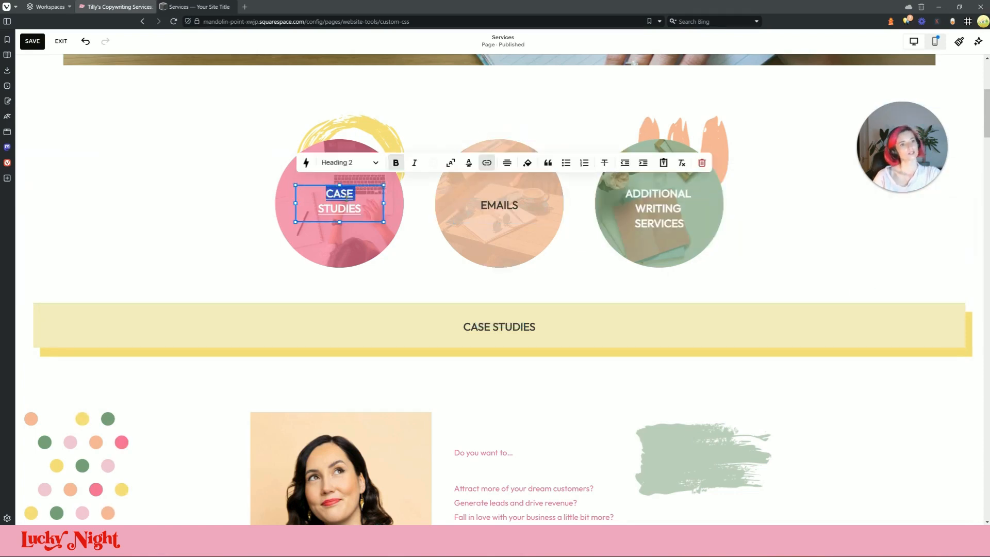
left_click(487, 164)
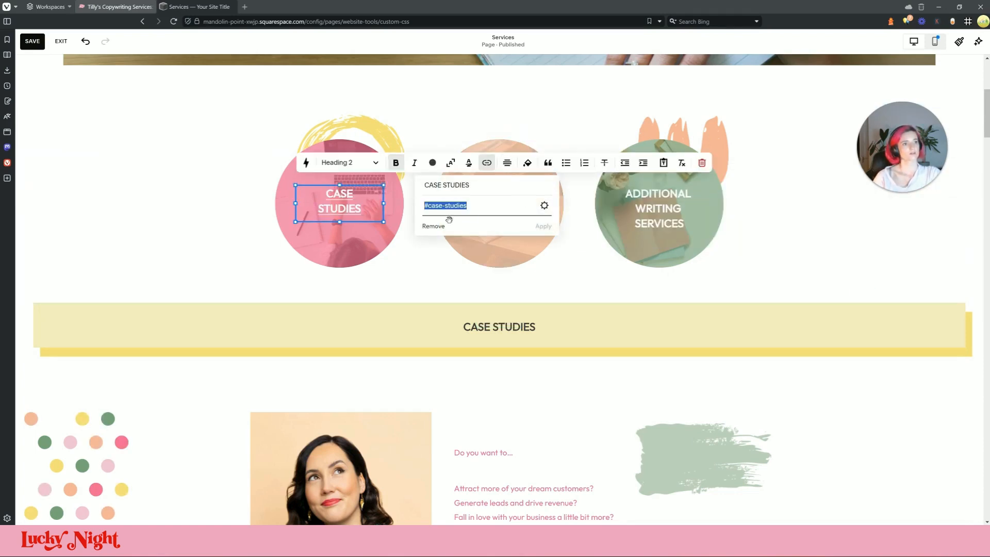
left_click(394, 208)
triple_click(341, 208)
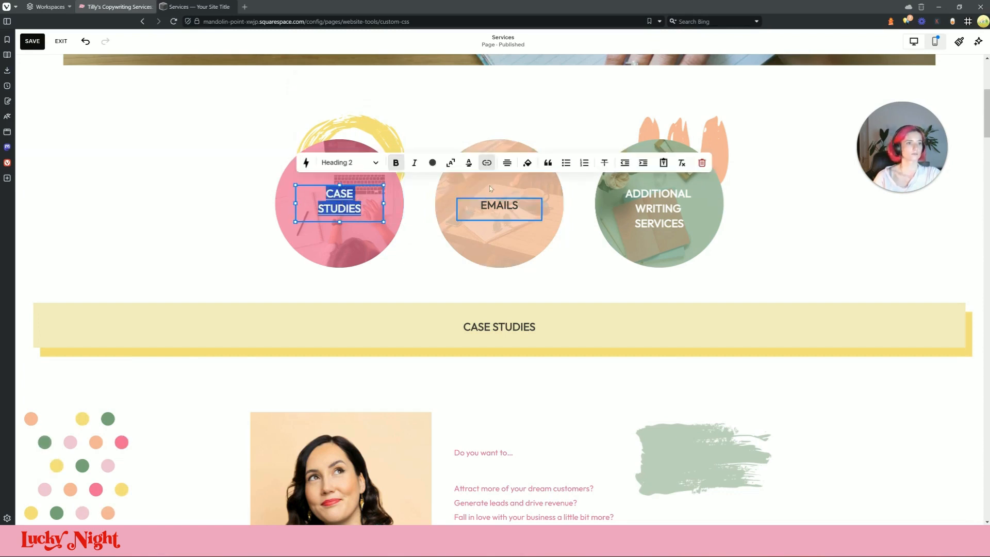
left_click(489, 165)
left_click(431, 226)
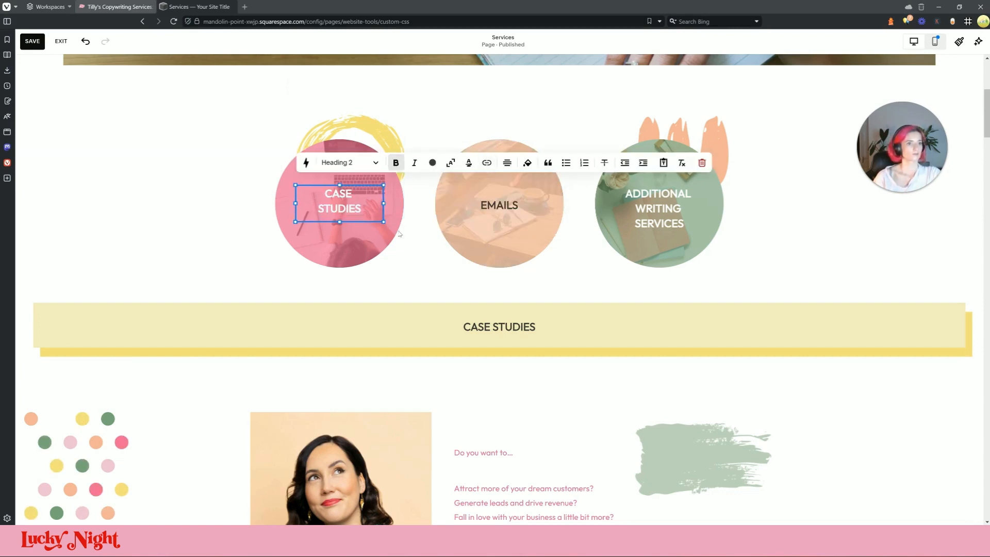
- Link the CASE STUDIES circle image to #case-studies using the On Image link option
left_click(370, 238)
left_click(282, 120)
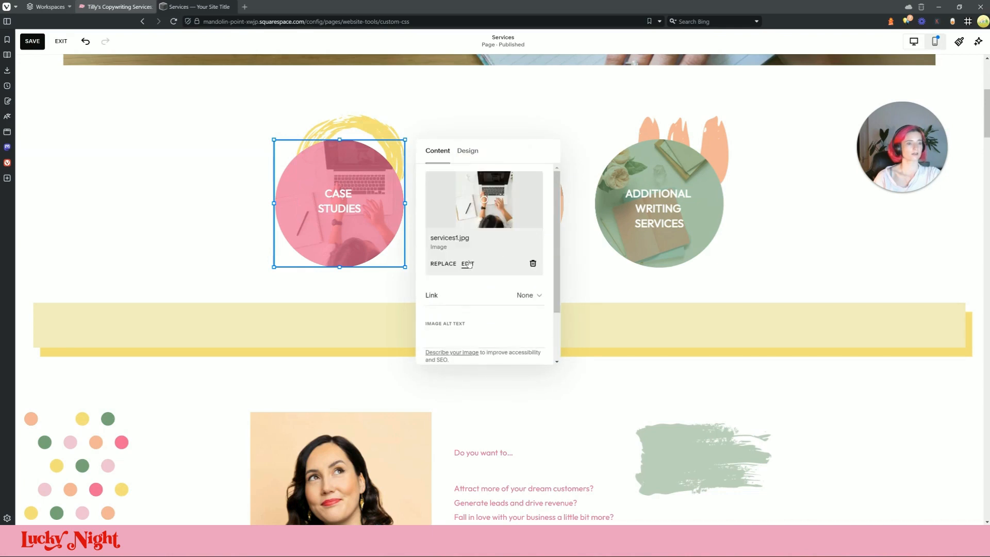
scroll(469, 302, "down", 1)
left_click(448, 231)
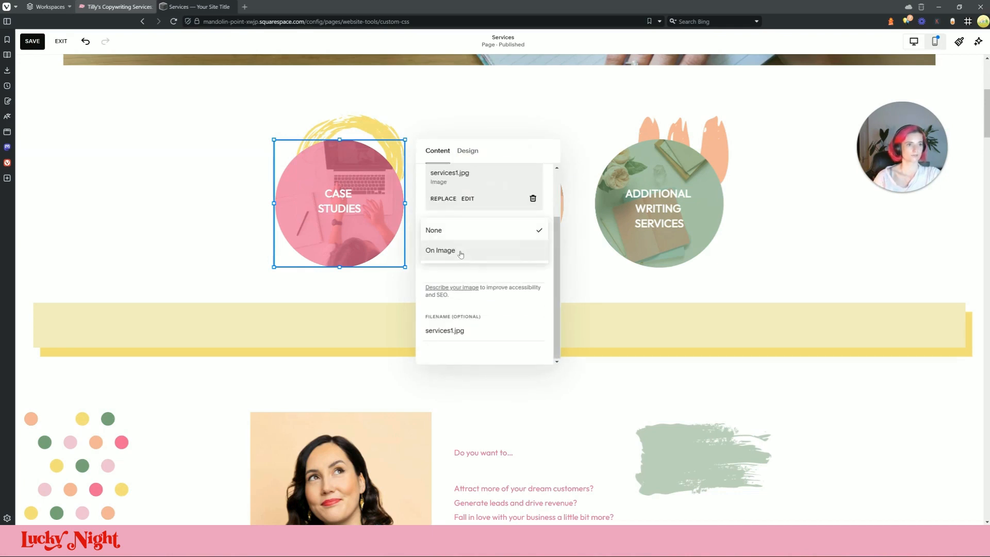
left_click(461, 252)
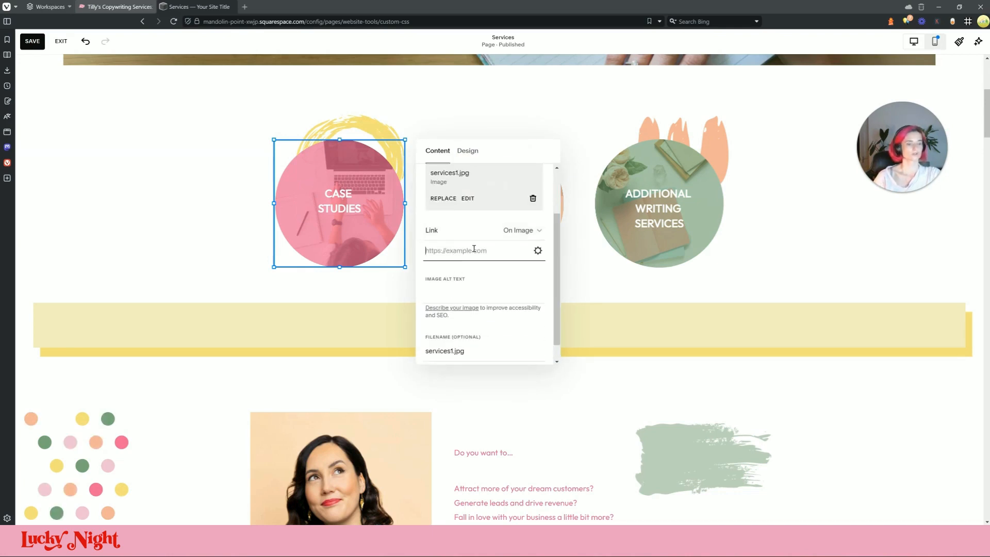
type("#ca")
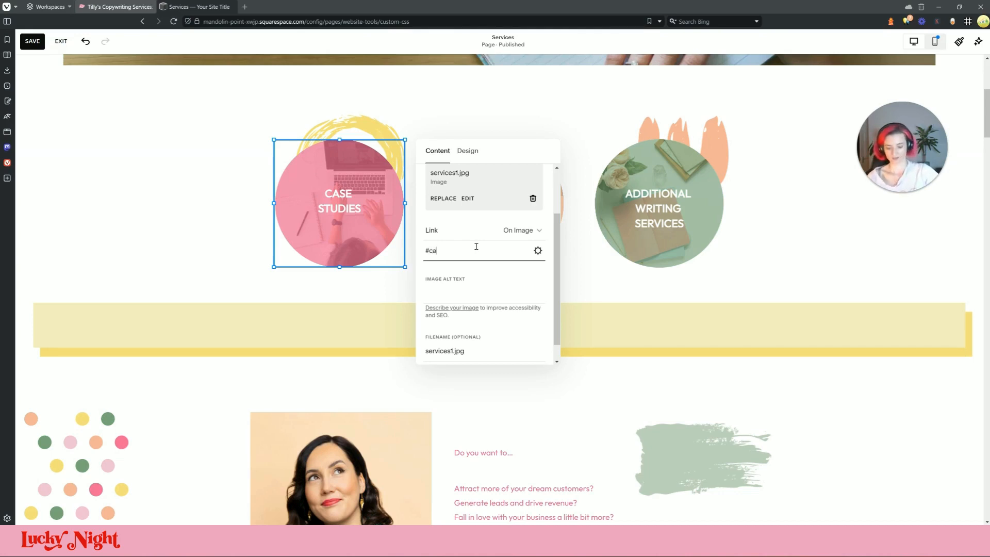
type("se-studies")
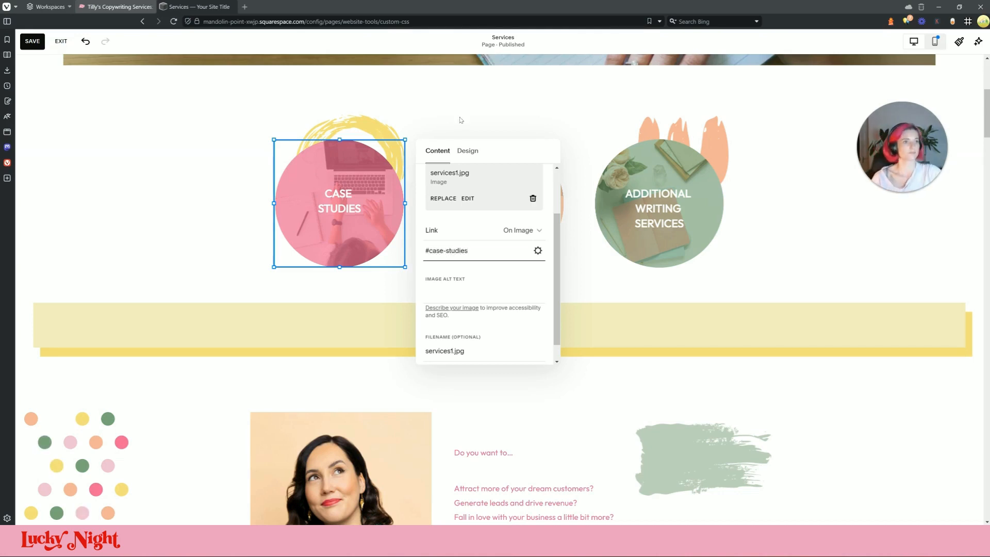
scroll(510, 253, "down", 1)
left_click(595, 290)
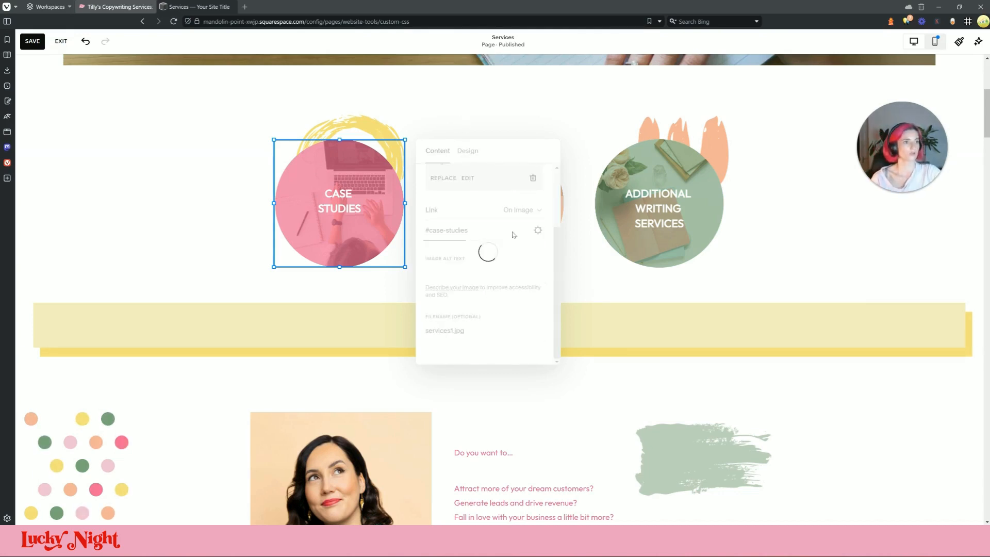
- Link the peach EMAILS circle image to #emails using the On Image link option
left_click(474, 170)
left_click(443, 120)
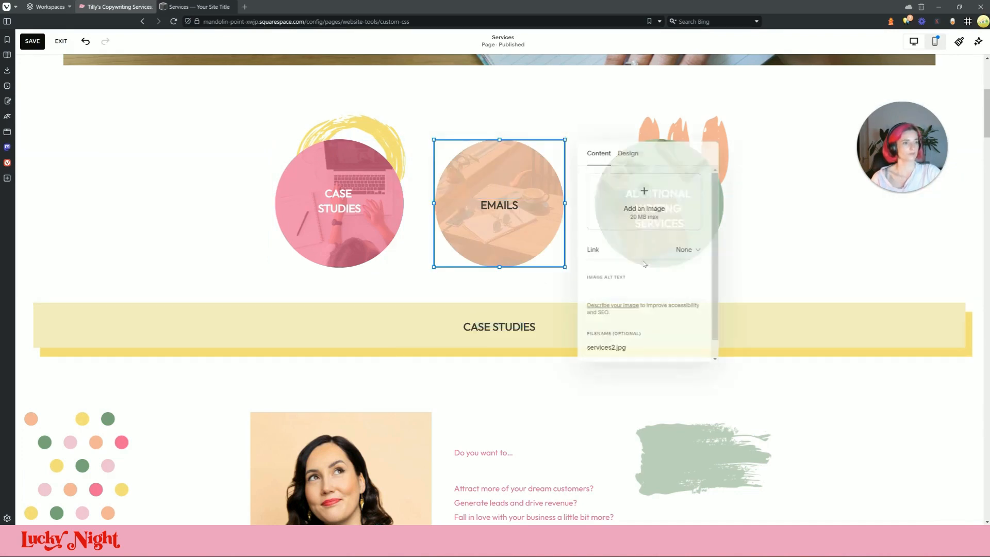
left_click(624, 154)
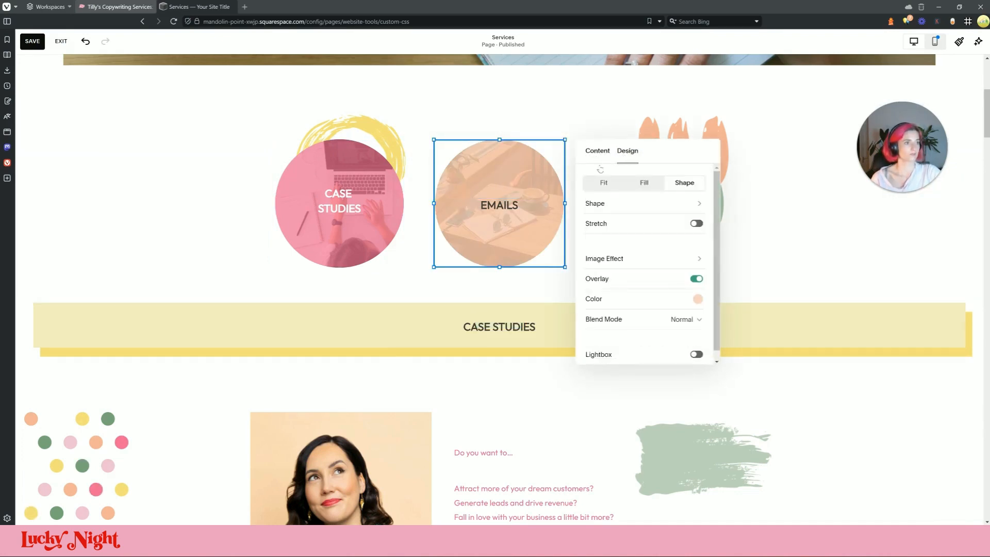
left_click(598, 151)
left_click(640, 295)
left_click(621, 316)
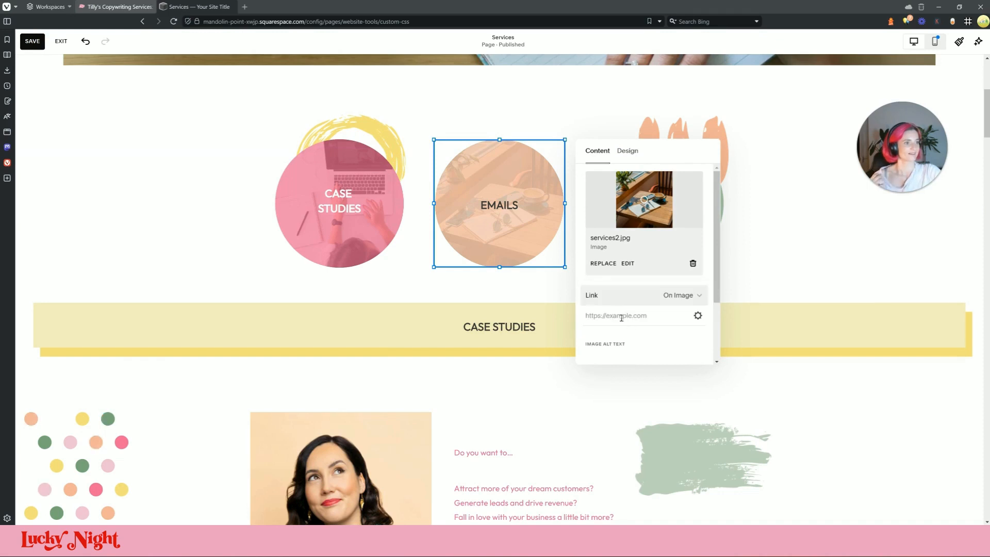
left_click(620, 317)
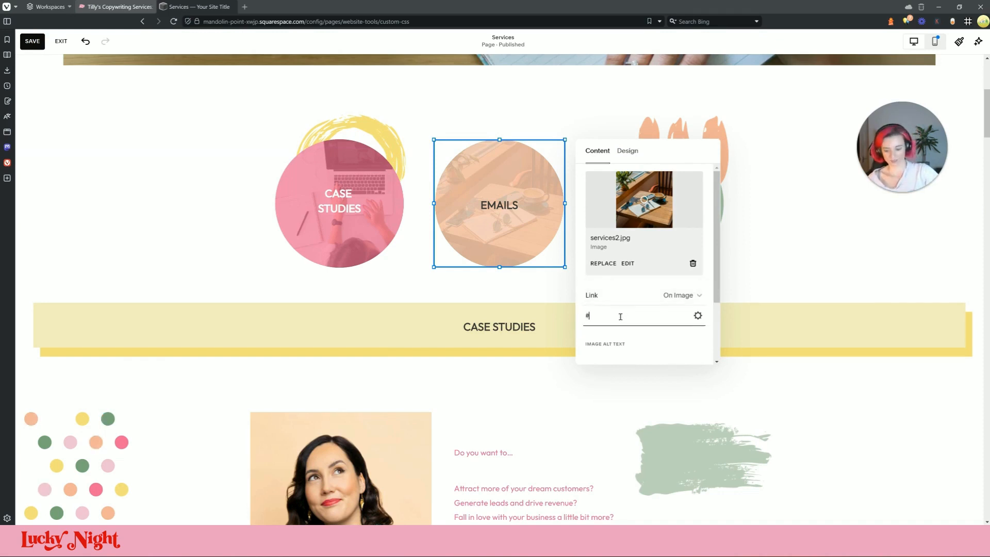
type("#emails")
left_click(776, 257)
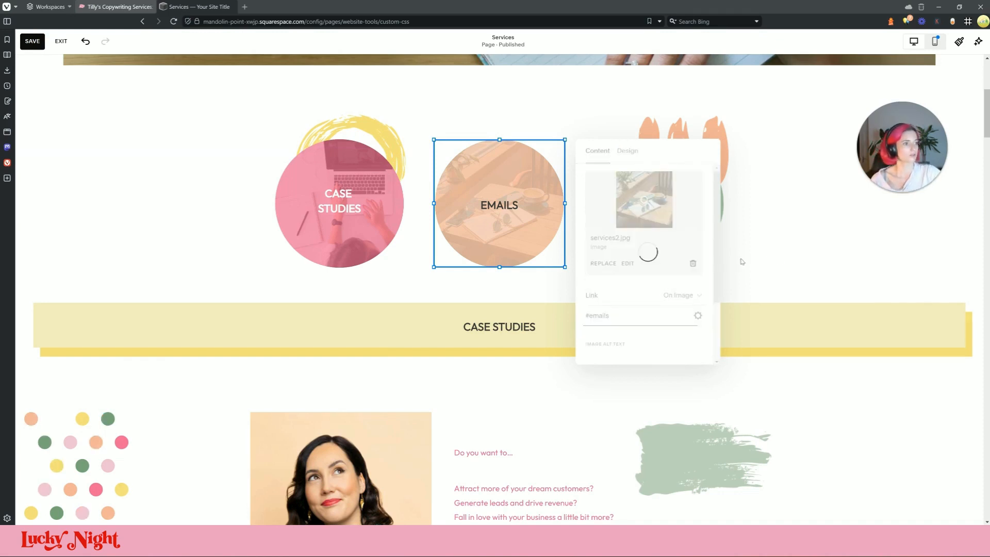
- Link the green ADDITIONAL WRITING SERVICES circle image to #writing using the On Image link option
left_click(645, 170)
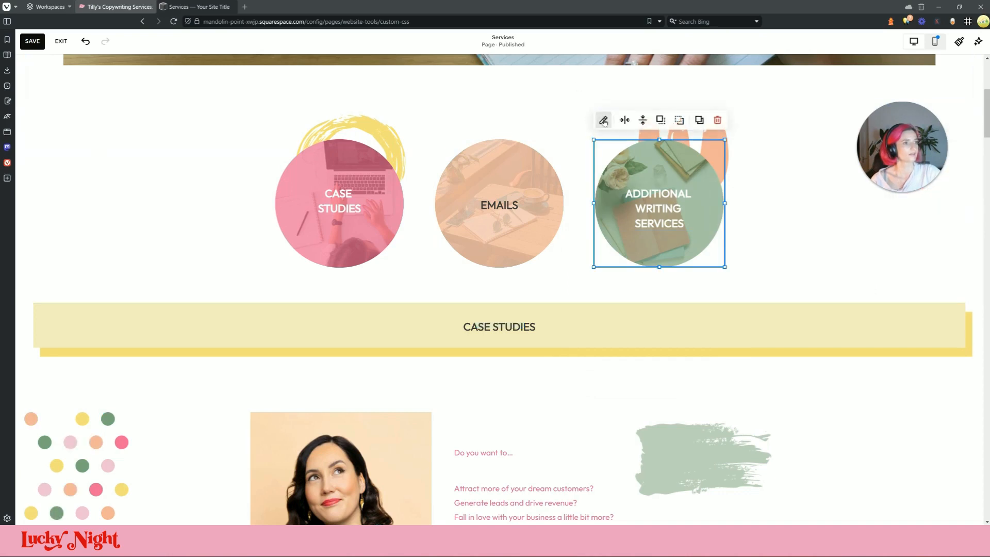
left_click(603, 120)
left_click(777, 301)
left_click(779, 316)
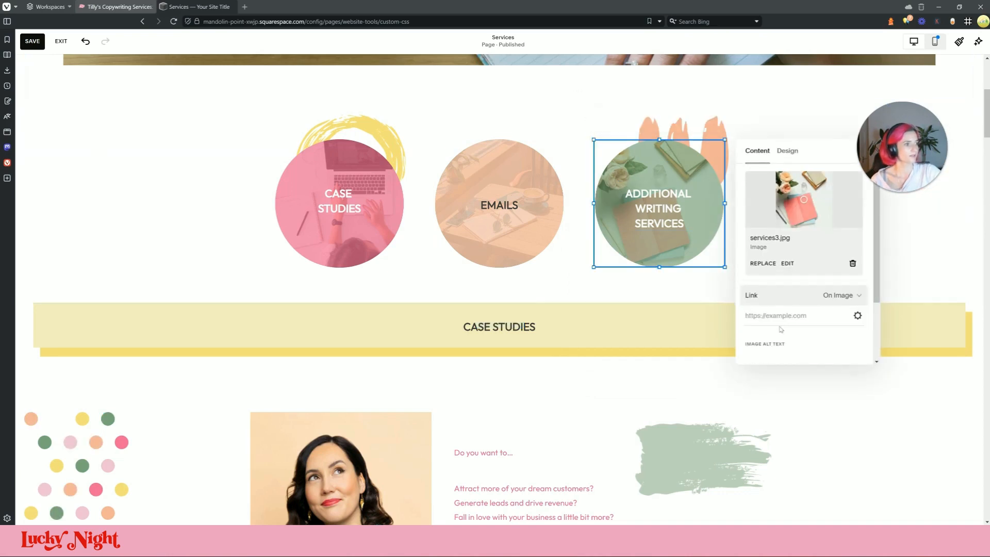
left_click(780, 322)
type("#writing")
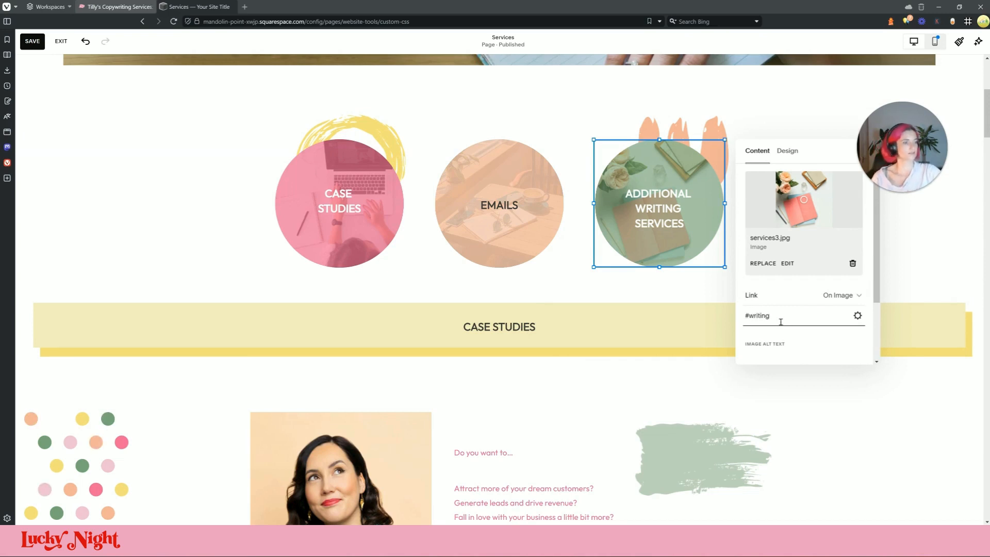
left_click(922, 276)
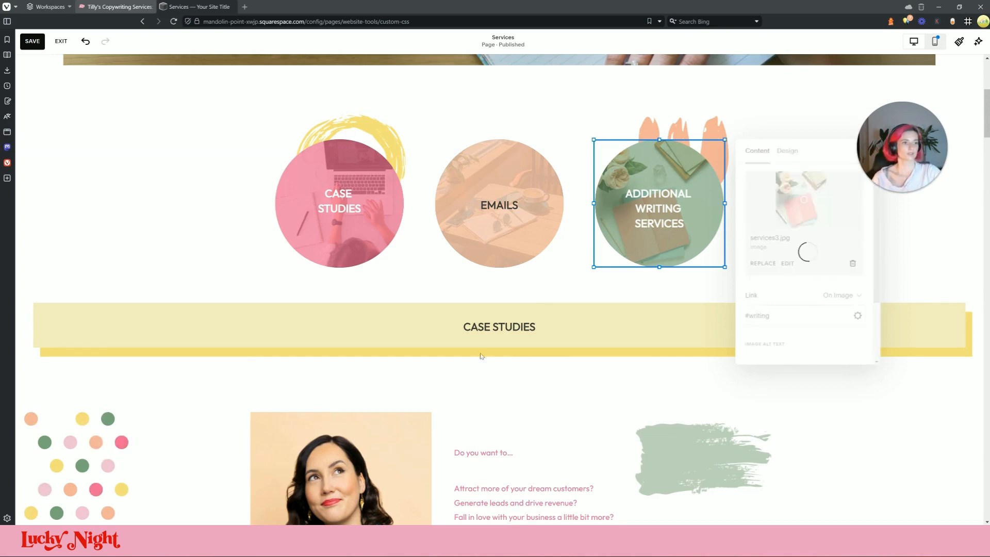
- Copy the whole anchor code from the code block on the yellow CASE STUDIES band
left_click(206, 308)
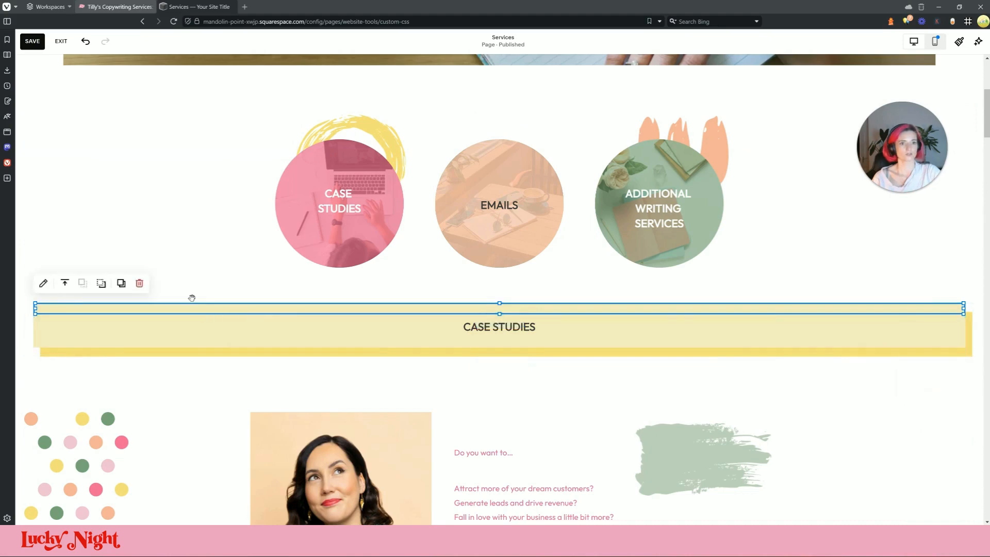
left_click(44, 284)
key("ctrl+a")
key("ctrl+c")
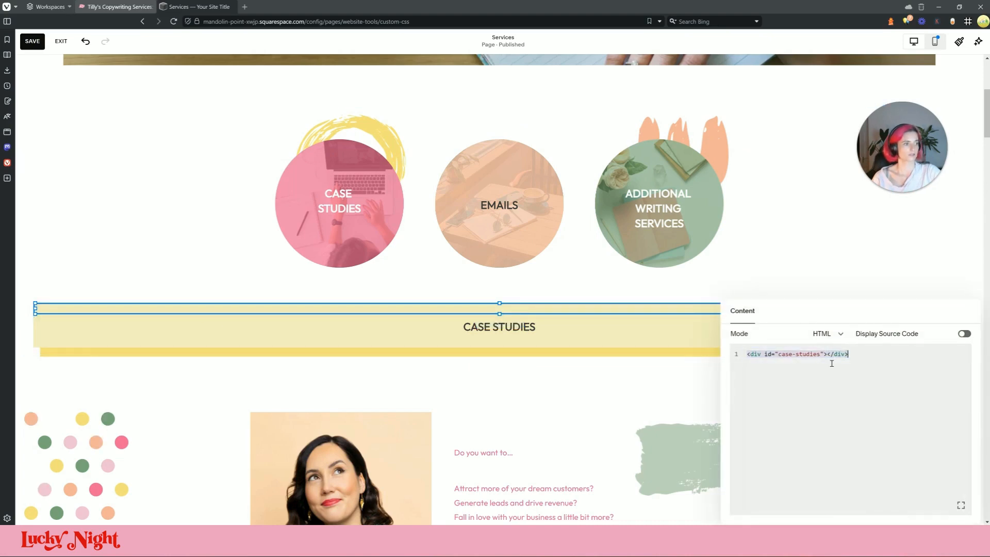
left_click(602, 376)
- Add a Code block to the section containing the pink EMAILS band
scroll(516, 310, "down", 9)
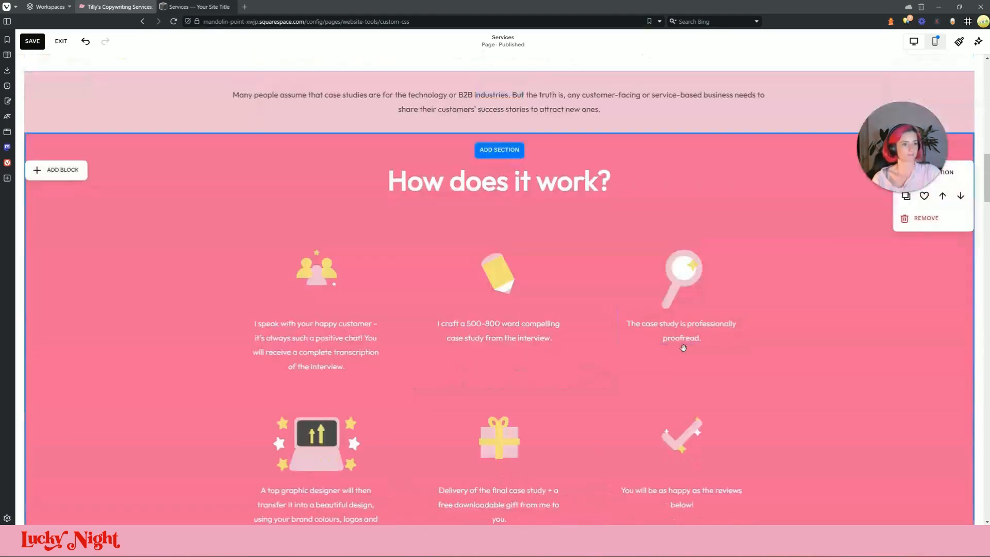
scroll(477, 266, "up", 3)
scroll(595, 289, "down", 12)
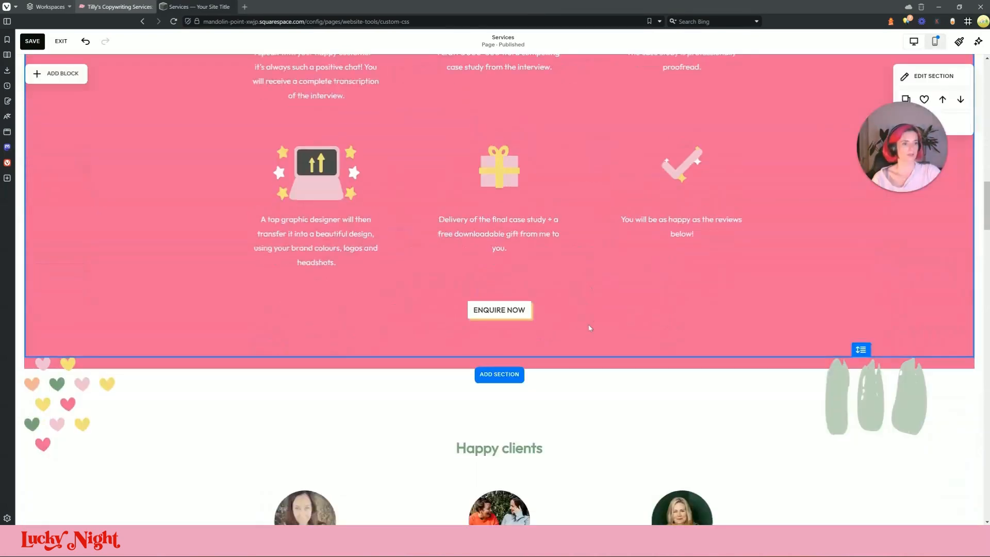
scroll(548, 319, "down", 8)
scroll(286, 342, "up", 1)
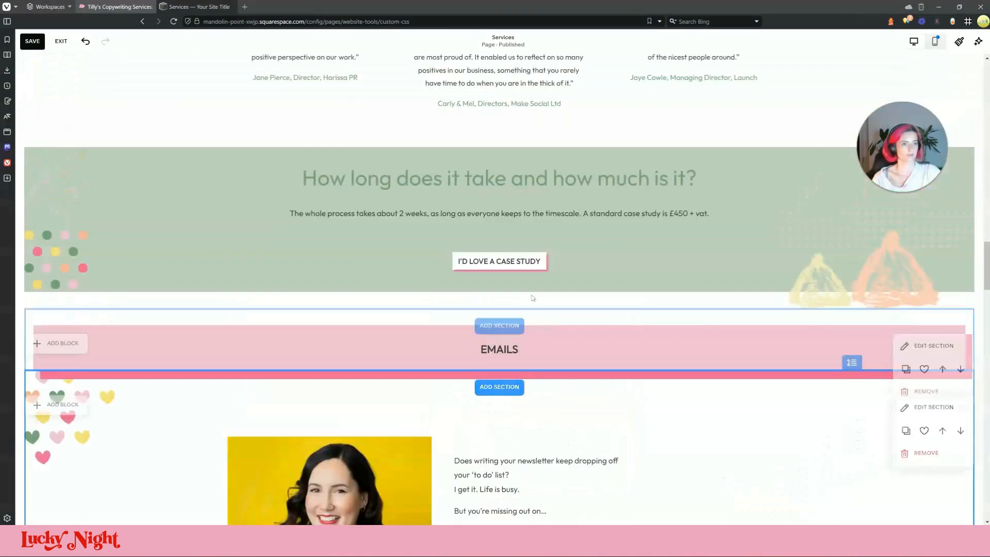
left_click(285, 342)
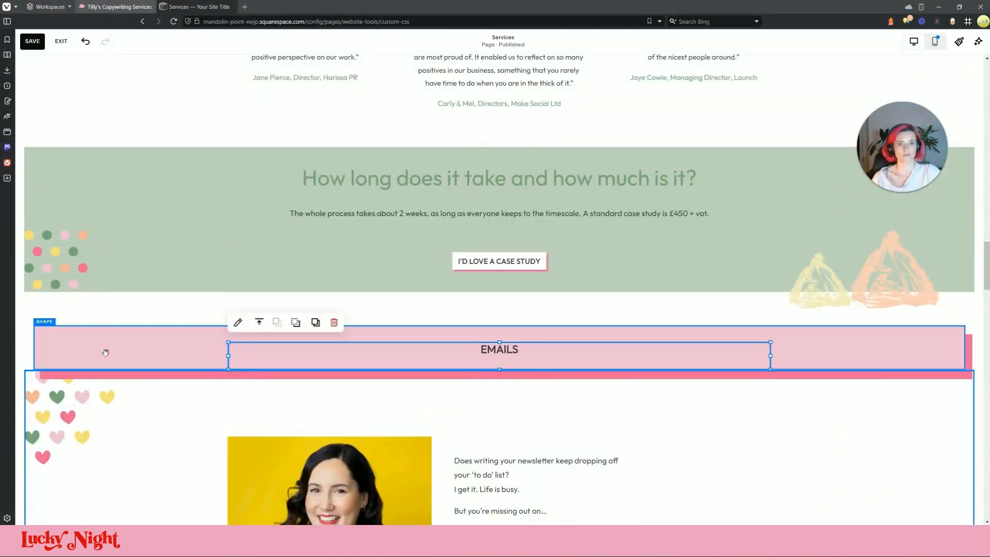
left_click(41, 344)
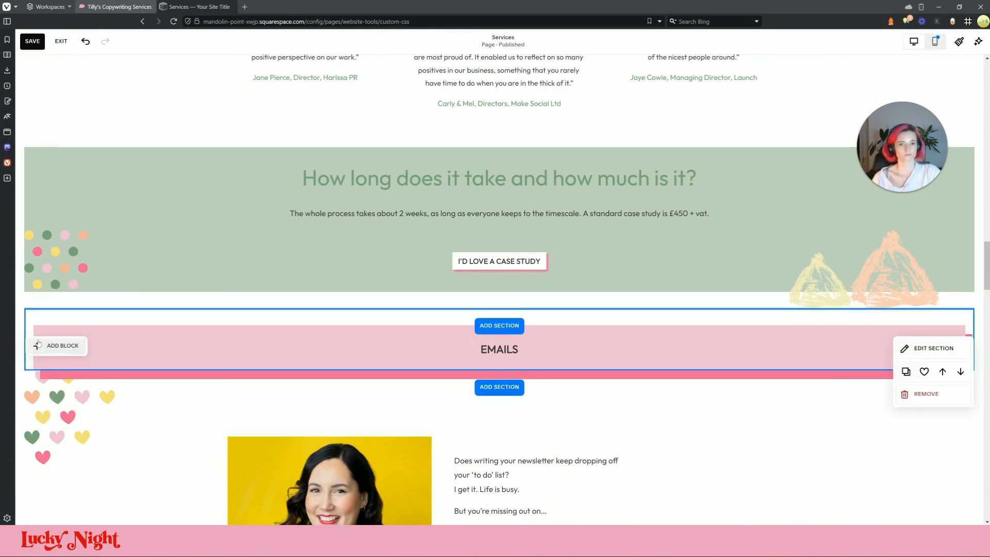
left_click(41, 342)
type("code")
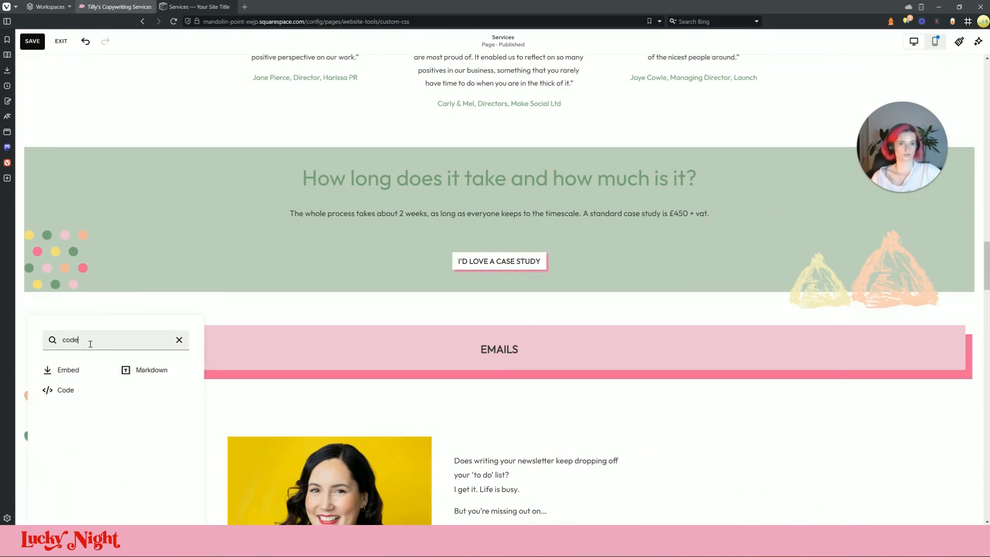
left_click(66, 387)
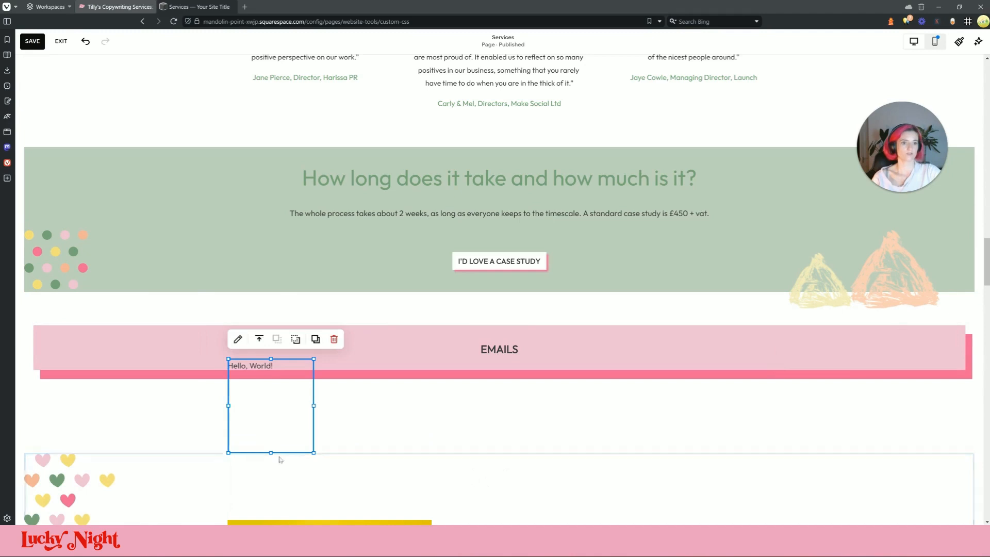
- Shorten the new code block and stretch it from the pink band's left end to beyond the EMAILS heading
left_click_drag(274, 394, 298, 372)
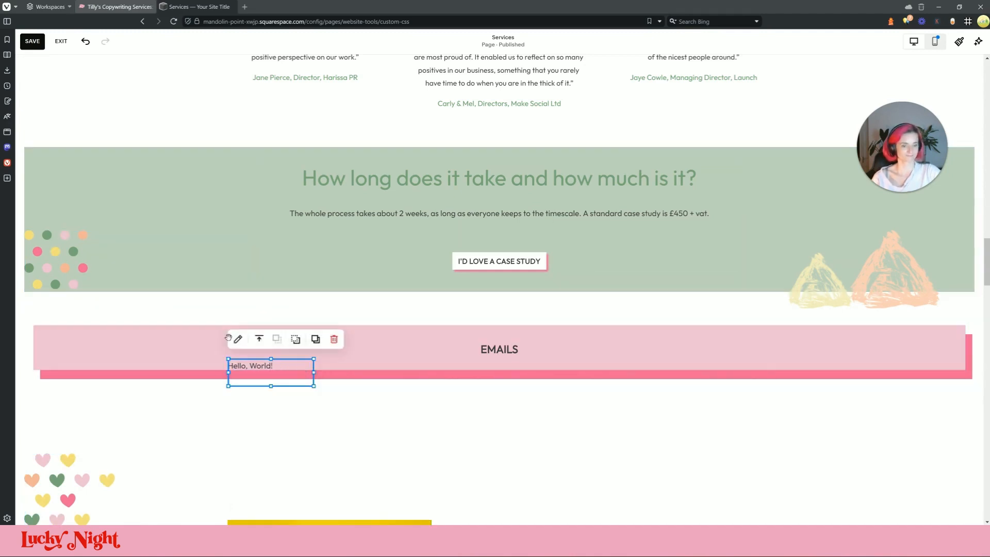
left_click_drag(228, 337, 81, 335)
left_click_drag(291, 339, 988, 327)
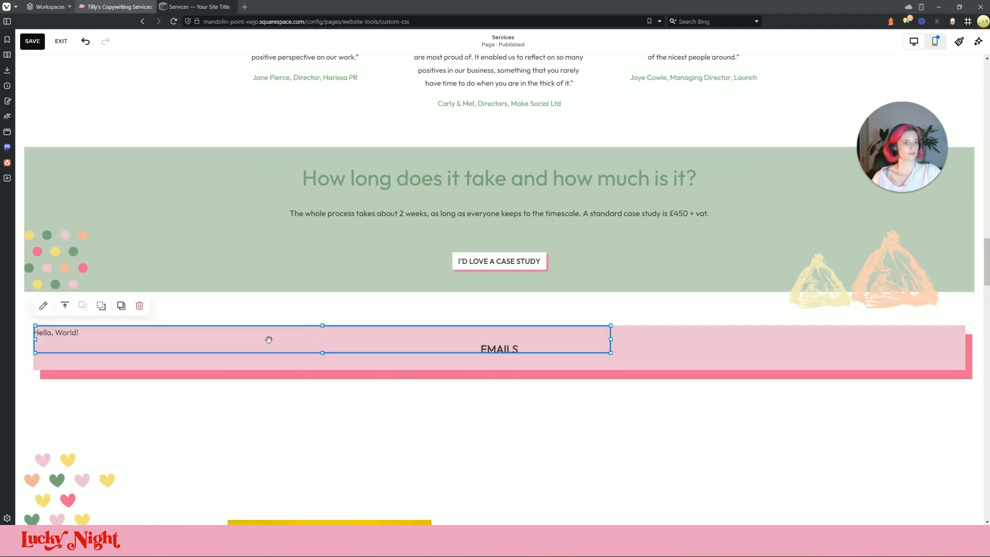
- Replace the code block's placeholder with the copied anchor code, changing its id to read <div id="emails"></div>
left_click(44, 305)
triple_click(711, 353)
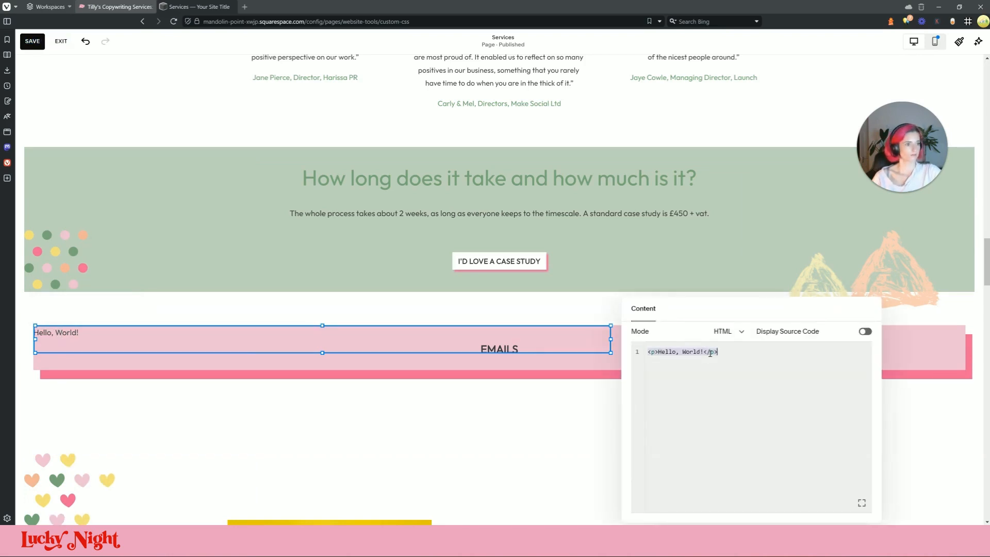
key("ctrl+v")
left_click_drag(719, 353, 680, 353)
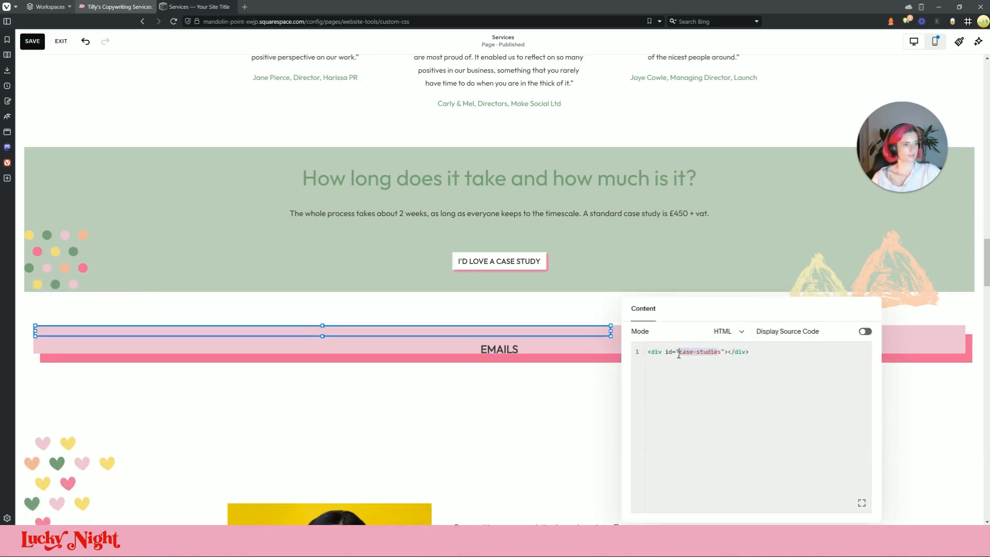
type("s")
type("emails")
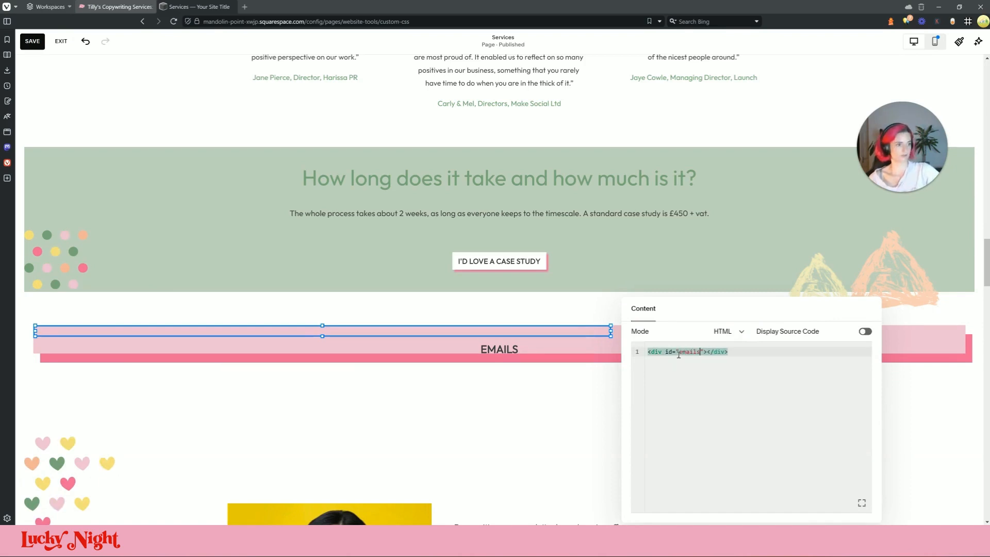
left_click(566, 407)
- Extend the pink EMAILS band's height below its heading and shrink the section to end at the band's lower edge
left_click(552, 354)
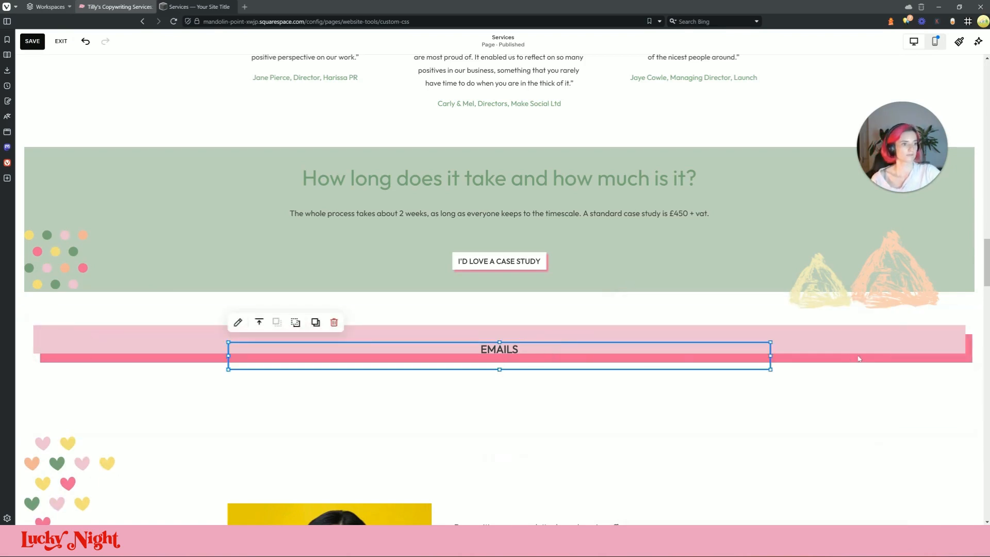
left_click(833, 346)
left_click_drag(497, 359, 498, 370)
left_click(897, 434)
left_click_drag(854, 431, 853, 356)
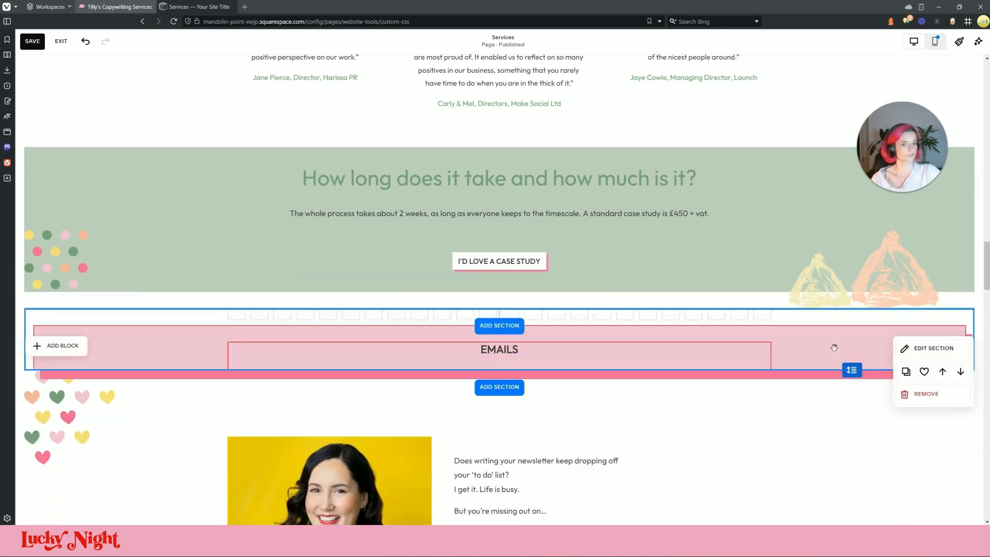
left_click(834, 349)
- Add a Code block to the section containing the beige ADDITIONAL WRITING SERVICES band
scroll(302, 339, "down", 3)
scroll(302, 339, "down", 15)
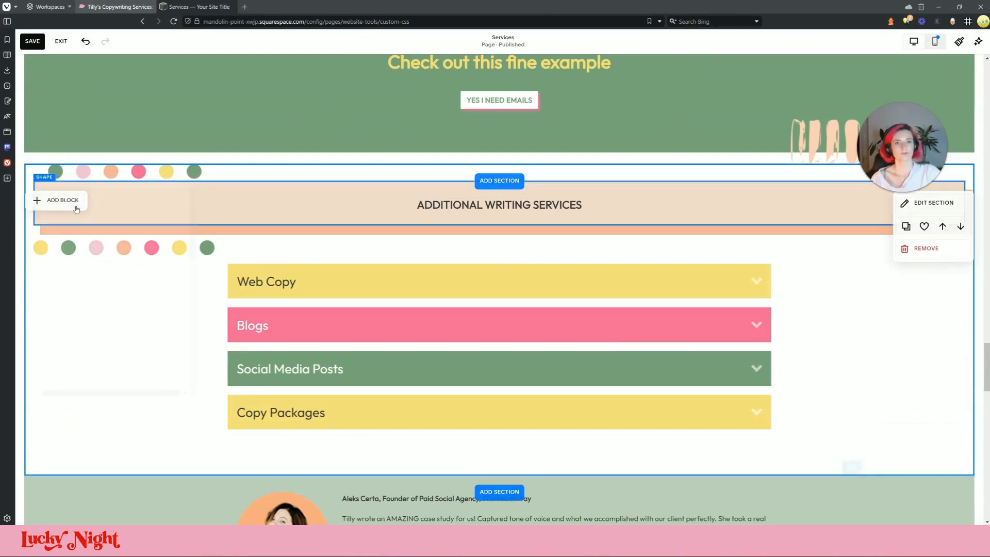
left_click(59, 200)
type("co")
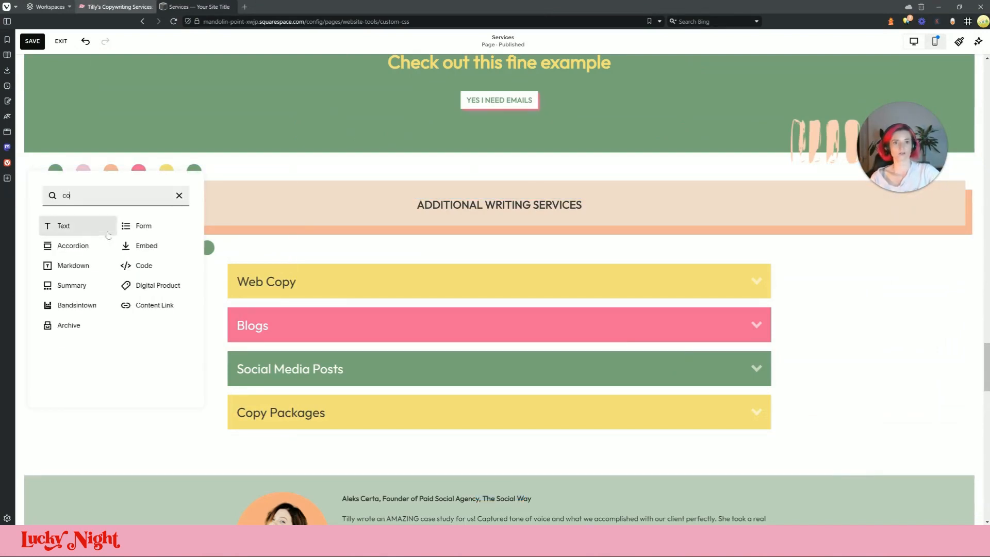
type("d")
left_click(63, 245)
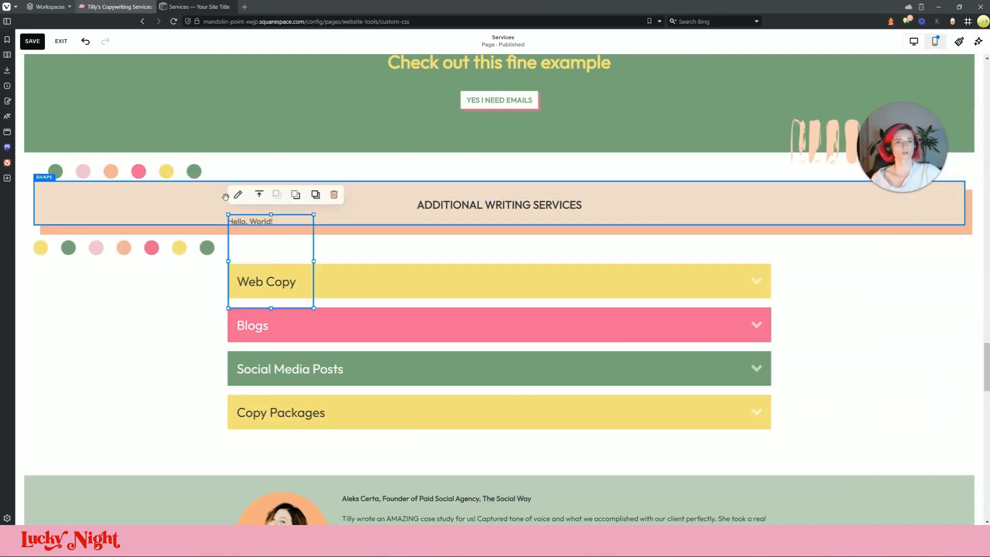
- Place the code block at the beige band's left end, stretch it past the ADDITIONAL WRITING SERVICES heading and reduce its height
left_click_drag(272, 227, 74, 192)
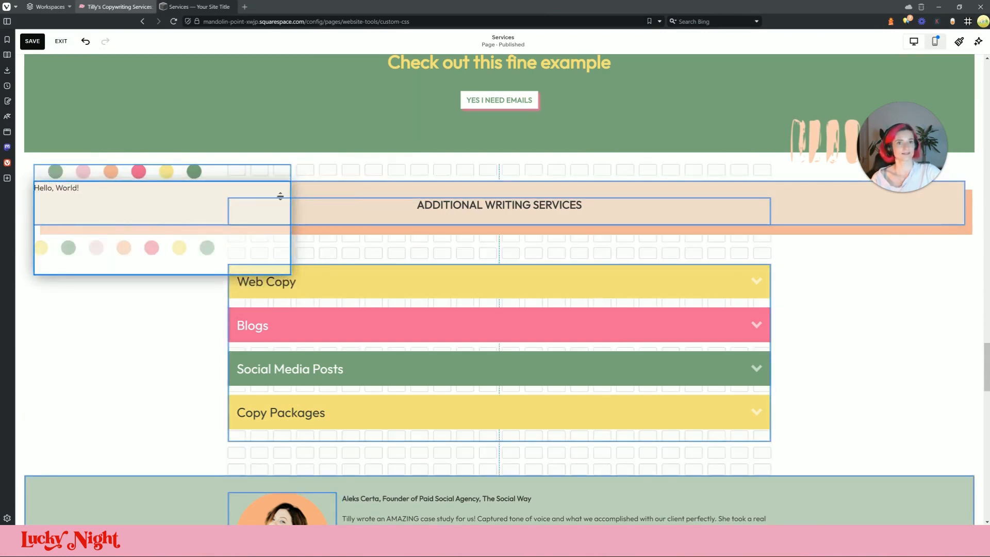
left_click_drag(292, 275, 970, 190)
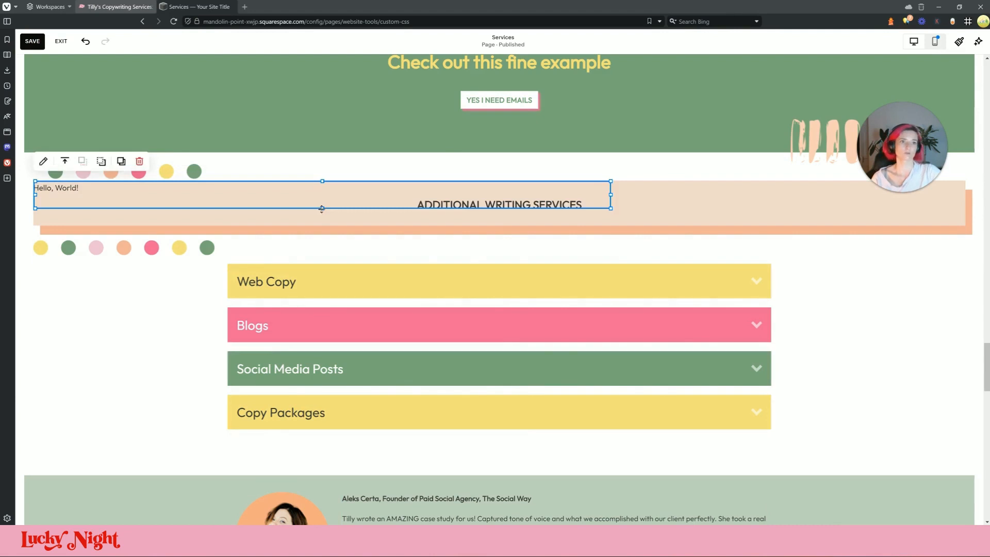
left_click_drag(322, 208, 326, 196)
- Replace the code block's placeholder with the copied anchor code, changing its id to read <div id="writing"></div>
left_click(44, 161)
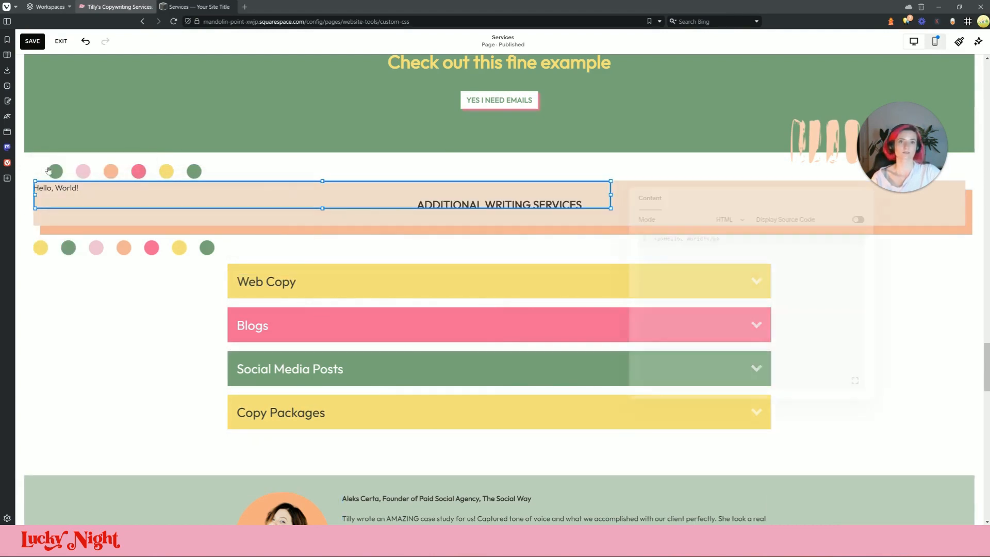
left_click(758, 234)
key("ctrl+a")
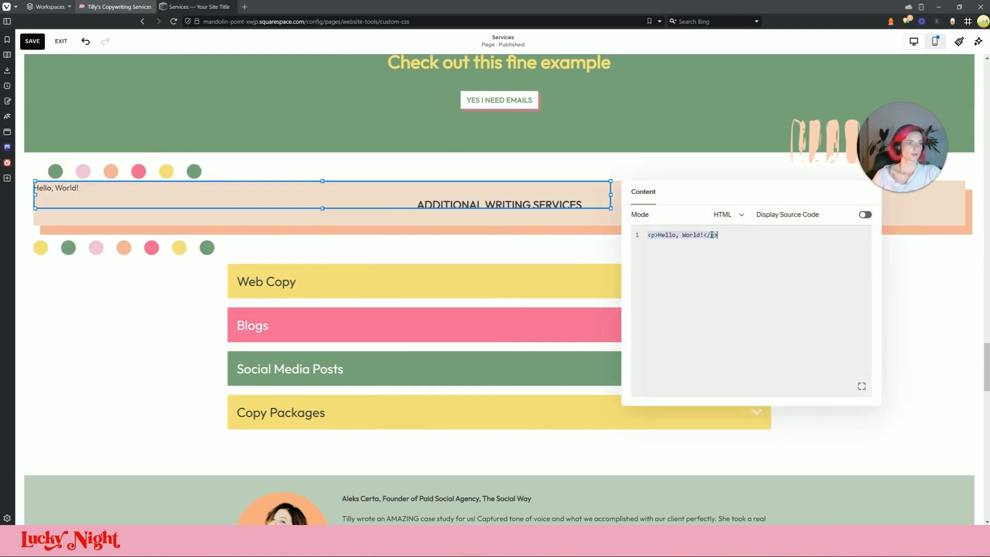
key("ctrl+v")
left_click_drag(720, 235, 685, 236)
key("BackSpace")
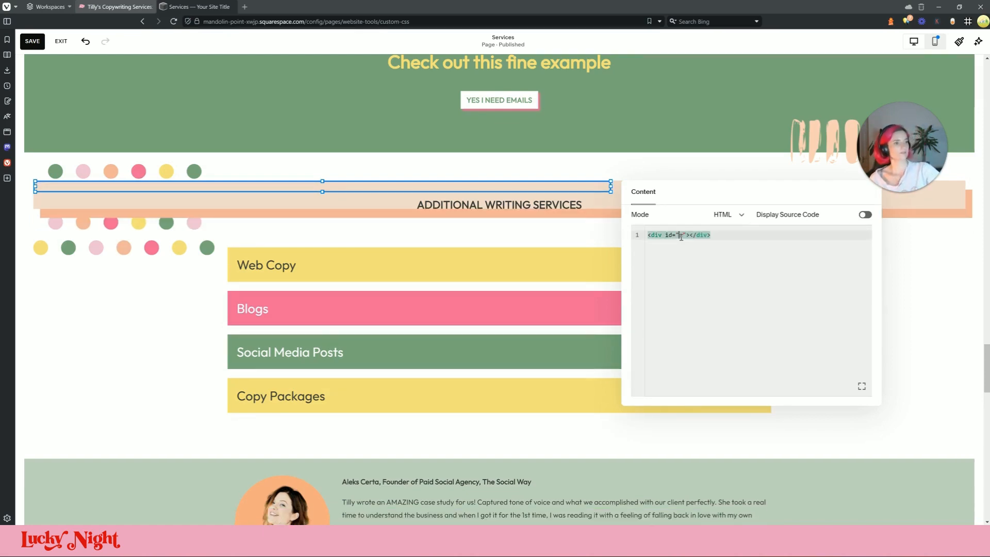
type("writing")
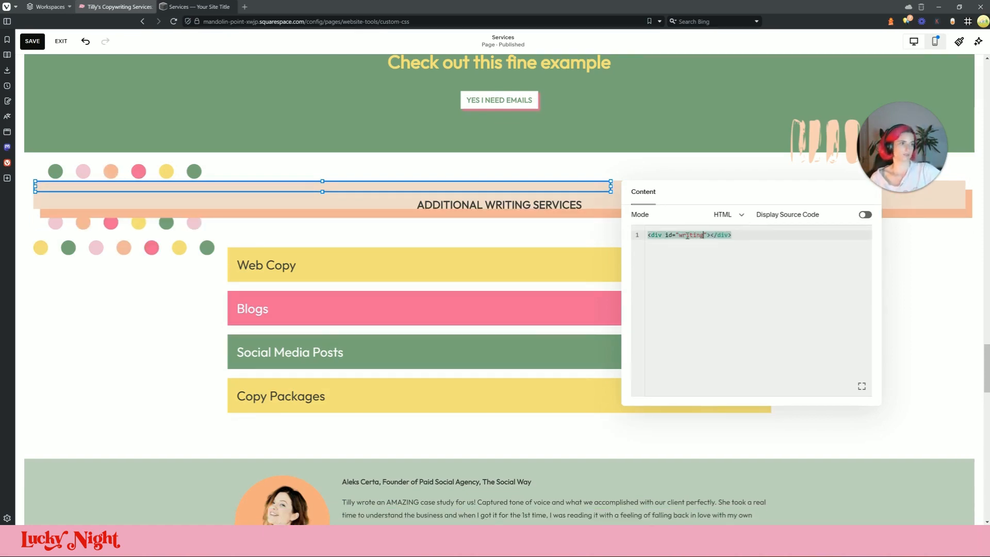
left_click(545, 236)
- Extend the beige band's height below its ADDITIONAL WRITING SERVICES heading and shift the accordion down one row to clear it
left_click(176, 199)
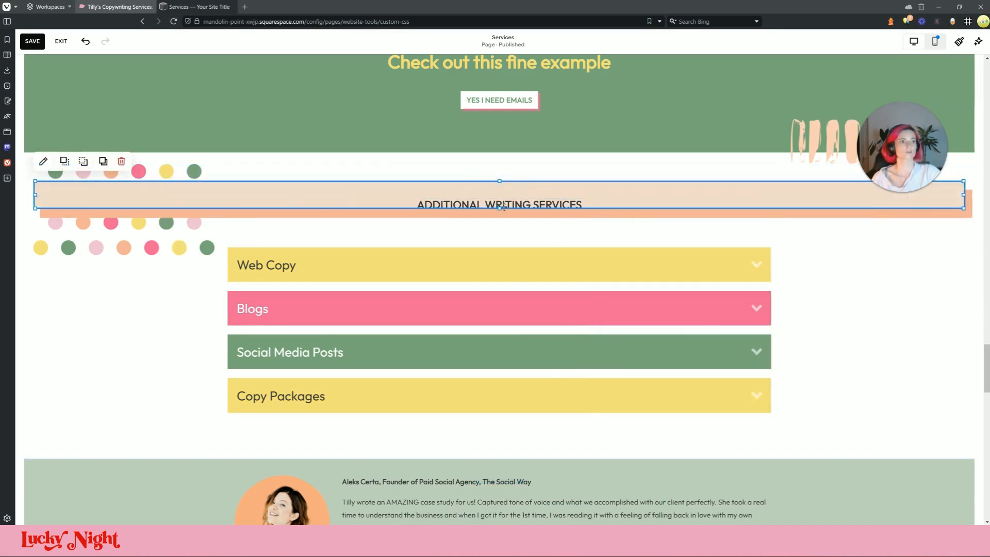
left_click_drag(504, 227, 495, 224)
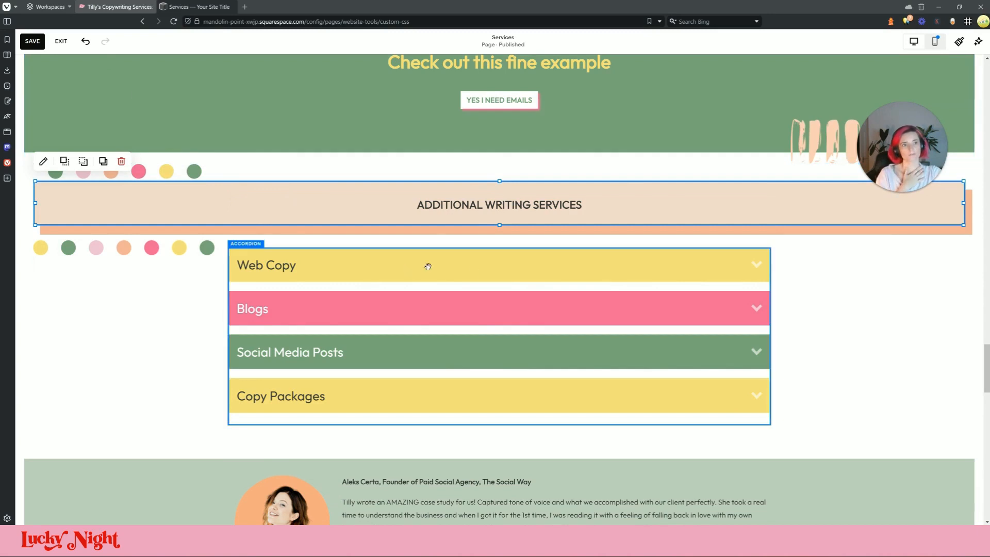
mouse_move(690, 302)
left_mouse_down()
mouse_move(694, 345)
mouse_move(691, 320)
left_mouse_up()
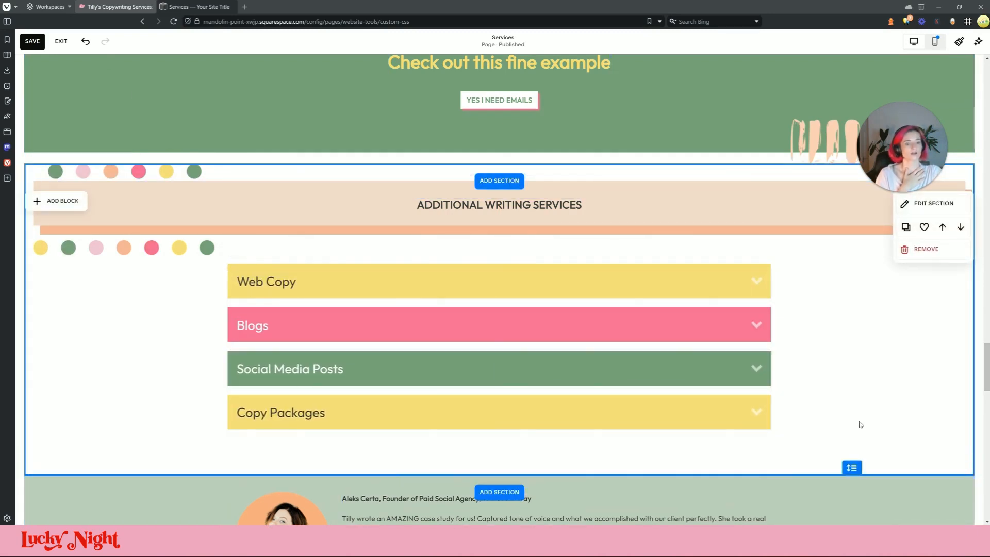
- Shrink the section by one row below the Copy Packages accordion item and save the page changes
mouse_move(855, 466)
left_mouse_down()
mouse_move(854, 444)
mouse_move(855, 458)
left_mouse_up()
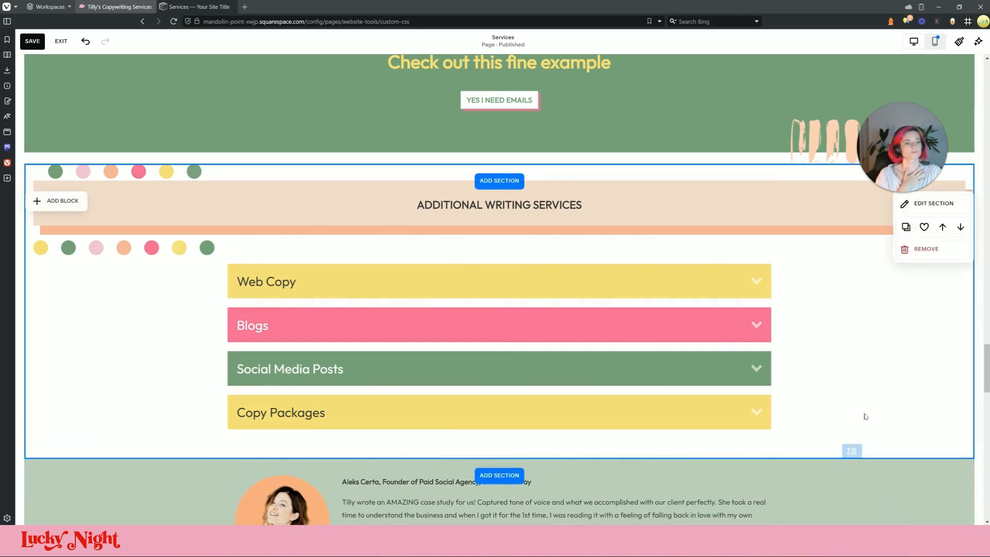
left_click(33, 41)
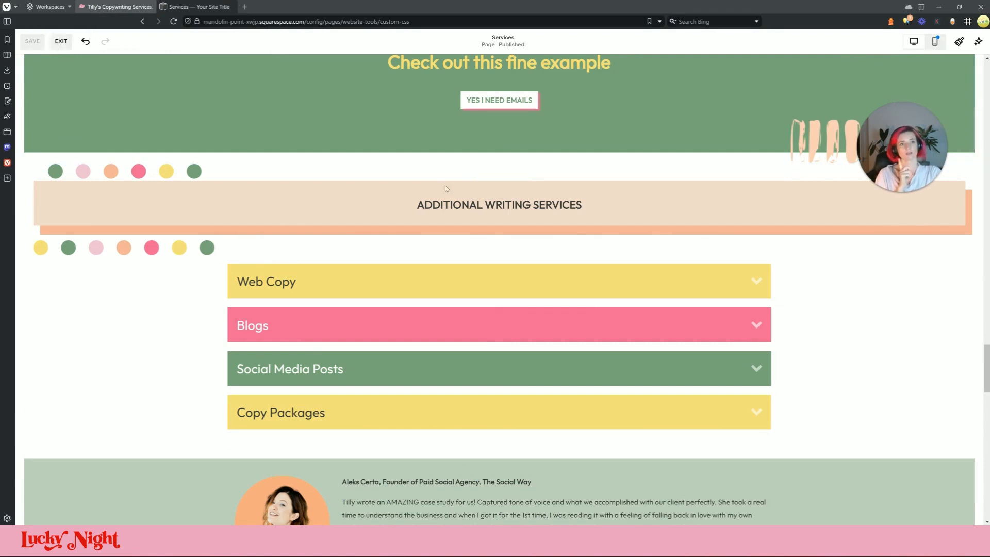
scroll(133, 194, "up", 1)
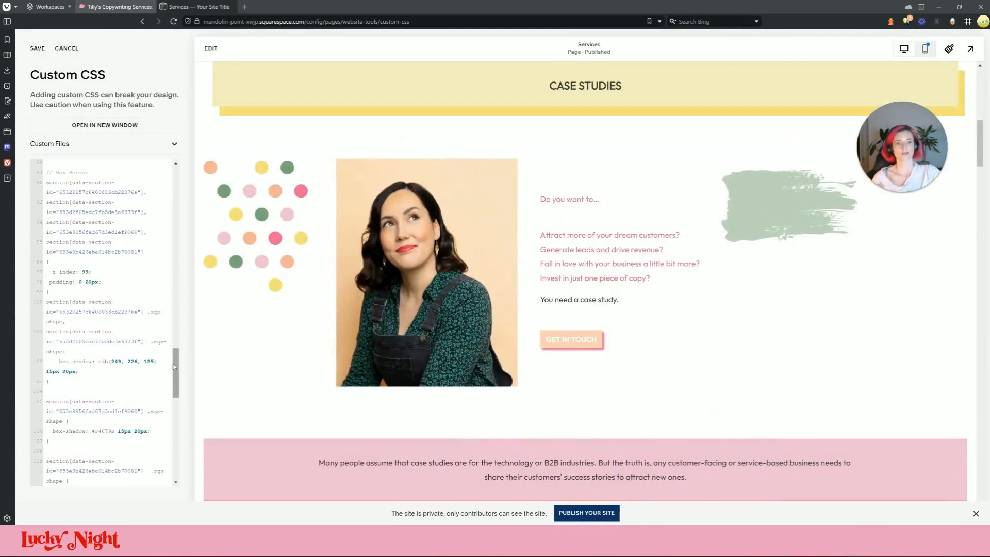
- Add the rule html { scroll: smooth; } to the custom CSS between the body font rule and the min-width media query, and save
left_click_drag(173, 366, 174, 186)
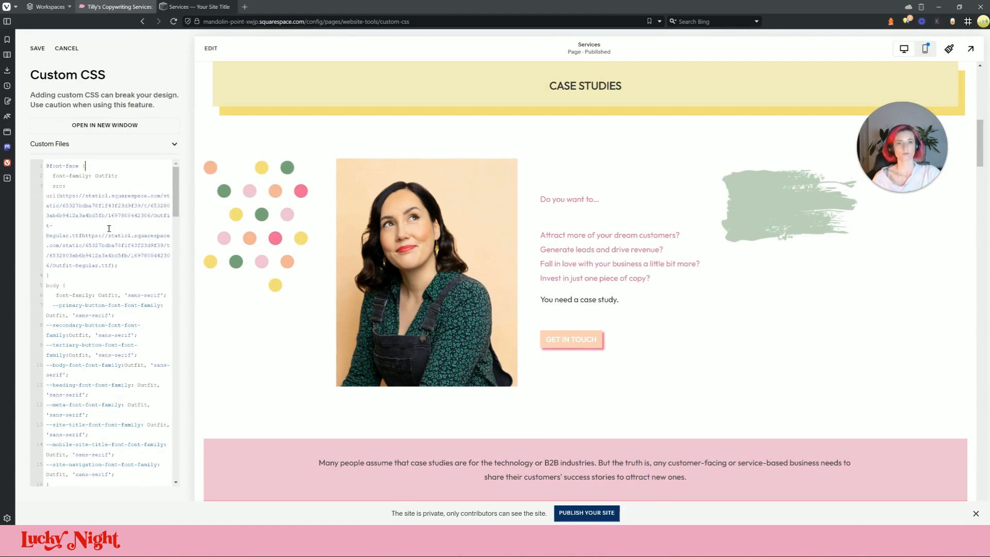
scroll(96, 303, "down", 5)
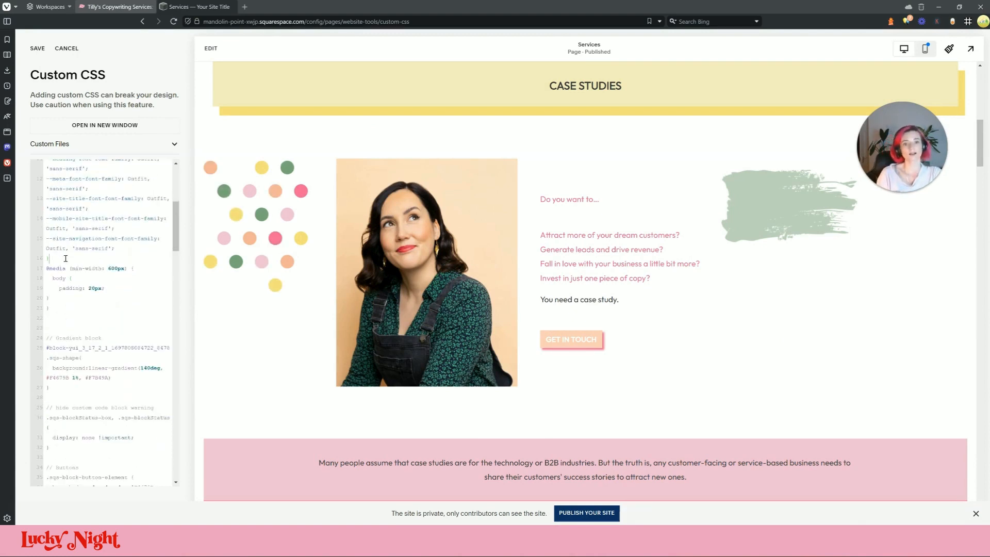
key("Return")
key("Return")
key("Return")
key("Return")
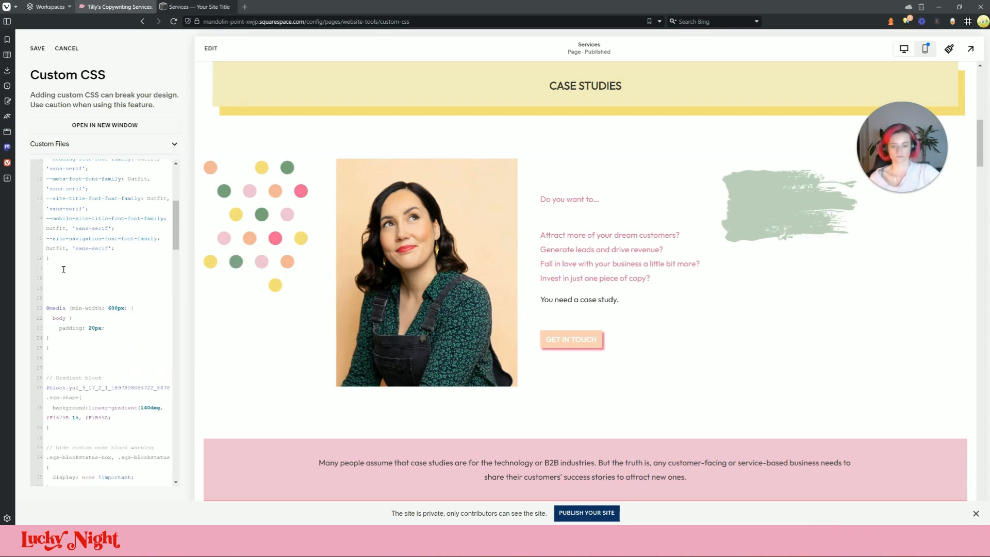
key("Return")
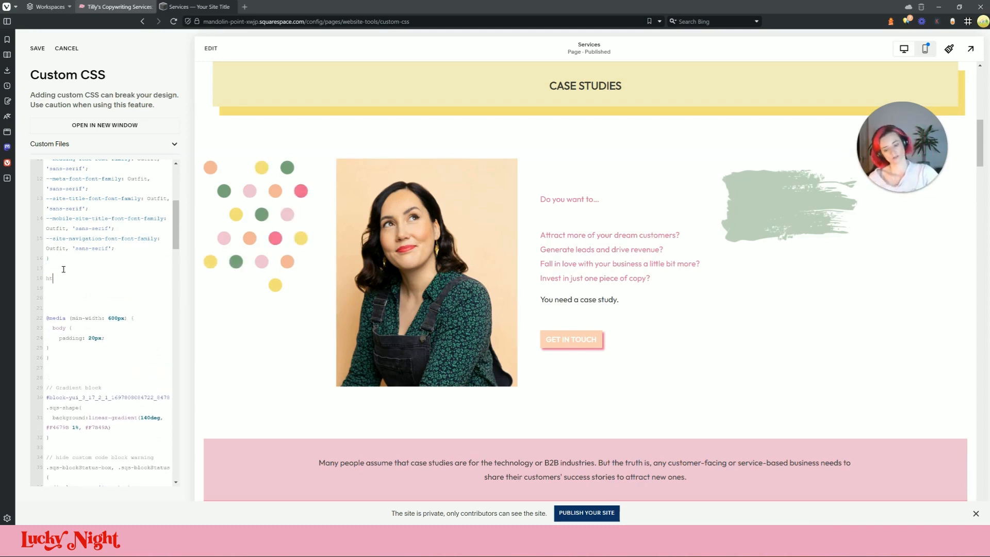
type("html {")
key("Return")
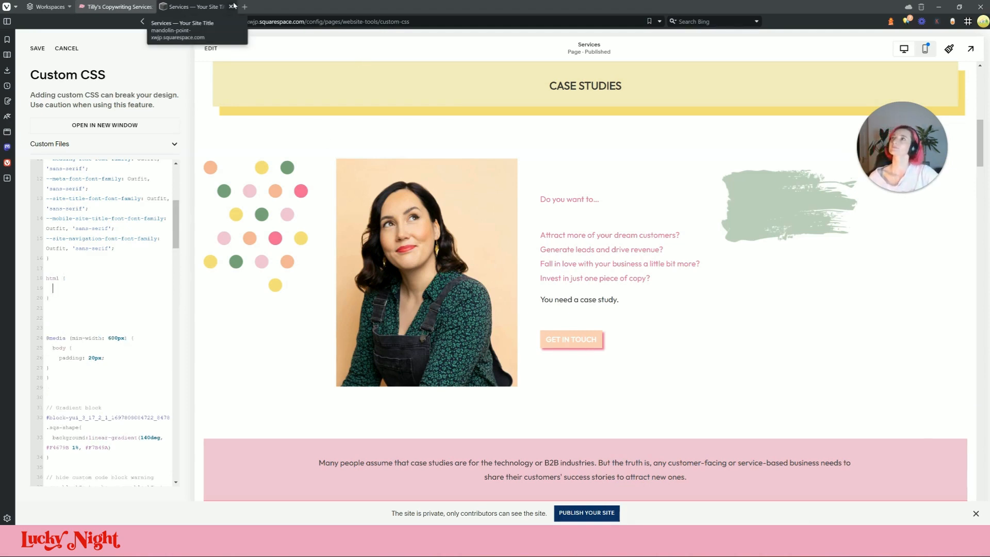
type("scroll: smooth;")
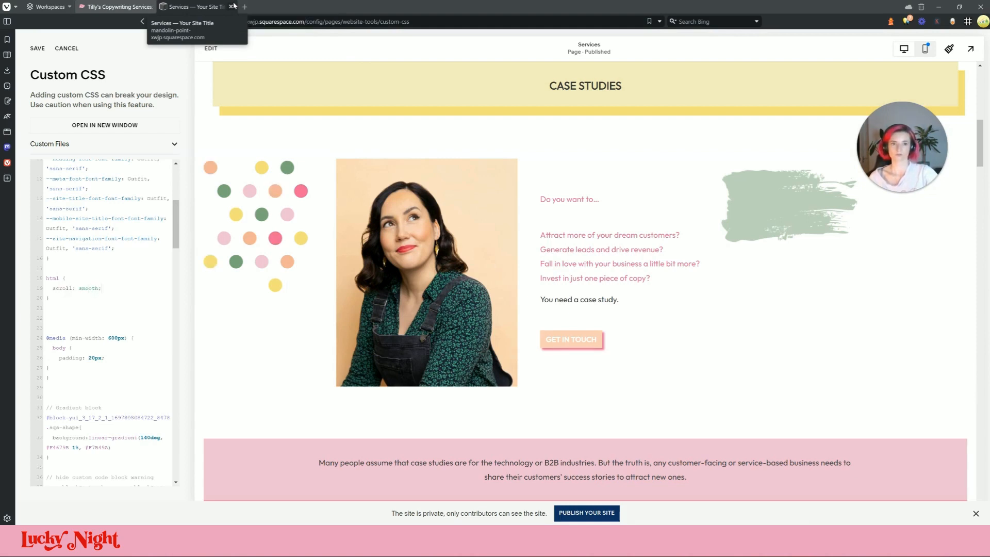
left_click(34, 47)
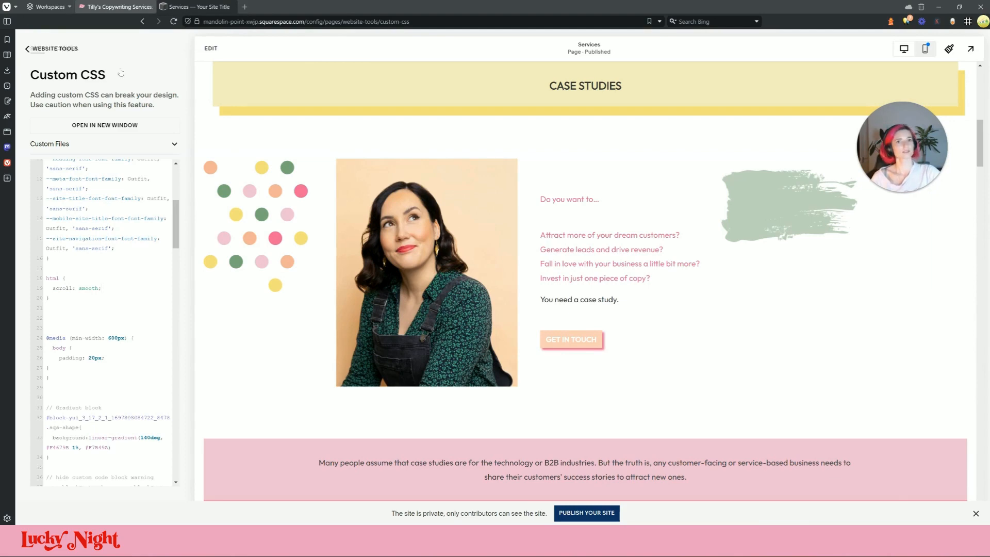
- Preview the Services page full screen and test the anchor links on the EMAILS and ADDITIONAL WRITING SERVICES circles
left_click(971, 48)
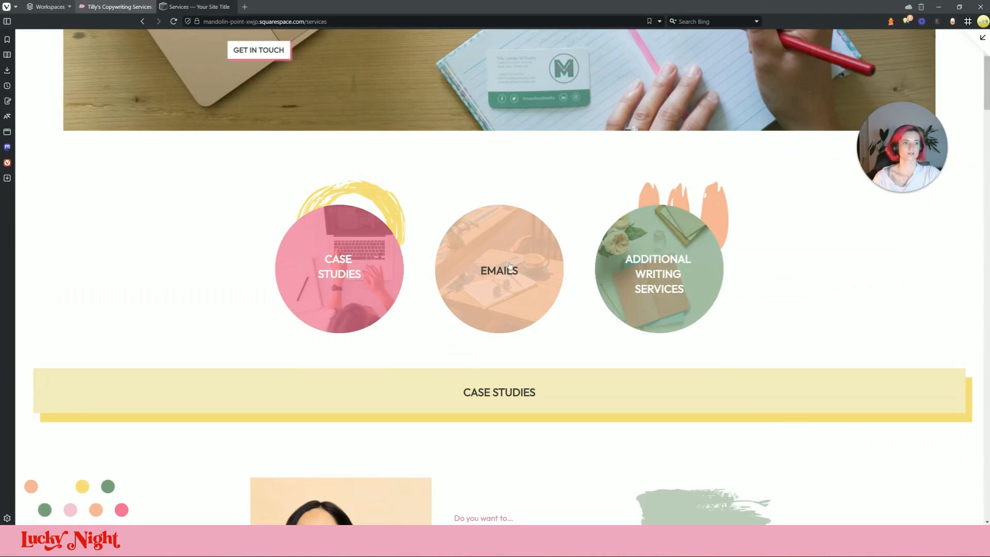
left_click(510, 266)
scroll(439, 269, "up", 15)
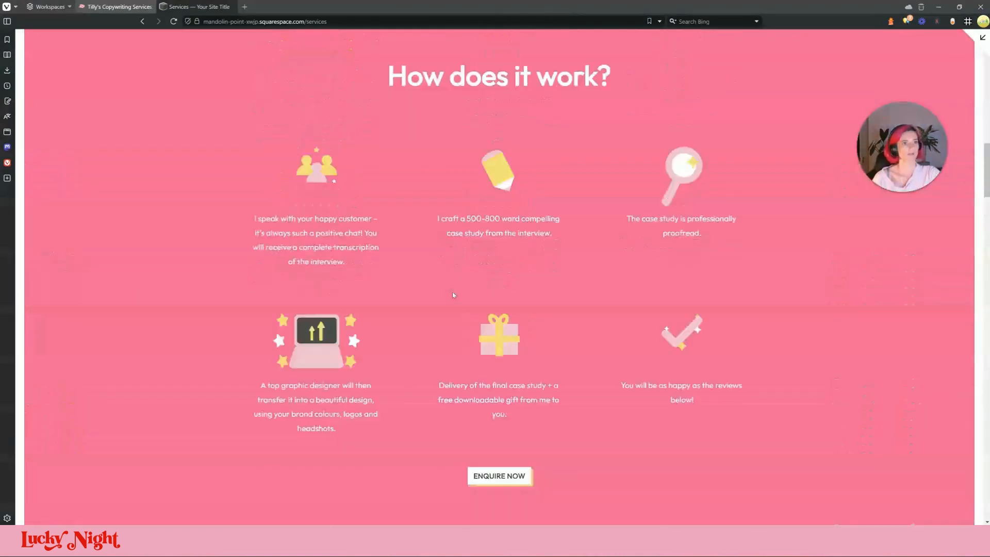
scroll(453, 295, "up", 15)
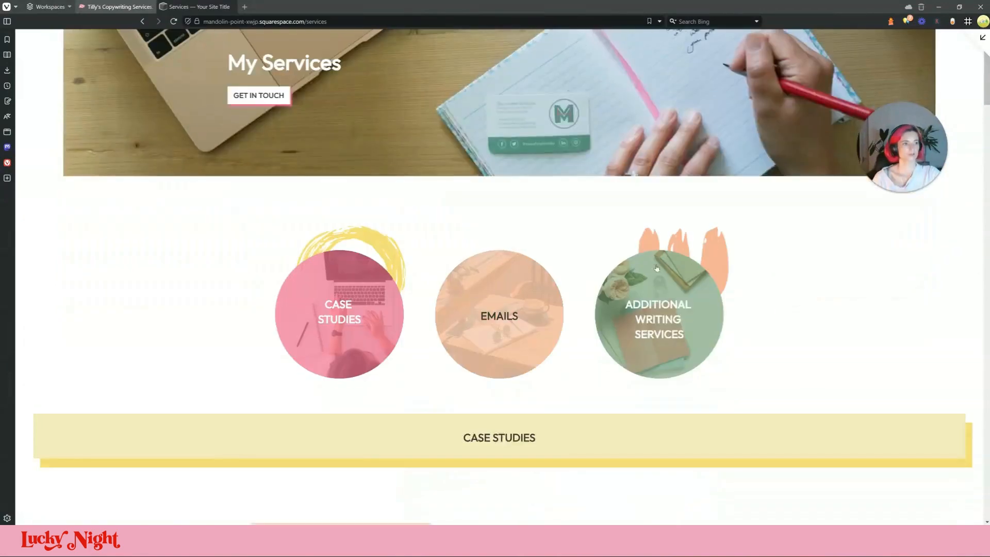
left_click(660, 285)
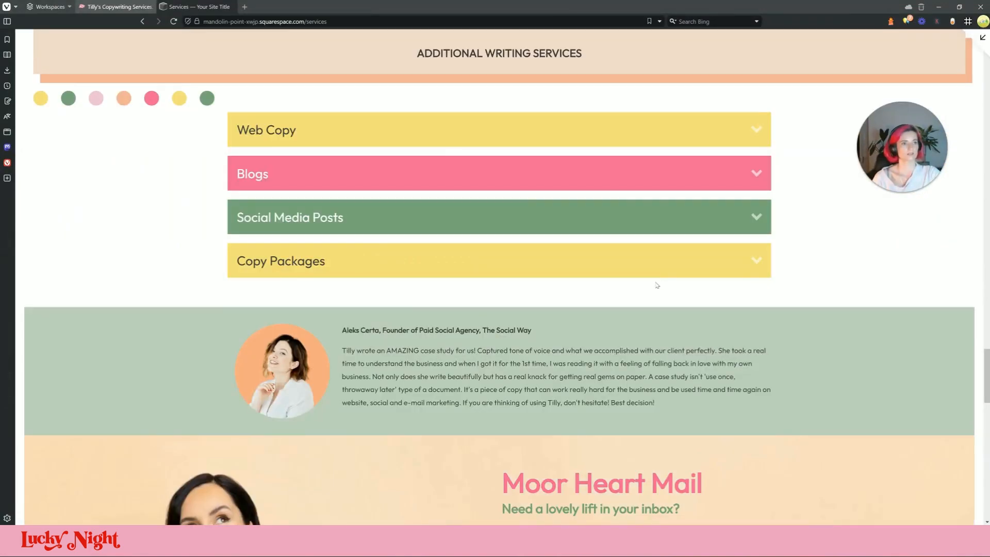
scroll(657, 285, "up", 5)
- Search the web in a new browser tab for "css smooth scroll" and view the smooth example on the MDN scroll-behavior page
left_click(244, 6)
type("c")
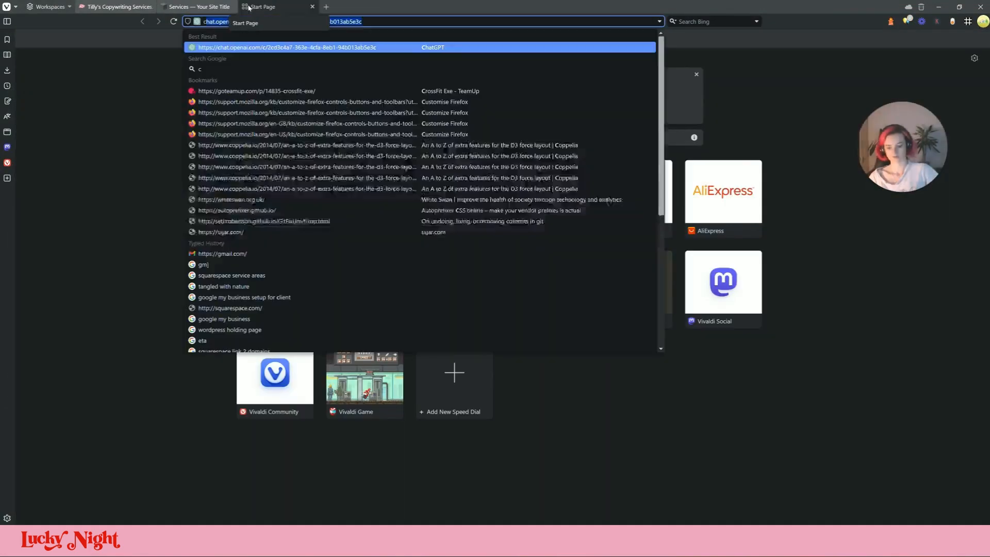
type("ss smooth scrol")
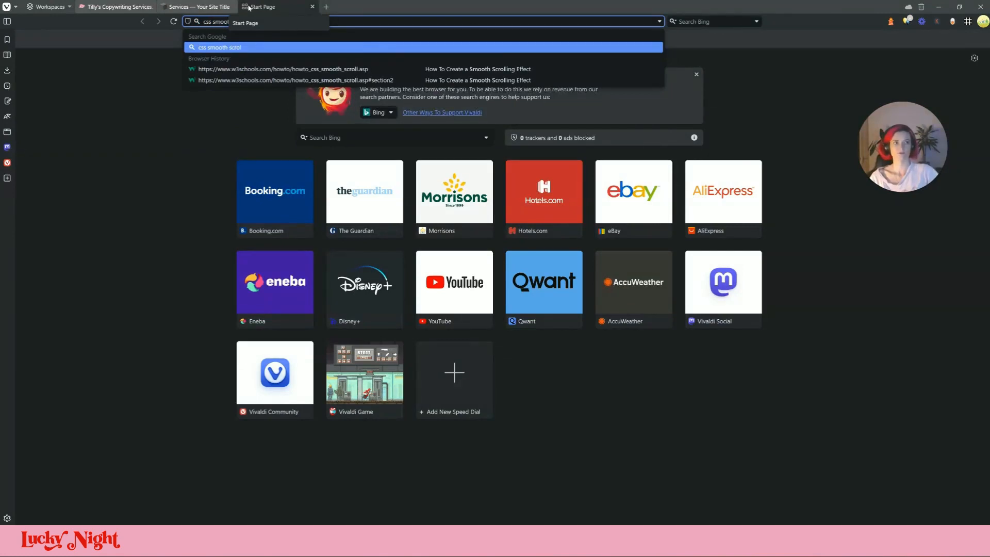
type("l")
key("Return")
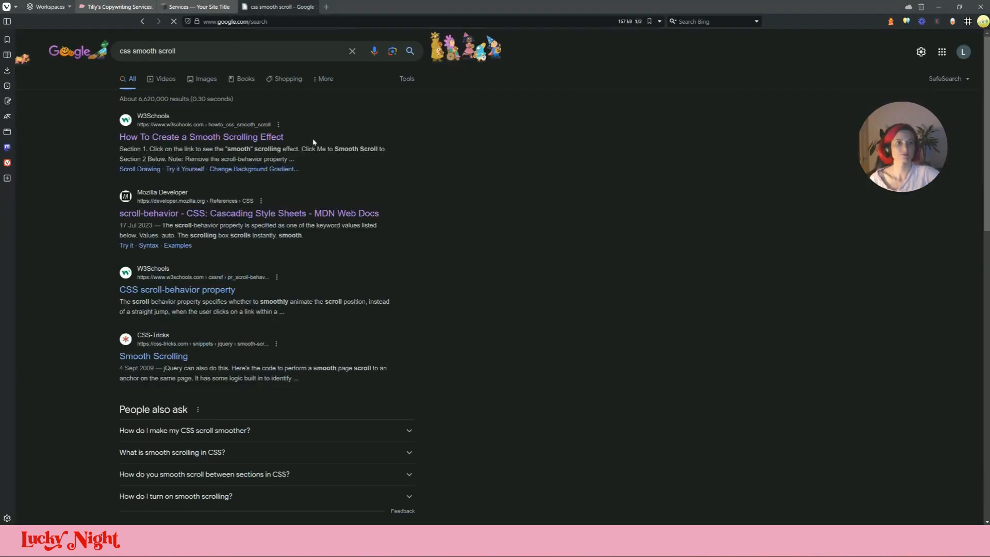
left_click(231, 214)
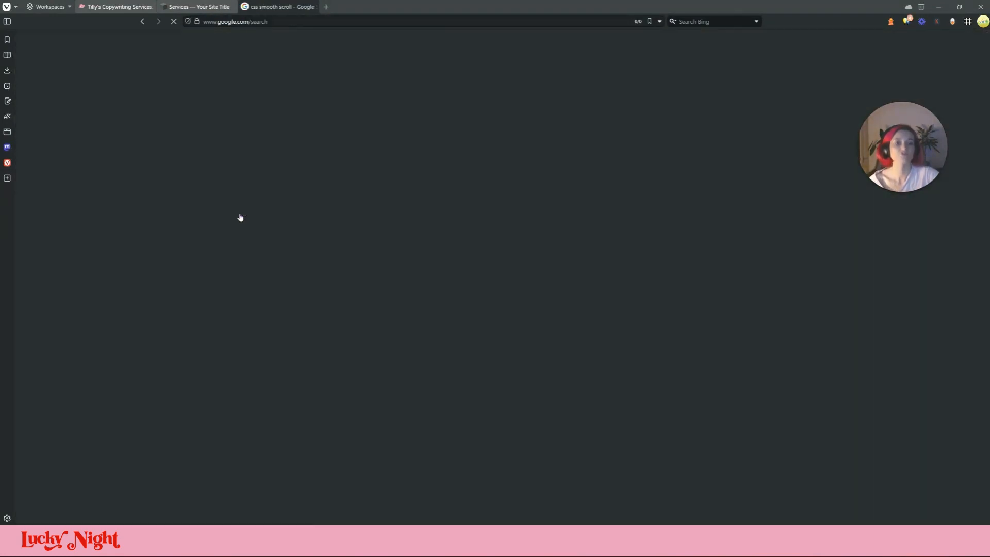
left_click(434, 353)
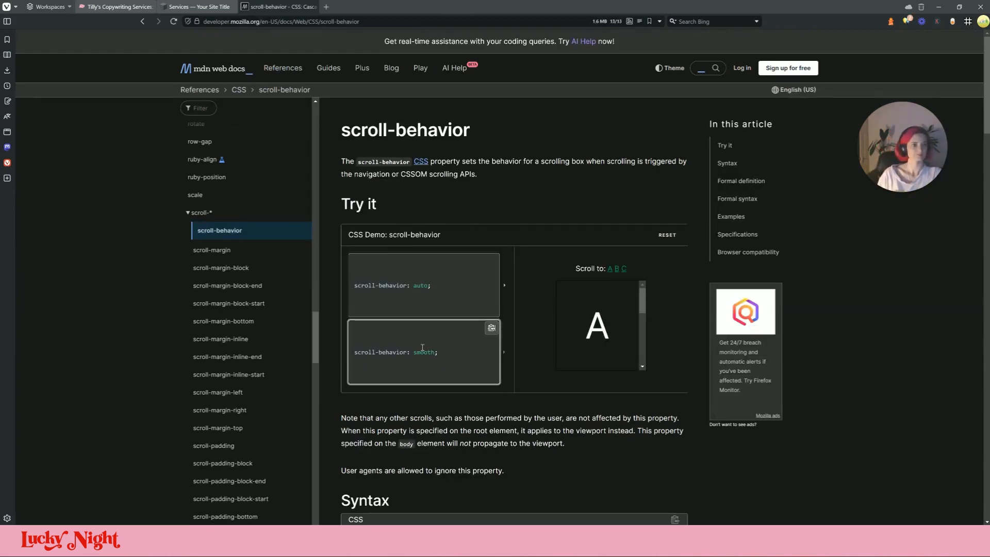
- Return to the Squarespace custom CSS, replace the html rule's declaration with scroll-behavior: smooth; and save it
left_click(189, 7)
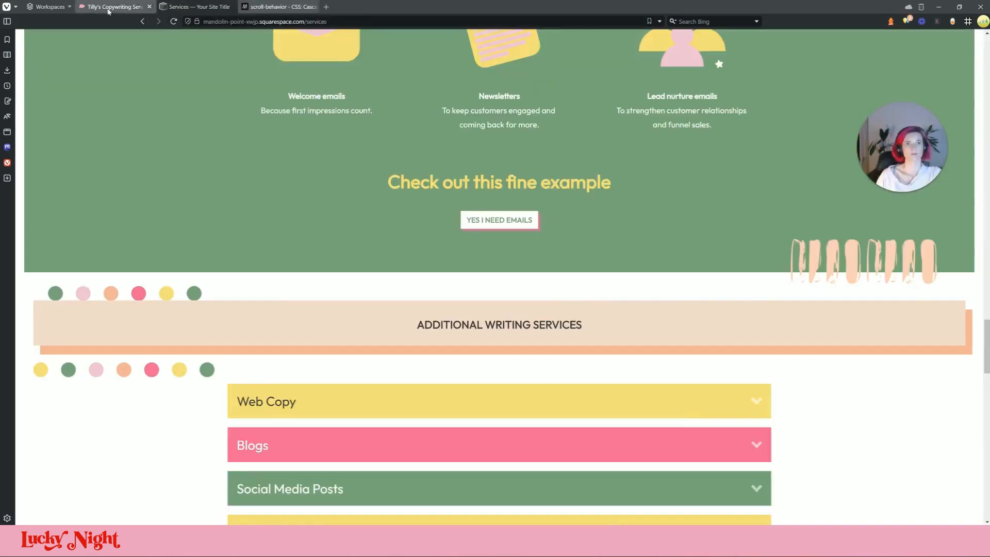
left_click(117, 6)
left_click(198, 7)
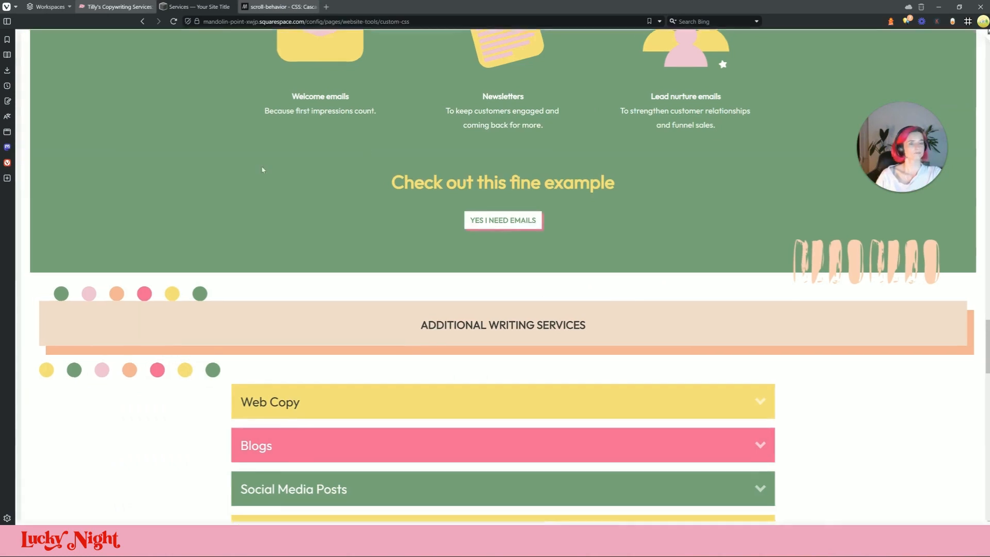
left_click_drag(103, 291, 54, 291)
type("scroll-behavior: smooth;")
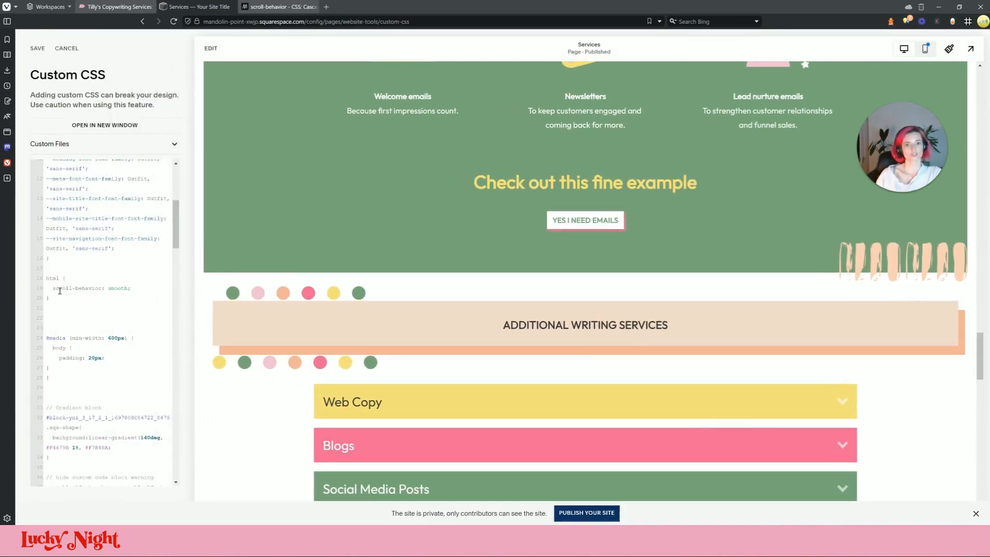
left_click(38, 48)
scroll(578, 212, "up", 8)
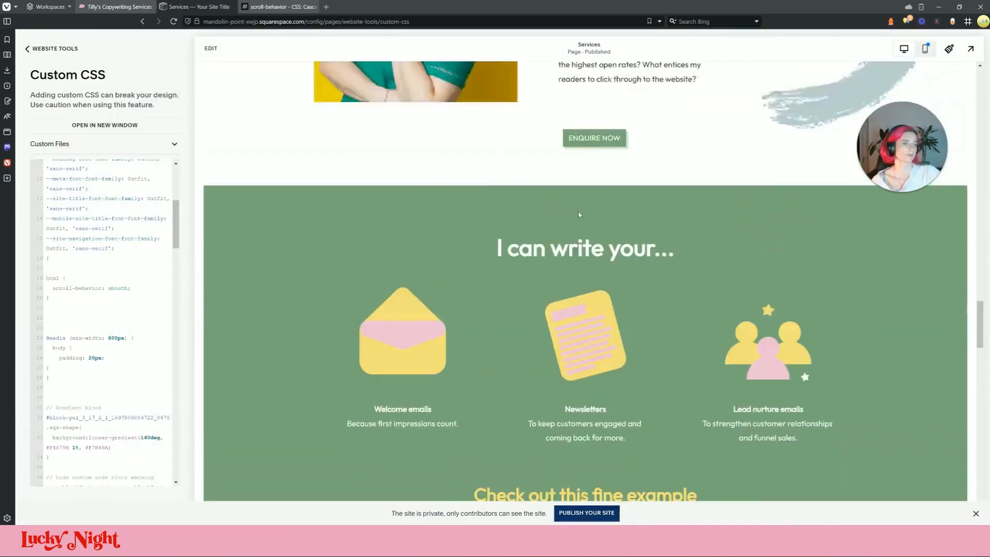
- Preview the Services page full screen and test smooth scrolling from the EMAILS and ADDITIONAL WRITING SERVICES circles
left_click(960, 67)
scroll(570, 266, "up", 15)
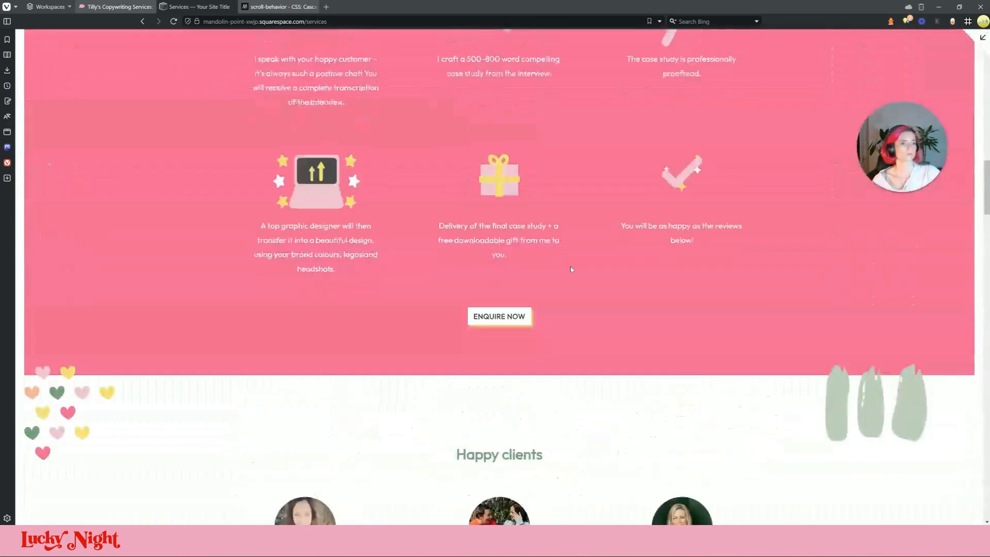
scroll(605, 302, "up", 10)
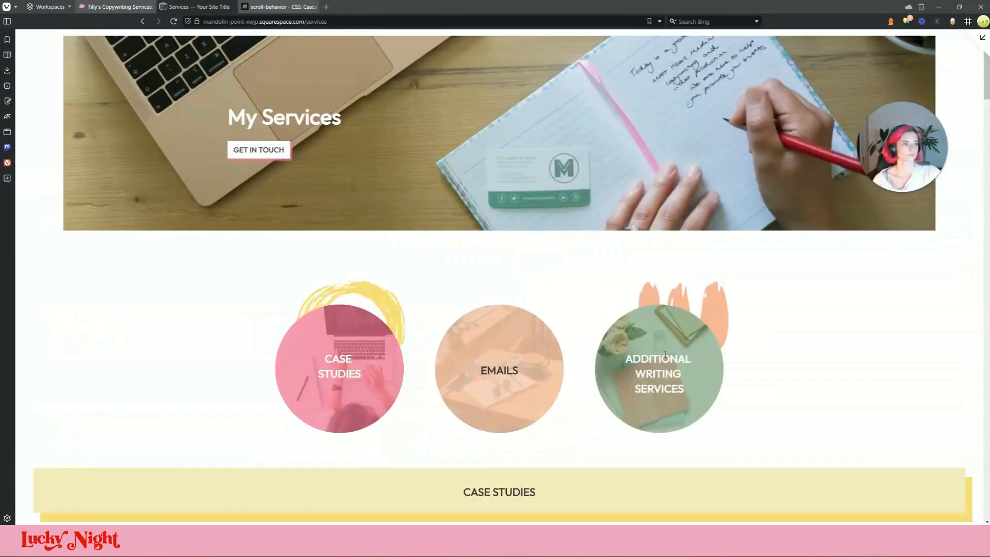
left_click(494, 330)
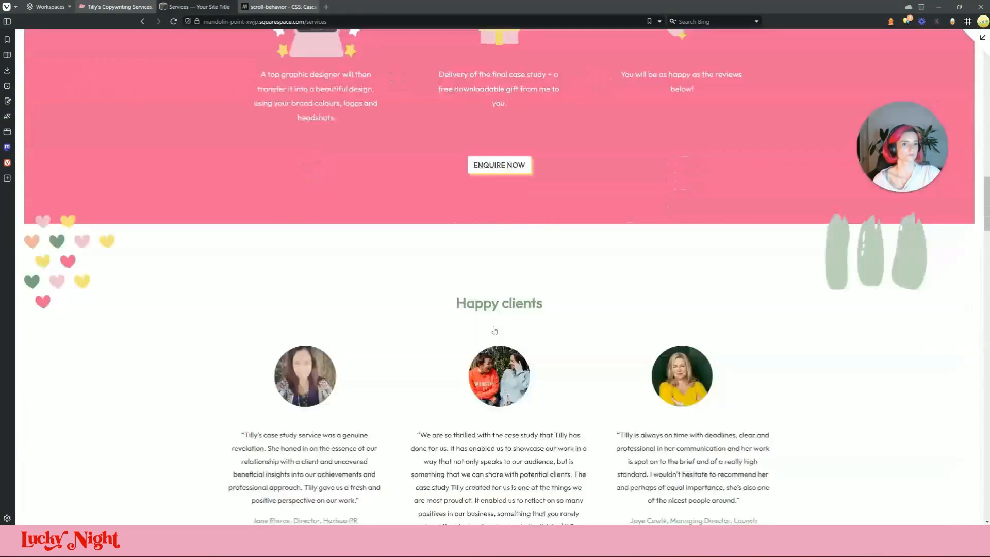
scroll(502, 268, "up", 20)
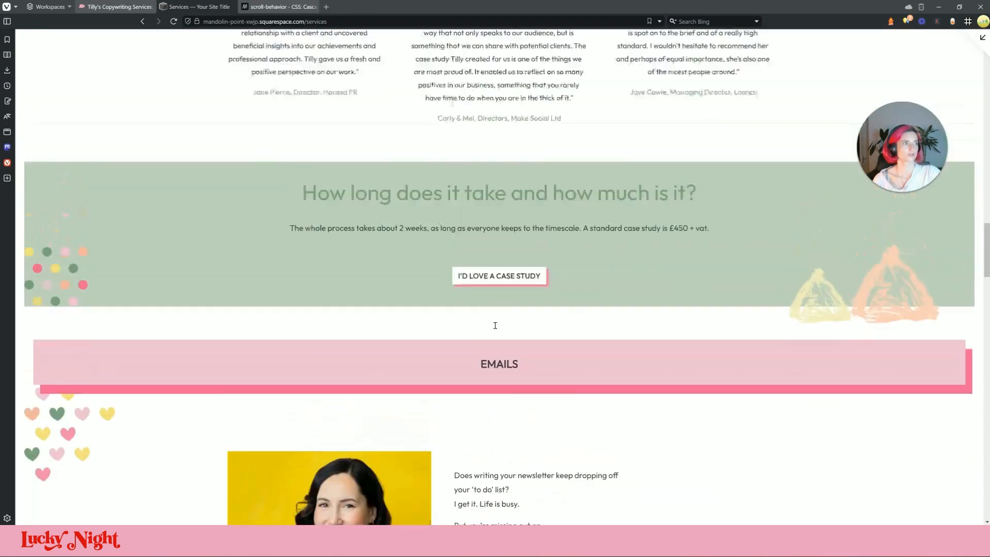
scroll(509, 215, "up", 5)
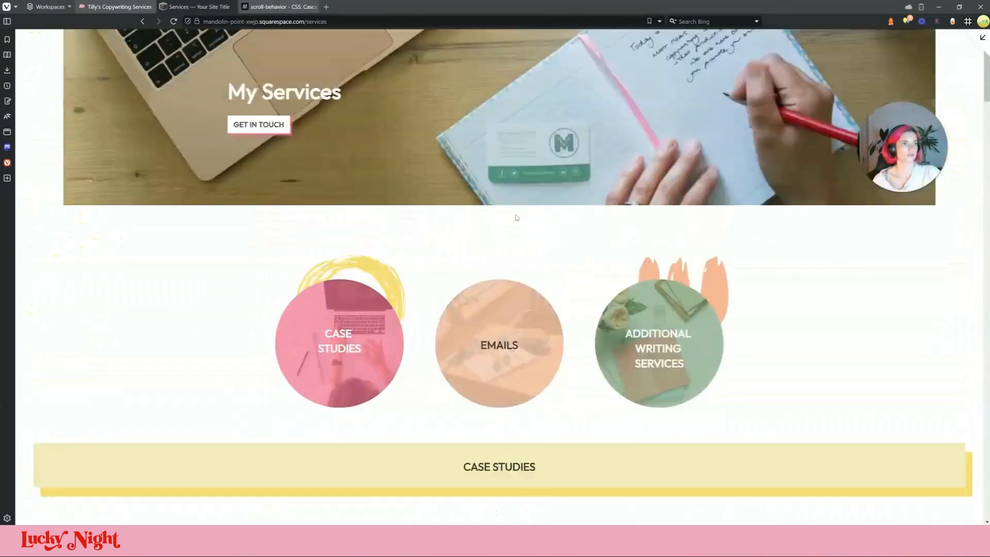
left_click(694, 379)
scroll(694, 374, "up", 15)
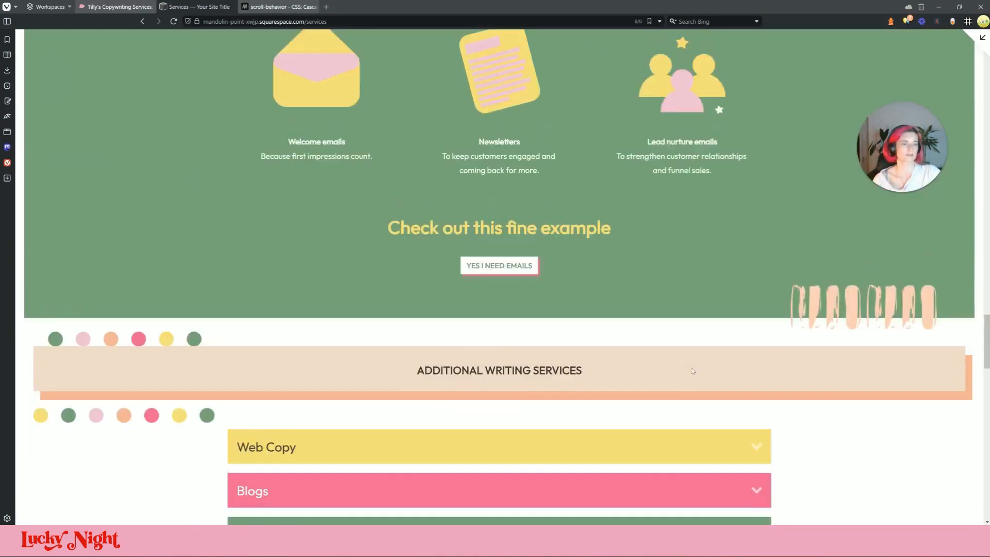
scroll(645, 333, "up", 15)
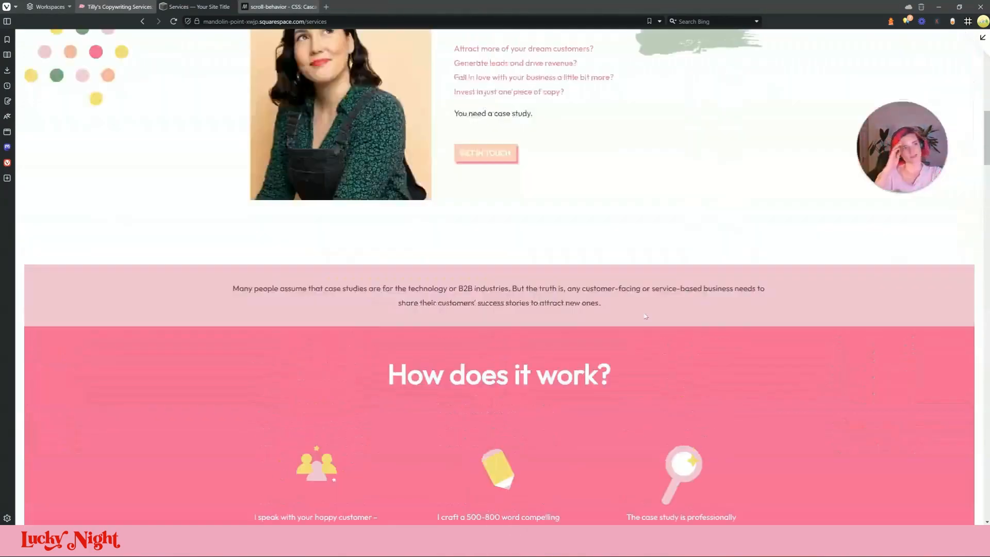
scroll(383, 381, "down", 2)
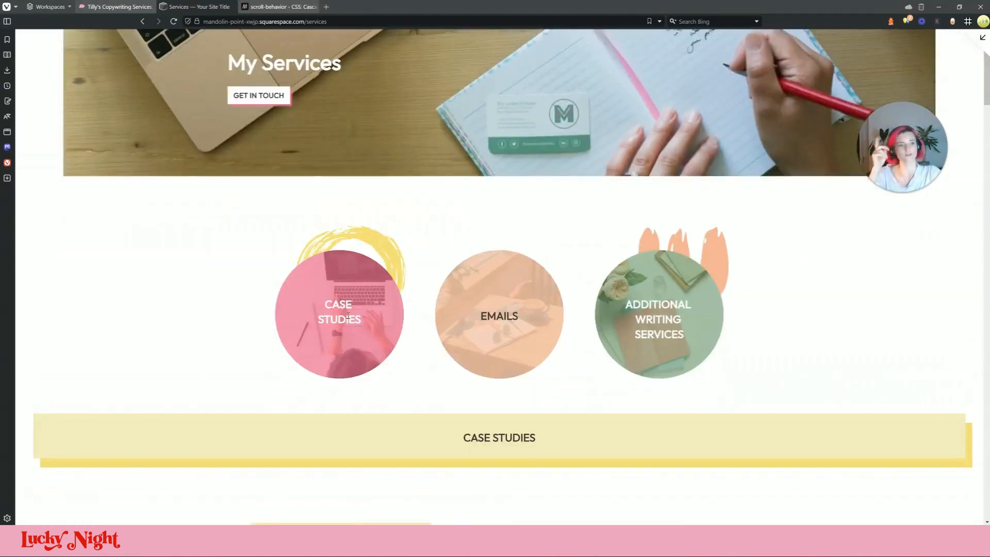
- Test whether the CASE STUDIES circle's text works as a link, and close the full-screen preview
double_click(348, 318)
left_click(348, 318)
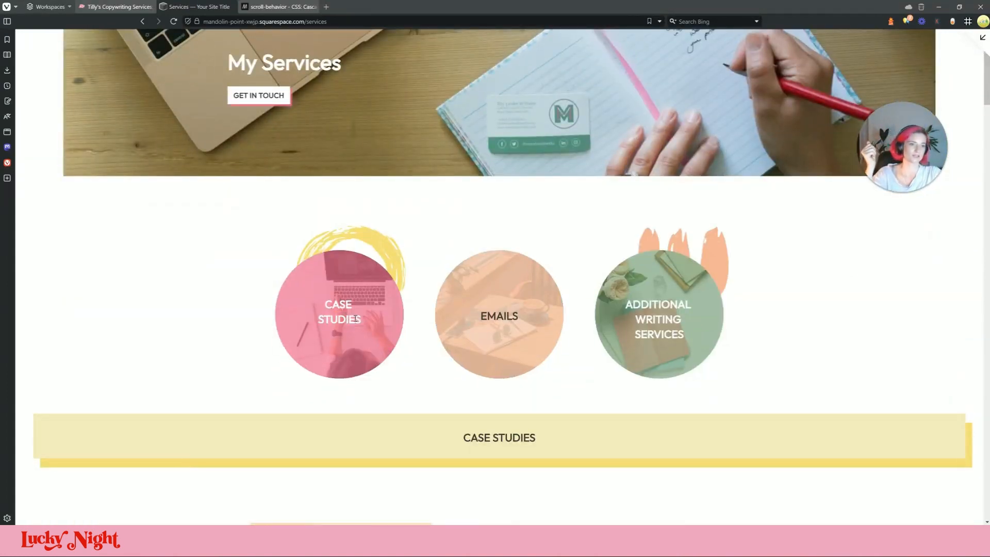
triple_click(356, 319)
left_click(341, 305)
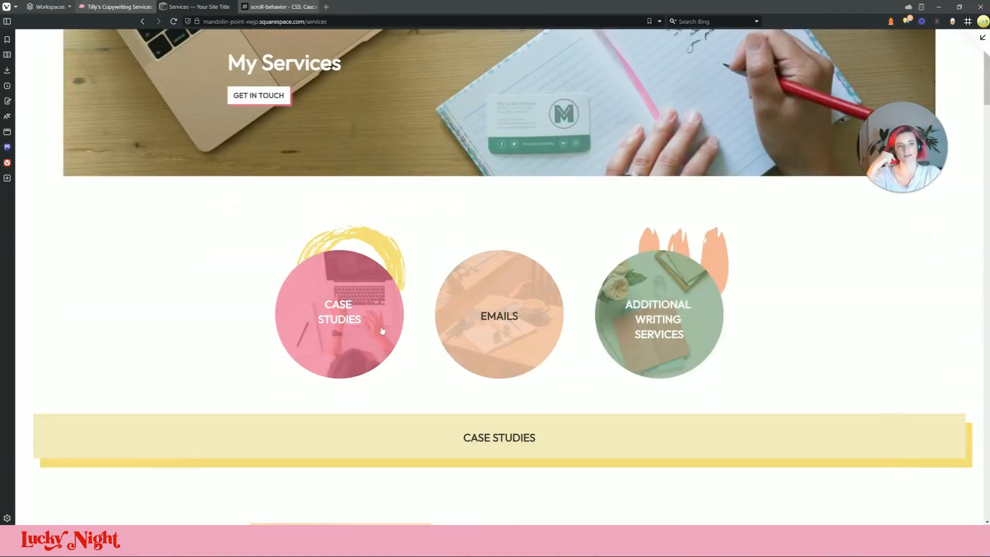
double_click(346, 319)
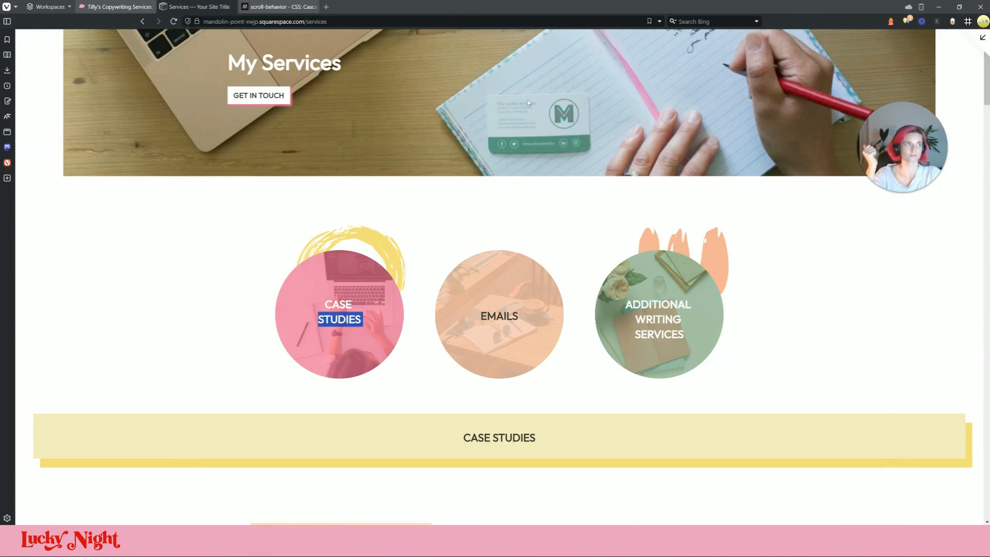
left_click(979, 40)
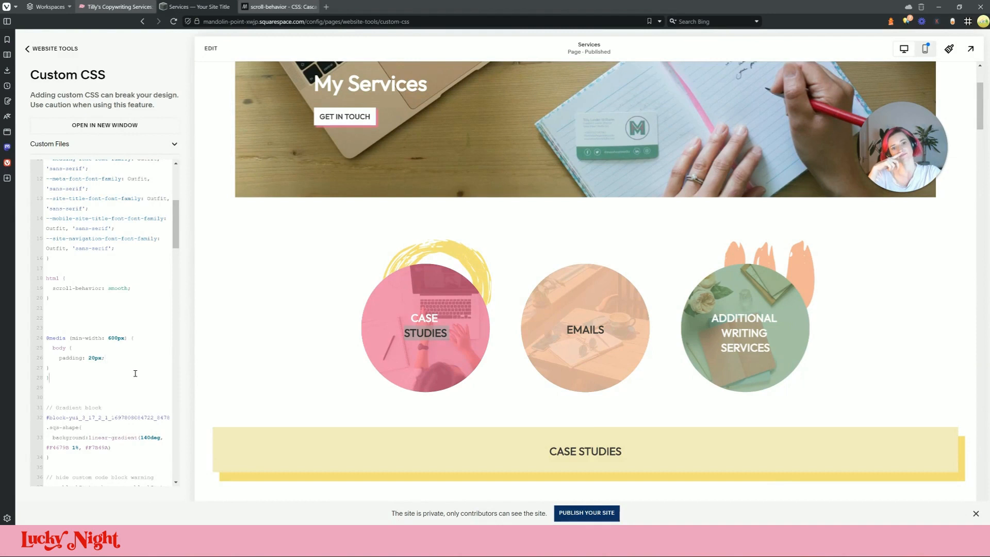
- Open the Services page for editing and link the CASE STUDIES circle's text to #case-studies
left_click(211, 48)
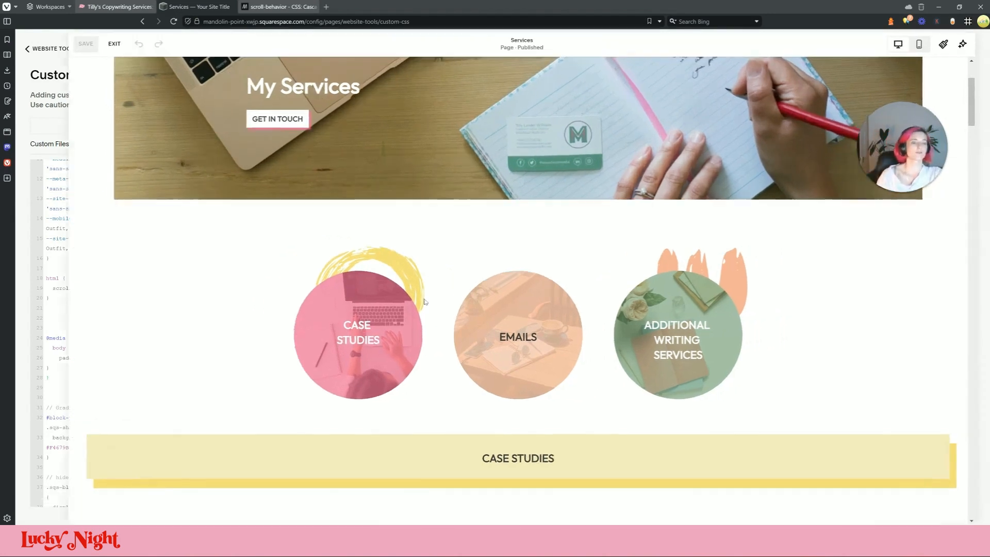
left_click(321, 312)
double_click(333, 343)
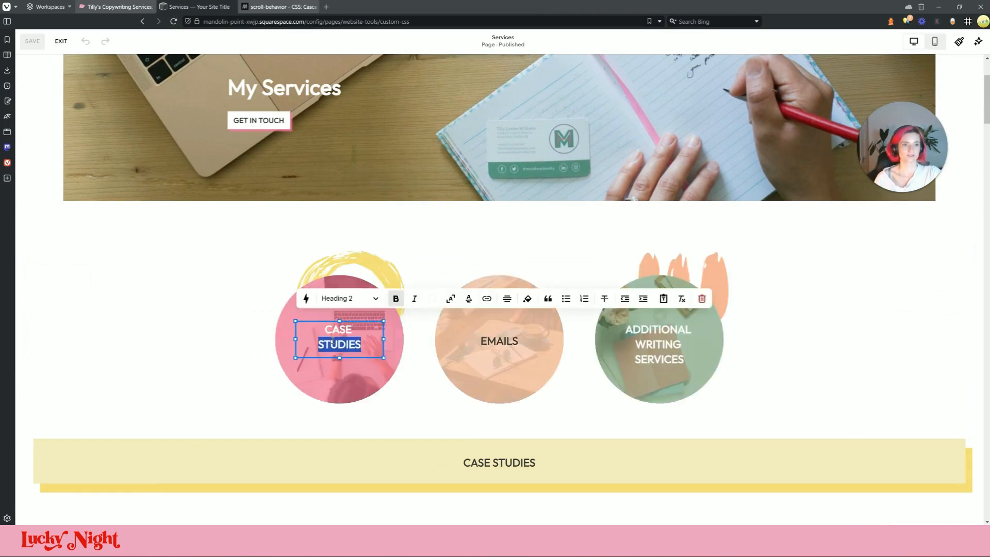
key("ctrl+a")
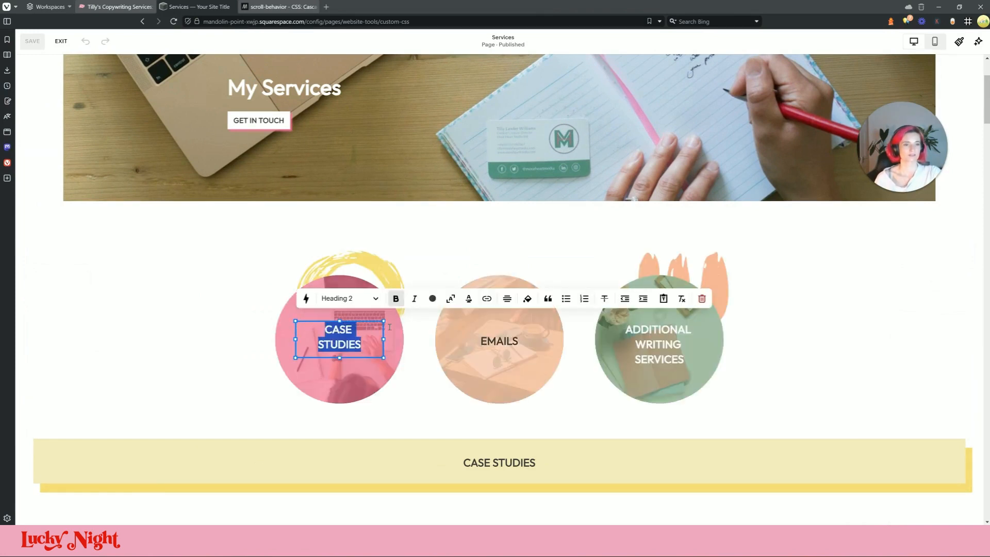
left_click(468, 299)
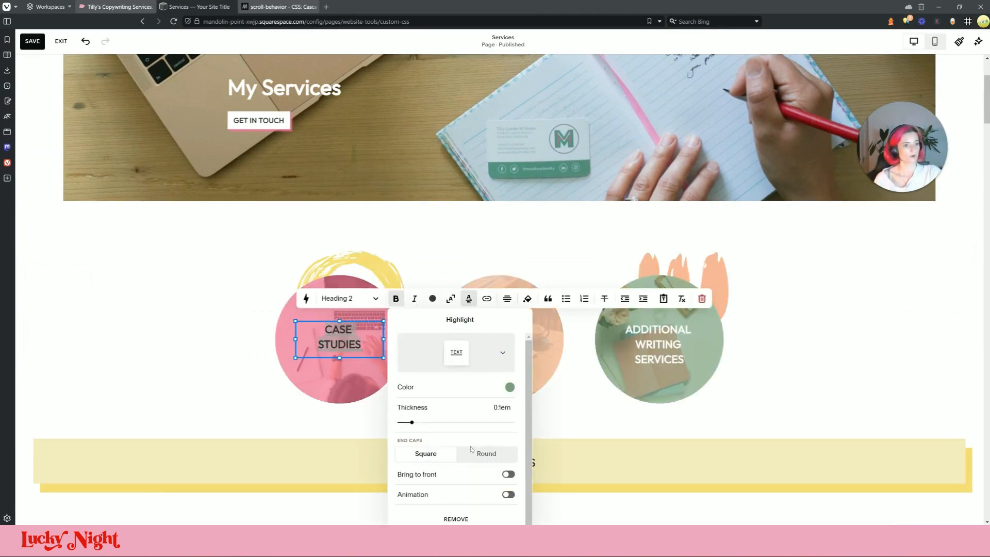
left_click(457, 519)
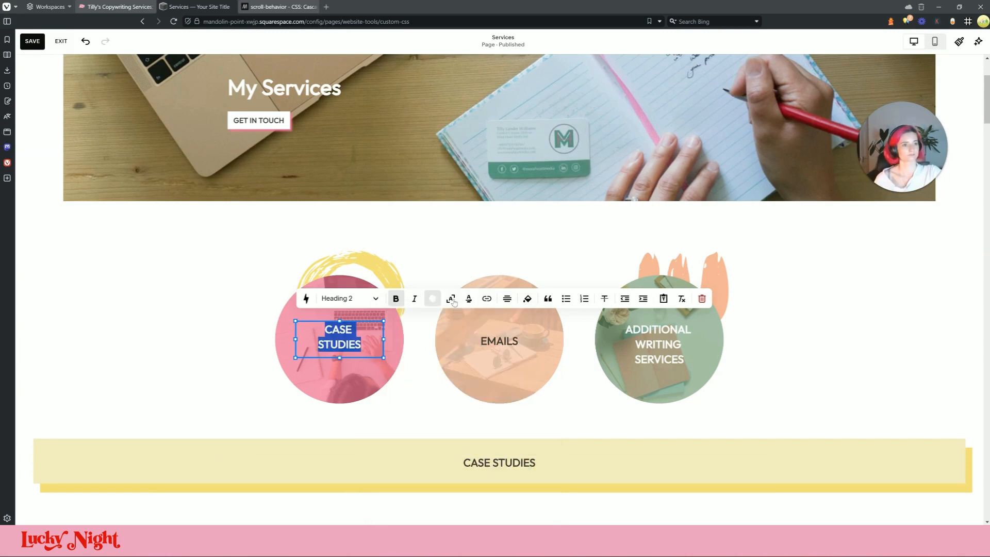
left_click(493, 301)
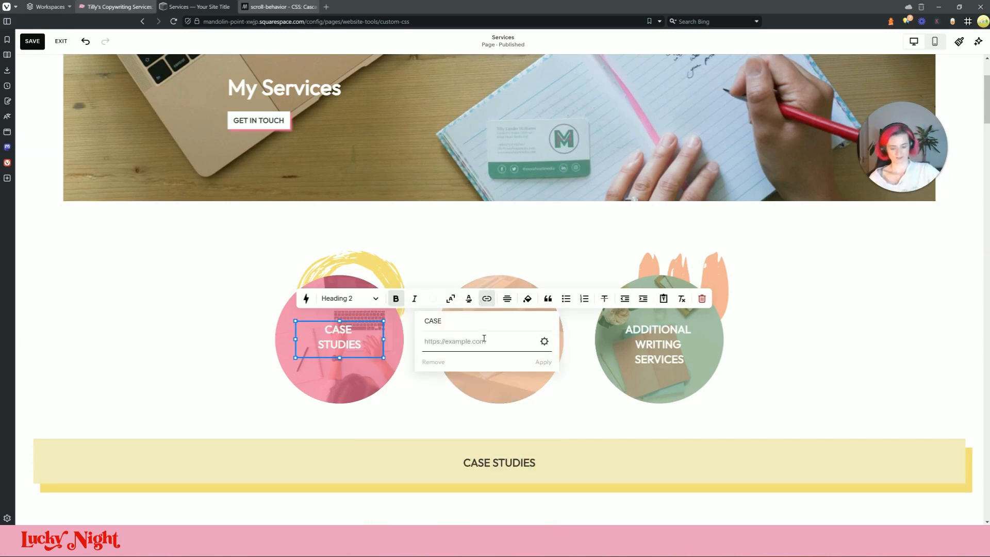
type("#")
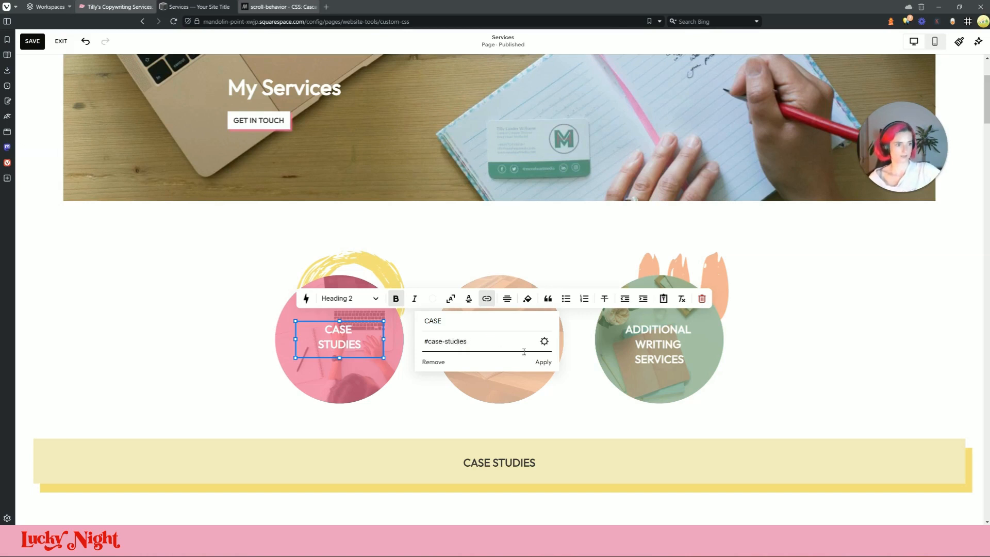
type("case-studies")
left_click(545, 362)
- Link the EMAILS text in the middle circle to #emails
left_click(508, 342)
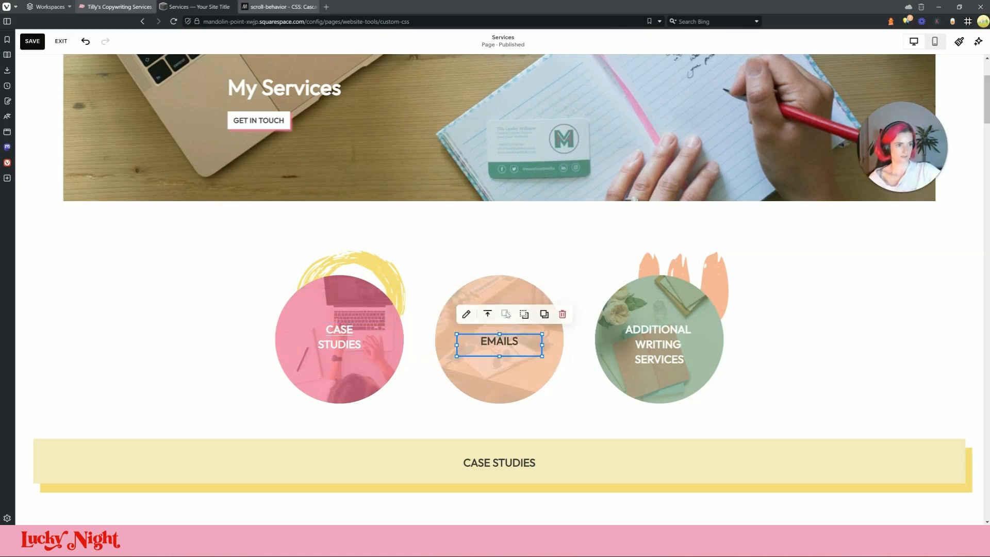
double_click(508, 342)
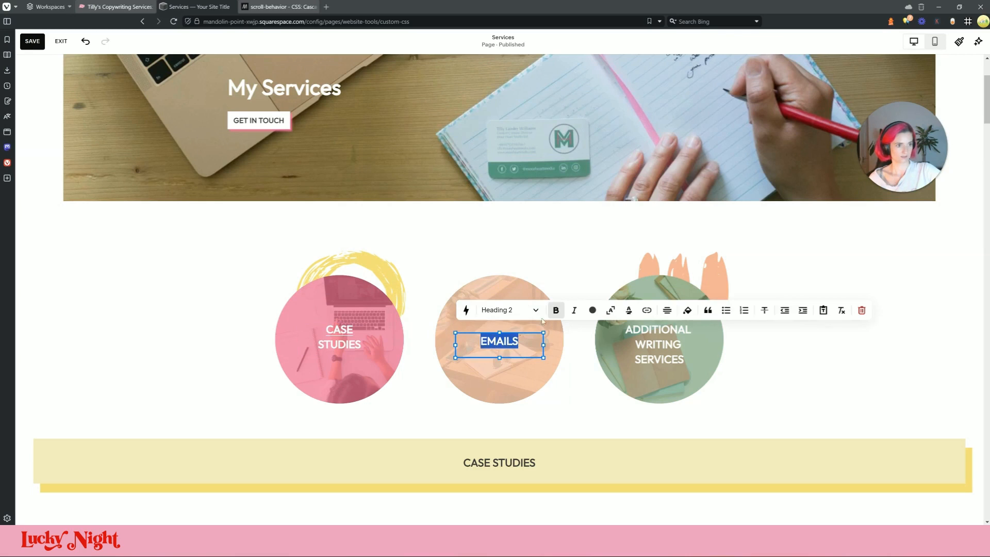
left_click(647, 310)
left_click(620, 350)
type("#emai")
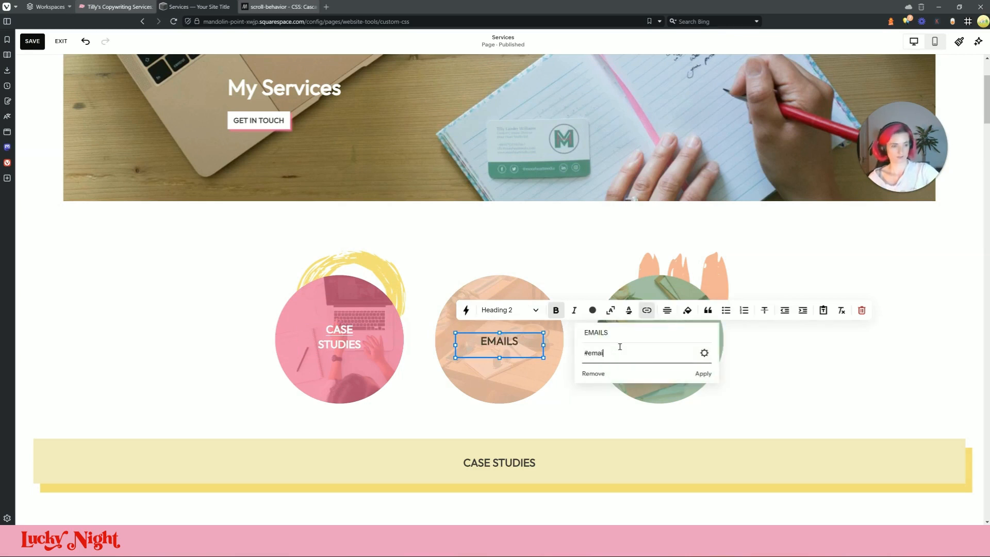
type("ls")
left_click(705, 374)
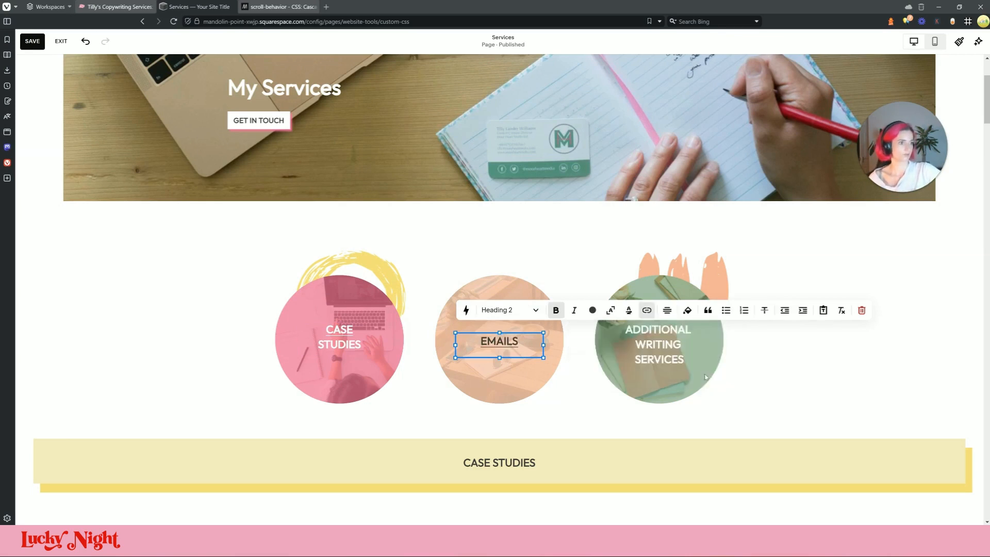
- Link the ADDITIONAL WRITING SERVICES text in the green circle to #writing and save the page
double_click(656, 334)
left_click(760, 299)
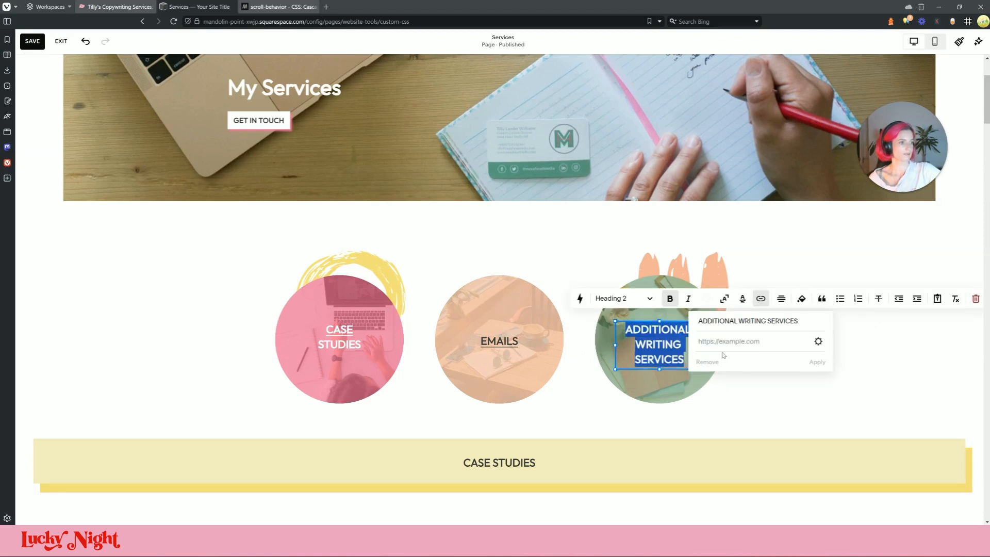
left_click(730, 341)
type("#q")
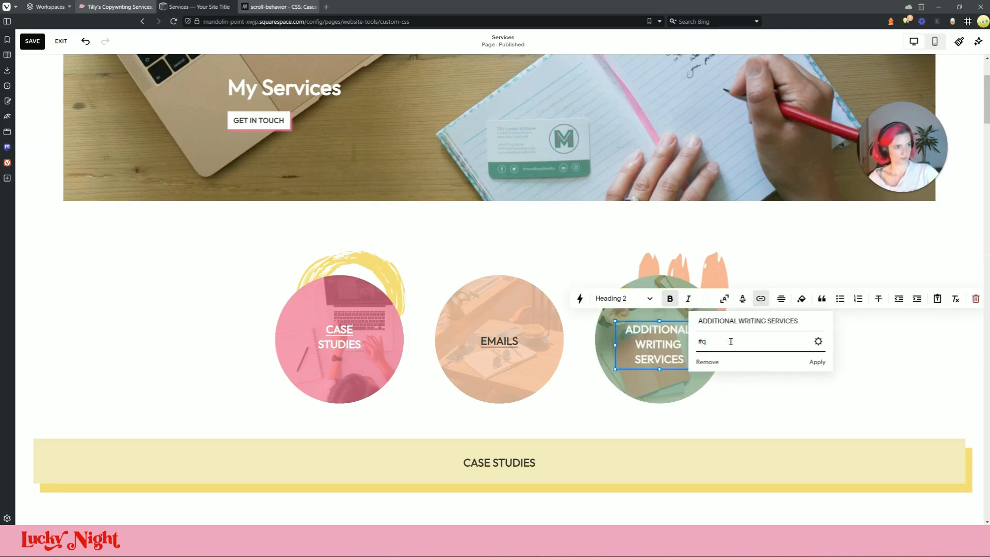
type("writing")
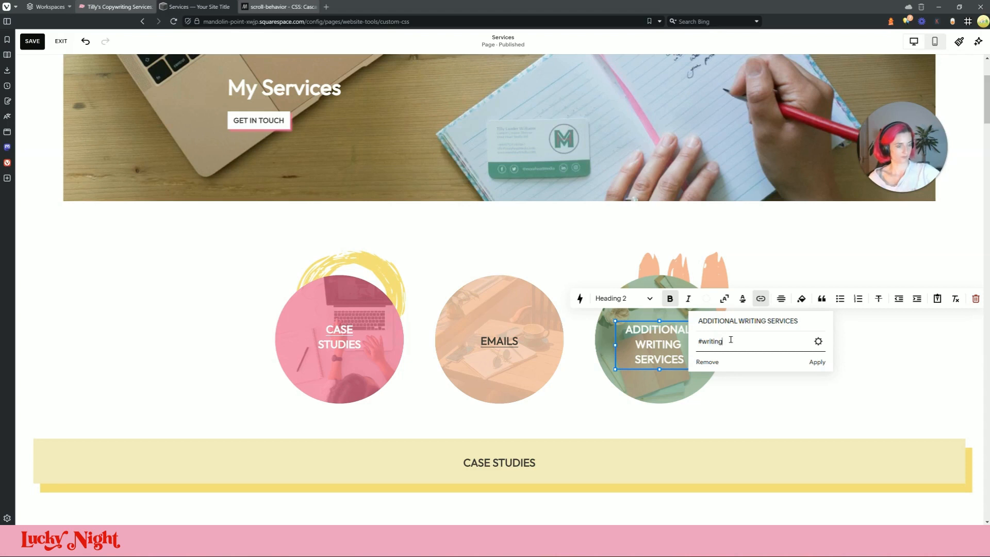
left_click(817, 362)
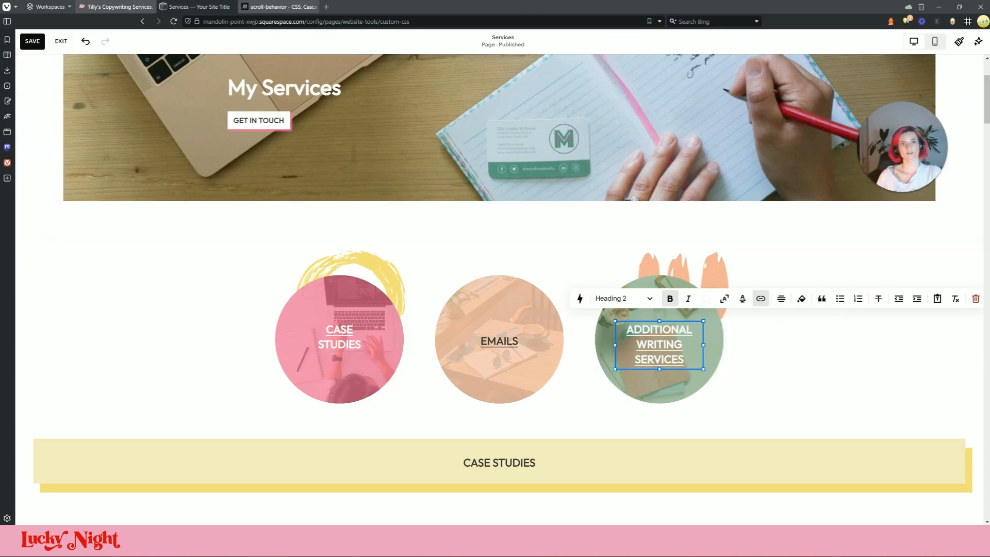
left_click(32, 41)
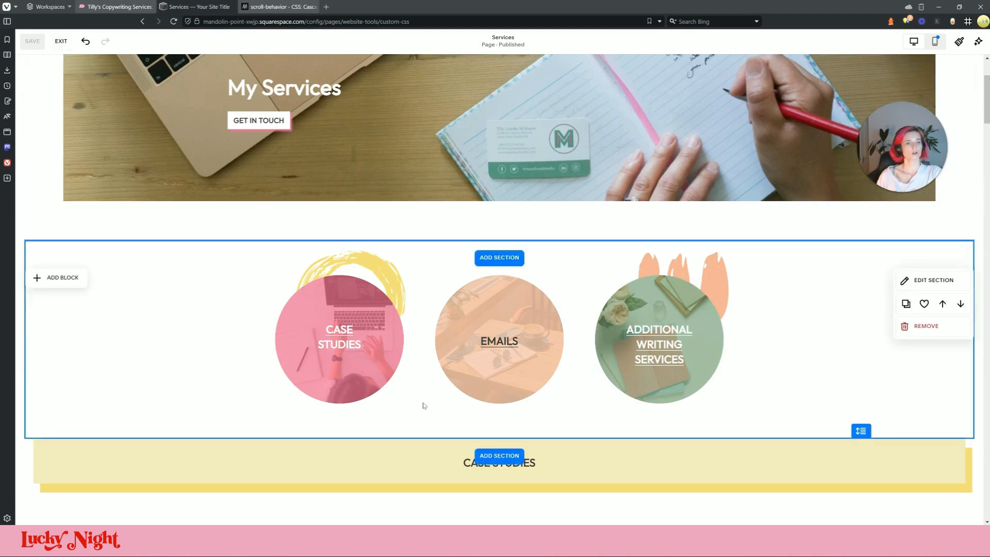
- Select the whole CASE STUDIES heading in the pink circle and check its link target
left_click(346, 335)
triple_click(346, 335)
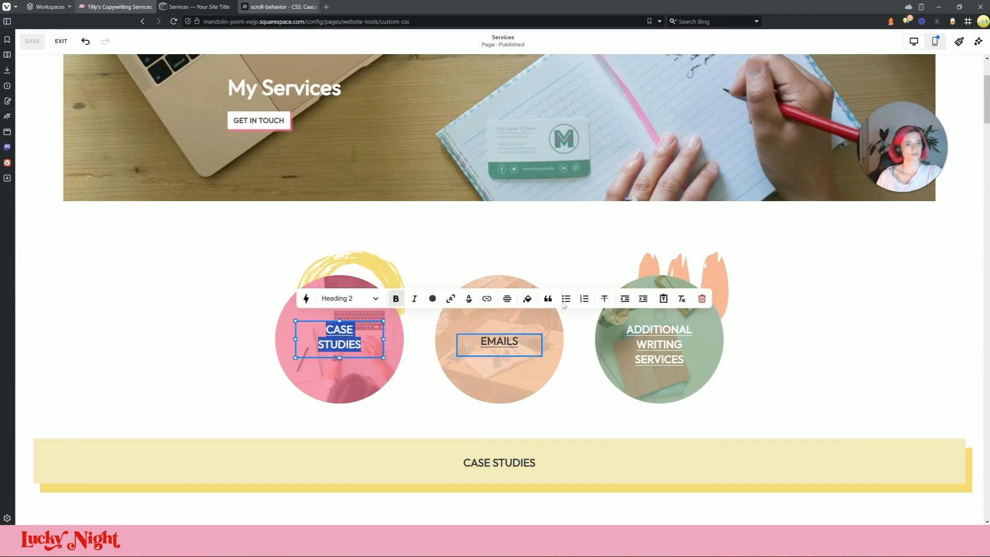
left_click(486, 299)
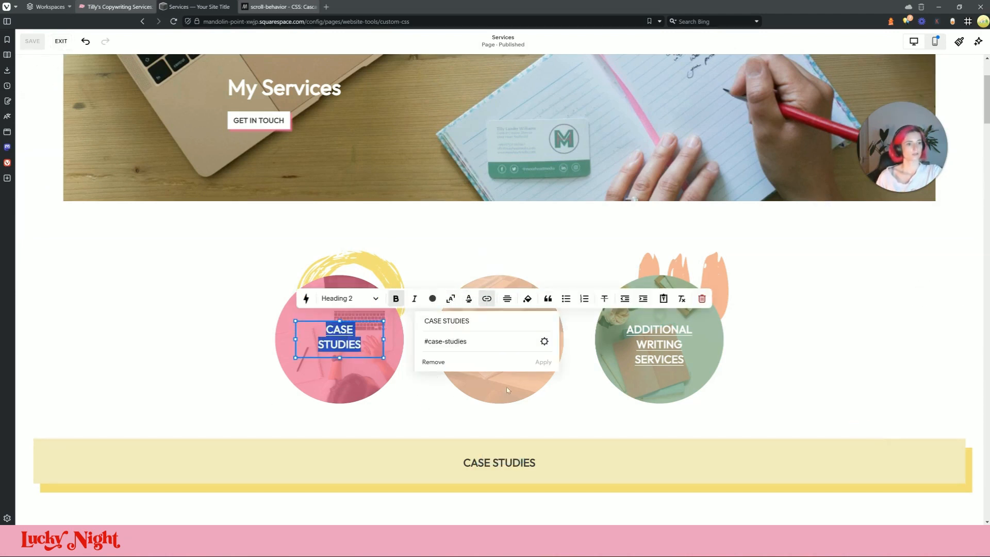
left_click(477, 343)
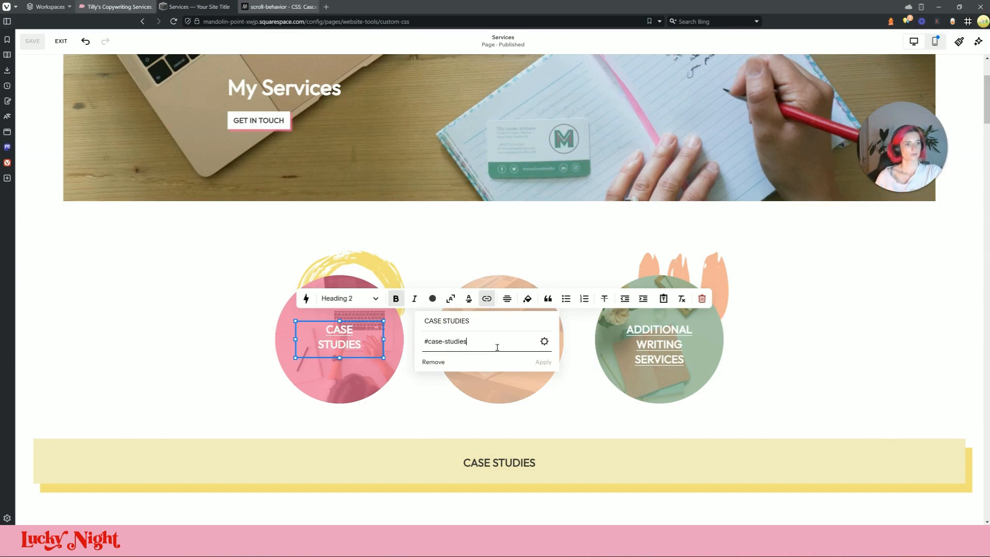
triple_click(361, 340)
left_click(487, 299)
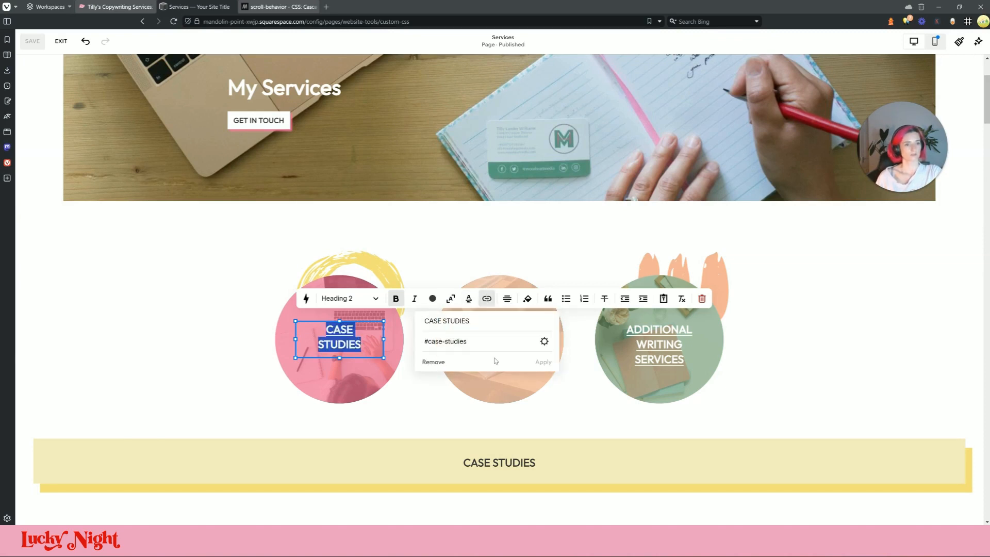
left_click(479, 345)
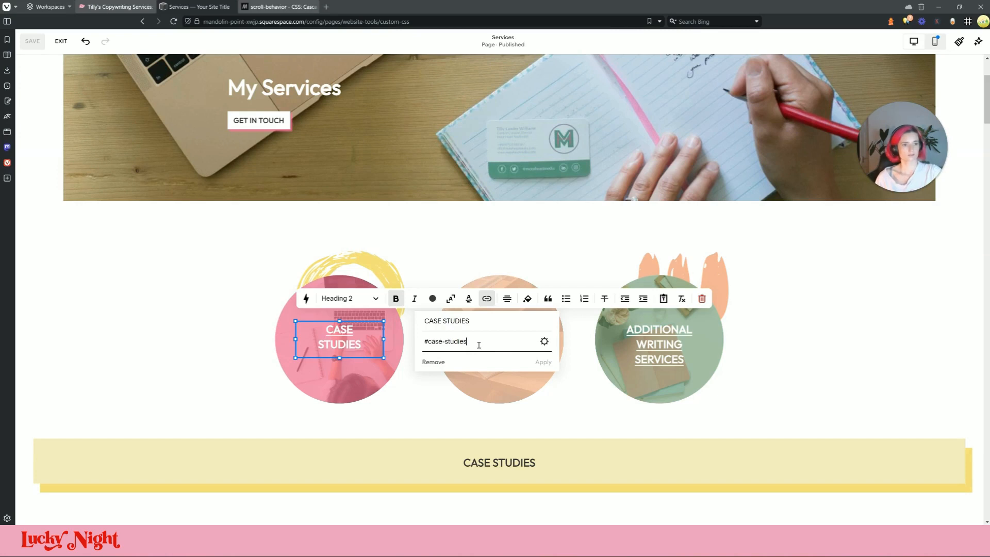
- Link the word STUDIES in the pink circle to #case-studies and save the page
left_click(377, 349)
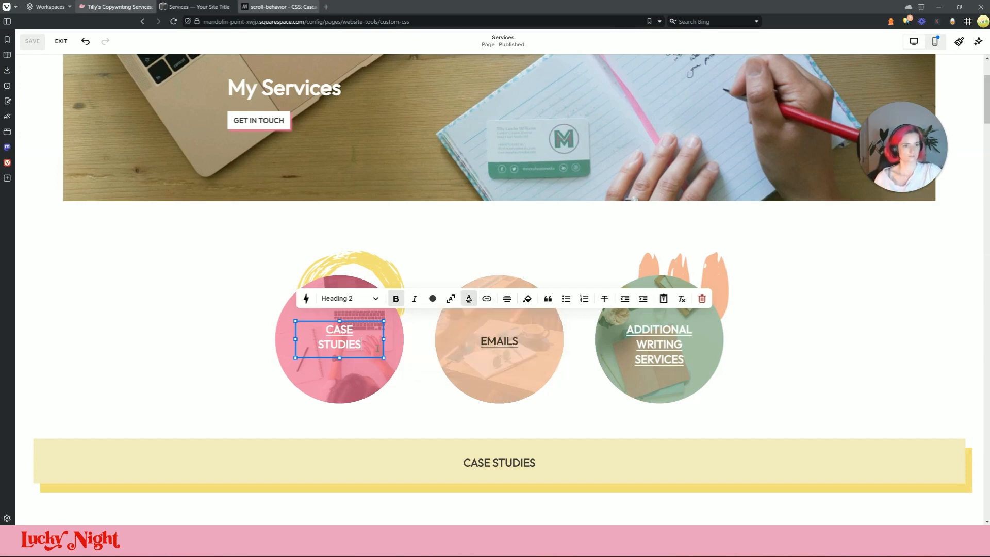
left_click_drag(340, 358, 343, 360)
triple_click(350, 346)
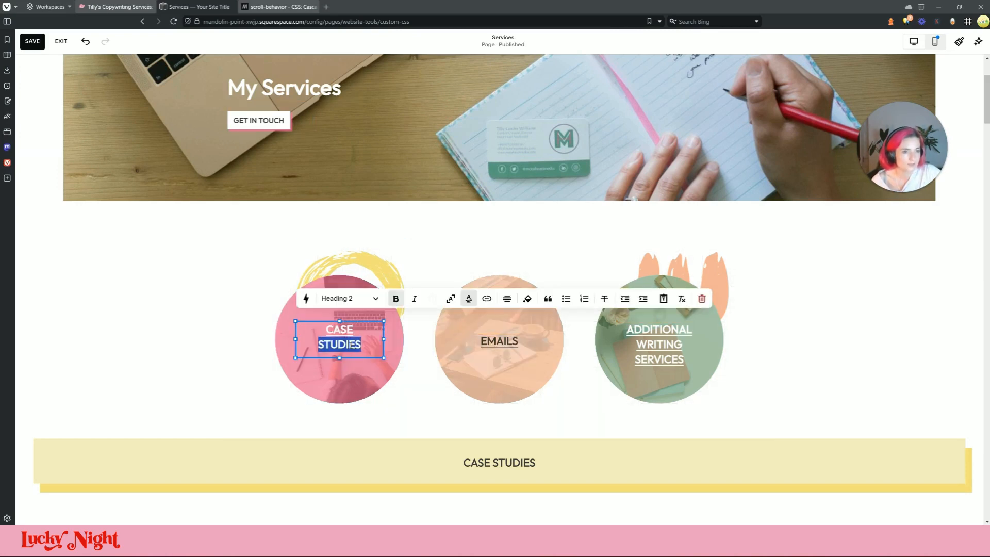
double_click(353, 346)
left_click(487, 343)
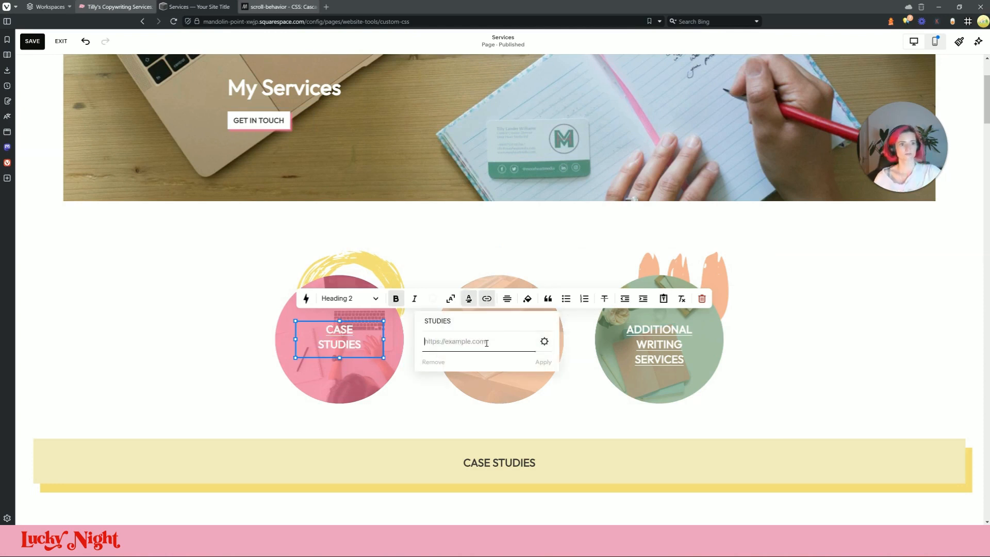
type("#")
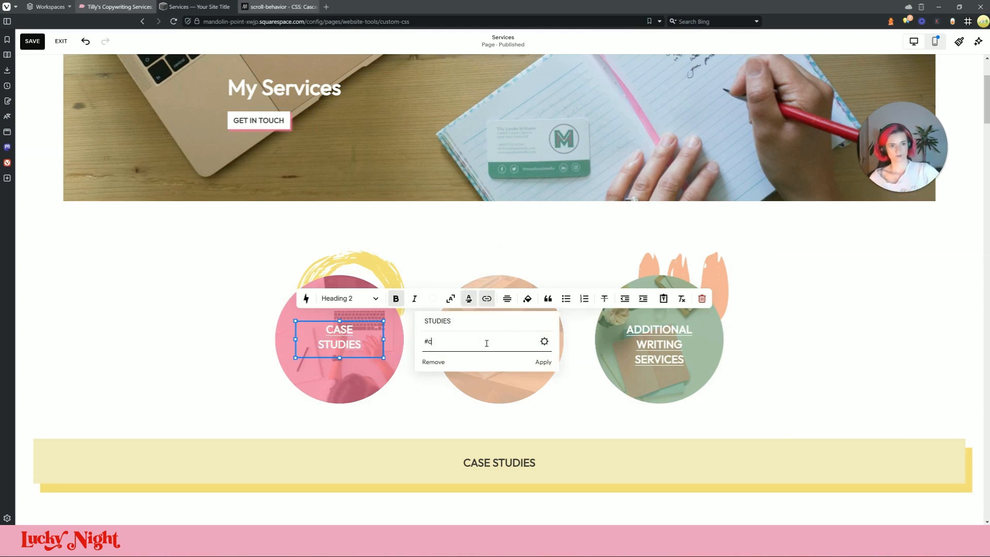
type("case-stu")
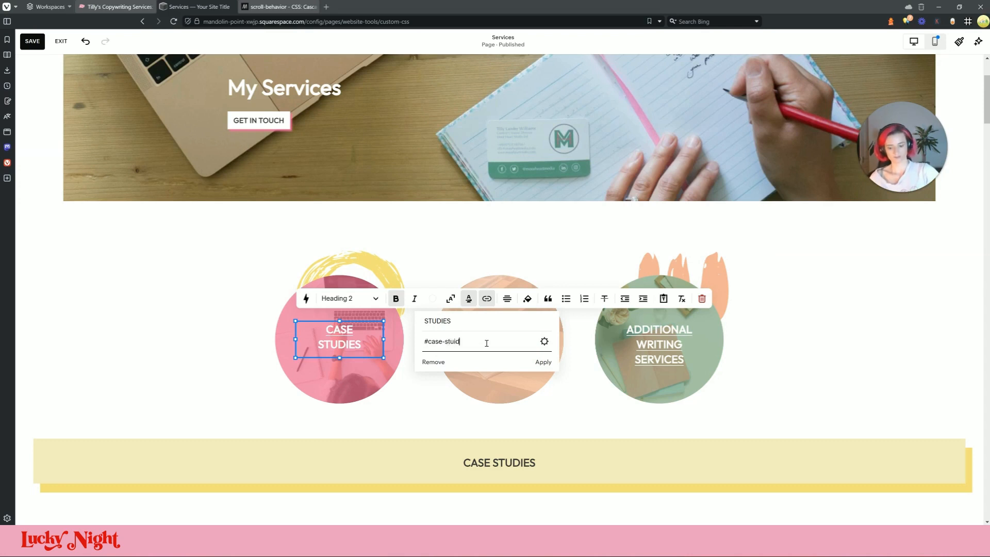
type("dies")
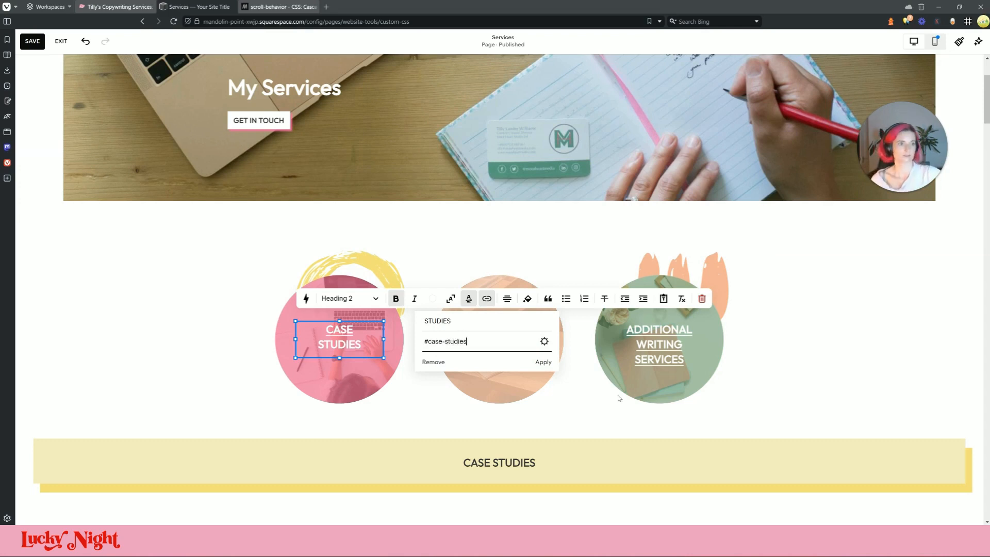
left_click(541, 364)
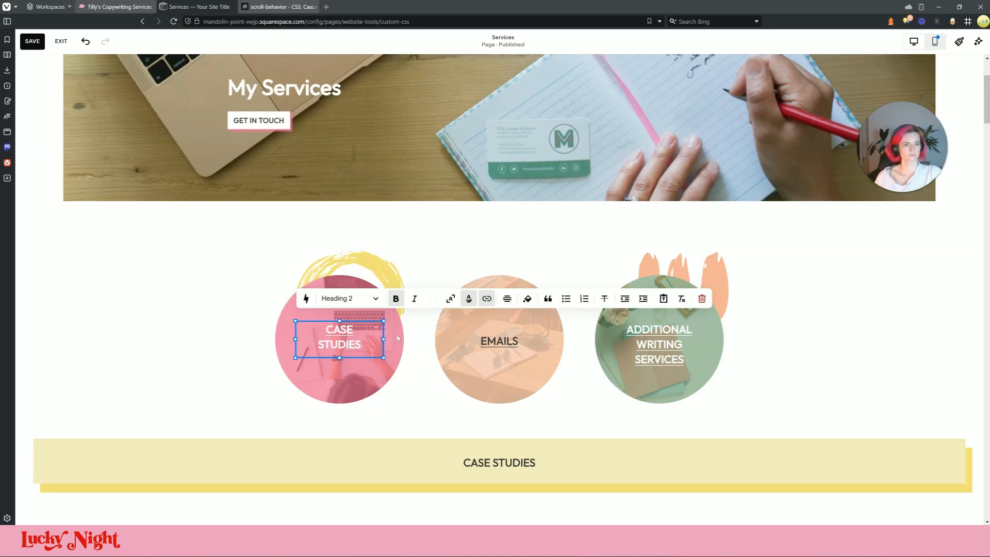
double_click(352, 344)
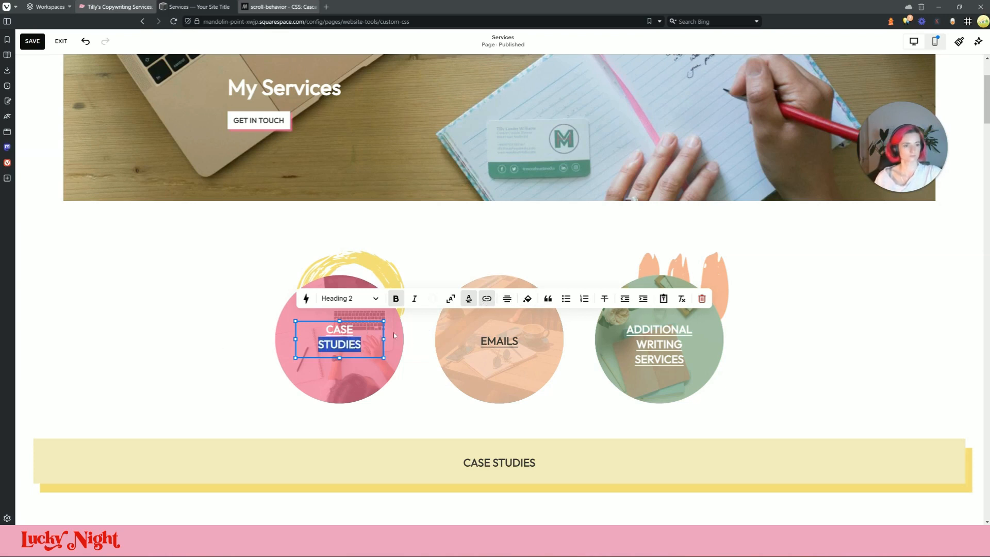
left_click(32, 41)
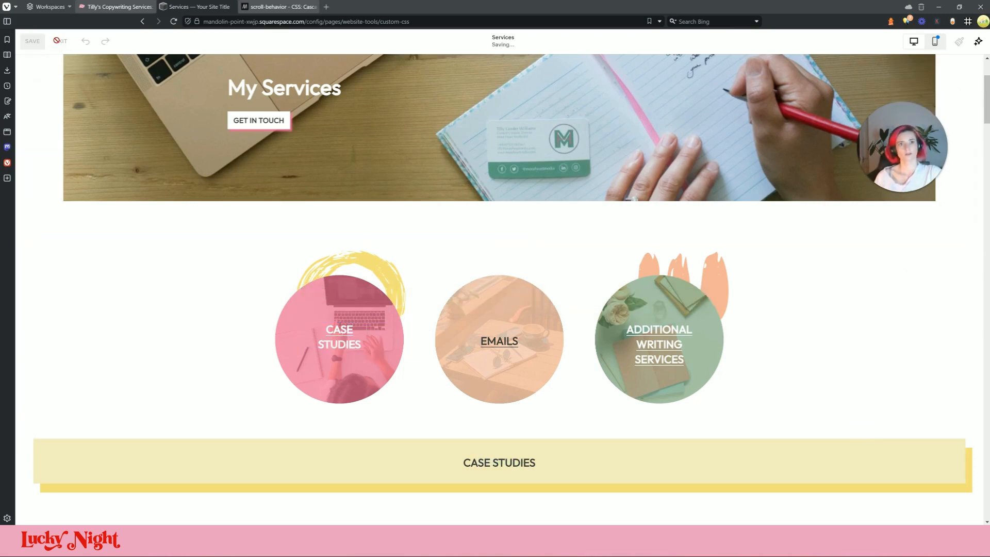
- Remove the highlight formatting from the word STUDIES in the pink circle
double_click(347, 345)
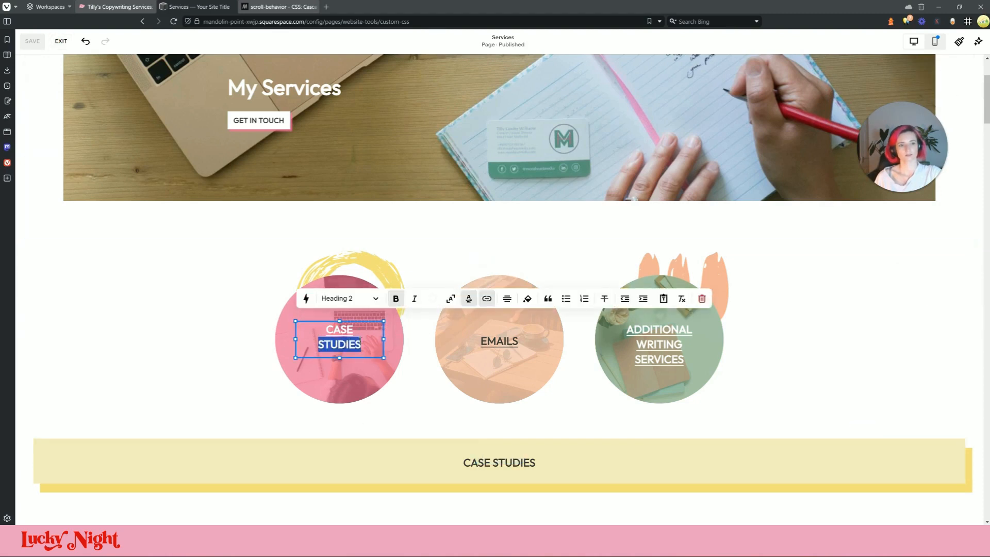
left_click_drag(361, 344, 320, 341)
left_click(469, 299)
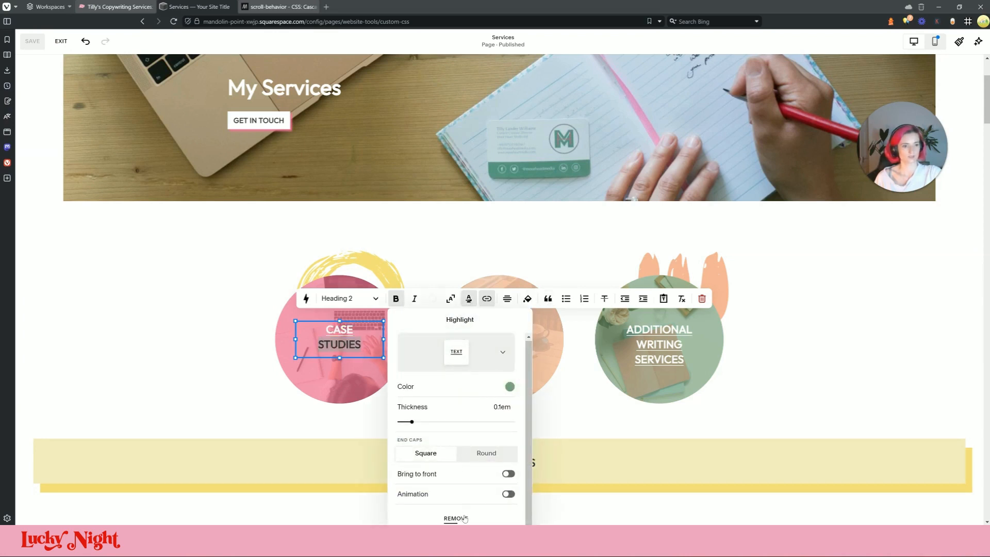
left_click(355, 334)
- Try the straight underline highlight on the CASE STUDIES text in the pink circle, and remove it
triple_click(352, 339)
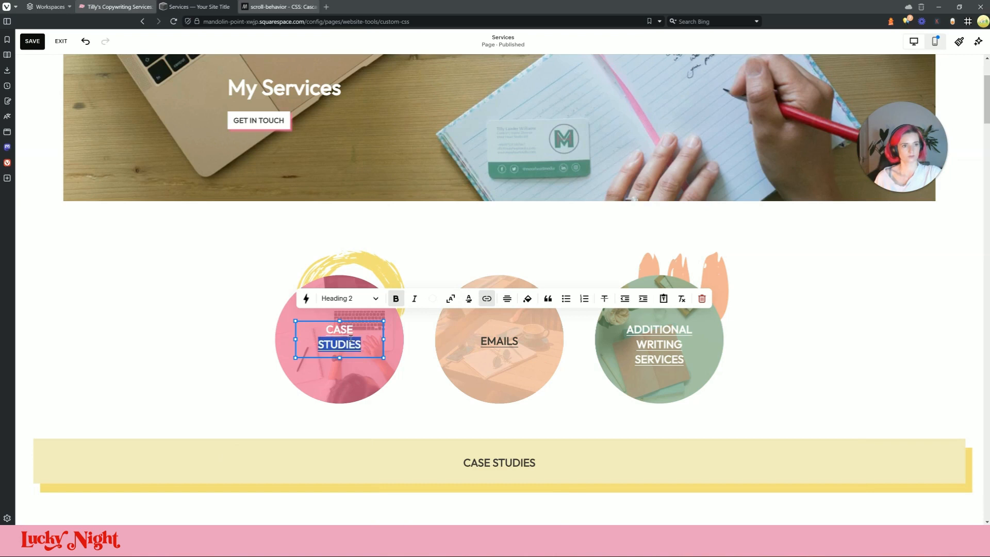
left_click(467, 301)
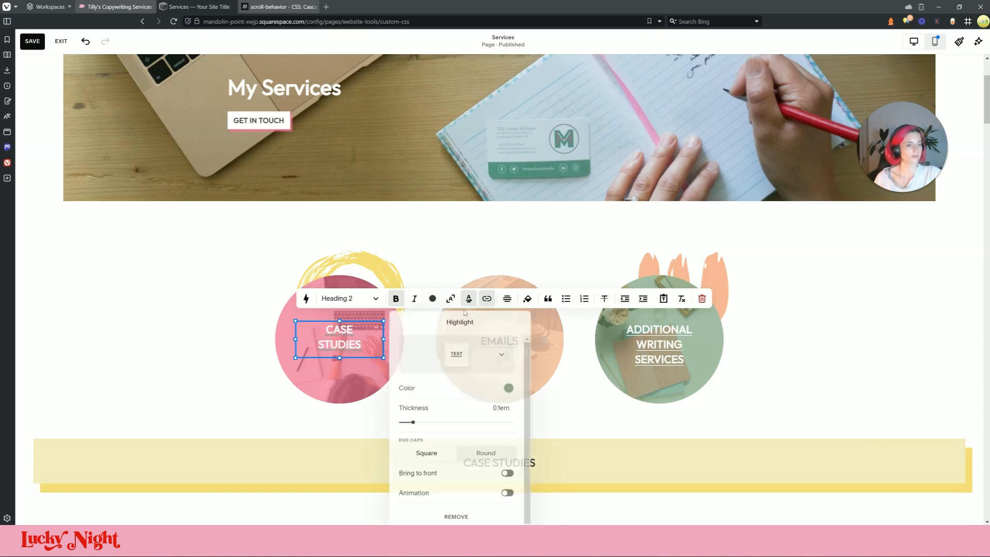
left_click(466, 368)
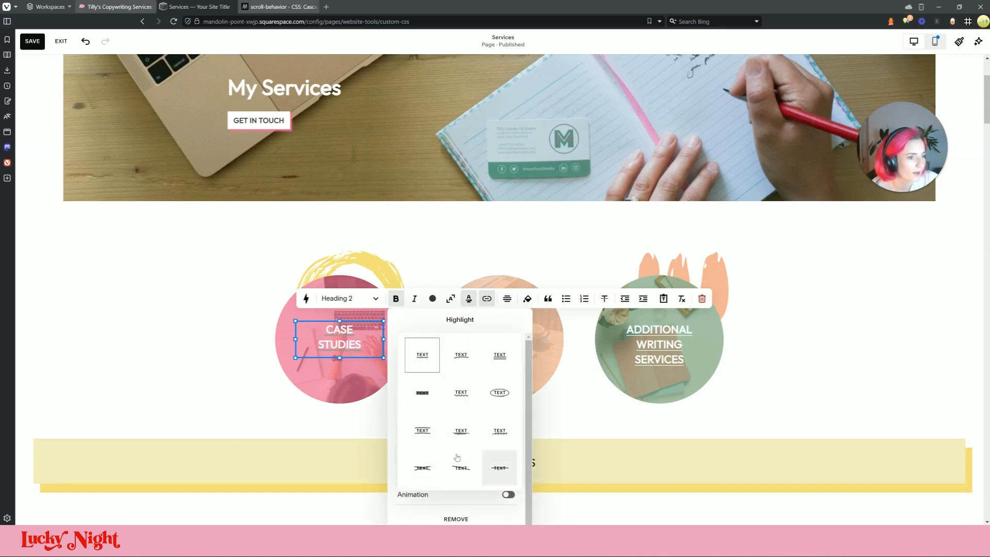
left_click(423, 356)
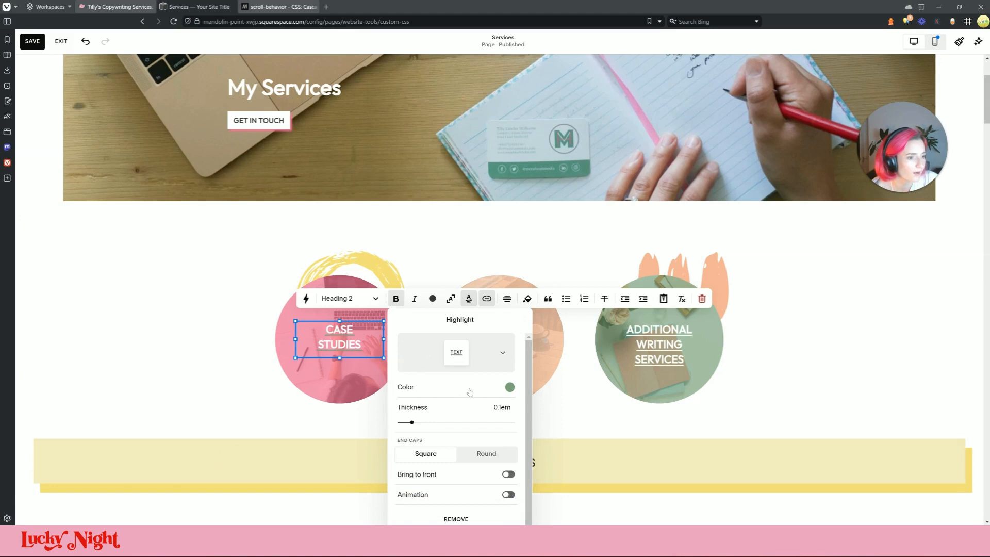
left_click(458, 357)
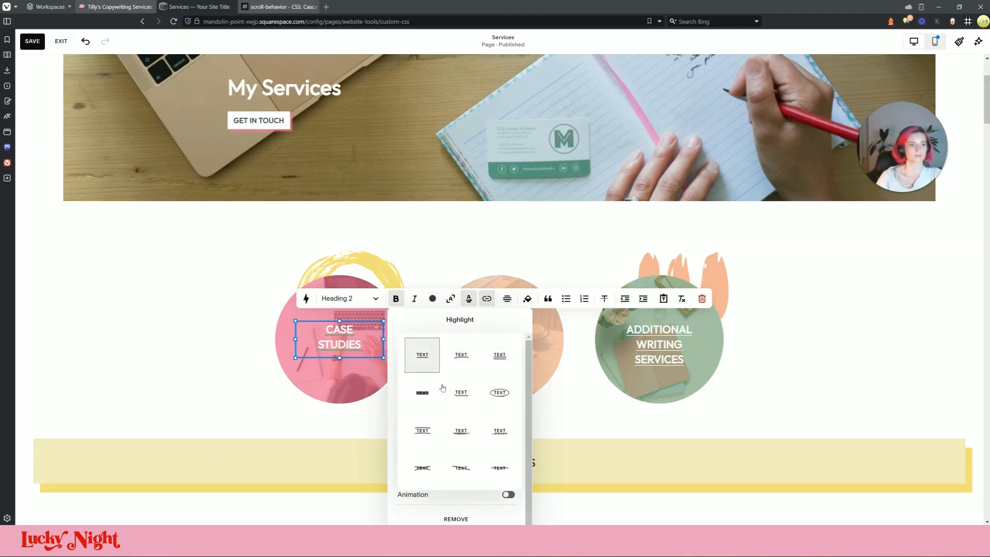
left_click(465, 509)
left_click(465, 517)
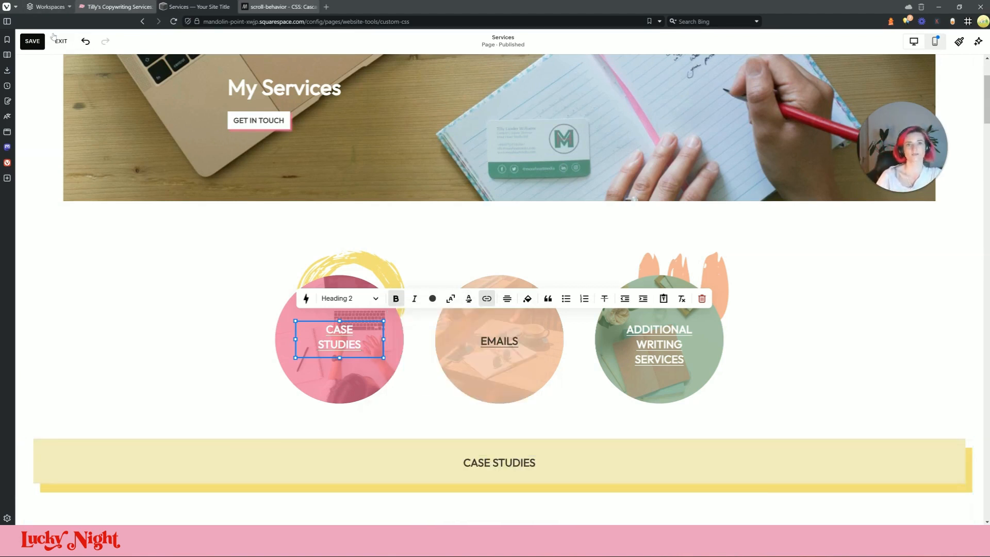
- Save the Services page and exit page editing
left_click(26, 45)
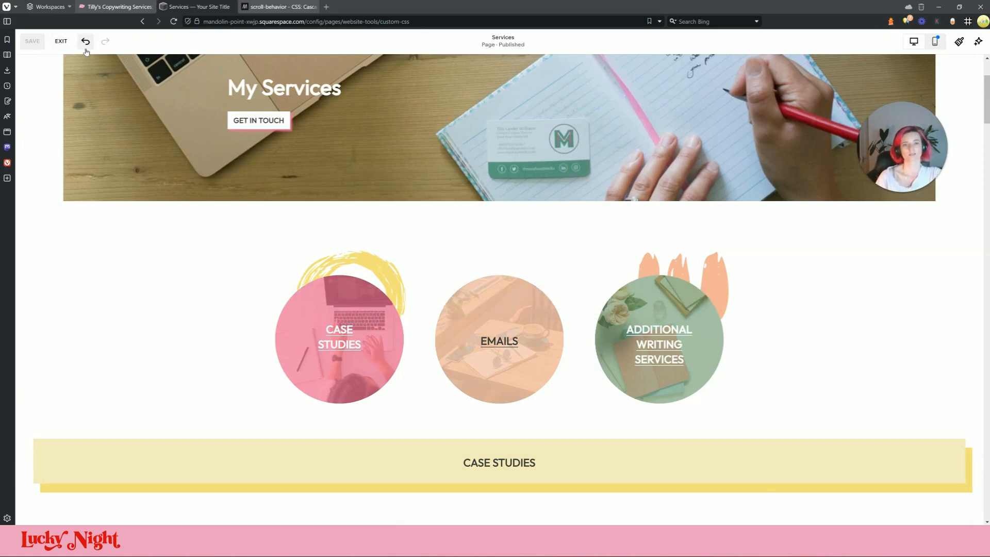
left_click(62, 41)
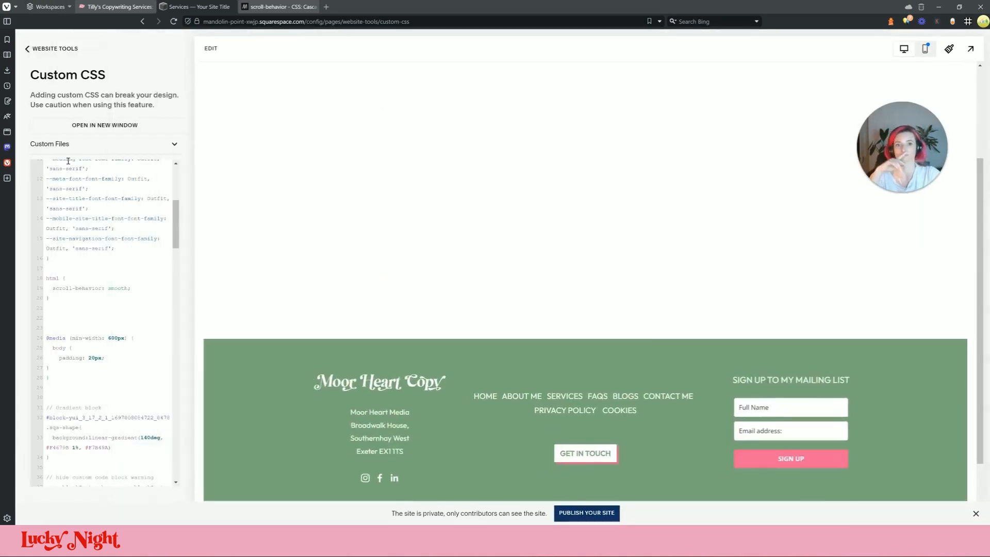
- Copy the circles section's selector and add the comment "// hide anchor link underlines on services page" at the end of the custom CSS
scroll(464, 296, "down", 3)
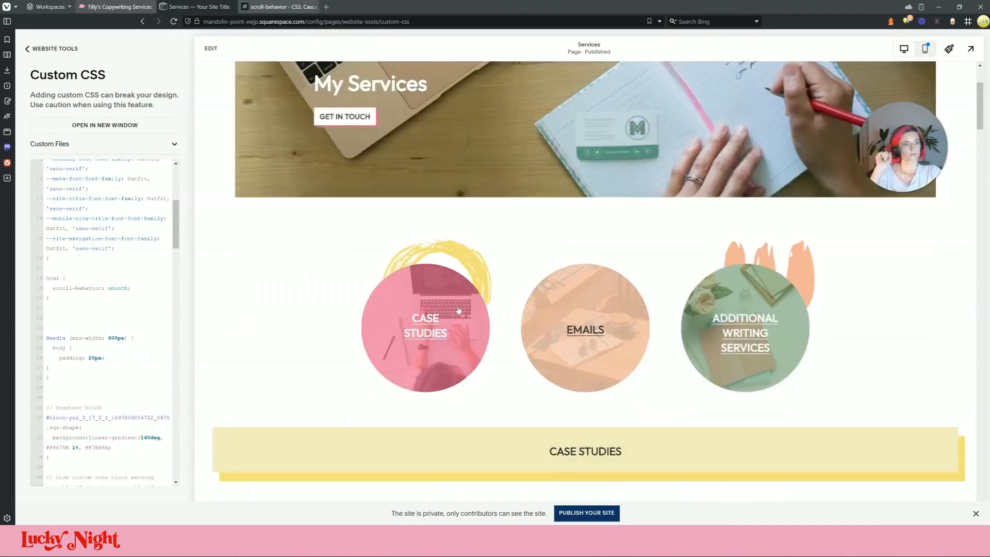
scroll(116, 323, "down", 20)
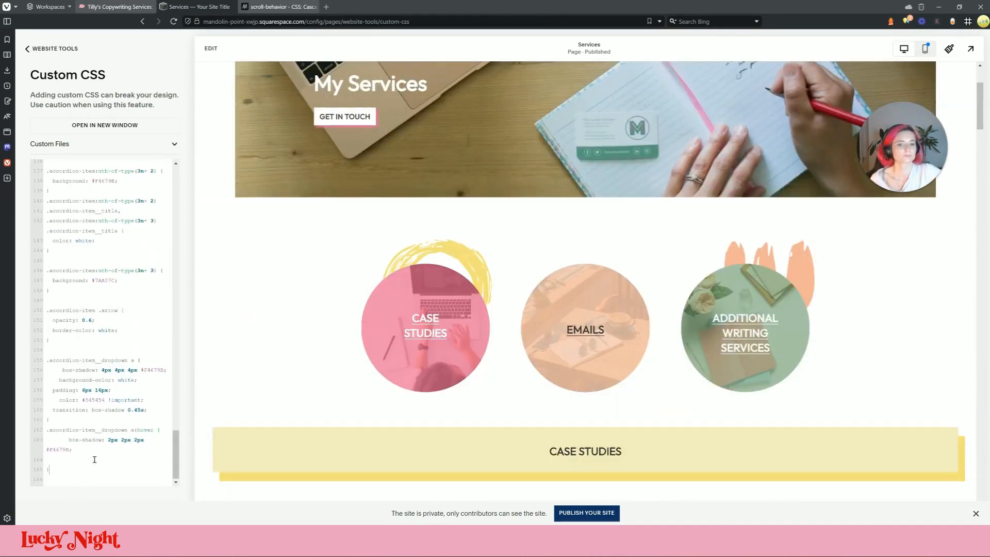
key("BackSpace")
left_click(88, 475)
key("Return")
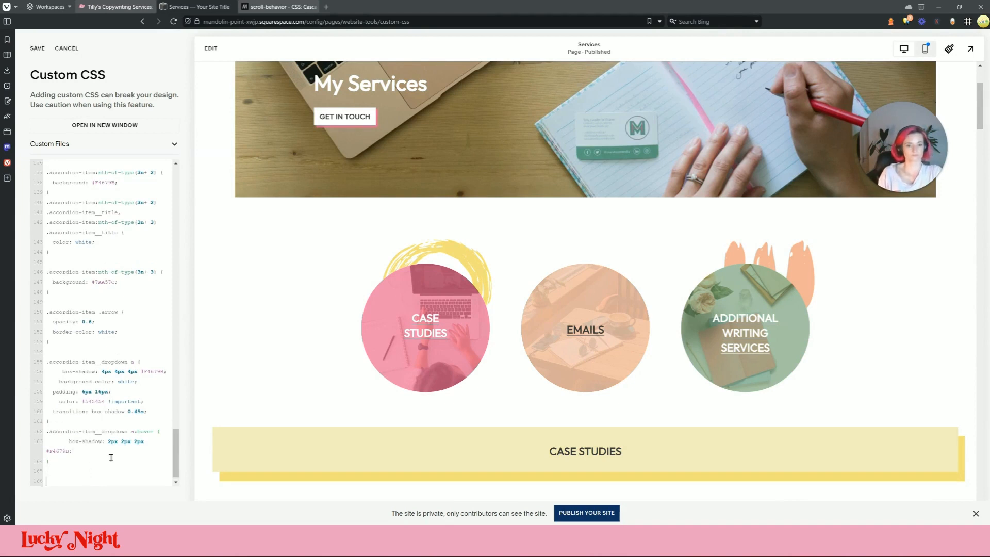
left_click(969, 21)
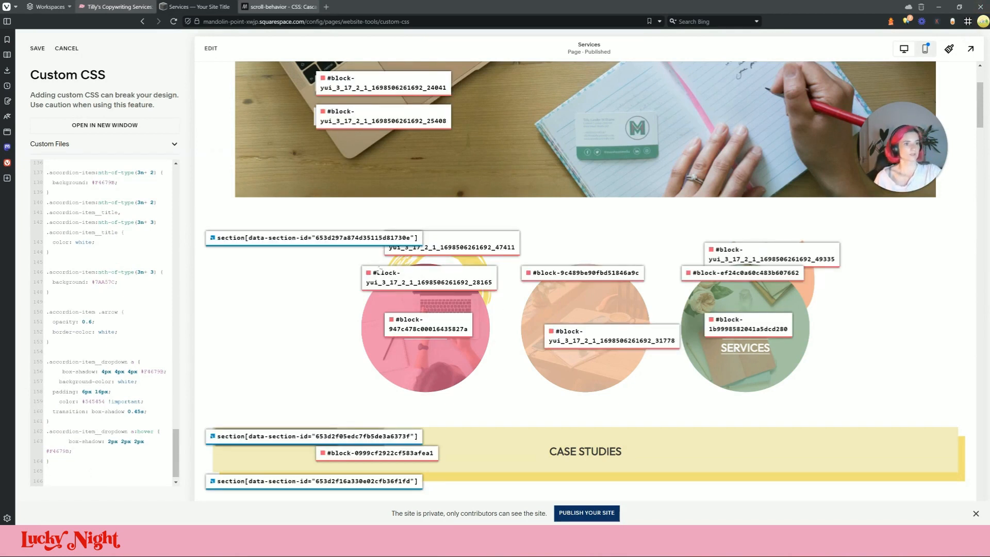
left_click(252, 237)
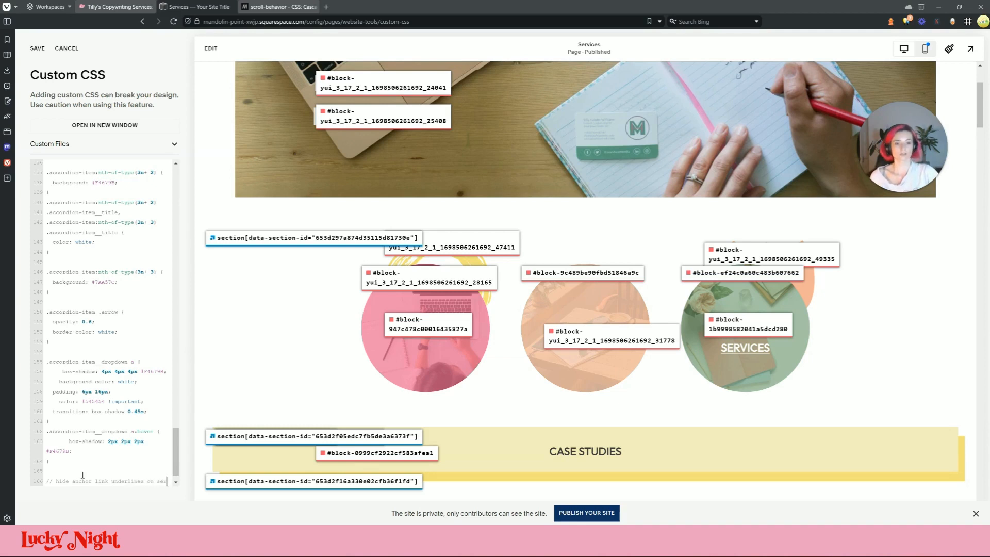
type("ices page")
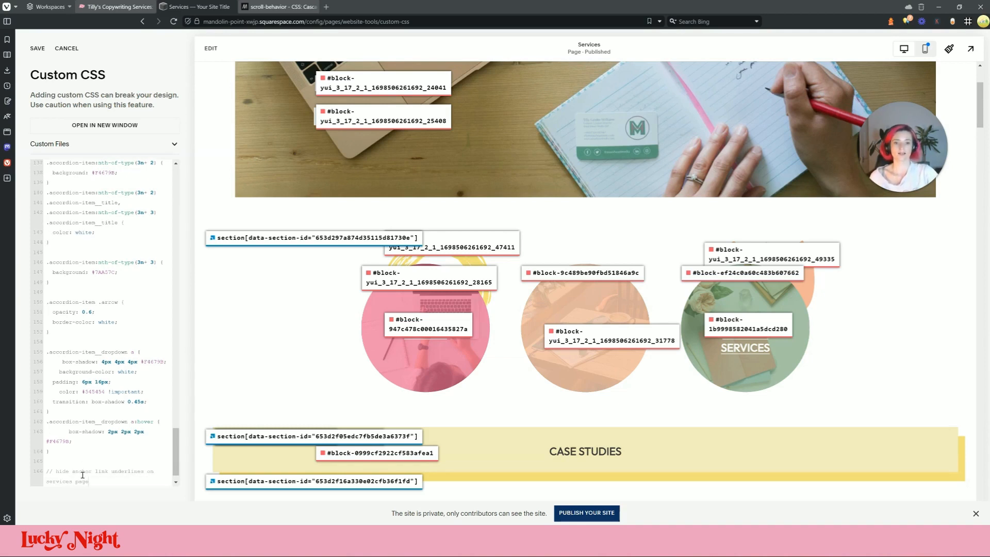
- Below the comment, add the rule section[data-section-id="653d297a874d35115d81730e"] a { text-transform: none !important; }
key("Return")
type("section[data-section-id=\"653d297a874d35115d81730e\"]")
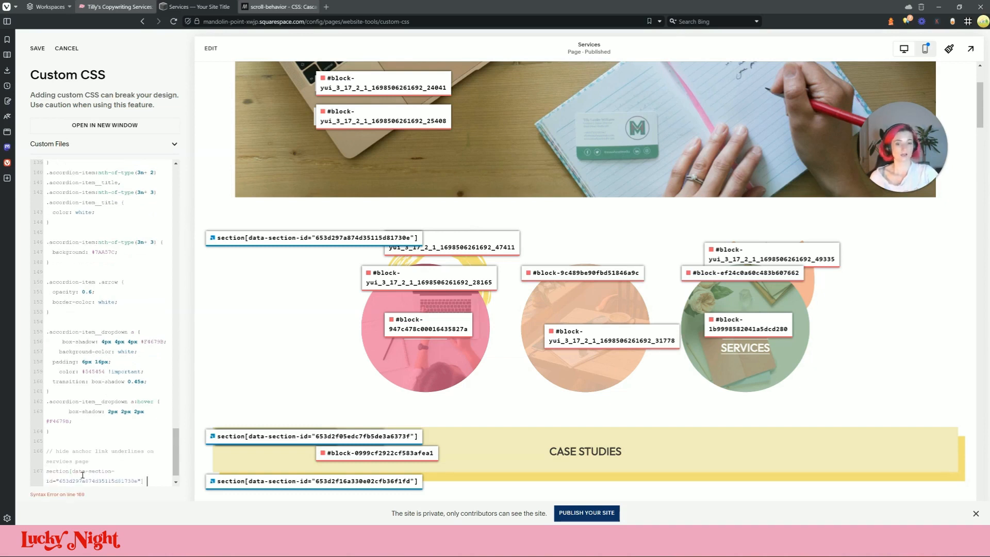
type("{")
key("Return")
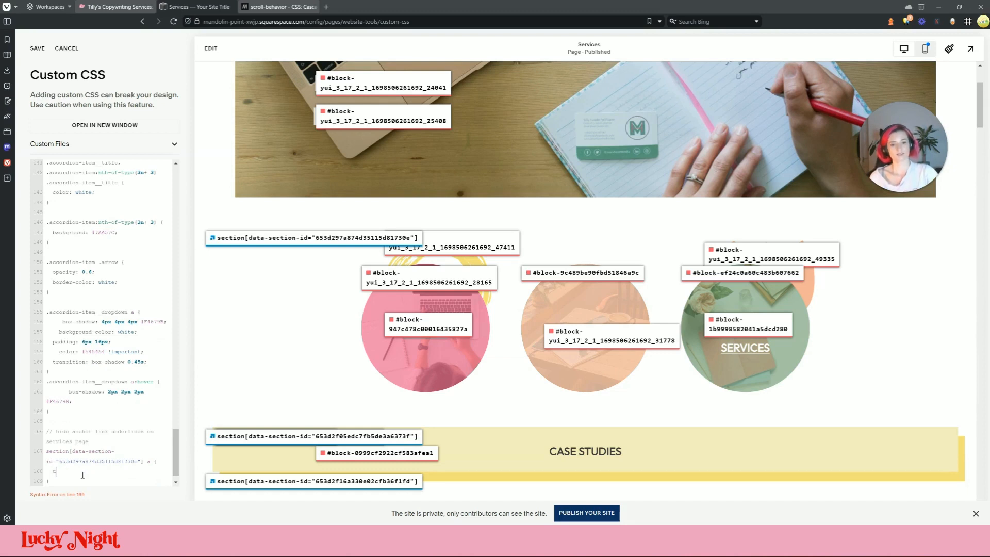
type("text-")
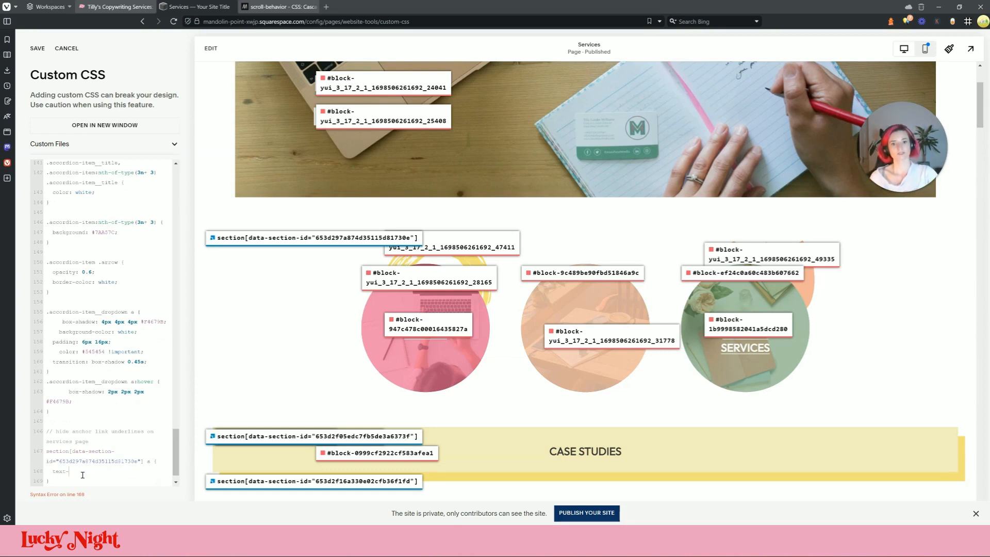
type("transform: none !impor")
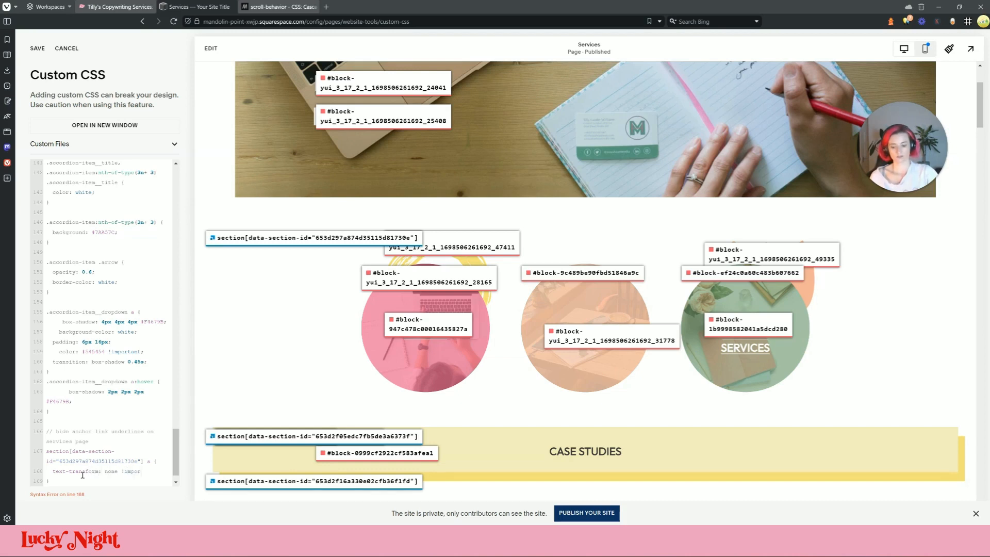
type("tant;")
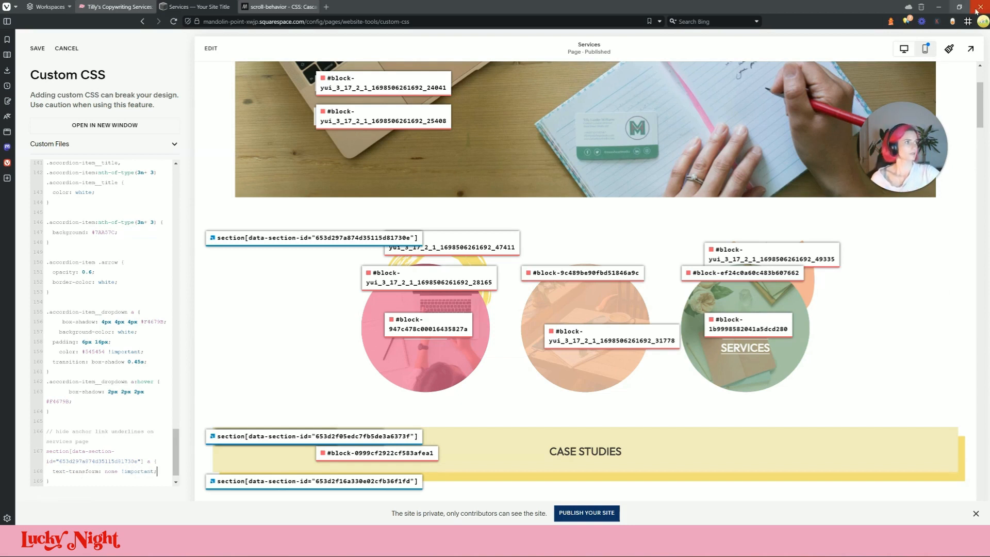
- Hide the block ID labels, inspect the CASE link in the pink circle, and examine its styles with the text-transform rule disabled
left_click(968, 21)
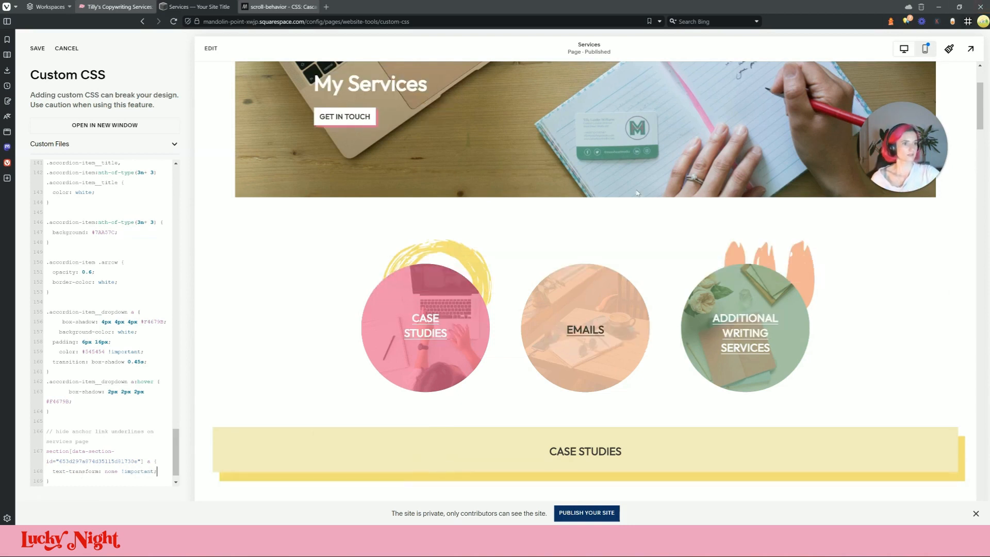
right_click(437, 325)
left_click(605, 327)
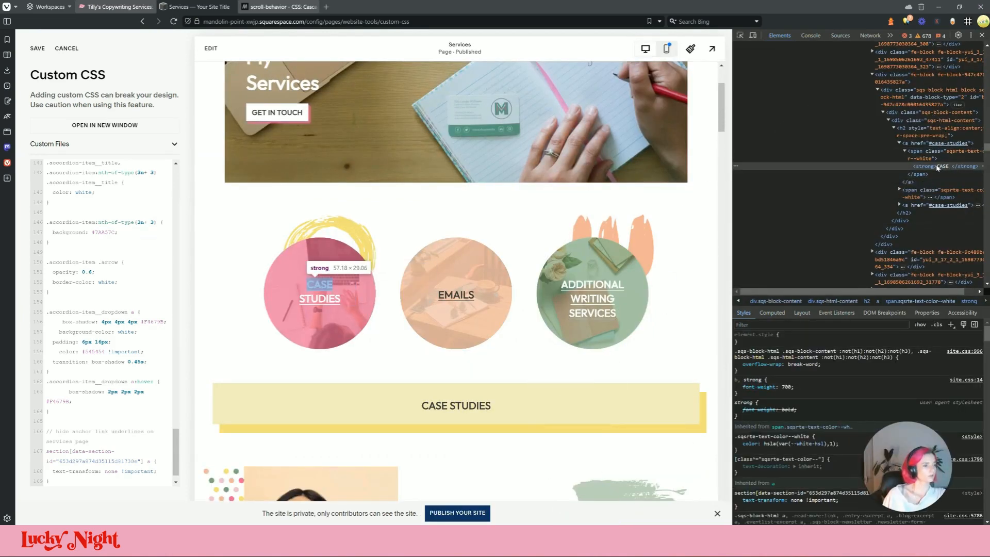
left_click(913, 145)
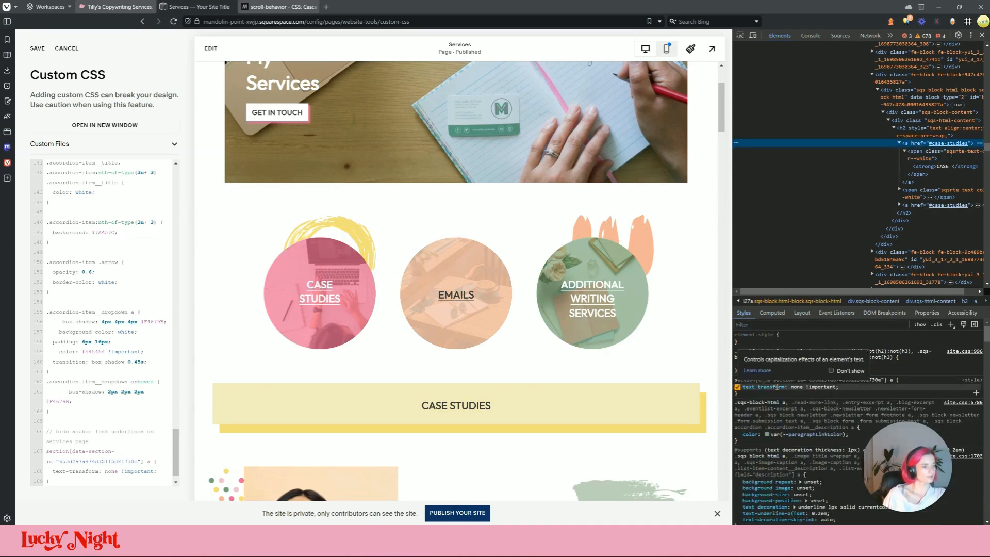
left_click(737, 387)
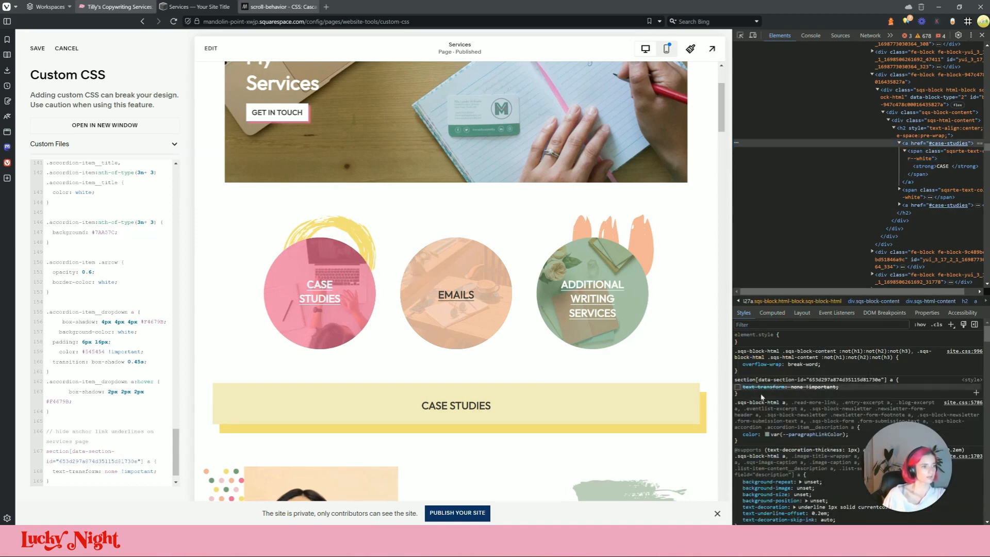
scroll(762, 397, "down", 3)
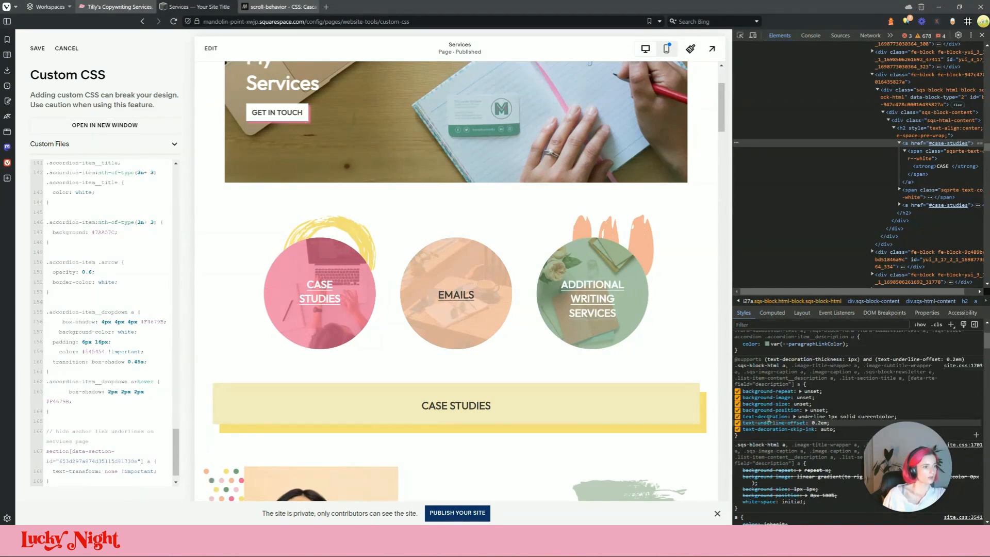
- Replace text-transform with text-decoration in the Services page link rule, close the inspector, and save the custom CSS
left_click(766, 416)
key("ctrl+c")
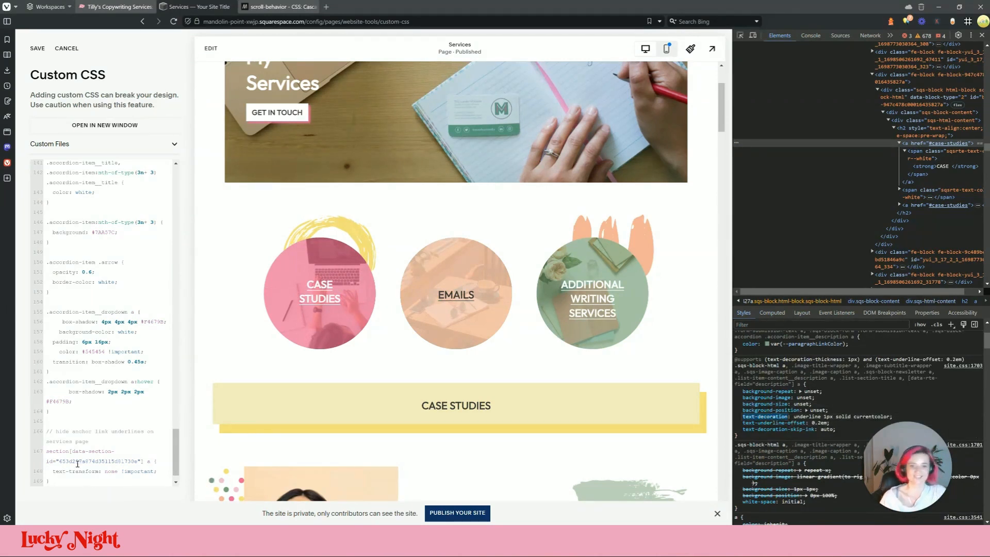
double_click(98, 471)
key("ctrl+v")
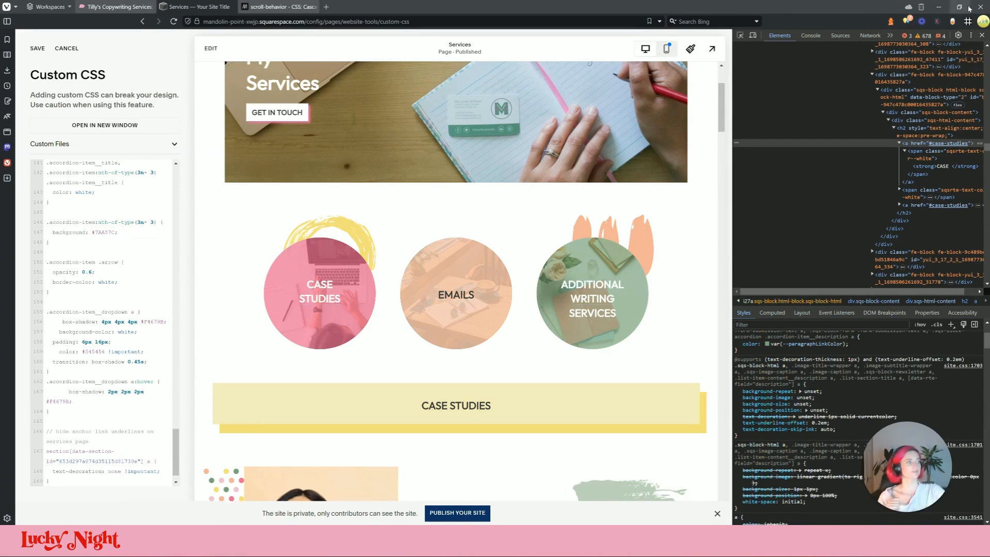
key("F12")
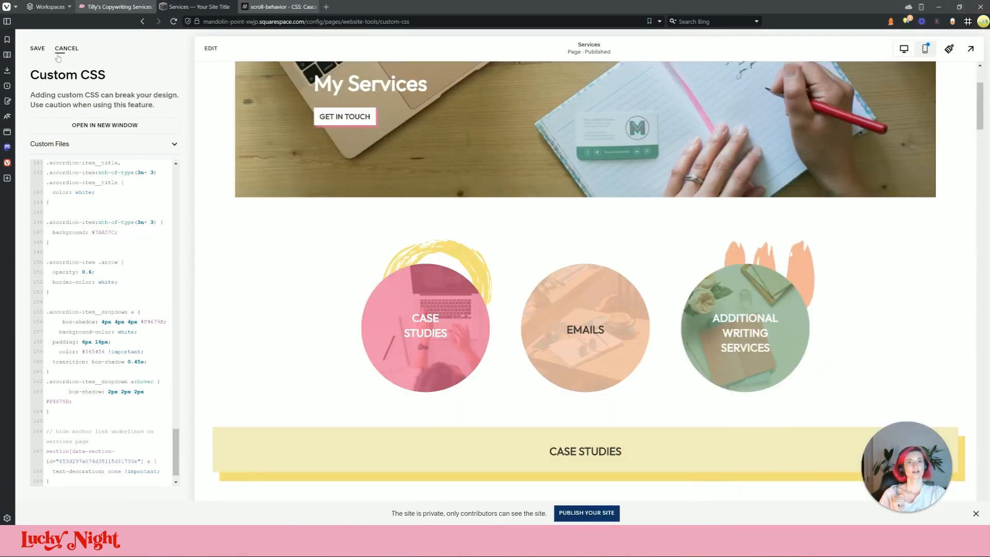
left_click(36, 49)
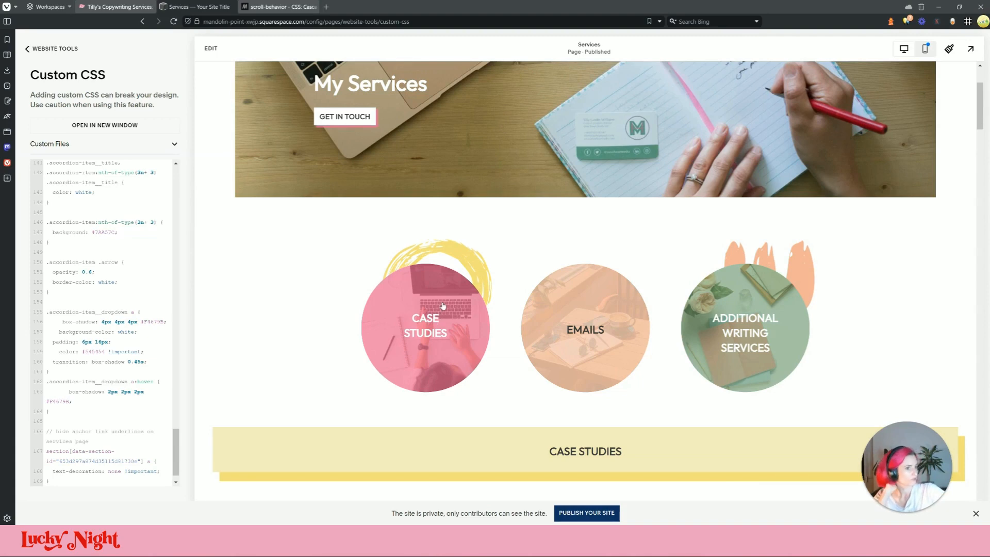
- Test the EMAILS circle's anchor link in the preview and review the Services page sections down to the Additional Writing Services accordion
scroll(441, 313, "down", 3)
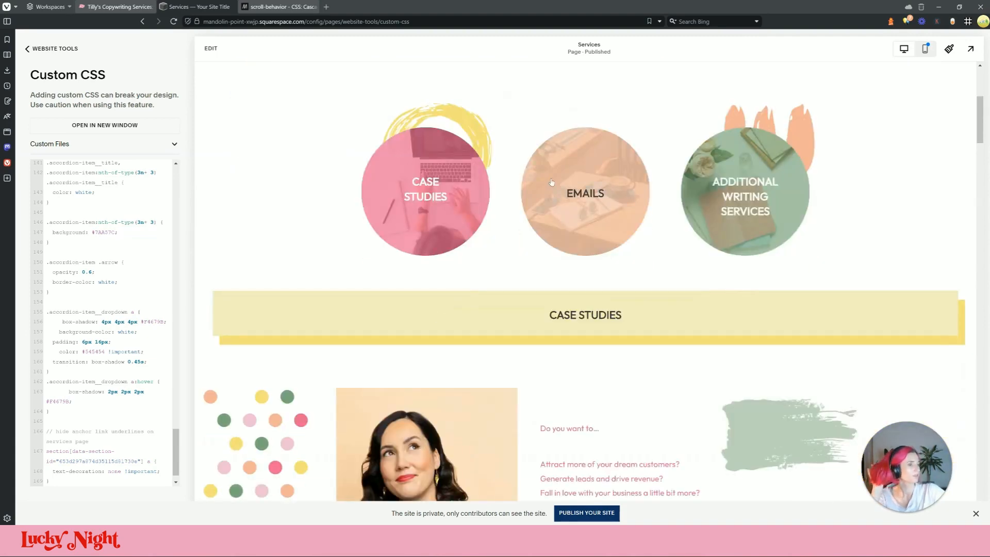
scroll(596, 343, "up", 4)
left_click(597, 343)
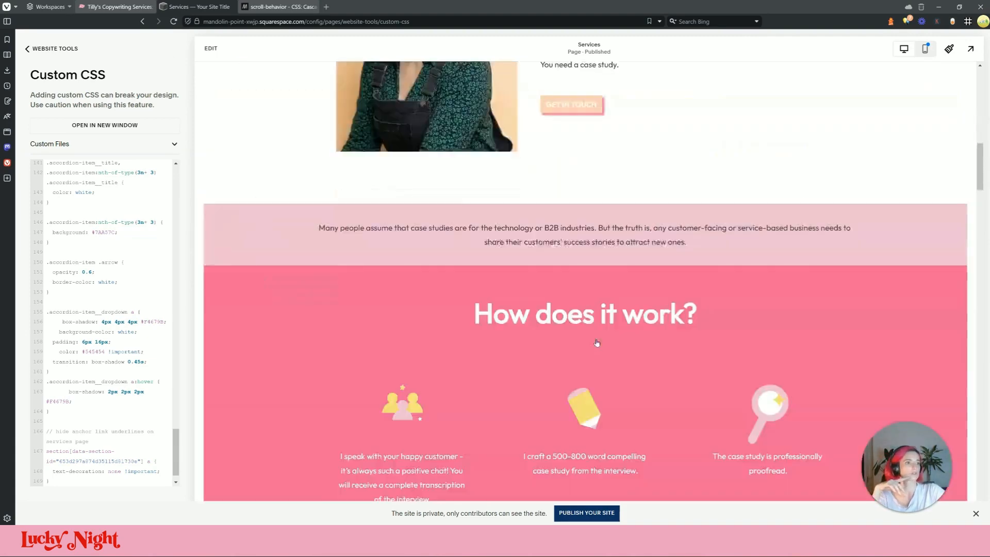
scroll(599, 337, "down", 6)
scroll(600, 336, "down", 15)
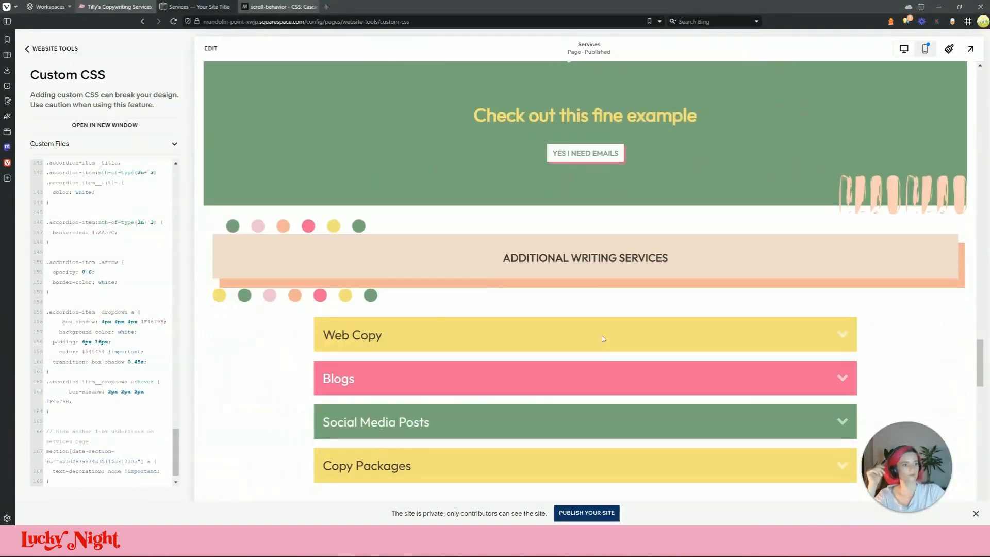
scroll(333, 349, "up", 6)
scroll(335, 350, "up", 5)
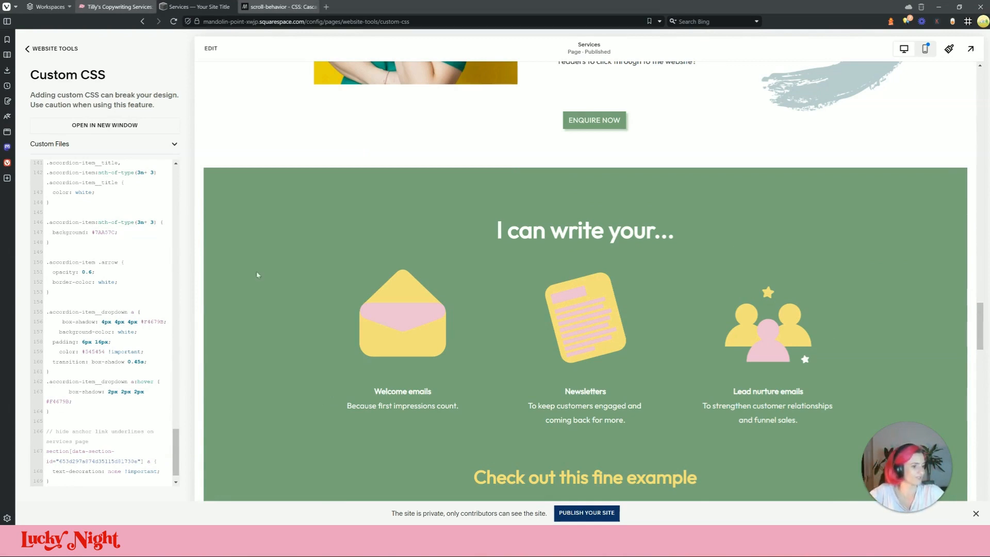
scroll(607, 235, "up", 20)
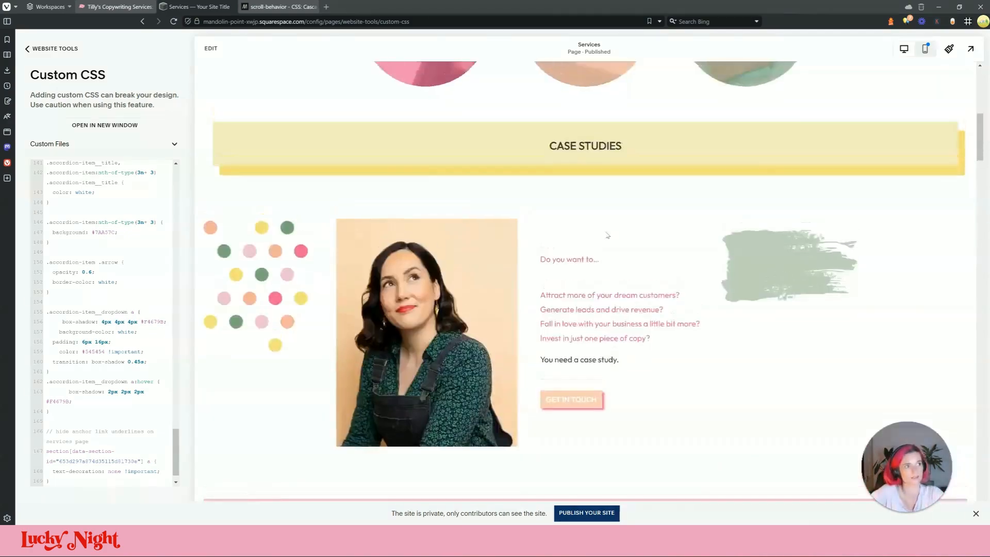
scroll(608, 236, "up", 7)
right_click(606, 232)
- Switch to the original Moor Heart Copy Services page, close its developer tools, and compare its hero and service circles
left_click(104, 5)
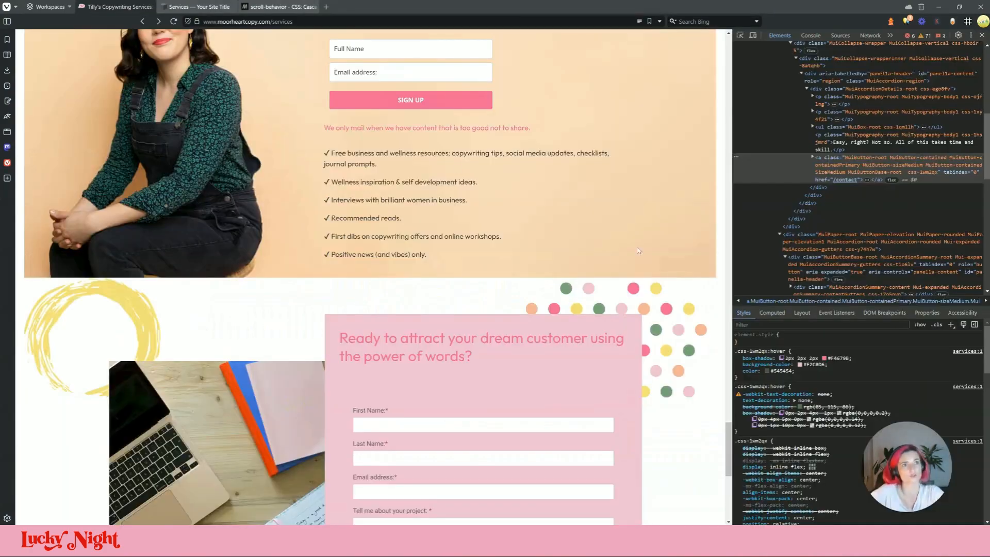
scroll(666, 286, "up", 20)
scroll(662, 287, "up", 8)
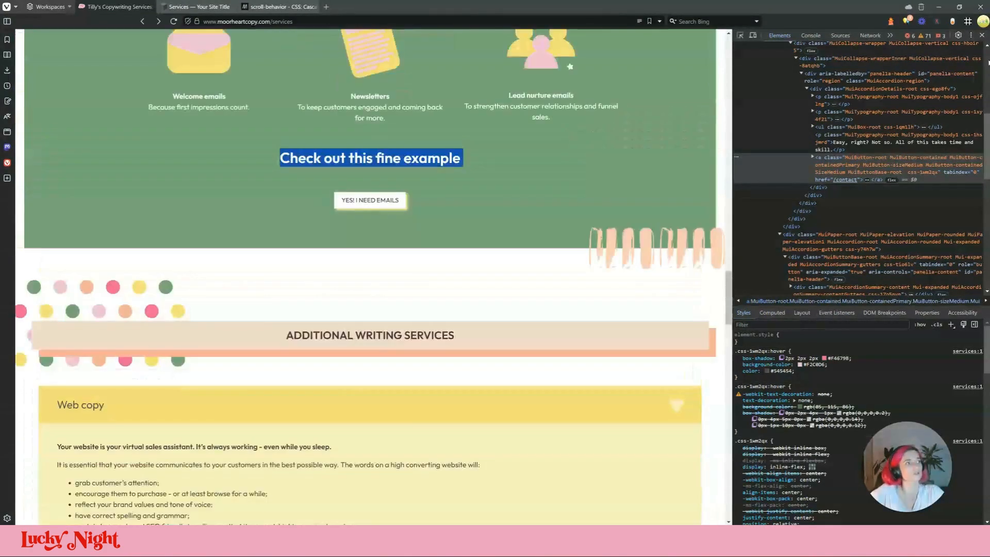
left_click(983, 35)
scroll(681, 214, "up", 15)
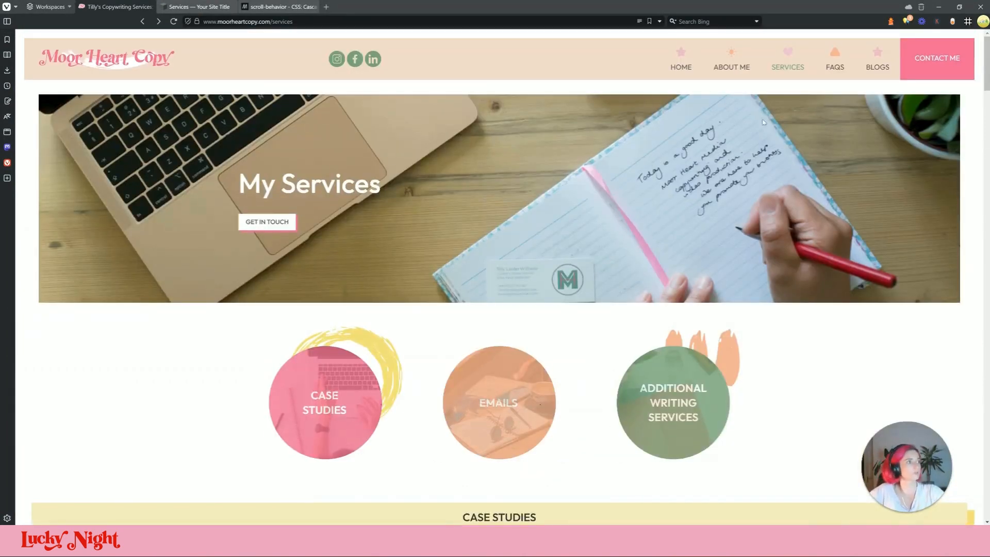
- Open the original site's FAQs page and examine its banner, question accordion, badges, testimonial and contact form
left_click(836, 68)
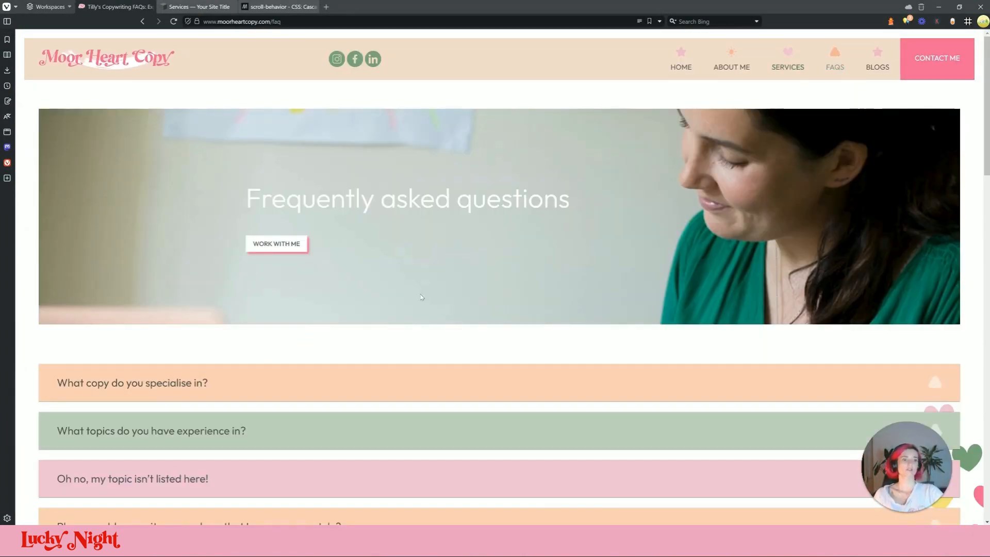
scroll(422, 297, "down", 10)
scroll(399, 215, "up", 4)
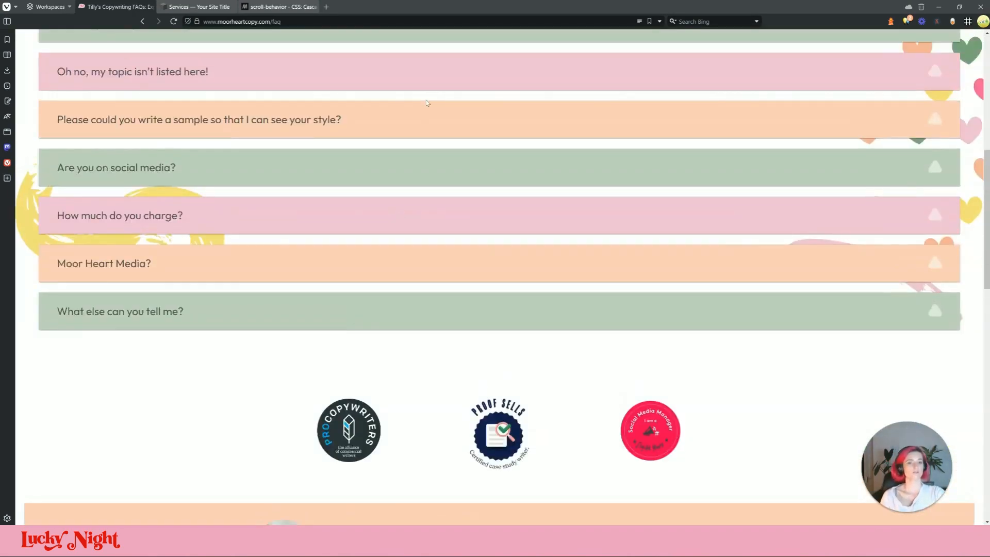
scroll(427, 102, "down", 10)
scroll(462, 178, "up", 5)
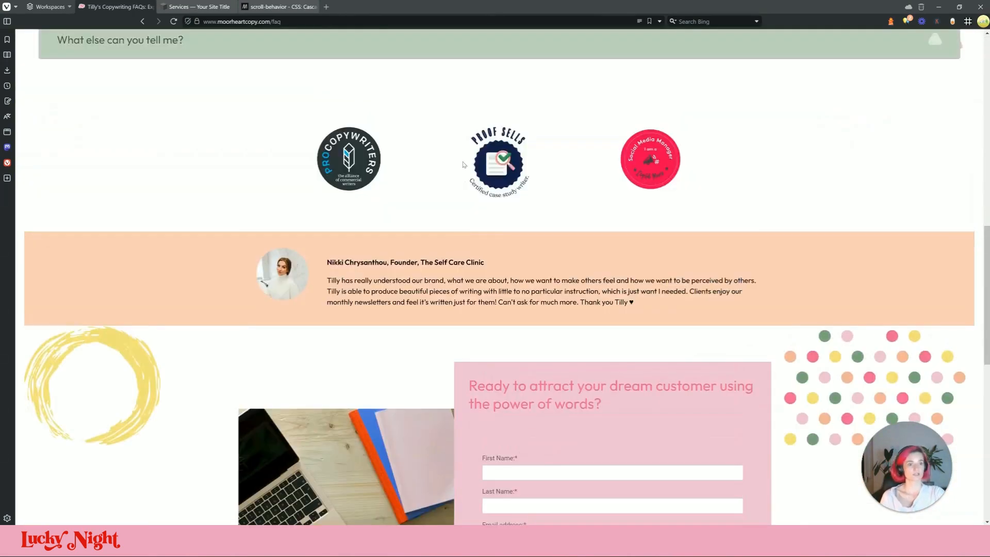
scroll(487, 313, "down", 8)
scroll(487, 313, "down", 3)
scroll(562, 276, "up", 15)
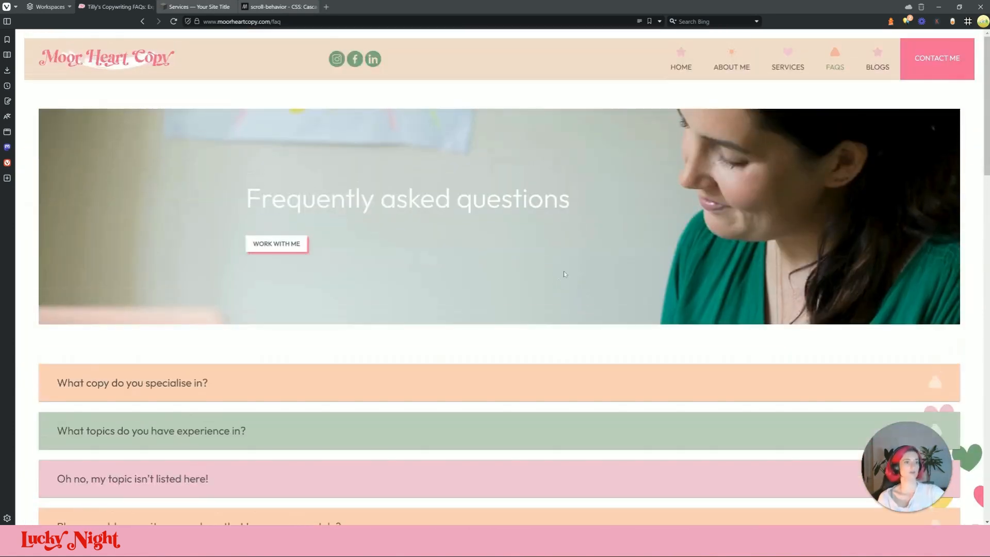
- View the original site's Blogs page, and open its Contact page to examine the banner and enquiry form
left_click(878, 65)
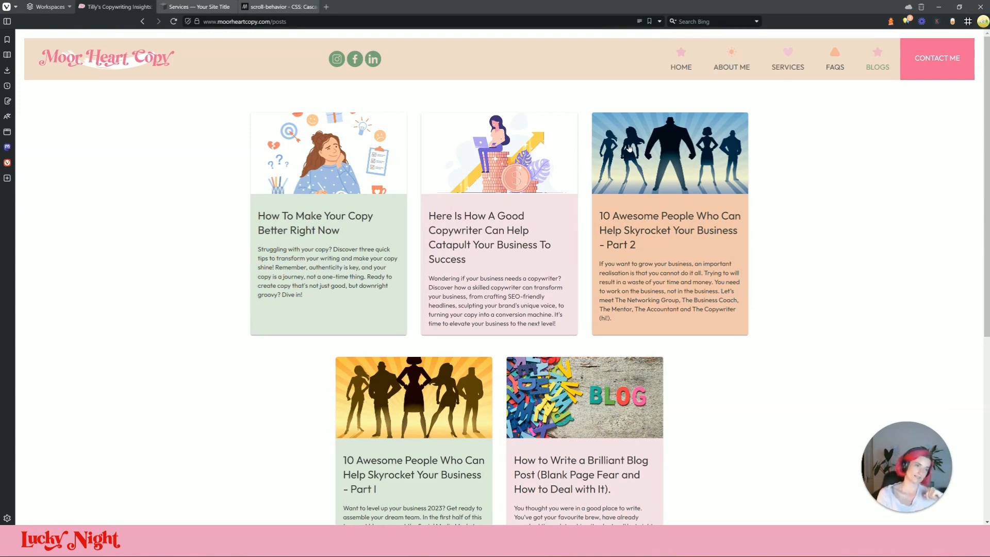
left_click(937, 65)
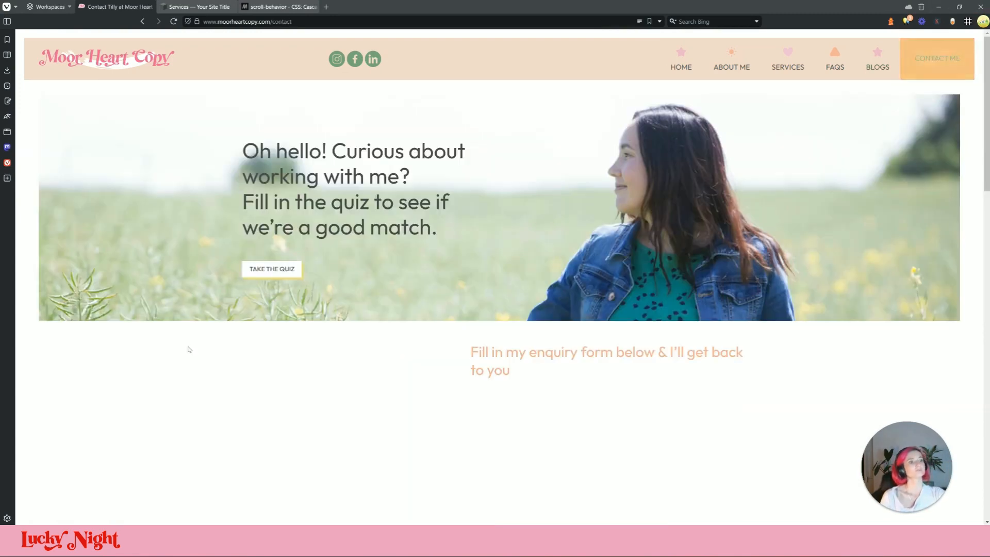
scroll(434, 178, "down", 6)
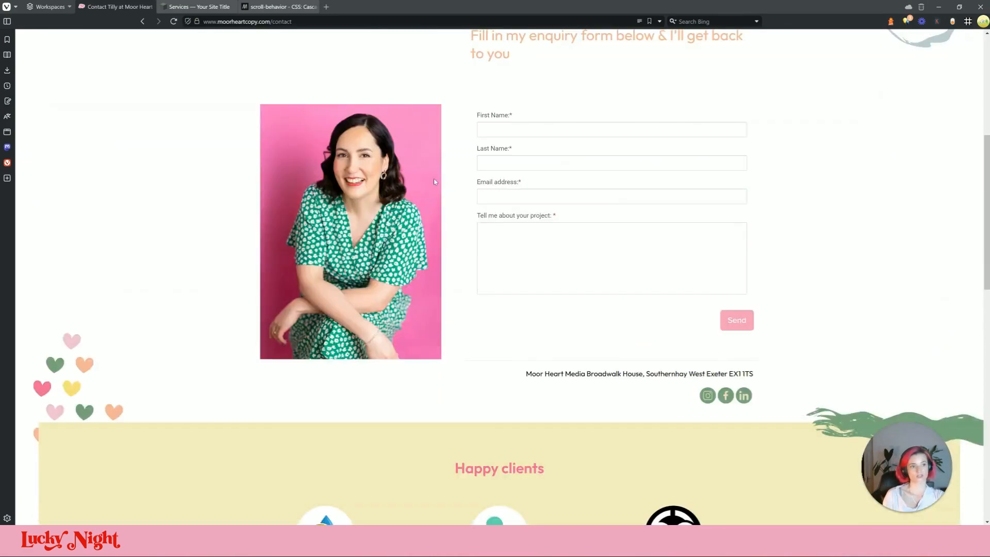
scroll(678, 187, "up", 4)
scroll(679, 187, "down", 3)
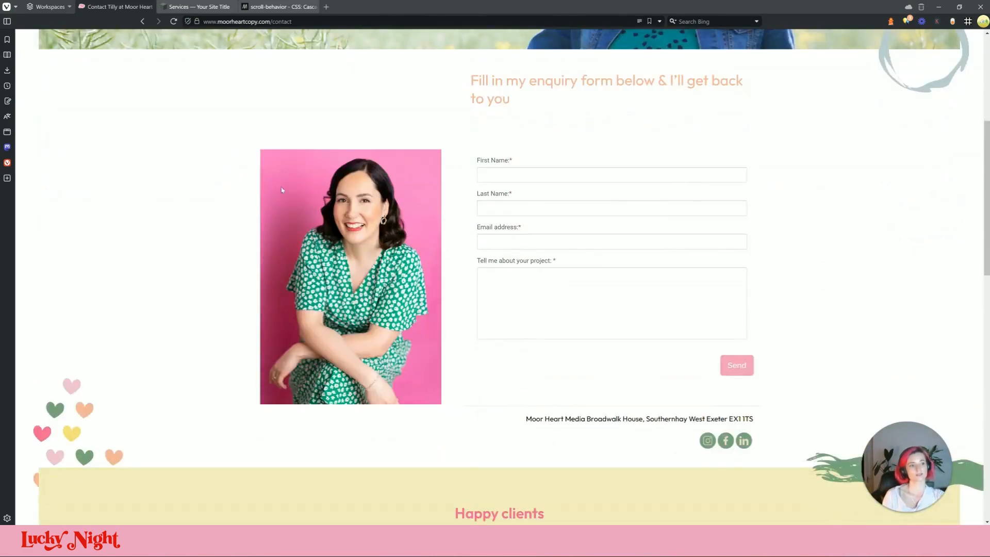
- Inspect the enquiry form's First Name field to see how the form is built, and close the developer tools
left_click(577, 177)
right_click(579, 174)
mouse_move(639, 357)
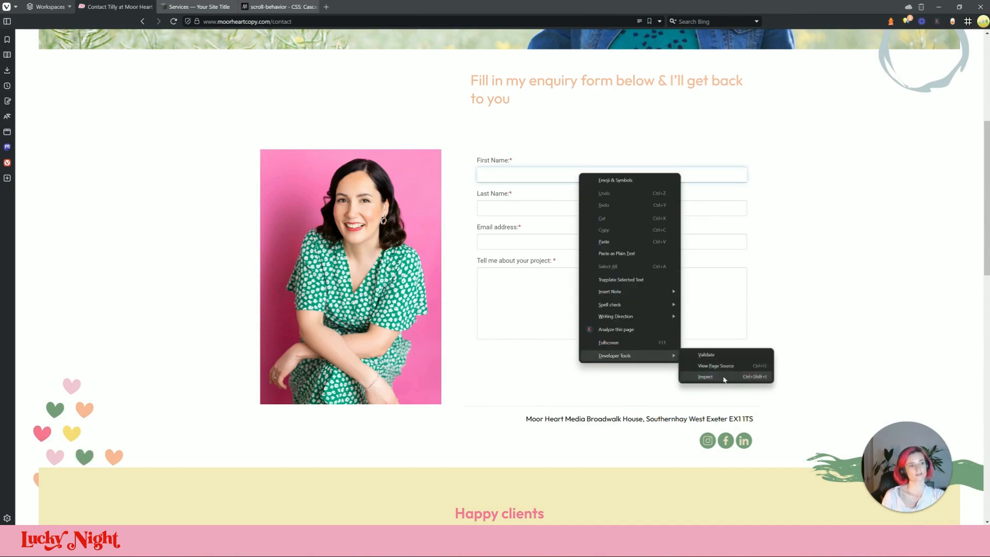
left_click(711, 378)
scroll(936, 129, "up", 1)
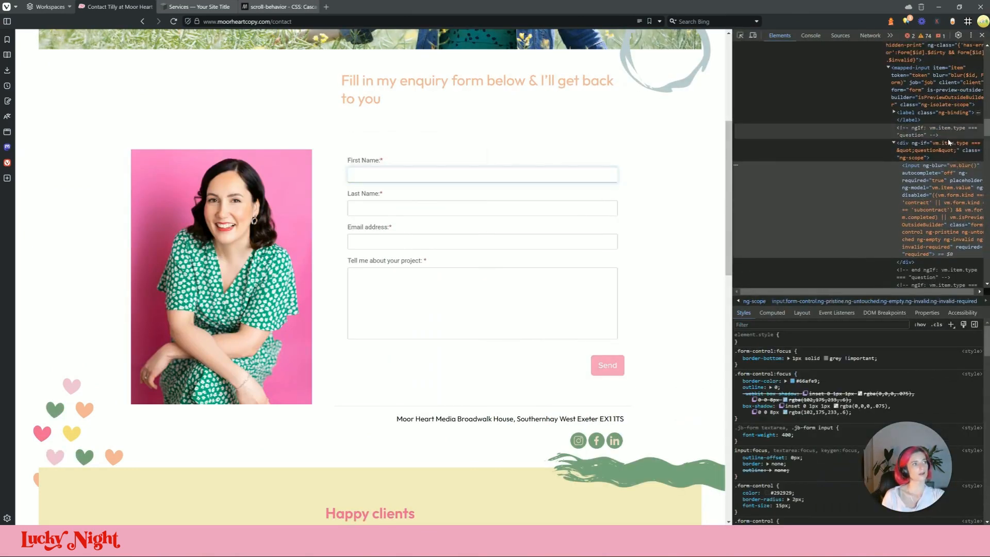
left_click(945, 132)
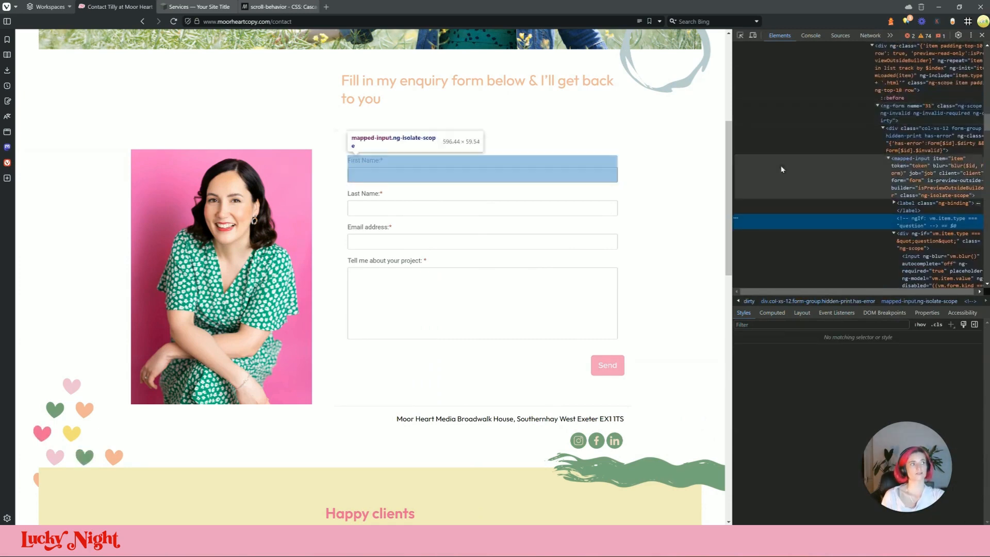
key("F12")
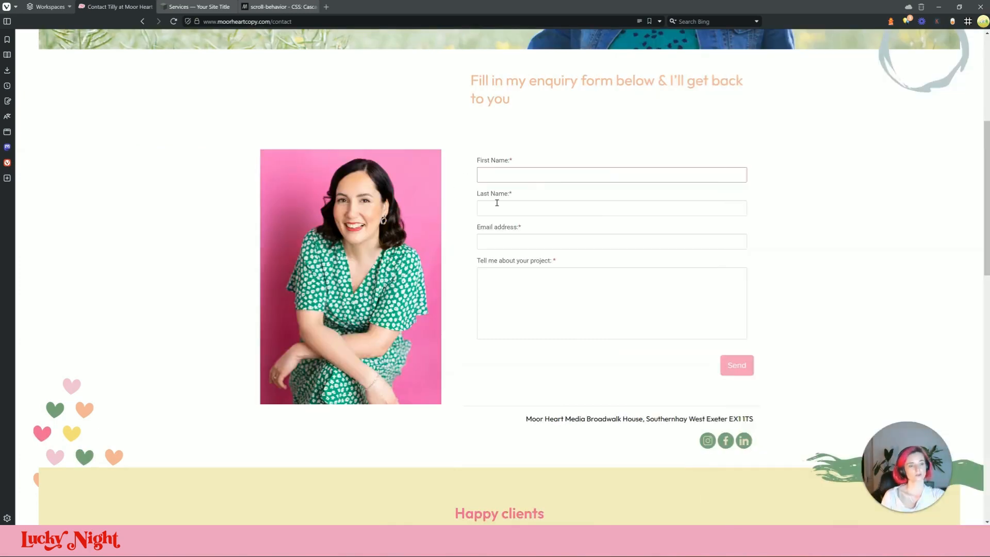
- Examine the Contact page's client testimonials and banner heading, and open the original site's Home page
scroll(536, 178, "down", 8)
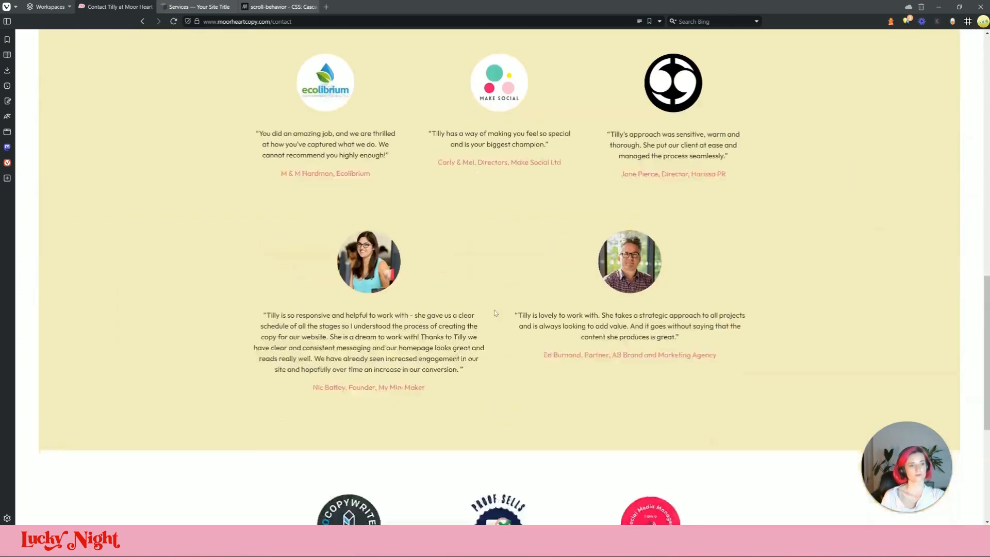
scroll(194, 243, "down", 5)
scroll(490, 481, "up", 12)
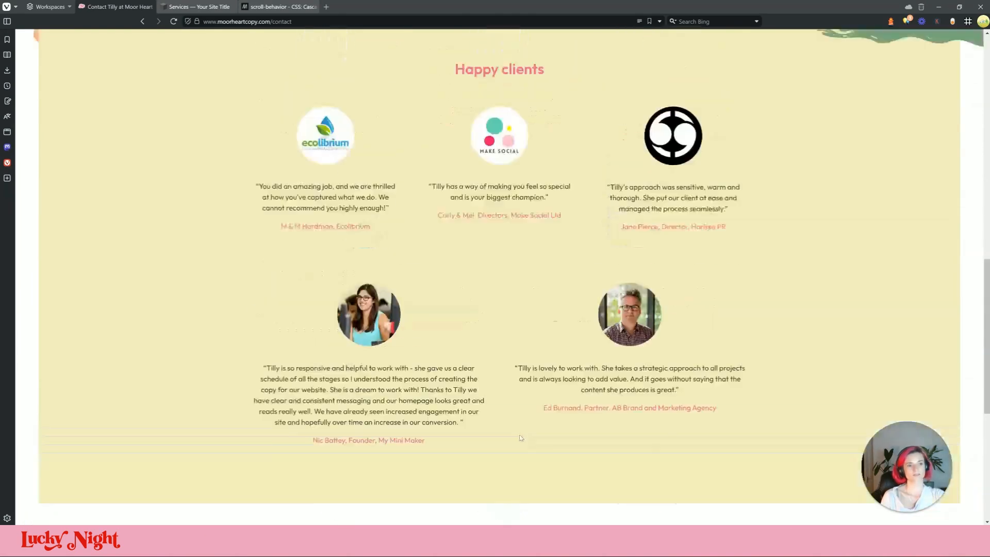
scroll(491, 479, "up", 5)
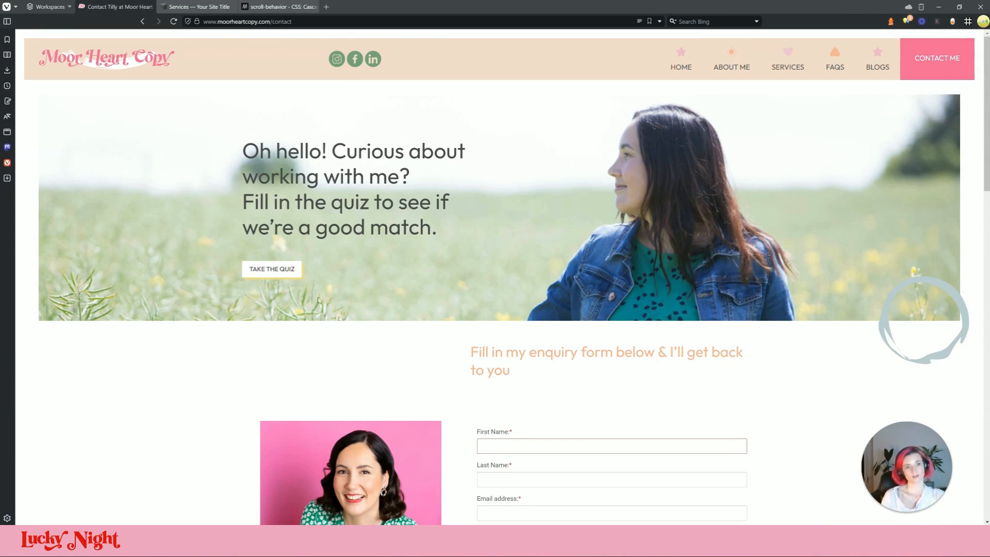
left_click_drag(456, 243, 155, 151)
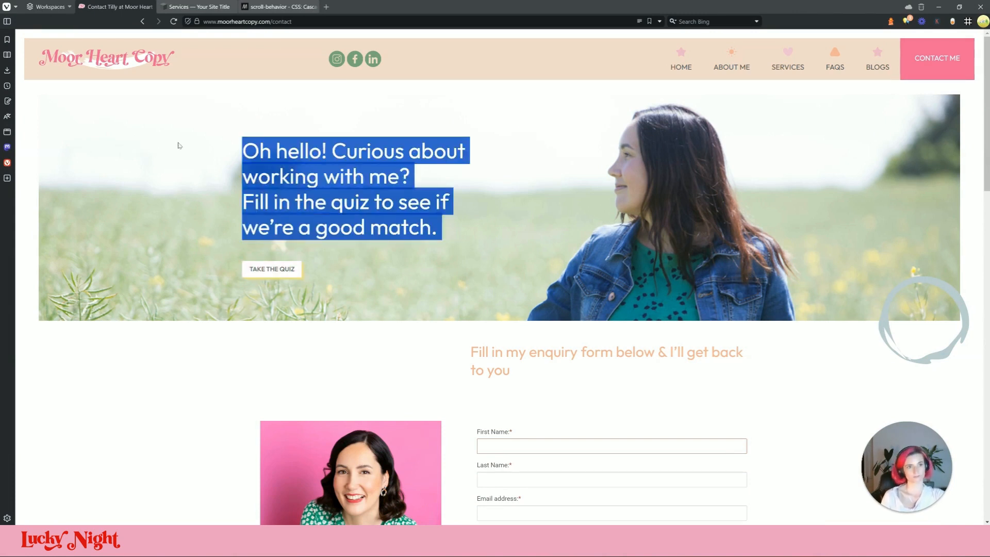
left_click(546, 168)
left_click(682, 62)
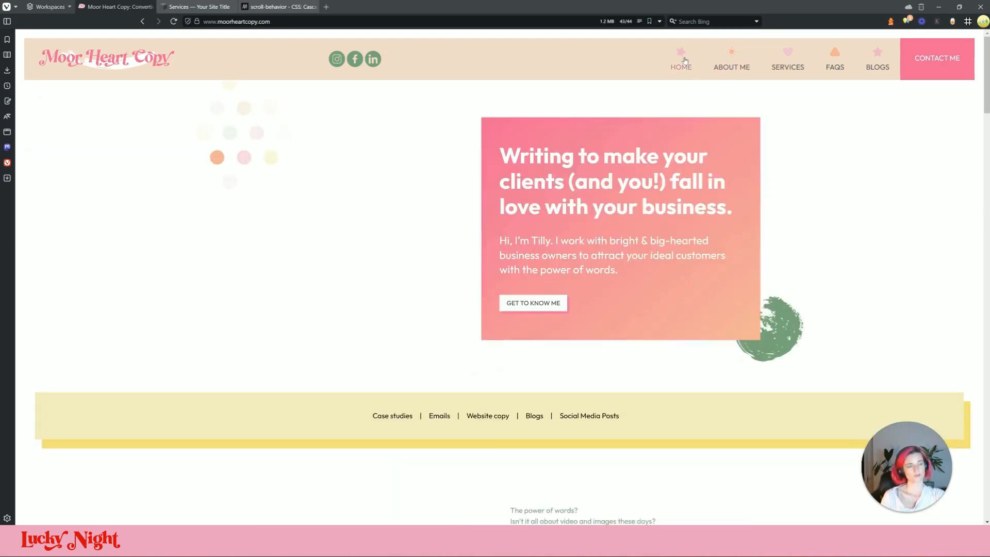